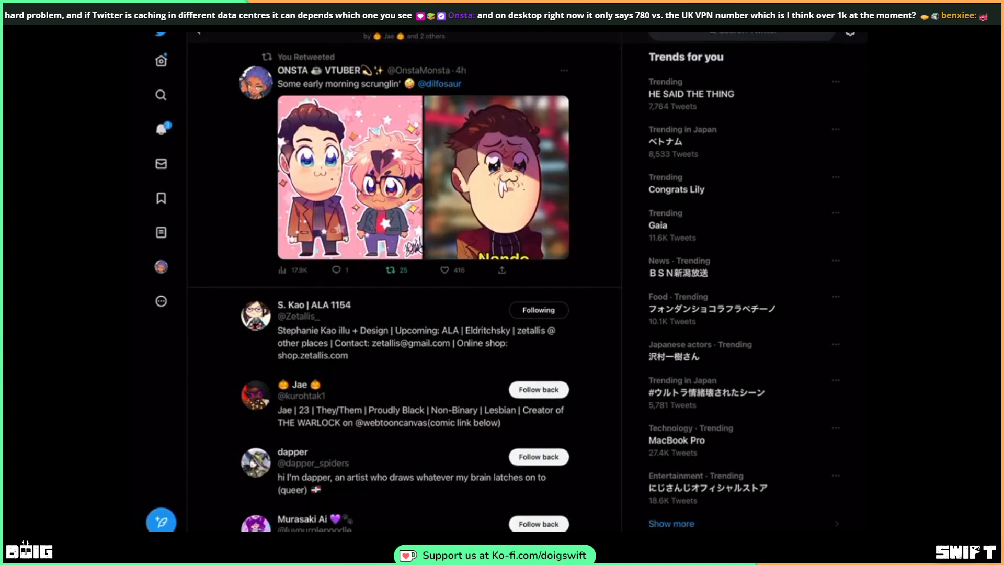
{"action": "left_click_drag", "start_coordinate": [501, 529], "coordinate": [407, 387]}
{"action": "left_click", "coordinate": [592, 518]}
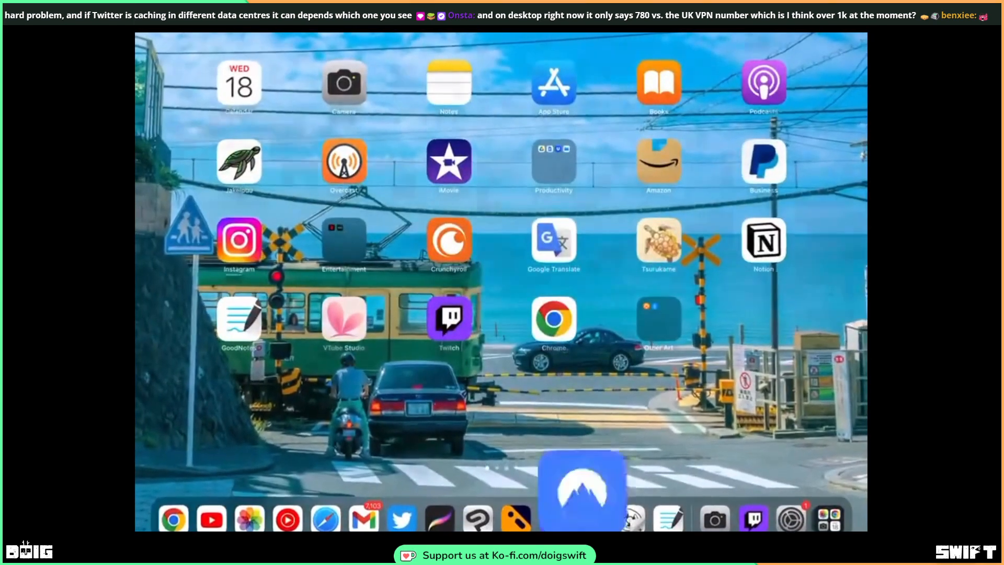
{"action": "scroll", "coordinate": [244, 282], "scroll_direction": "up", "scroll_amount": 10}
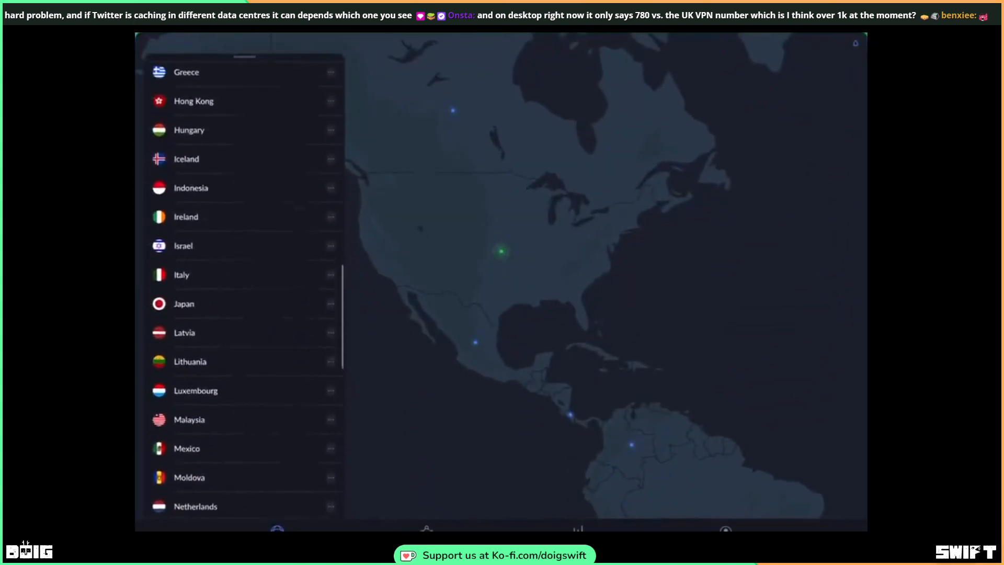
{"action": "left_click", "coordinate": [184, 371]}
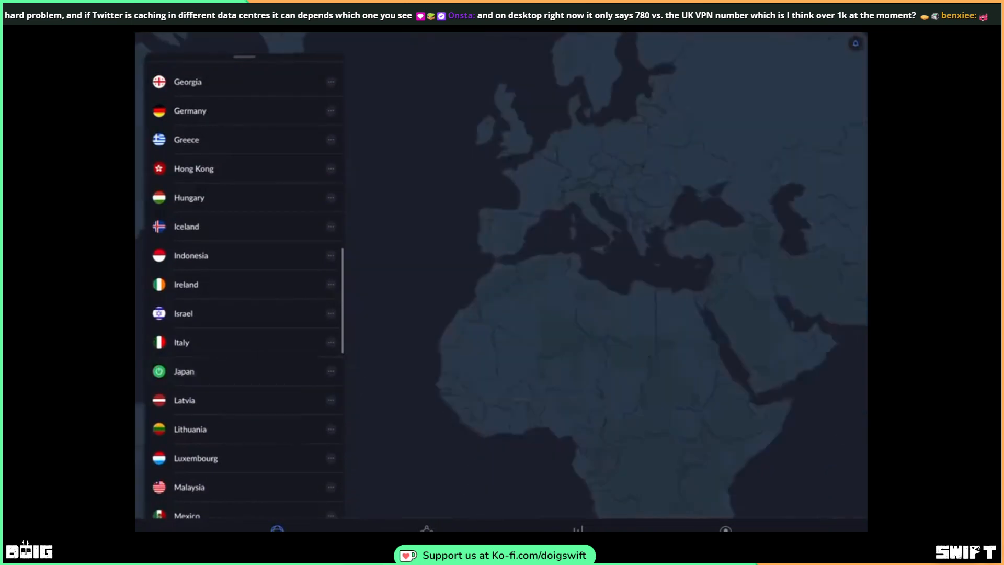
{"action": "scroll", "coordinate": [243, 288], "scroll_direction": "down", "scroll_amount": 15}
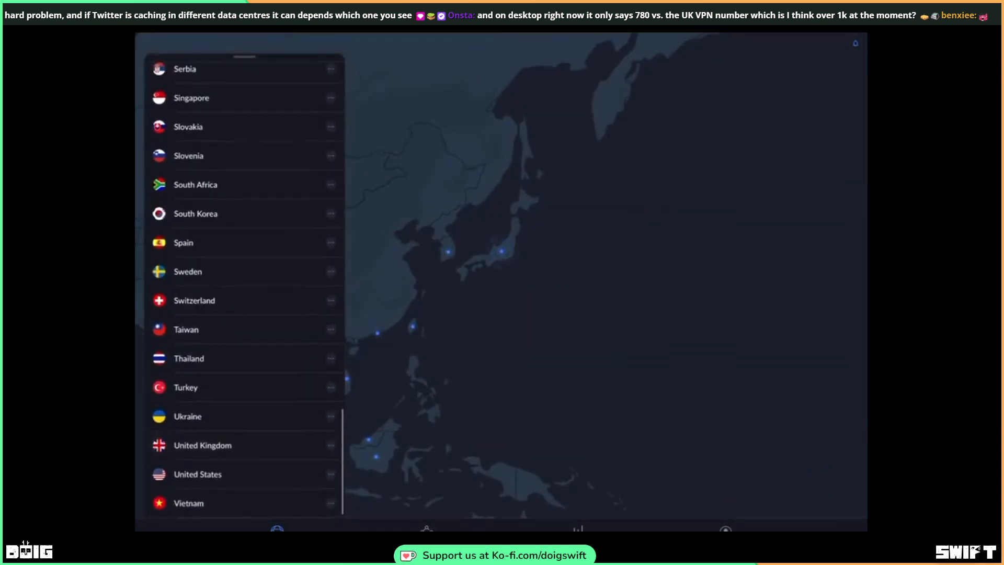
{"action": "left_click", "coordinate": [202, 446]}
{"action": "left_click_drag", "start_coordinate": [501, 528], "coordinate": [450, 386]}
{"action": "left_click", "coordinate": [402, 518]}
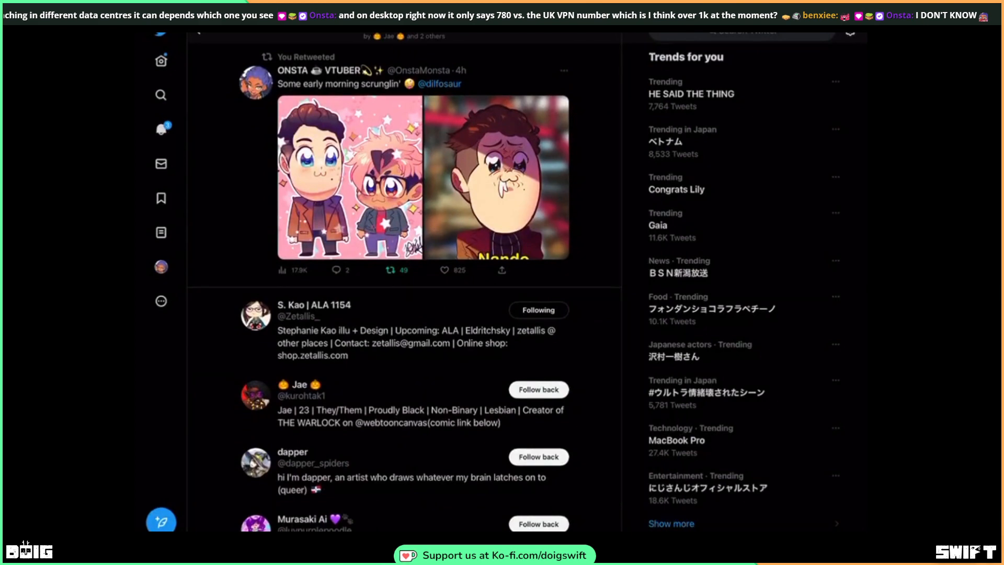
{"action": "left_click_drag", "start_coordinate": [847, 35], "coordinate": [831, 157]}
{"action": "left_click", "coordinate": [622, 397]}
{"action": "scroll", "coordinate": [405, 288], "scroll_direction": "up", "scroll_amount": 2}
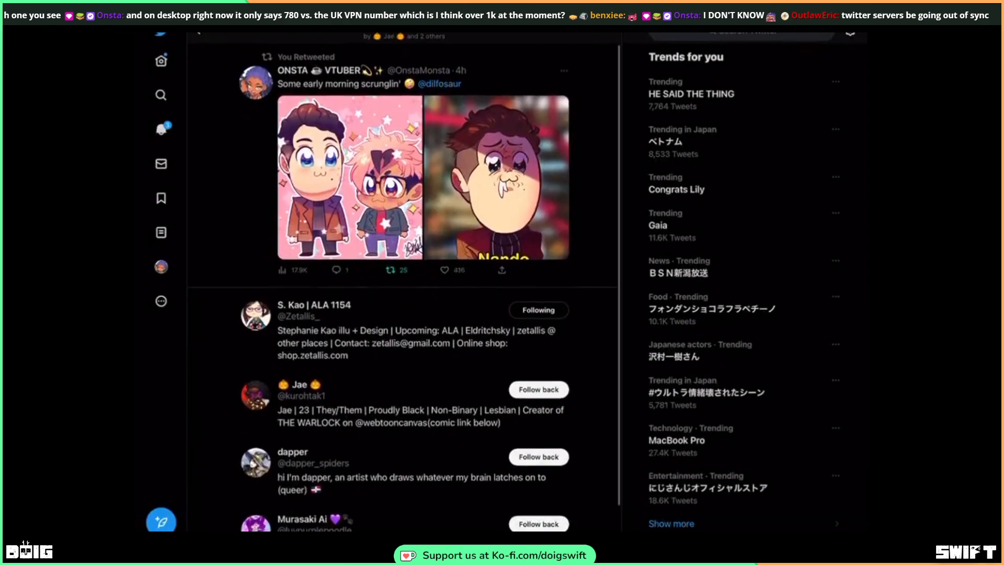
{"action": "left_click_drag", "start_coordinate": [501, 529], "coordinate": [501, 335]}
{"action": "left_click", "coordinate": [591, 515]}
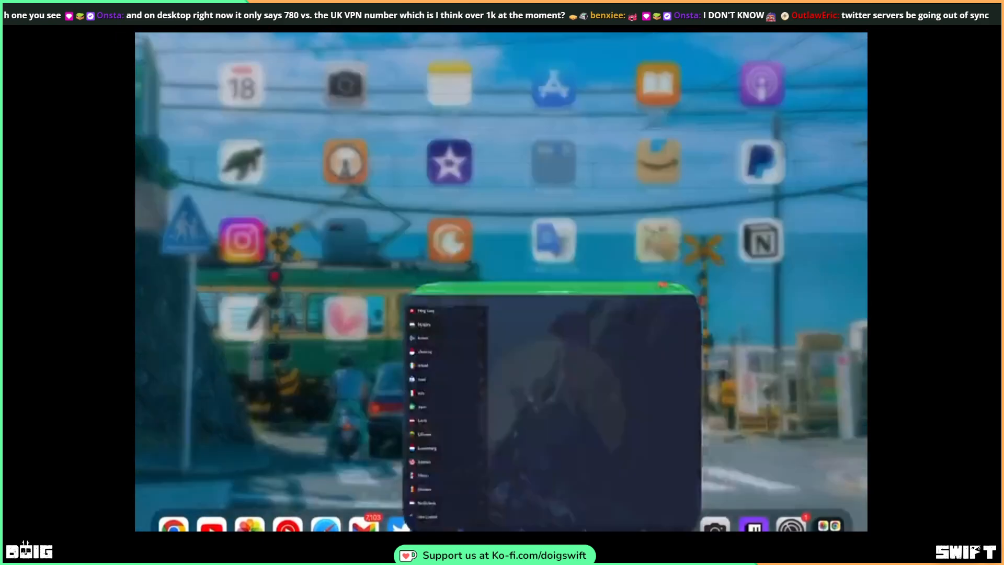
{"action": "scroll", "coordinate": [244, 287], "scroll_direction": "down", "scroll_amount": 8}
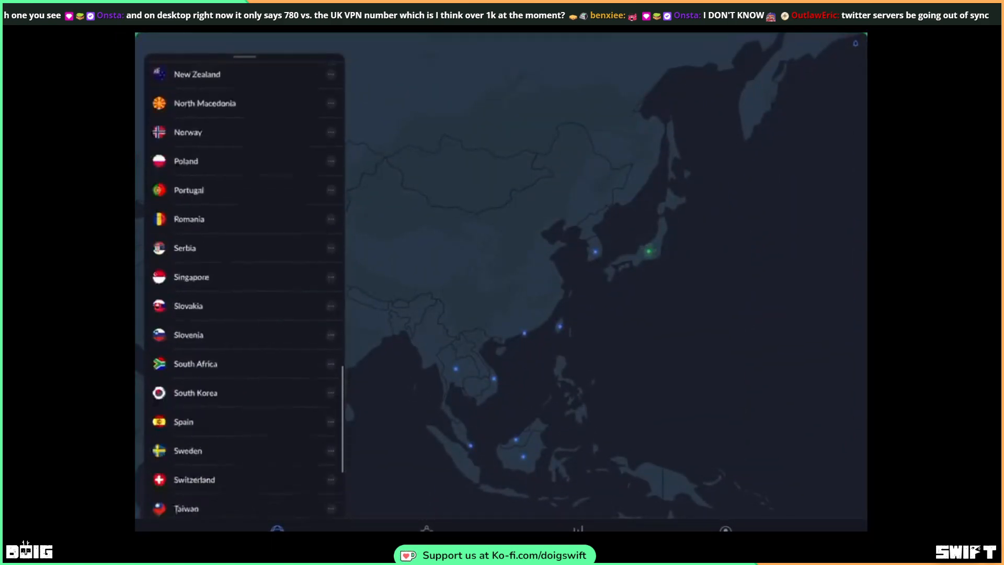
{"action": "scroll", "coordinate": [244, 288], "scroll_direction": "down", "scroll_amount": 4}
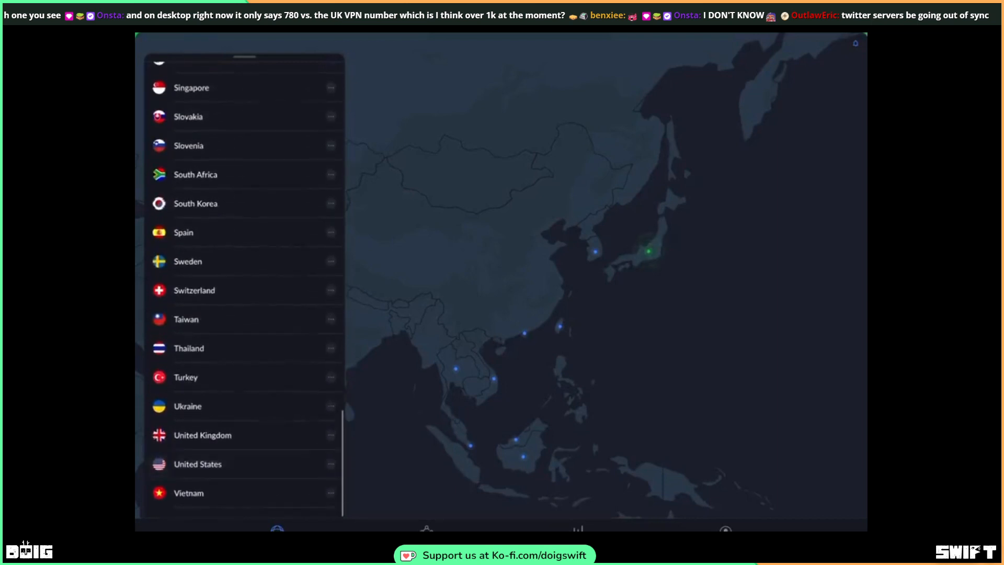
{"action": "left_click", "coordinate": [198, 465]}
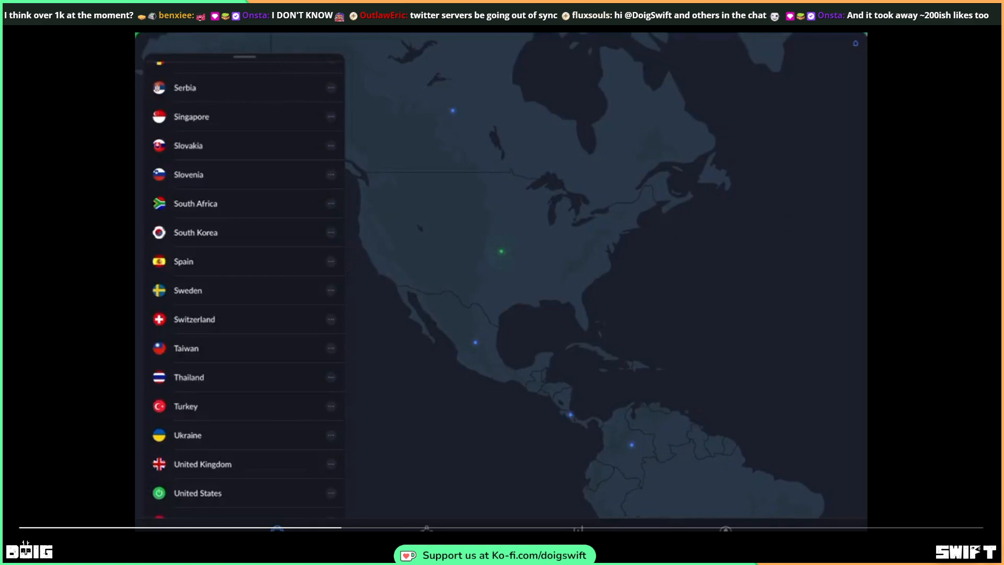
Exit the tweet's full-screen video and look at the tweet screenshot hosted on imgur, closing its browser window when done
{"action": "key", "text": "Escape"}
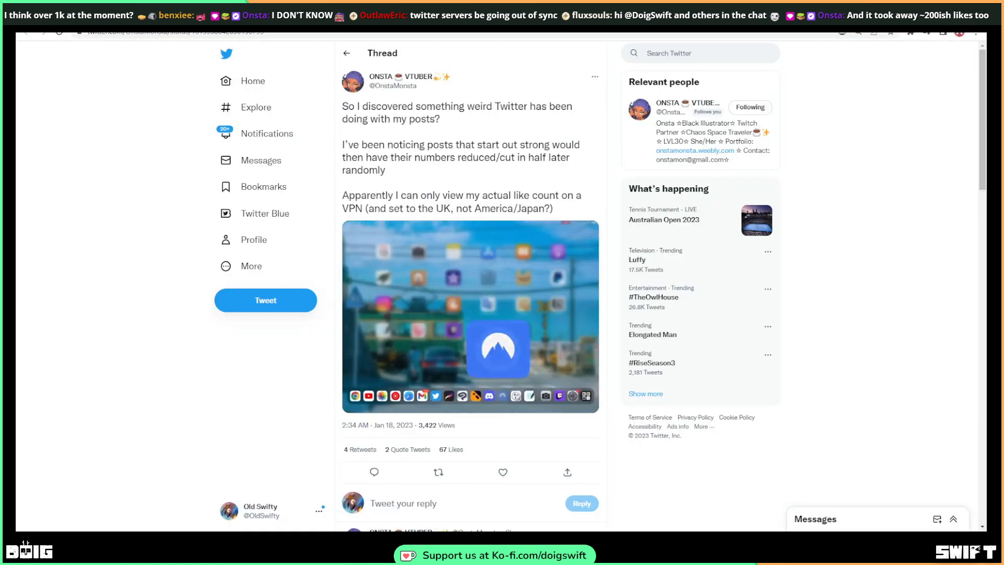
{"action": "key", "text": "alt+Tab"}
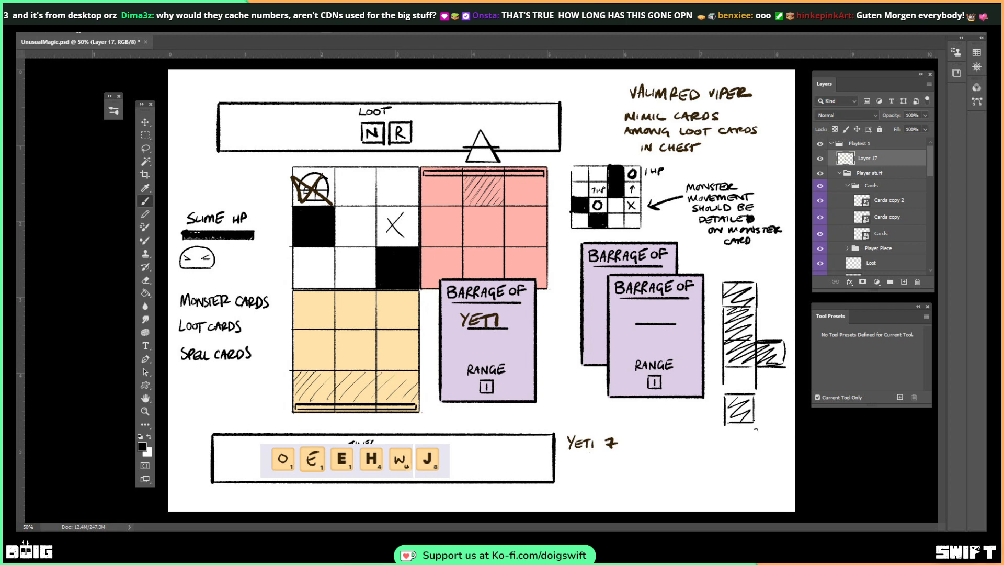
{"action": "key", "text": "alt+Tab"}
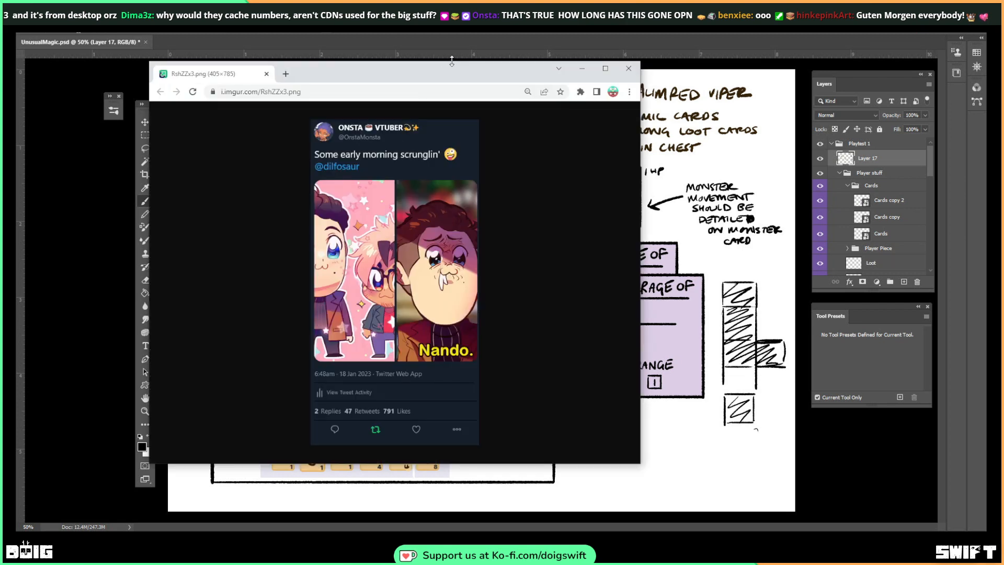
{"action": "left_click", "coordinate": [628, 68]}
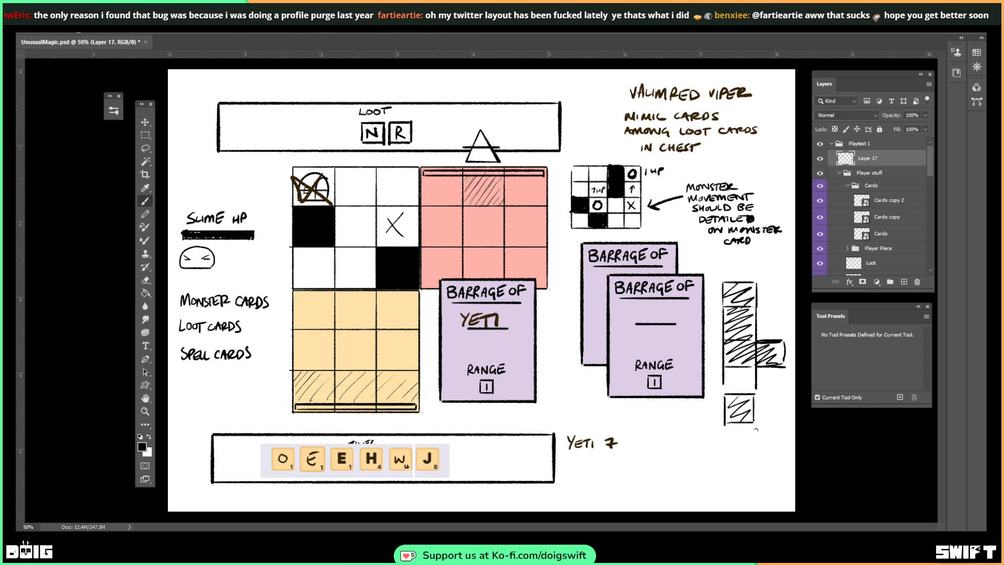
View the Gift_Swift.png artwork enlarged in the browser and return to the UnusualMagic.psd drawing in Photoshop
{"action": "left_click_drag", "start_coordinate": [994, 73], "coordinate": [551, 73]}
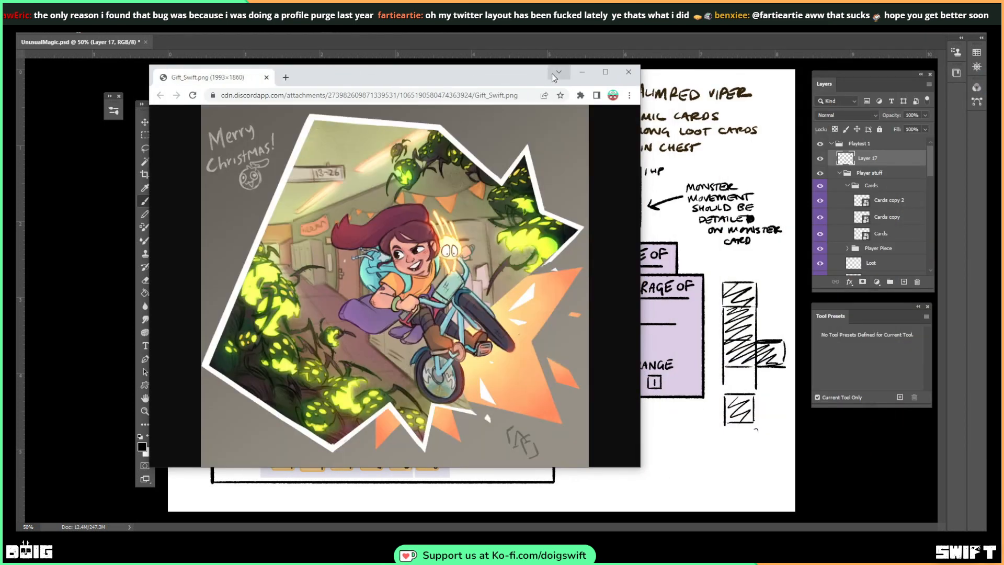
{"action": "key", "text": "F11"}
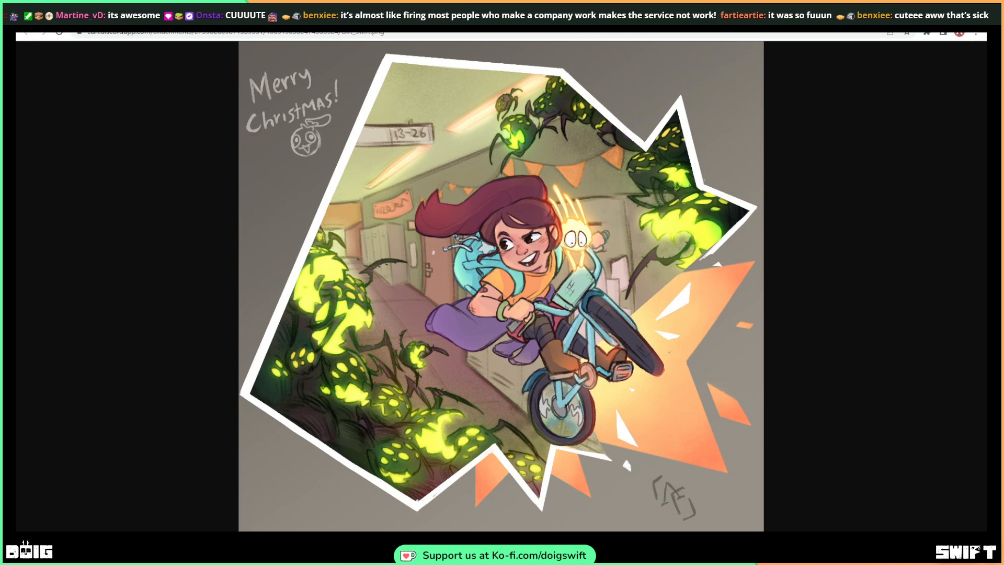
{"action": "key", "text": "alt+Tab"}
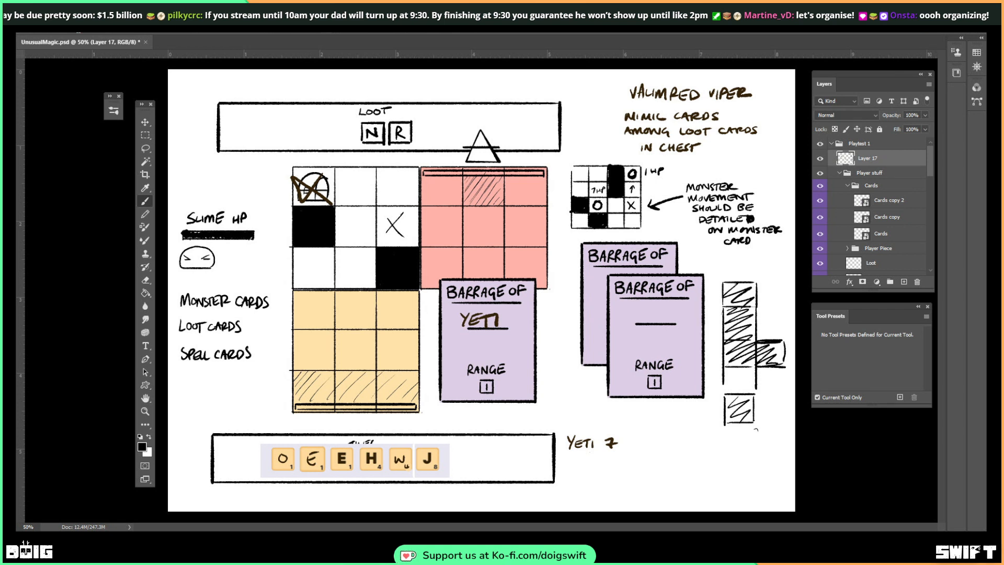
Switch to the blank Google Docs document in a maximized browser window and rename it "Spell That GDD"
{"action": "left_click_drag", "start_coordinate": [986, 413], "coordinate": [506, 113]}
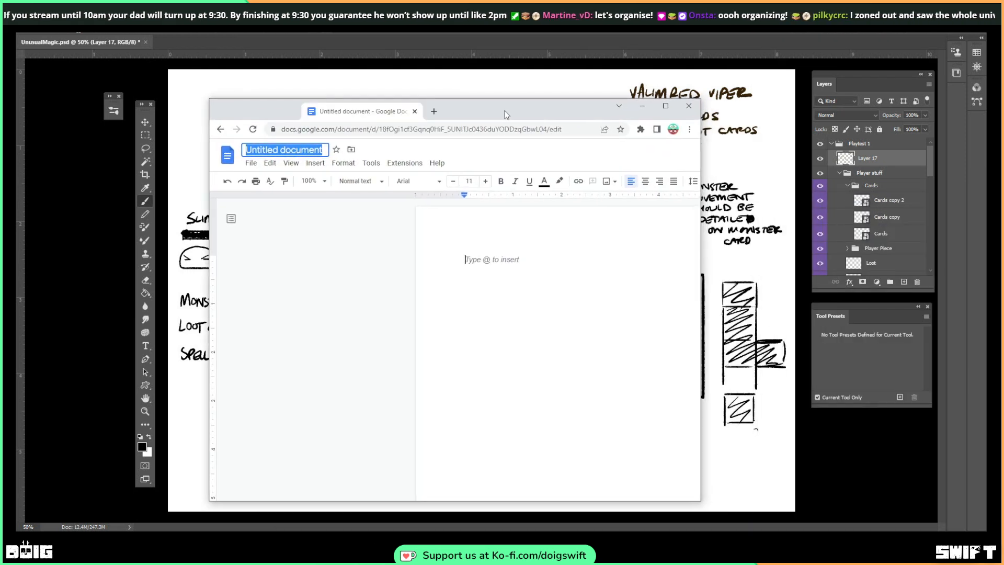
{"action": "left_click", "coordinate": [665, 106]}
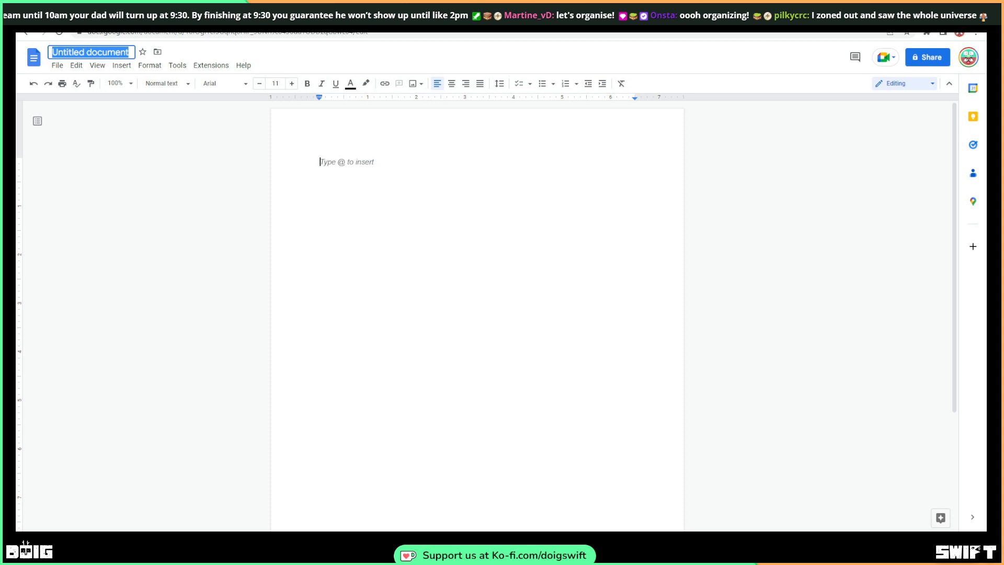
{"action": "type", "text": "Spel"}
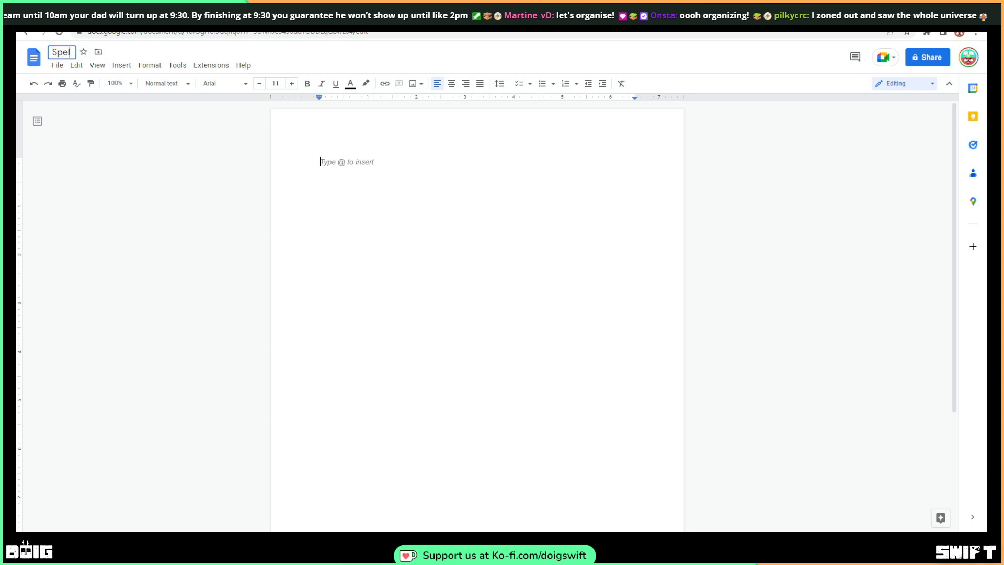
{"action": "type", "text": "l That GDD"}
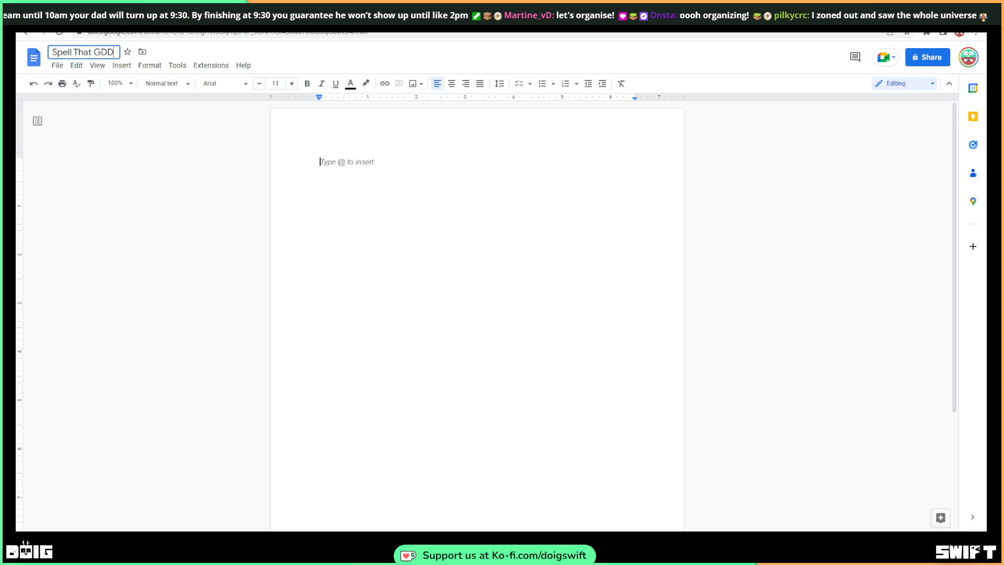
Write "Unusual Magic Game Jam" and "GDD" on two separate lines at the start of the document
{"action": "left_click", "coordinate": [403, 164]}
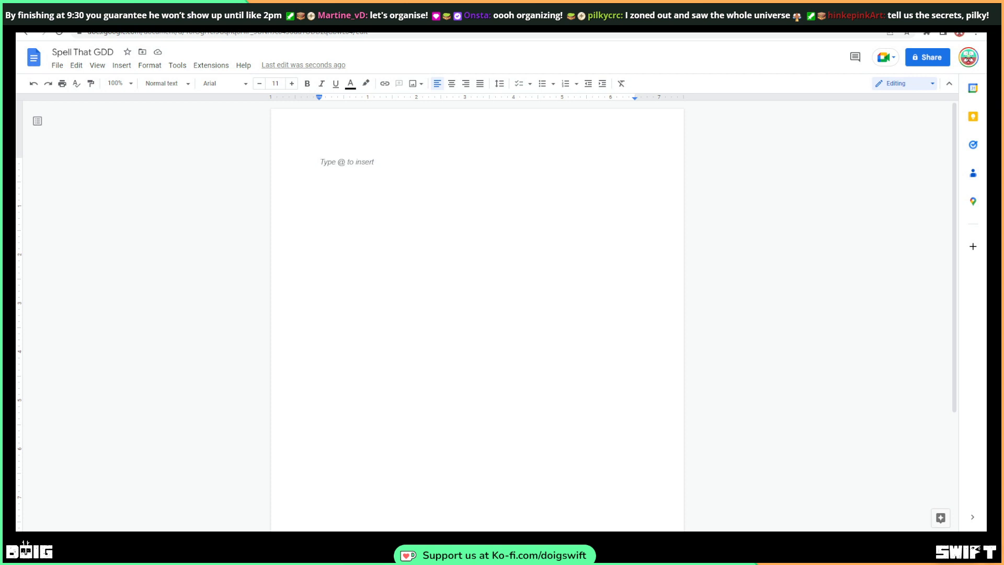
{"action": "type", "text": "Unu"}
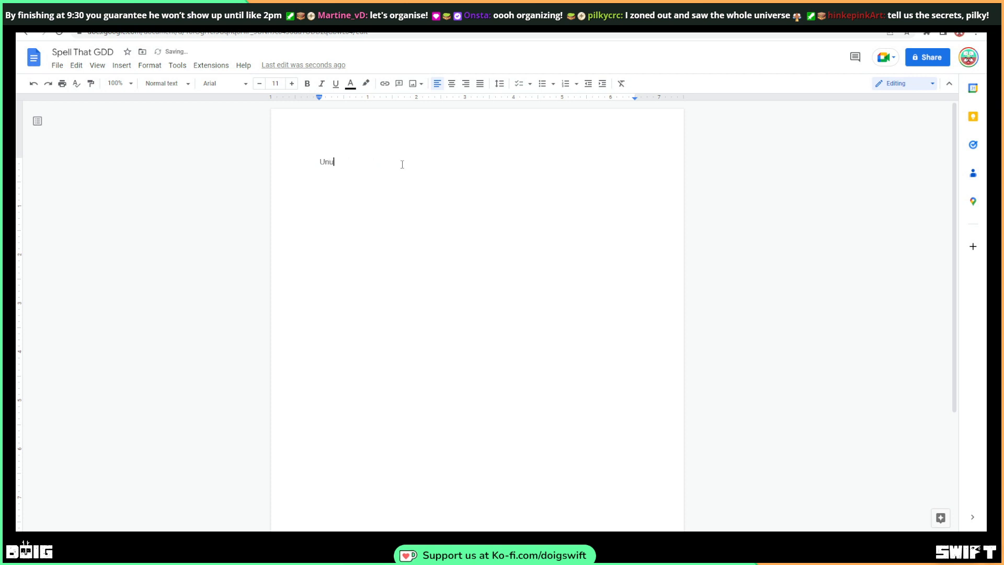
{"action": "type", "text": "sual Magic Game Jam"}
{"action": "key", "text": "Return"}
{"action": "type", "text": "GDD"}
Apply the Title style to both heading lines and center them on the page
{"action": "key", "text": "ctrl+a"}
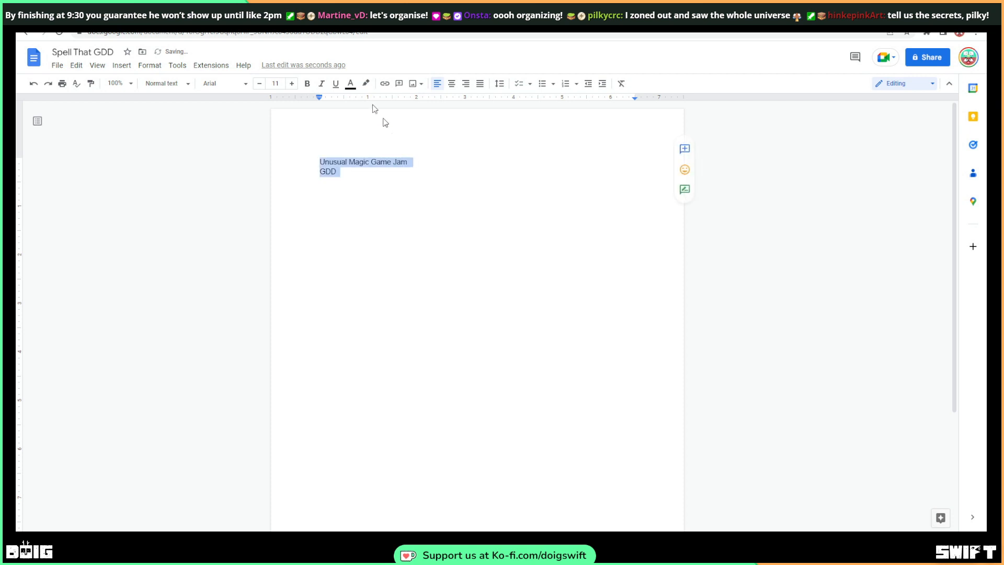
{"action": "left_click", "coordinate": [183, 88]}
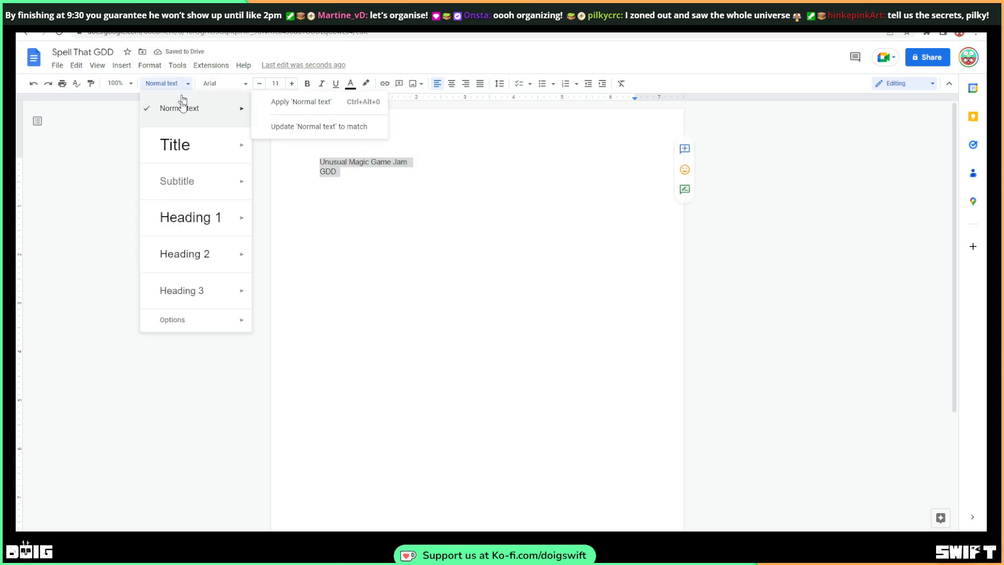
{"action": "left_click", "coordinate": [184, 145]}
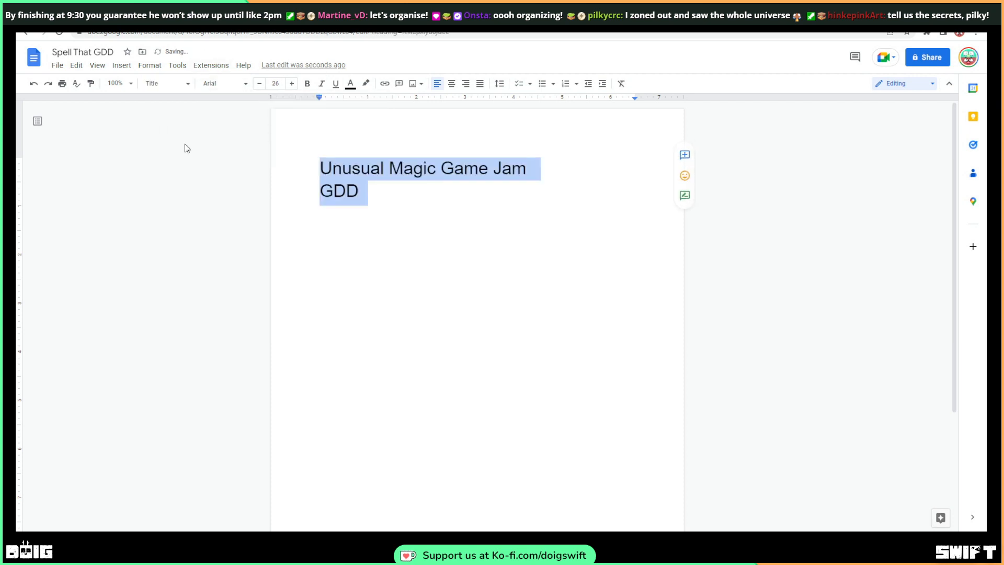
{"action": "left_click", "coordinate": [451, 83]}
Insert a horizontal line on a new line below the "GDD" title
{"action": "left_click", "coordinate": [504, 217]}
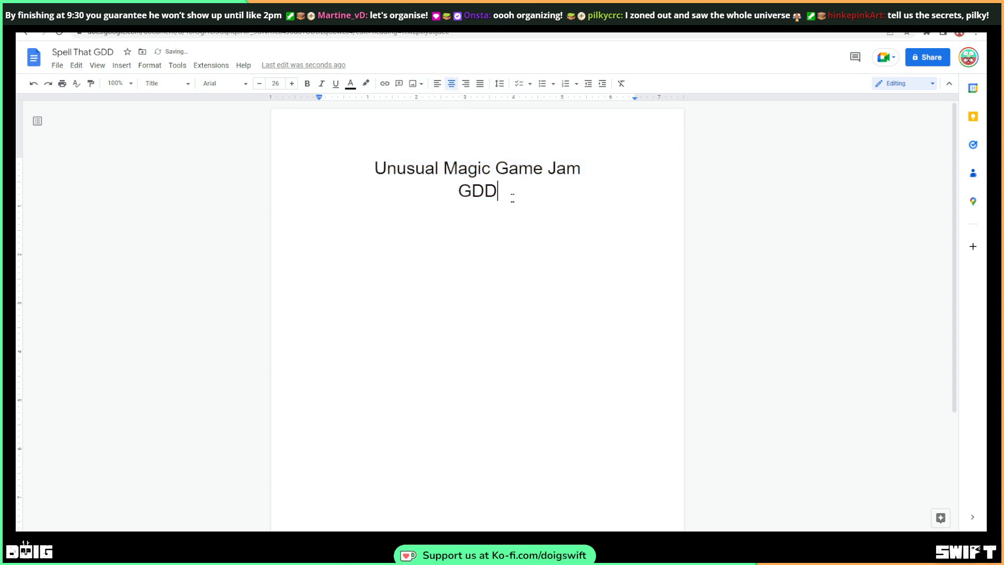
{"action": "key", "text": "Return"}
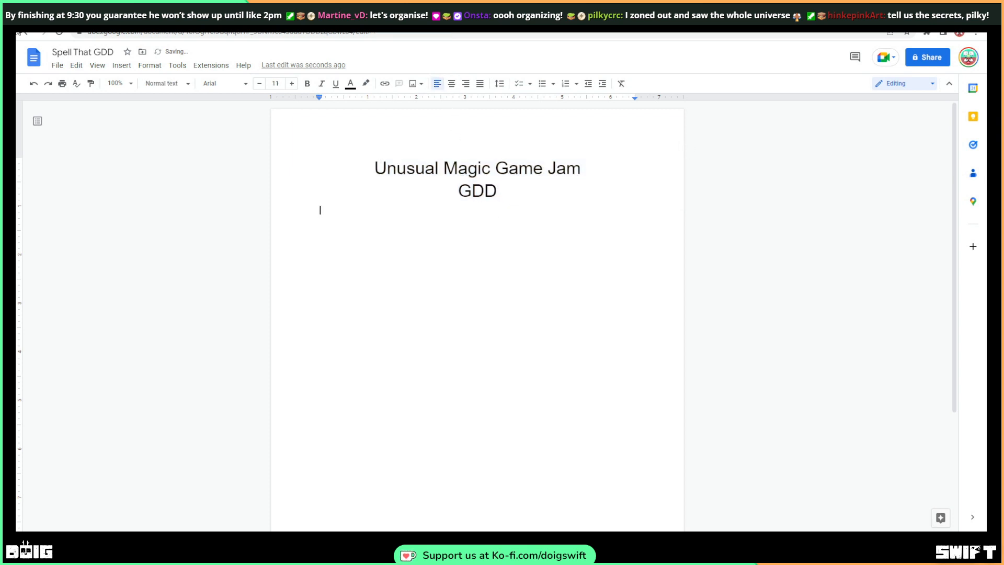
{"action": "left_click", "coordinate": [122, 65]}
{"action": "left_click", "coordinate": [151, 149]}
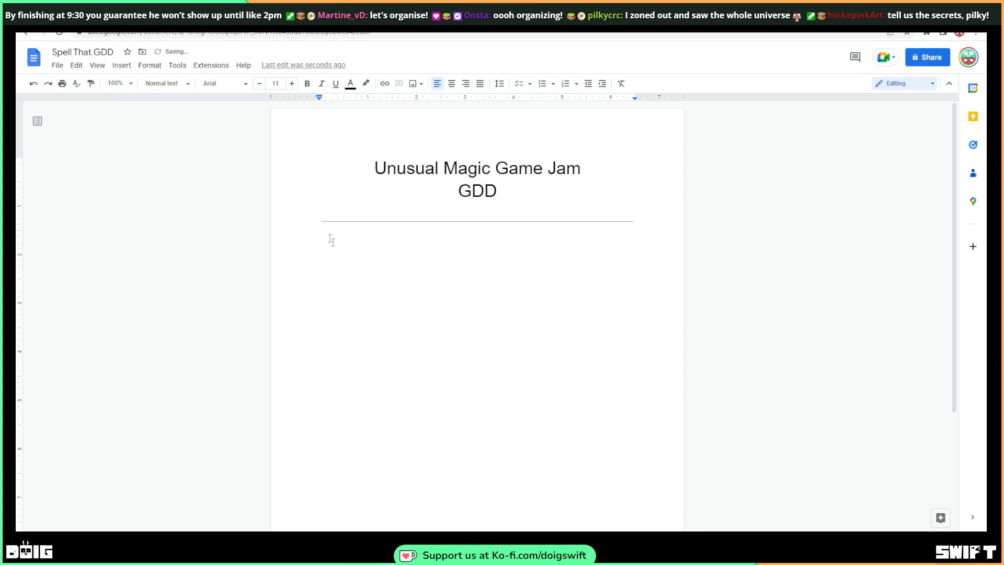
Add a "Synopsis" heading in the Subtitle style below the horizontal line and start an empty line beneath it
{"action": "key", "text": "Return"}
{"action": "type", "text": "Synopsis"}
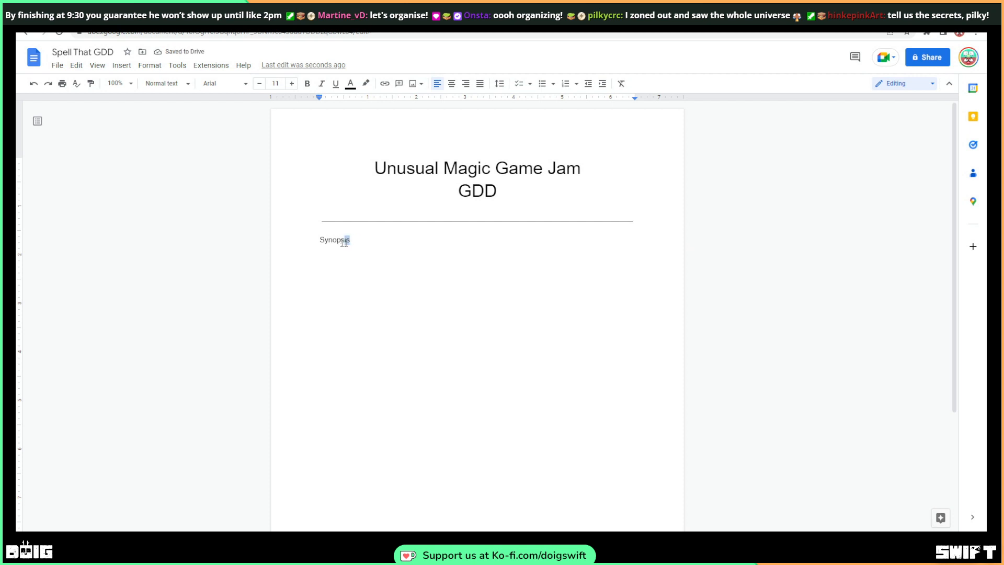
{"action": "left_click_drag", "start_coordinate": [349, 239], "coordinate": [317, 239]}
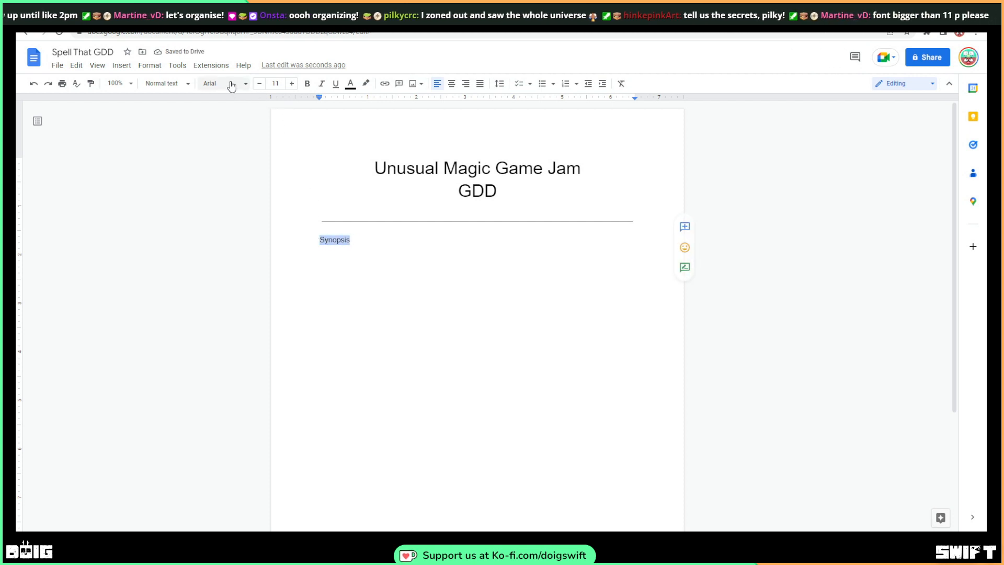
{"action": "left_click", "coordinate": [183, 85]}
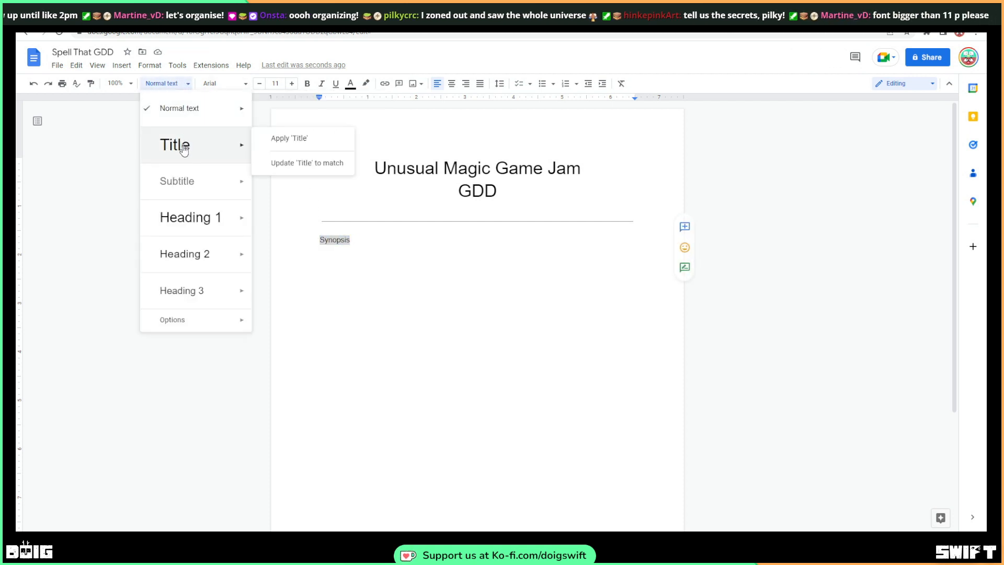
{"action": "left_click", "coordinate": [183, 181]}
{"action": "left_click", "coordinate": [384, 260]}
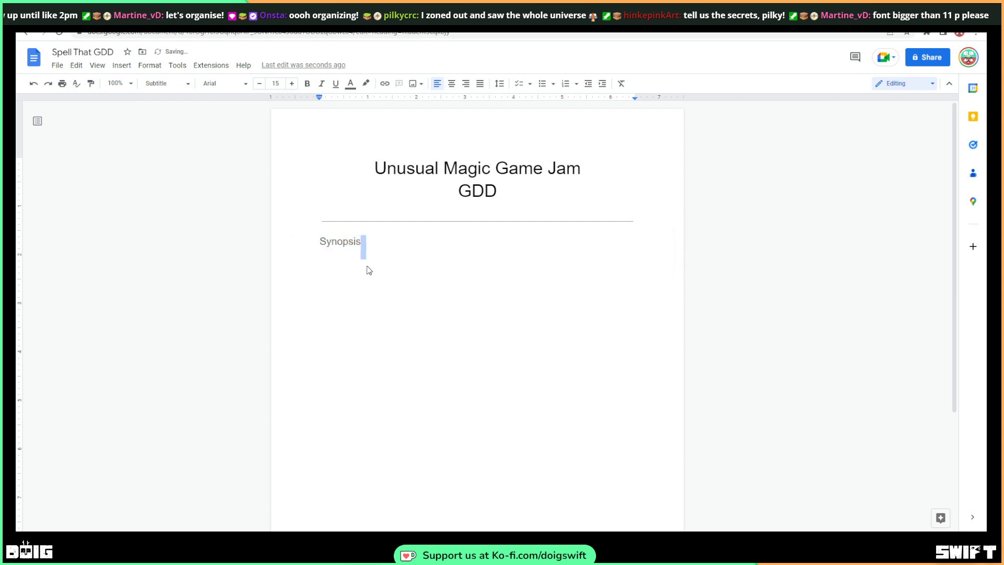
{"action": "key", "text": "Return"}
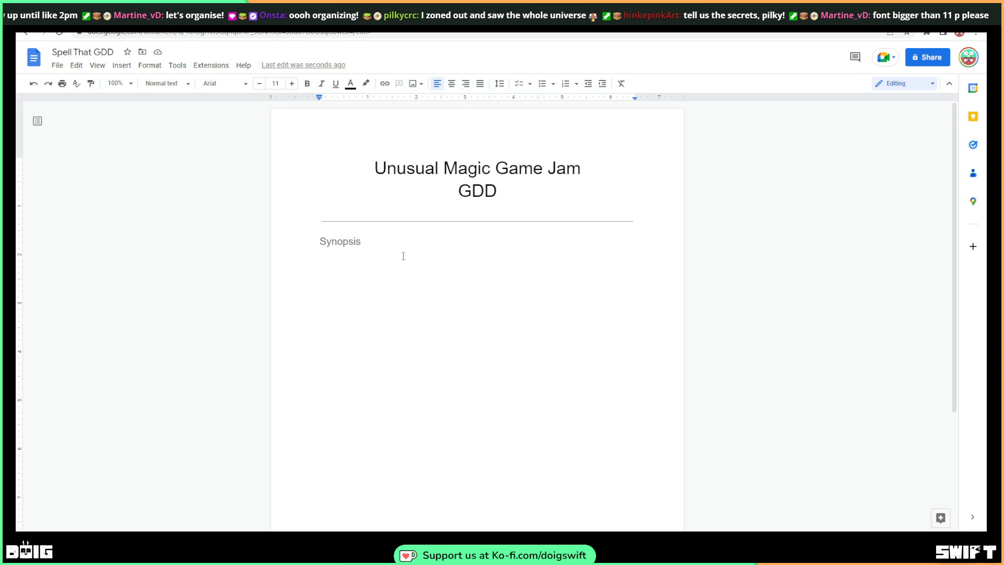
{"action": "left_click", "coordinate": [344, 241]}
{"action": "left_click", "coordinate": [343, 263]}
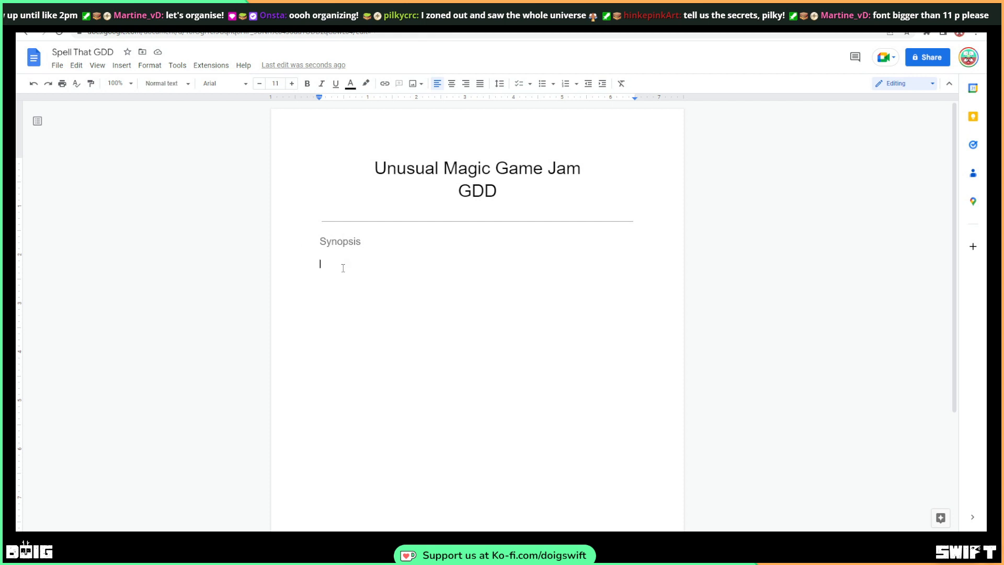
Set the font size of the empty line under the Synopsis heading to 14
{"action": "left_click", "coordinate": [292, 86]}
{"action": "left_click", "coordinate": [292, 84]}
Switch to the game jam website and open the sample GDD linked in its Submission section
{"action": "left_click_drag", "start_coordinate": [1003, 157], "coordinate": [671, 81]}
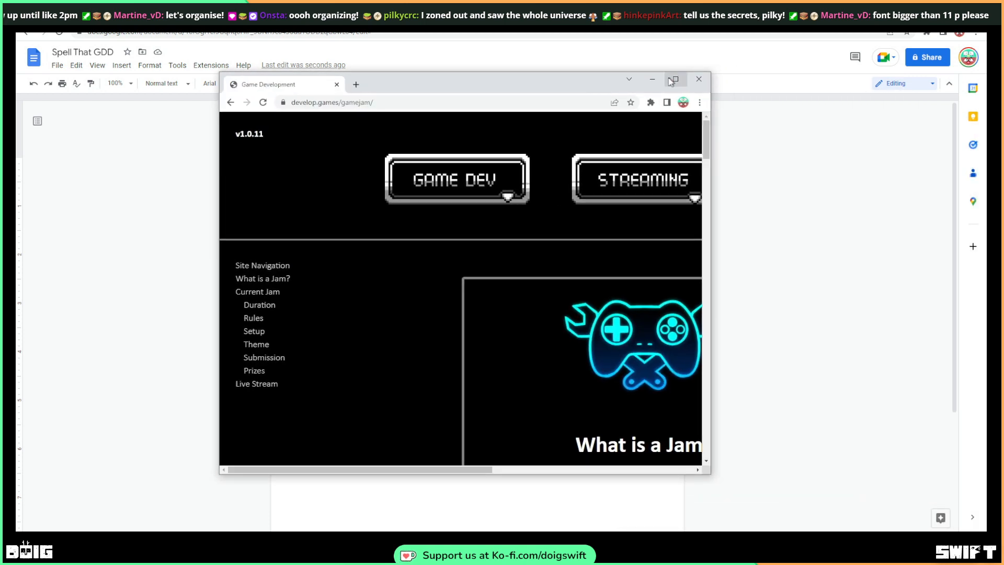
{"action": "left_click", "coordinate": [671, 81]}
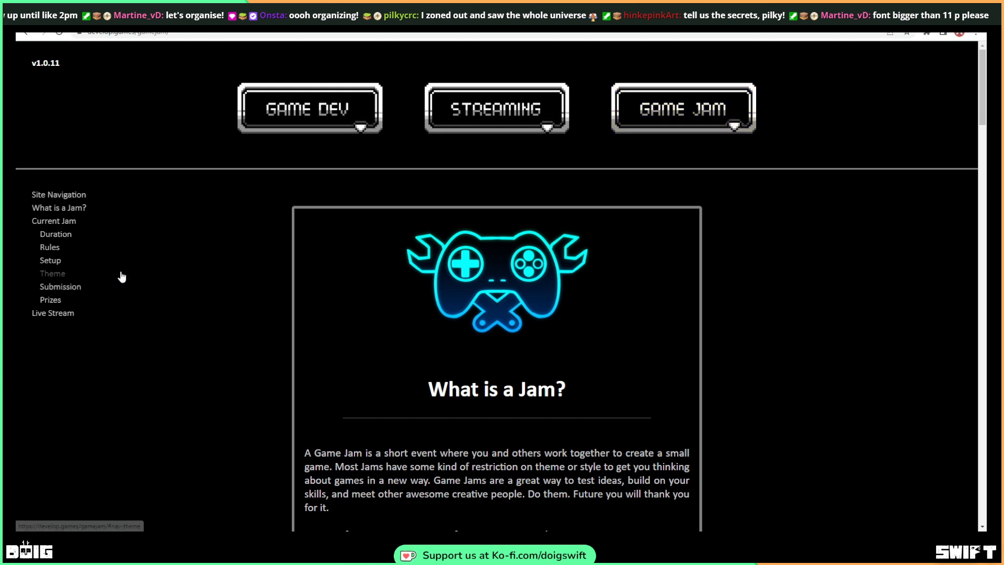
{"action": "left_click", "coordinate": [73, 261]}
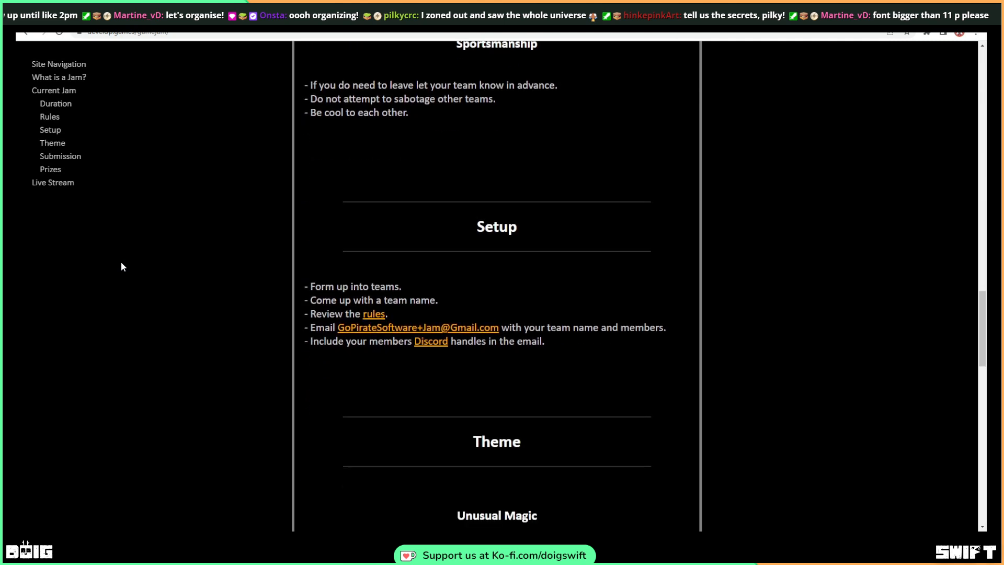
{"action": "scroll", "coordinate": [122, 264], "scroll_direction": "down", "scroll_amount": 3}
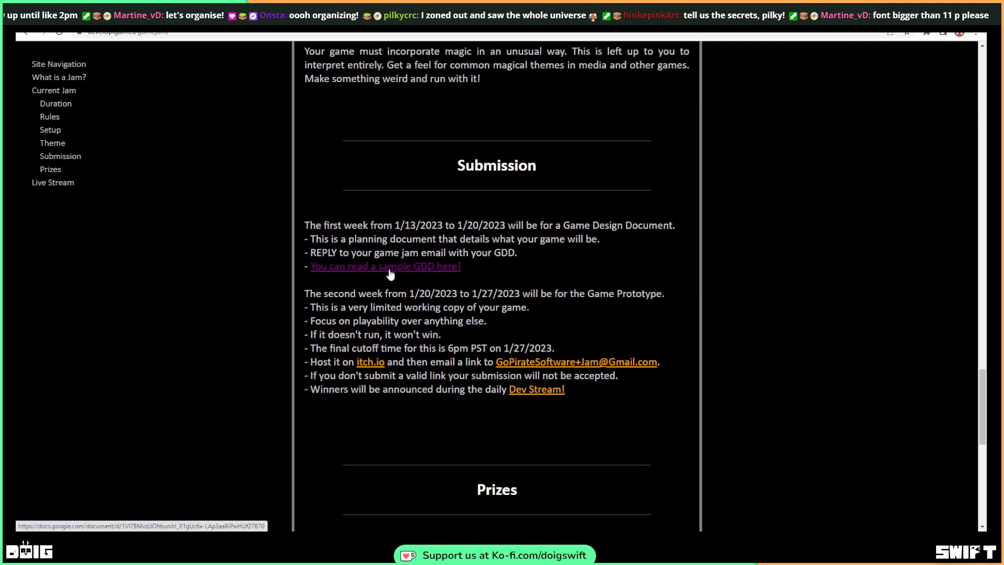
{"action": "left_click", "coordinate": [390, 272]}
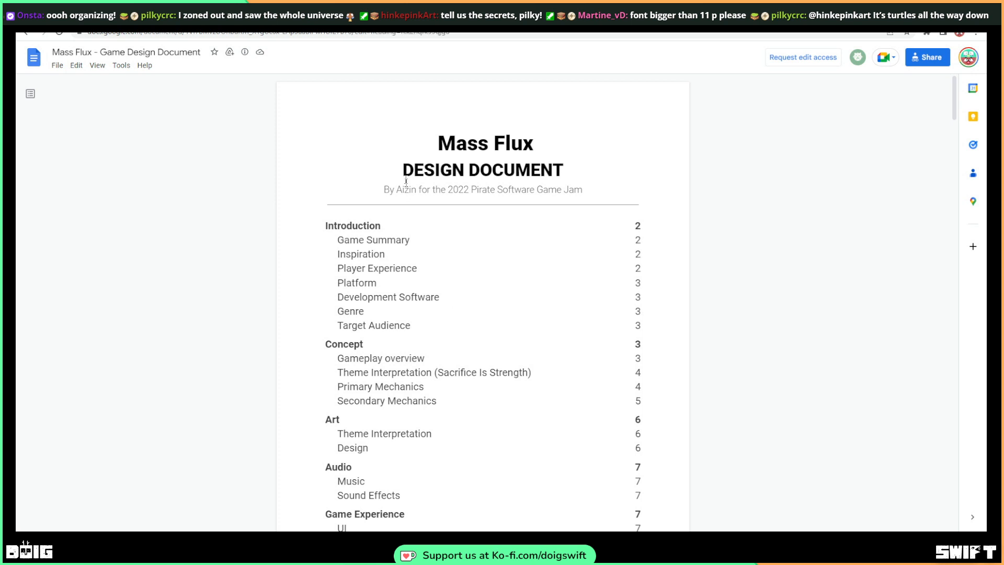
Copy the title block, dividing line and full table of contents from the Mass Flux sample document
{"action": "left_click", "coordinate": [511, 225]}
{"action": "left_click_drag", "start_coordinate": [425, 147], "coordinate": [487, 256]}
{"action": "key", "text": "ctrl+c"}
{"action": "scroll", "coordinate": [490, 262], "scroll_direction": "down", "scroll_amount": 5}
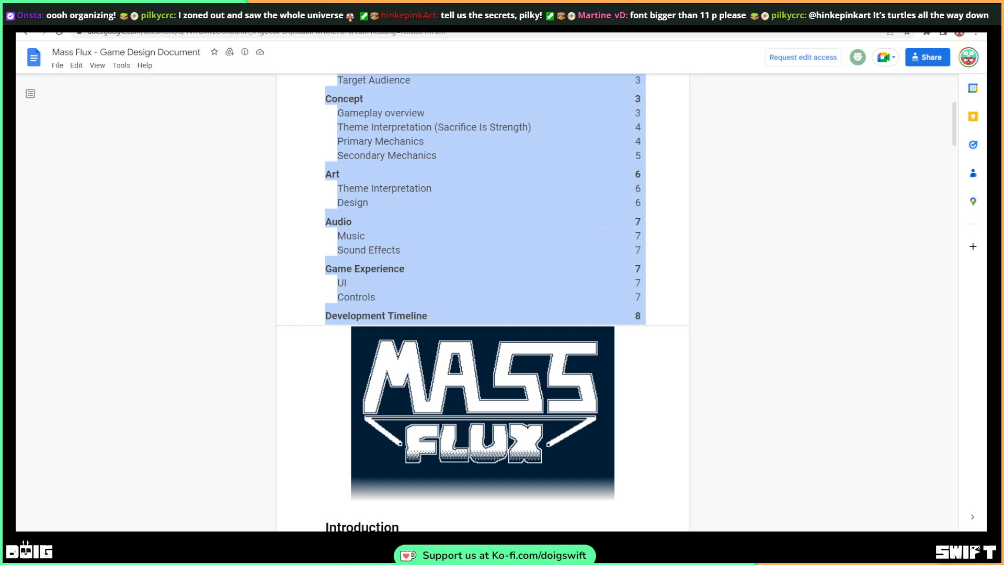
{"action": "scroll", "coordinate": [580, 230], "scroll_direction": "up", "scroll_amount": 5}
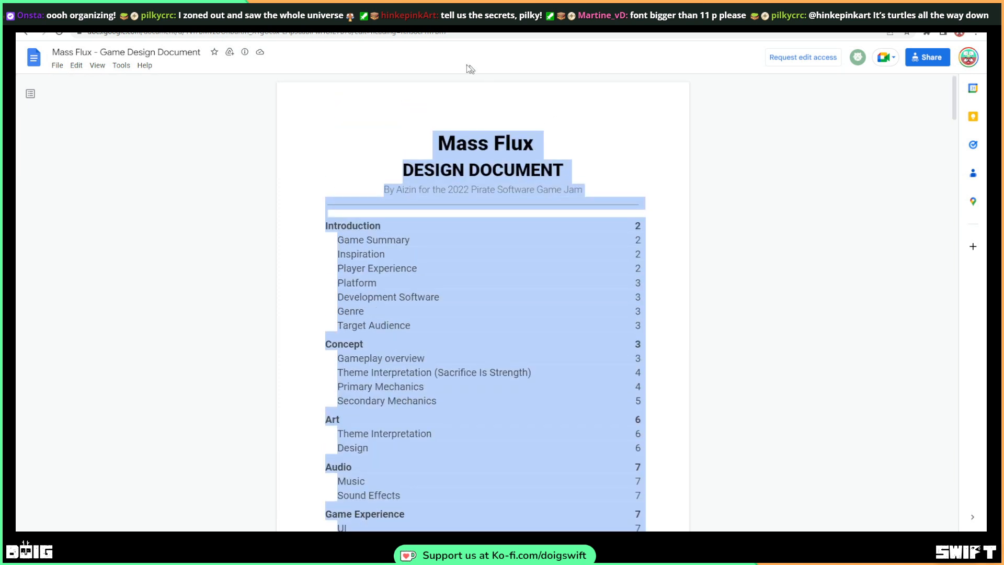
Return to the Spell That GDD document and replace its entire content with the copied title block and table of contents
{"action": "left_click_drag", "start_coordinate": [460, 12], "coordinate": [473, 143]}
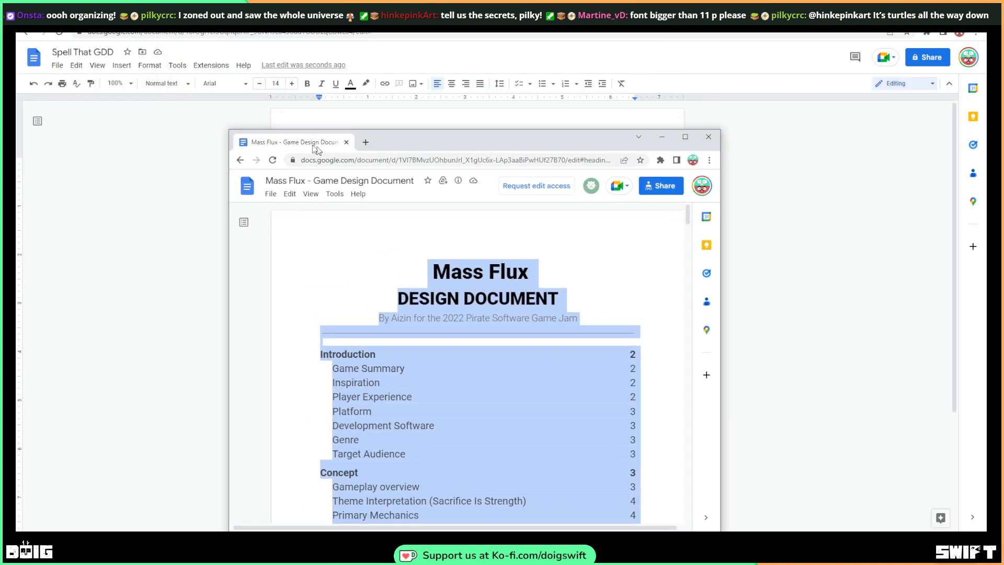
{"action": "left_click_drag", "start_coordinate": [311, 145], "coordinate": [175, 21]}
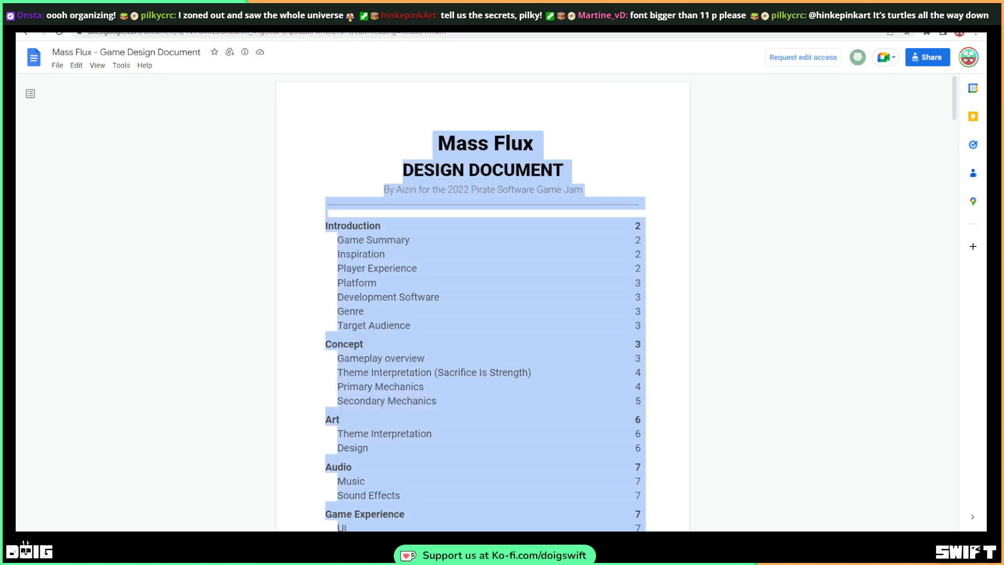
{"action": "left_click", "coordinate": [197, 18]}
{"action": "left_click_drag", "start_coordinate": [400, 255], "coordinate": [293, 159]}
{"action": "key", "text": "ctrl+v"}
{"action": "scroll", "coordinate": [395, 197], "scroll_direction": "up", "scroll_amount": 2}
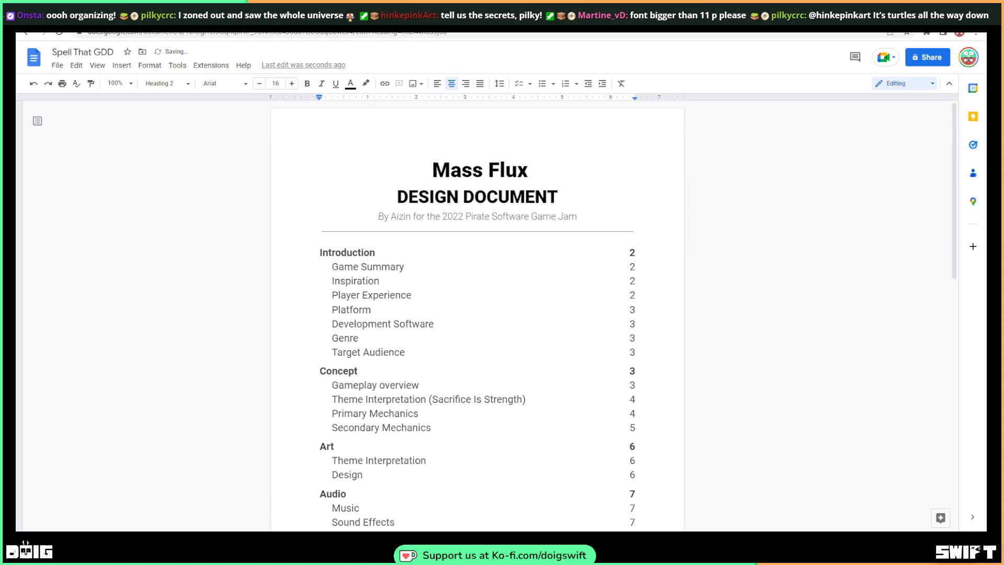
Replace the "Mass Flux" title with "Unusual Magic" and delete the author byline under "DESIGN DOCUMENT"
{"action": "left_click_drag", "start_coordinate": [528, 170], "coordinate": [417, 159]}
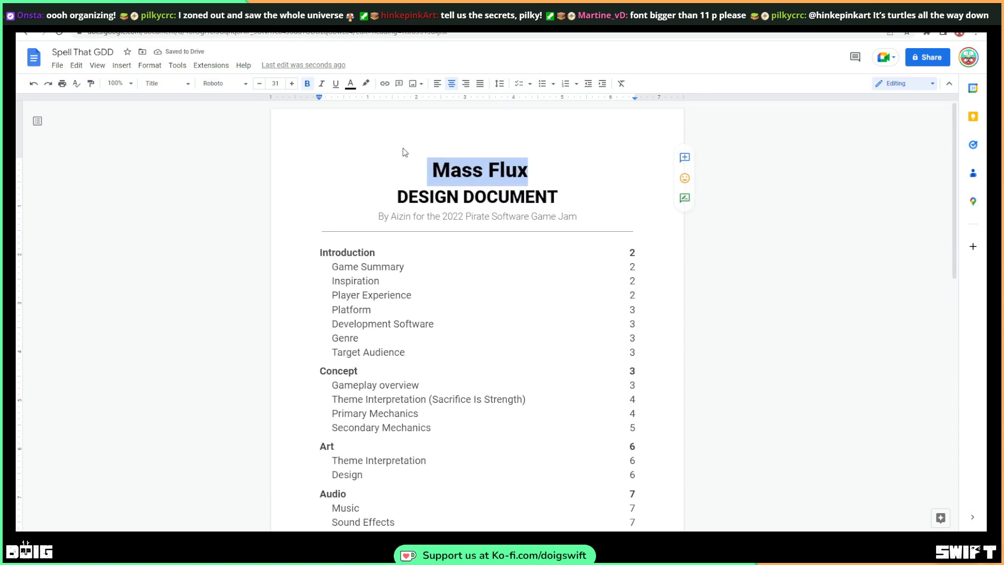
{"action": "type", "text": "Unusual Ma"}
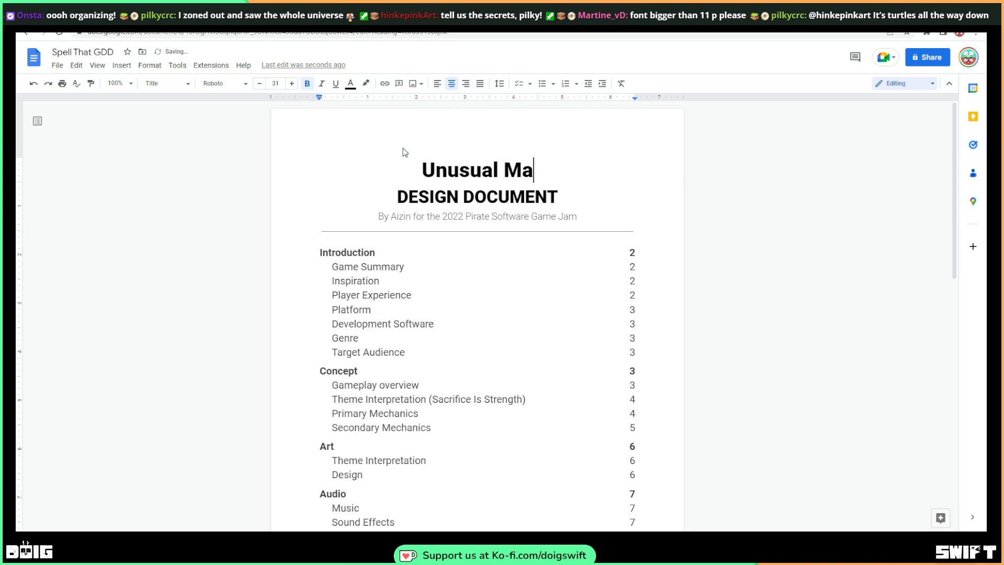
{"action": "type", "text": "gic"}
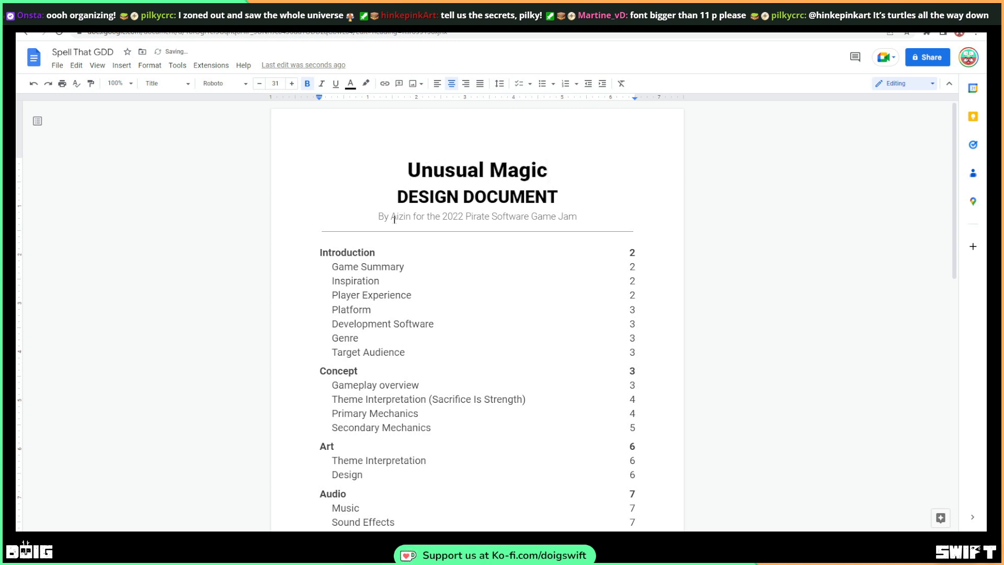
{"action": "left_click_drag", "start_coordinate": [378, 217], "coordinate": [578, 216]}
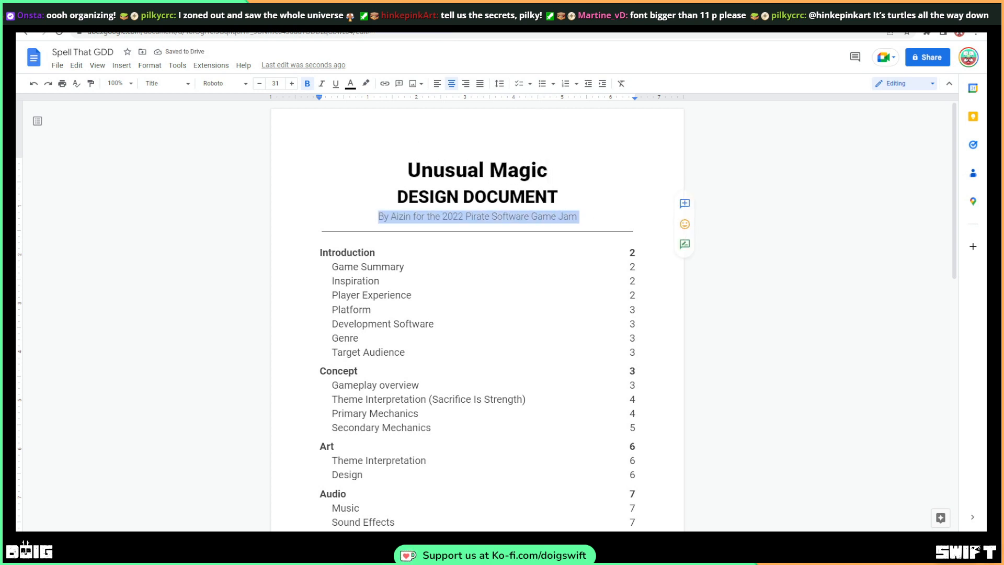
{"action": "key", "text": "BackSpace"}
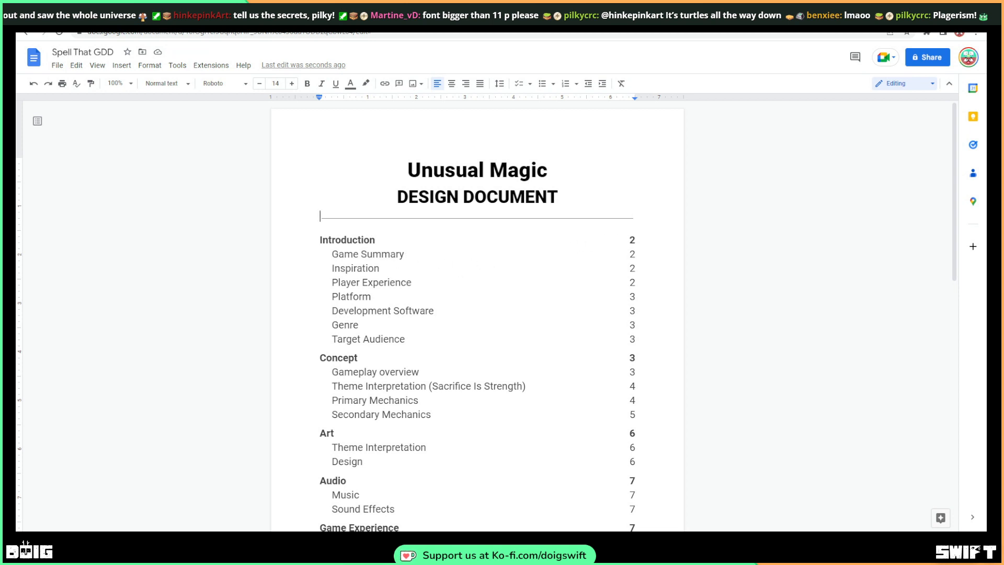
Delete the page numbers beside the Introduction heading and all of its entries in the table of contents
{"action": "left_click", "coordinate": [629, 240]}
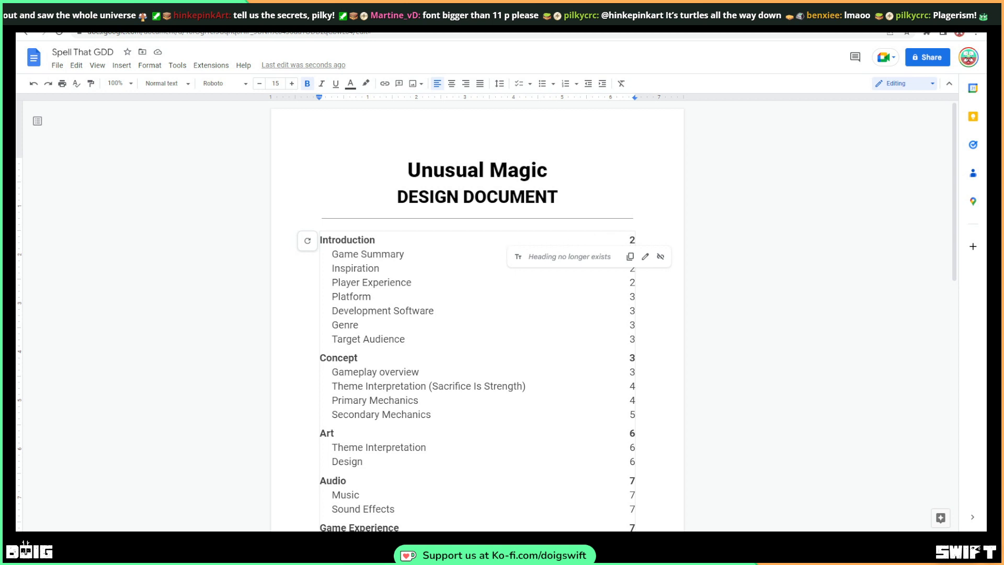
{"action": "double_click", "coordinate": [632, 311]}
{"action": "left_click", "coordinate": [635, 239]}
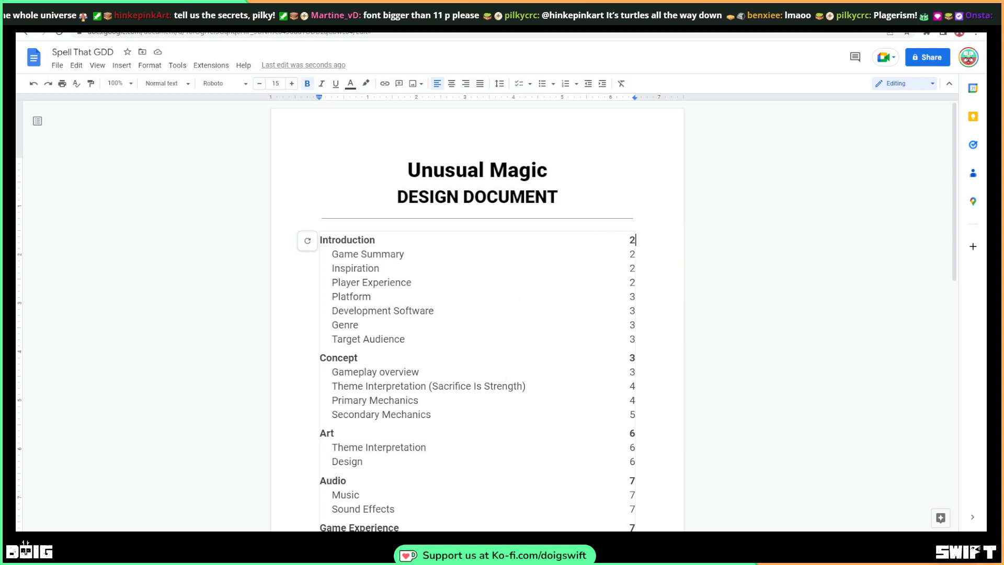
{"action": "key", "text": "BackSpace"}
{"action": "key", "text": "Down"}
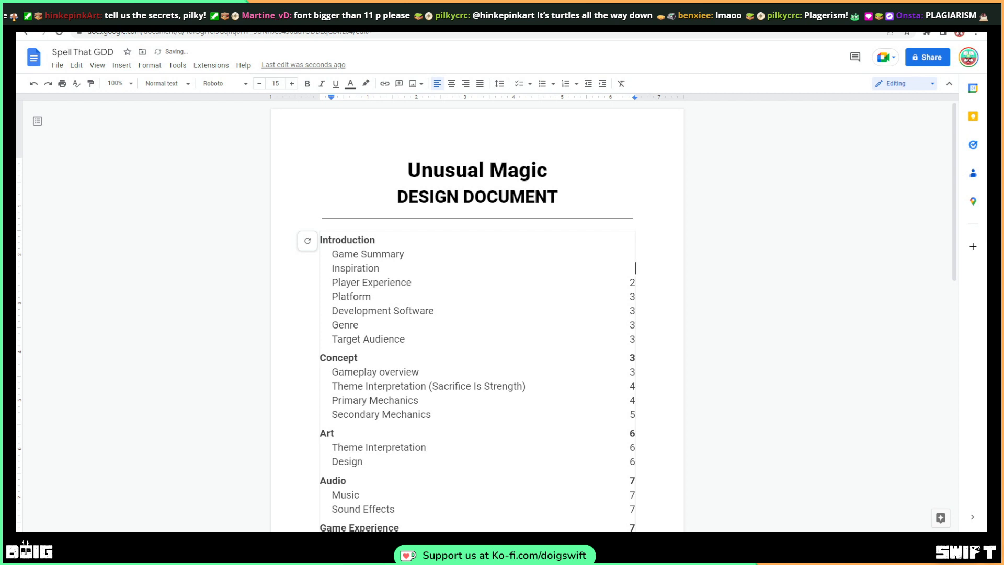
{"action": "key", "text": "Down"}
{"action": "key", "text": "Down"}
{"action": "key", "text": "BackSpace"}
{"action": "key", "text": "Down"}
Remove the Inspiration and Player Experience entries from the Introduction section, including their empty lines
{"action": "key", "text": "shift+Home"}
{"action": "key", "text": "BackSpace"}
{"action": "left_click", "coordinate": [422, 281]}
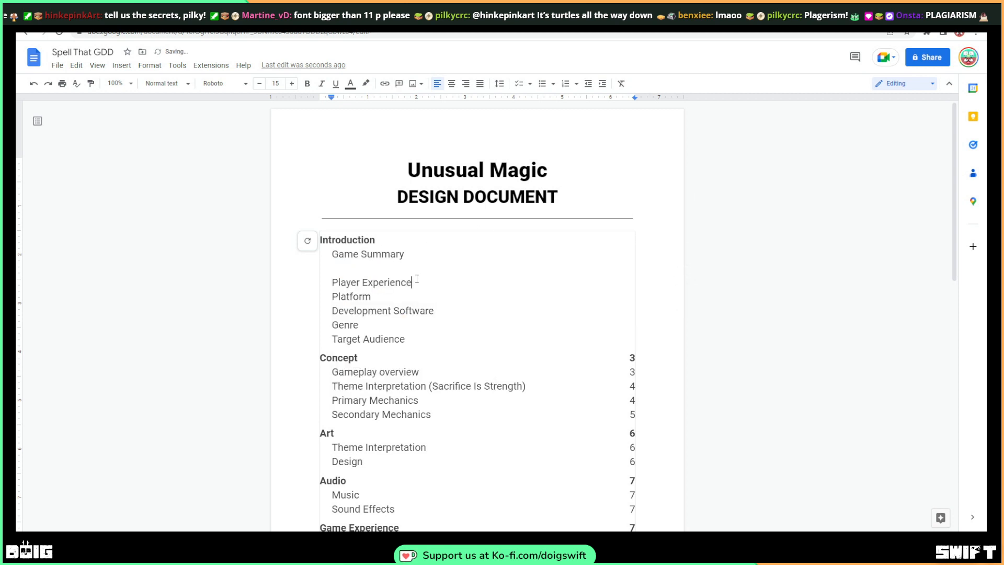
{"action": "key", "text": "shift+Home"}
{"action": "key", "text": "BackSpace"}
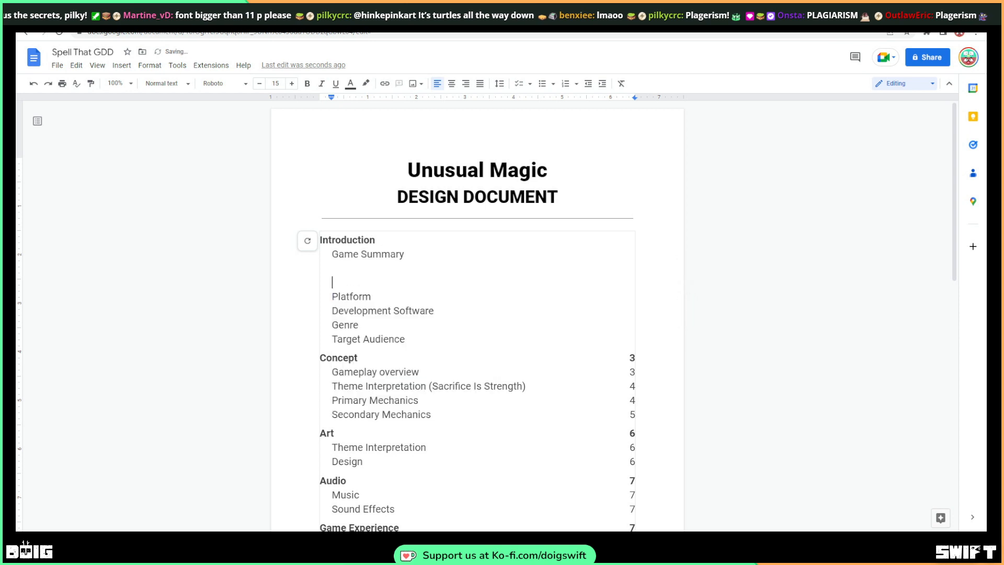
{"action": "key", "text": "BackSpace"}
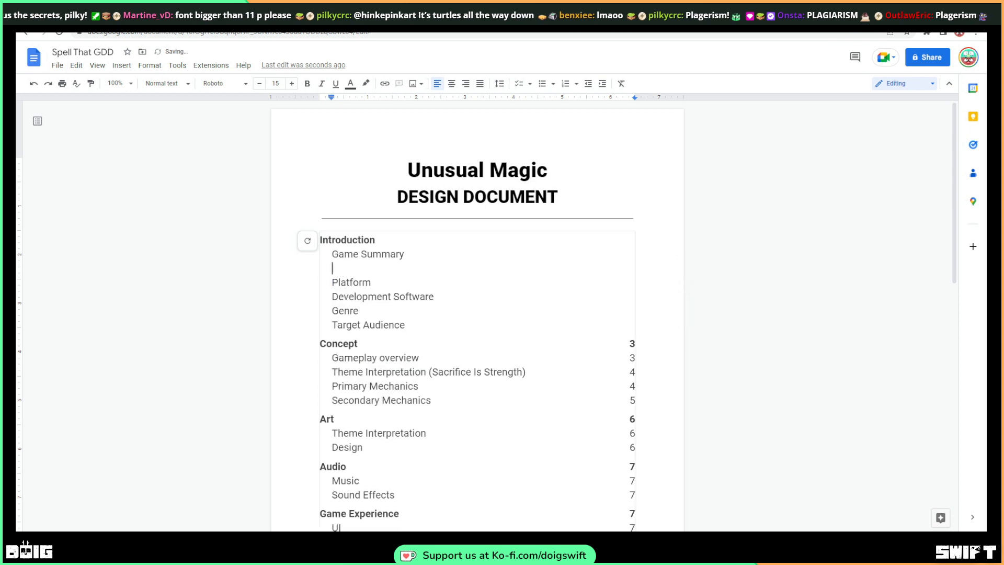
{"action": "key", "text": "BackSpace"}
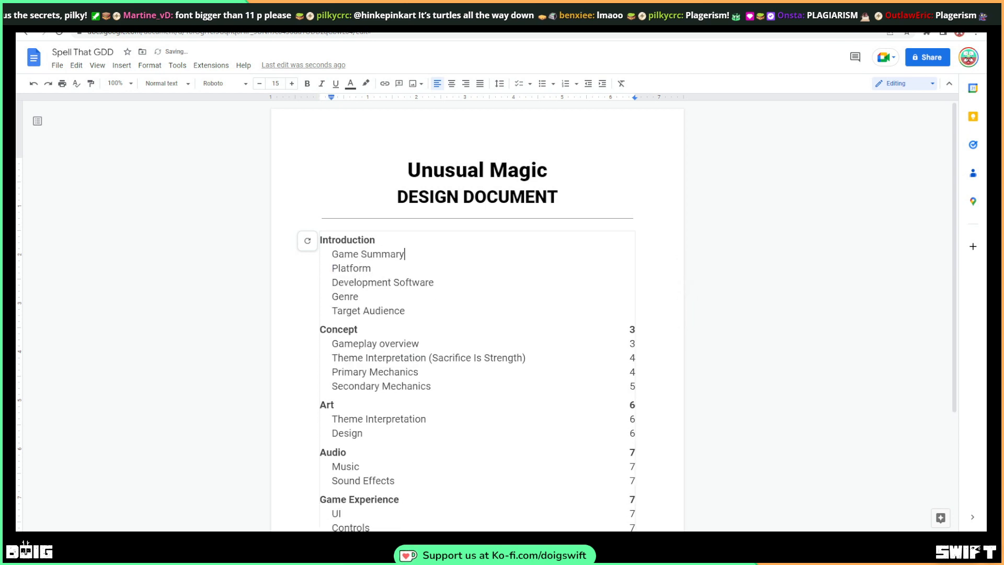
Delete the Development Software, Genre, Target Audience and Platform entries from the Introduction section
{"action": "left_click", "coordinate": [388, 282]}
{"action": "left_click_drag", "start_coordinate": [435, 282], "coordinate": [332, 283]}
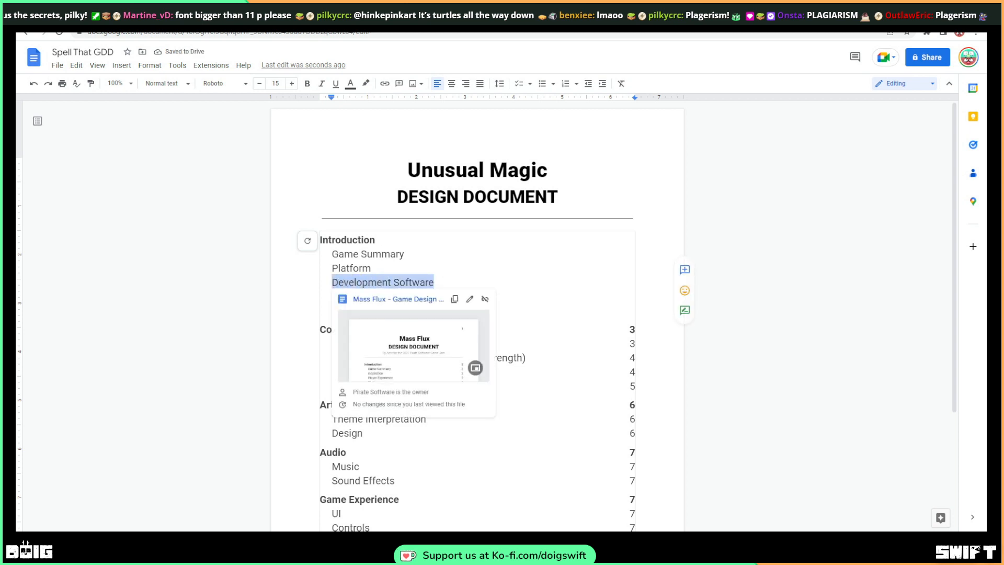
{"action": "key", "text": "BackSpace"}
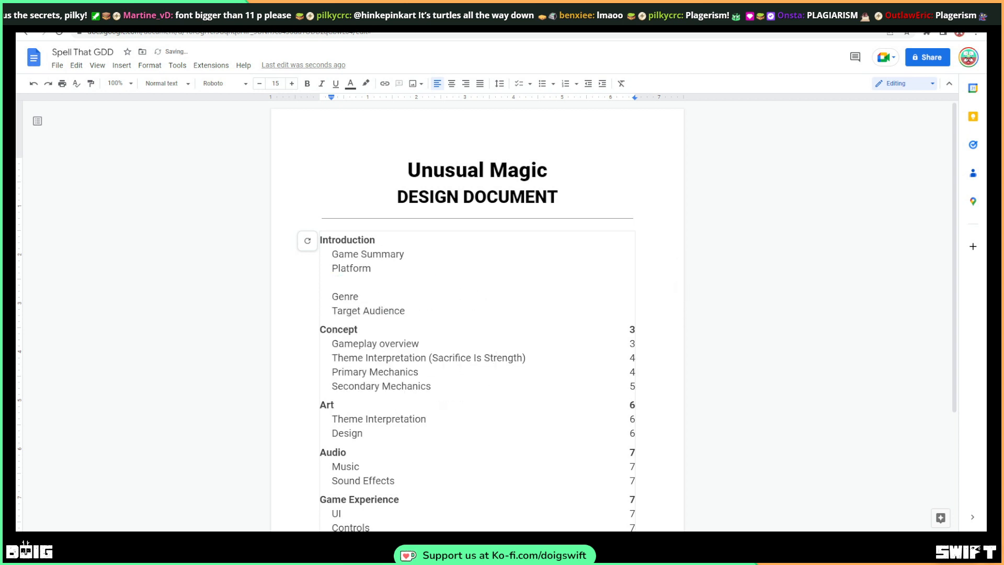
{"action": "left_click_drag", "start_coordinate": [410, 312], "coordinate": [319, 284]}
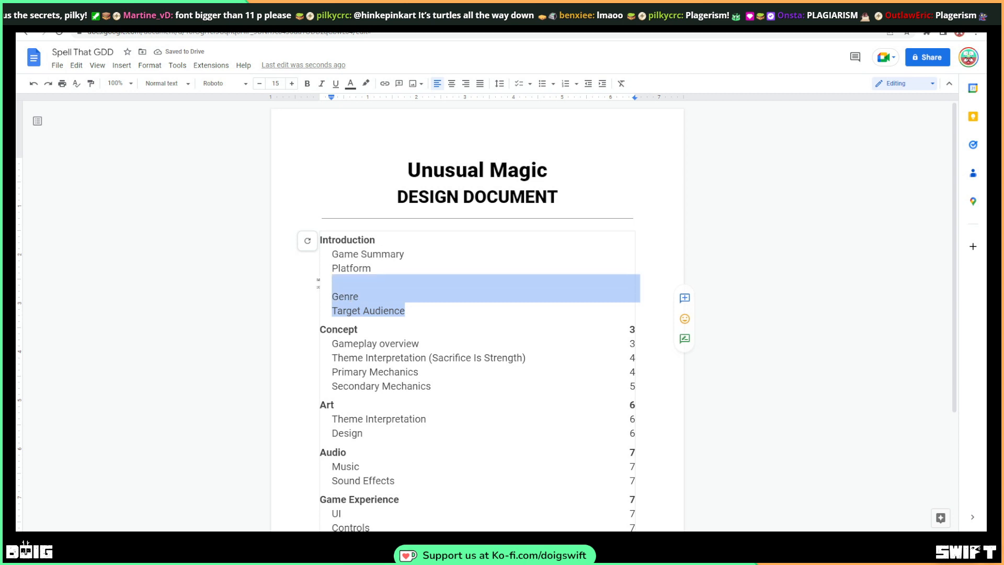
{"action": "key", "text": "BackSpace"}
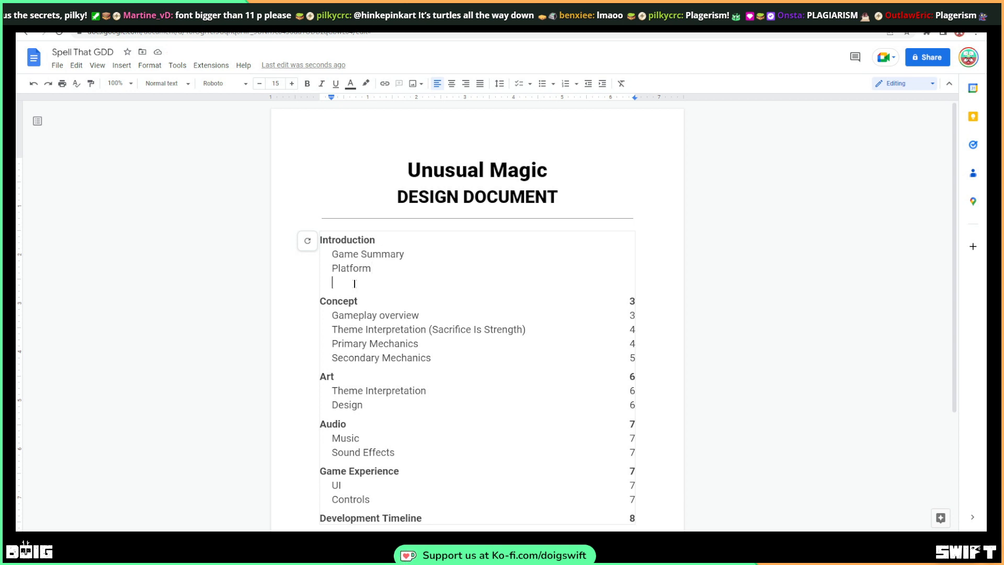
{"action": "left_click_drag", "start_coordinate": [355, 283], "coordinate": [330, 268]}
{"action": "key", "text": "BackSpace"}
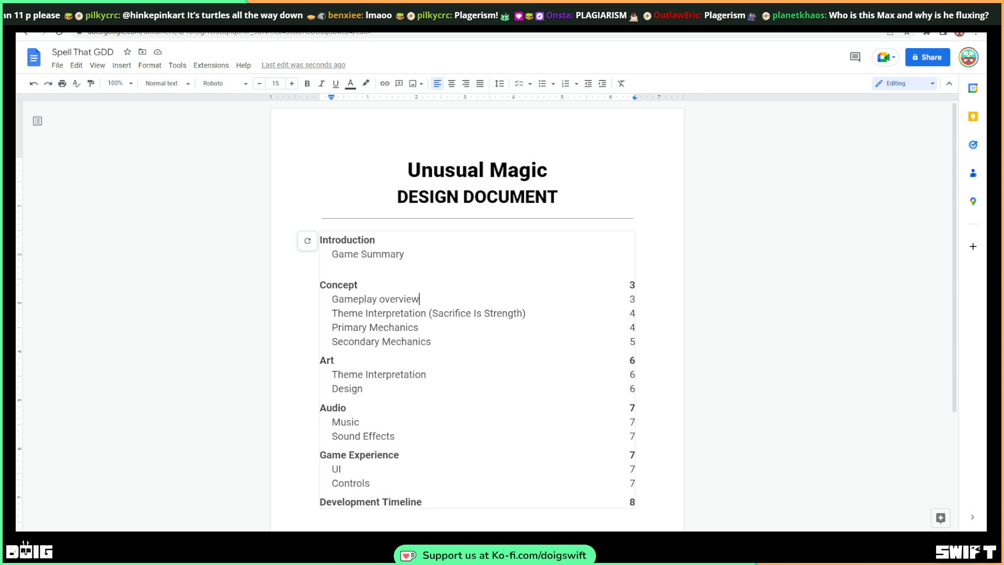
Shorten "Primary Mechanics" to "Mechanics" and delete the "Secondary Mechanics" text in the Concept section
{"action": "left_click_drag", "start_coordinate": [369, 331], "coordinate": [334, 328]}
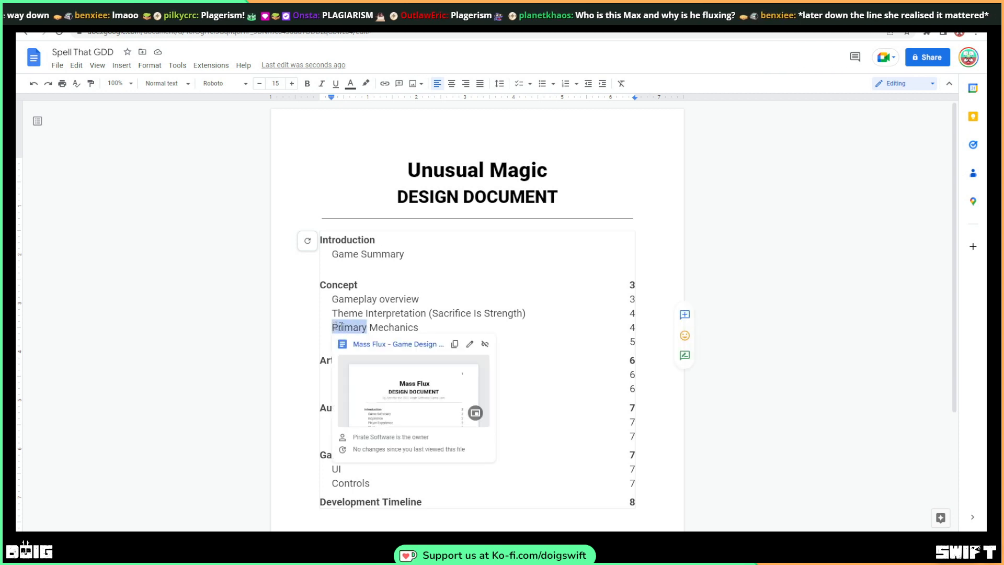
{"action": "key", "text": "BackSpace"}
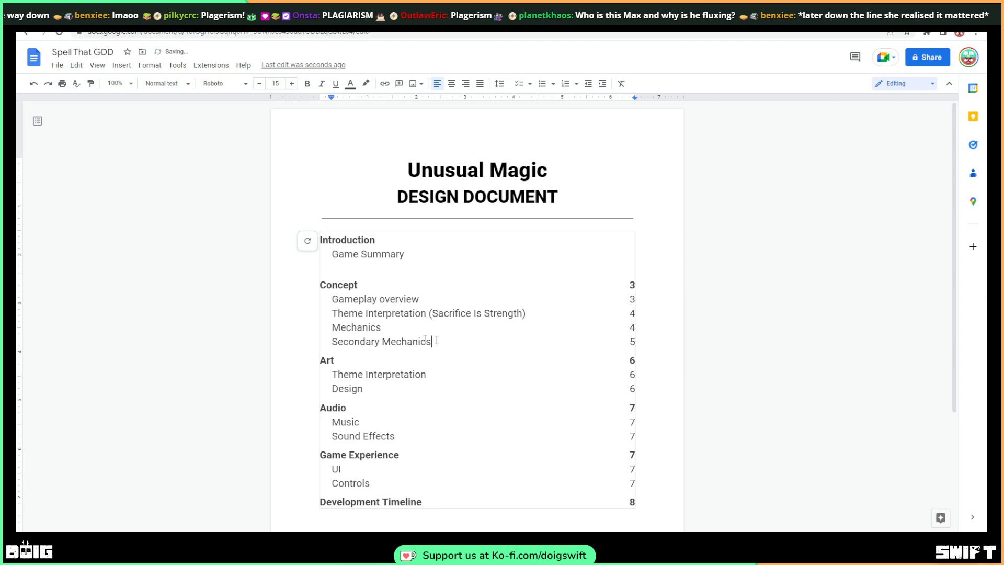
{"action": "left_click_drag", "start_coordinate": [432, 341], "coordinate": [337, 340]}
{"action": "key", "text": "BackSpace"}
{"action": "key", "text": "BackSpace"}
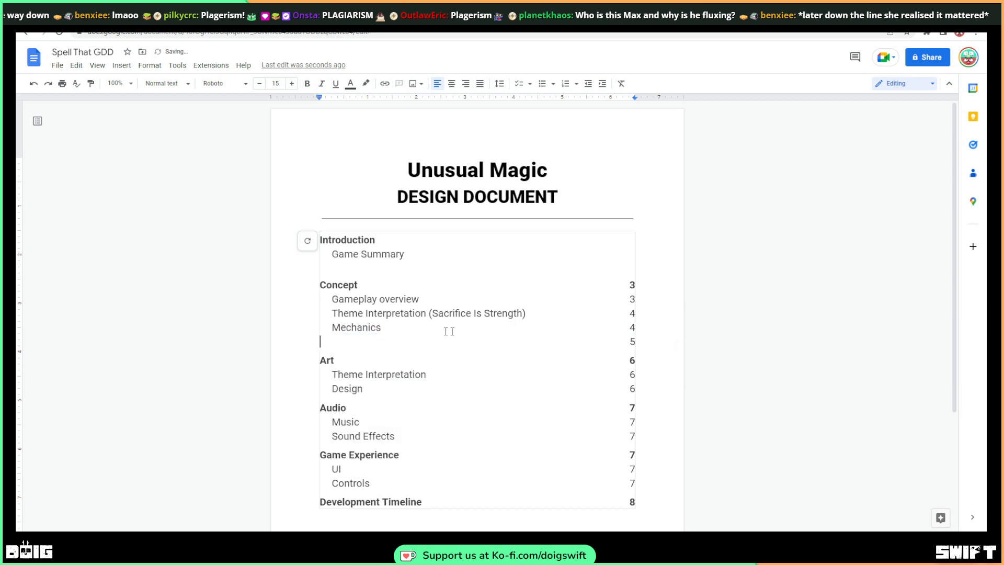
Remove "(Sacrifice Is Strength)" from the Theme Interpretation entry in the Concept section
{"action": "left_click", "coordinate": [522, 321]}
{"action": "left_click_drag", "start_coordinate": [526, 313], "coordinate": [429, 314]}
{"action": "key", "text": "BackSpace"}
{"action": "key", "text": "BackSpace"}
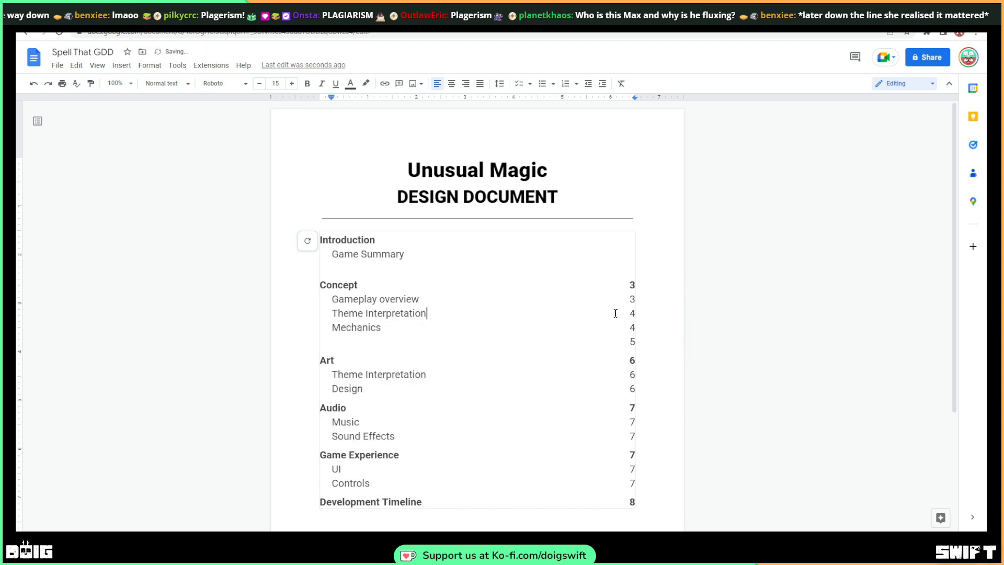
{"action": "left_click", "coordinate": [632, 284]}
{"action": "key", "text": "BackSpace"}
{"action": "left_click", "coordinate": [634, 298]}
{"action": "key", "text": "BackSpace"}
{"action": "left_click", "coordinate": [631, 314]}
{"action": "key", "text": "BackSpace"}
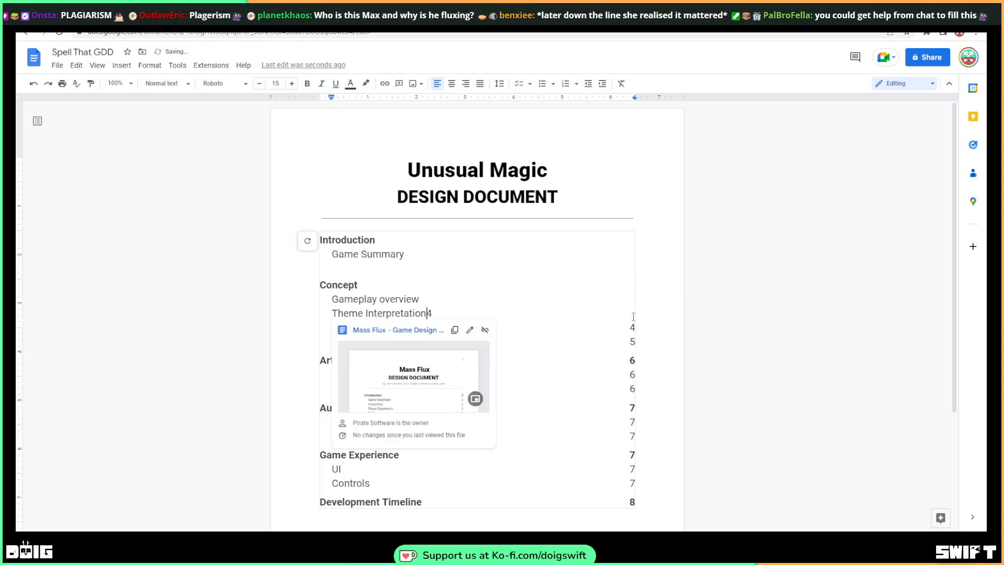
{"action": "key", "text": "ctrl+z"}
{"action": "key", "text": "ctrl+z"}
{"action": "key", "text": "ctrl+z"}
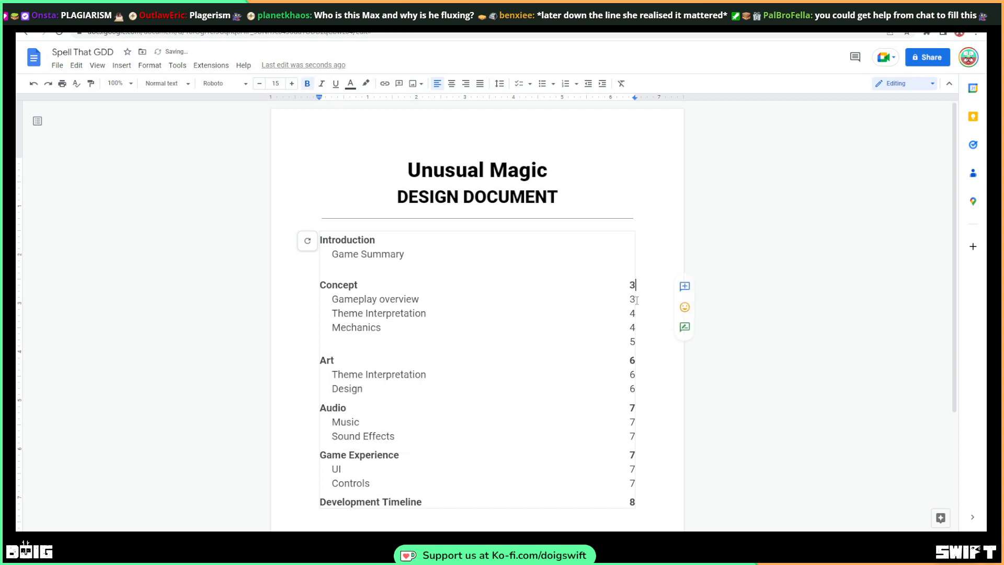
Delete the page numbers beside Concept, Gameplay overview, Theme Interpretation and Mechanics in the table of contents
{"action": "key", "text": "BackSpace"}
{"action": "left_click", "coordinate": [635, 299]}
{"action": "left_click", "coordinate": [636, 313]}
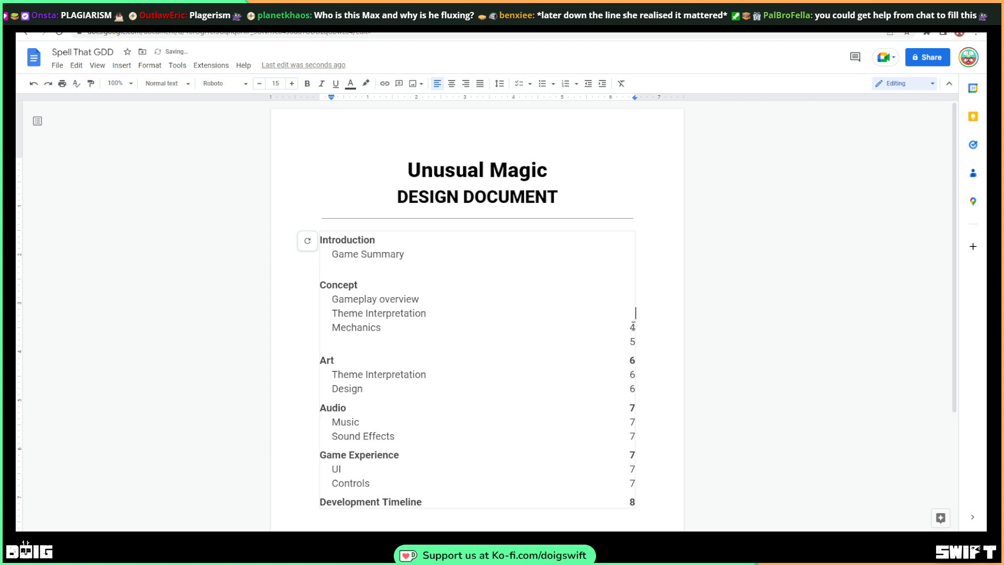
{"action": "left_click", "coordinate": [635, 327]}
{"action": "key", "text": "BackSpace"}
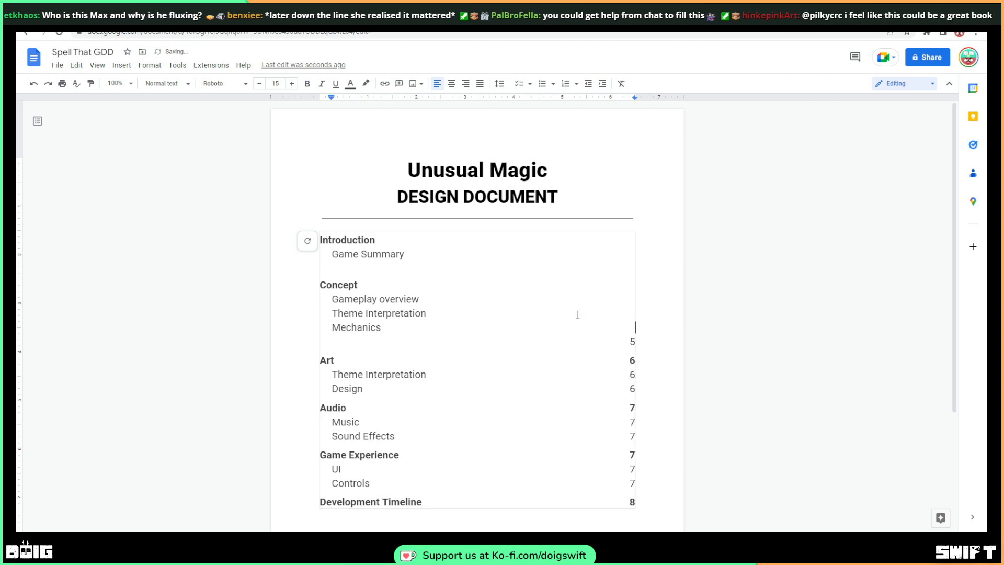
{"action": "scroll", "coordinate": [579, 314], "scroll_direction": "down", "scroll_amount": 1}
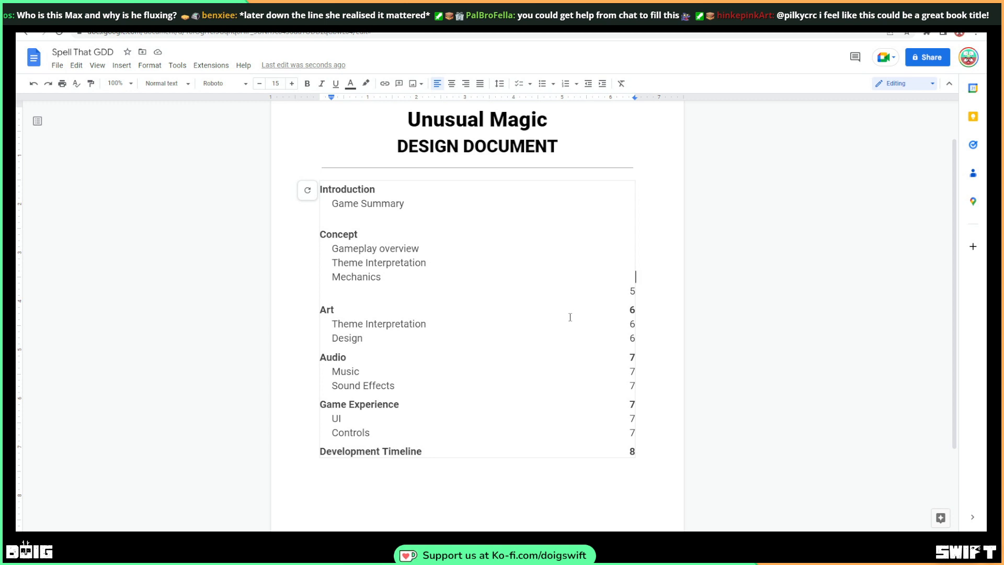
{"action": "left_click", "coordinate": [215, 14]}
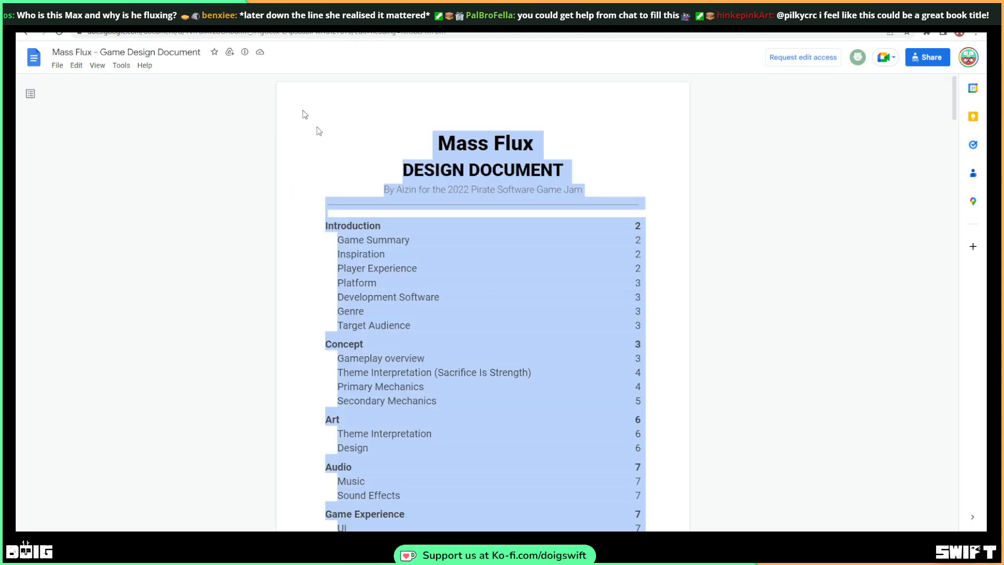
{"action": "left_click", "coordinate": [368, 181]}
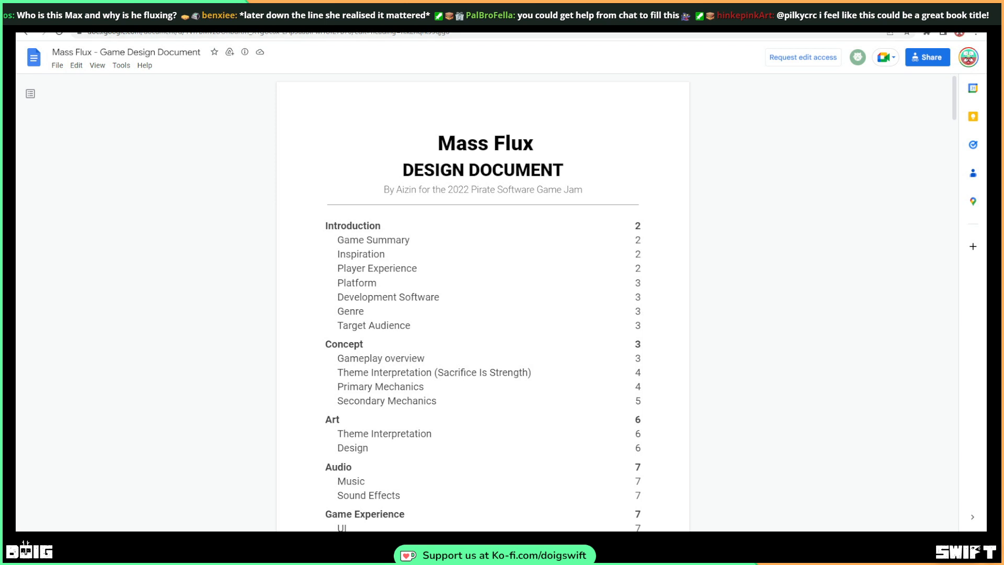
{"action": "left_click", "coordinate": [157, 16]}
Delete the Theme Interpretation entry and its page number from the Art section of the table of contents
{"action": "left_click", "coordinate": [370, 324]}
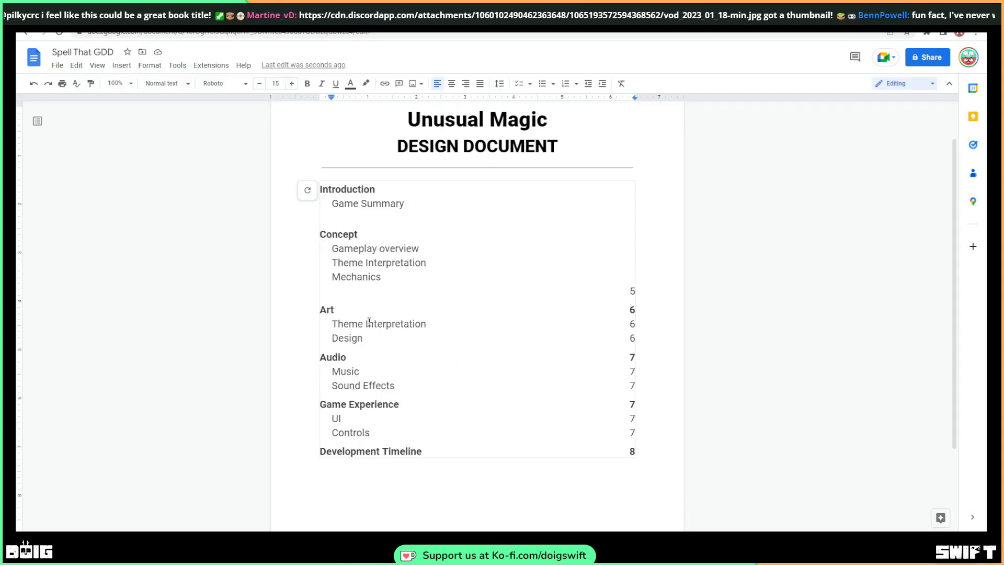
{"action": "key", "text": "Up"}
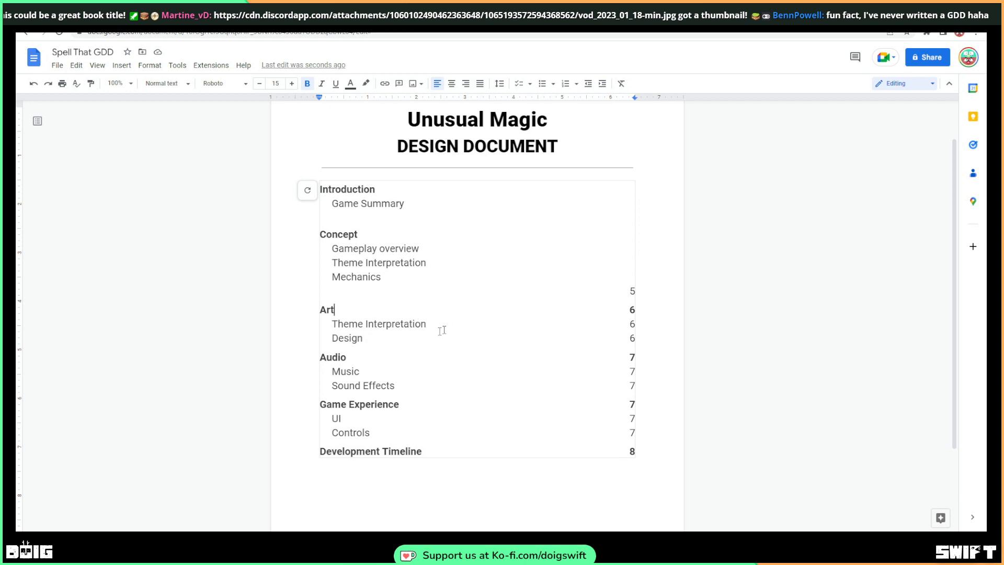
{"action": "triple_click", "coordinate": [439, 325]}
{"action": "key", "text": "BackSpace"}
{"action": "key", "text": "BackSpace"}
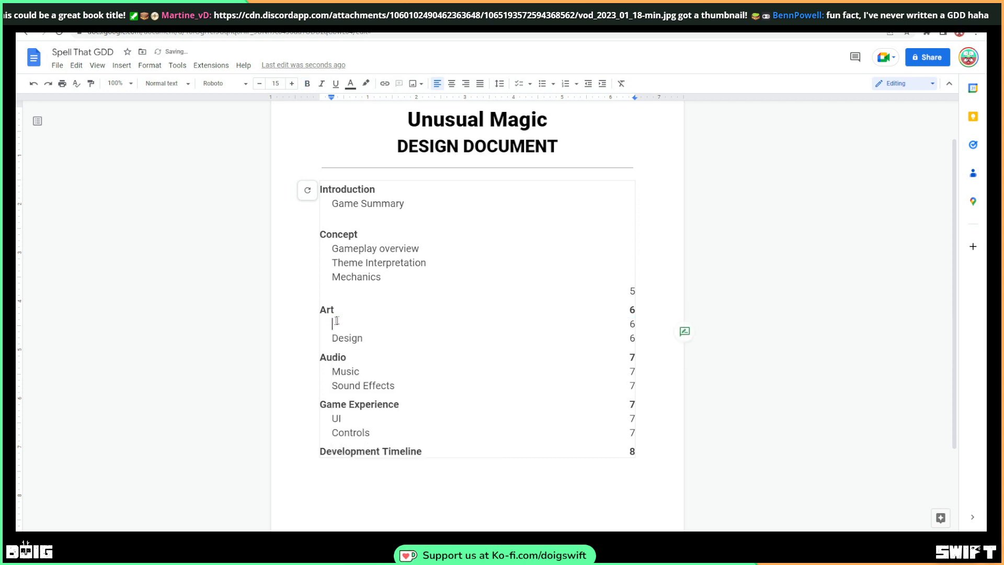
{"action": "key", "text": "BackSpace"}
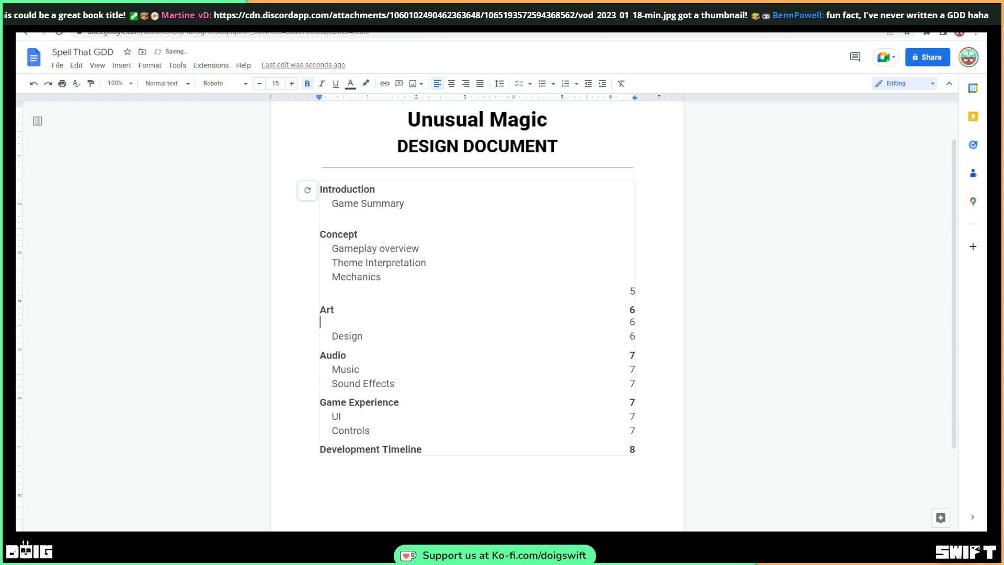
{"action": "key", "text": "Delete"}
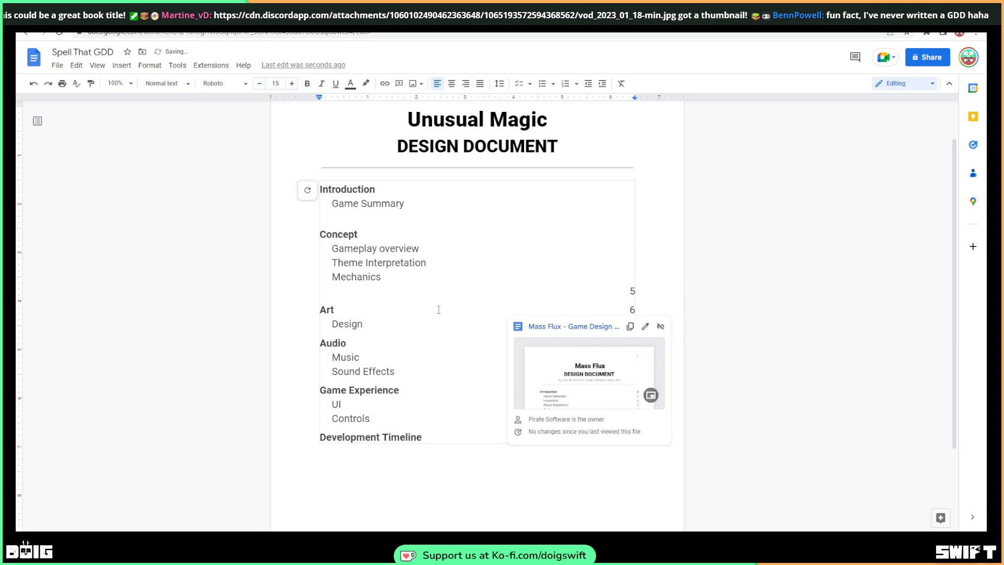
Delete the leftover page number below Mechanics and the page numbers beside Art and Design
{"action": "key", "text": "End"}
{"action": "left_click", "coordinate": [634, 290]}
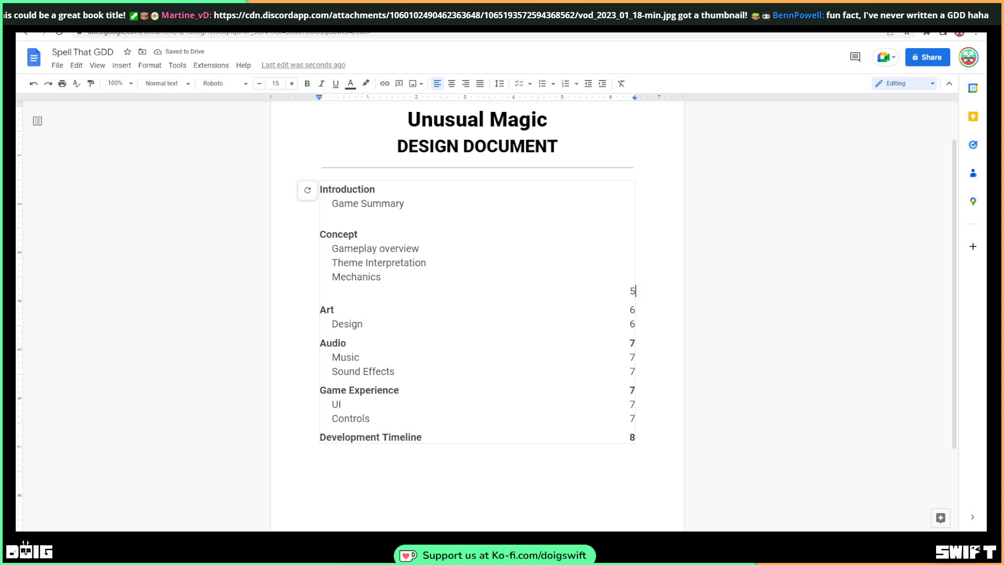
{"action": "key", "text": "BackSpace"}
{"action": "left_click", "coordinate": [631, 309]}
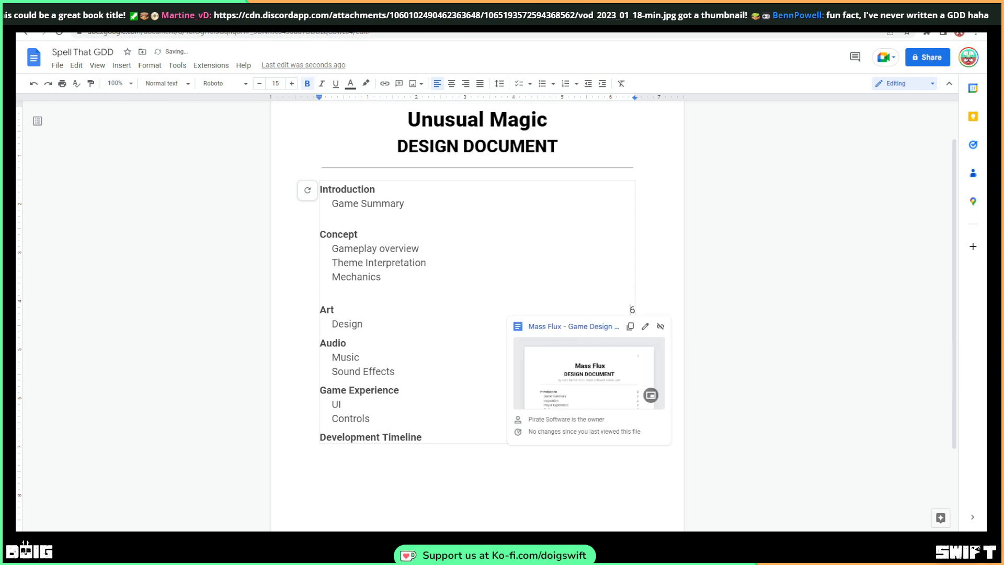
{"action": "key", "text": "Delete"}
{"action": "left_click", "coordinate": [634, 324]}
{"action": "key", "text": "BackSpace"}
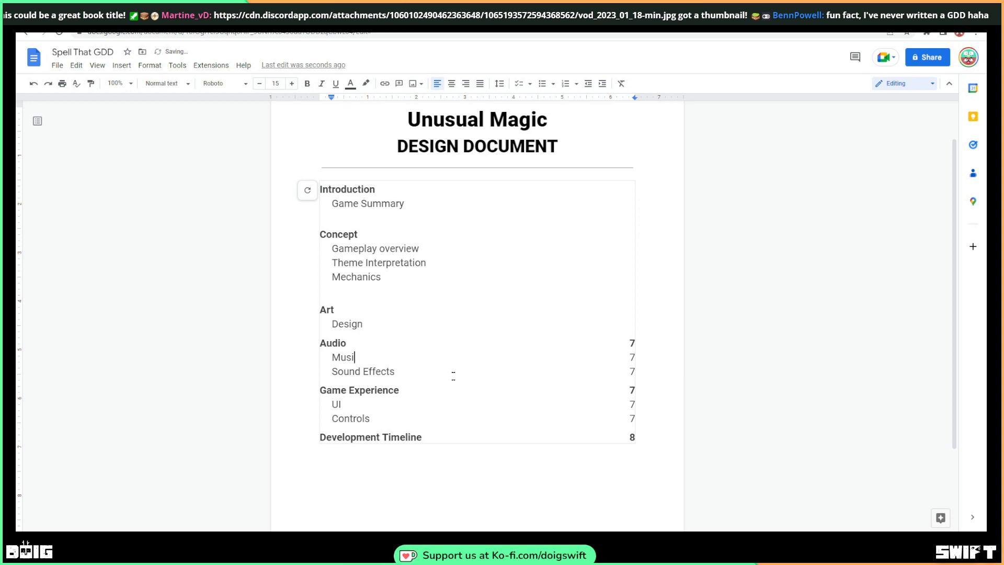
Delete the Audio section with its Music and Sound Effects entries, keeping a blank line before Game Experience
{"action": "left_click_drag", "start_coordinate": [408, 375], "coordinate": [313, 343]}
{"action": "key", "text": "BackSpace"}
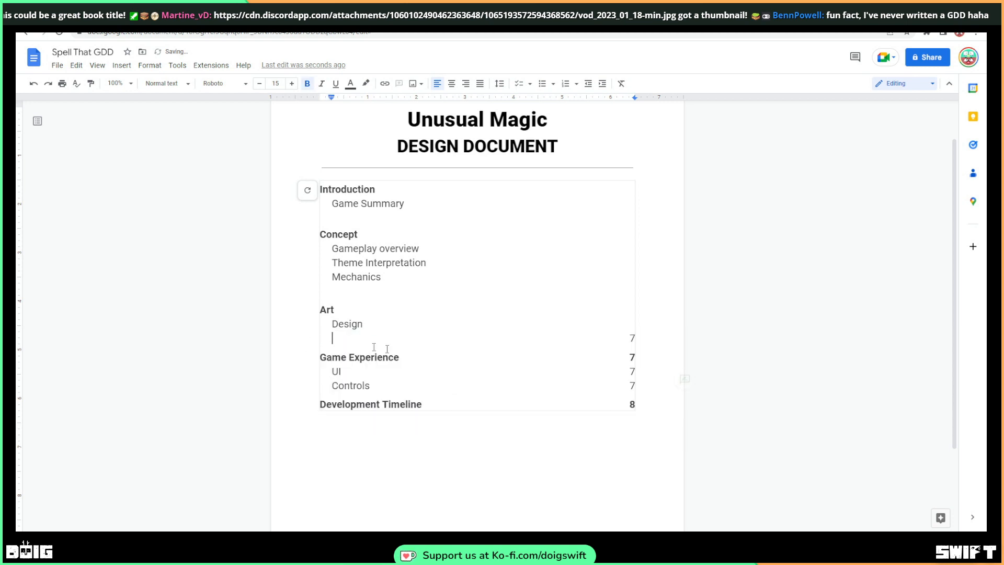
{"action": "left_click", "coordinate": [622, 345]}
{"action": "key", "text": "BackSpace"}
{"action": "key", "text": "BackSpace"}
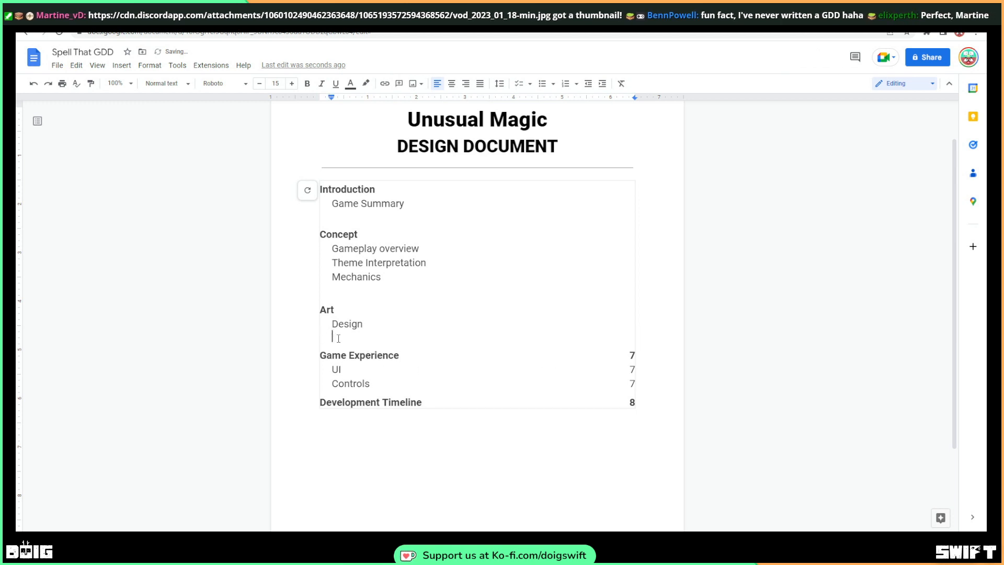
{"action": "key", "text": "BackSpace"}
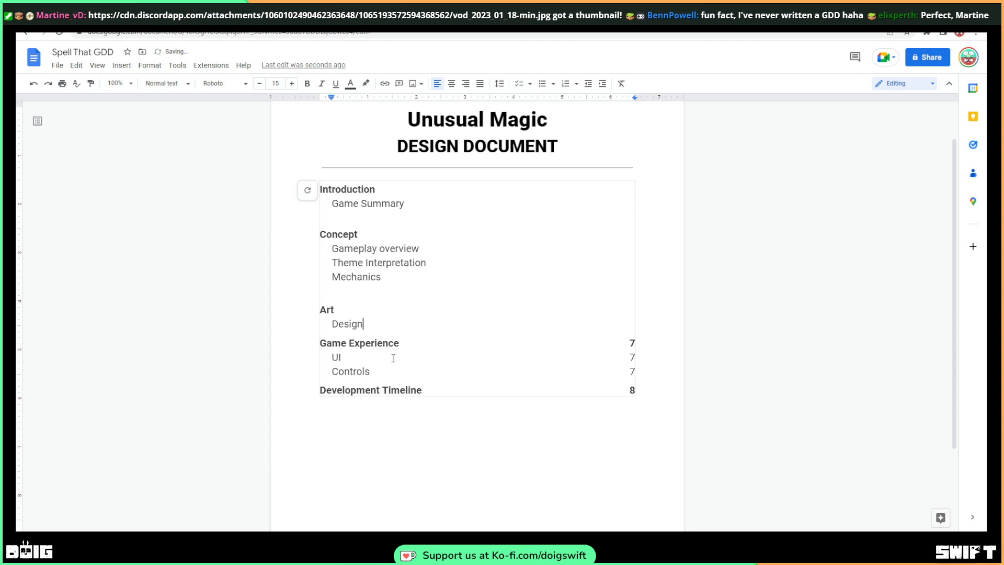
{"action": "key", "text": "Return"}
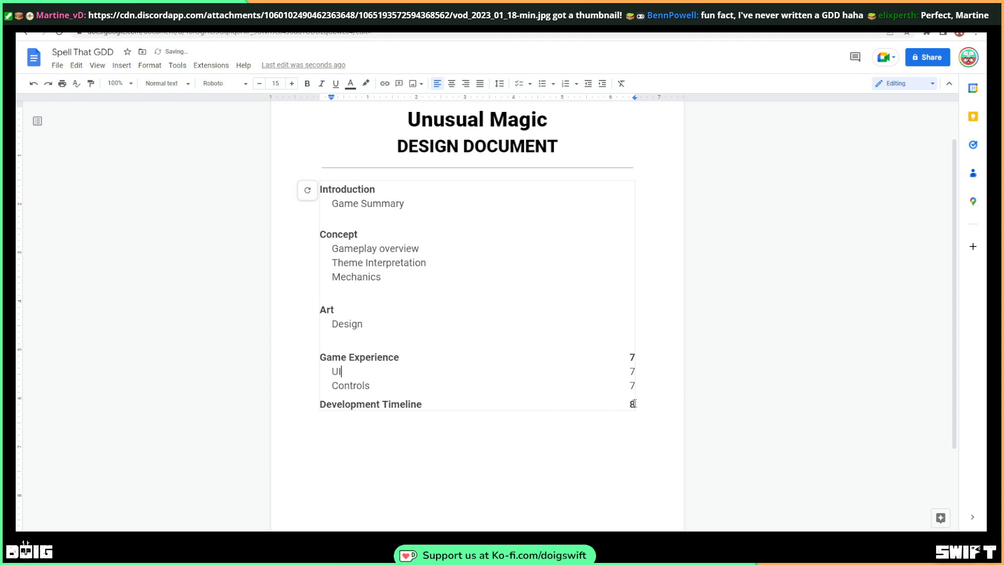
Delete the page numbers beside Game Experience, UI, Controls and Development Timeline
{"action": "left_click", "coordinate": [635, 404]}
{"action": "key", "text": "BackSpace"}
{"action": "left_click", "coordinate": [636, 385]}
{"action": "left_click", "coordinate": [631, 357]}
{"action": "key", "text": "BackSpace"}
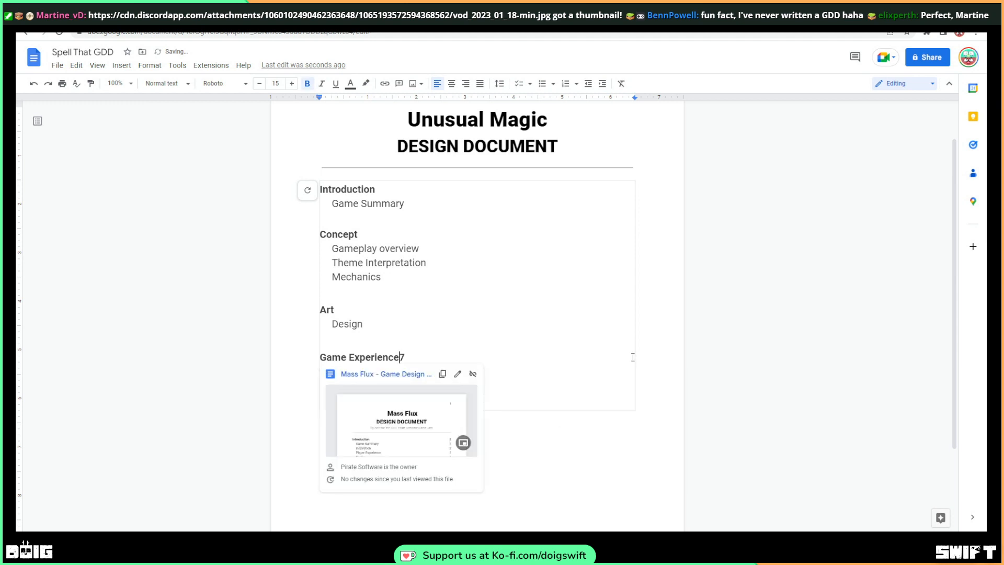
{"action": "key", "text": "ctrl+z"}
{"action": "key", "text": "Delete"}
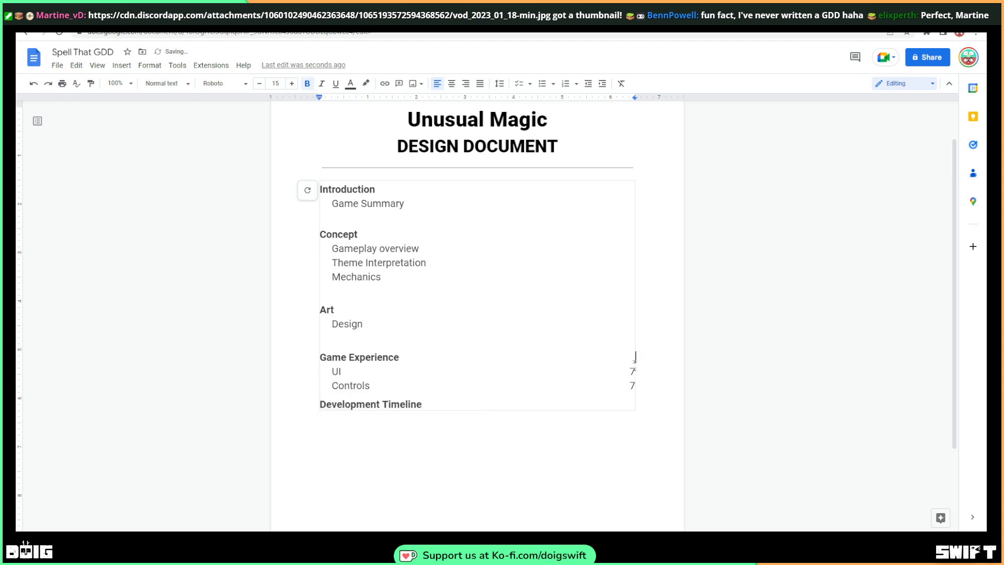
{"action": "key", "text": "BackSpace"}
{"action": "key", "text": "Down"}
{"action": "left_click", "coordinate": [551, 341]}
Copy the Mass Flux document's Introduction section from its heading through the end of the Baba Is You paragraph
{"action": "scroll", "coordinate": [553, 352], "scroll_direction": "down", "scroll_amount": 3}
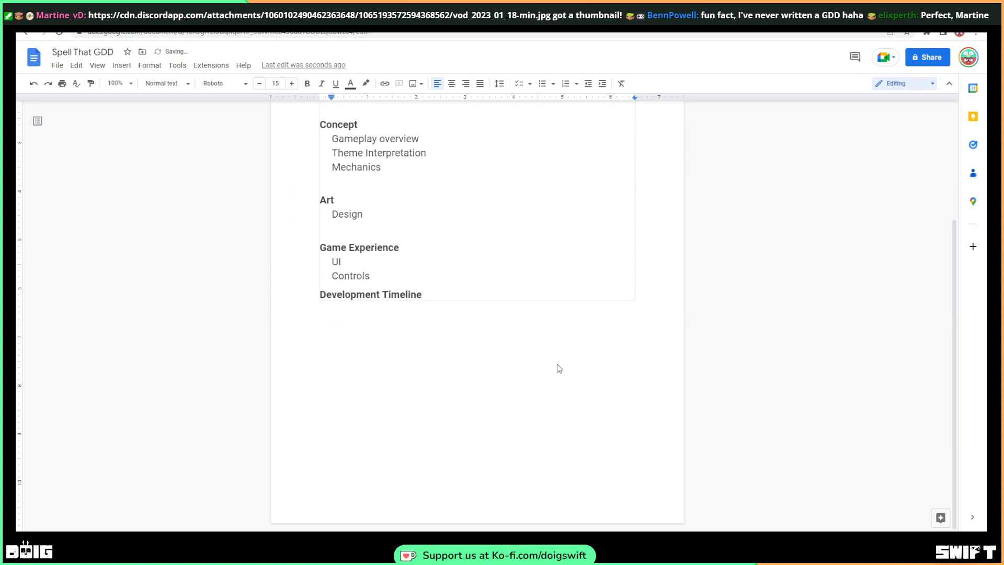
{"action": "scroll", "coordinate": [554, 363], "scroll_direction": "up", "scroll_amount": 5}
{"action": "scroll", "coordinate": [304, 146], "scroll_direction": "down", "scroll_amount": 2}
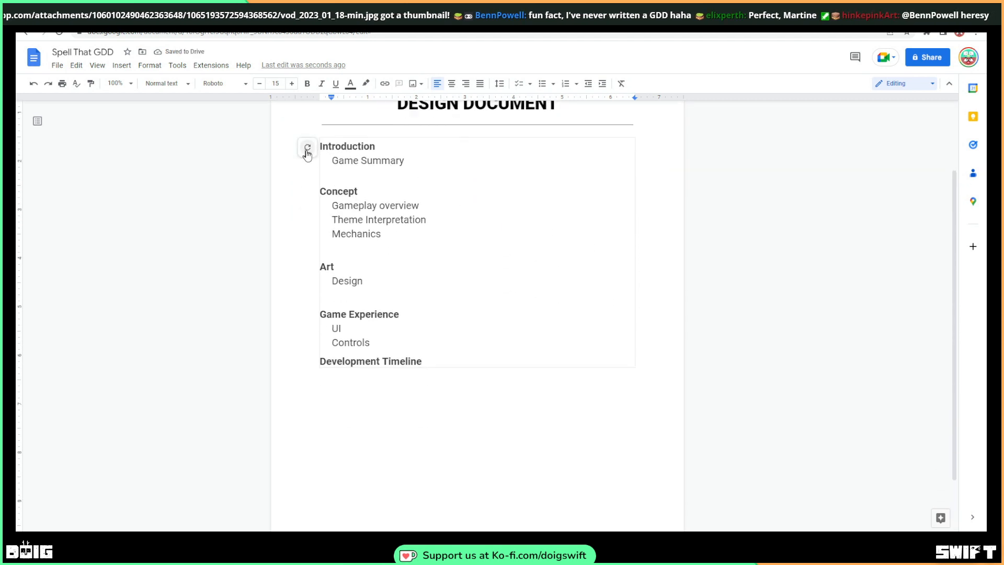
{"action": "scroll", "coordinate": [307, 148], "scroll_direction": "up", "scroll_amount": 2}
{"action": "key", "text": "ctrl+Tab"}
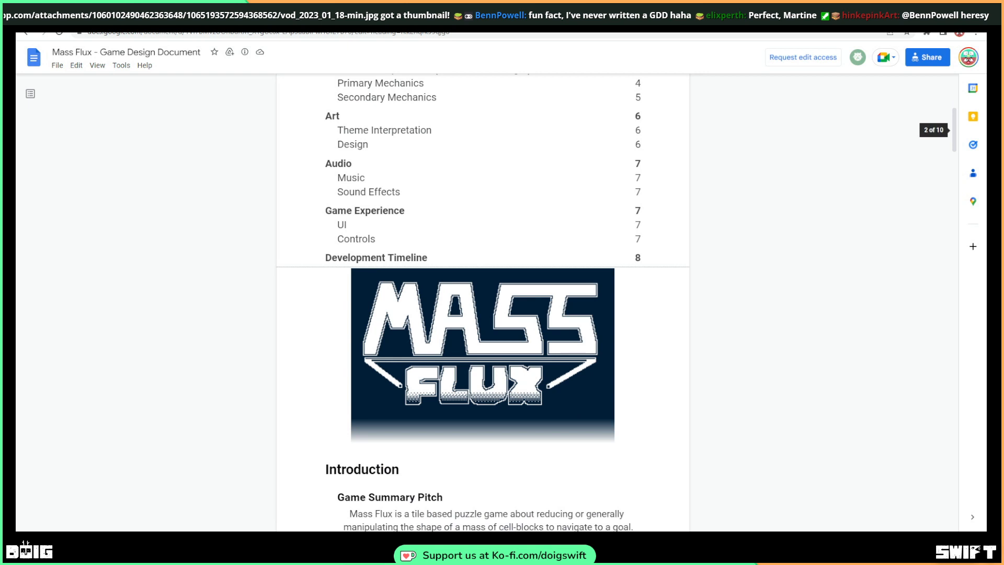
{"action": "scroll", "coordinate": [496, 358], "scroll_direction": "down", "scroll_amount": 5}
{"action": "scroll", "coordinate": [493, 361], "scroll_direction": "down", "scroll_amount": 1}
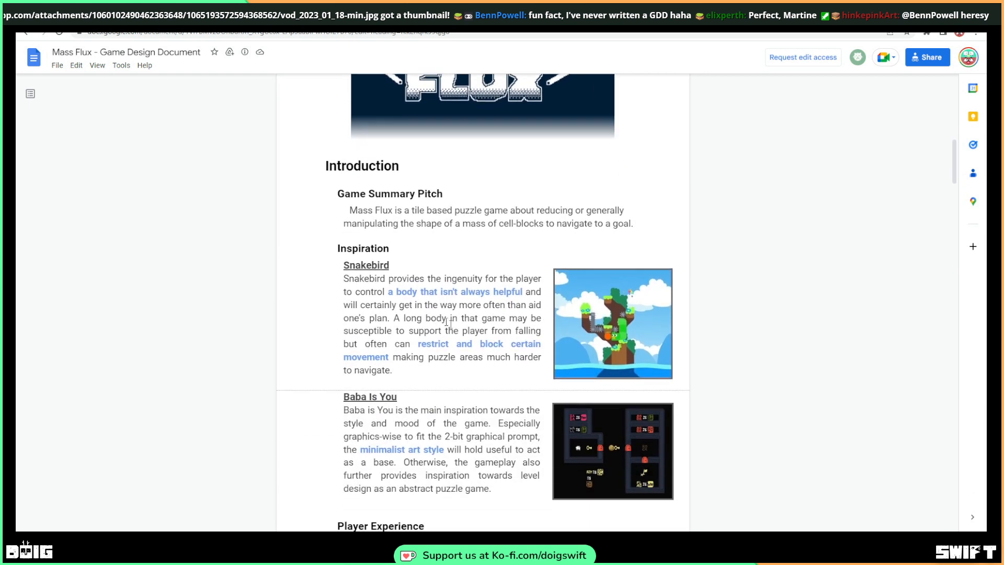
{"action": "left_click_drag", "start_coordinate": [324, 165], "coordinate": [513, 383]}
{"action": "scroll", "coordinate": [417, 488], "scroll_direction": "down", "scroll_amount": 2}
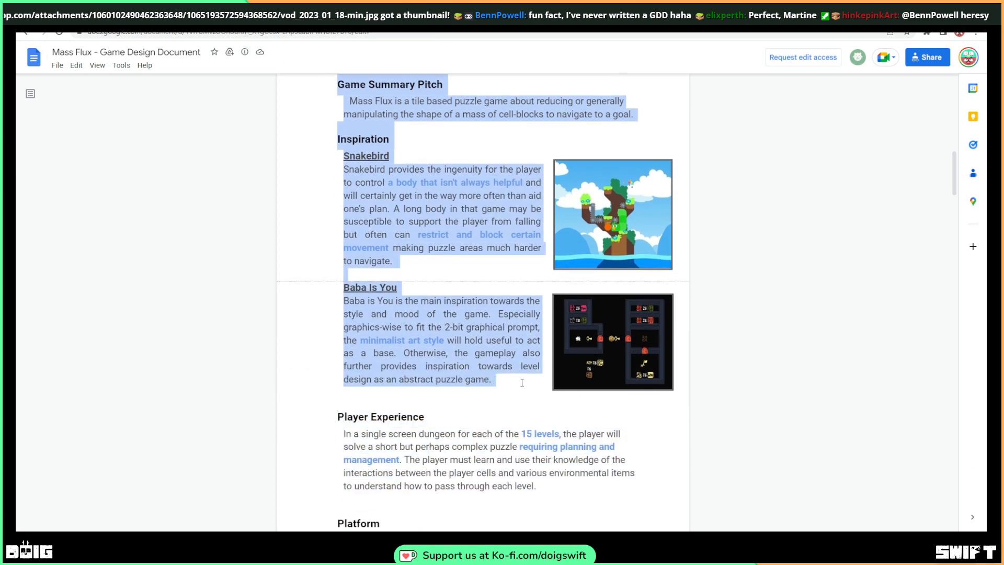
Paste the copied Introduction section left-aligned below the table of contents in Spell That GDD and insert a page break before its heading
{"action": "left_click", "coordinate": [126, 15]}
{"action": "left_click", "coordinate": [383, 319]}
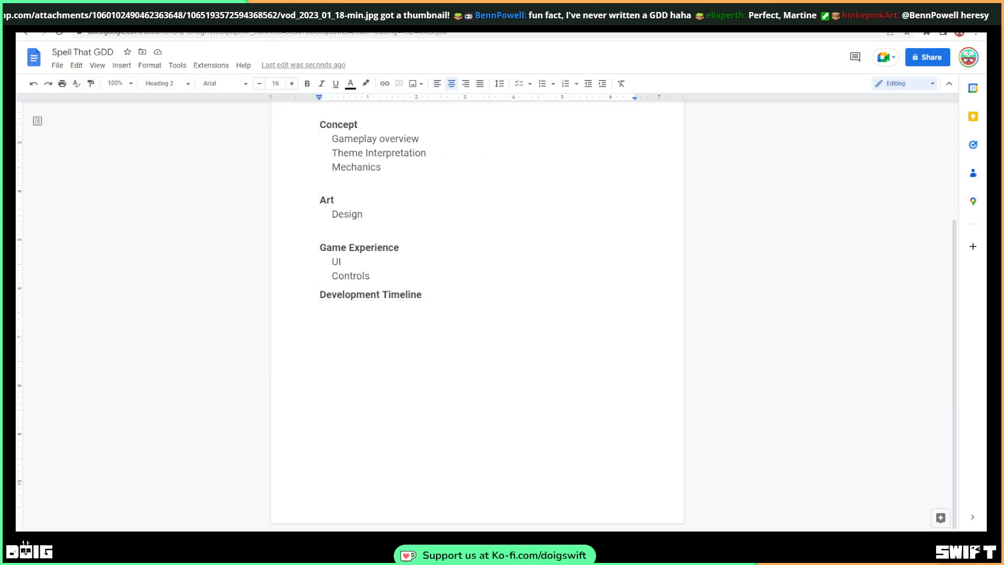
{"action": "key", "text": "ctrl+shift+l"}
{"action": "key", "text": "ctrl+v"}
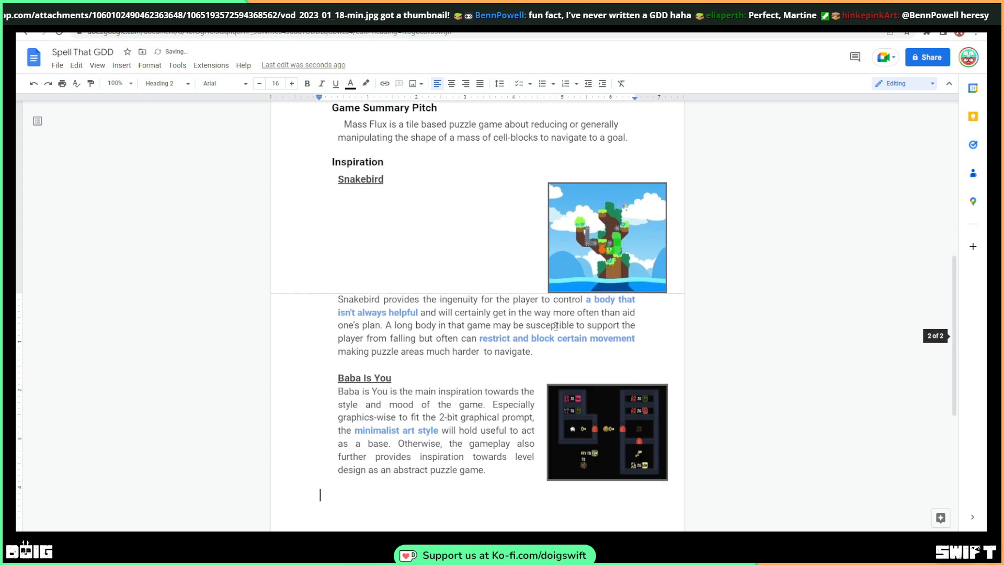
{"action": "scroll", "coordinate": [424, 300], "scroll_direction": "up", "scroll_amount": 3}
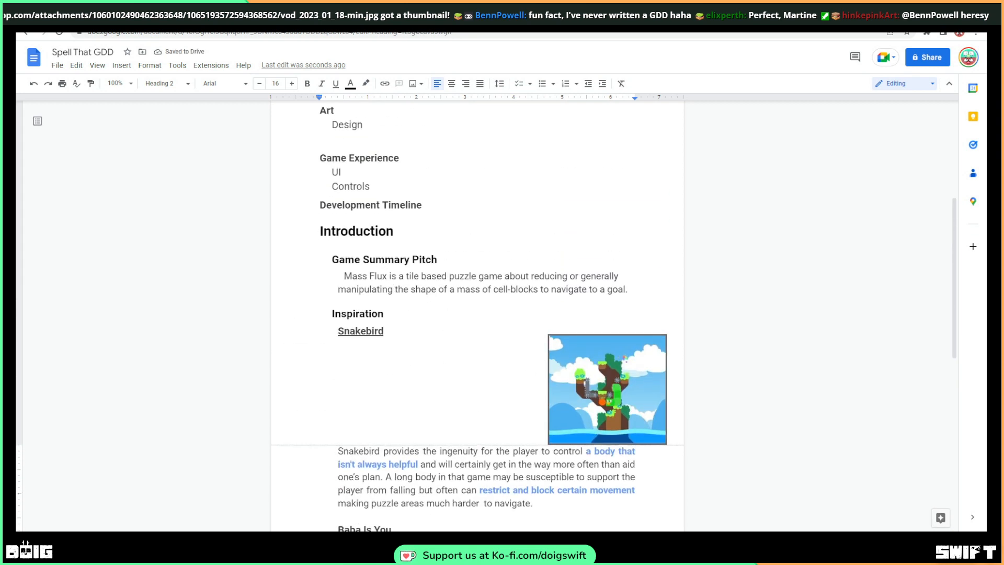
{"action": "left_click", "coordinate": [321, 231]}
{"action": "key", "text": "ctrl+Return"}
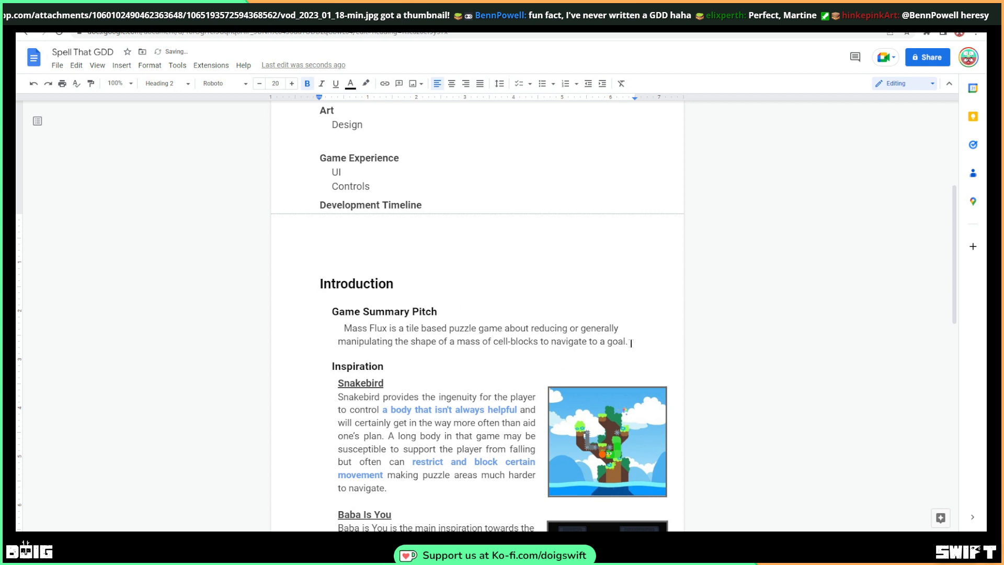
Delete the Mass Flux summary text under Game Summary Pitch and insert a page break before Inspiration
{"action": "left_click_drag", "start_coordinate": [628, 341], "coordinate": [333, 326]}
{"action": "key", "text": "BackSpace"}
{"action": "scroll", "coordinate": [329, 316], "scroll_direction": "down", "scroll_amount": 1}
{"action": "key", "text": "ctrl+Return"}
{"action": "left_click", "coordinate": [364, 343]}
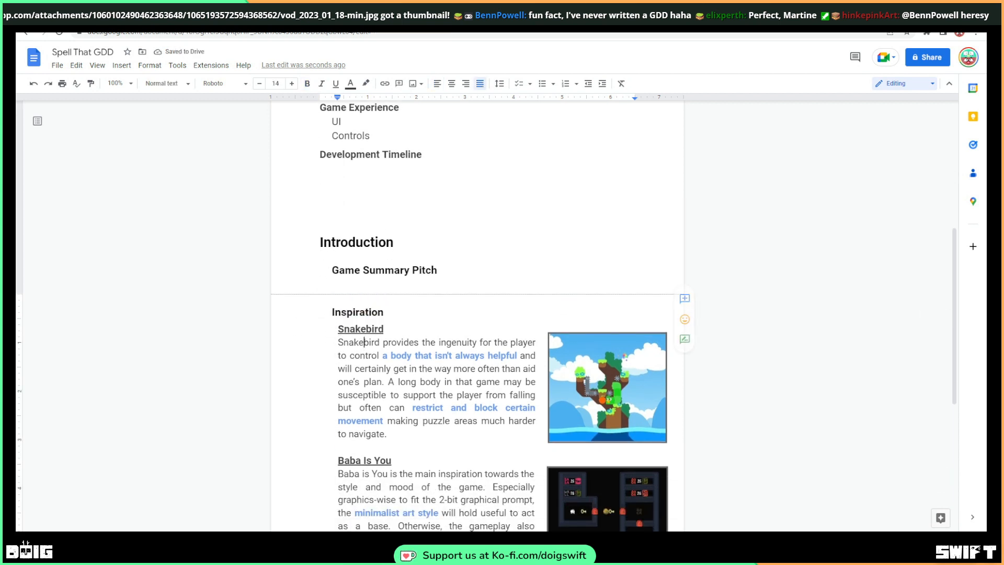
Delete the Snakebird and Baba Is You entries with their text and images under Inspiration
{"action": "left_click_drag", "start_coordinate": [386, 434], "coordinate": [334, 327]}
{"action": "key", "text": "BackSpace"}
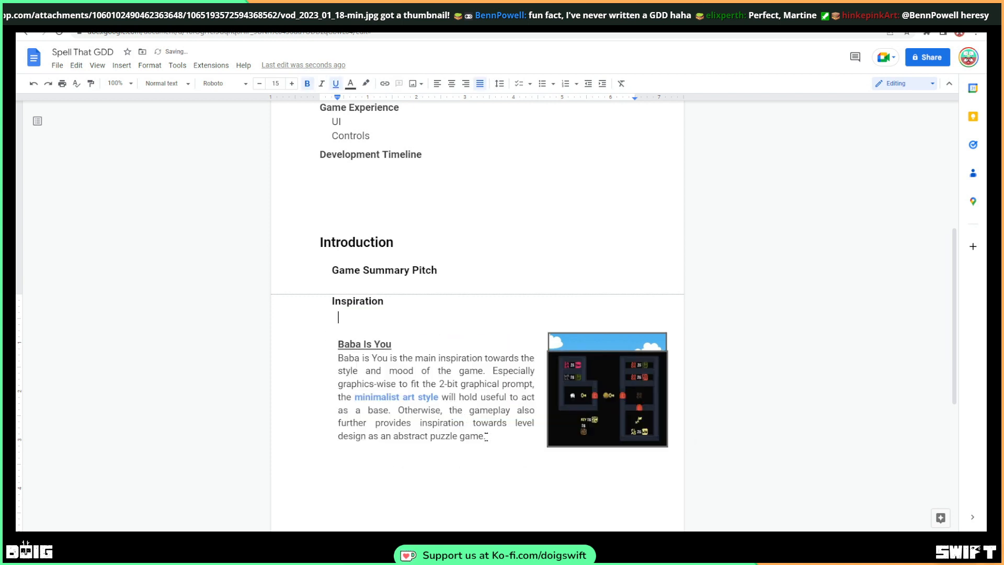
{"action": "left_click_drag", "start_coordinate": [486, 437], "coordinate": [312, 348]}
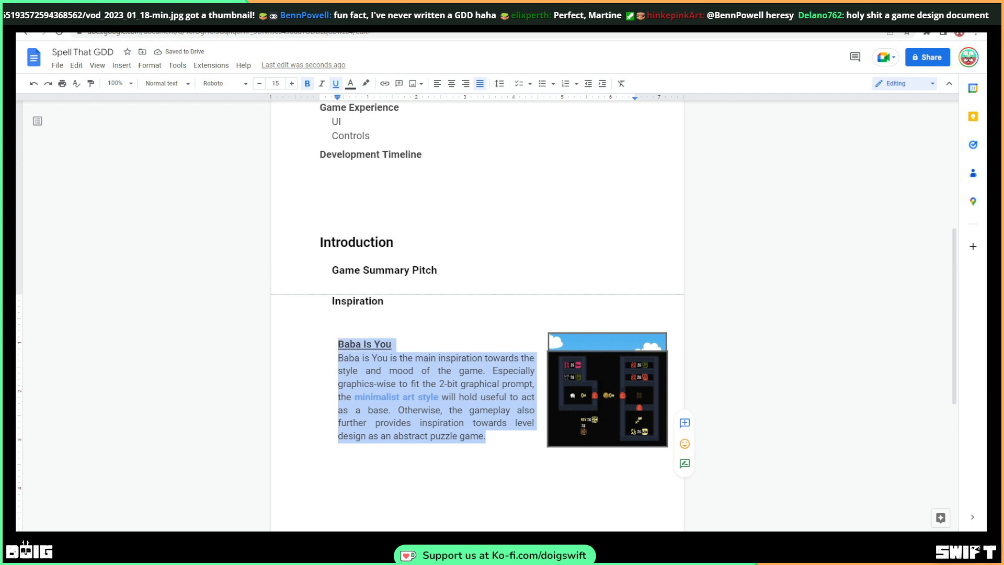
{"action": "key", "text": "BackSpace"}
{"action": "key", "text": "BackSpace"}
Enter "Dungeons and Dragons" and "Scrabble" on separate lines as the game's inspirations
{"action": "left_click", "coordinate": [364, 325]}
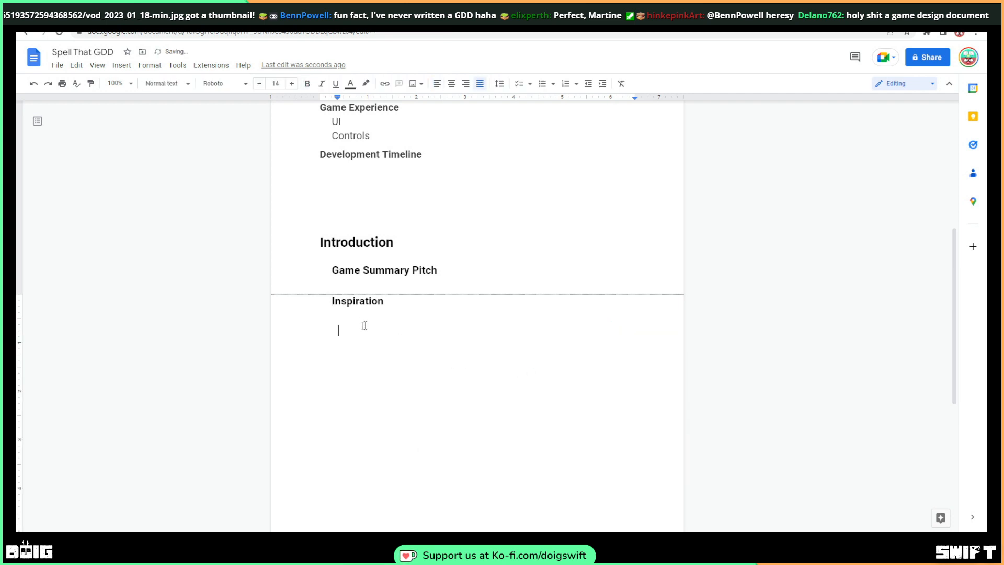
{"action": "left_click", "coordinate": [399, 304]}
{"action": "left_click", "coordinate": [372, 349]}
{"action": "key", "text": "BackSpace"}
{"action": "type", "text": "Dungeons and "}
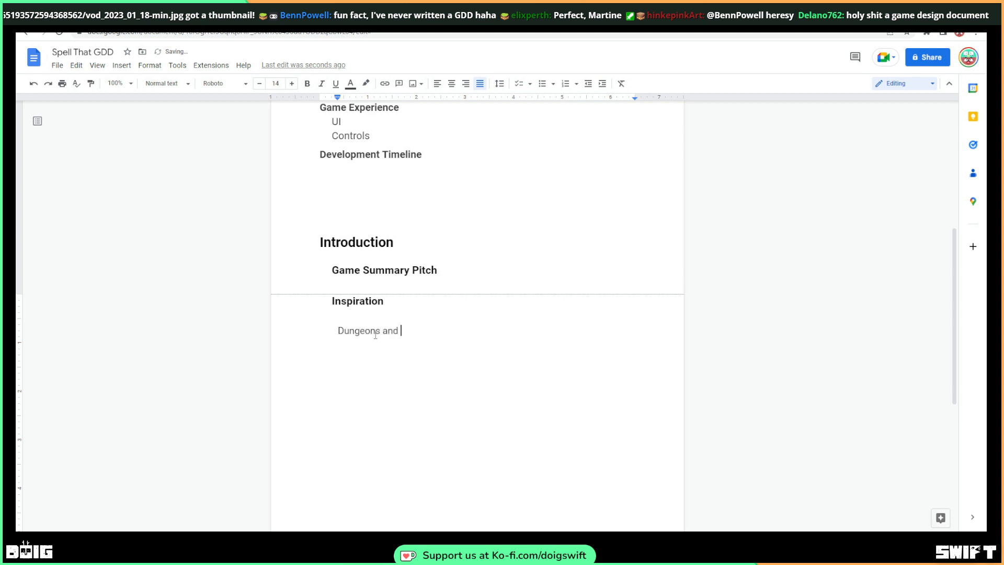
{"action": "type", "text": "Dragons"}
{"action": "key", "text": "Return"}
{"action": "type", "text": "Scrabble"}
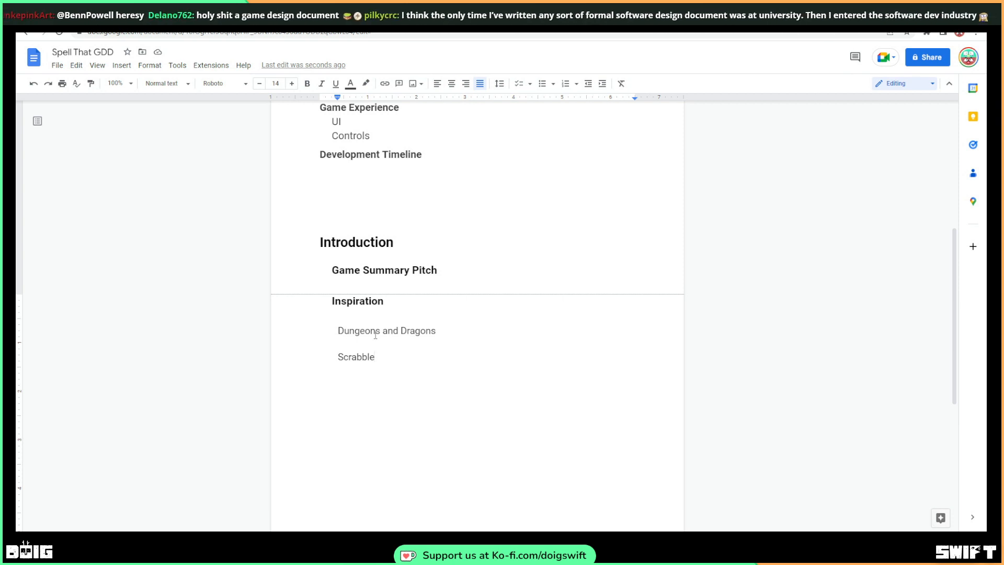
Add two empty lines below the Game Summary Pitch heading and check the pitch in the Mass Flux document for reference
{"action": "left_click_drag", "start_coordinate": [413, 270], "coordinate": [438, 270]}
{"action": "left_click", "coordinate": [438, 270]}
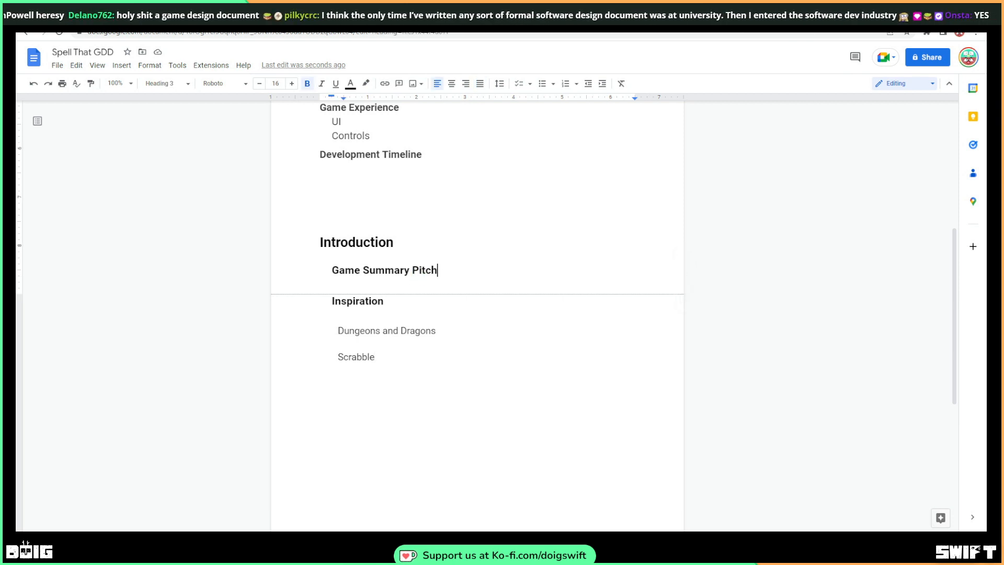
{"action": "key", "text": "Return"}
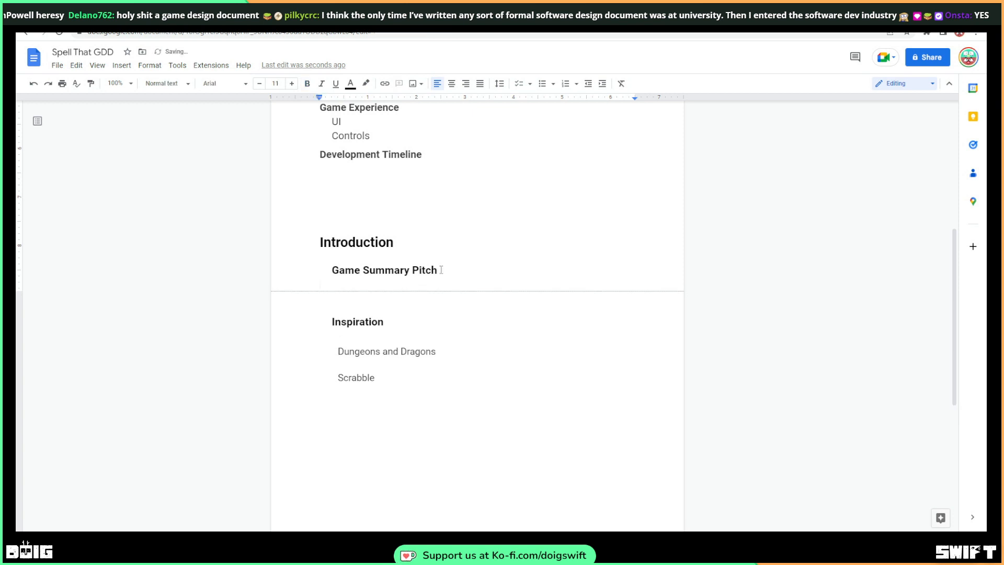
{"action": "key", "text": "Return"}
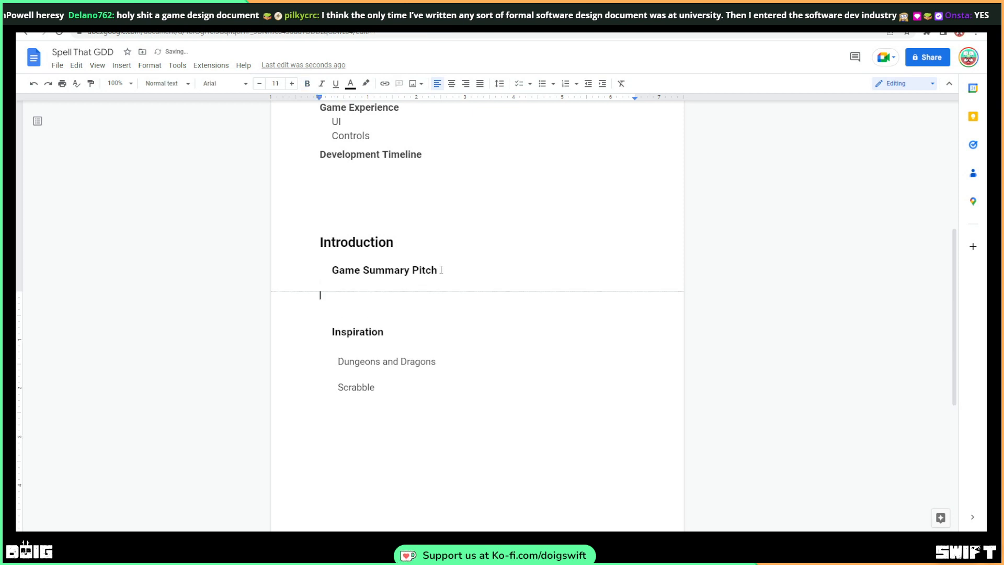
{"action": "left_click", "coordinate": [120, 16]}
{"action": "scroll", "coordinate": [358, 238], "scroll_direction": "up", "scroll_amount": 4}
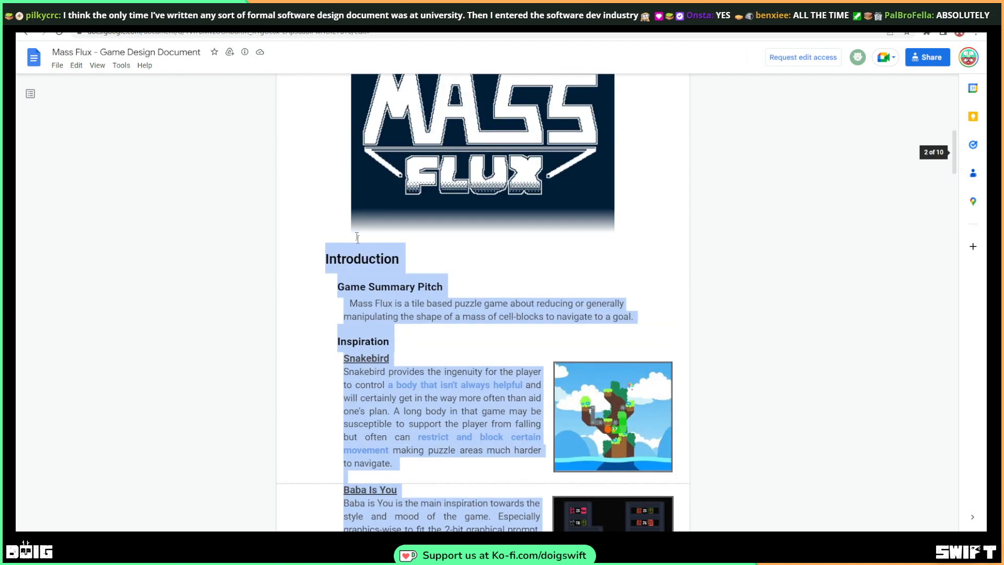
{"action": "left_click", "coordinate": [455, 330]}
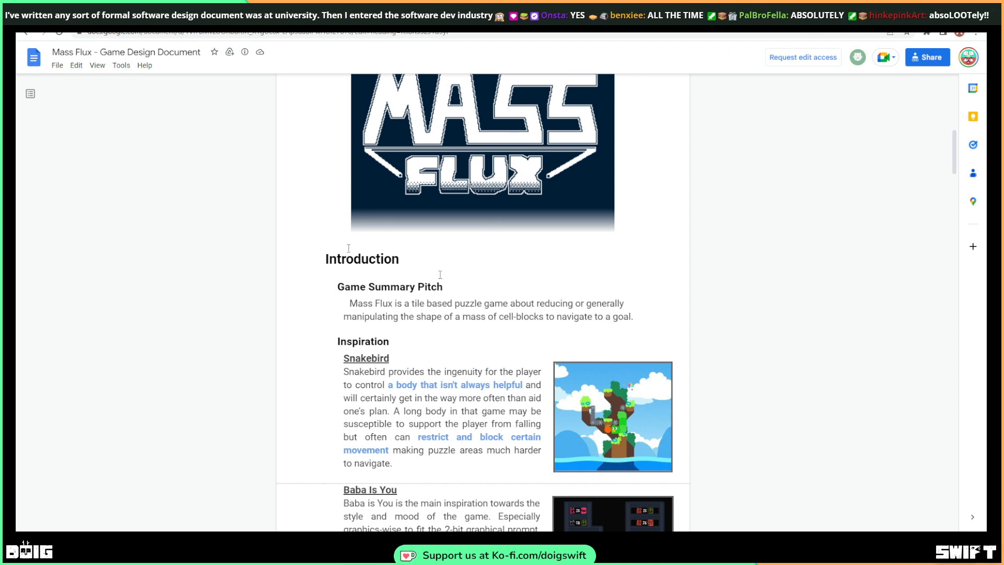
{"action": "left_click", "coordinate": [173, 15]}
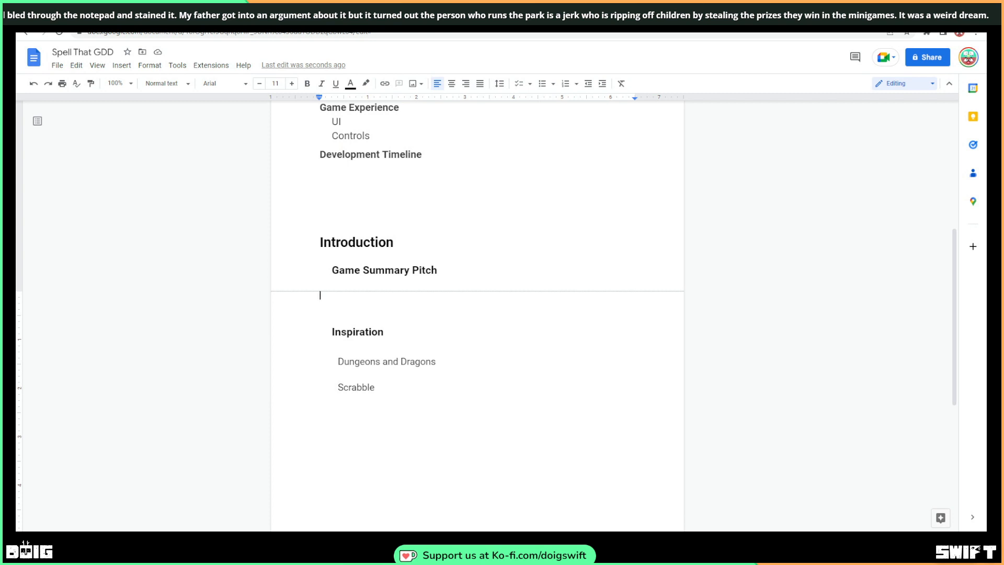
Enter the pitch "A spelling based dungeon crawler where you use scrabble tiles to defeat monsters and get as high a score as possible before you beef it"
{"action": "type", "text": "A spelling "}
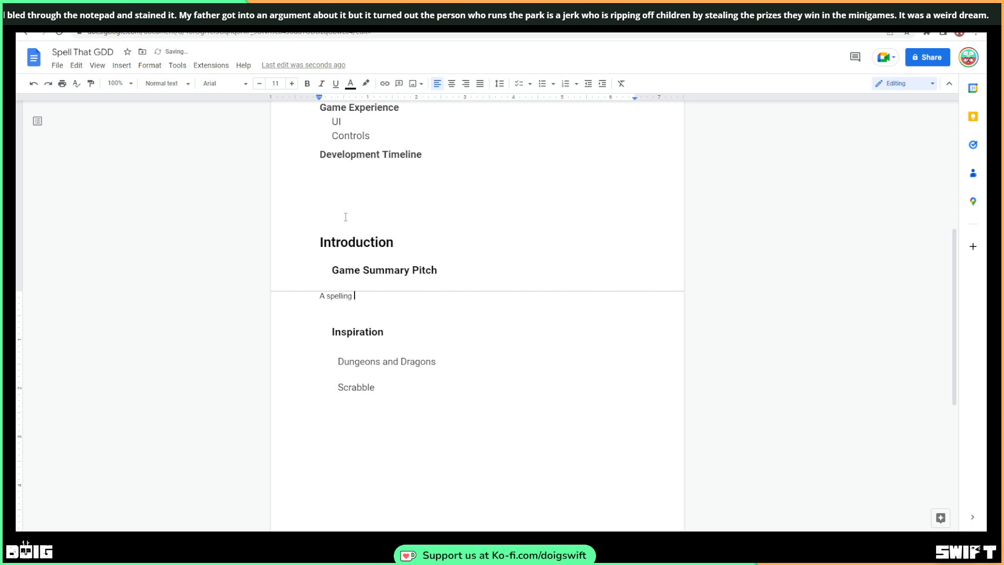
{"action": "type", "text": "vased dungeon crawler where you"}
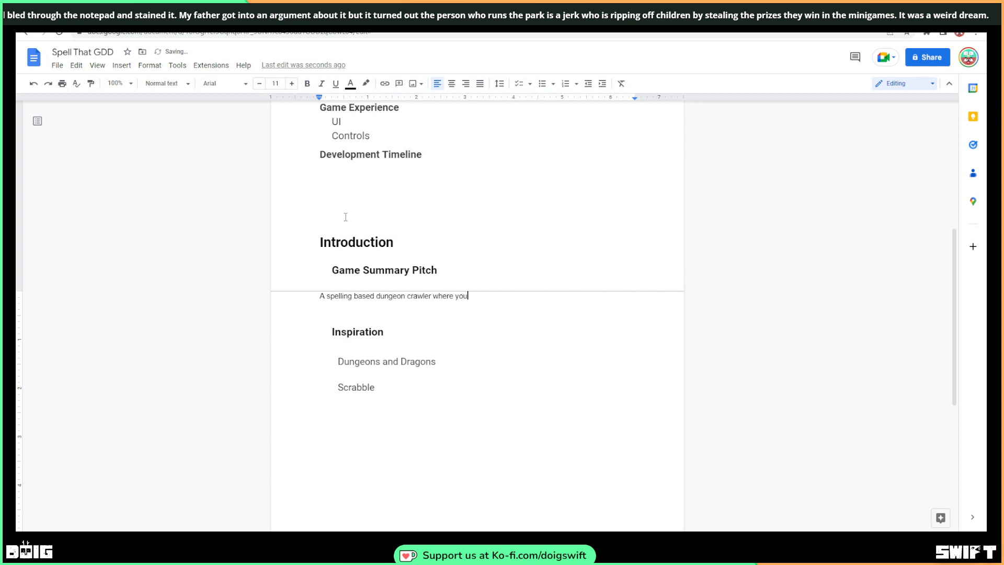
{"action": "type", "text": " use scrabble tiles to nav"}
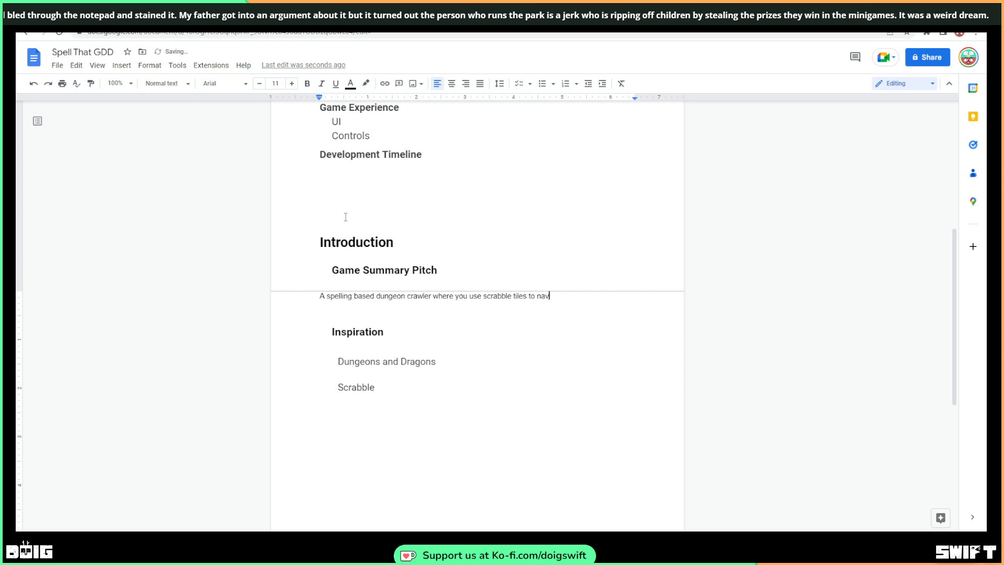
{"action": "key", "text": "BackSpace"}
{"action": "key", "text": "BackSpace"}
{"action": "key", "text": "BackSpace"}
{"action": "type", "text": "defeat monster"}
{"action": "type", "text": "s and get"}
{"action": "type", "text": " as g"}
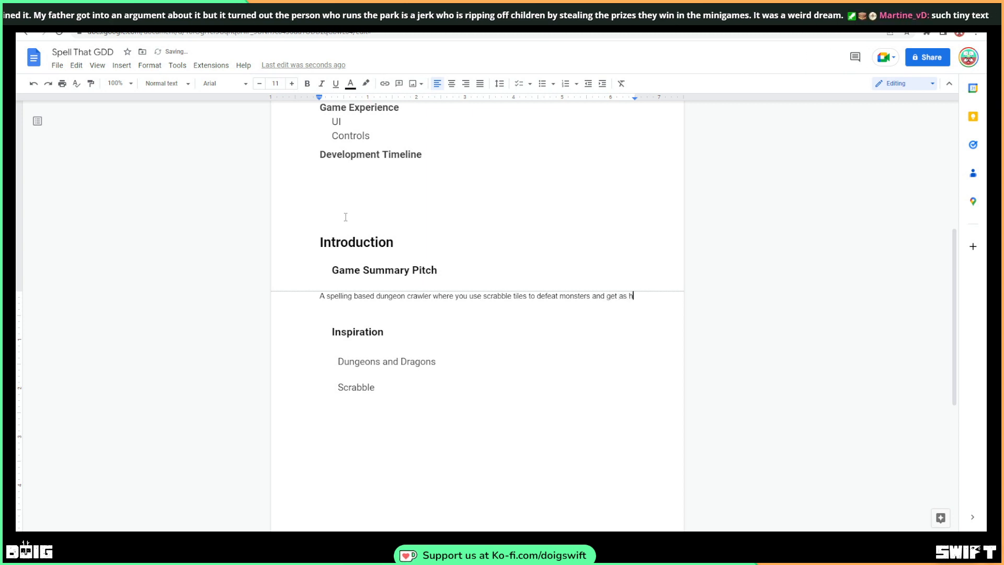
{"action": "type", "text": "igh a score as"}
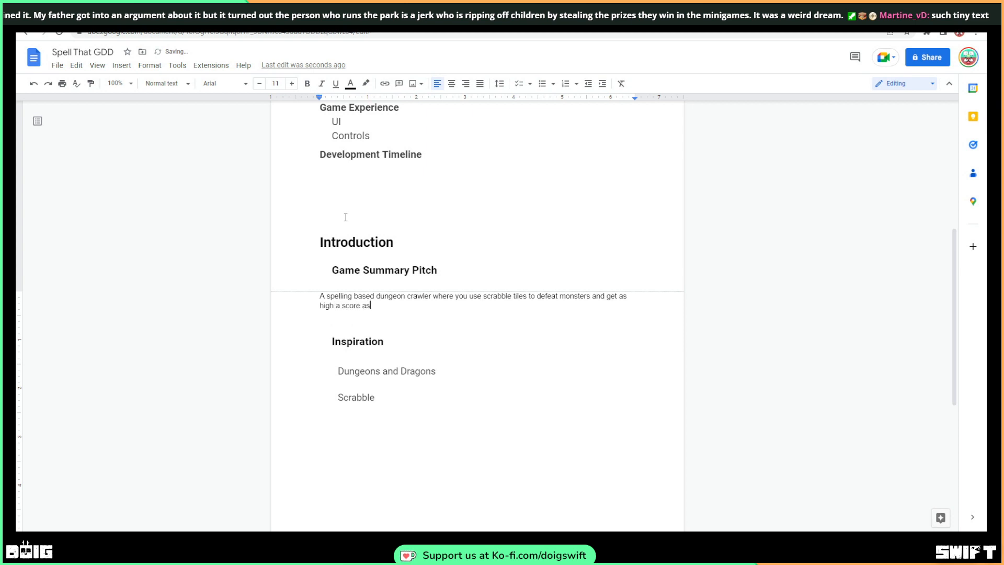
{"action": "type", "text": " possible before ypu"}
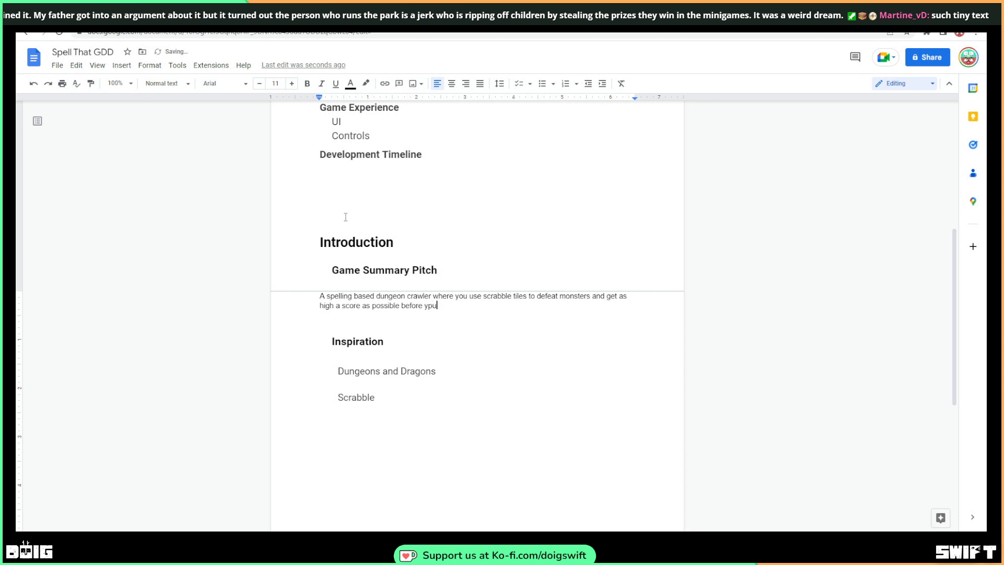
{"action": "key", "text": "BackSpace"}
{"action": "key", "text": "BackSpace"}
{"action": "type", "text": "ou"}
Increase the font size of the whole game summary pitch text to 14
{"action": "left_click_drag", "start_coordinate": [460, 305], "coordinate": [320, 296]}
{"action": "left_click", "coordinate": [292, 84]}
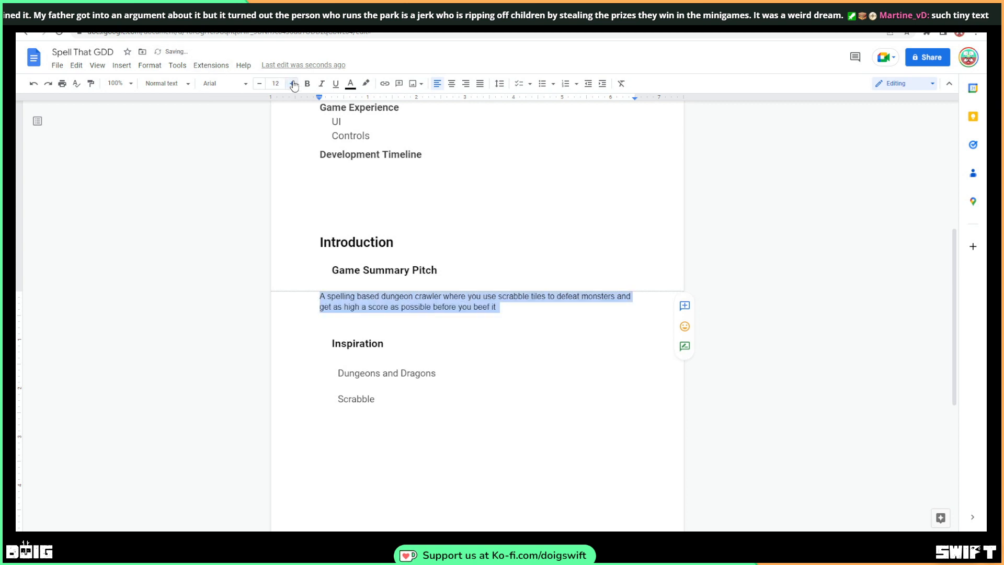
{"action": "left_click", "coordinate": [291, 84]}
{"action": "left_click", "coordinate": [291, 83]}
{"action": "left_click", "coordinate": [494, 342]}
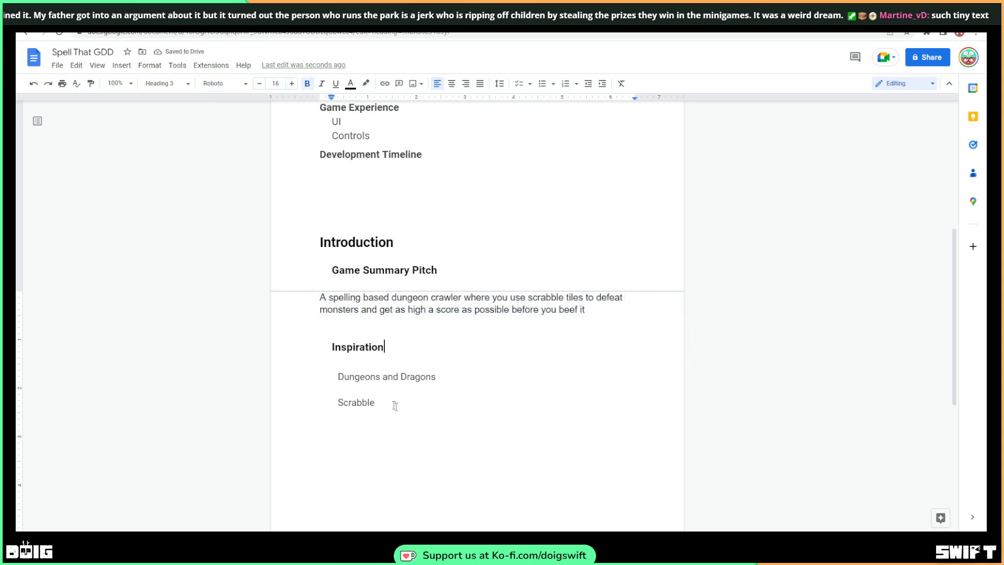
{"action": "left_click_drag", "start_coordinate": [394, 406], "coordinate": [309, 379]}
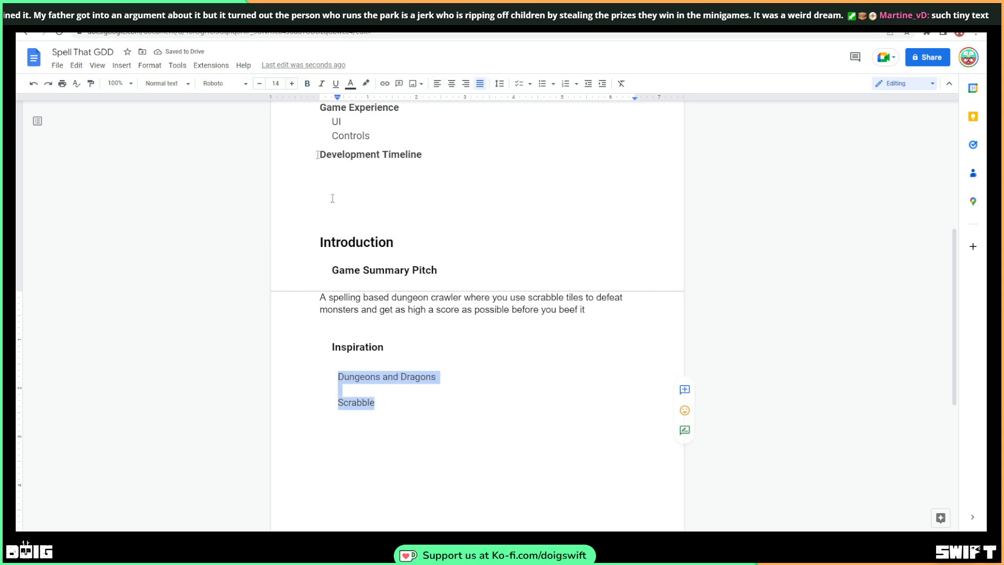
{"action": "left_click", "coordinate": [484, 357]}
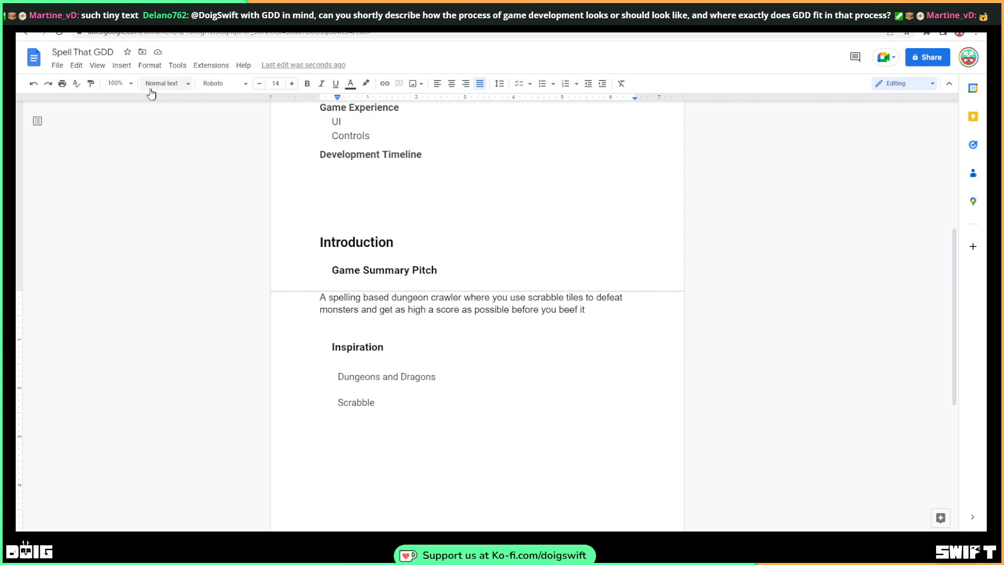
Enlarge the document view to 150% zoom
{"action": "left_click", "coordinate": [131, 84]}
{"action": "left_click", "coordinate": [120, 190]}
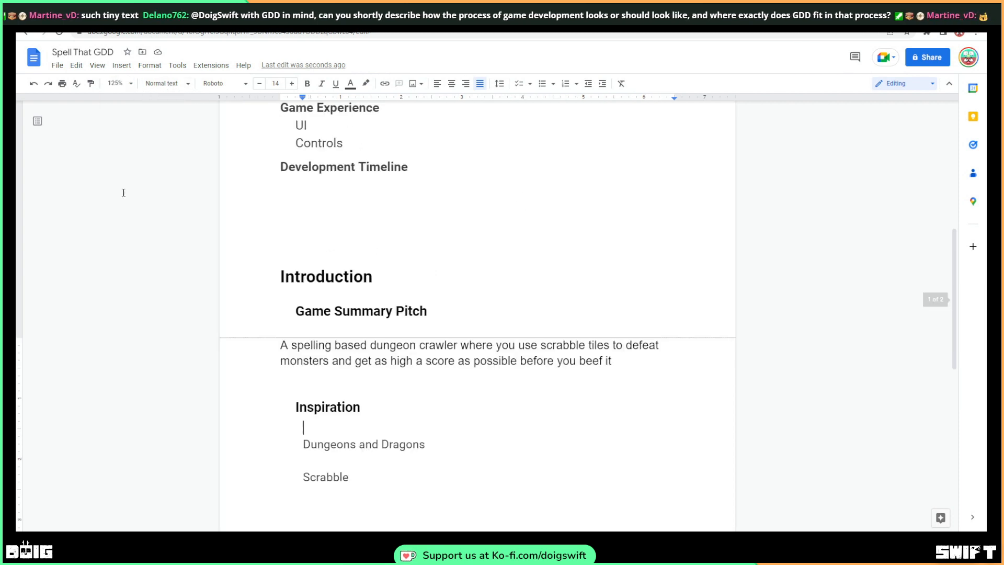
{"action": "scroll", "coordinate": [518, 300], "scroll_direction": "down", "scroll_amount": 3}
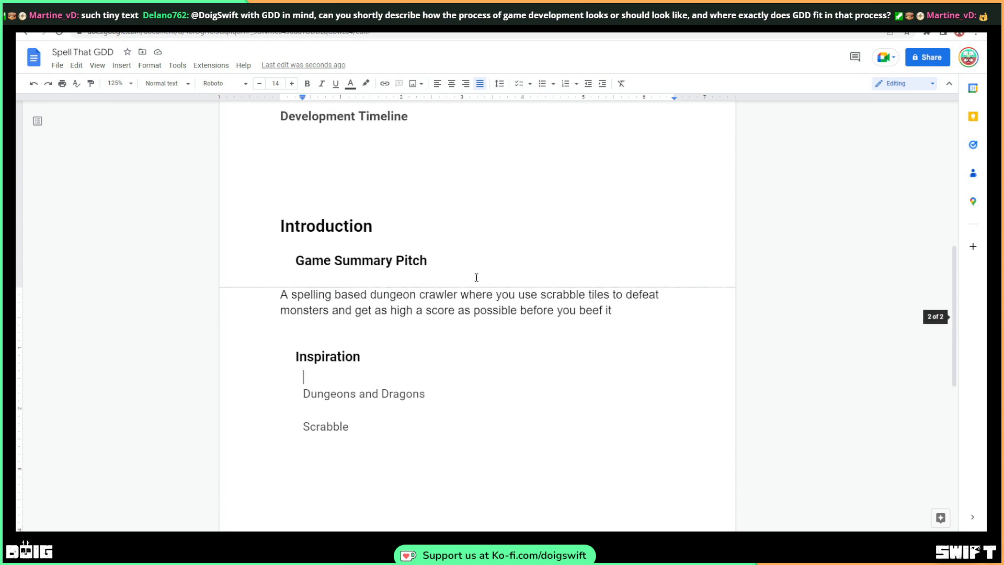
{"action": "left_click", "coordinate": [131, 84]}
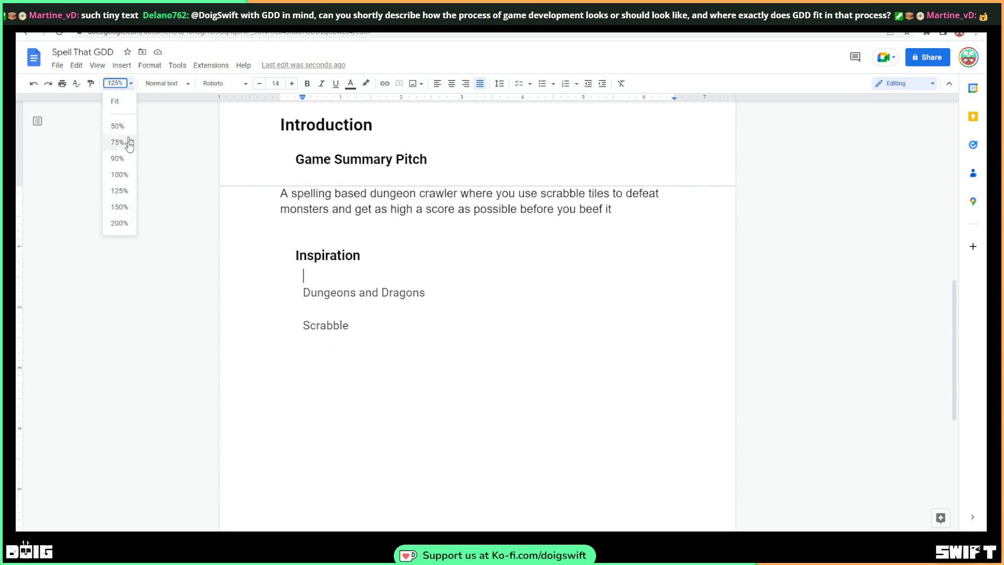
{"action": "left_click", "coordinate": [128, 207]}
{"action": "scroll", "coordinate": [497, 313], "scroll_direction": "up", "scroll_amount": 1}
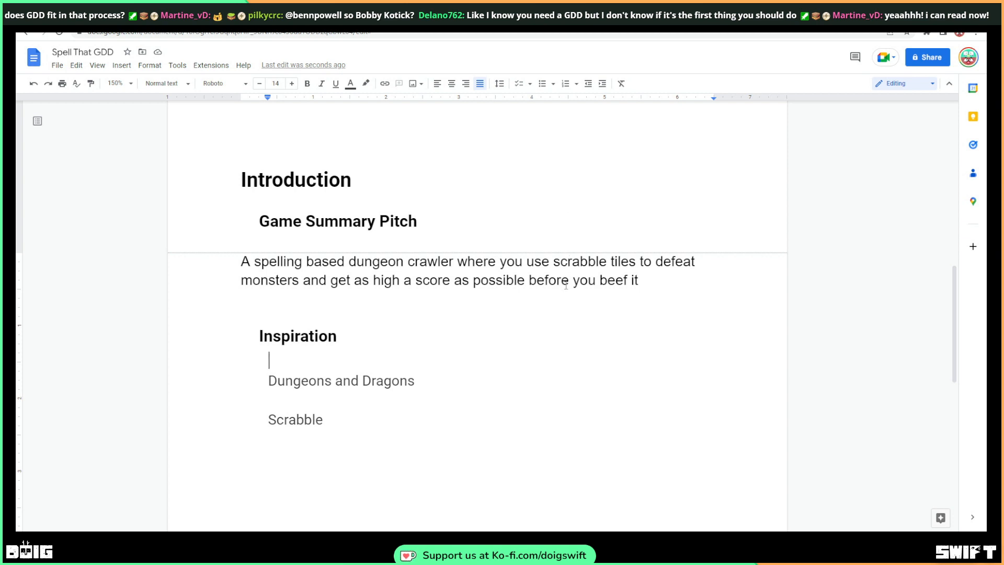
End the pitch sentence with a period and hyphenate "spelling-based"
{"action": "double_click", "coordinate": [656, 278]}
{"action": "key", "text": "BackSpace"}
{"action": "type", "text": "."}
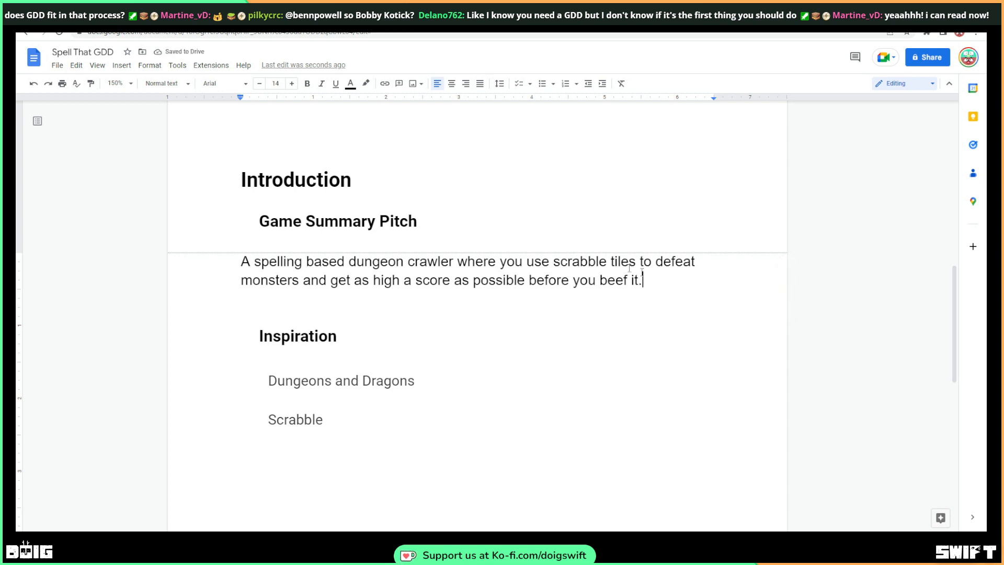
{"action": "left_click", "coordinate": [307, 261]}
{"action": "key", "text": "BackSpace"}
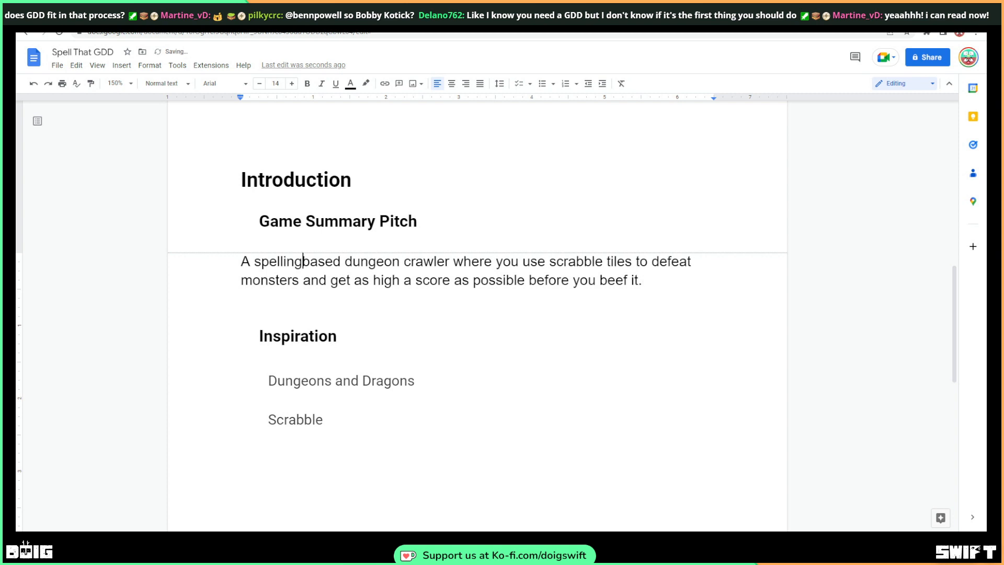
{"action": "type", "text": "-"}
Insert the word "cooperative" before "dungeon crawler" in the game summary pitch
{"action": "left_click", "coordinate": [330, 261]}
{"action": "left_click", "coordinate": [346, 261]}
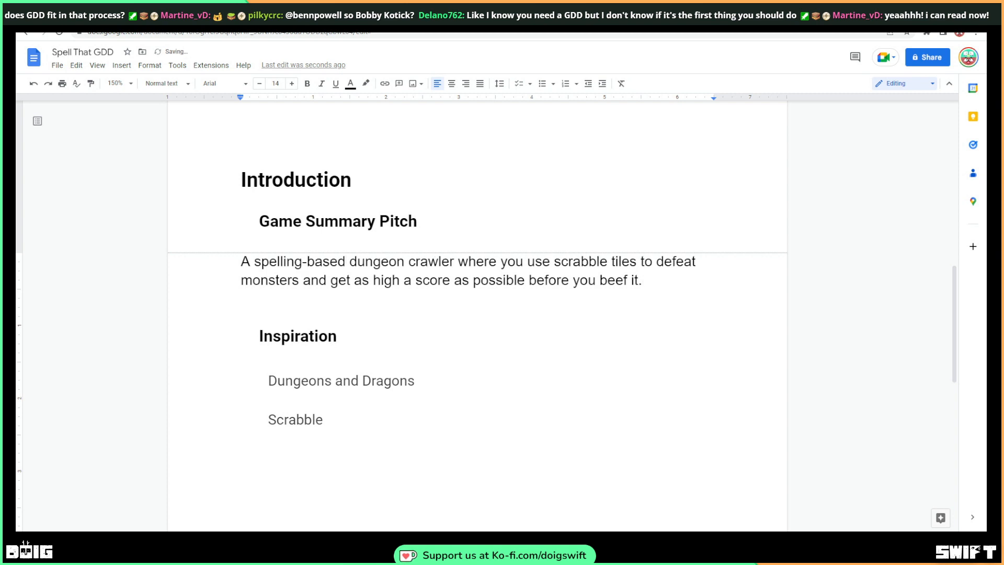
{"action": "type", "text": "co"}
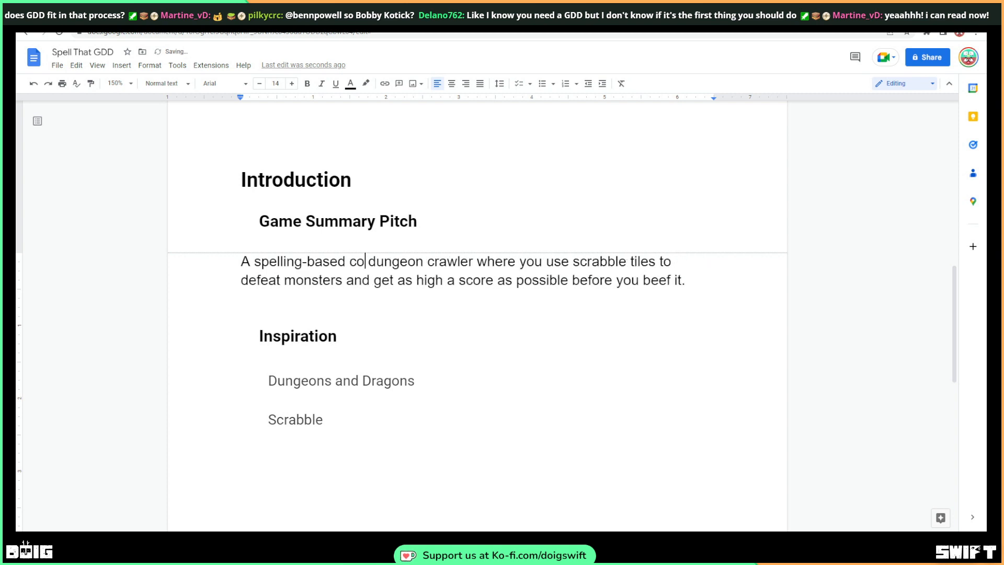
{"action": "type", "text": "operati"}
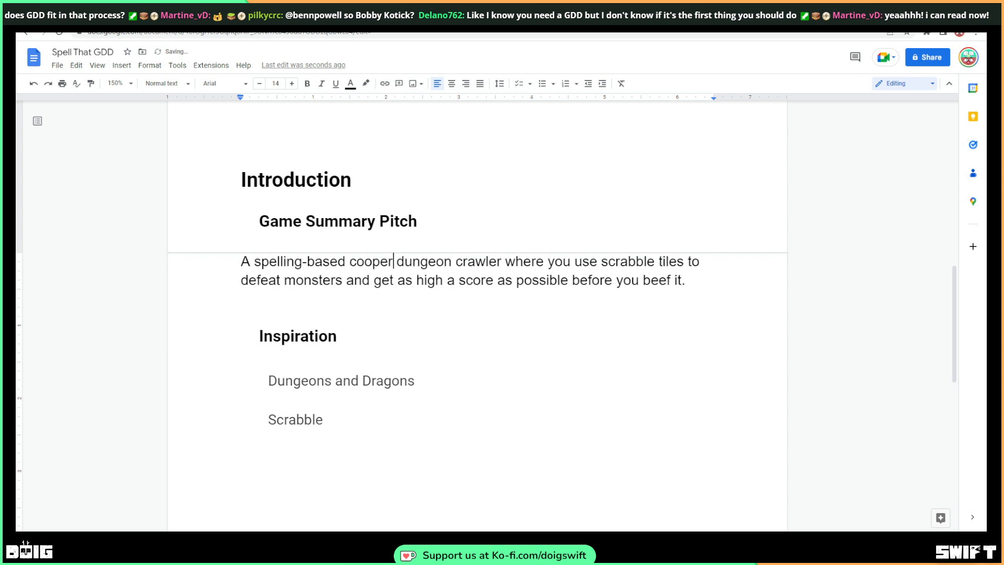
{"action": "type", "text": "ve"}
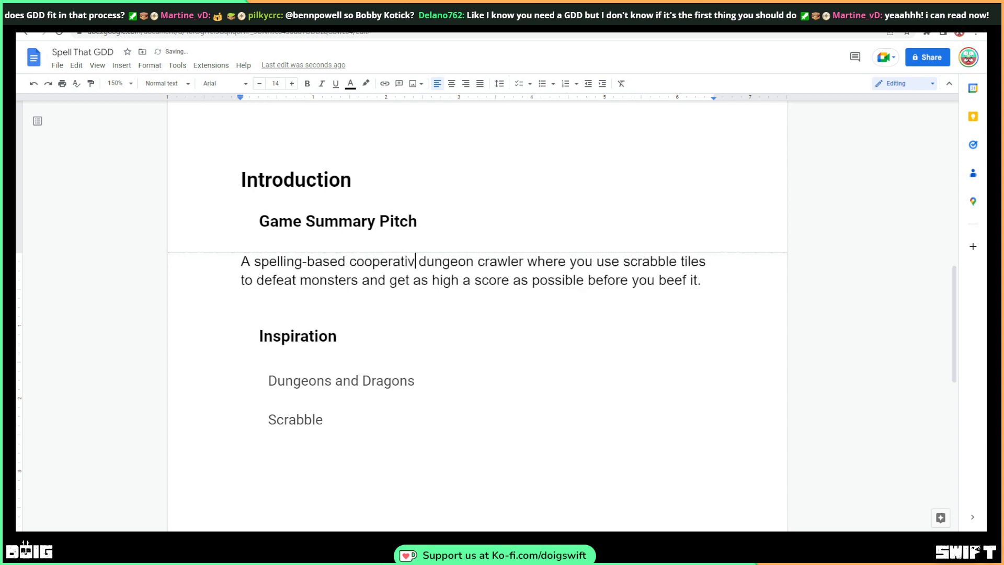
{"action": "left_click", "coordinate": [622, 301]}
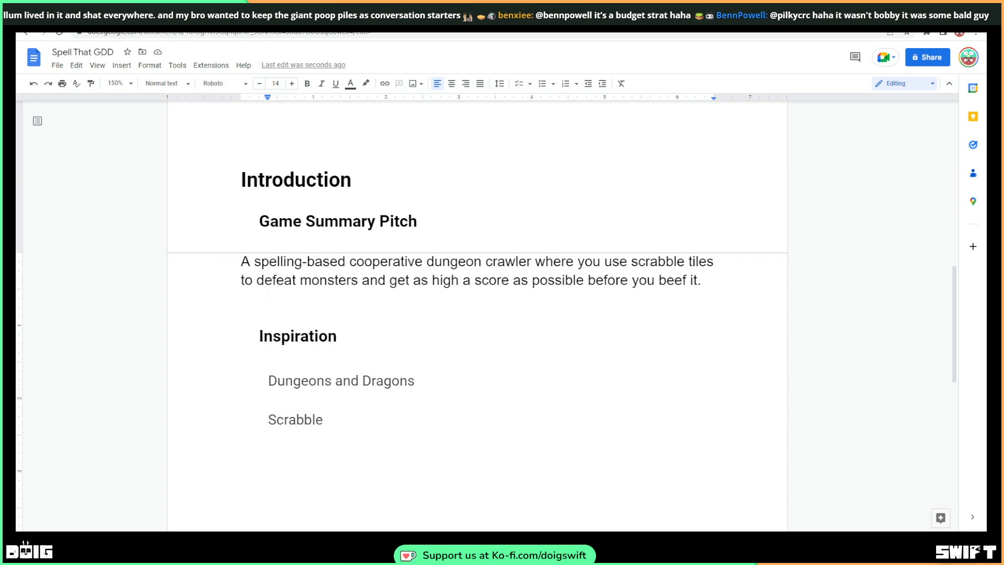
{"action": "left_click", "coordinate": [513, 232]}
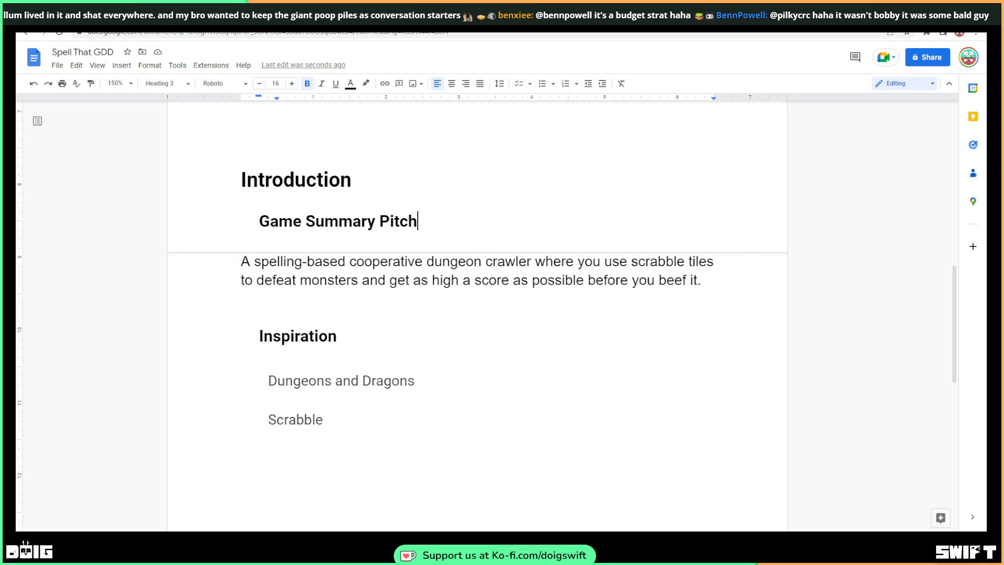
{"action": "scroll", "coordinate": [477, 314], "scroll_direction": "up", "scroll_amount": 2}
{"action": "scroll", "coordinate": [477, 313], "scroll_direction": "down", "scroll_amount": 1}
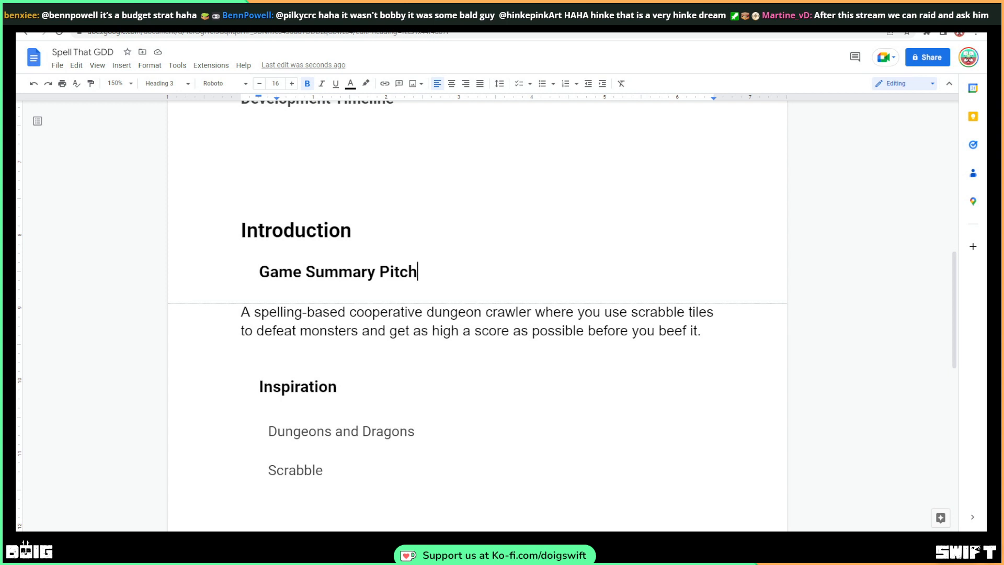
{"action": "scroll", "coordinate": [423, 379], "scroll_direction": "down", "scroll_amount": 1}
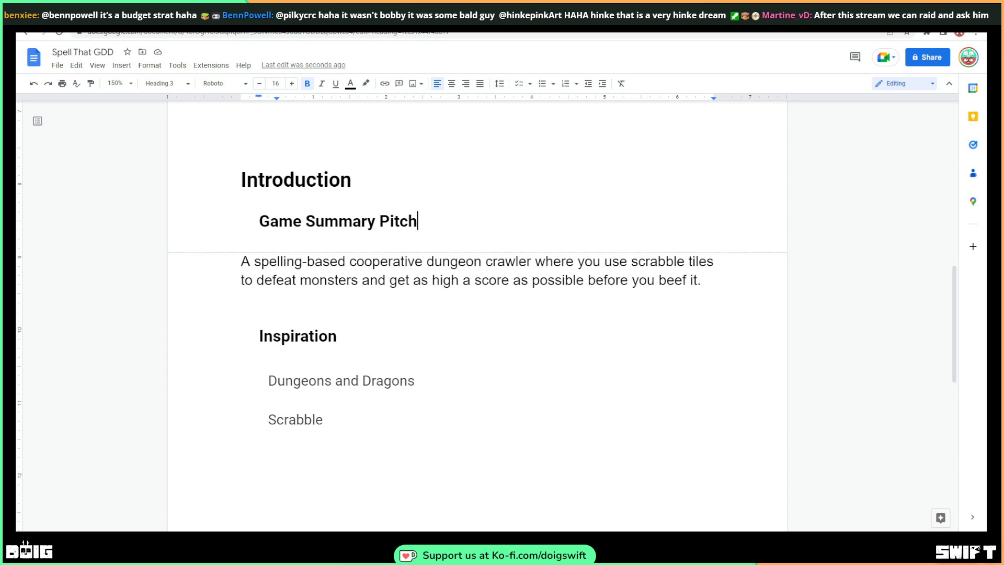
Add an empty line under "Dungeons and Dragons" that takes over the text formatting of the game summary pitch
{"action": "left_click", "coordinate": [432, 386]}
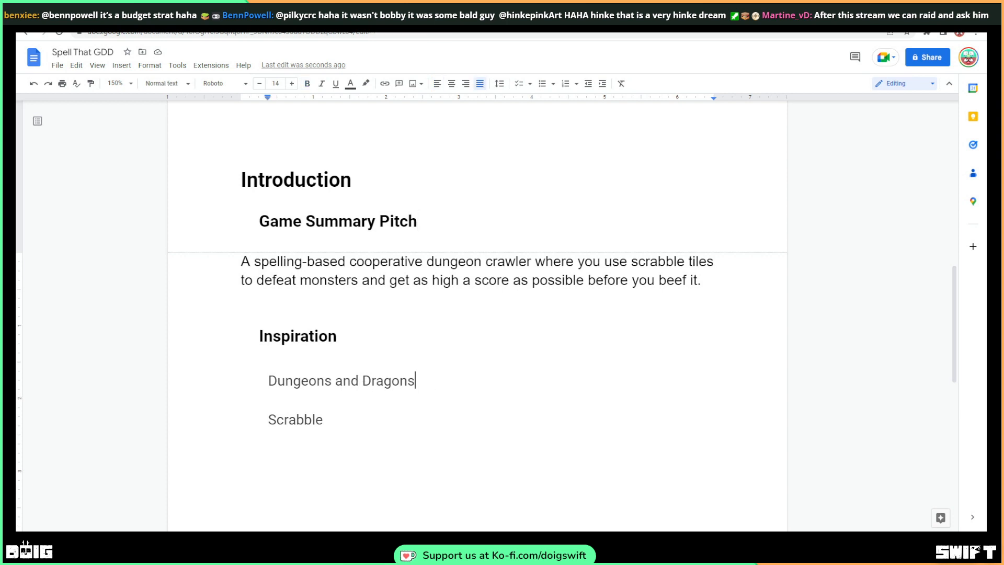
{"action": "key", "text": "Return"}
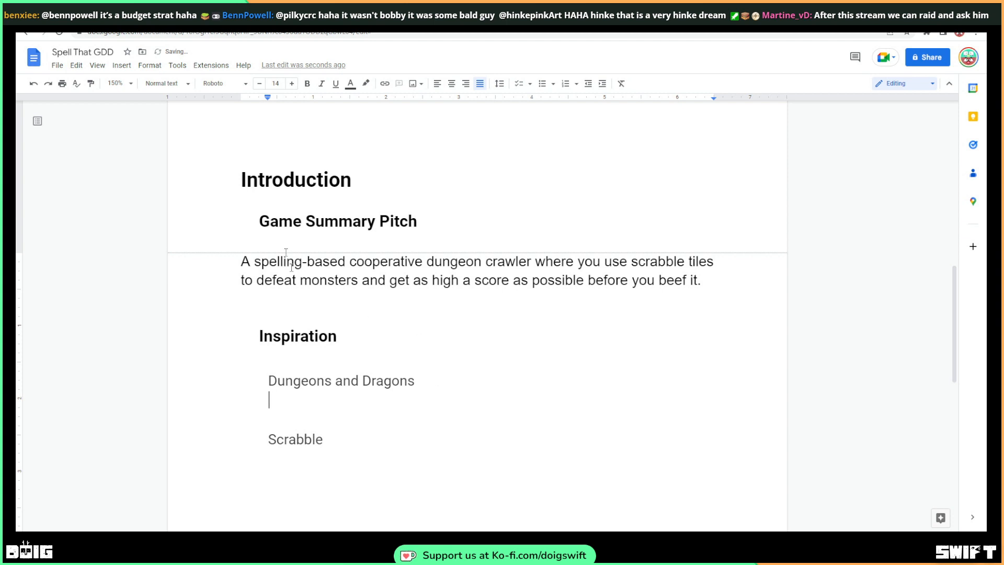
{"action": "left_click_drag", "start_coordinate": [312, 277], "coordinate": [285, 280]}
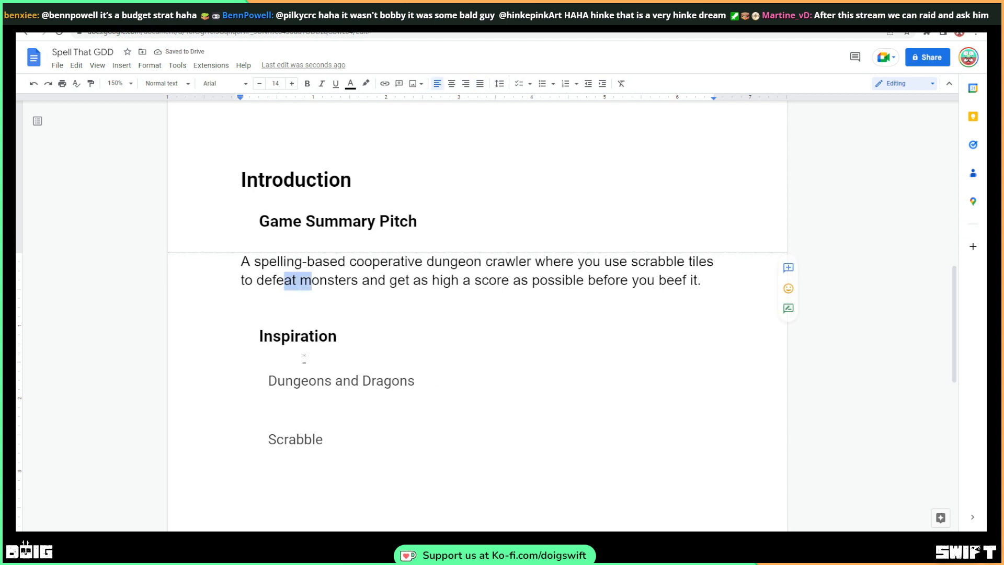
{"action": "key", "text": "ctrl+c"}
{"action": "left_click", "coordinate": [312, 398]}
{"action": "key", "text": "ctrl+v"}
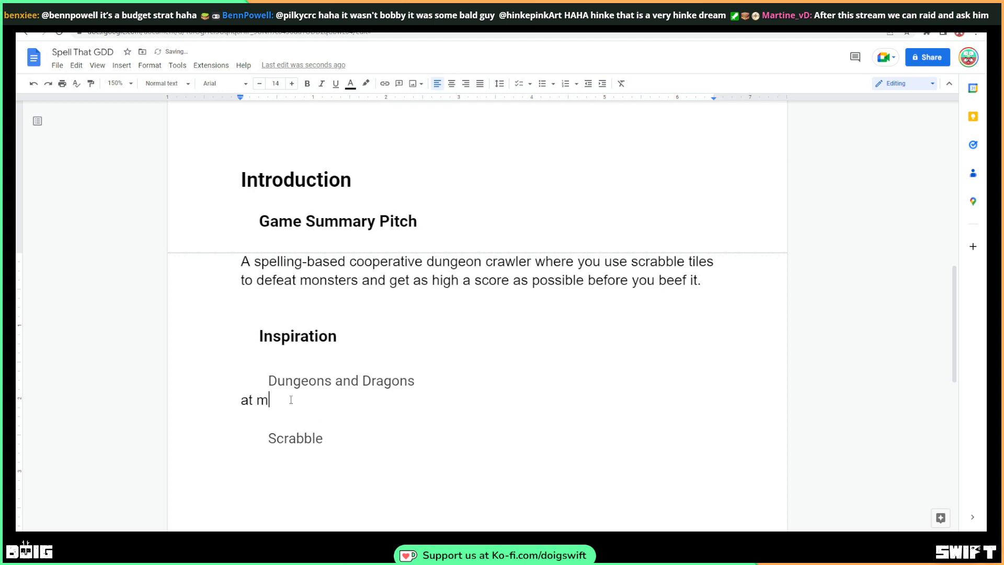
{"action": "key", "text": "BackSpace"}
{"action": "key", "text": "BackSpace"}
{"action": "key", "text": "BackSpace"}
{"action": "key", "text": "BackSpace"}
Write "I love the exploration and adventure of D&D" as the description under Dungeons and Dragons
{"action": "type", "text": "I love the explora"}
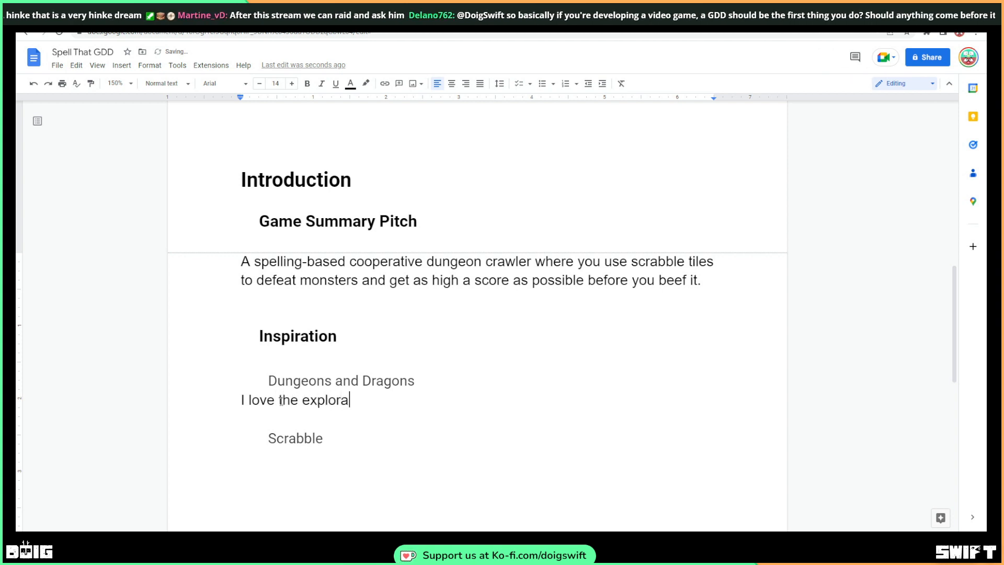
{"action": "type", "text": "tion and adv"}
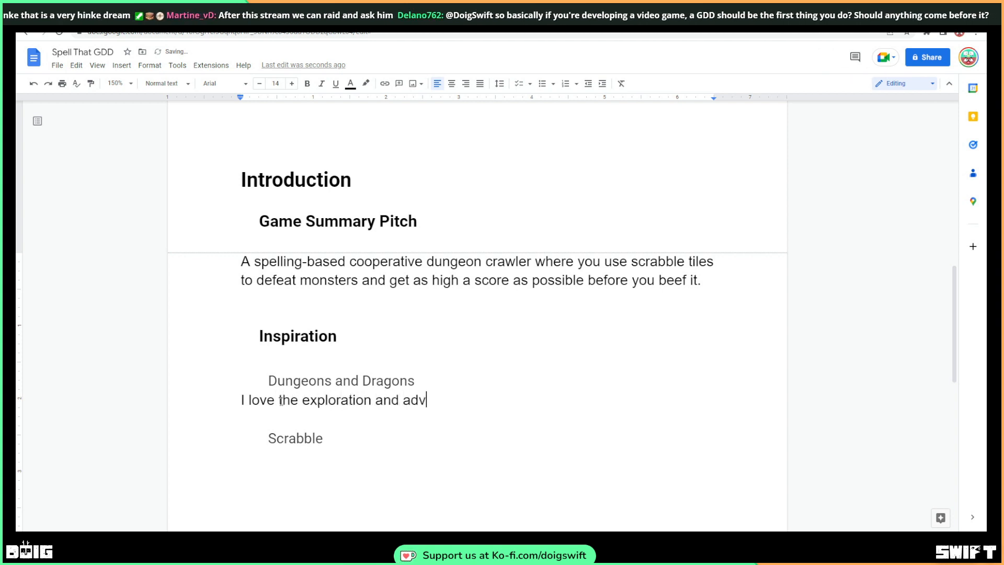
{"action": "type", "text": "enture of D&"}
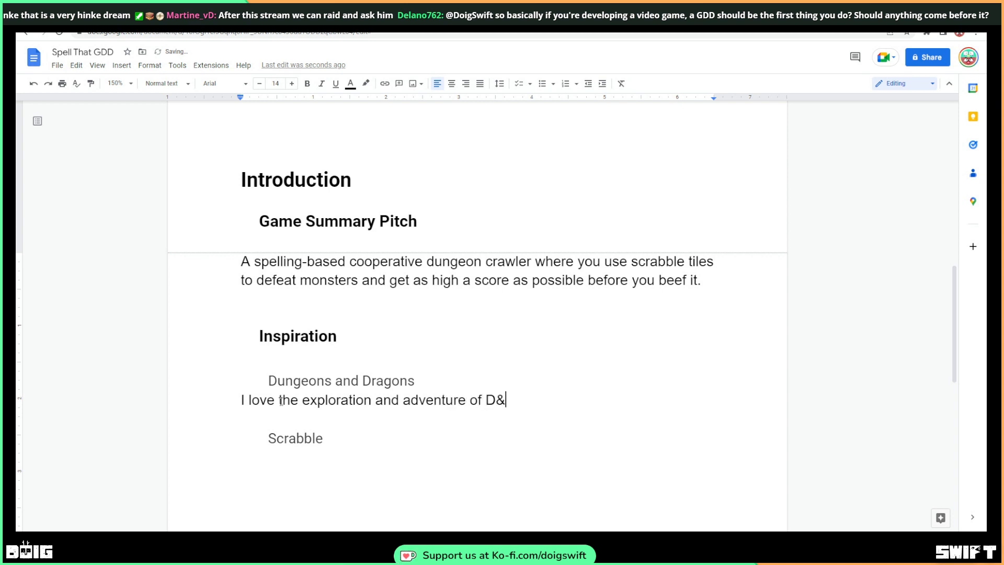
{"action": "type", "text": "D"}
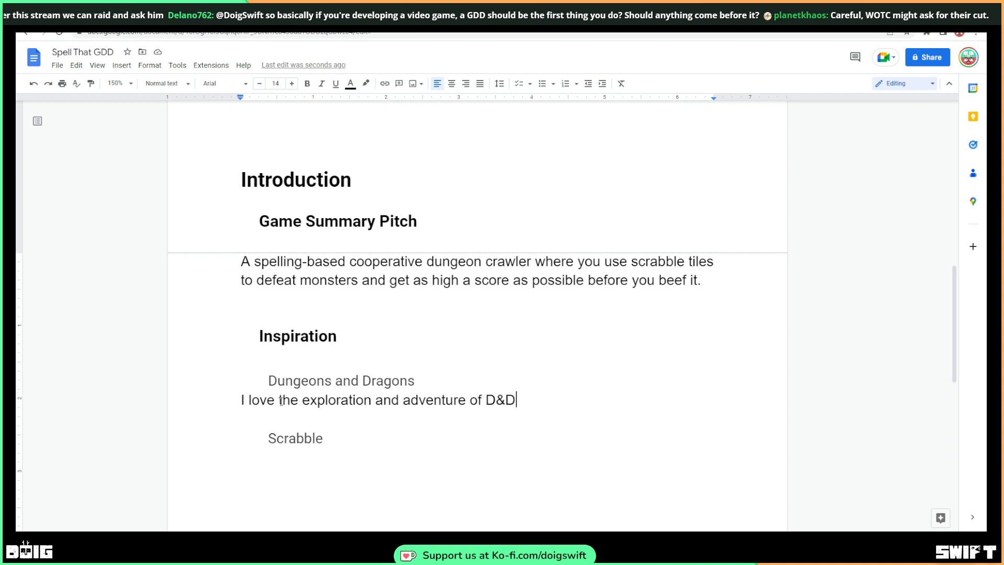
{"action": "type", "text": "."}
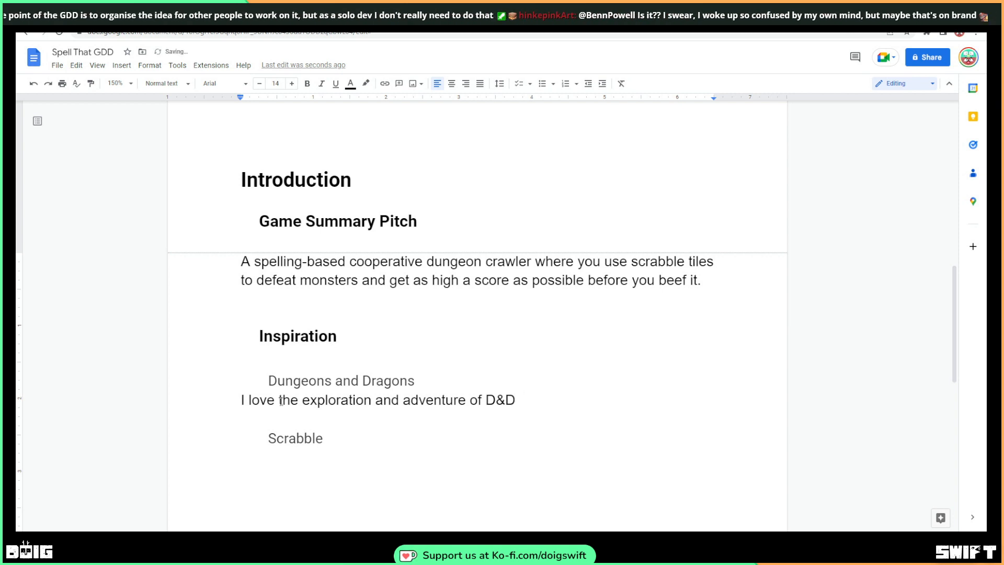
Extend the Dungeons and Dragons description after "D&D" with ", and the cooperative aspects of the game."
{"action": "key", "text": "Left"}
{"action": "key", "text": "Left"}
{"action": "key", "text": "Left"}
{"action": "key", "text": "Left"}
{"action": "key", "text": "Right"}
{"action": "key", "text": "Right"}
{"action": "key", "text": "Right"}
{"action": "key", "text": "Right"}
{"action": "key", "text": "Right"}
{"action": "key", "text": "Right"}
{"action": "key", "text": "Right"}
{"action": "key", "text": "Right"}
{"action": "type", "text": ", and the cooperative"}
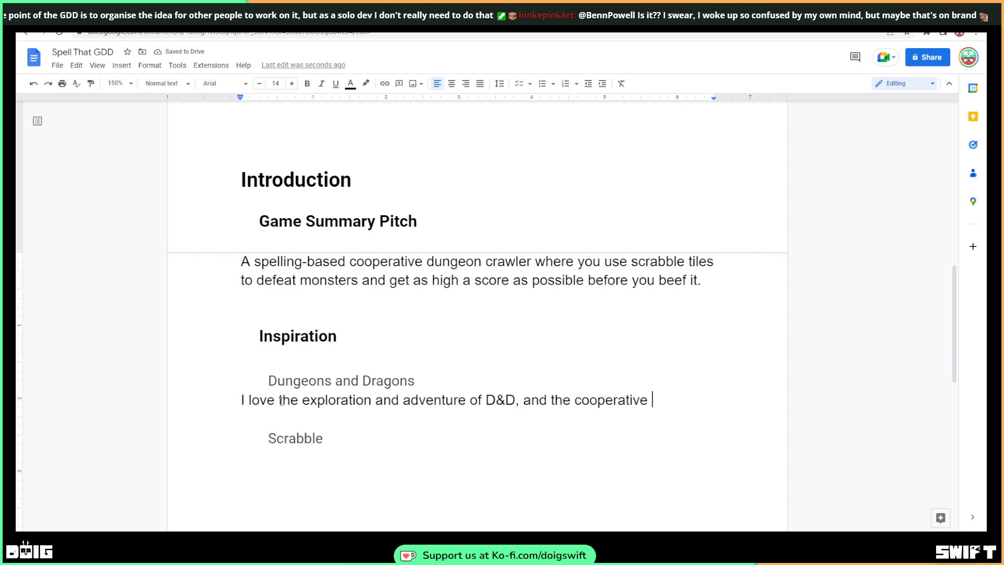
{"action": "type", "text": "aspects i"}
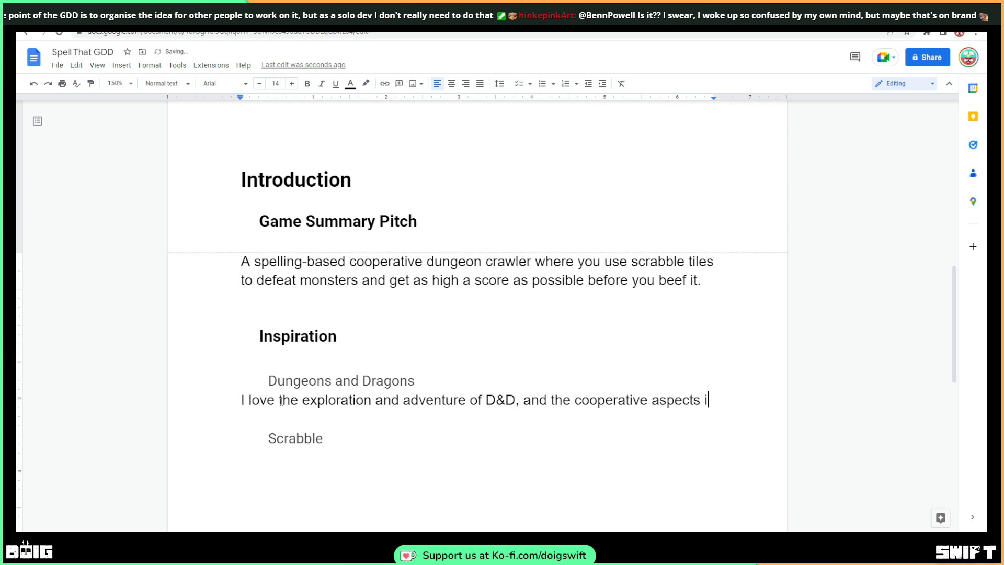
{"action": "type", "text": "f"}
{"action": "key", "text": "BackSpace"}
{"action": "key", "text": "BackSpace"}
{"action": "type", "text": "of t"}
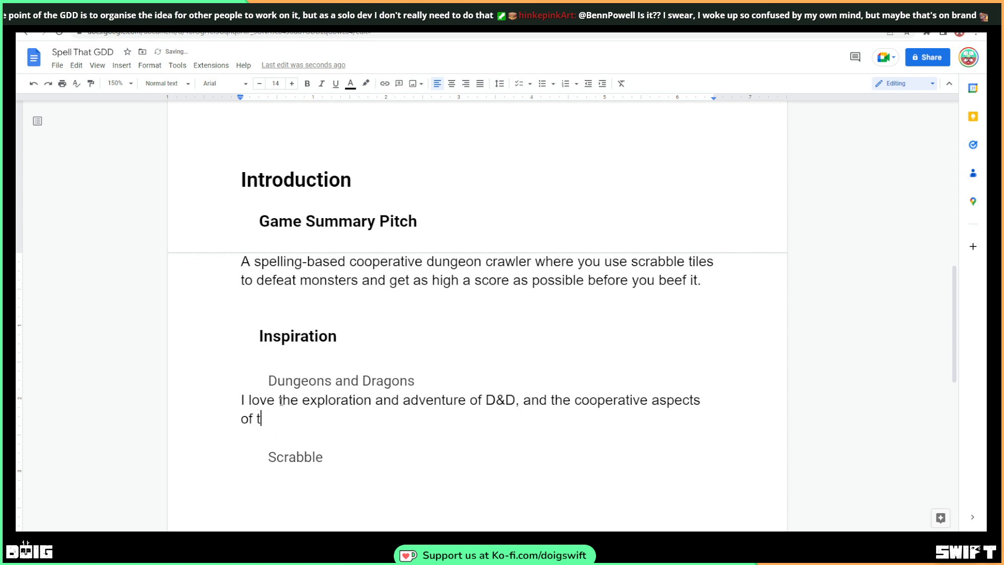
{"action": "type", "text": "he game."}
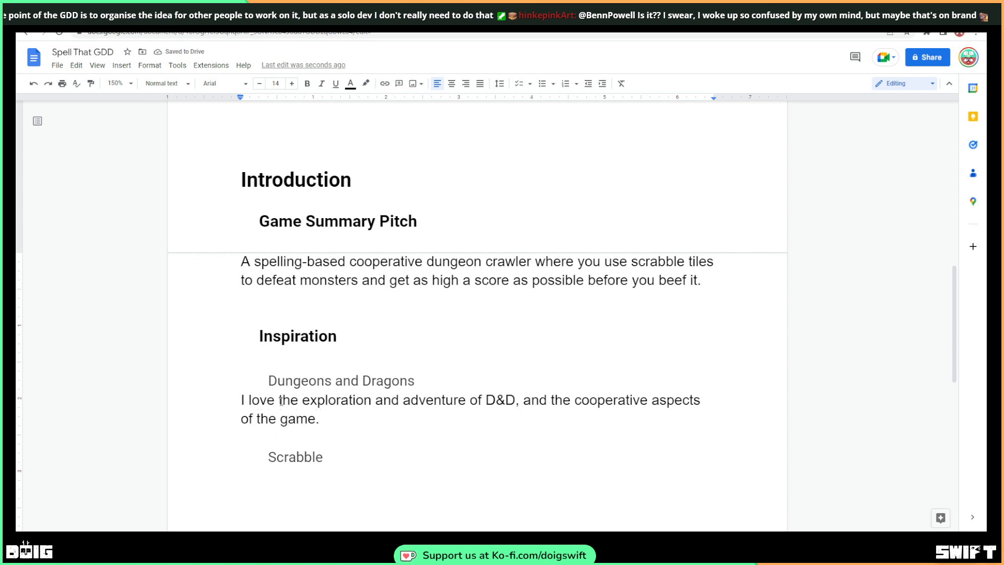
Start an unindented description under Scrabble reading "The creativity you can exercise within Scrabbles ruleset, and"
{"action": "left_click", "coordinate": [296, 463]}
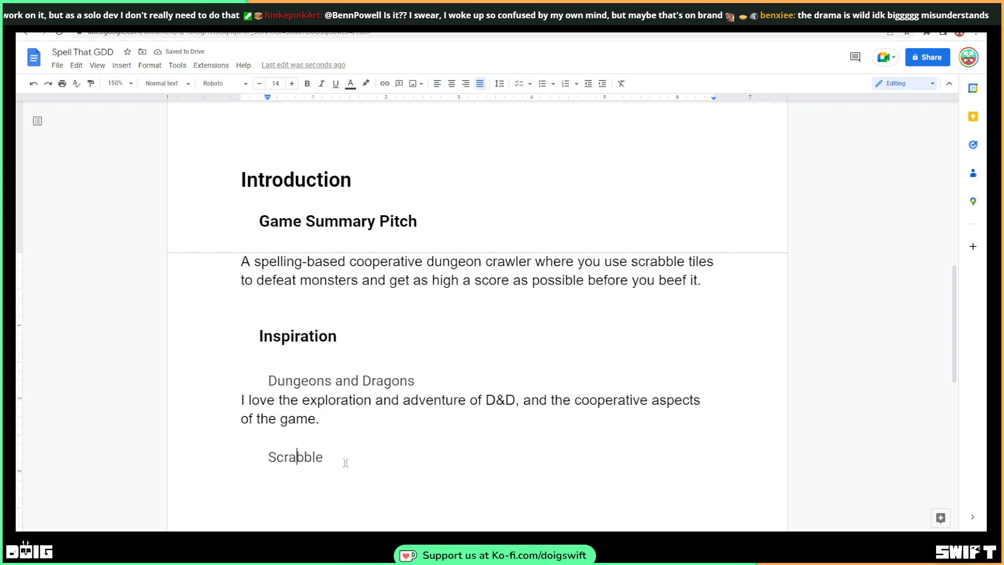
{"action": "key", "text": "End"}
{"action": "key", "text": "Return"}
{"action": "key", "text": "BackSpace"}
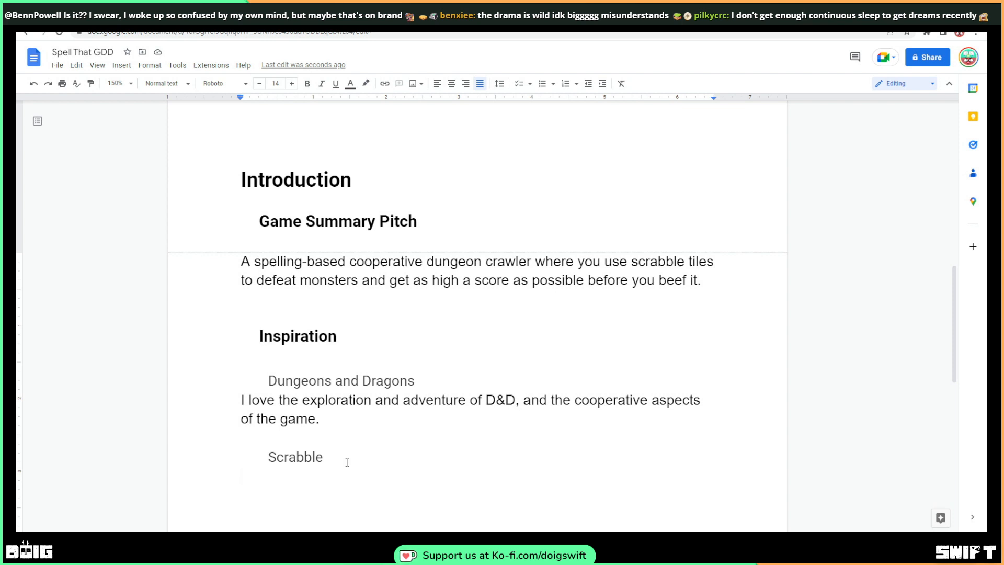
{"action": "type", "text": "I"}
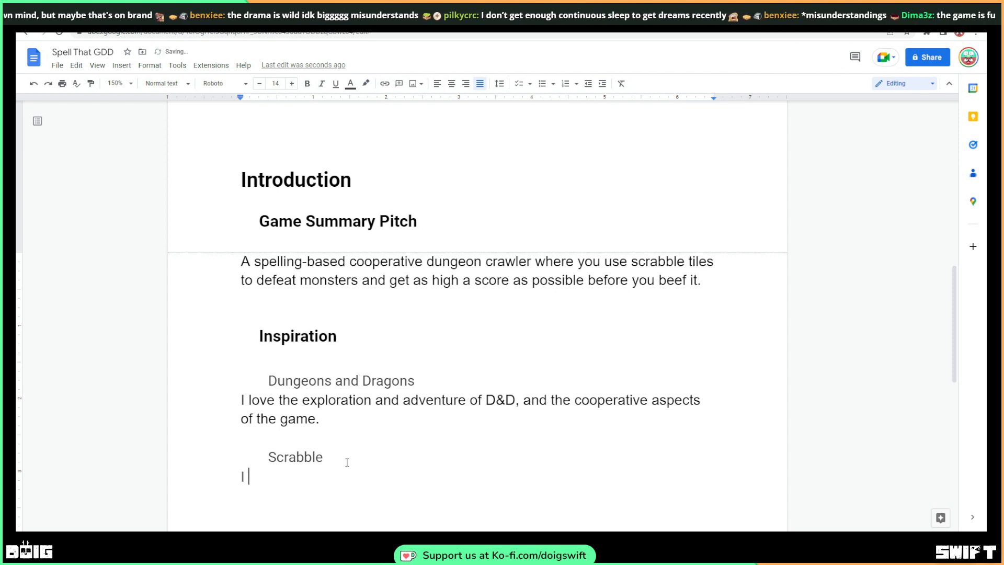
{"action": "key", "text": "BackSpace"}
{"action": "key", "text": "BackSpace"}
{"action": "type", "text": "Th"}
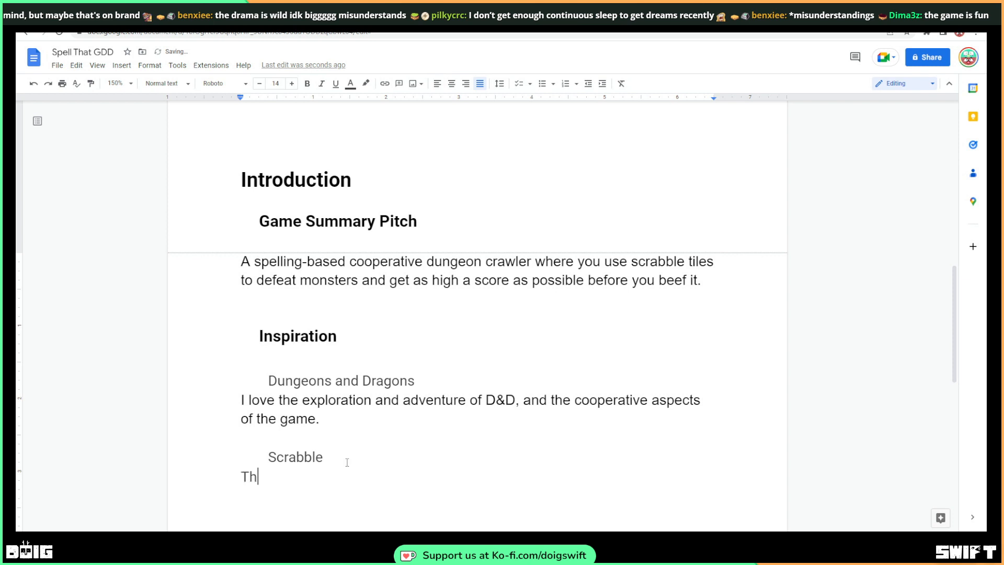
{"action": "key", "text": "BackSpace"}
{"action": "type", "text": "e creativity you can exe"}
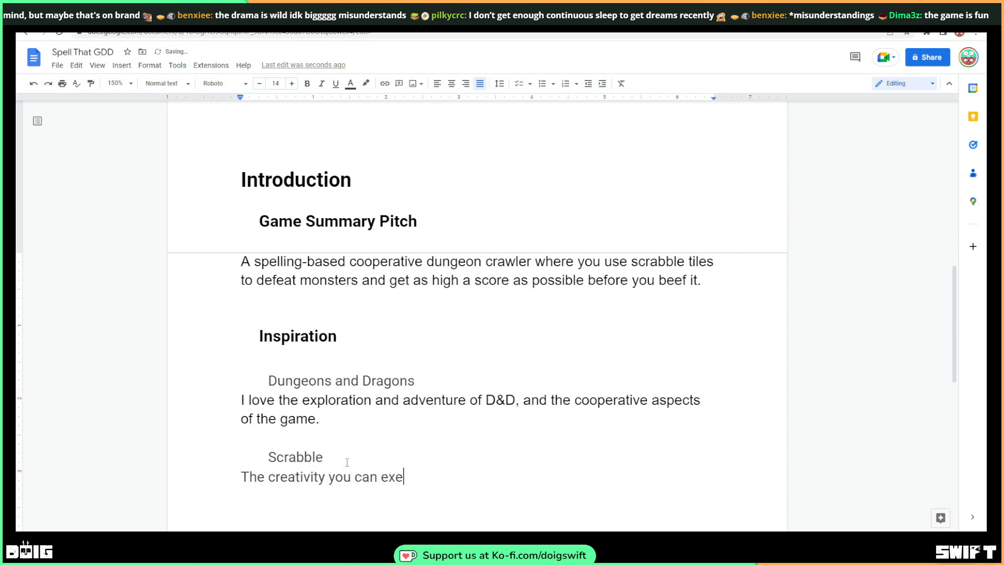
{"action": "type", "text": "rcise within"}
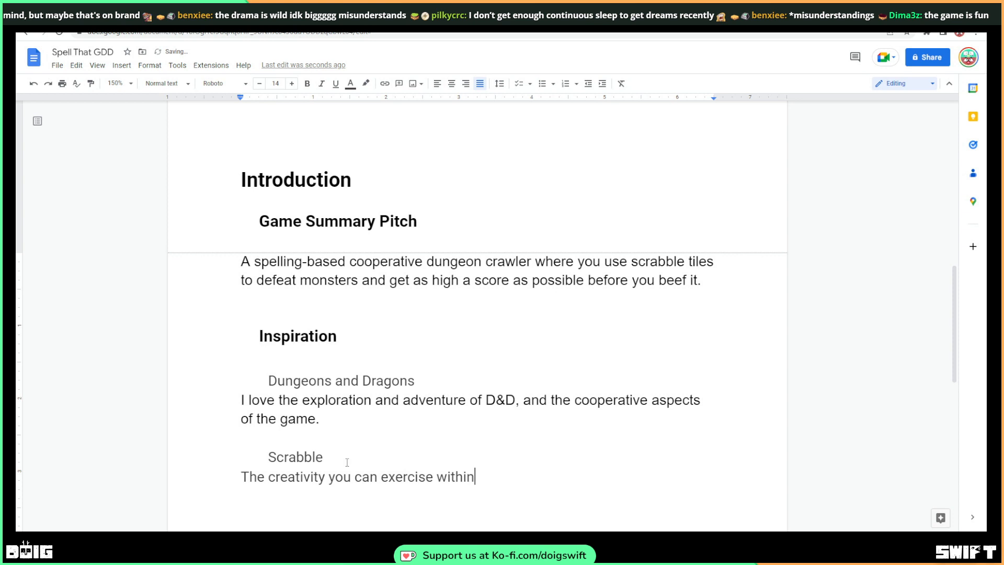
{"action": "type", "text": " Scrabbles rul"}
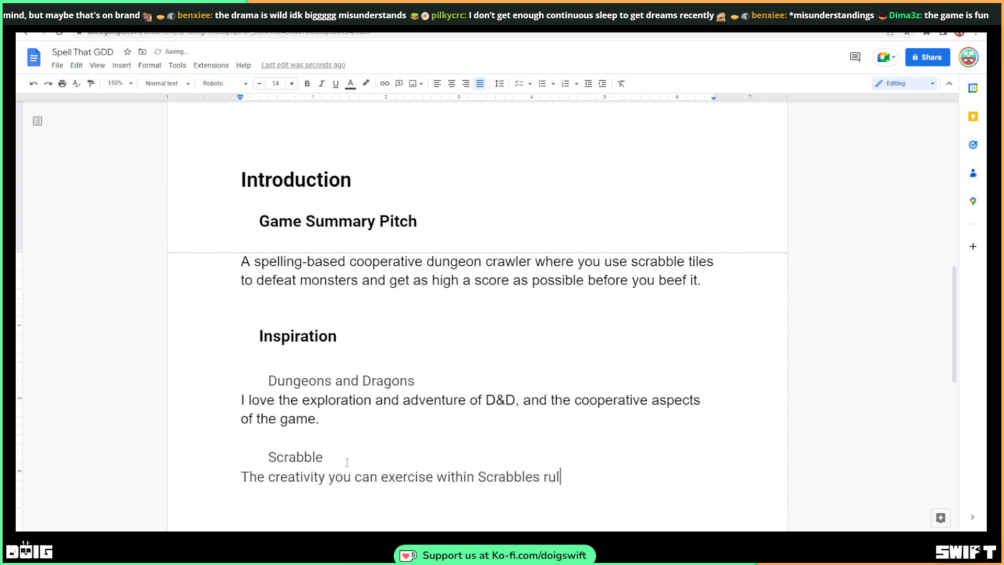
{"action": "type", "text": "eset, and "}
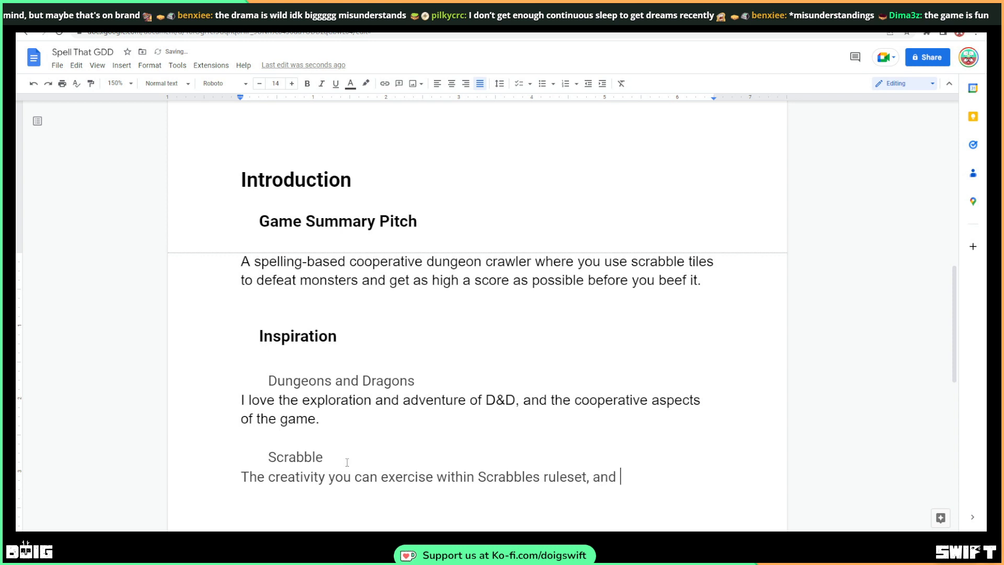
Continue the Scrabble description with "using the random tiles you're given is super"
{"action": "type", "text": "using the random tiles "}
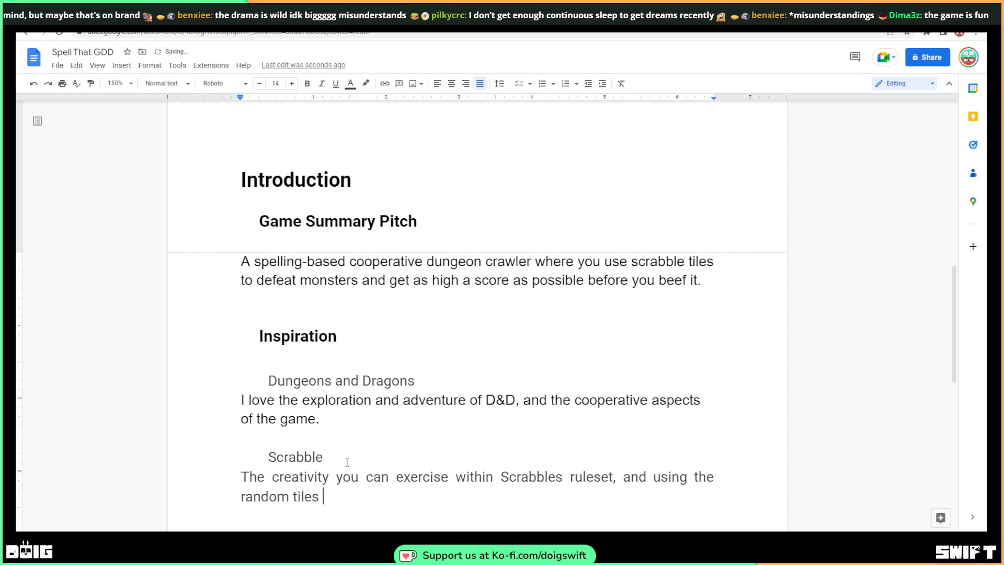
{"action": "type", "text": "you’re given "}
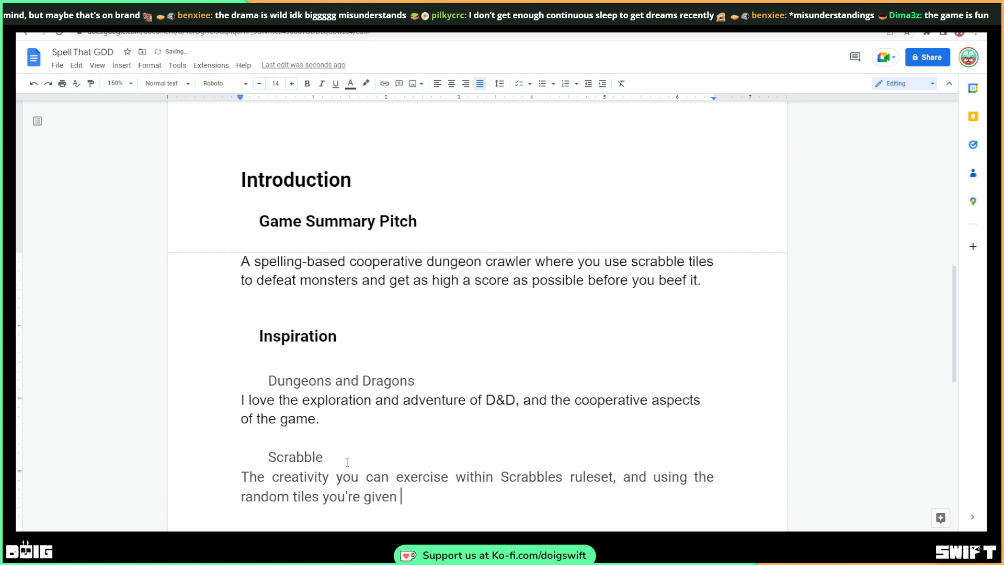
{"action": "type", "text": "is sipe"}
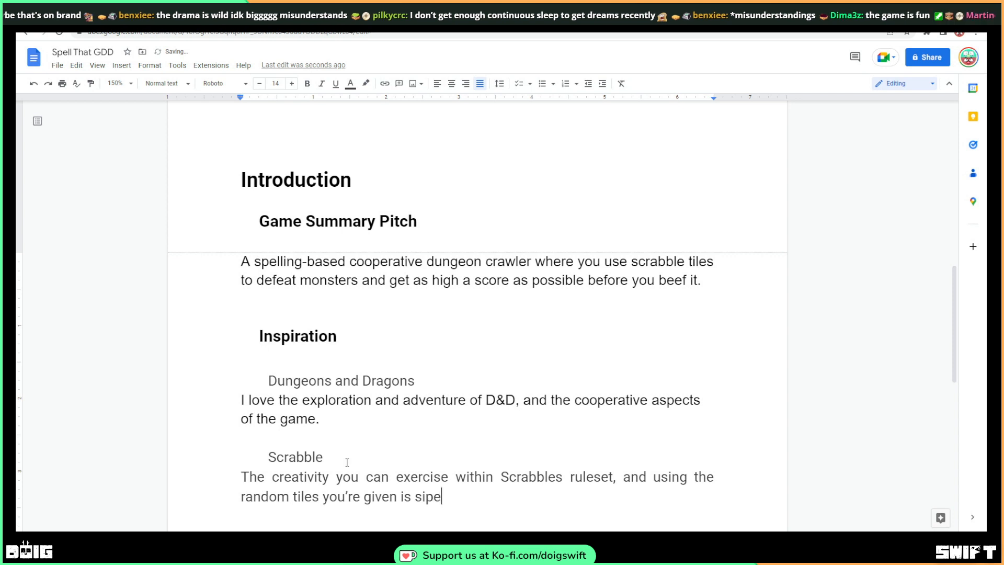
{"action": "key", "text": "BackSpace"}
{"action": "key", "text": "BackSpace"}
{"action": "key", "text": "BackSpace"}
{"action": "type", "text": "uper f"}
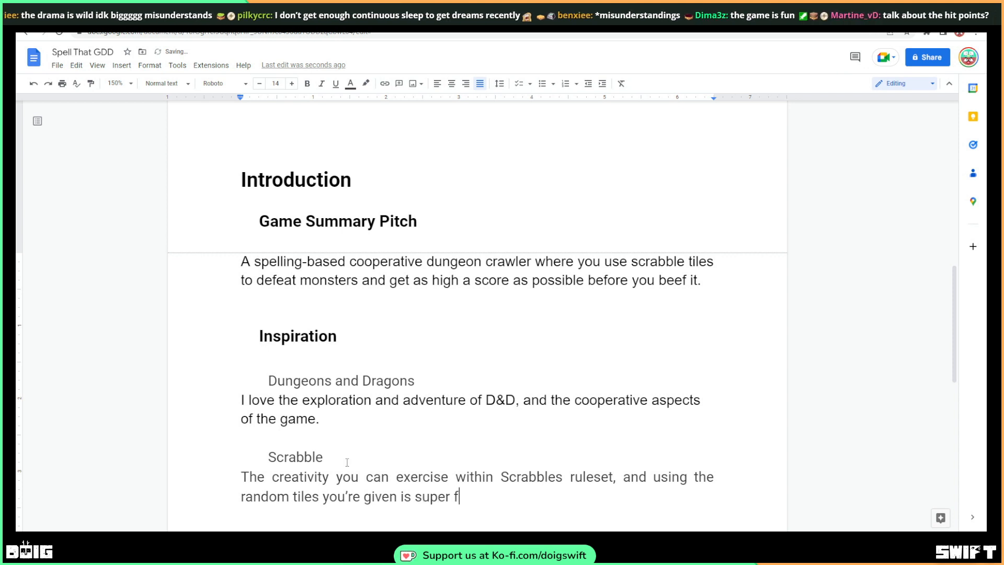
Finish the Scrabble sentence with "fun!" and add "I feel it would lend itself well to a magic system."
{"action": "type", "text": "un! I feel it would l"}
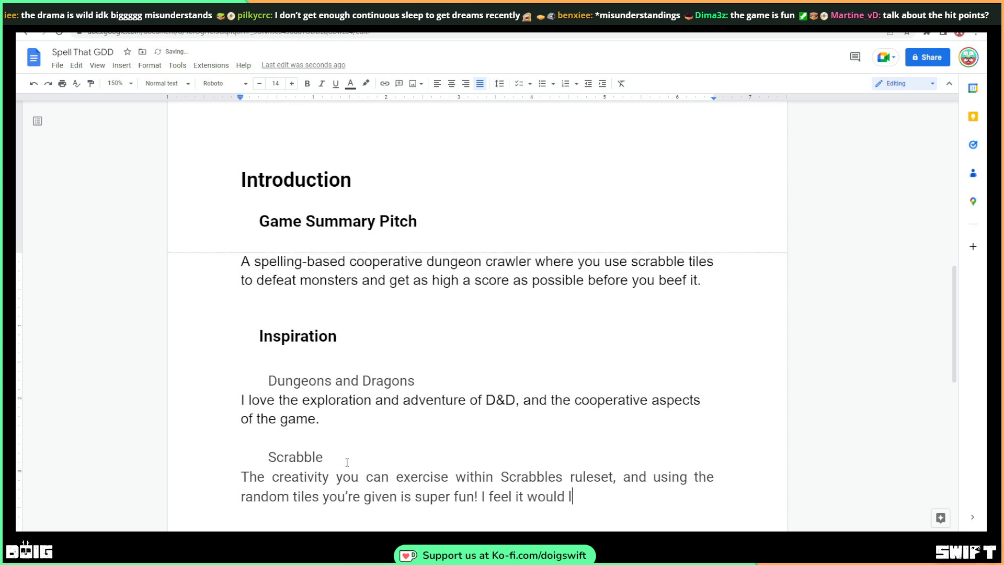
{"action": "type", "text": "end itsel"}
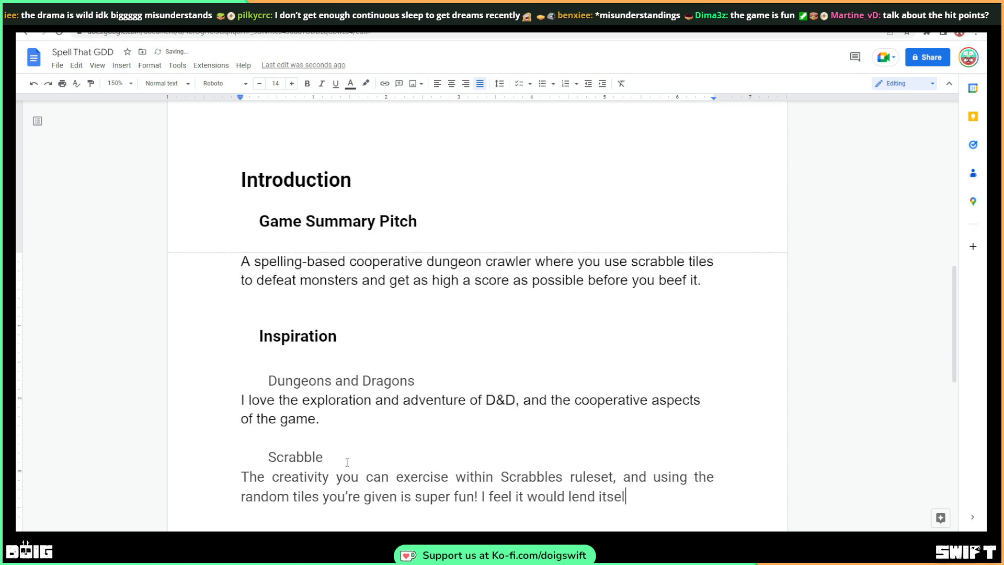
{"action": "type", "text": "f well to a magic sum"}
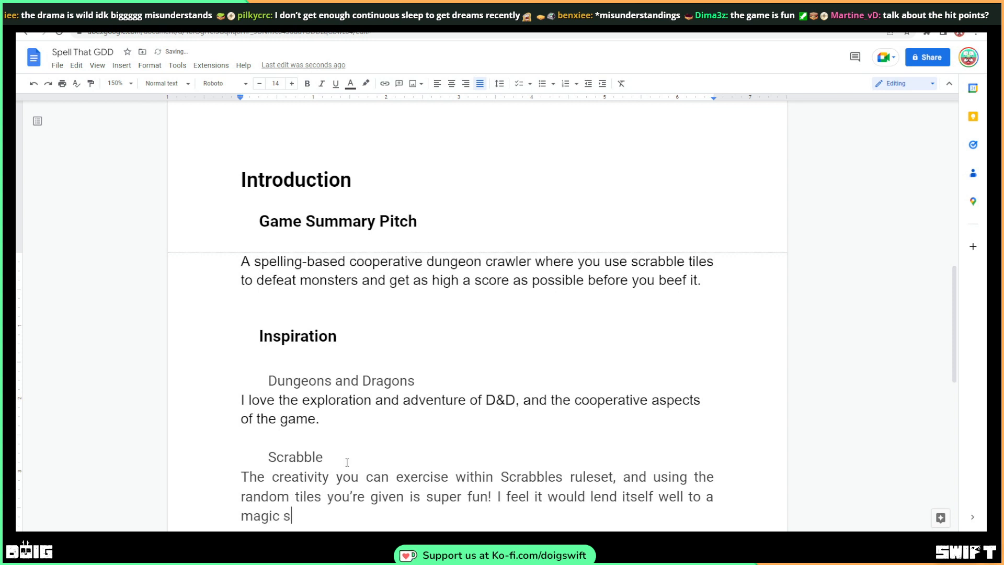
{"action": "key", "text": "BackSpace"}
{"action": "key", "text": "BackSpace"}
{"action": "type", "text": "ystem."}
{"action": "key", "text": "shift+Left"}
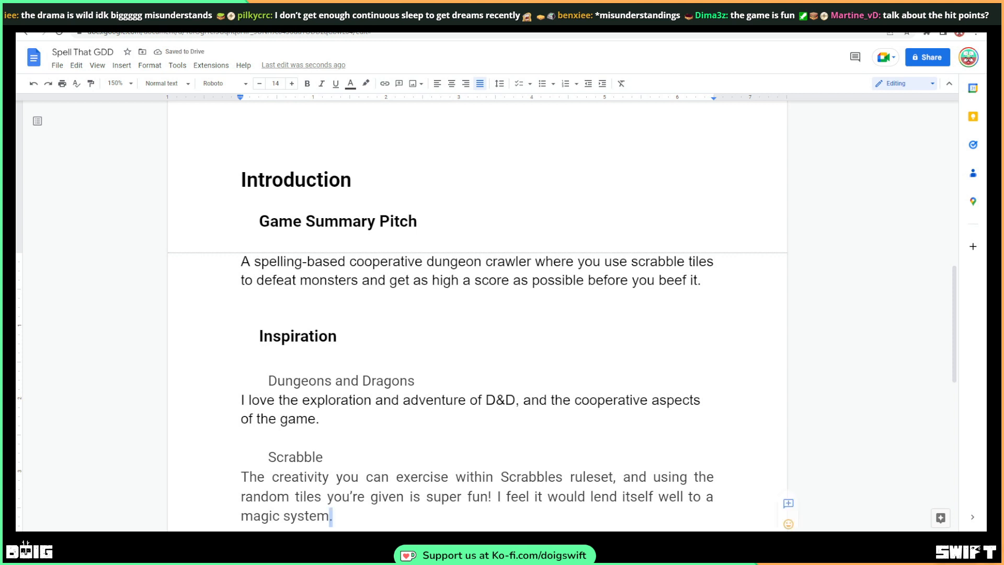
Change the whole Scrabble description to Arial with black text, matching the Dungeons and Dragons description
{"action": "left_click", "coordinate": [287, 427]}
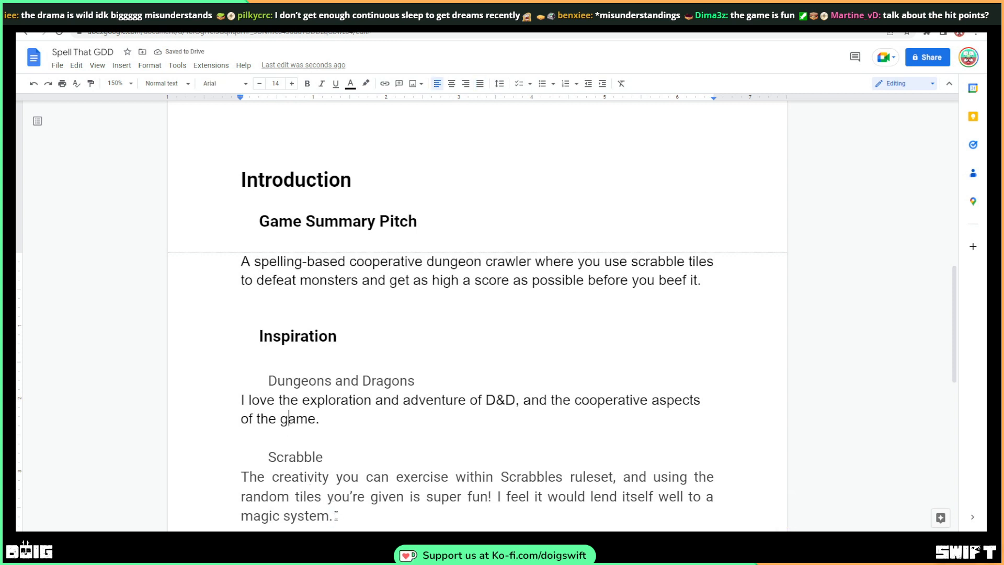
{"action": "left_click_drag", "start_coordinate": [333, 516], "coordinate": [241, 477]}
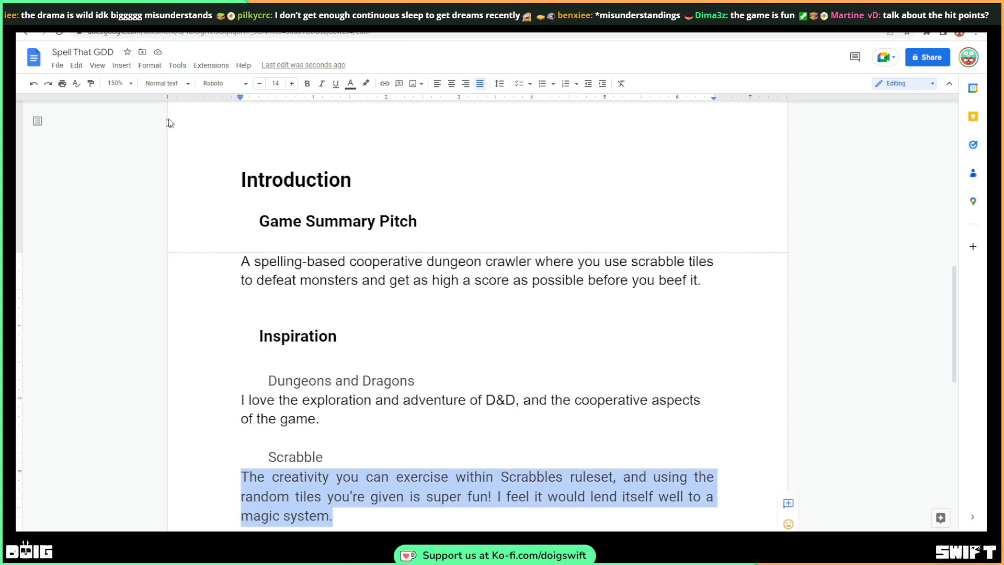
{"action": "left_click", "coordinate": [243, 84]}
{"action": "left_click", "coordinate": [244, 142]}
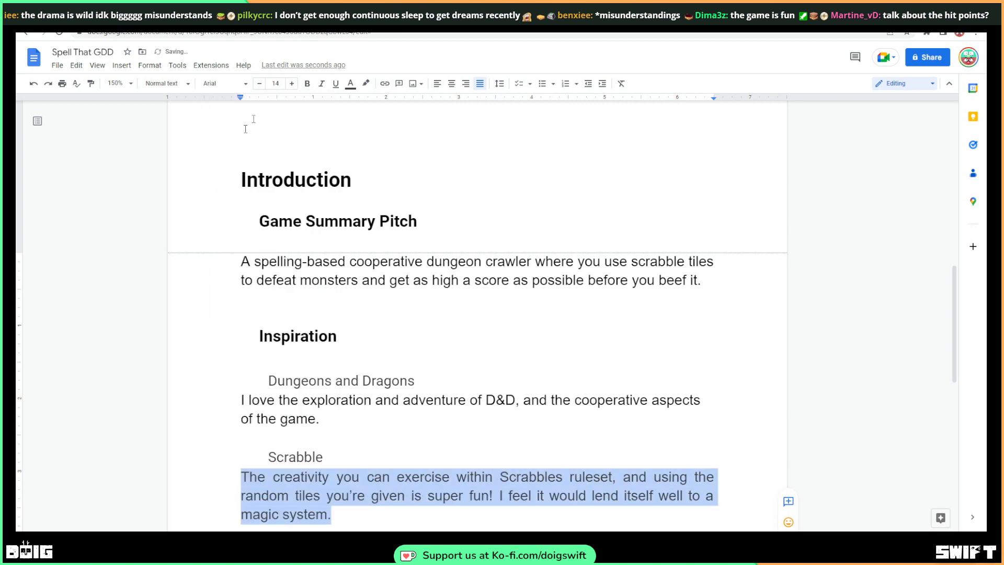
{"action": "left_click", "coordinate": [350, 84]}
{"action": "key", "text": "Escape"}
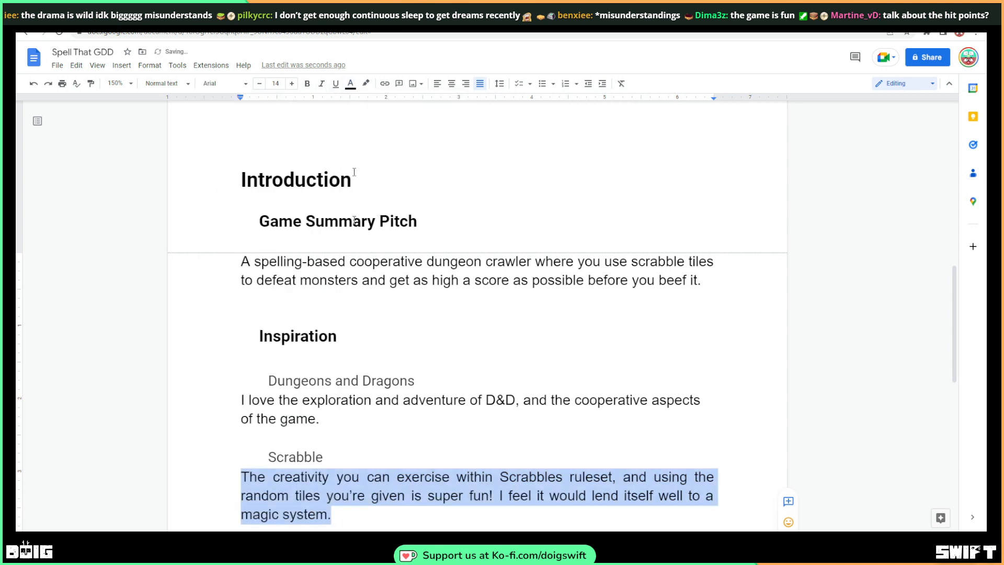
Insert the word "goofy" before "spelling-based" in the game summary pitch
{"action": "left_click", "coordinate": [268, 360]}
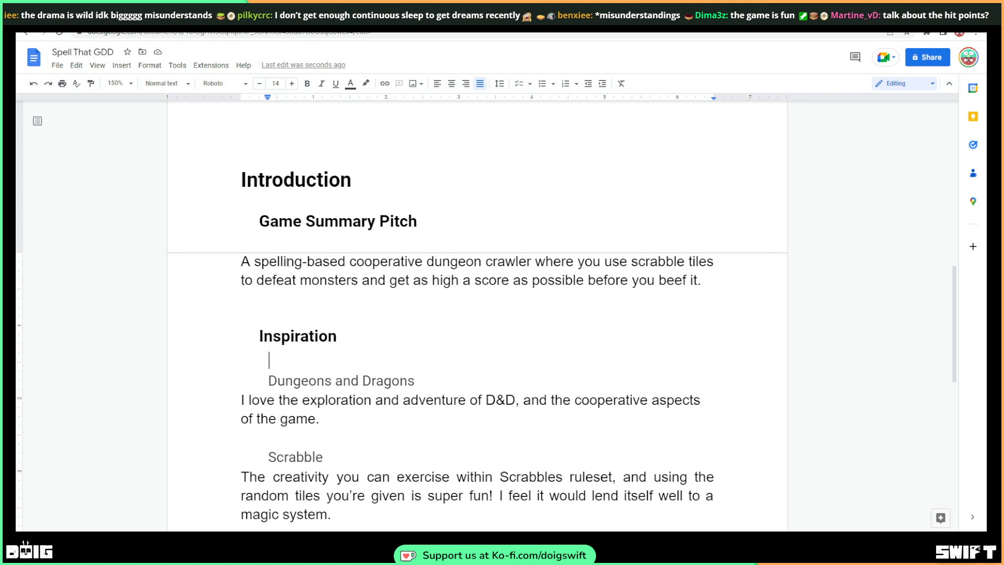
{"action": "left_click", "coordinate": [253, 261]}
{"action": "type", "text": "goofy"}
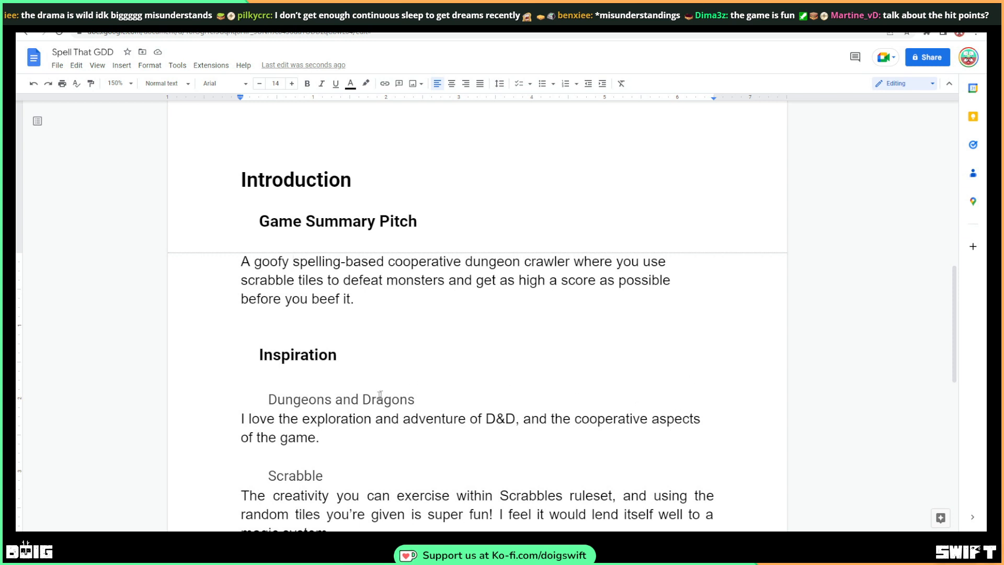
In the game summary pitch, change "dungeon crawler" to "dungeon crawling Tabletop Game"
{"action": "scroll", "coordinate": [380, 395], "scroll_direction": "down", "scroll_amount": 1}
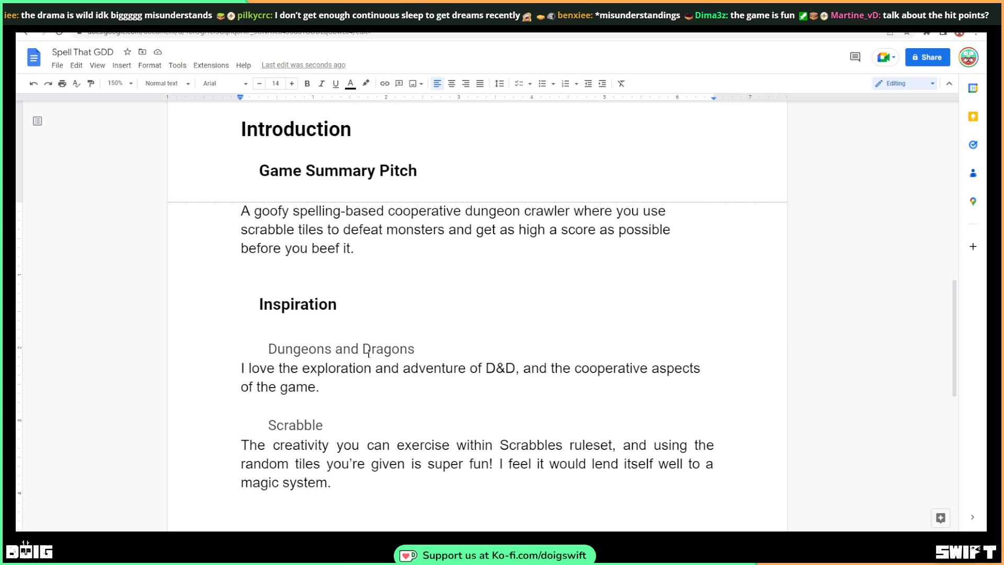
{"action": "scroll", "coordinate": [383, 350], "scroll_direction": "up", "scroll_amount": 2}
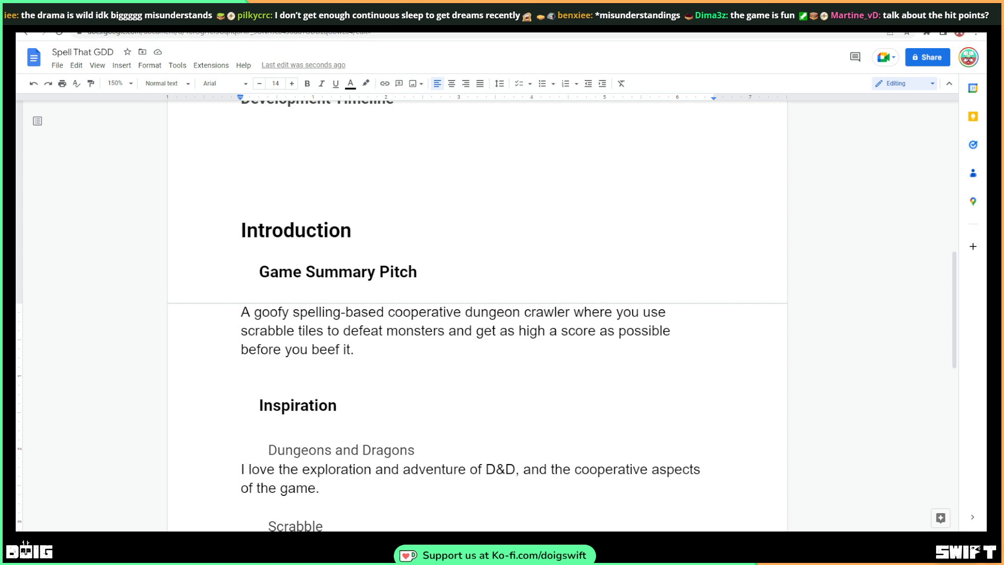
{"action": "left_click", "coordinate": [570, 312]}
{"action": "key", "text": "BackSpace"}
{"action": "key", "text": "BackSpace"}
{"action": "type", "text": "ing T w"}
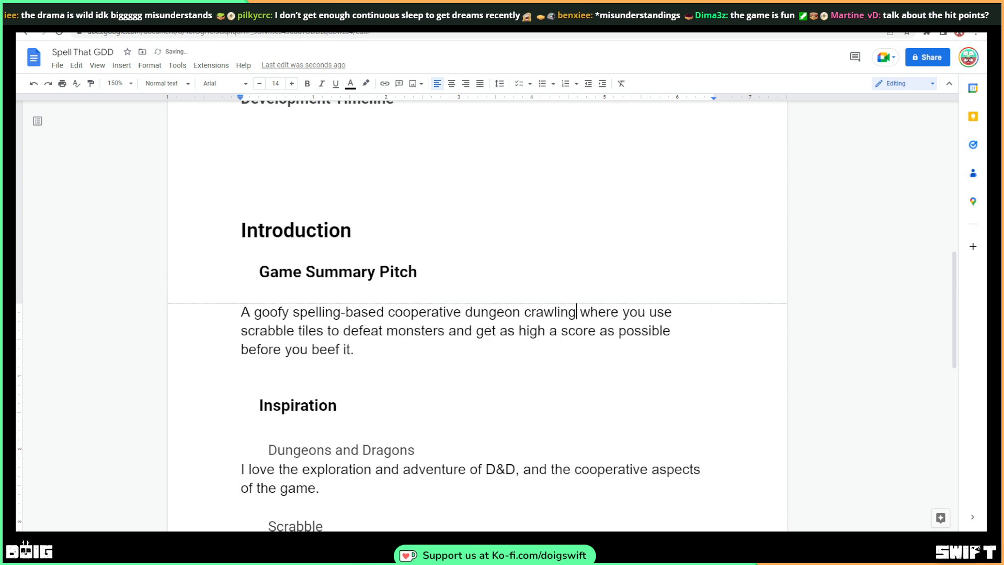
{"action": "type", "text": "h"}
{"action": "key", "text": "BackSpace"}
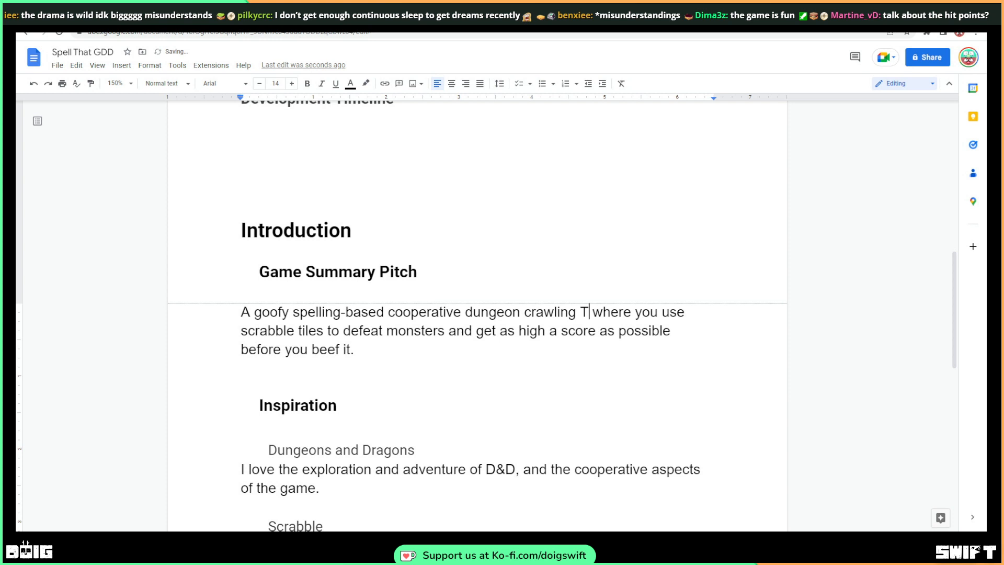
{"action": "type", "text": "abletop"}
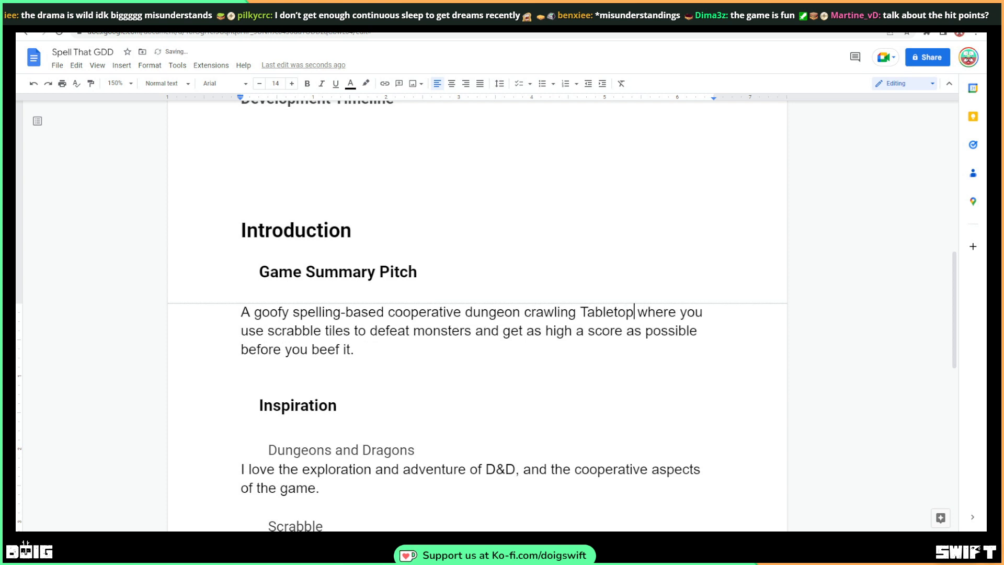
{"action": "type", "text": " gam "}
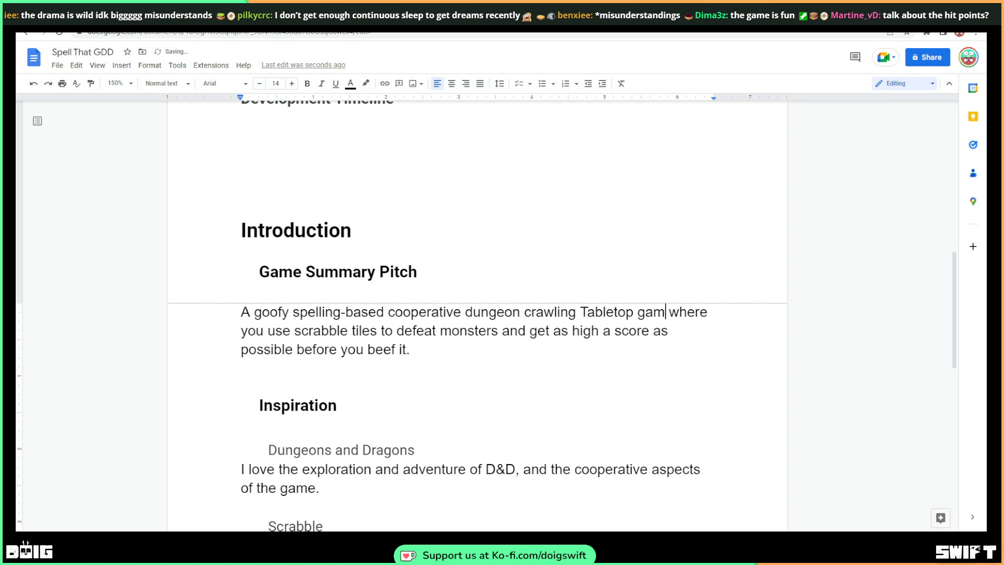
{"action": "type", "text": "e"}
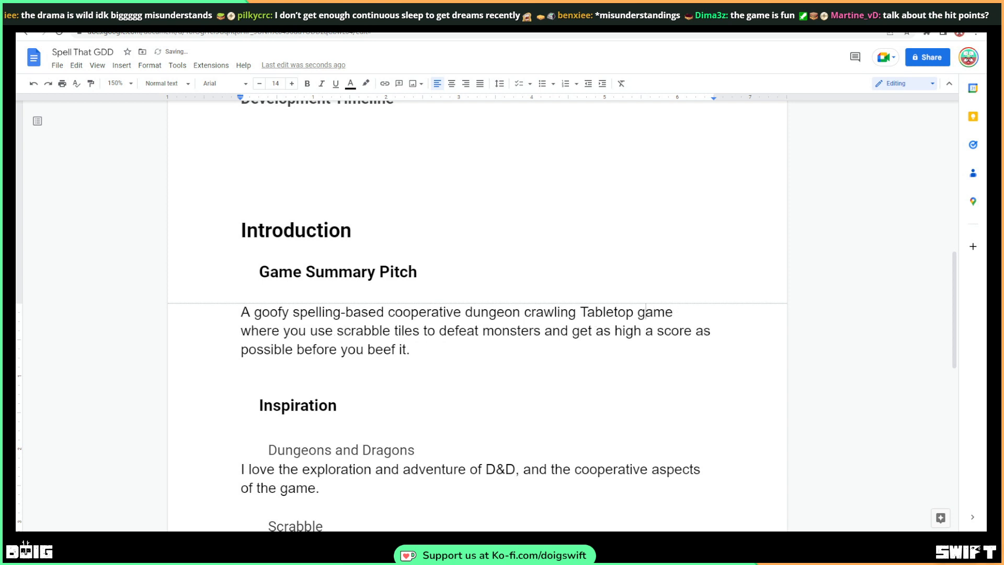
{"action": "key", "text": "BackSpace"}
{"action": "type", "text": "G"}
Insert a blank line above the Introduction heading to push it onto the next page
{"action": "scroll", "coordinate": [293, 197], "scroll_direction": "down", "scroll_amount": 1}
{"action": "scroll", "coordinate": [321, 246], "scroll_direction": "up", "scroll_amount": 3}
{"action": "left_click", "coordinate": [352, 283]}
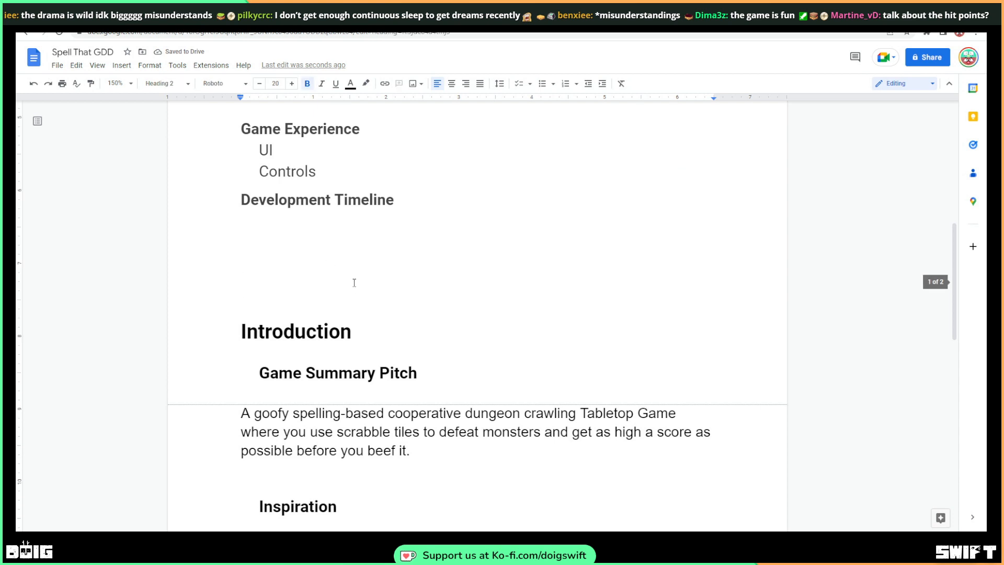
{"action": "key", "text": "Return"}
{"action": "scroll", "coordinate": [346, 296], "scroll_direction": "down", "scroll_amount": 6}
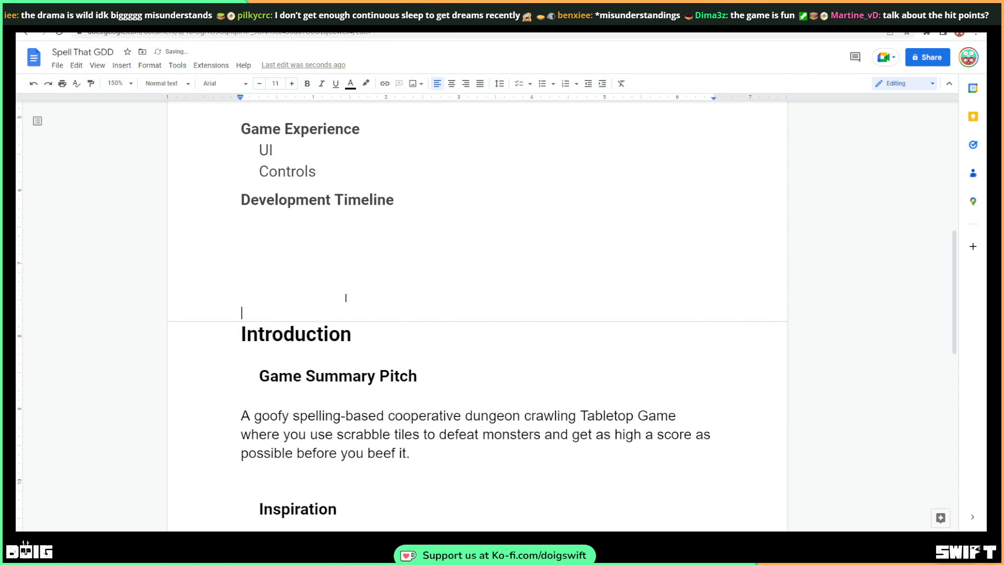
{"action": "scroll", "coordinate": [256, 145], "scroll_direction": "down", "scroll_amount": 2}
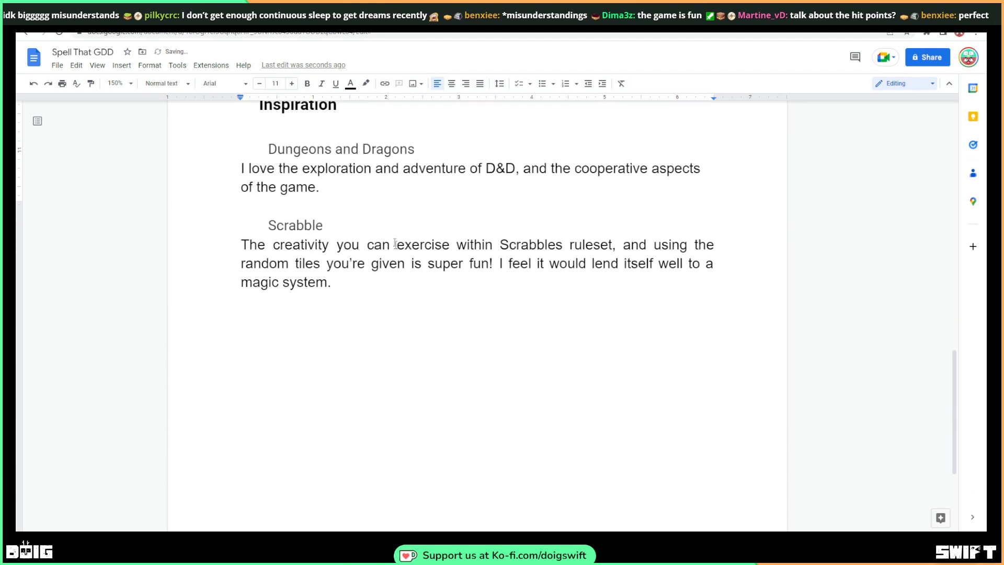
{"action": "scroll", "coordinate": [256, 144], "scroll_direction": "up", "scroll_amount": 5}
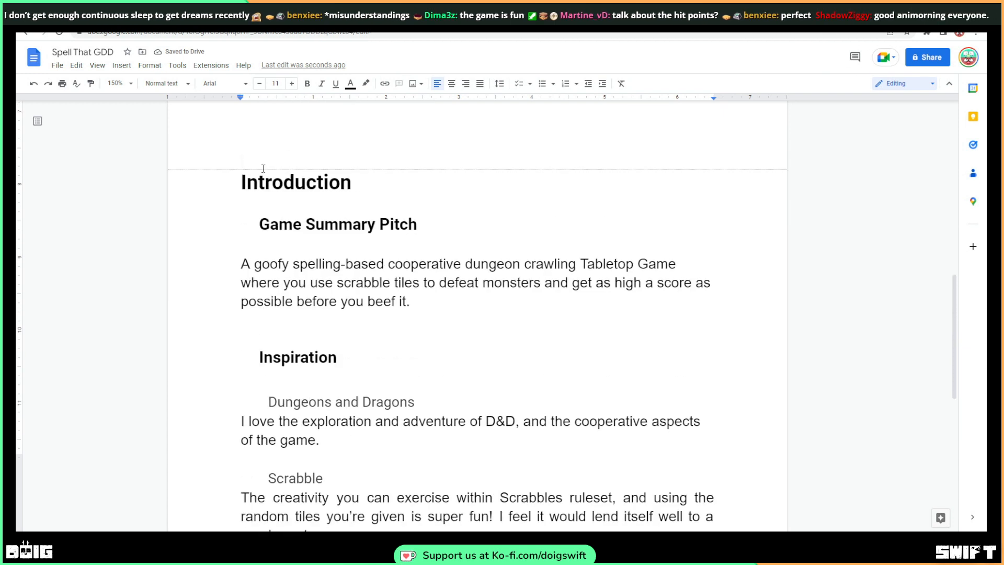
{"action": "scroll", "coordinate": [345, 296], "scroll_direction": "down", "scroll_amount": 5}
{"action": "left_click", "coordinate": [345, 296]}
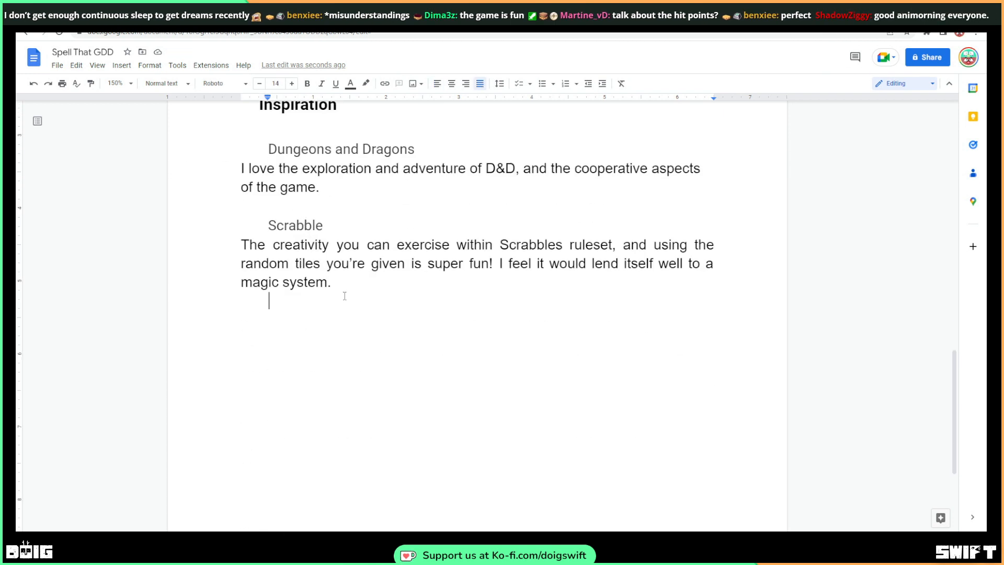
{"action": "scroll", "coordinate": [317, 149], "scroll_direction": "up", "scroll_amount": 2}
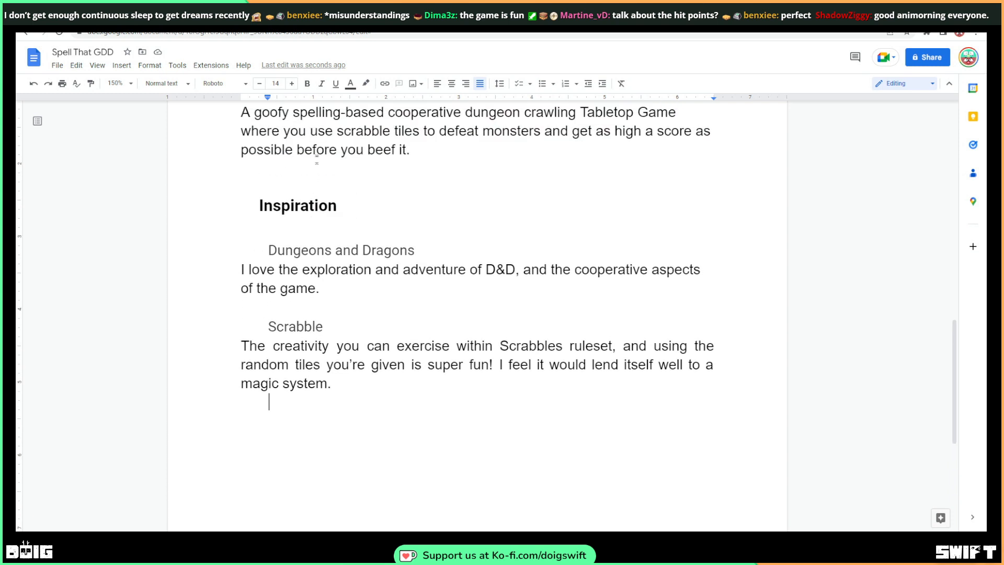
{"action": "left_click_drag", "start_coordinate": [317, 149], "coordinate": [323, 148]}
{"action": "key", "text": "BackSpace"}
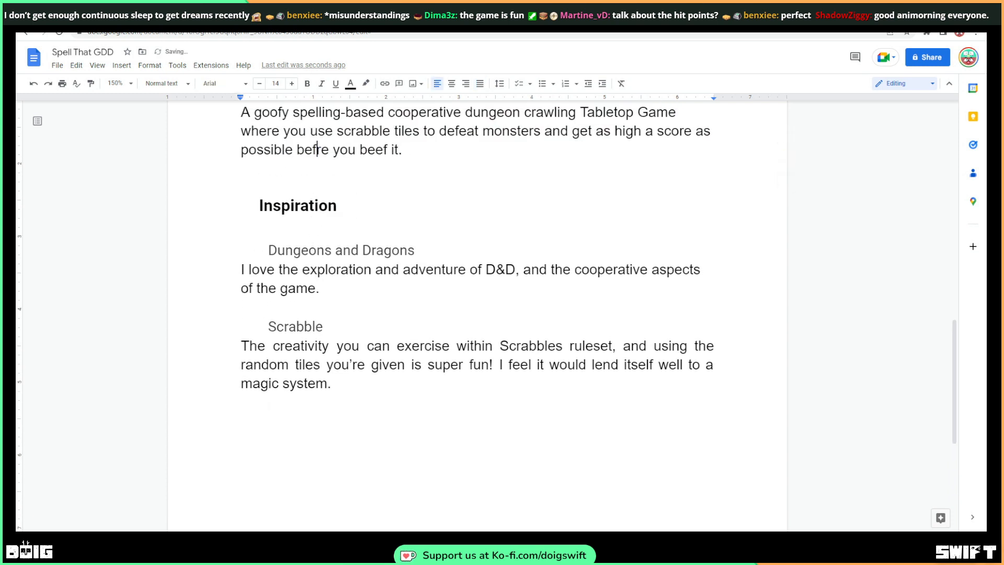
{"action": "key", "text": "ctrl+z"}
{"action": "scroll", "coordinate": [311, 390], "scroll_direction": "down", "scroll_amount": 1}
Place the insertion point below the Scrabble description and compare the Mass Flux sample's sections after Inspiration with the Spell That GDD outline
{"action": "left_click", "coordinate": [311, 390]}
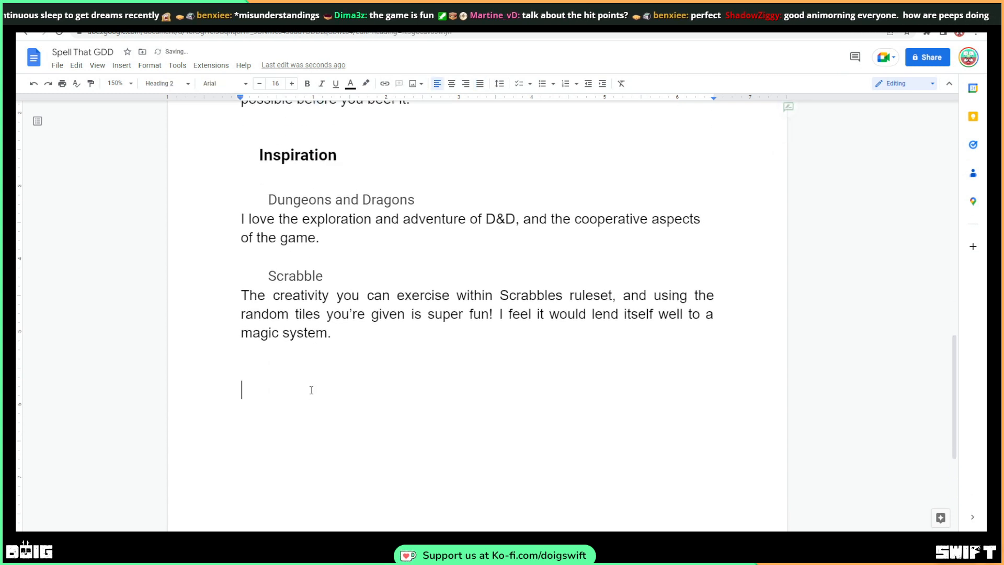
{"action": "type", "text": "o"}
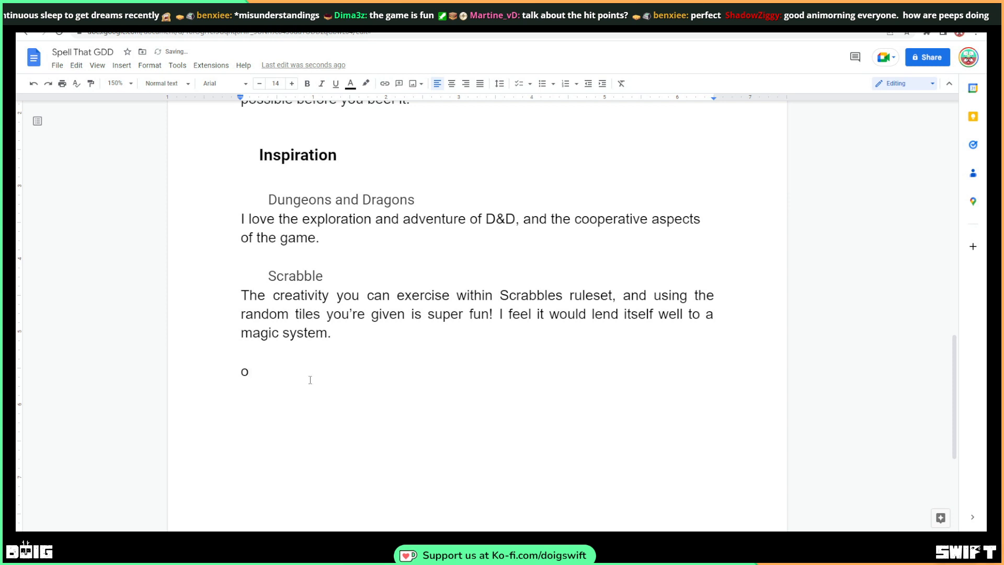
{"action": "key", "text": "BackSpace"}
{"action": "key", "text": "ctrl+Tab"}
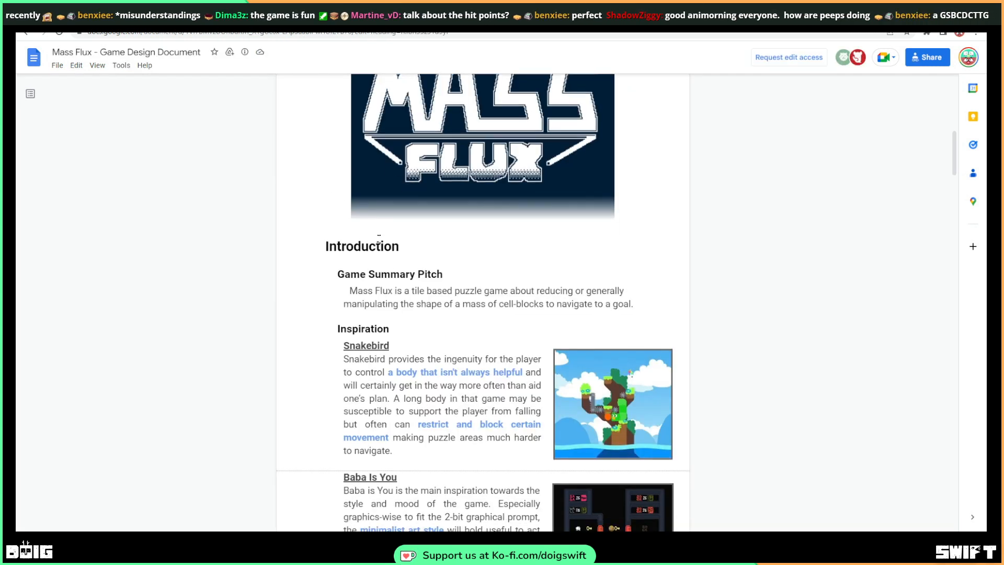
{"action": "scroll", "coordinate": [378, 238], "scroll_direction": "down", "scroll_amount": 8}
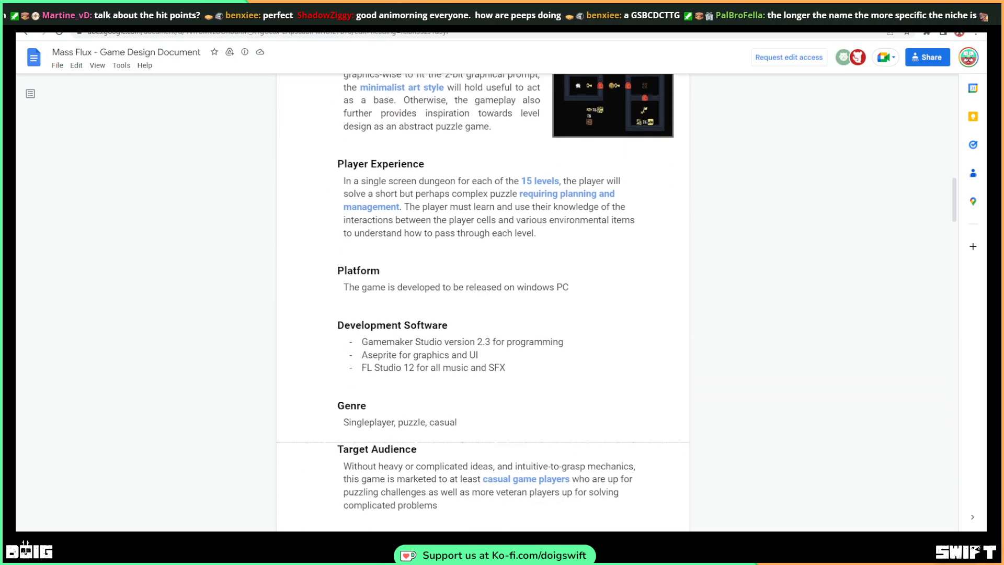
{"action": "scroll", "coordinate": [483, 302], "scroll_direction": "down", "scroll_amount": 2}
{"action": "scroll", "coordinate": [483, 302], "scroll_direction": "down", "scroll_amount": 3}
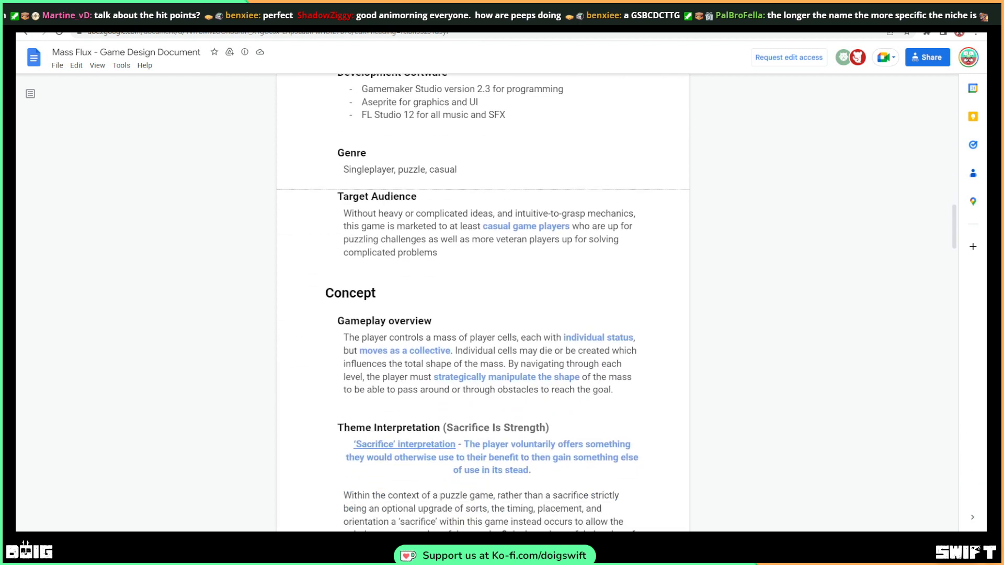
{"action": "key", "text": "ctrl+Tab"}
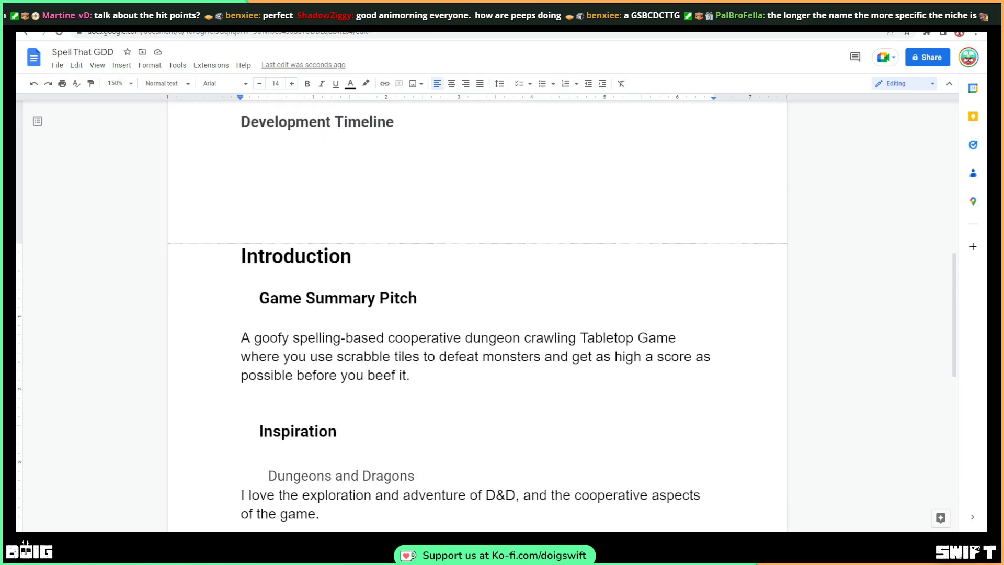
{"action": "scroll", "coordinate": [363, 254], "scroll_direction": "up", "scroll_amount": 10}
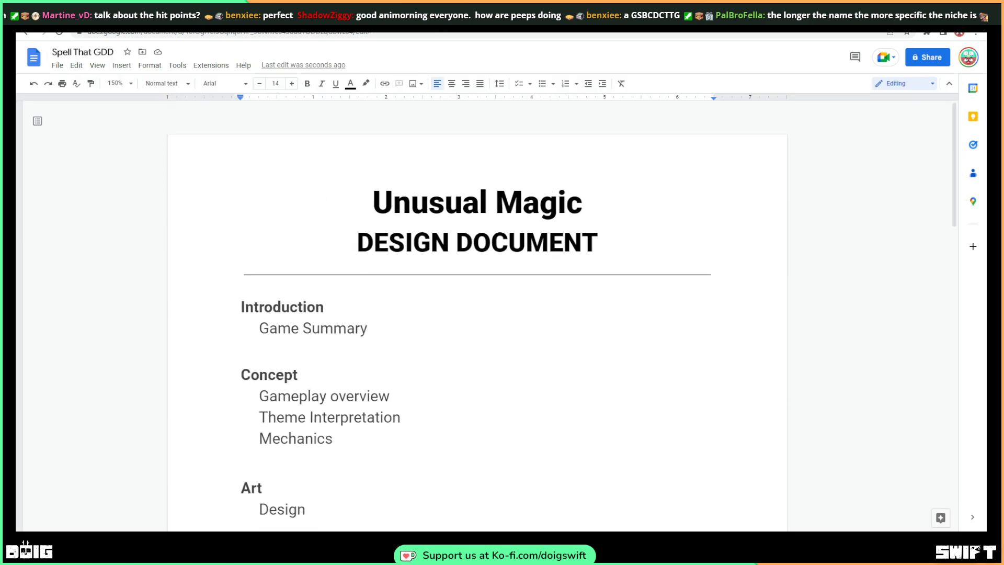
{"action": "scroll", "coordinate": [255, 323], "scroll_direction": "down", "scroll_amount": 1}
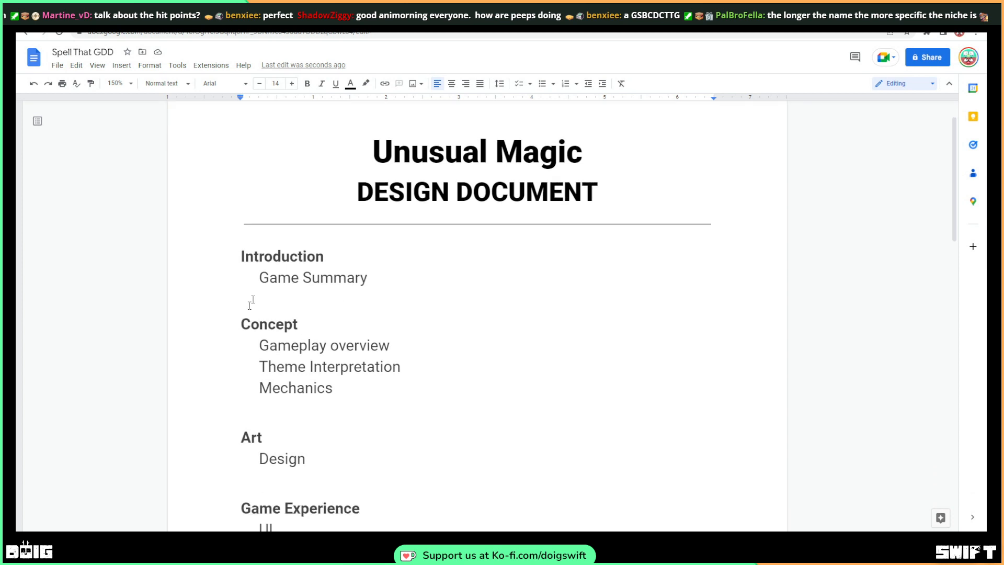
{"action": "scroll", "coordinate": [255, 324], "scroll_direction": "down", "scroll_amount": 16}
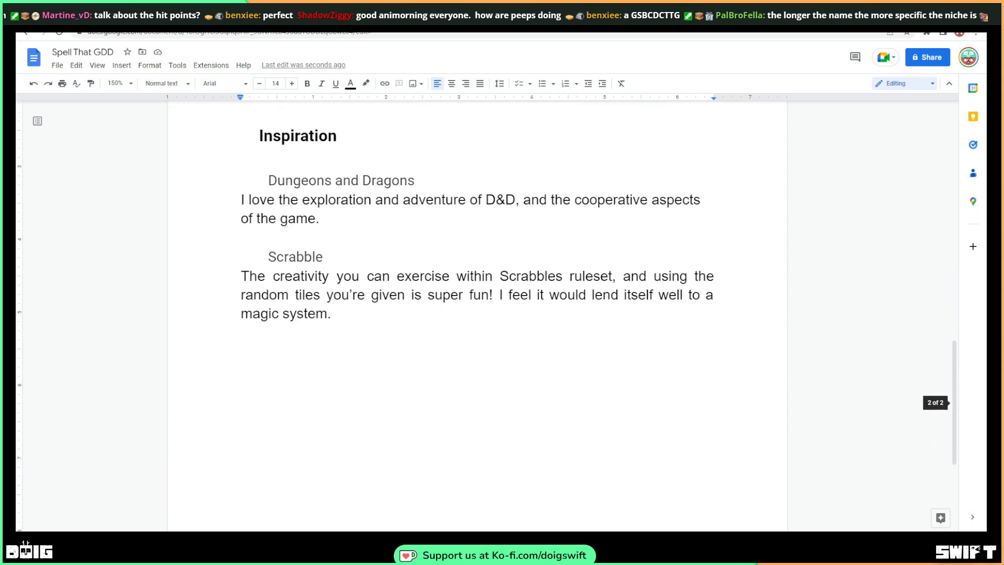
Copy the Mass Flux sample's Concept section, from its heading through Theme Interpretation, into the Spell That GDD below the Scrabble description
{"action": "left_click", "coordinate": [189, 16]}
{"action": "scroll", "coordinate": [384, 310], "scroll_direction": "down", "scroll_amount": 2}
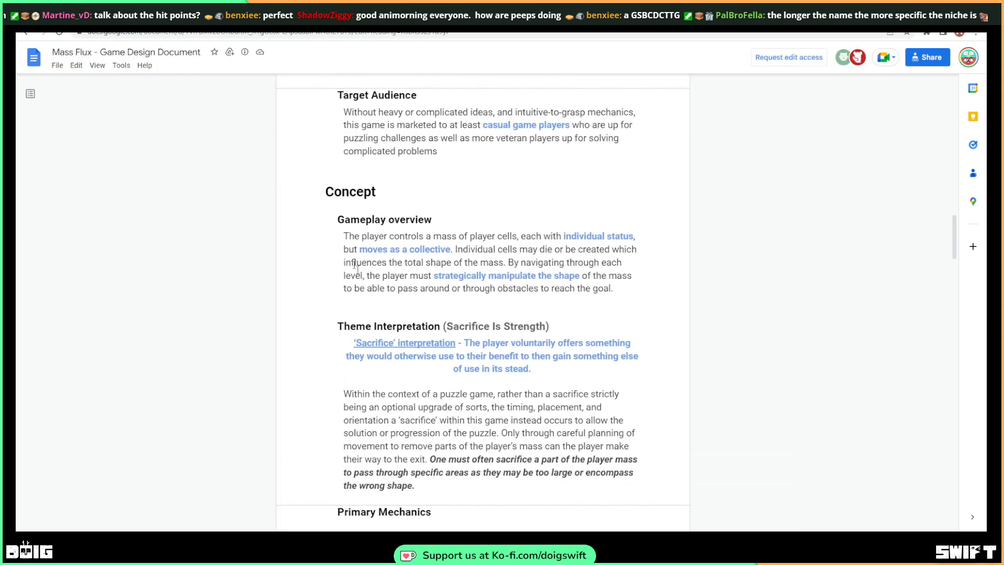
{"action": "left_click_drag", "start_coordinate": [320, 191], "coordinate": [421, 485]}
{"action": "key", "text": "ctrl+c"}
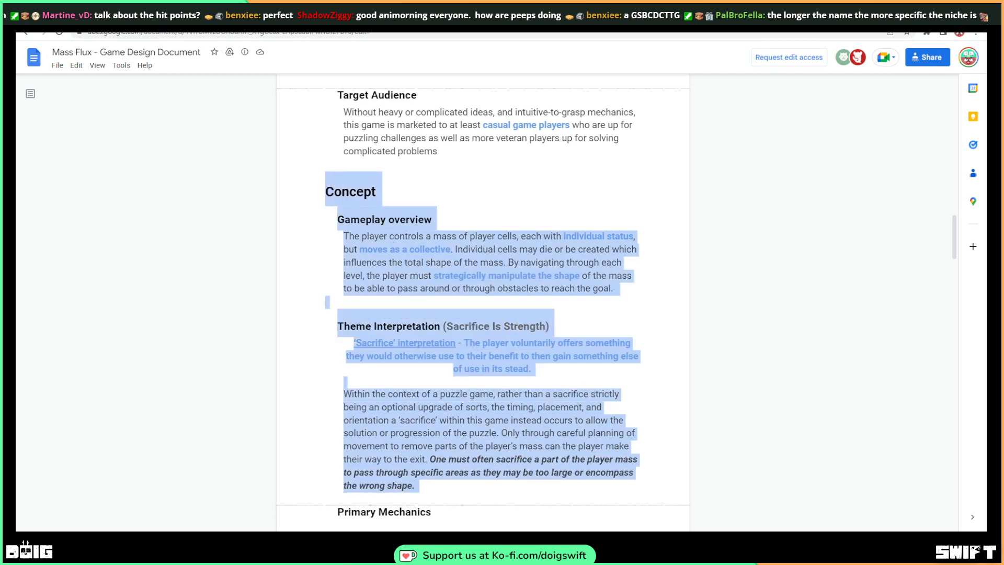
{"action": "left_click", "coordinate": [137, 16]}
{"action": "key", "text": "ctrl+v"}
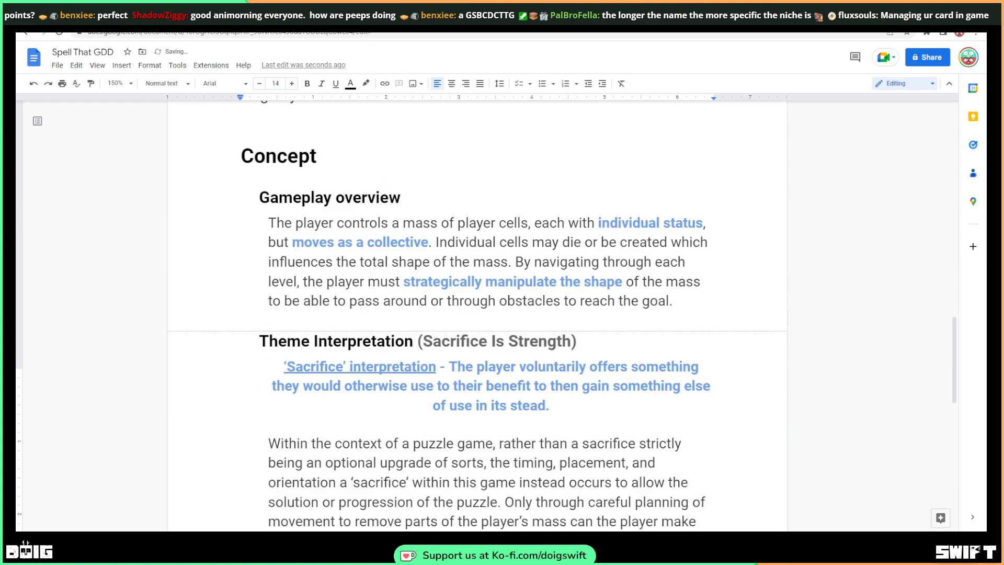
Delete the sample's Gameplay overview text, keeping only its opening word "The"
{"action": "scroll", "coordinate": [351, 302], "scroll_direction": "up", "scroll_amount": 4}
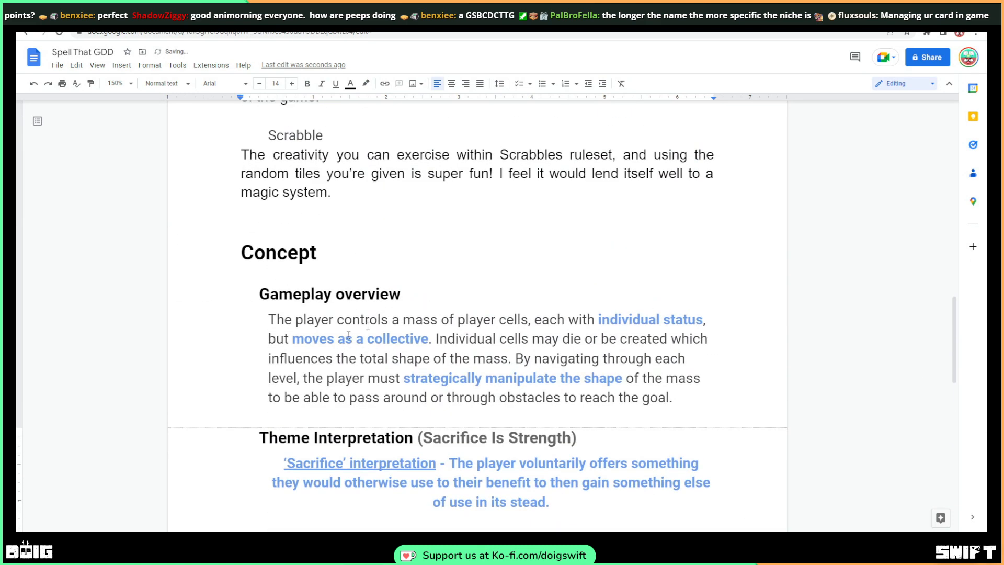
{"action": "scroll", "coordinate": [320, 278], "scroll_direction": "up", "scroll_amount": 1}
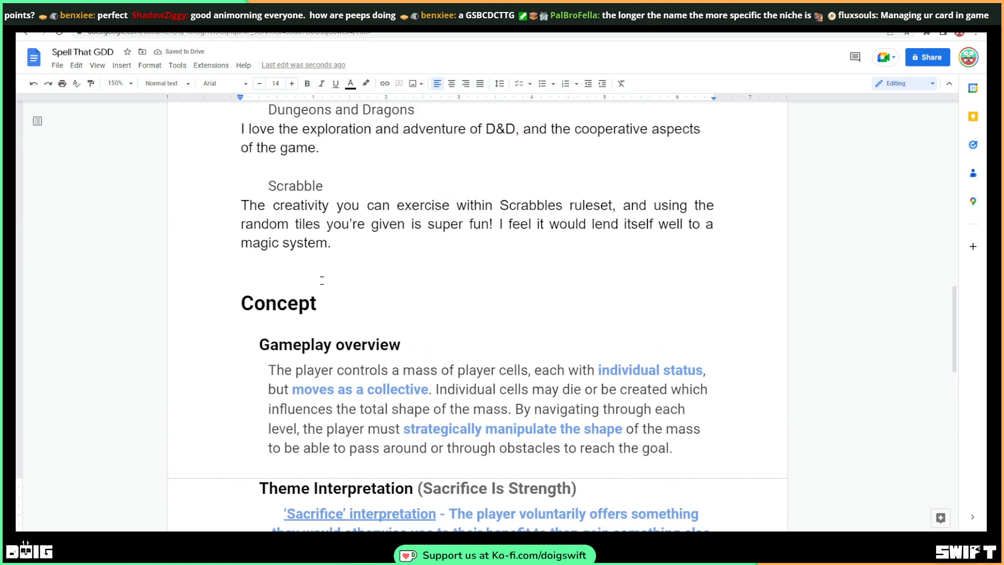
{"action": "scroll", "coordinate": [320, 277], "scroll_direction": "down", "scroll_amount": 5}
{"action": "scroll", "coordinate": [322, 281], "scroll_direction": "up", "scroll_amount": 3}
{"action": "left_click", "coordinate": [335, 324]}
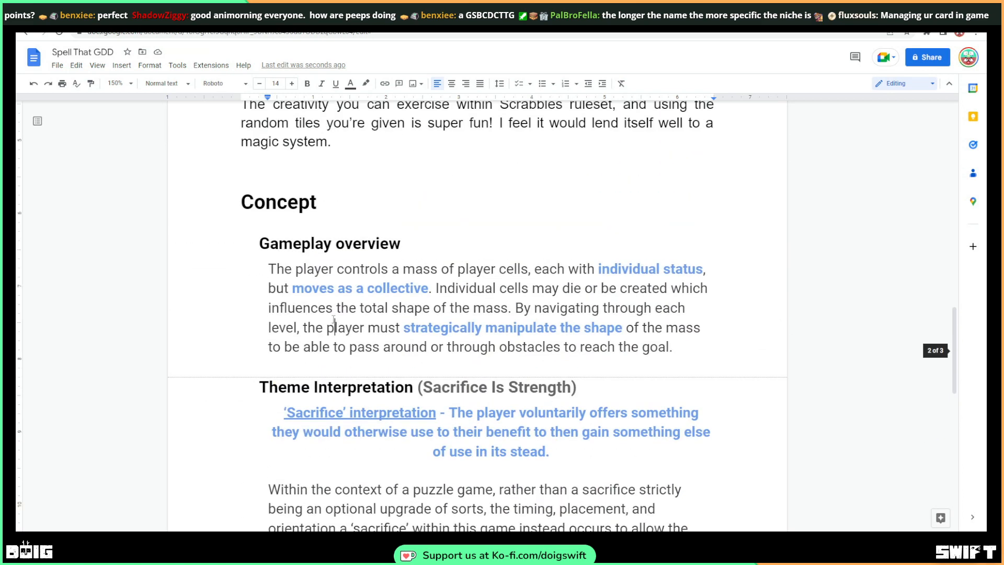
{"action": "scroll", "coordinate": [587, 375], "scroll_direction": "up", "scroll_amount": 1}
{"action": "left_click_drag", "start_coordinate": [673, 397], "coordinate": [362, 358]}
{"action": "left_click", "coordinate": [334, 339]}
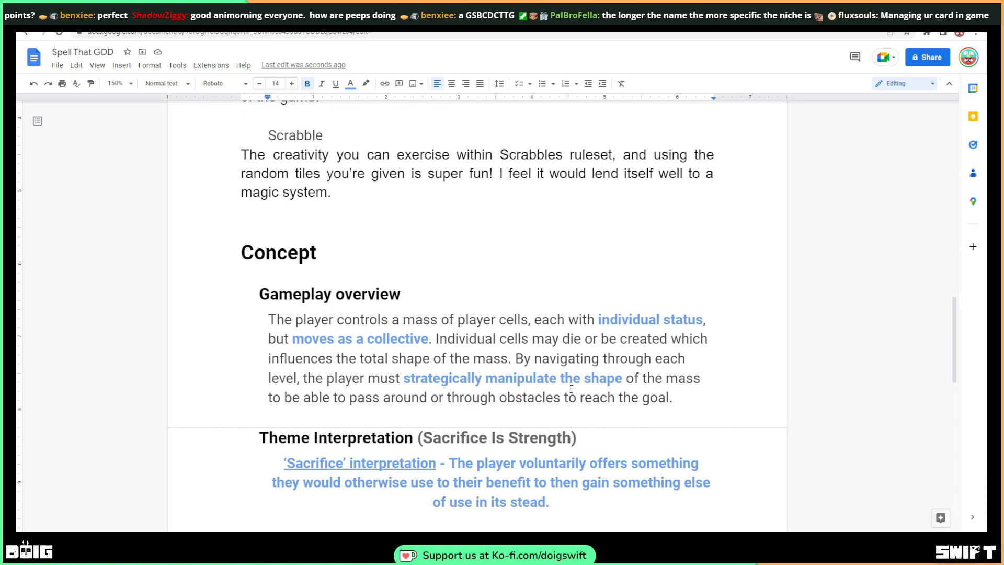
{"action": "left_click_drag", "start_coordinate": [673, 398], "coordinate": [296, 319]}
{"action": "key", "text": "BackSpace"}
Remove "(Sacrifice Is Strength)" from the Theme Interpretation heading and cut the section's last paragraph down to "Wit"
{"action": "scroll", "coordinate": [320, 318], "scroll_direction": "down", "scroll_amount": 2}
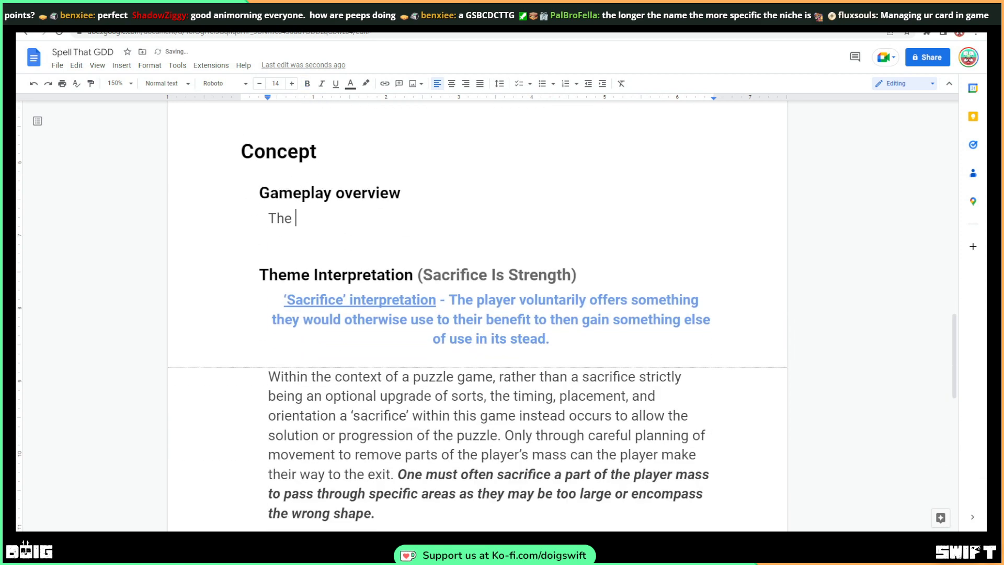
{"action": "scroll", "coordinate": [321, 318], "scroll_direction": "down", "scroll_amount": 1}
{"action": "left_click_drag", "start_coordinate": [418, 223], "coordinate": [575, 233]}
{"action": "key", "text": "BackSpace"}
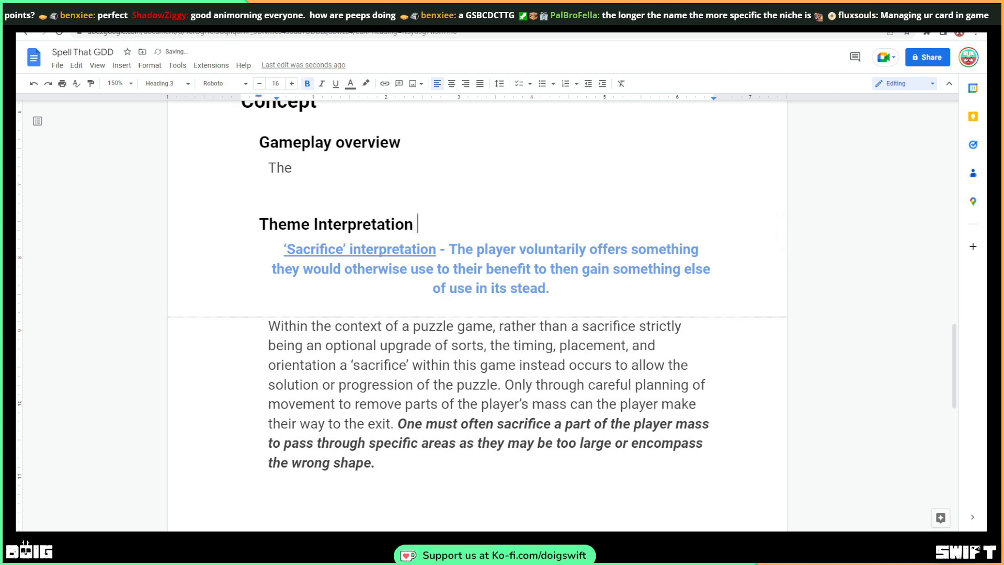
{"action": "left_click_drag", "start_coordinate": [375, 462], "coordinate": [290, 325]}
{"action": "key", "text": "BackSpace"}
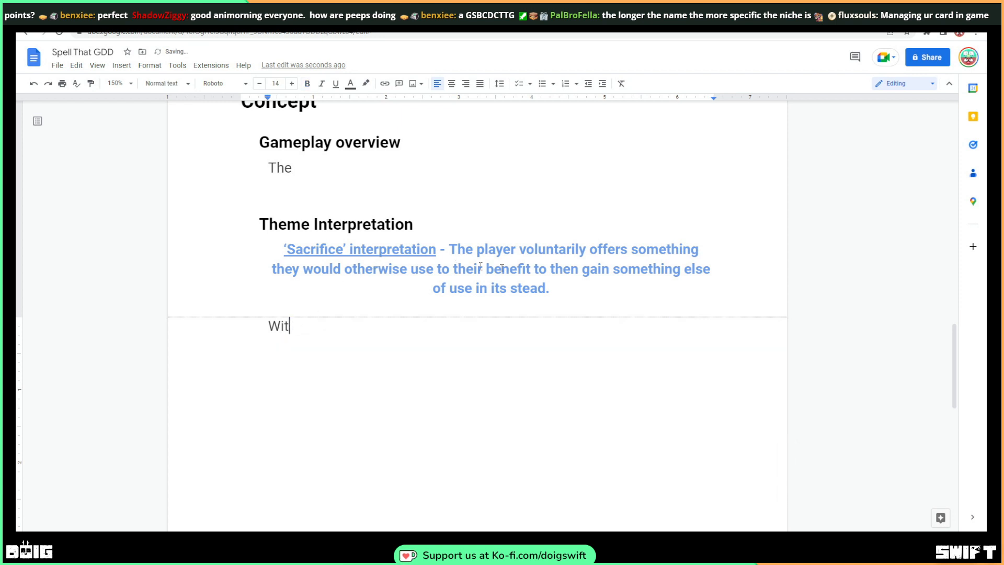
Replace the sample's 'Sacrifice' interpretation statement under Theme Interpretation with 'Unusual Magic', without a closing full stop
{"action": "left_click_drag", "start_coordinate": [546, 288], "coordinate": [285, 250]}
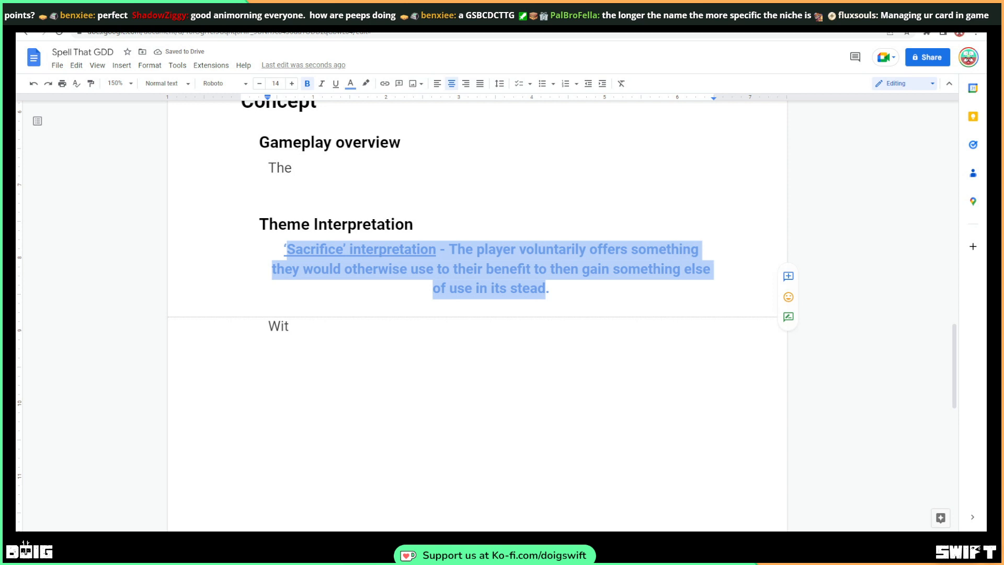
{"action": "type", "text": "'Unusual "}
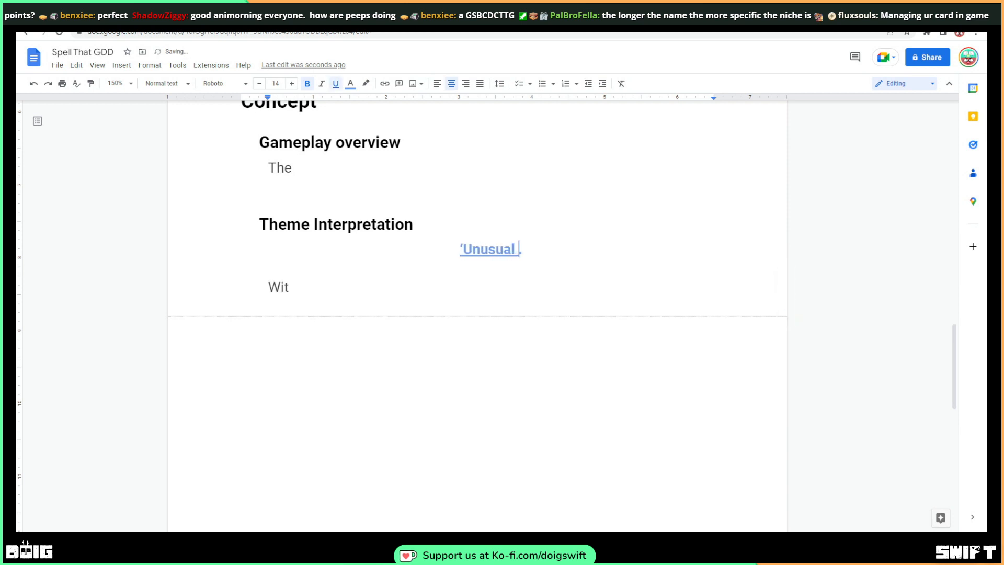
{"action": "type", "text": "Magic'"}
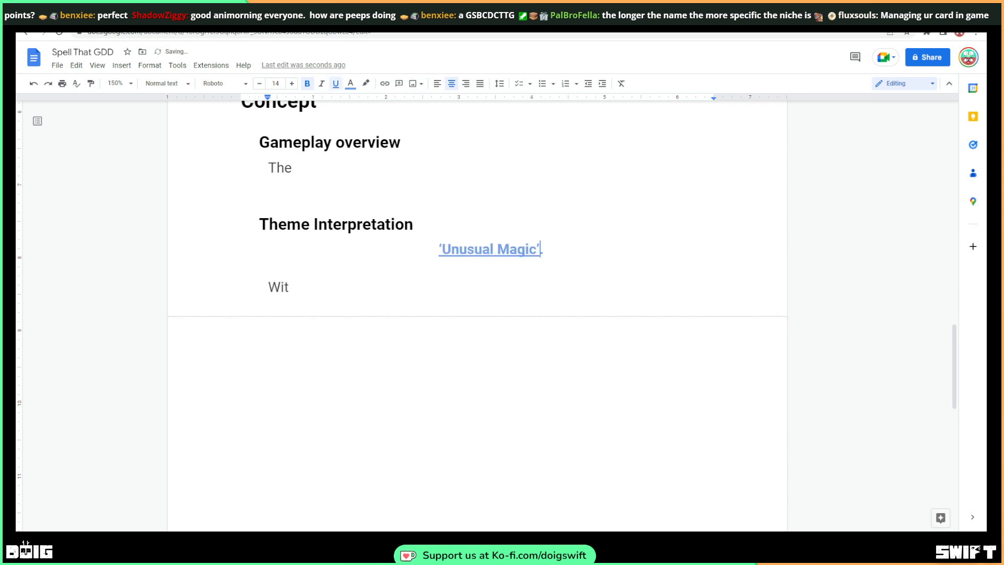
{"action": "key", "text": "Delete"}
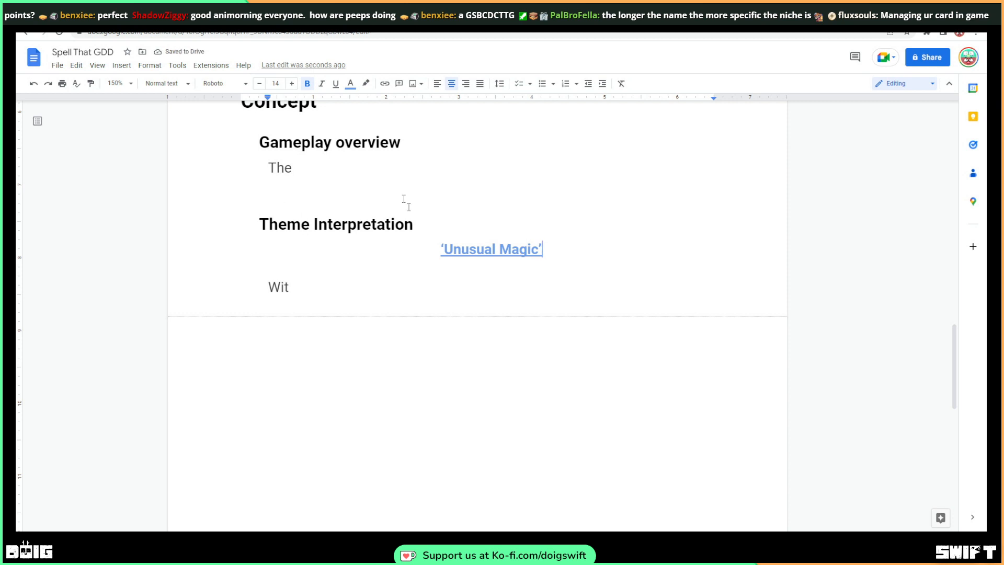
Replace the opening word "The" under Gameplay overview with "Each player"
{"action": "scroll", "coordinate": [429, 301], "scroll_direction": "up", "scroll_amount": 3}
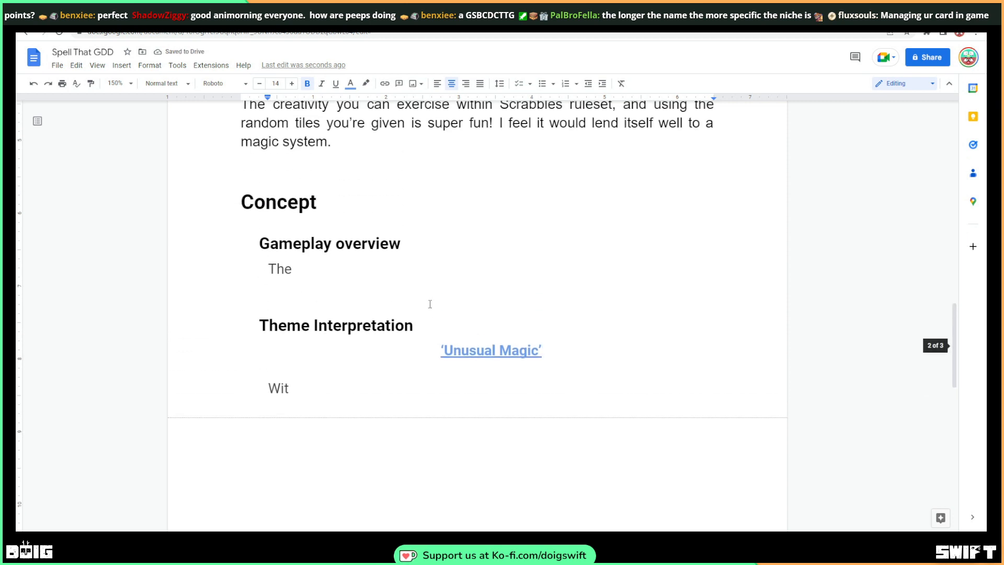
{"action": "left_click", "coordinate": [298, 322]}
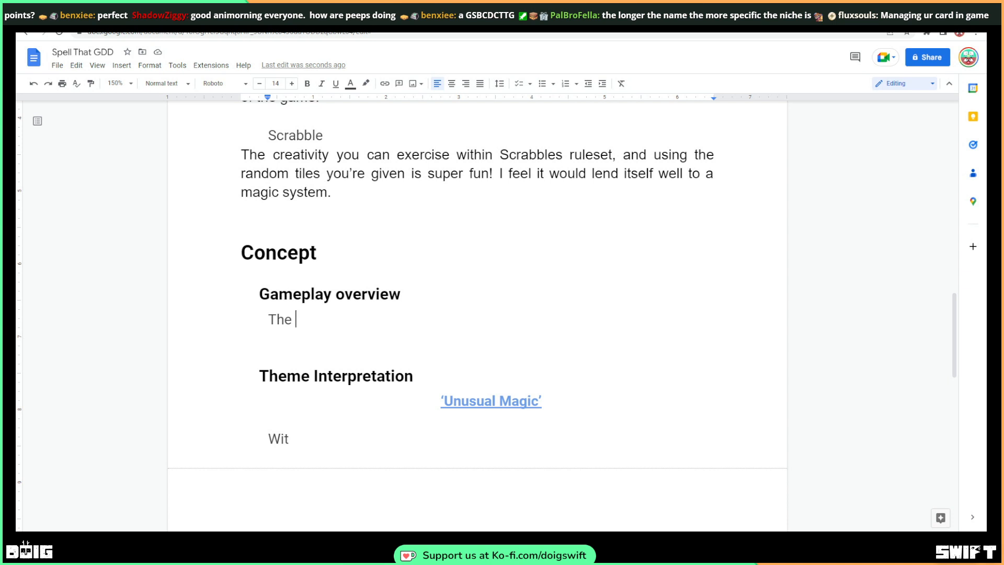
{"action": "key", "text": "BackSpace"}
{"action": "key", "text": "BackSpace"}
{"action": "key", "text": "BackSpace"}
{"action": "key", "text": "BackSpace"}
{"action": "type", "text": "Each "}
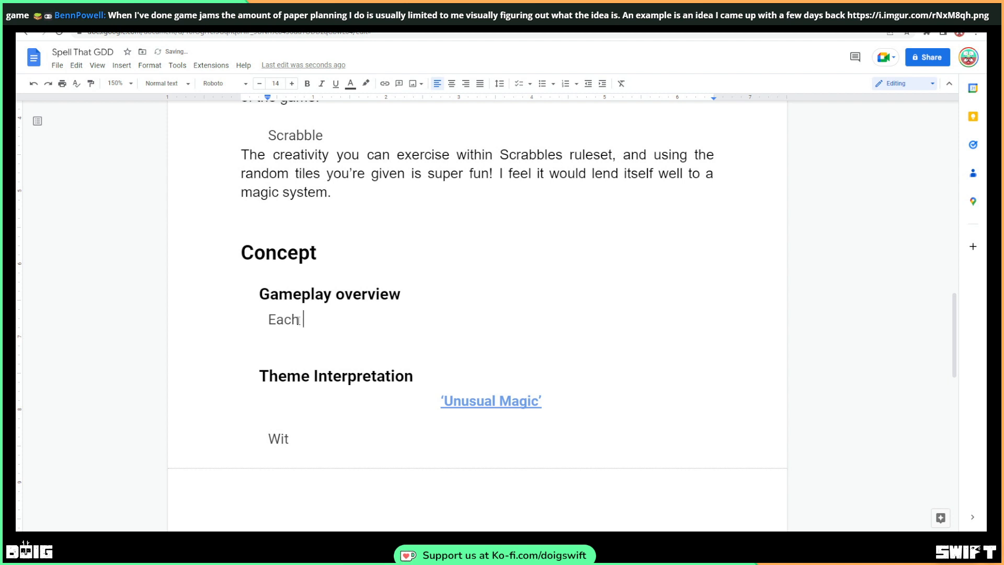
{"action": "type", "text": "player"}
Consult the Mass Flux sample's Gameplay overview and reword the Spell That overview's opening to "You play a wizard"
{"action": "scroll", "coordinate": [298, 286], "scroll_direction": "down", "scroll_amount": 5}
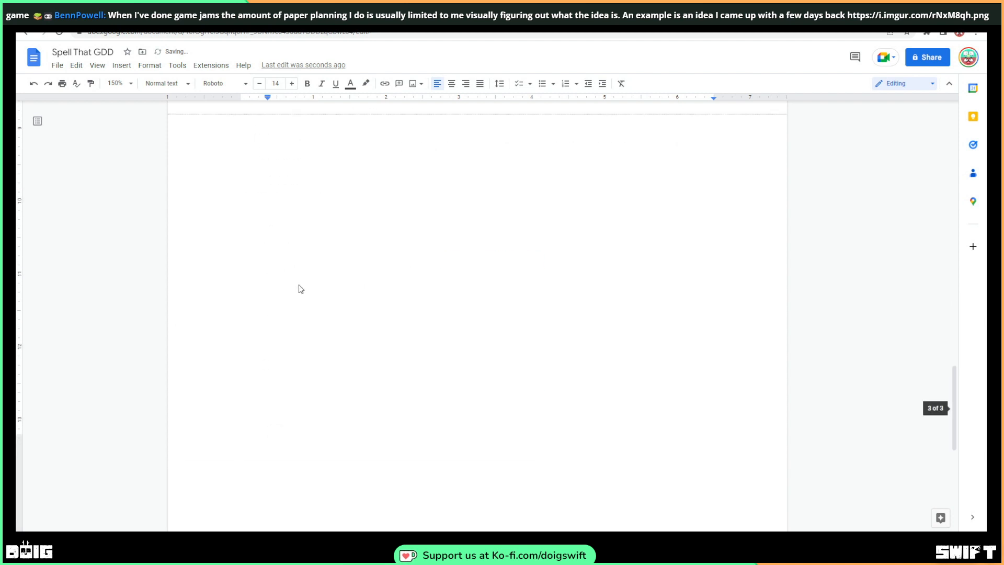
{"action": "scroll", "coordinate": [297, 284], "scroll_direction": "up", "scroll_amount": 3}
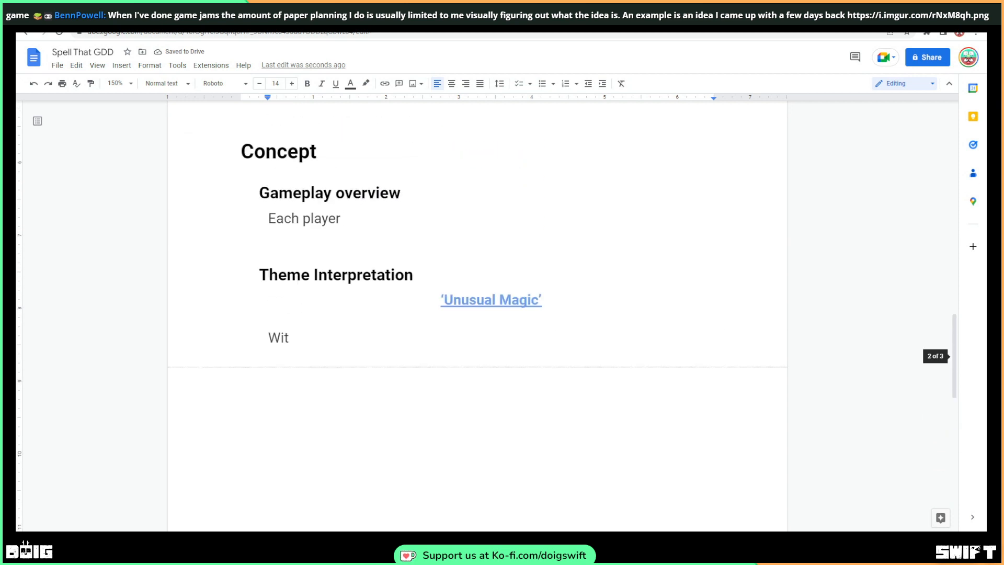
{"action": "left_click", "coordinate": [215, 16]}
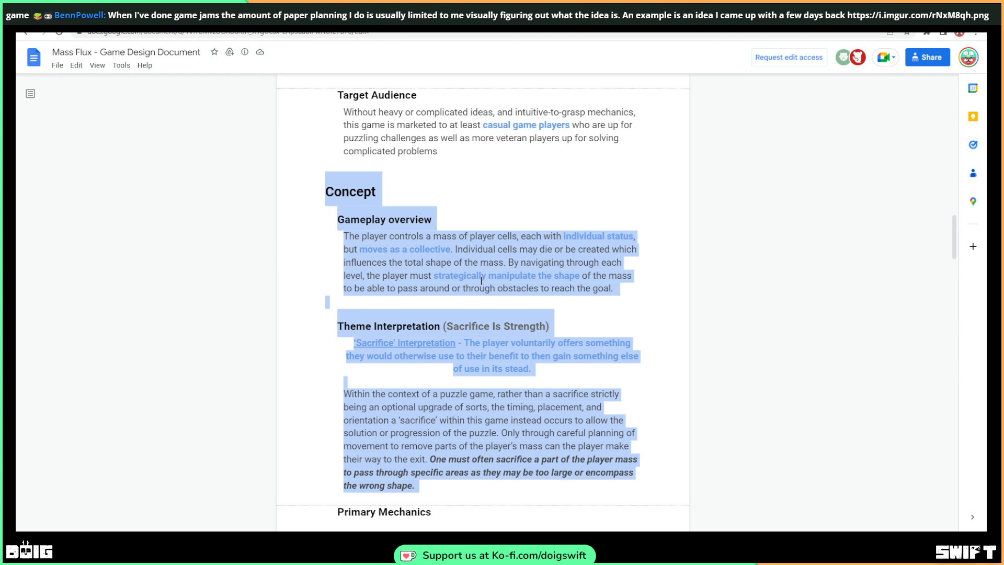
{"action": "left_click", "coordinate": [123, 21]}
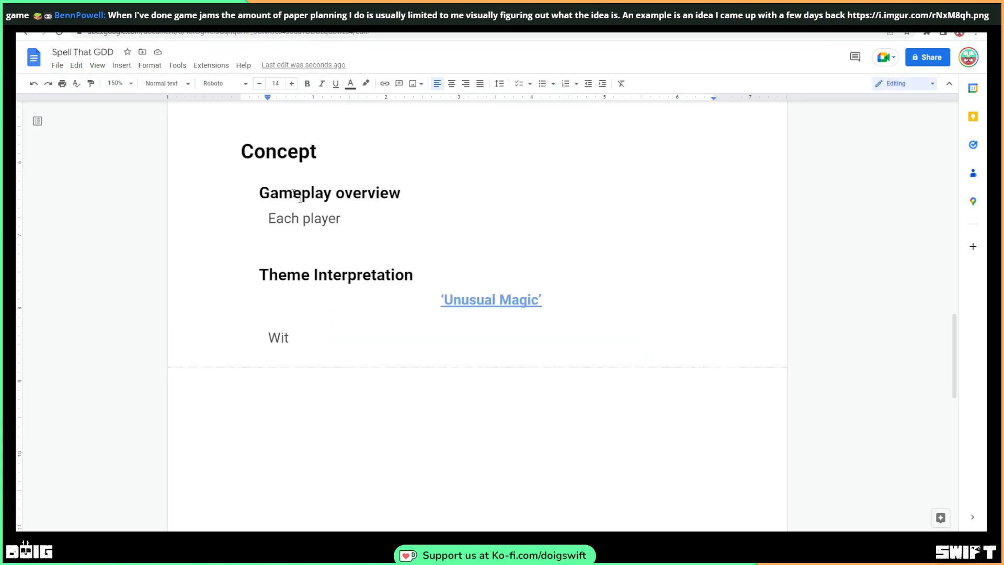
{"action": "left_click_drag", "start_coordinate": [342, 219], "coordinate": [269, 218]}
{"action": "type", "text": "You"}
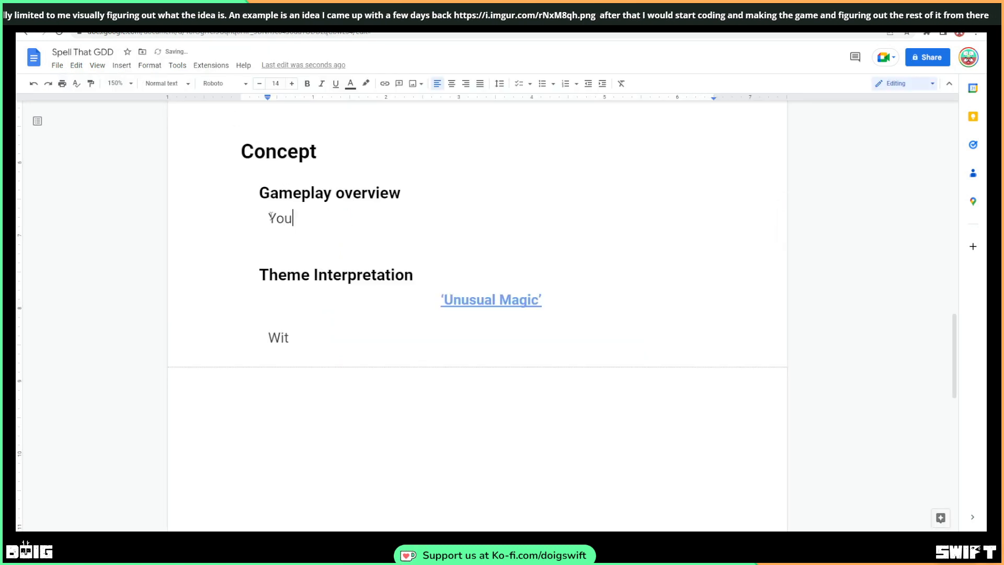
{"action": "type", "text": " play a wizard"}
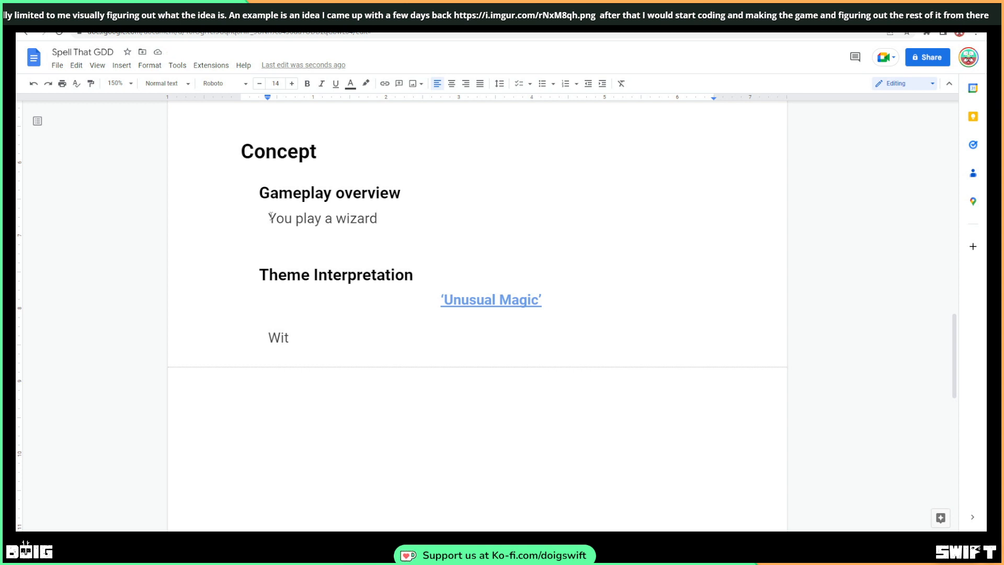
Complete the opening Gameplay overview sentence with "navigating a treacherous dungeon, represented by random tiles."
{"action": "type", "text": "navigarin"}
{"action": "key", "text": "BackSpace"}
{"action": "key", "text": "BackSpace"}
{"action": "key", "text": "BackSpace"}
{"action": "type", "text": "t"}
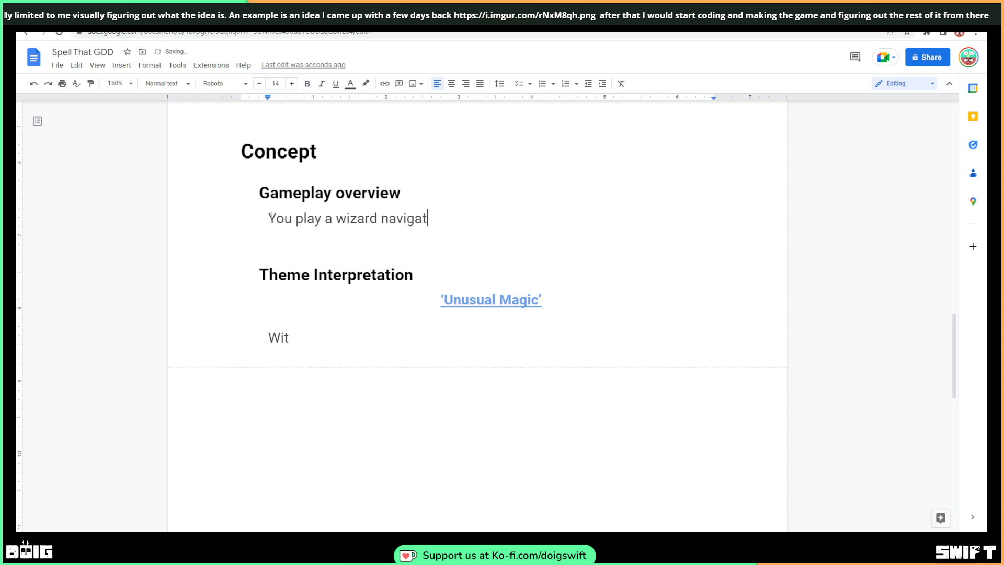
{"action": "type", "text": "ing a treach"}
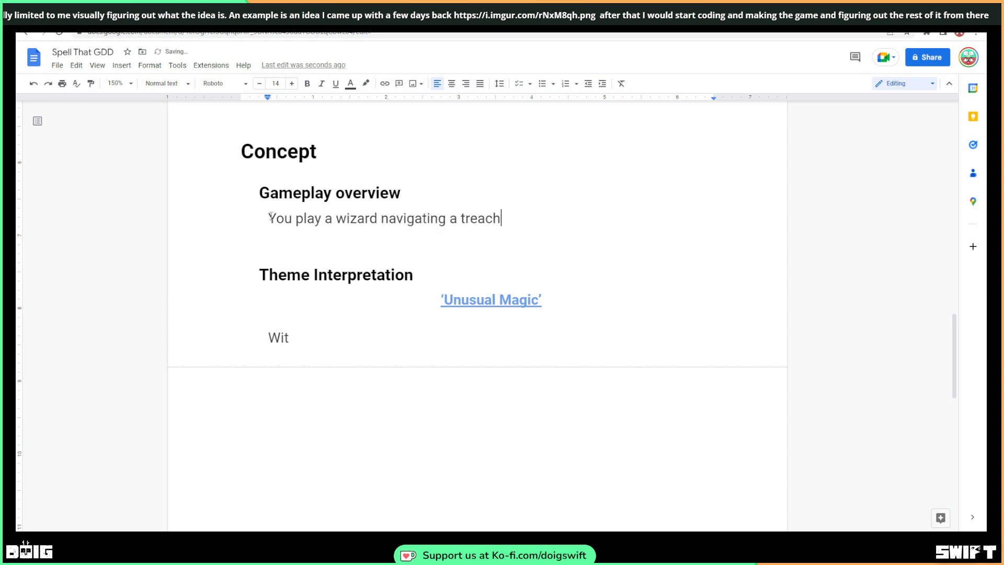
{"action": "type", "text": "erous dungeon"}
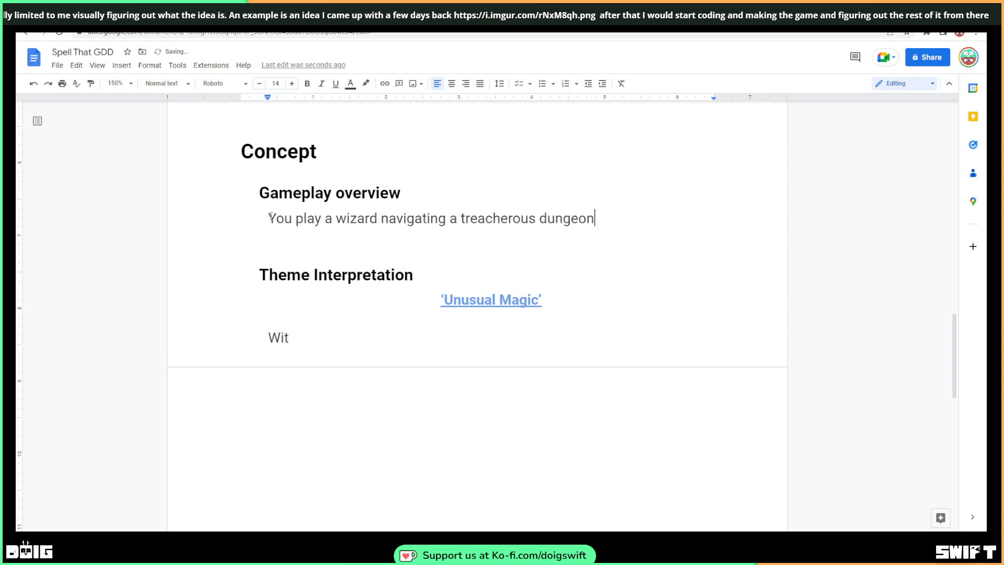
{"action": "type", "text": ","}
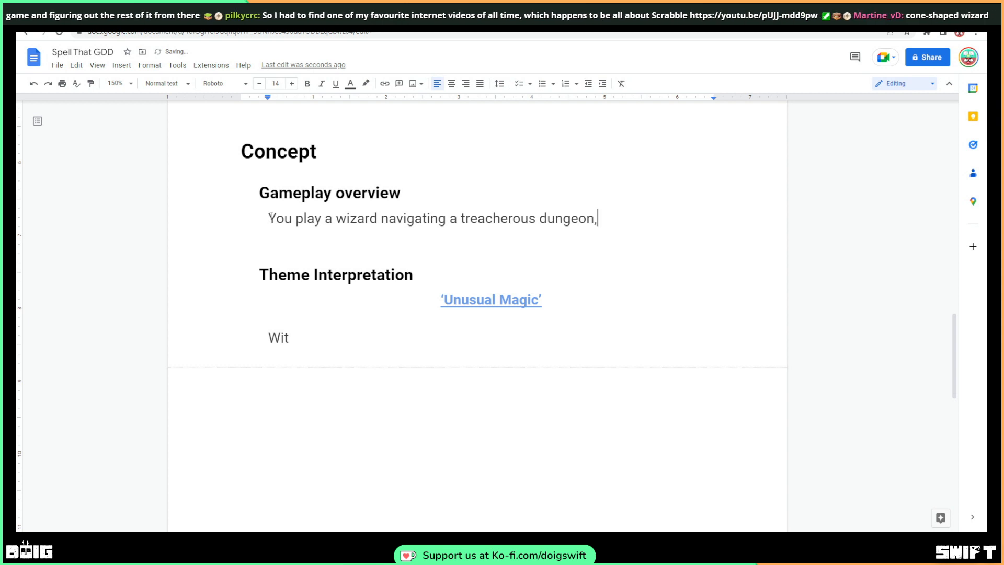
{"action": "type", "text": " represented by"}
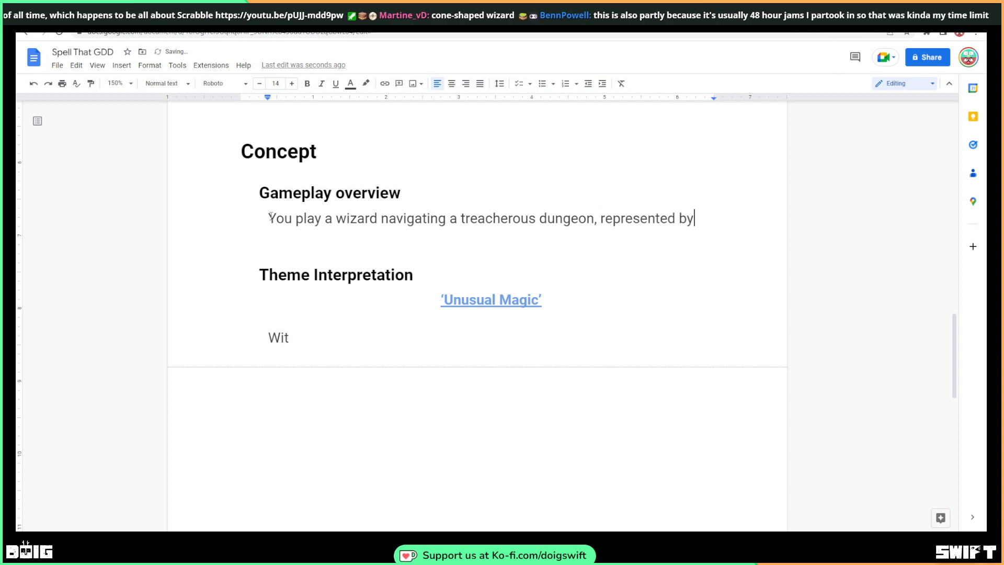
{"action": "type", "text": " random tiles."}
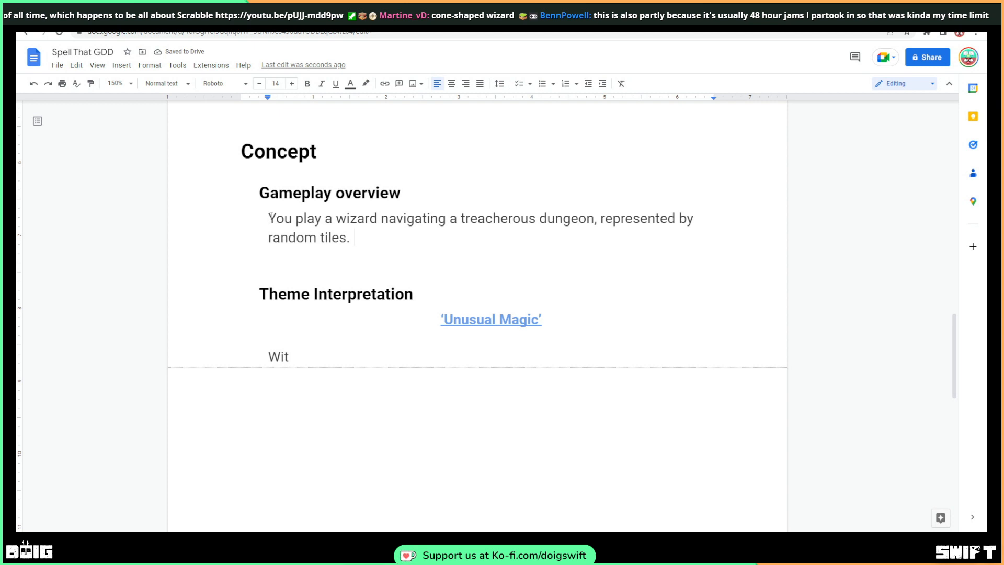
Add "Your aim is to pass through as many of these map tiles as" to the Gameplay overview
{"action": "type", "text": "Your aim to"}
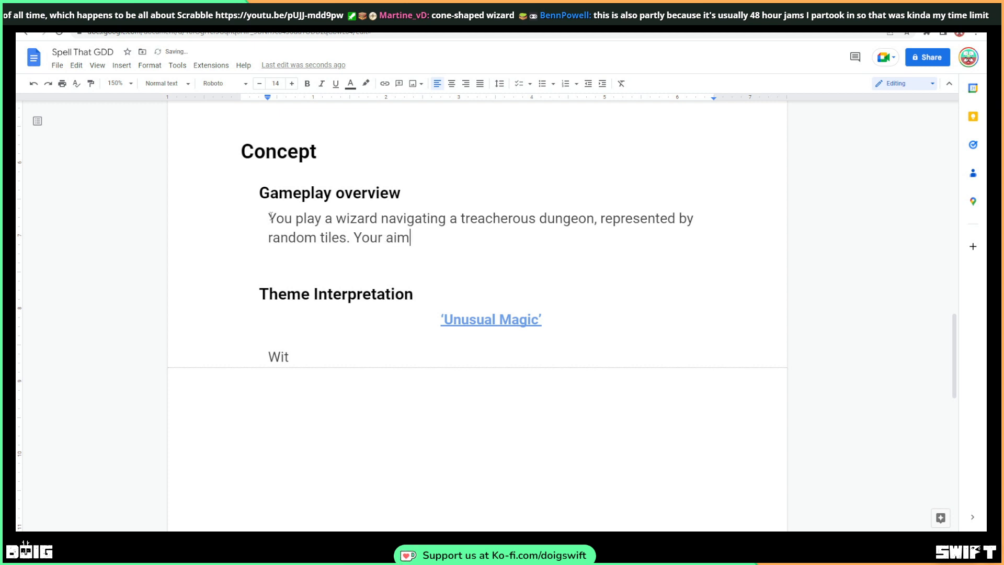
{"action": "key", "text": "BackSpace"}
{"action": "key", "text": "BackSpace"}
{"action": "type", "text": "is to complete"}
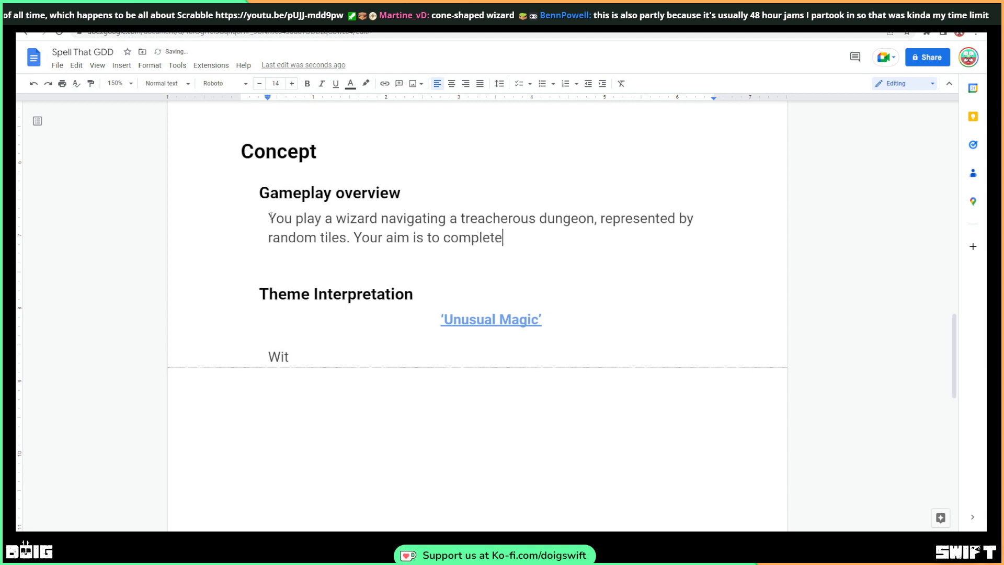
{"action": "key", "text": "BackSpace"}
{"action": "key", "text": "BackSpace"}
{"action": "key", "text": "BackSpace"}
{"action": "key", "text": "BackSpace"}
{"action": "key", "text": "BackSpace"}
{"action": "key", "text": "BackSpace"}
{"action": "type", "text": "pass through"}
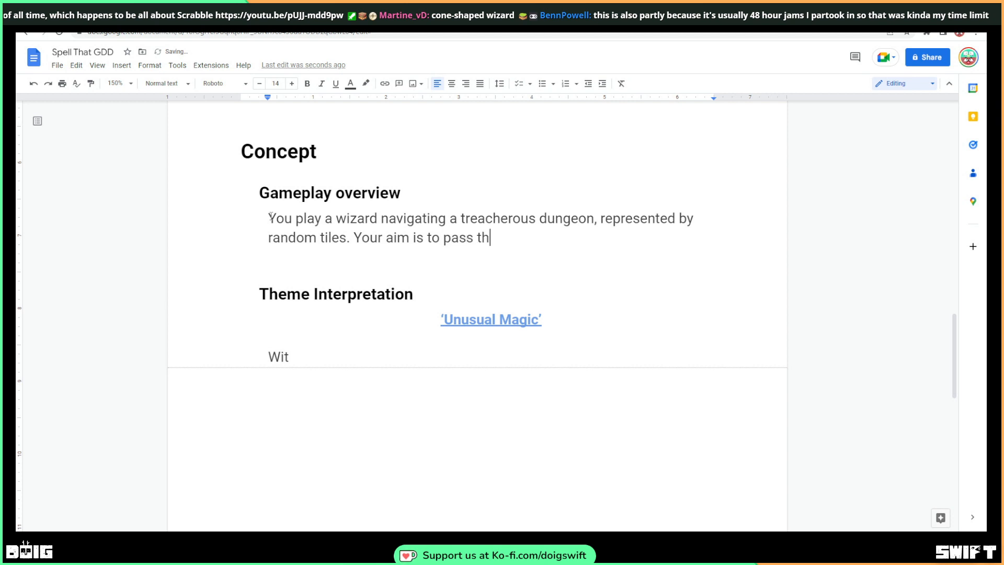
{"action": "type", "text": "man"}
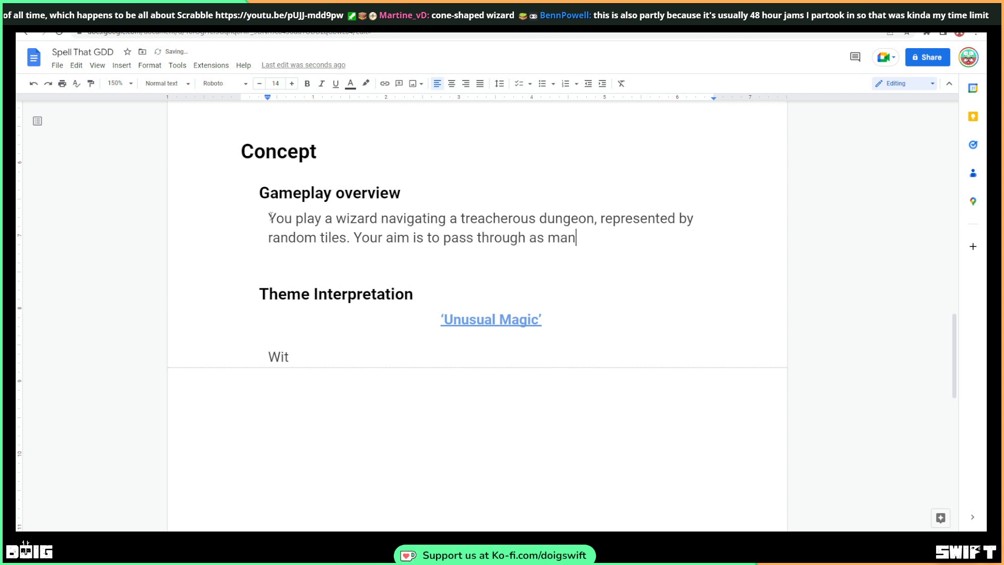
{"action": "type", "text": "y of these mao"}
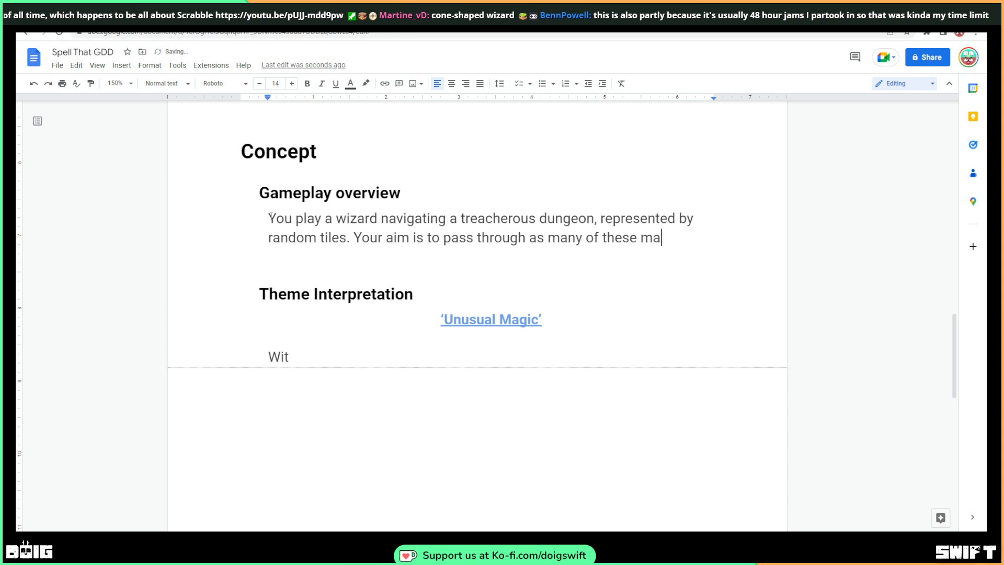
{"action": "key", "text": "BackSpace"}
{"action": "type", "text": "p tiles as "}
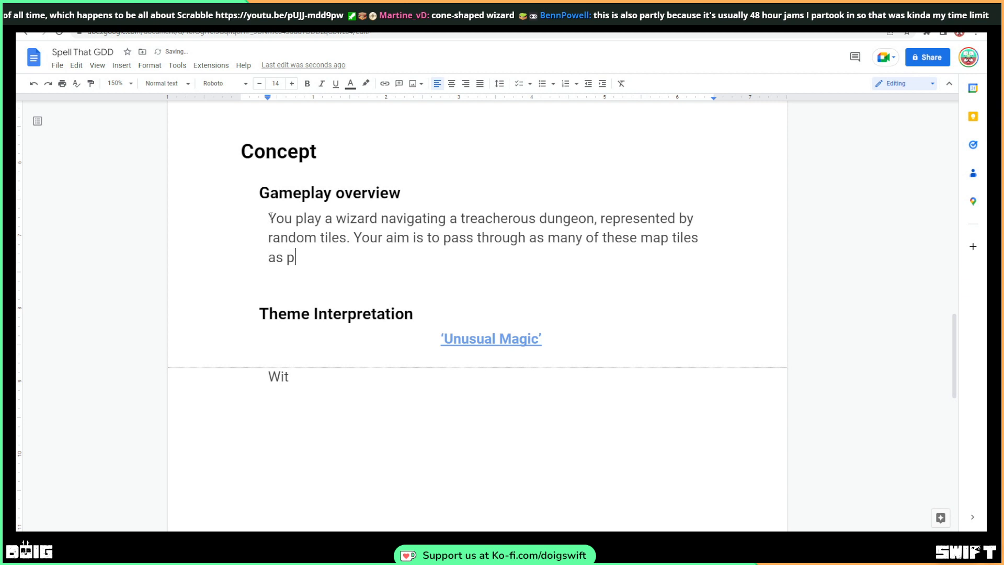
Finish the aim sentence in the Gameplay overview with "possible, while scoring highly with the spells you cast"
{"action": "type", "text": "possible, whi"}
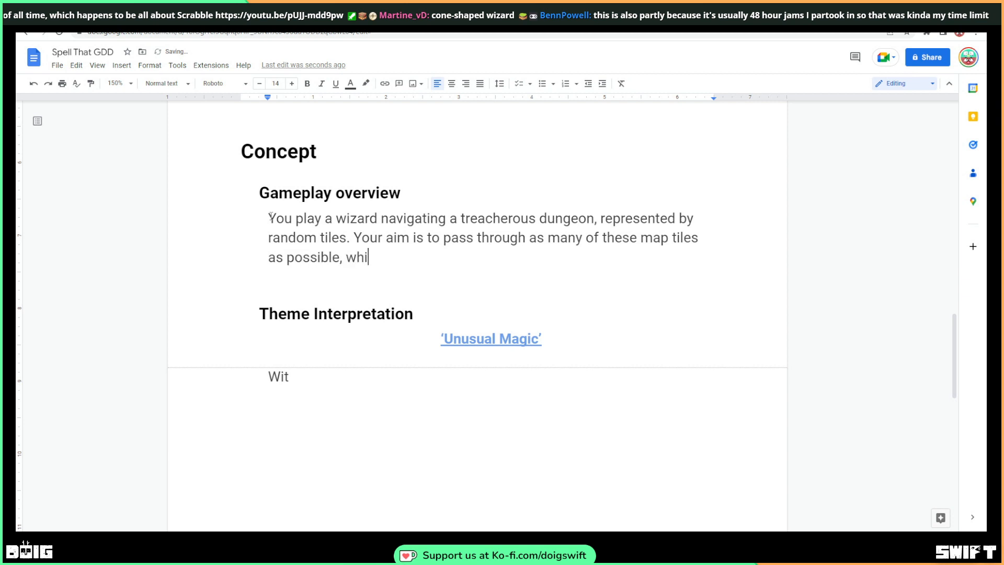
{"action": "type", "text": "le scoring h"}
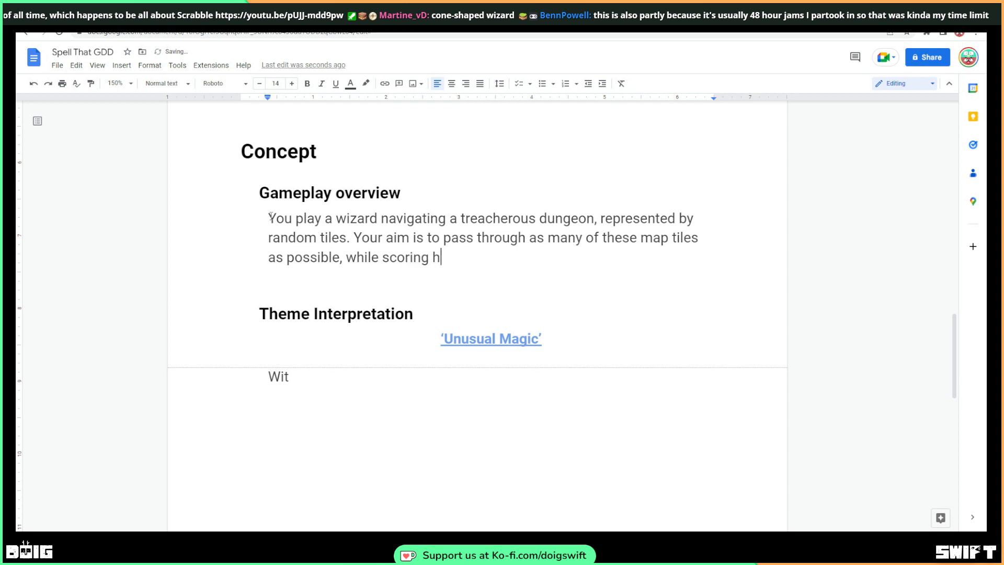
{"action": "type", "text": "ighly with th"}
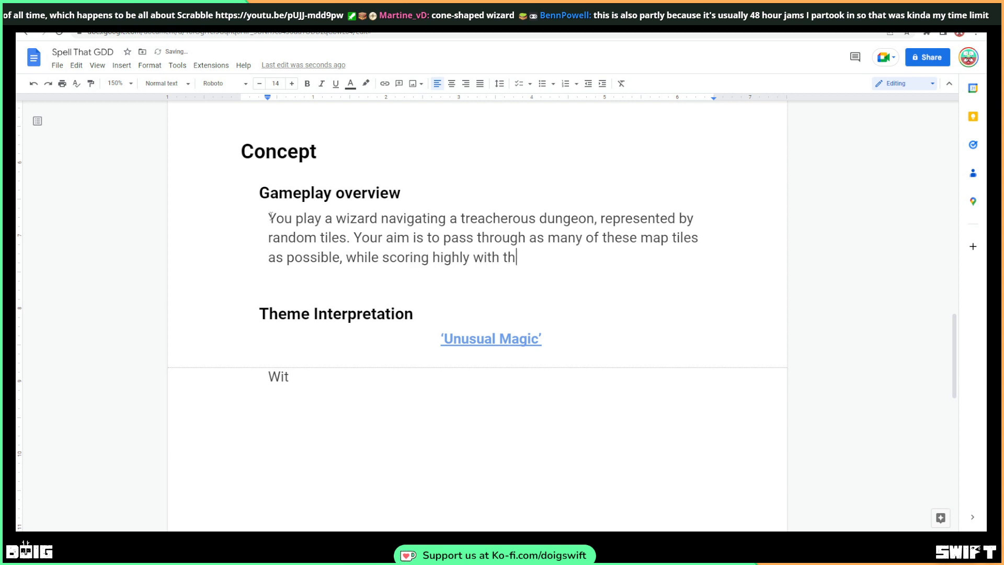
{"action": "type", "text": "e spek"}
{"action": "type", "text": "ls you cas"}
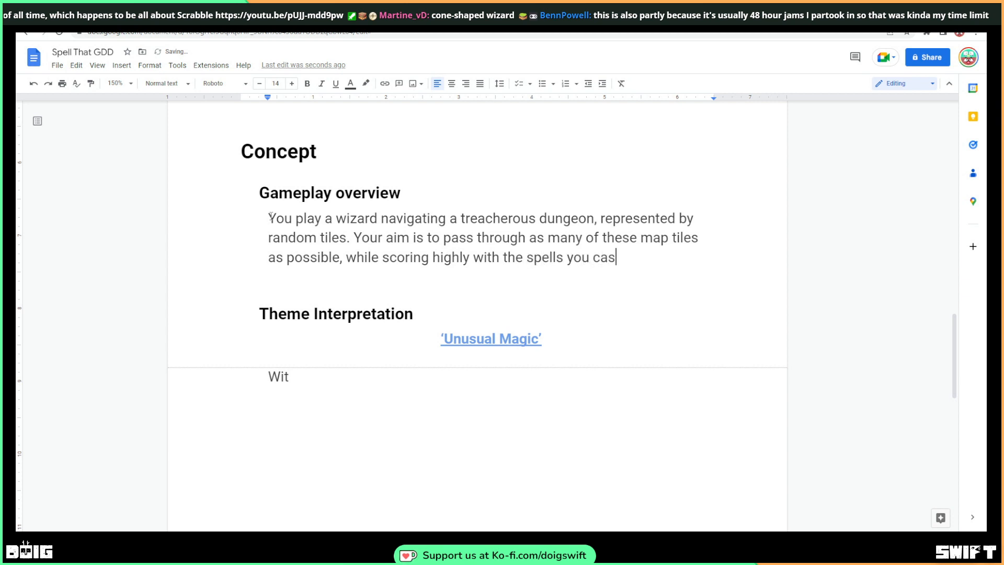
Add the sentence "Spells are cast using a combination of cards and scrabble tiles." to the Gameplay overview
{"action": "type", "text": "t. Spells are cast usom"}
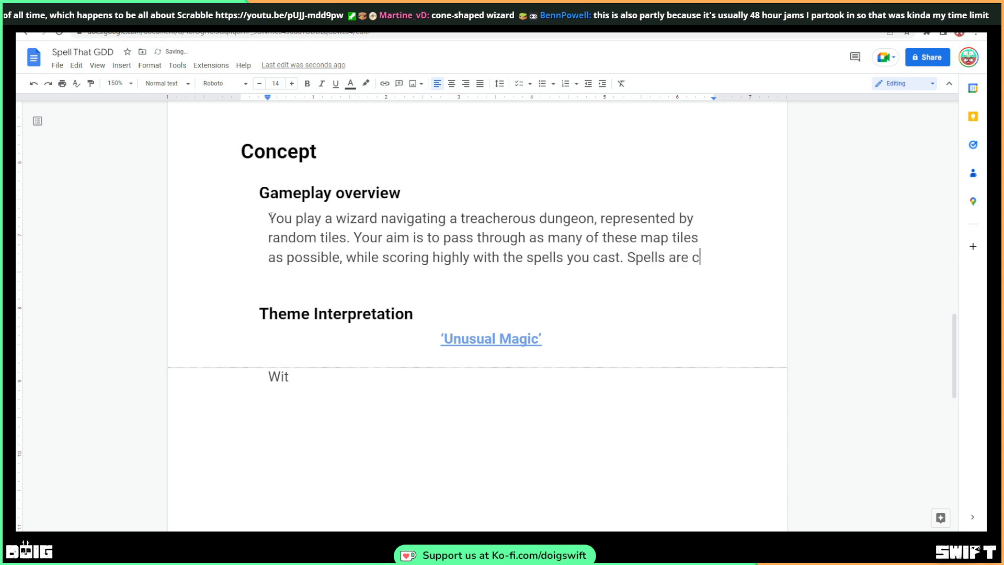
{"action": "key", "text": "BackSpace"}
{"action": "key", "text": "BackSpace"}
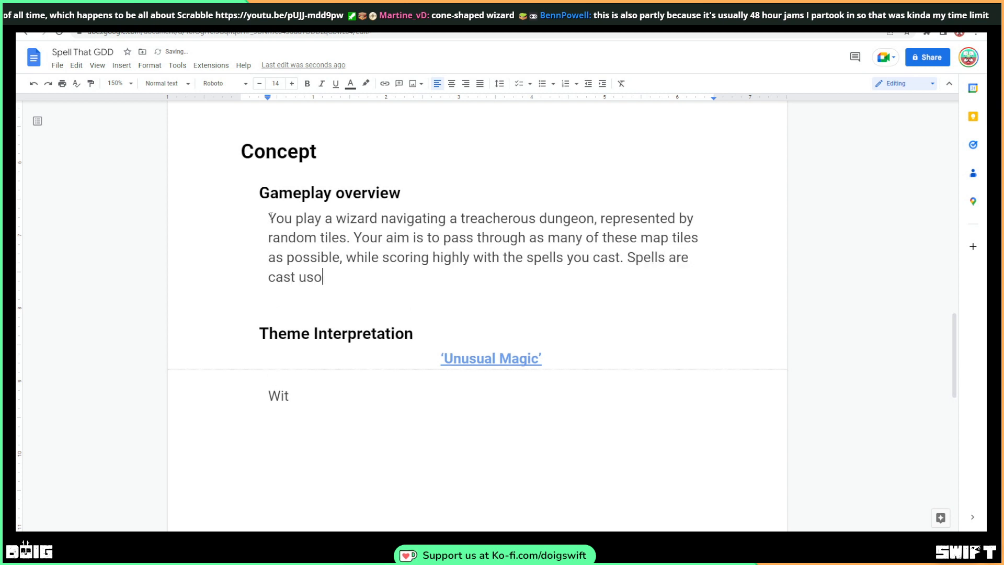
{"action": "type", "text": "ing a combination o"}
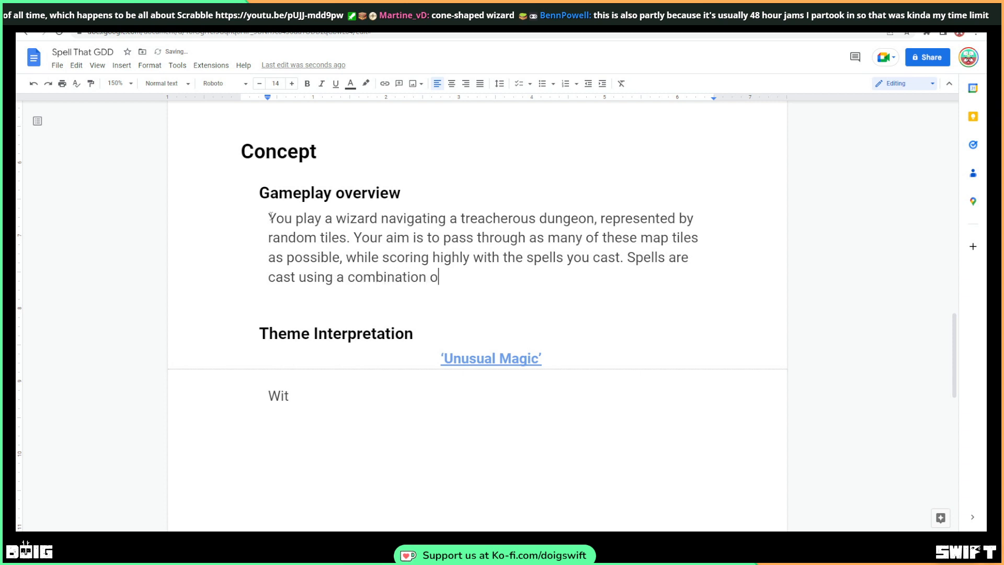
{"action": "type", "text": "f vcards and scrabb"}
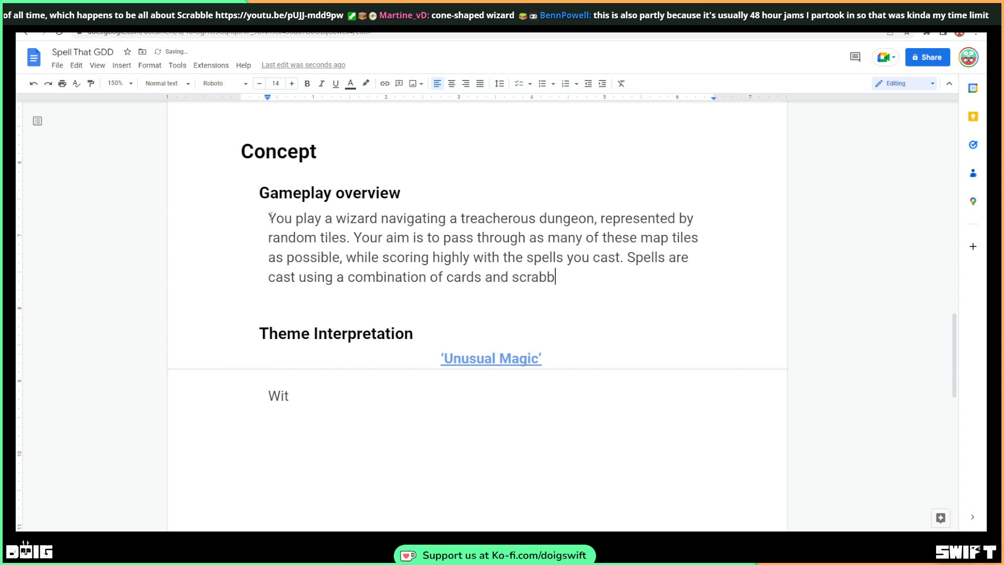
{"action": "type", "text": "le tiles. A"}
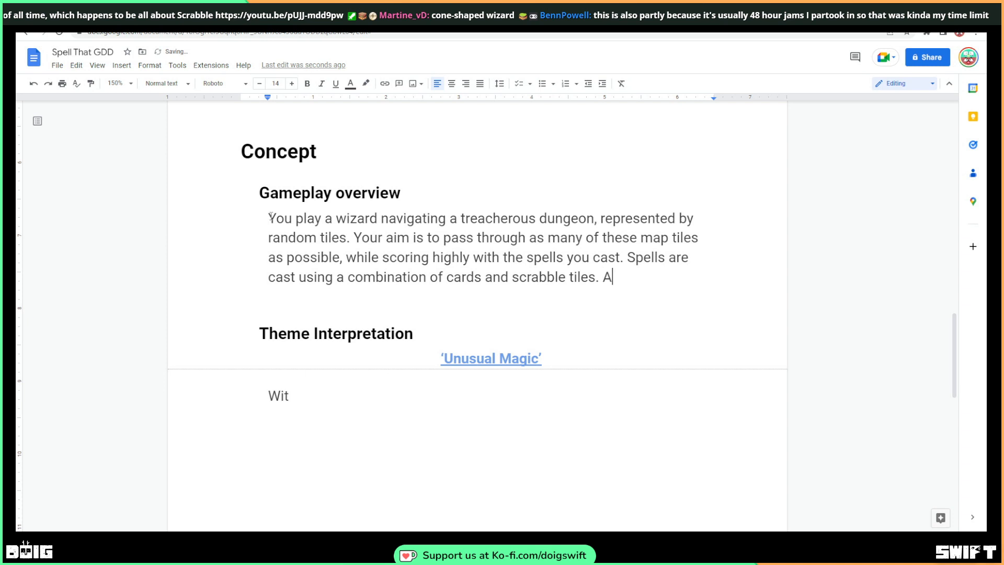
Begin a new Gameplay overview sentence with "The game ends when your party is TPK'd"
{"action": "key", "text": "BackSpace"}
{"action": "type", "text": "The game ends whe"}
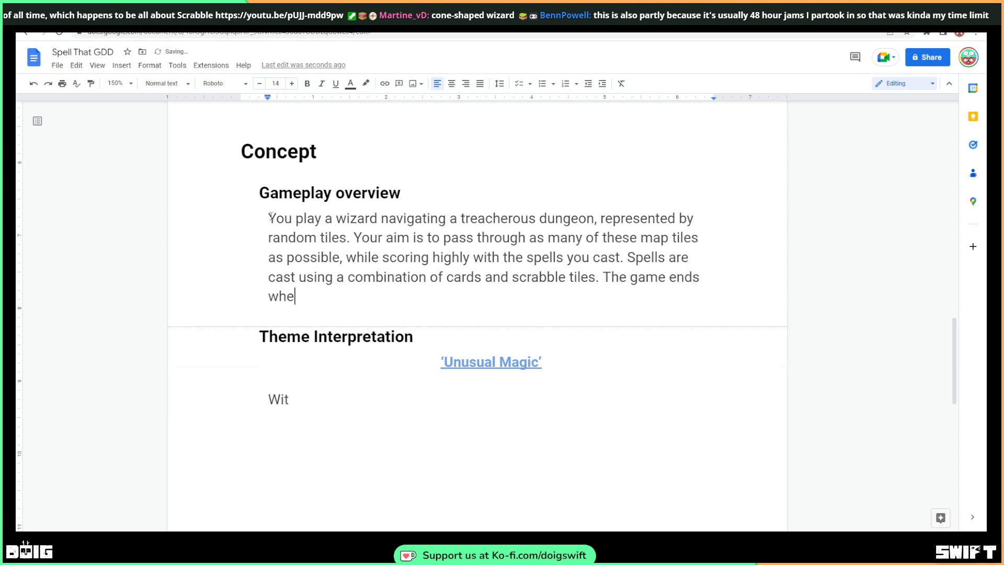
{"action": "type", "text": "n your pary"}
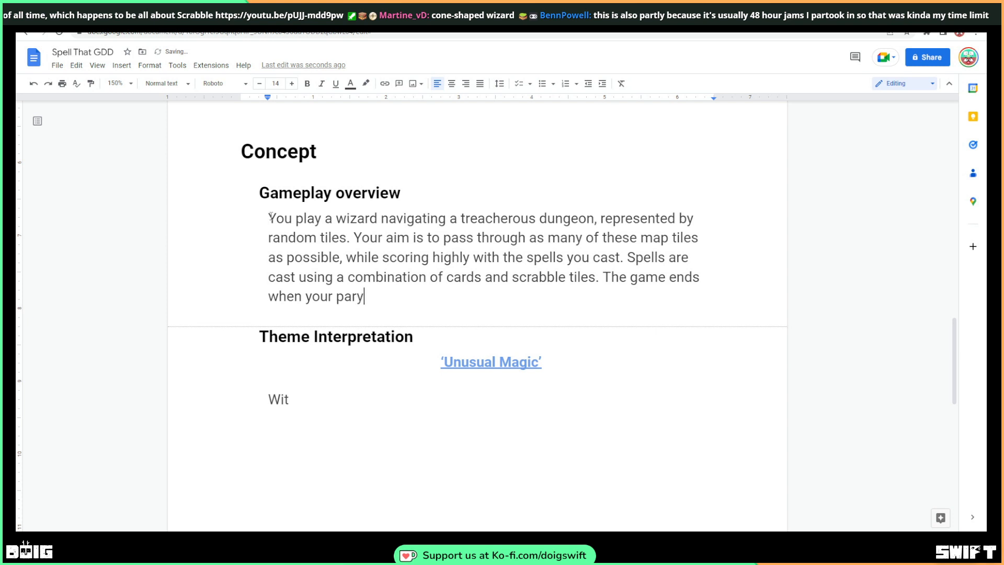
{"action": "key", "text": "BackSpace"}
{"action": "type", "text": "ty is T"}
{"action": "type", "text": "PK'd "}
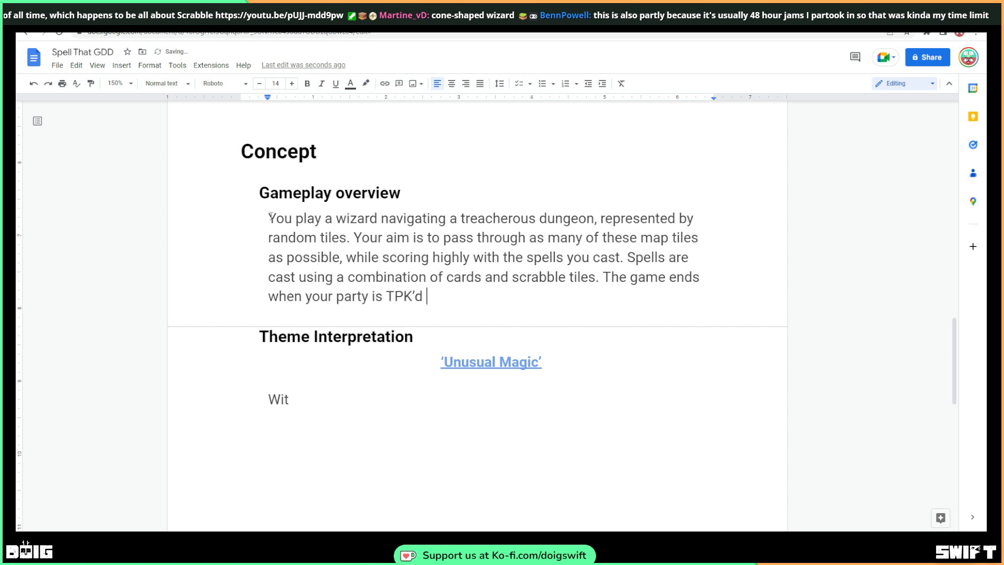
Finish the game-ending sentence in the Gameplay overview with ", and your scores are tallied up."
{"action": "type", "text": " and your scores ar"}
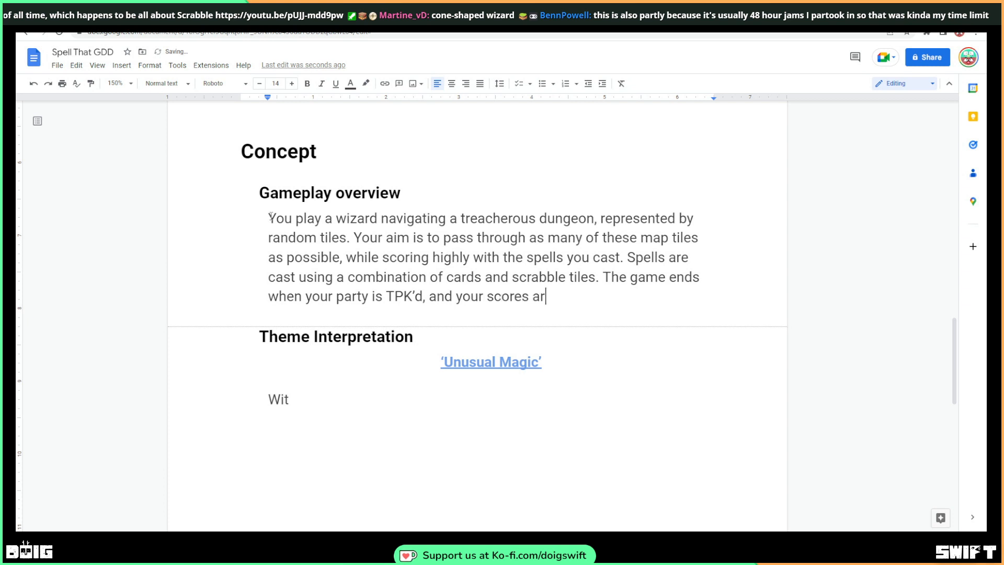
{"action": "type", "text": "e tallue"}
{"action": "key", "text": "BackSpace"}
{"action": "key", "text": "BackSpace"}
{"action": "type", "text": "ied"}
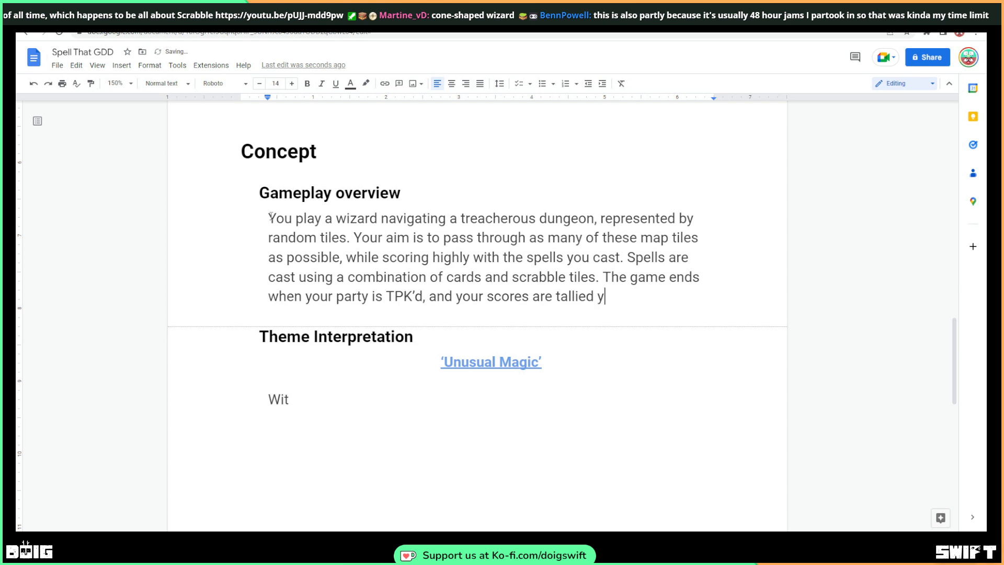
{"action": "type", "text": " up."}
Enlarge and examine the hand-drawn tilt and power sketch in the separate image window, and close it
{"action": "key", "text": "alt+Tab"}
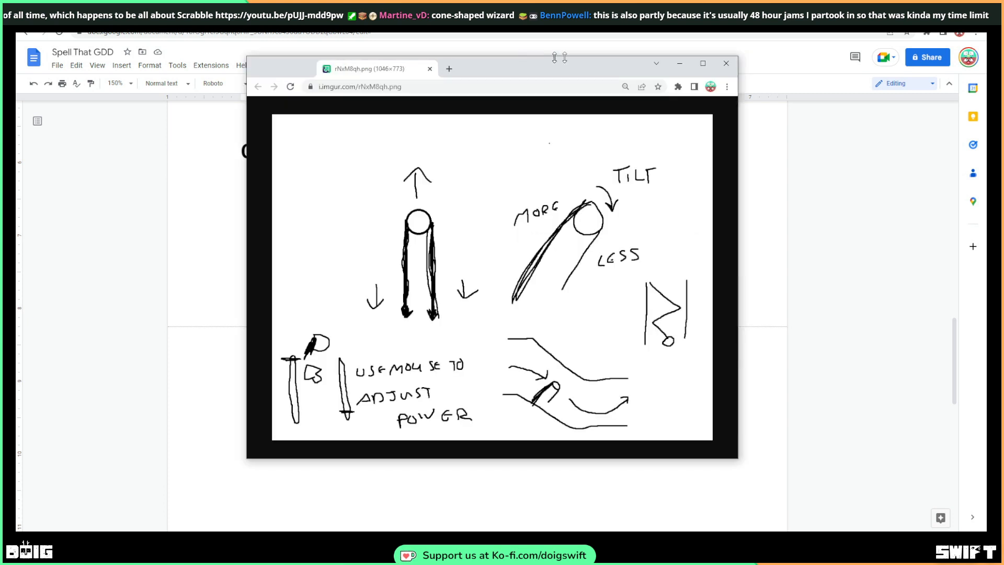
{"action": "left_click", "coordinate": [701, 63]}
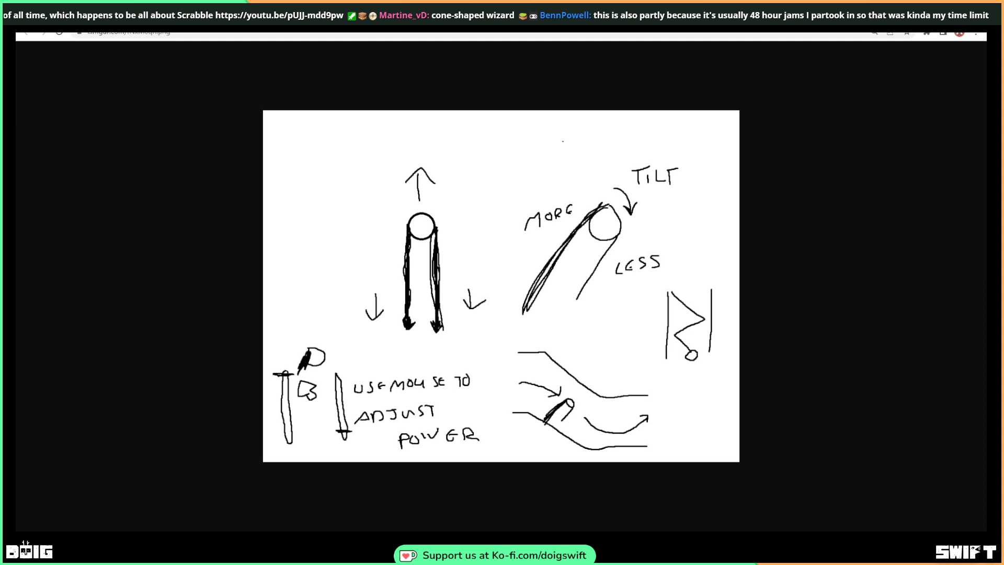
{"action": "left_click_drag", "start_coordinate": [617, 18], "coordinate": [541, 75]}
{"action": "left_click", "coordinate": [771, 64]}
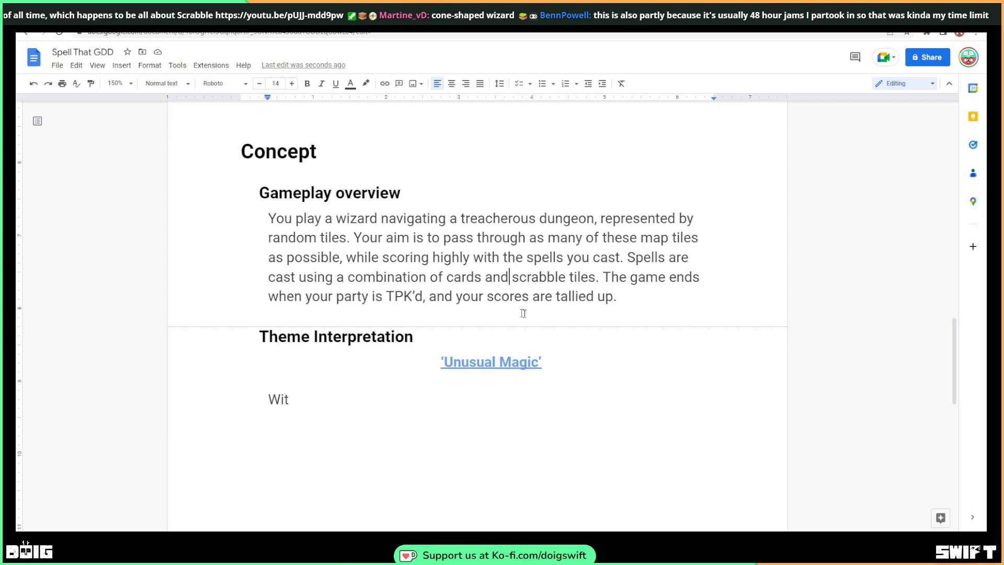
Remove the unfinished word "Wit" beneath the 'Unusual Magic' theme line
{"action": "scroll", "coordinate": [522, 314], "scroll_direction": "down", "scroll_amount": 1}
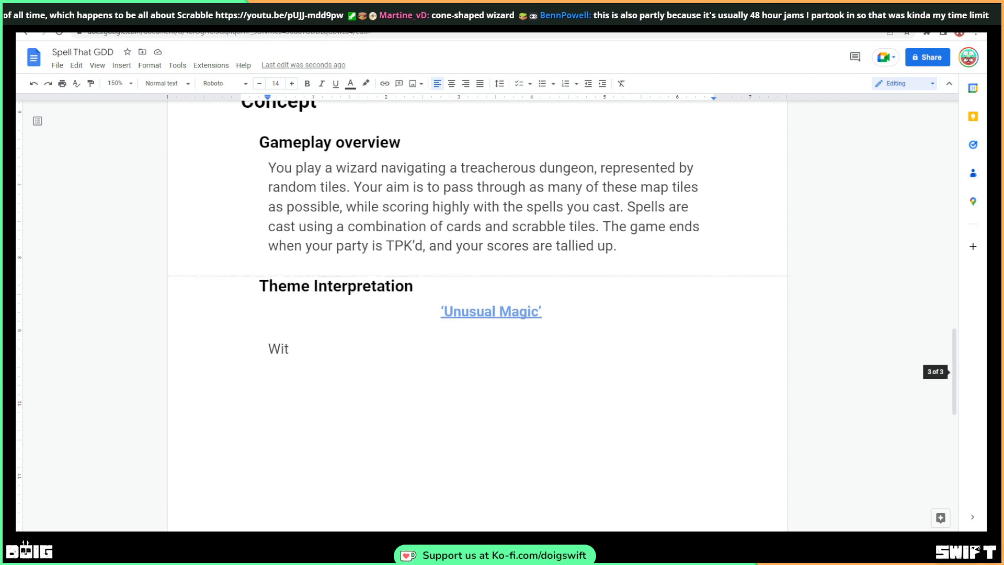
{"action": "left_click", "coordinate": [312, 359]}
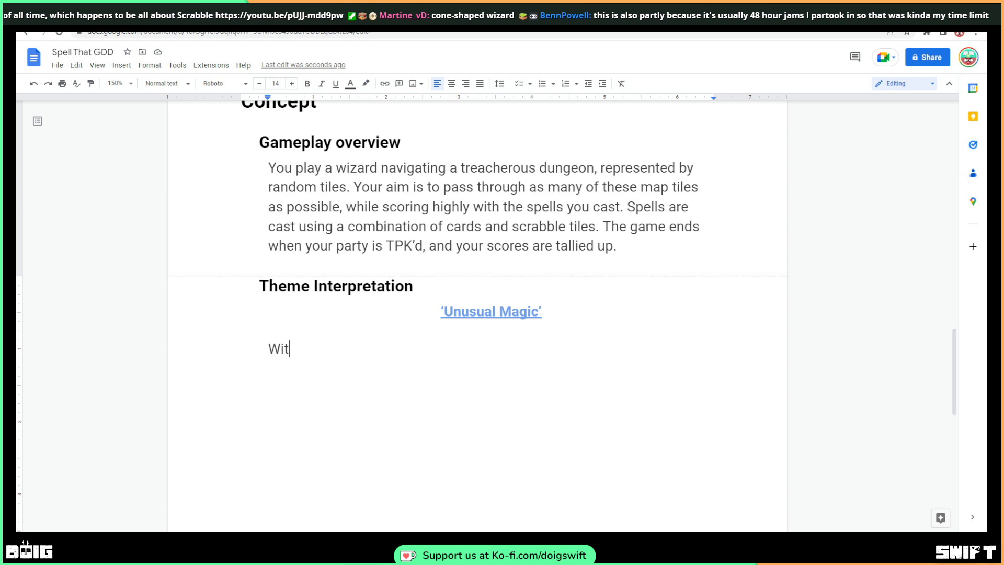
{"action": "key", "text": "BackSpace"}
{"action": "key", "text": "BackSpace"}
{"action": "key", "text": "BackSpace"}
{"action": "type", "text": "Every spell"}
{"action": "key", "text": "BackSpace"}
{"action": "key", "text": "BackSpace"}
{"action": "key", "text": "BackSpace"}
{"action": "key", "text": "BackSpace"}
{"action": "key", "text": "BackSpace"}
{"action": "key", "text": "BackSpace"}
{"action": "key", "text": "BackSpace"}
{"action": "key", "text": "BackSpace"}
{"action": "key", "text": "BackSpace"}
Write "I mean, you're casting Cone of Goats. That's pretty weird, dude." as the Theme Interpretation text
{"action": "type", "text": "I mean, you're c"}
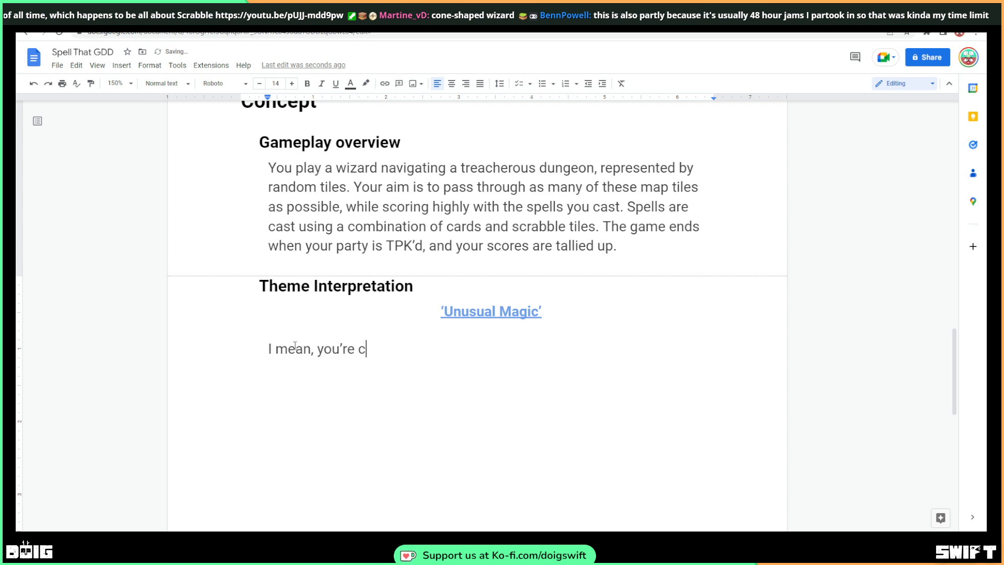
{"action": "type", "text": "asting Cone of Goats. T"}
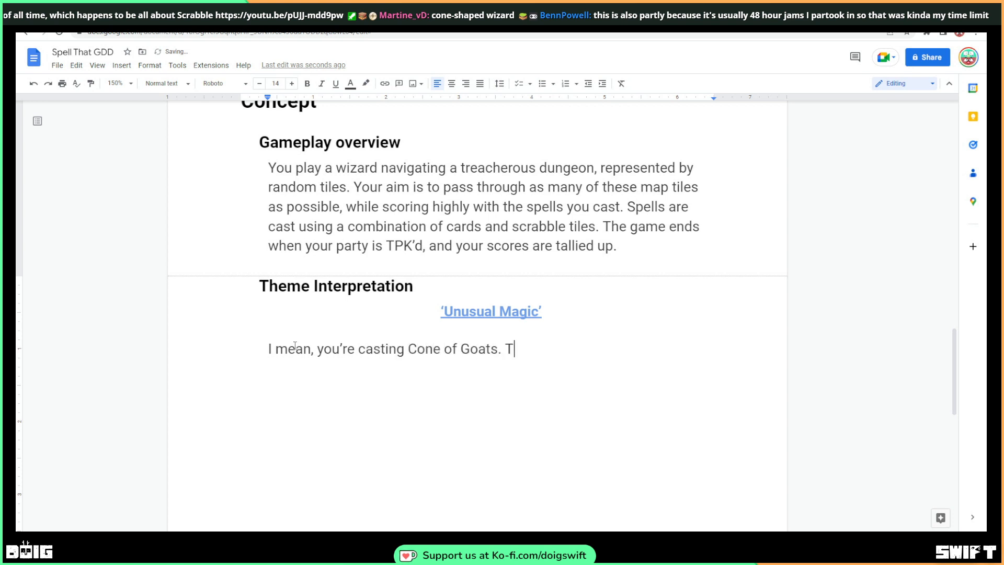
{"action": "type", "text": "a"}
{"action": "key", "text": "BackSpace"}
{"action": "type", "text": "hat's prettt"}
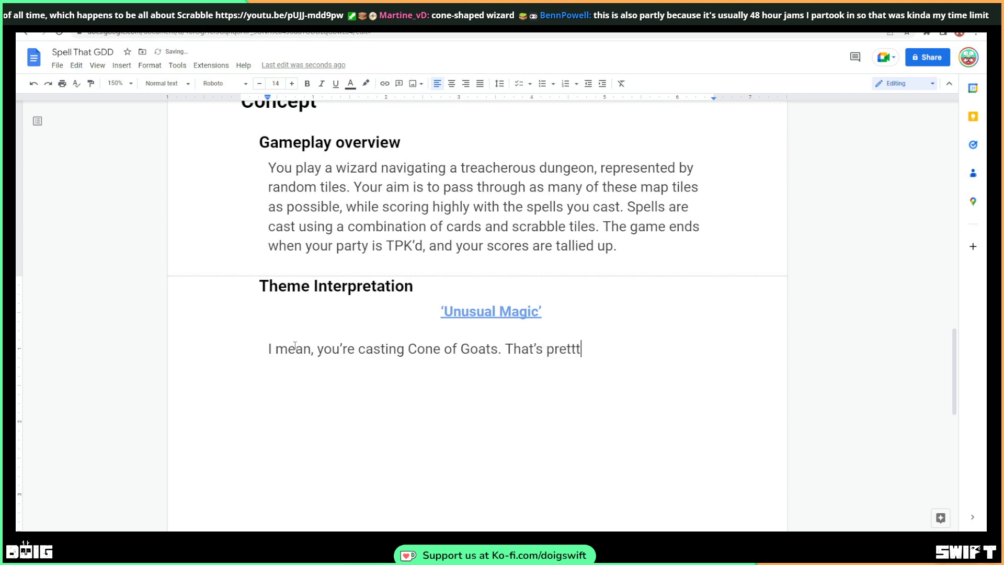
{"action": "key", "text": "BackSpace"}
{"action": "type", "text": "y weird, dude."}
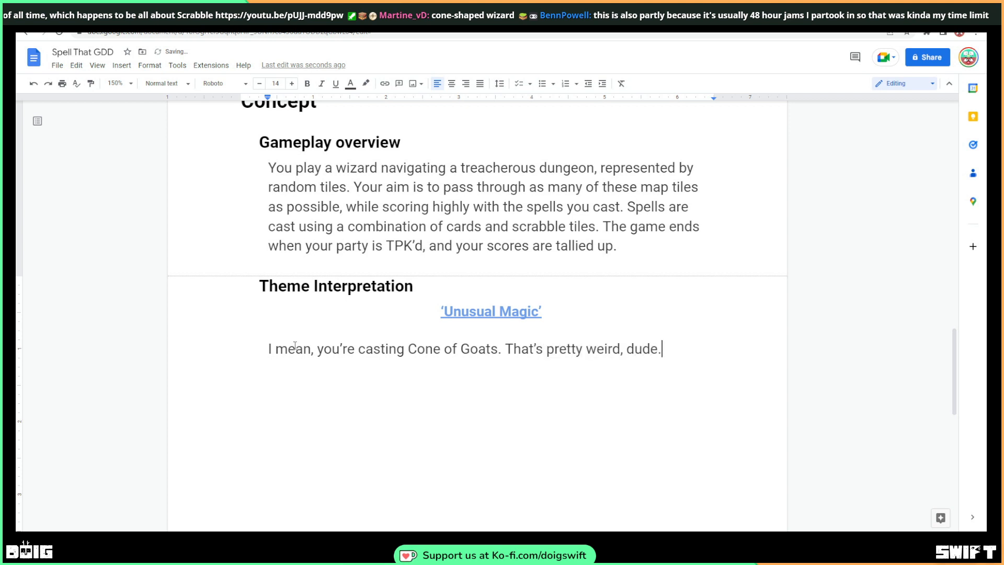
Review the contents outline and the sections written so far to find which section still has to be added
{"action": "scroll", "coordinate": [322, 298], "scroll_direction": "down", "scroll_amount": 4}
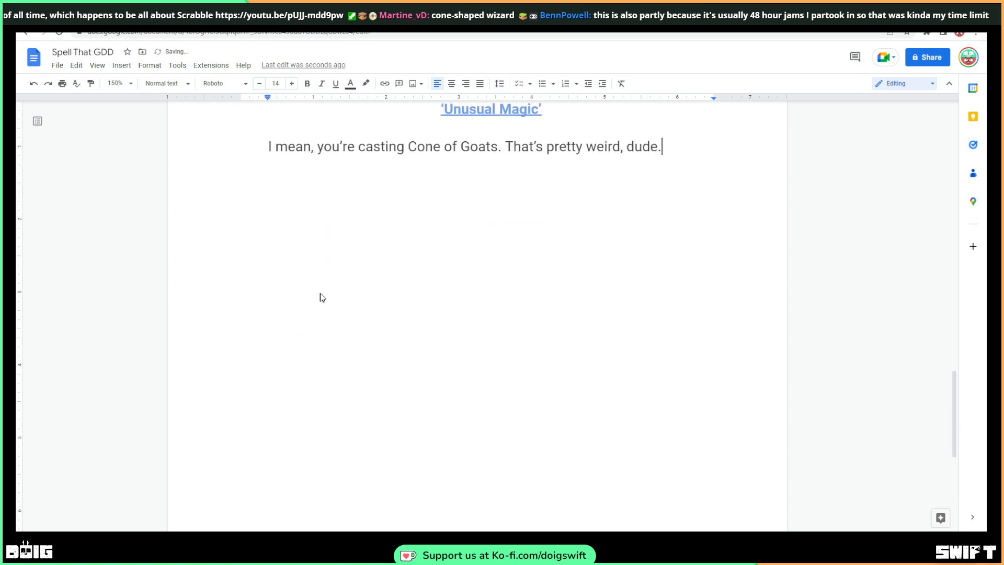
{"action": "scroll", "coordinate": [322, 298], "scroll_direction": "down", "scroll_amount": 2}
{"action": "scroll", "coordinate": [336, 287], "scroll_direction": "up", "scroll_amount": 7}
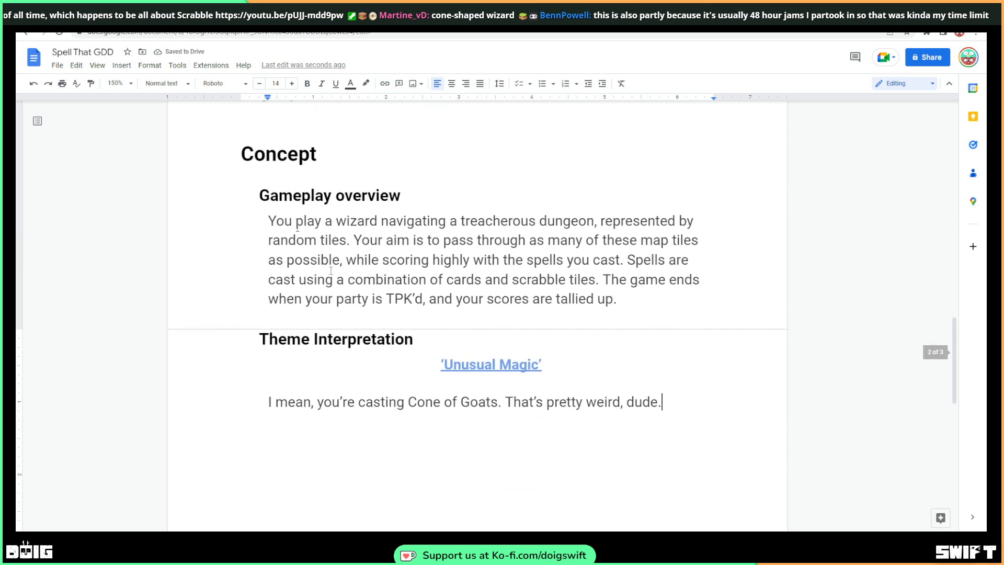
{"action": "scroll", "coordinate": [269, 130], "scroll_direction": "up", "scroll_amount": 10}
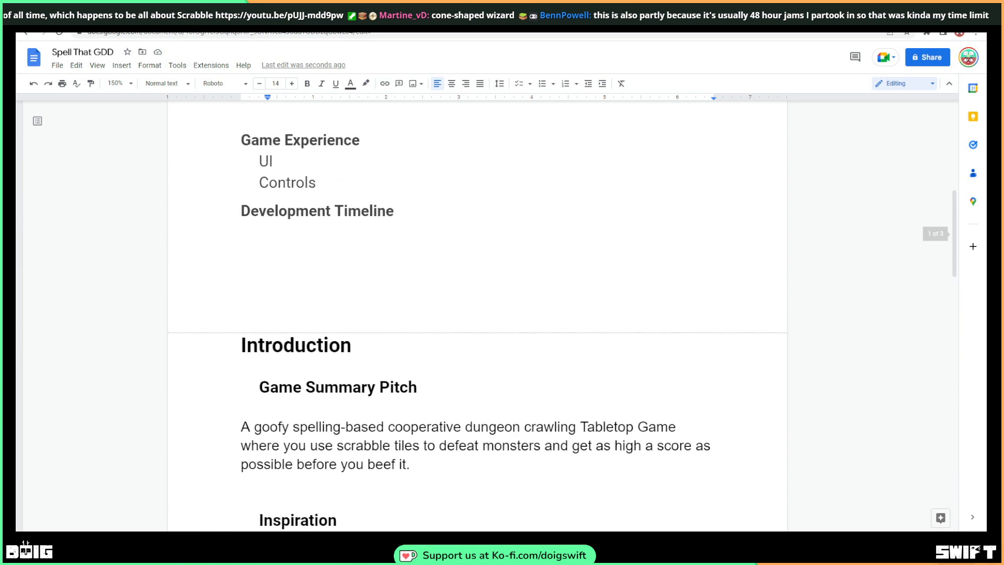
{"action": "scroll", "coordinate": [477, 314], "scroll_direction": "down", "scroll_amount": 2}
{"action": "scroll", "coordinate": [477, 314], "scroll_direction": "up", "scroll_amount": 7}
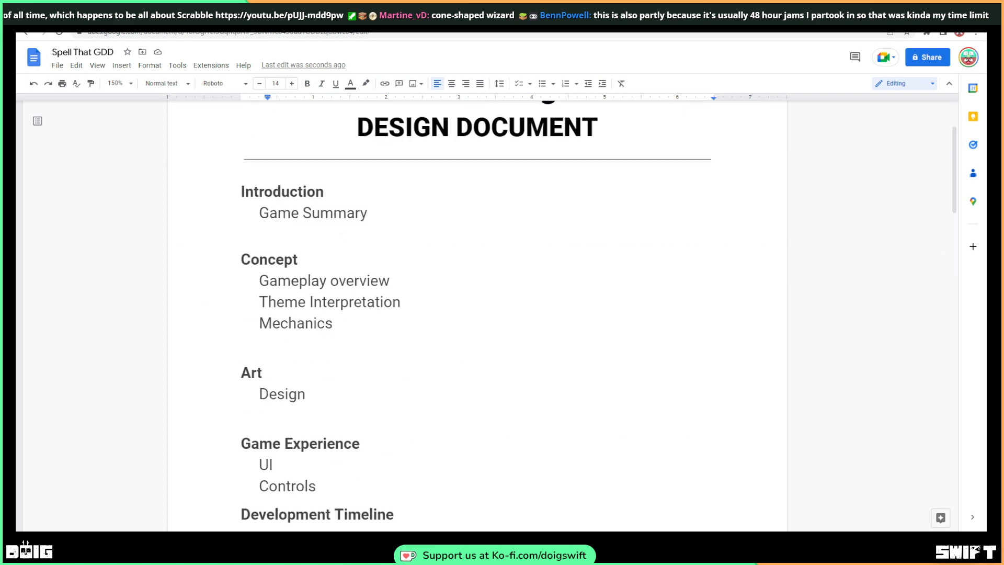
{"action": "scroll", "coordinate": [308, 312], "scroll_direction": "down", "scroll_amount": 20}
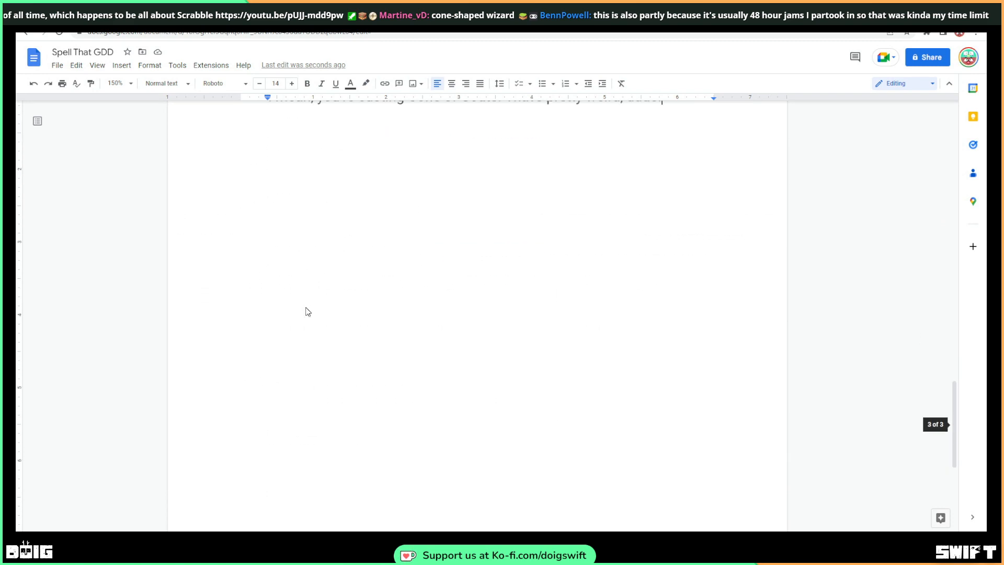
{"action": "scroll", "coordinate": [307, 312], "scroll_direction": "up", "scroll_amount": 5}
{"action": "scroll", "coordinate": [308, 309], "scroll_direction": "down", "scroll_amount": 4}
Copy the "Primary Mechanics" heading from the Mass Flux document and add it below the Theme Interpretation text in Spell That GDD
{"action": "left_click", "coordinate": [181, 17]}
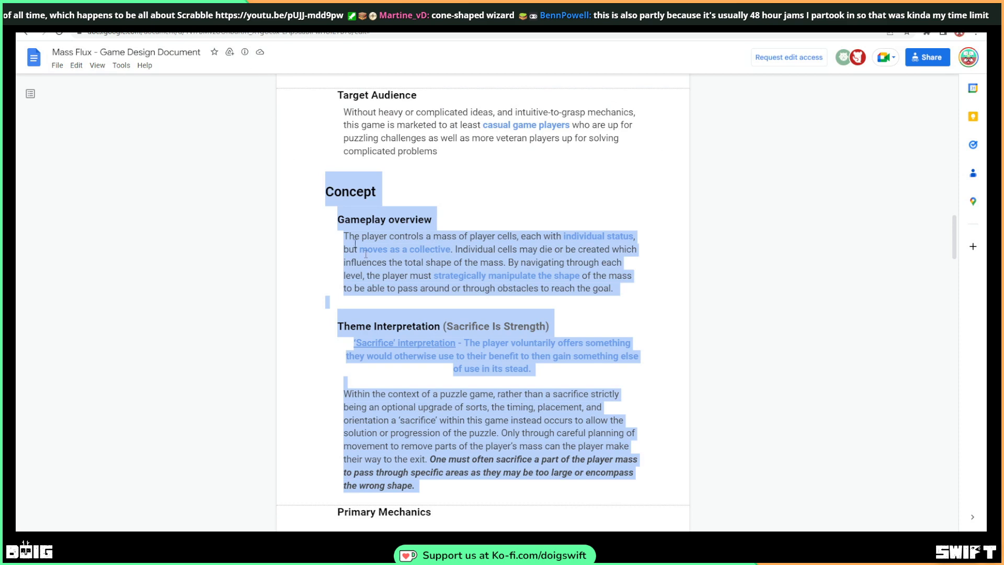
{"action": "scroll", "coordinate": [365, 253], "scroll_direction": "down", "scroll_amount": 7}
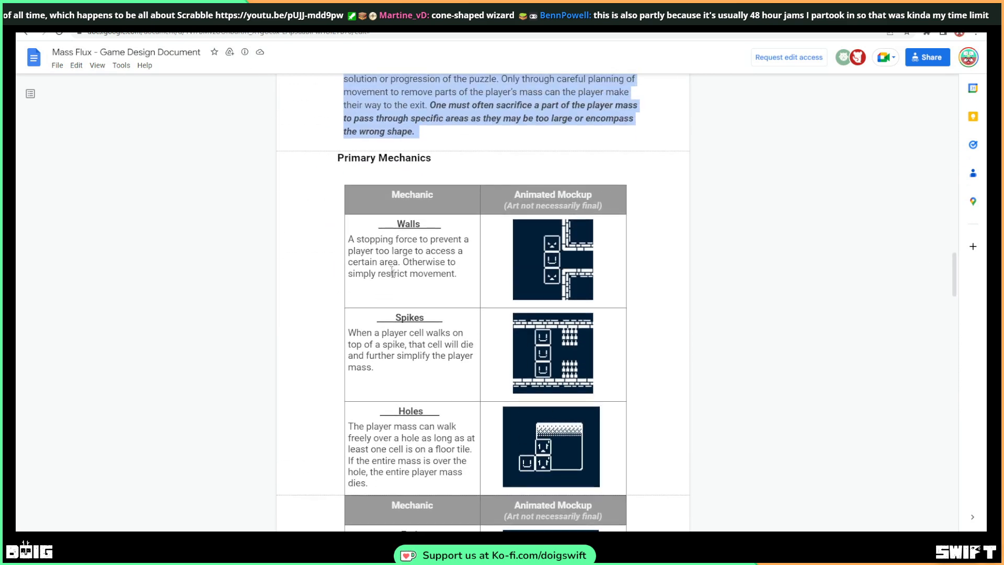
{"action": "left_click_drag", "start_coordinate": [337, 159], "coordinate": [431, 160]}
{"action": "key", "text": "ctrl+c"}
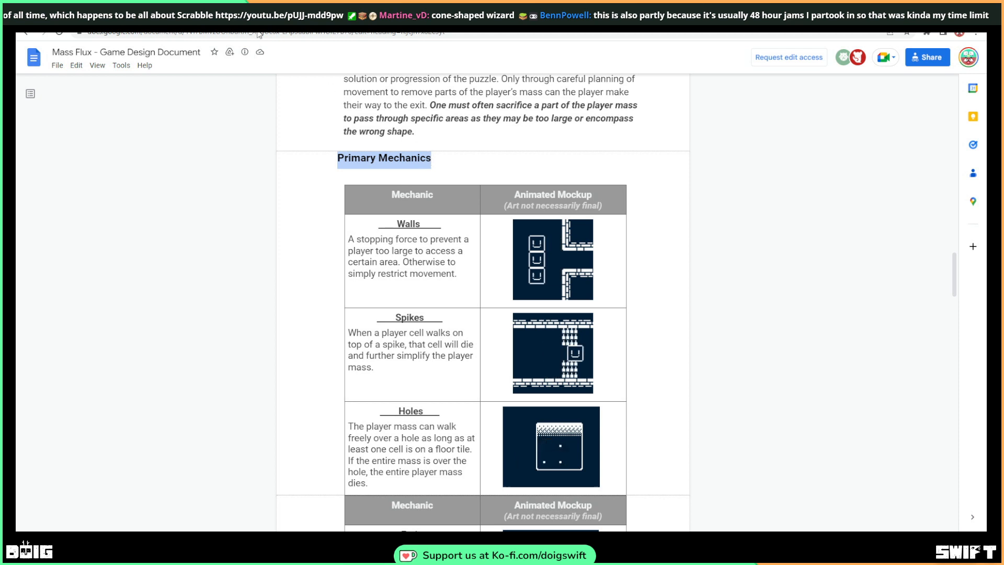
{"action": "left_click", "coordinate": [238, 16]}
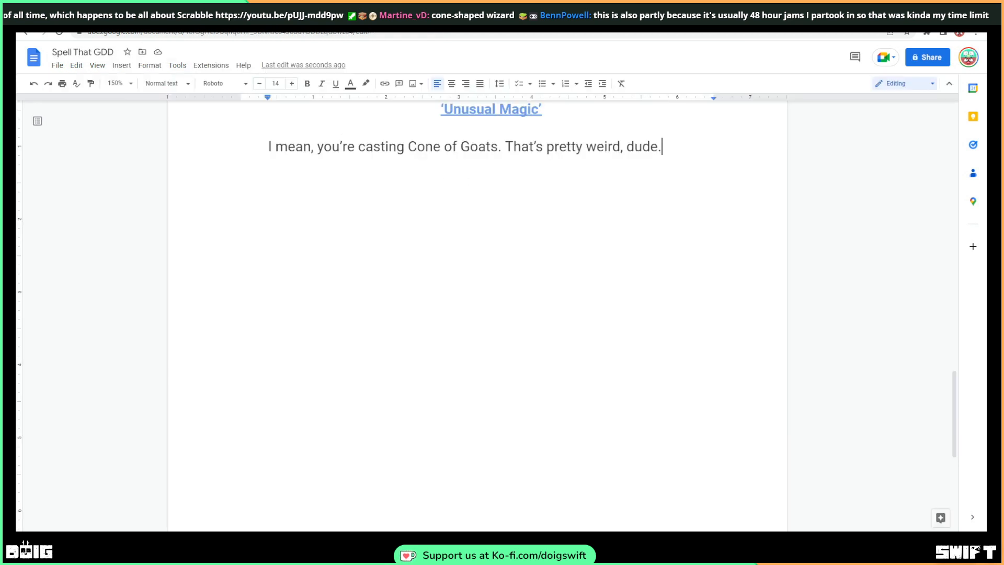
{"action": "key", "text": "Return"}
{"action": "key", "text": "ctrl+v"}
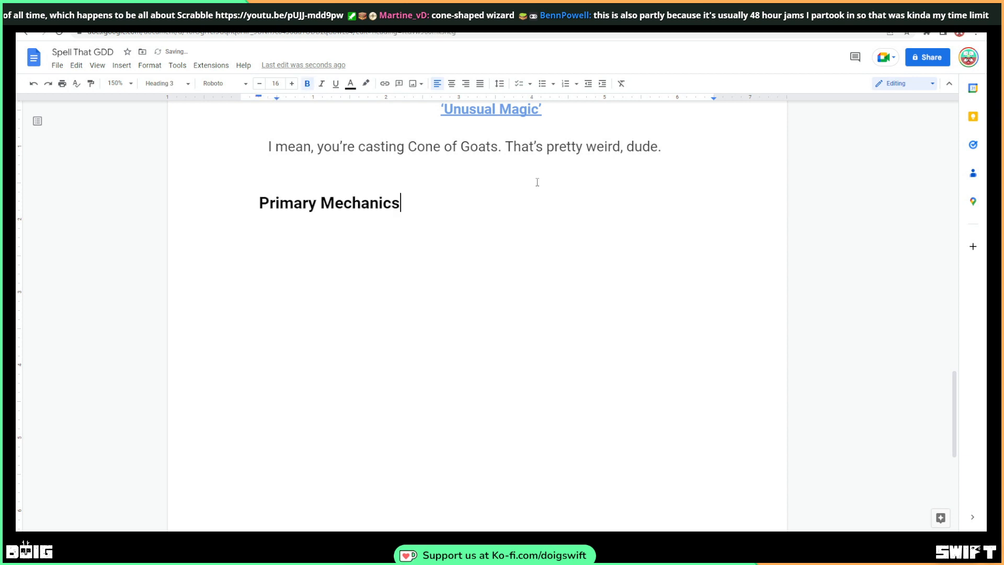
Shorten the "Primary Mechanics" heading to "Mechanics" and tidy the line below it
{"action": "scroll", "coordinate": [537, 182], "scroll_direction": "up", "scroll_amount": 5}
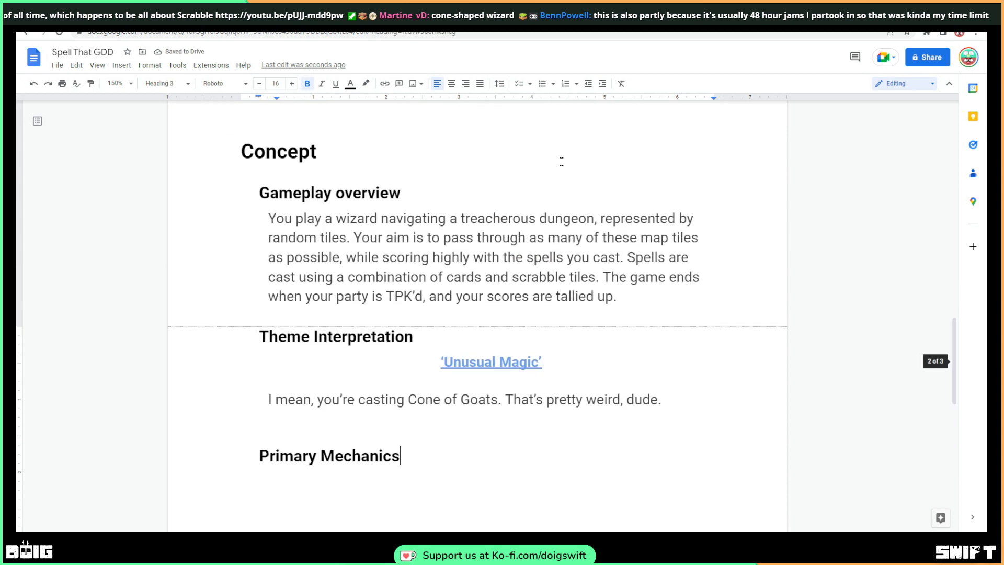
{"action": "scroll", "coordinate": [559, 176], "scroll_direction": "down", "scroll_amount": 3}
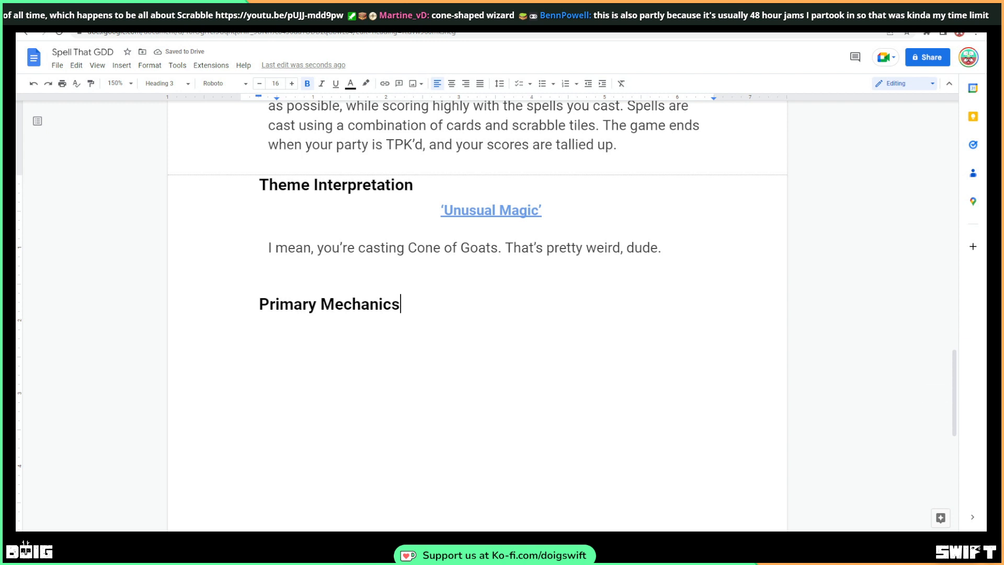
{"action": "left_click_drag", "start_coordinate": [320, 305], "coordinate": [259, 308]}
{"action": "key", "text": "BackSpace"}
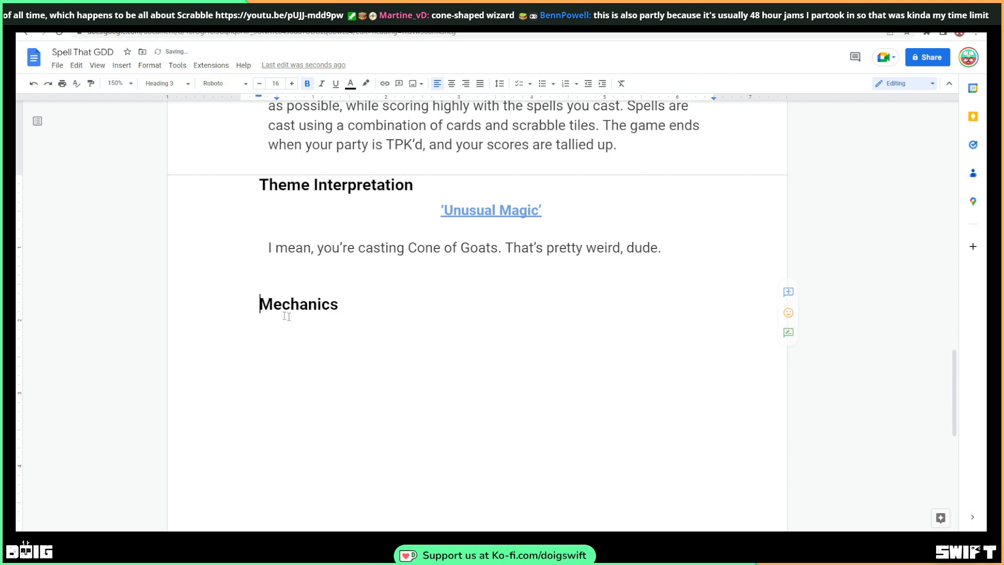
{"action": "left_click", "coordinate": [341, 333]}
{"action": "key", "text": "BackSpace"}
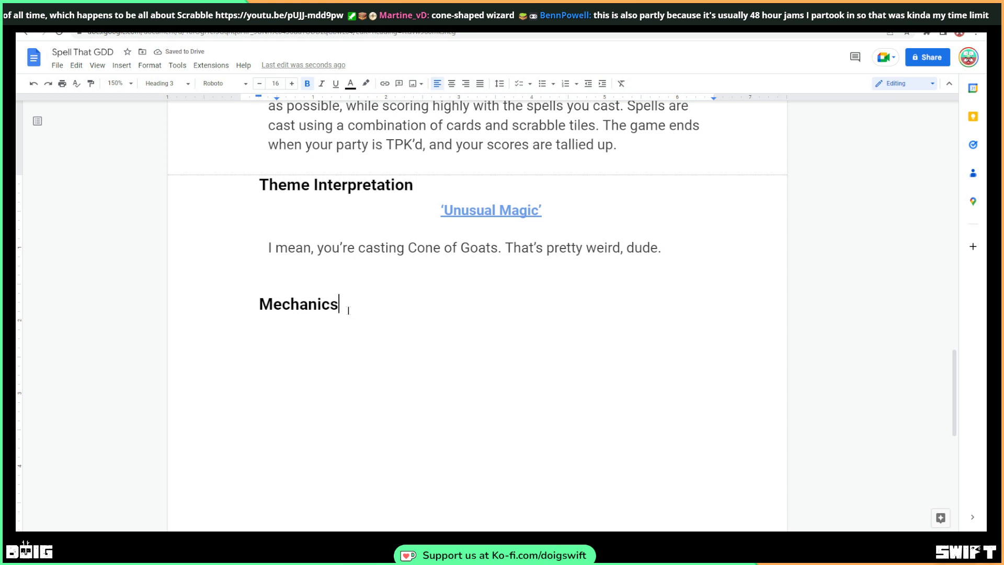
{"action": "scroll", "coordinate": [350, 312], "scroll_direction": "up", "scroll_amount": 5}
{"action": "scroll", "coordinate": [347, 287], "scroll_direction": "up", "scroll_amount": 1}
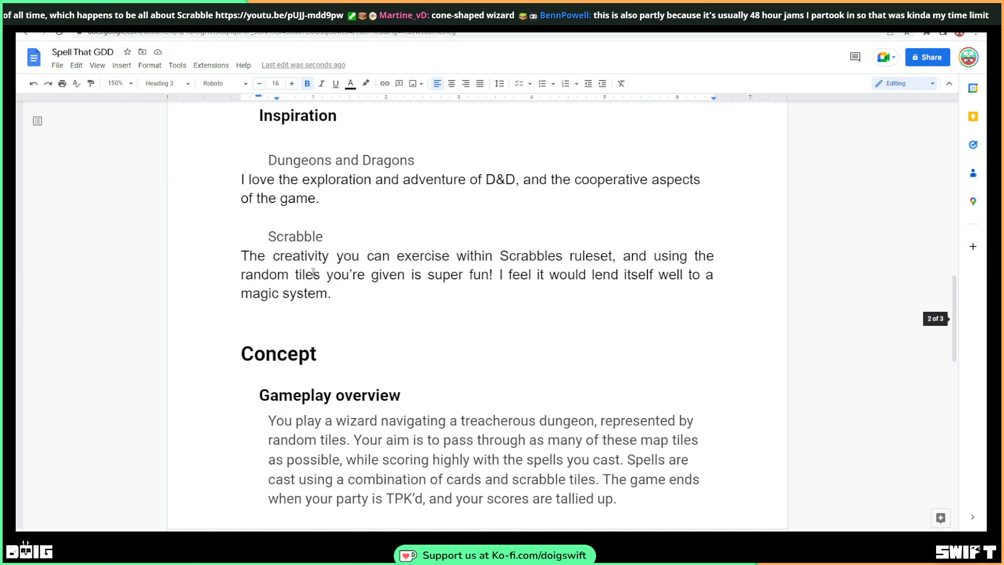
{"action": "left_click_drag", "start_coordinate": [282, 255], "coordinate": [306, 274]}
{"action": "left_click", "coordinate": [306, 274]}
{"action": "left_click", "coordinate": [297, 274]}
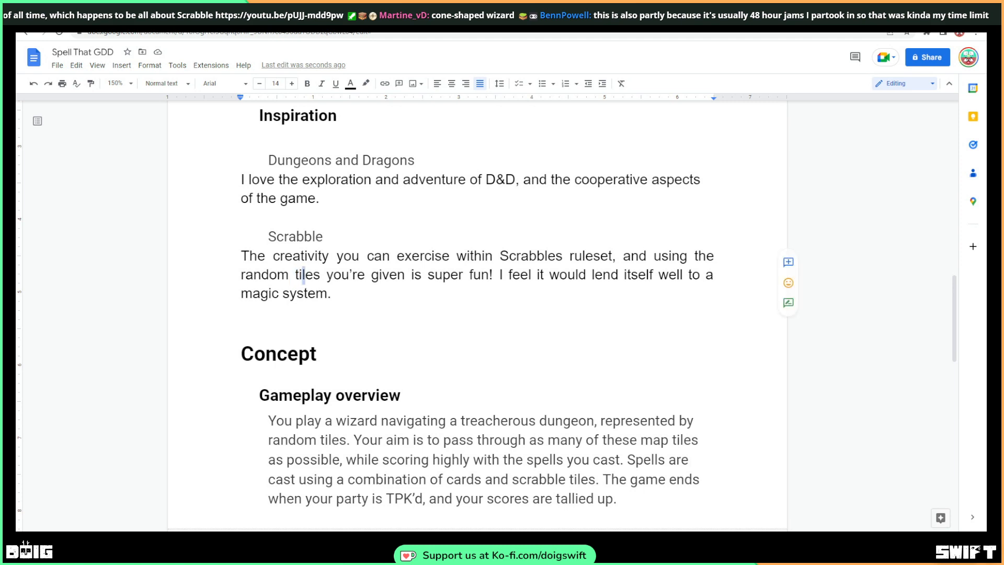
List "Player", "Map", "Monsters" and "Loot" on separate lines under the Mechanics heading
{"action": "scroll", "coordinate": [326, 296], "scroll_direction": "down", "scroll_amount": 6}
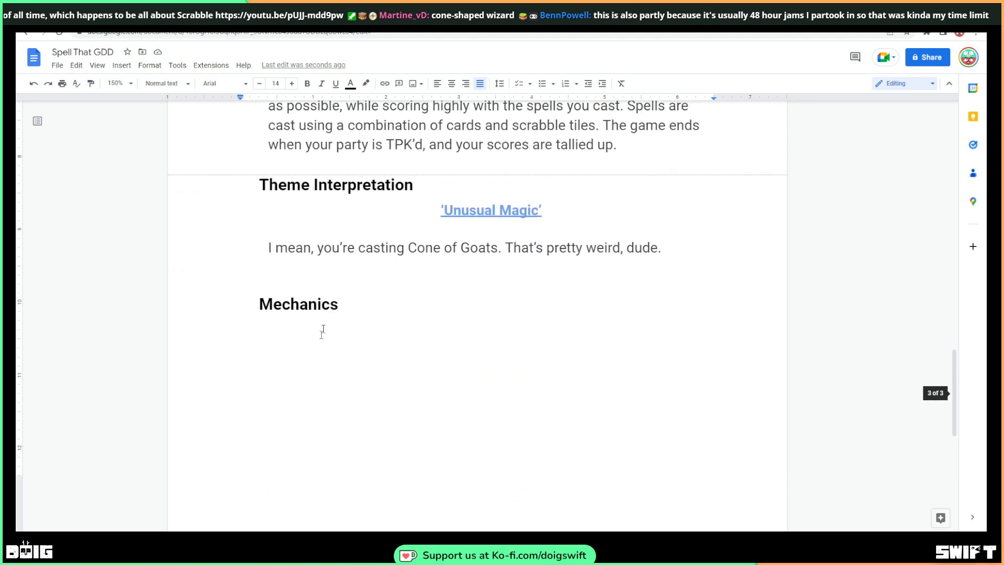
{"action": "left_click", "coordinate": [317, 342]}
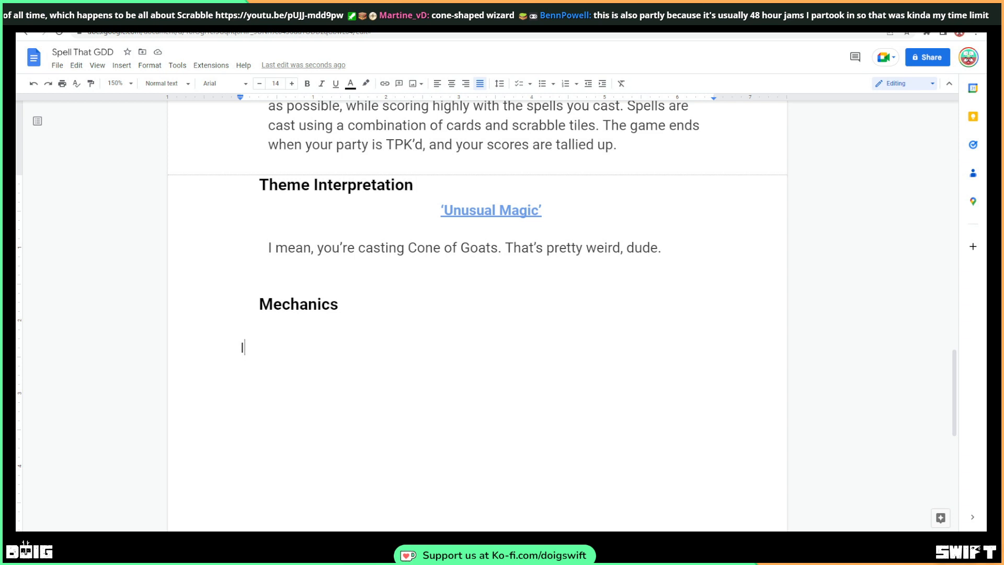
{"action": "type", "text": "Pla"}
{"action": "type", "text": "yer "}
{"action": "type", "text": "Ma"}
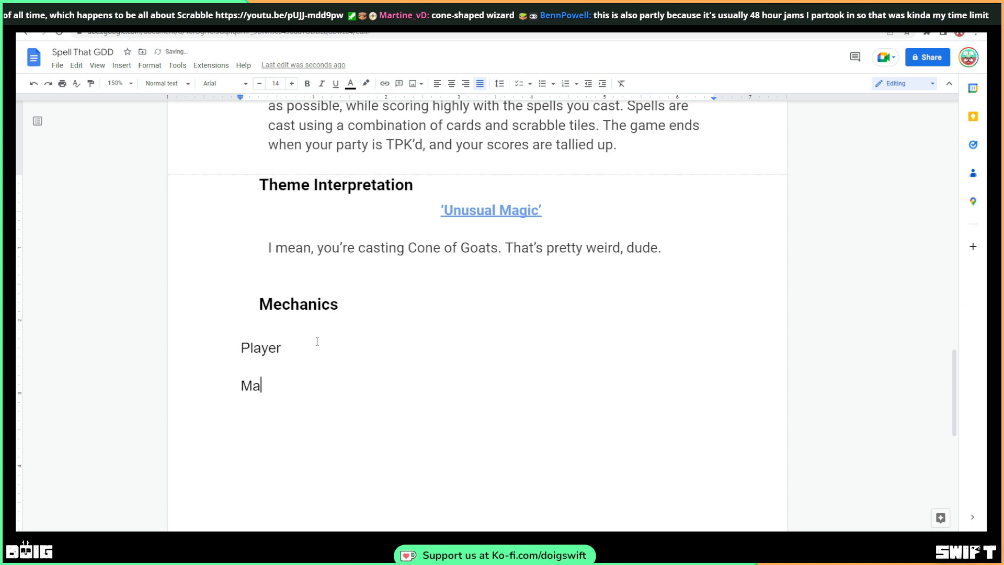
{"action": "type", "text": "p"}
{"action": "key", "text": "Return"}
{"action": "type", "text": "Monsters "}
{"action": "type", "text": "Loot"}
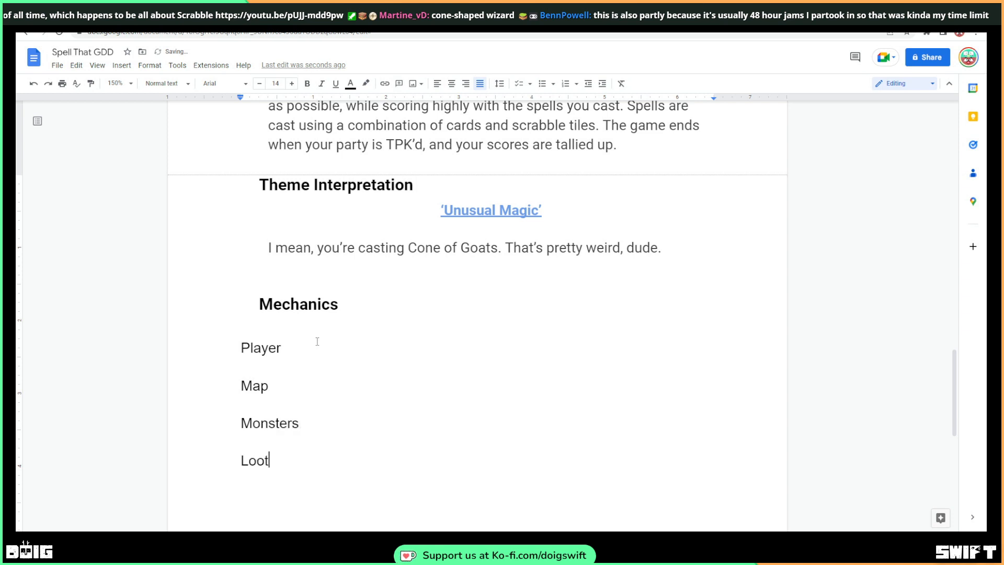
{"action": "key", "text": "Return"}
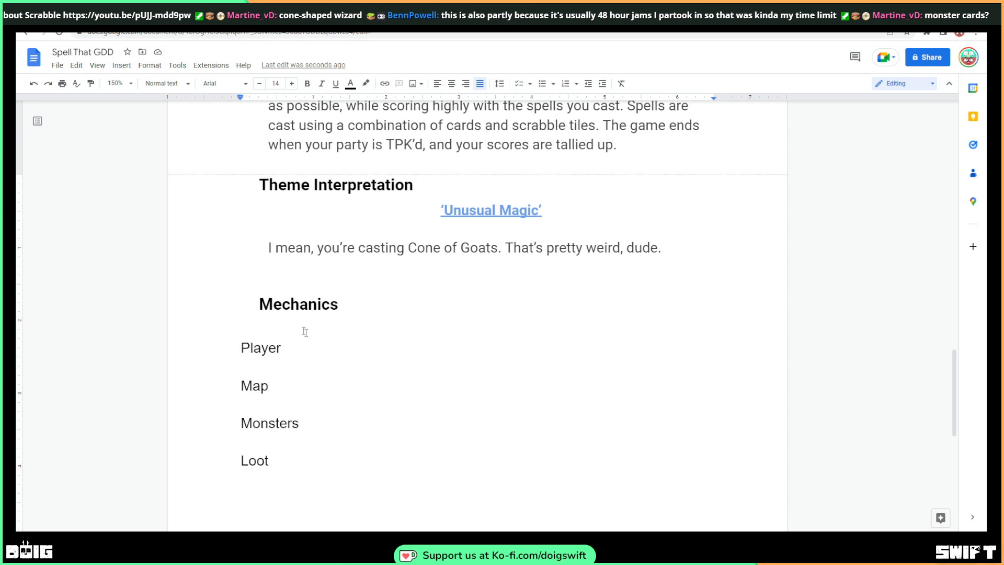
Add an empty line below "Monsters" in the Mechanics section for its description
{"action": "double_click", "coordinate": [307, 423]}
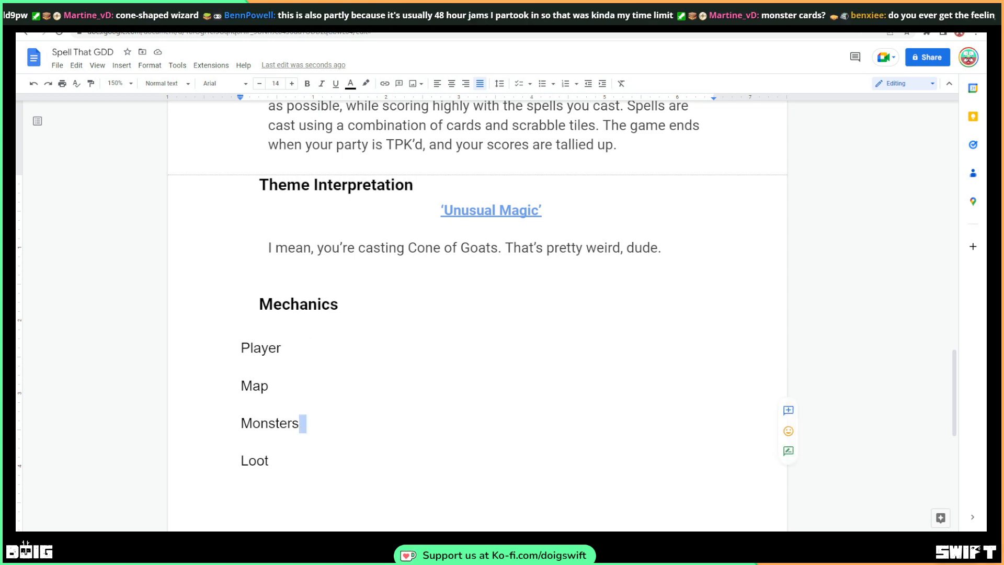
{"action": "key", "text": "Return"}
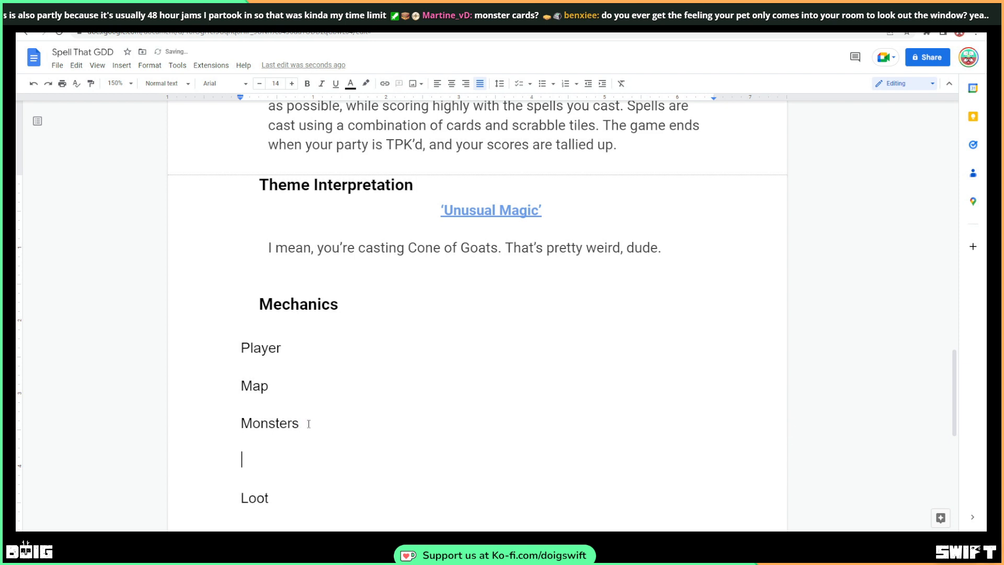
{"action": "type", "text": "Mon"}
{"action": "key", "text": "BackSpace"}
{"action": "key", "text": "BackSpace"}
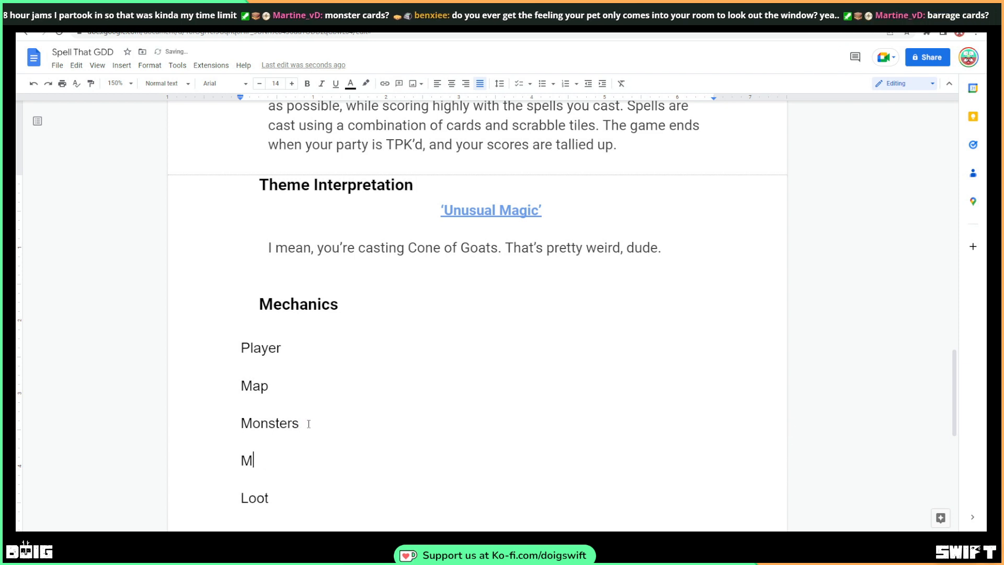
{"action": "type", "text": "onsters are re"}
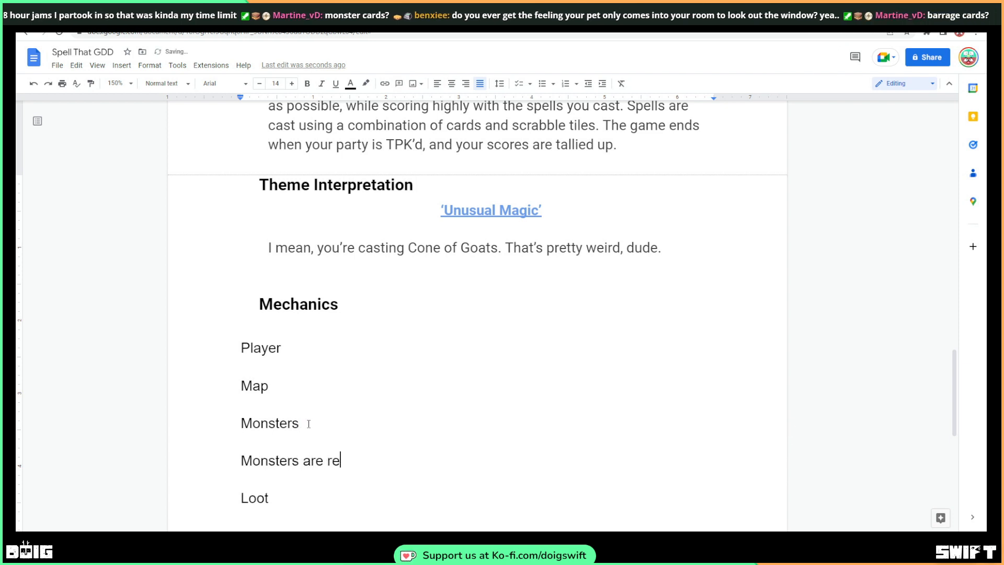
{"action": "type", "text": "presented"}
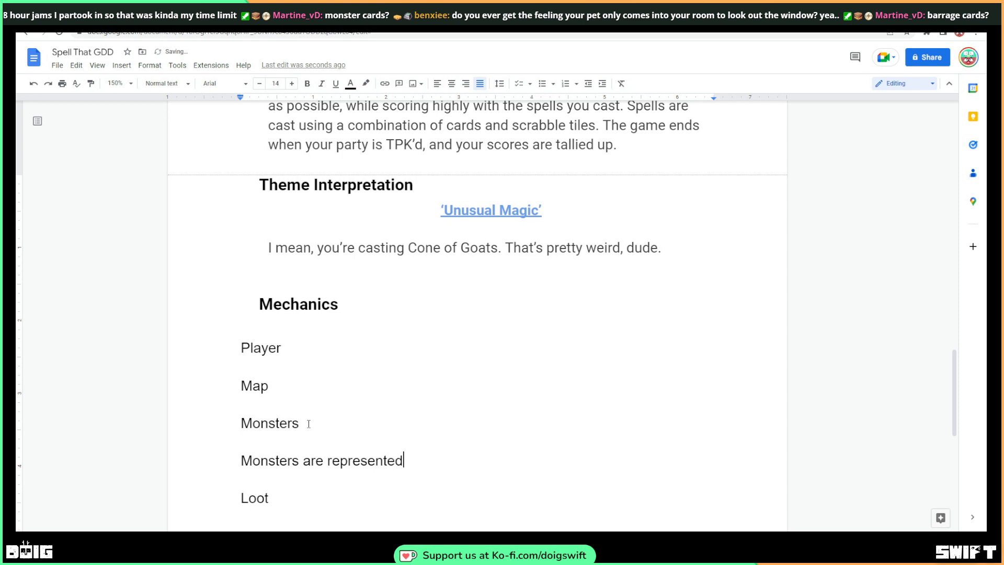
{"action": "type", "text": " by cards"}
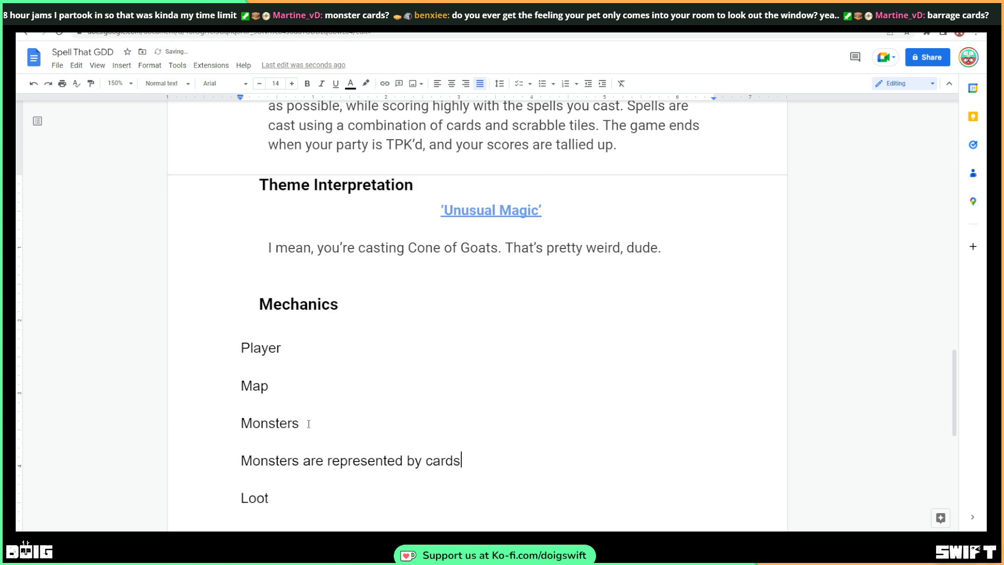
{"action": "type", "text": "!"}
{"action": "key", "text": "BackSpace"}
{"action": "key", "text": "BackSpace"}
{"action": "key", "text": "BackSpace"}
{"action": "key", "text": "BackSpace"}
{"action": "key", "text": "BackSpace"}
{"action": "key", "text": "BackSpace"}
{"action": "key", "text": "BackSpace"}
{"action": "key", "text": "BackSpace"}
{"action": "key", "text": "BackSpace"}
{"action": "key", "text": "BackSpace"}
{"action": "key", "text": "BackSpace"}
{"action": "key", "text": "BackSpace"}
{"action": "key", "text": "BackSpace"}
{"action": "key", "text": "BackSpace"}
{"action": "key", "text": "BackSpace"}
{"action": "key", "text": "BackSpace"}
{"action": "key", "text": "BackSpace"}
{"action": "key", "text": "BackSpace"}
{"action": "key", "text": "BackSpace"}
{"action": "key", "text": "BackSpace"}
{"action": "key", "text": "BackSpace"}
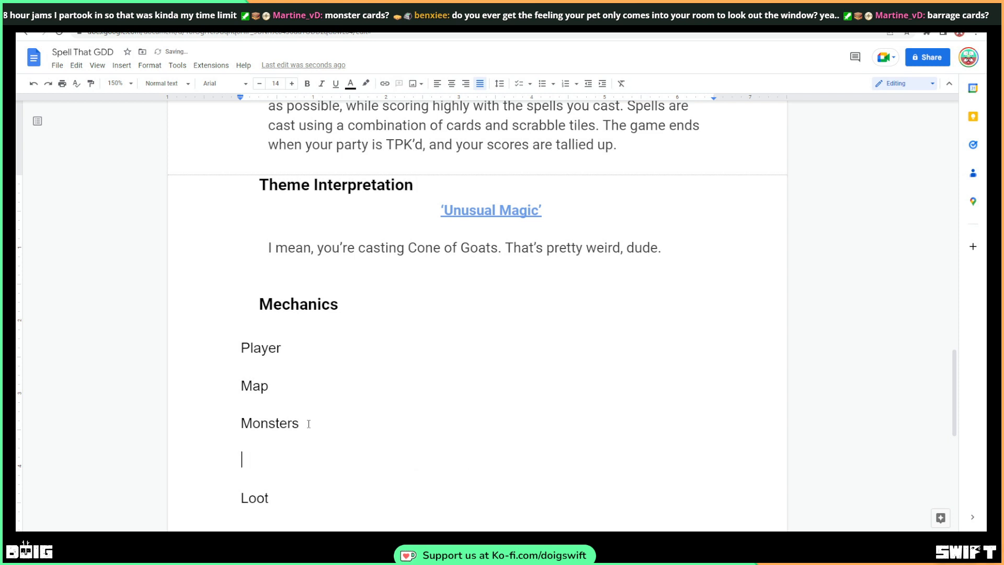
Write under Monsters: "When a monster is marked on the map, players will draw a monster card to decide what kind of cretin it is."
{"action": "type", "text": "When a m"}
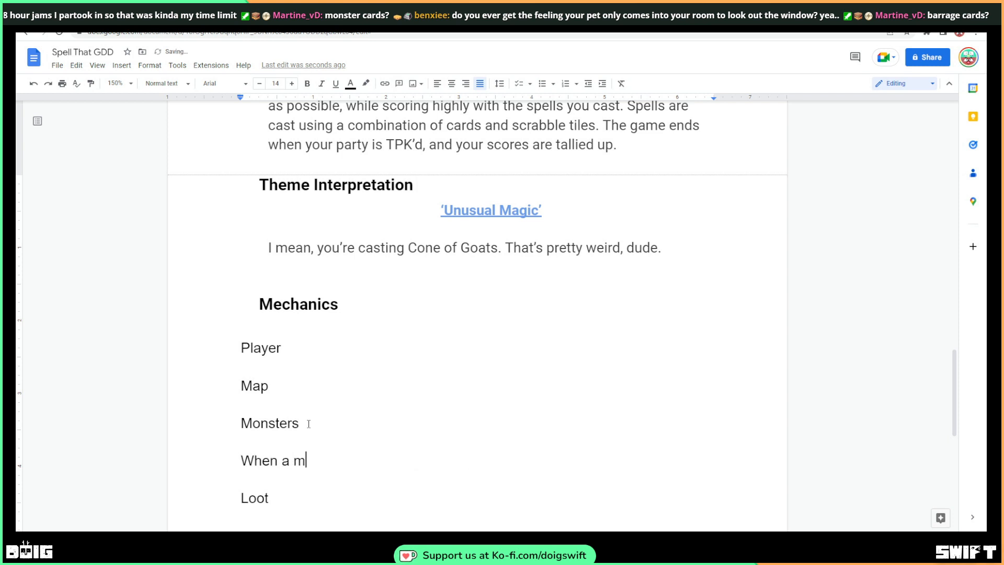
{"action": "type", "text": "onse"}
{"action": "type", "text": "ter is mark"}
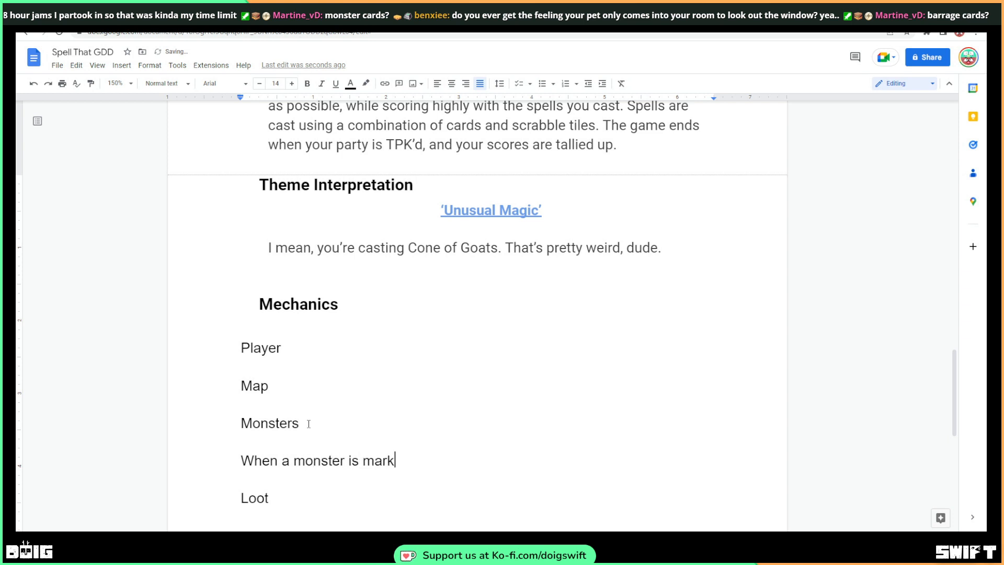
{"action": "type", "text": "ed on the map, "}
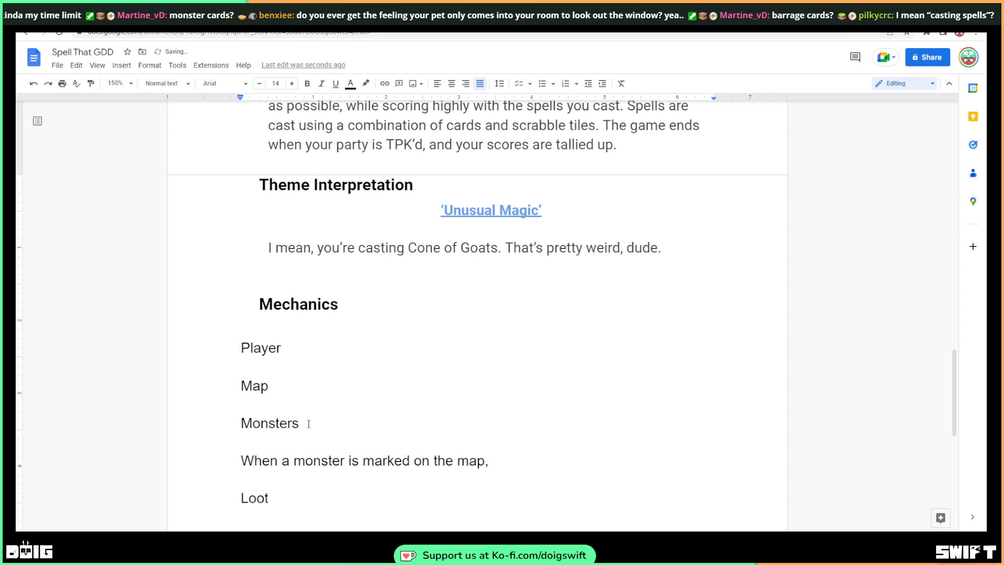
{"action": "type", "text": "players wi"}
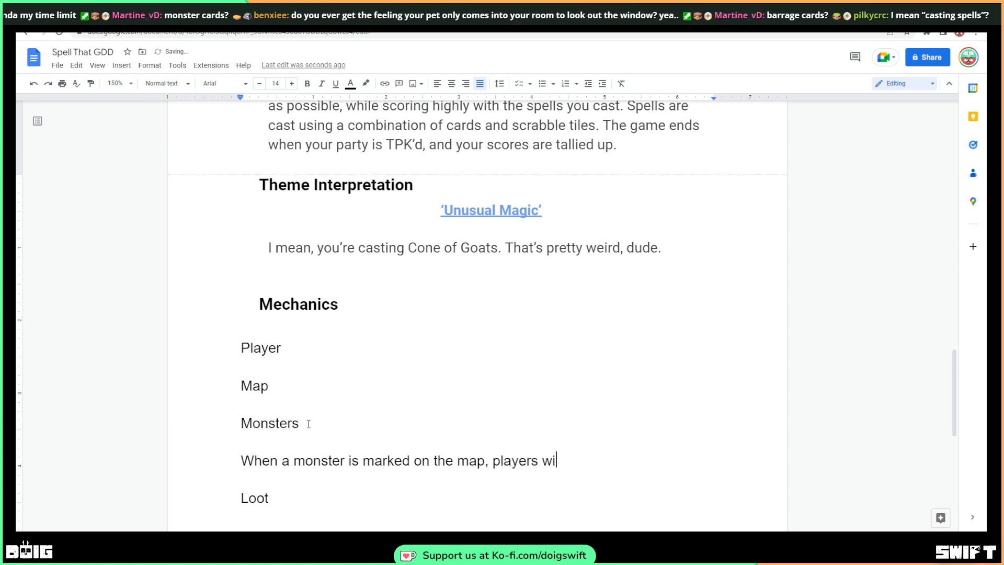
{"action": "type", "text": "ll draw a m"}
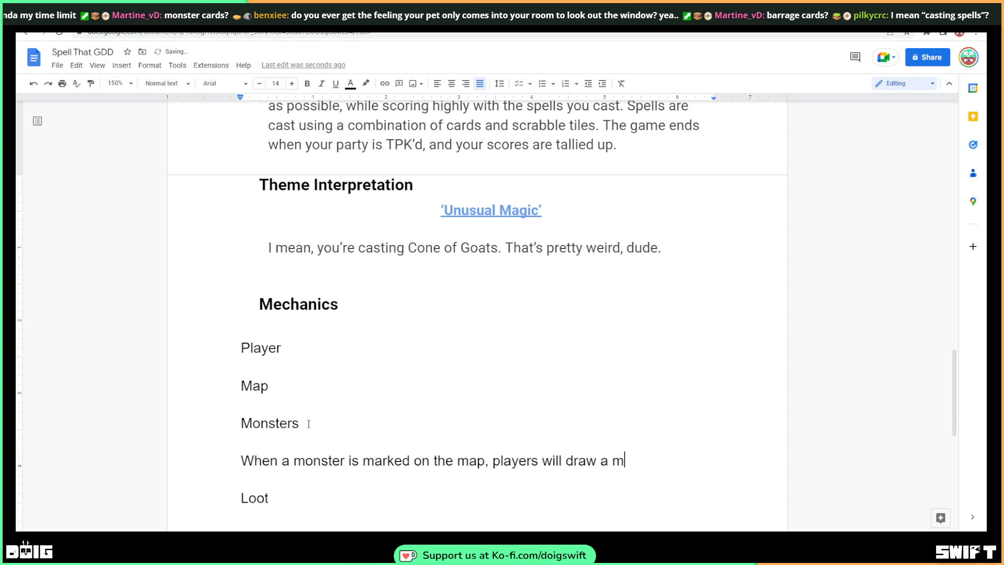
{"action": "type", "text": "onster ca"}
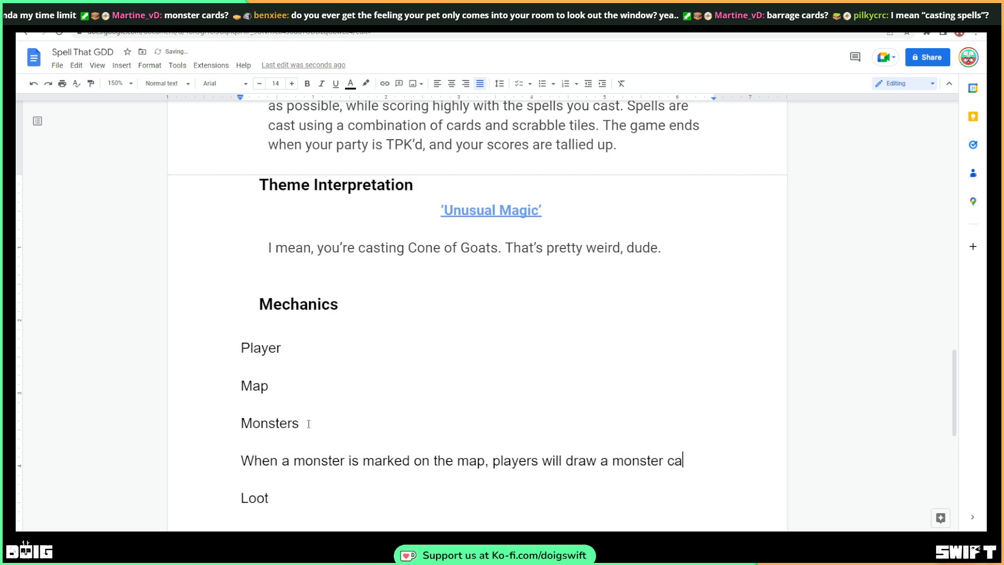
{"action": "type", "text": "rd to decide what"}
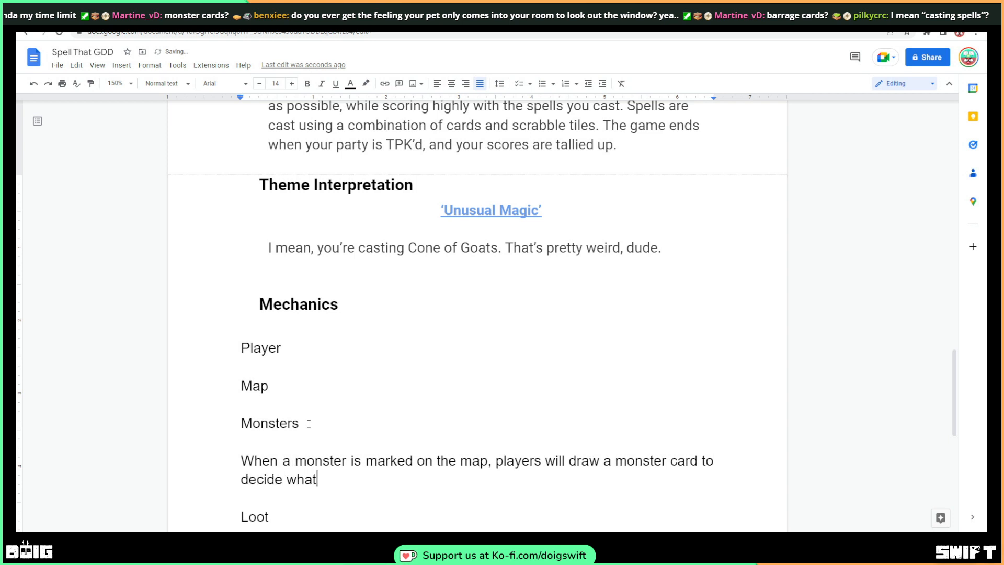
{"action": "type", "text": " kind of cretin "}
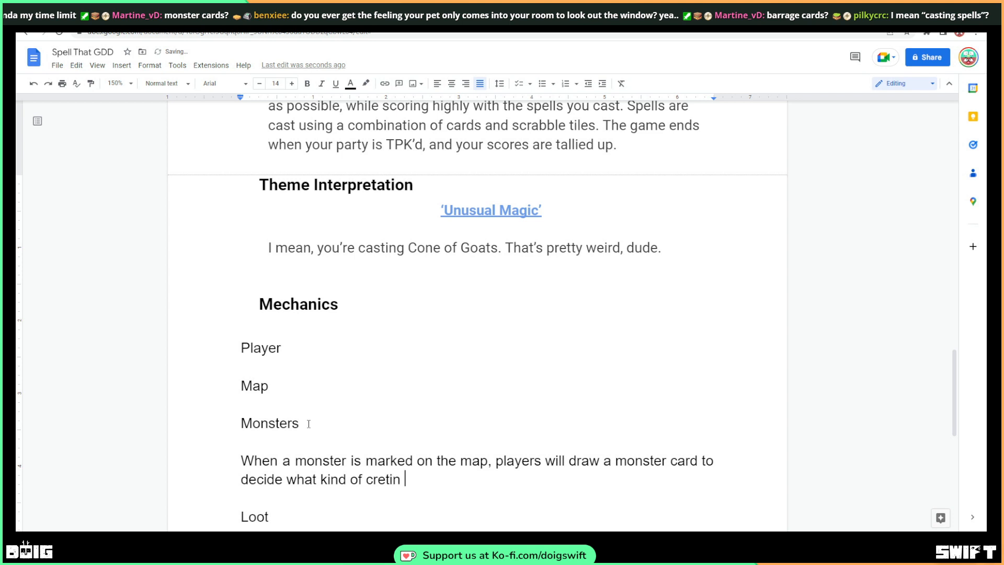
{"action": "type", "text": "it is. On the monster "}
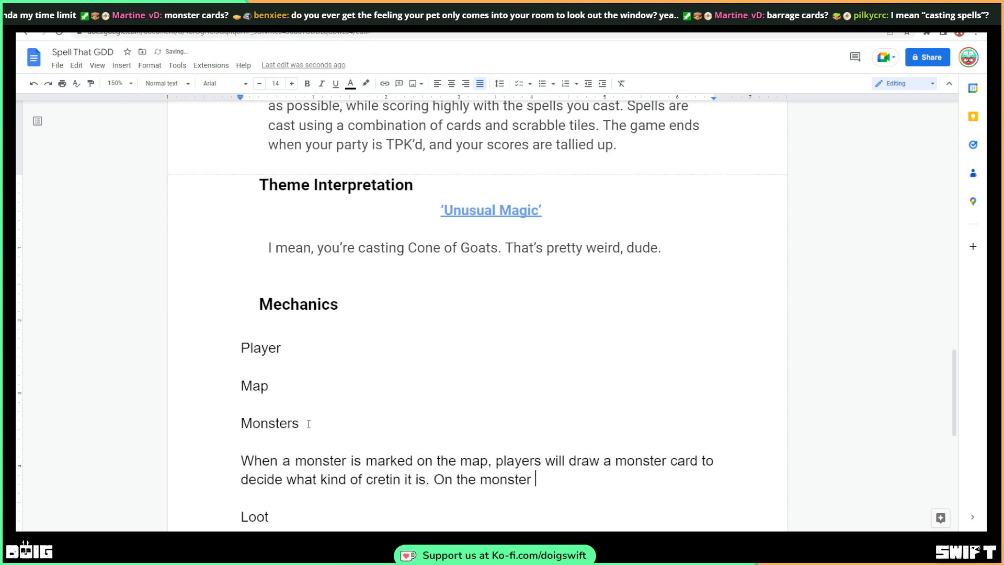
Add "On the monster card will be the name of the monster, it's movement patterns, and how much damage it will deal a player."
{"action": "type", "text": "card will be the name of "}
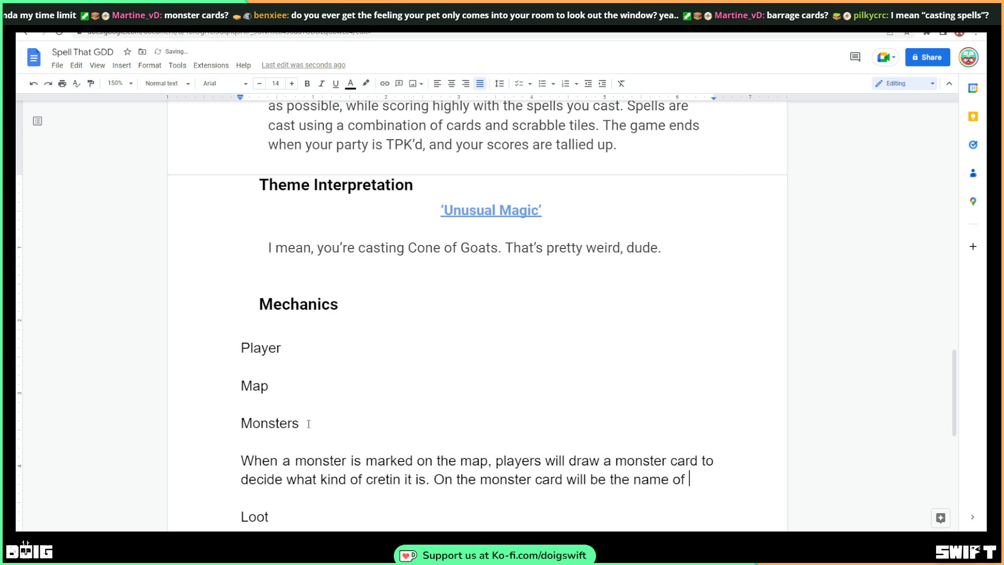
{"action": "type", "text": "the mons"}
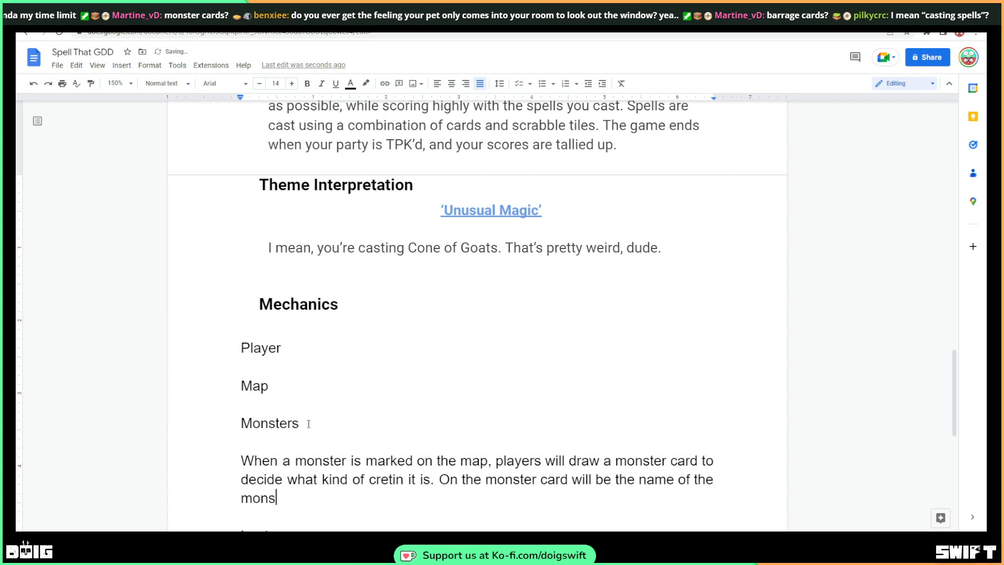
{"action": "type", "text": "ter,"}
{"action": "type", "text": " it's "}
{"action": "type", "text": "movement "}
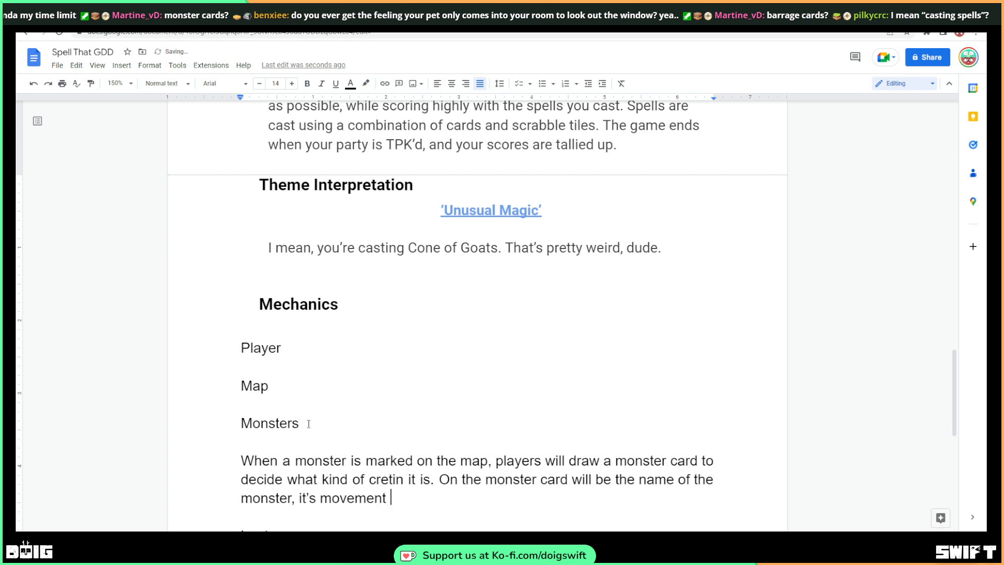
{"action": "type", "text": "patterns, and"}
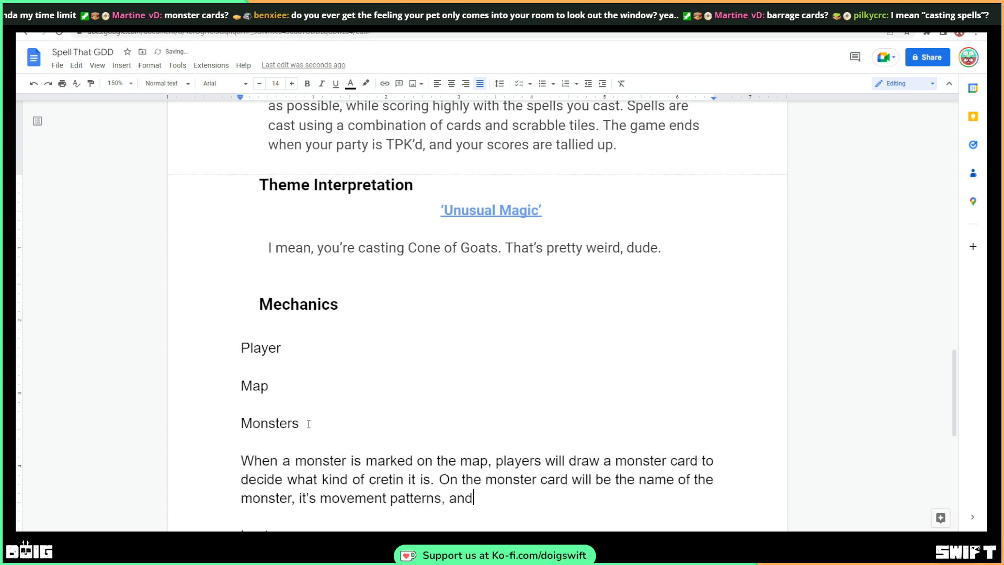
{"action": "type", "text": " how much dan"}
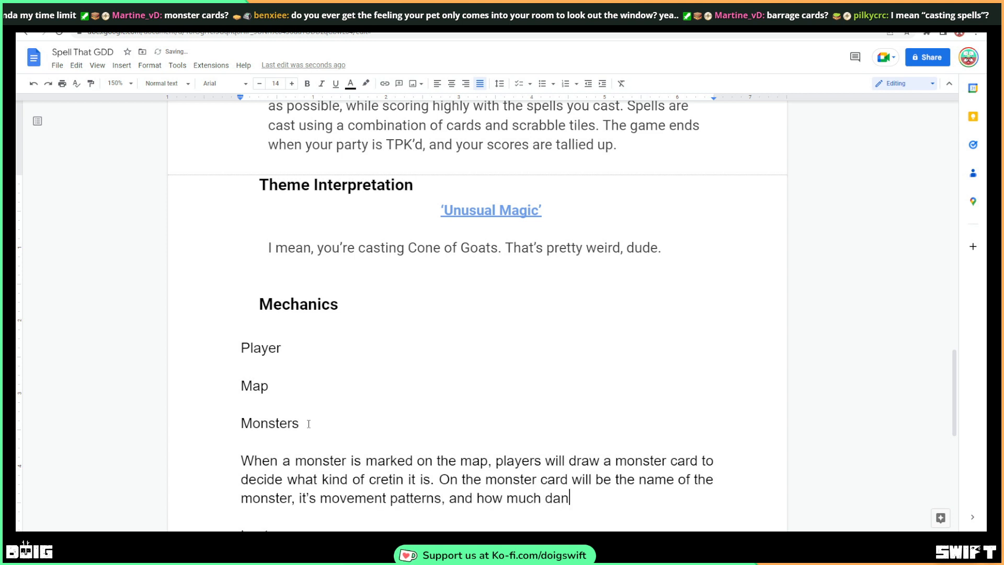
{"action": "key", "text": "BackSpace"}
{"action": "type", "text": "mage it will deal a play"}
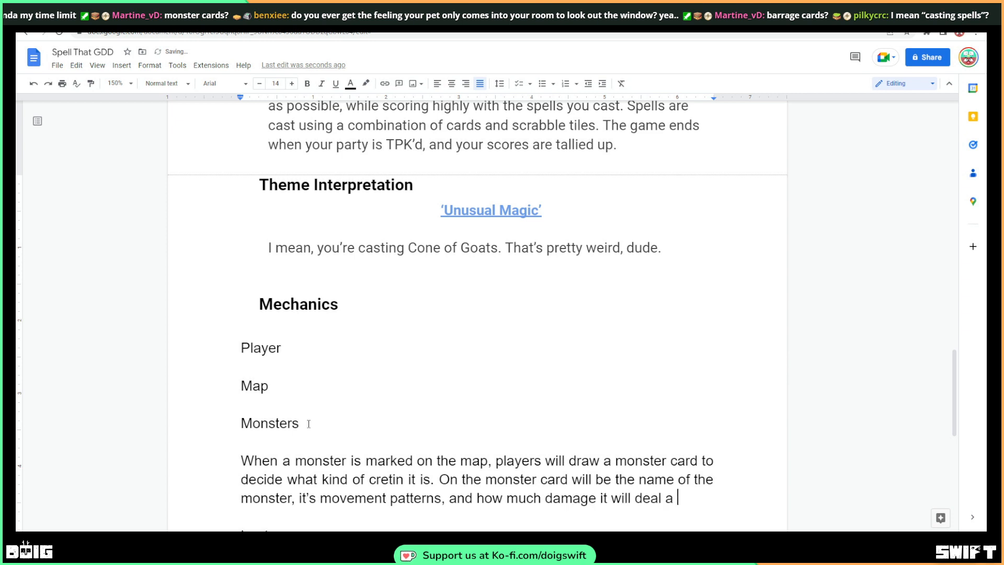
{"action": "type", "text": "er"}
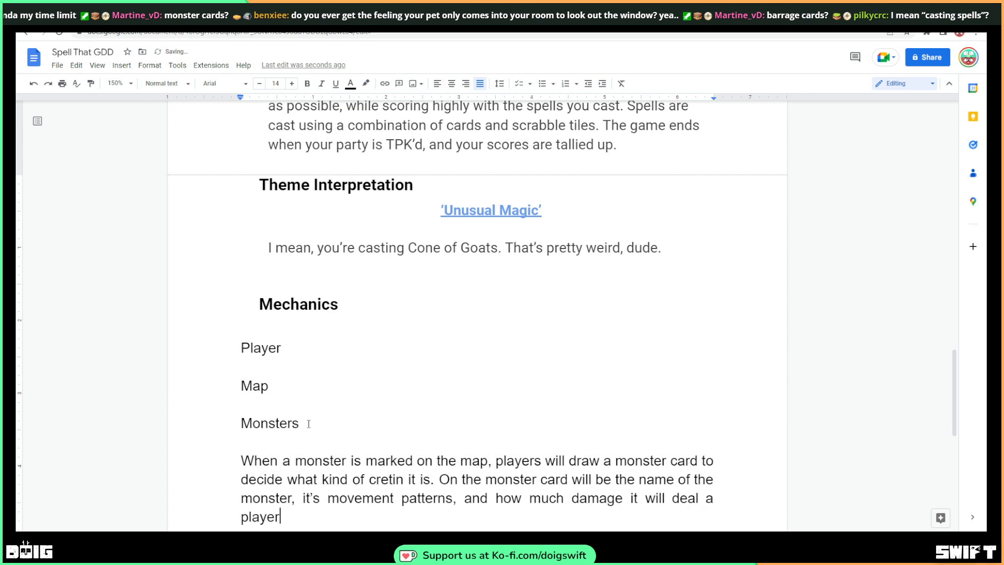
{"action": "type", "text": "."}
Correct "it's" to "its" before "movement patterns" in the Monsters description
{"action": "key", "text": "Right"}
{"action": "key", "text": "Right"}
{"action": "key", "text": "Right"}
{"action": "key", "text": "Right"}
{"action": "key", "text": "Right"}
{"action": "key", "text": "Right"}
{"action": "key", "text": "Right"}
{"action": "key", "text": "Right"}
{"action": "key", "text": "Right"}
{"action": "key", "text": "Left"}
{"action": "key", "text": "Left"}
{"action": "key", "text": "Left"}
{"action": "key", "text": "BackSpace"}
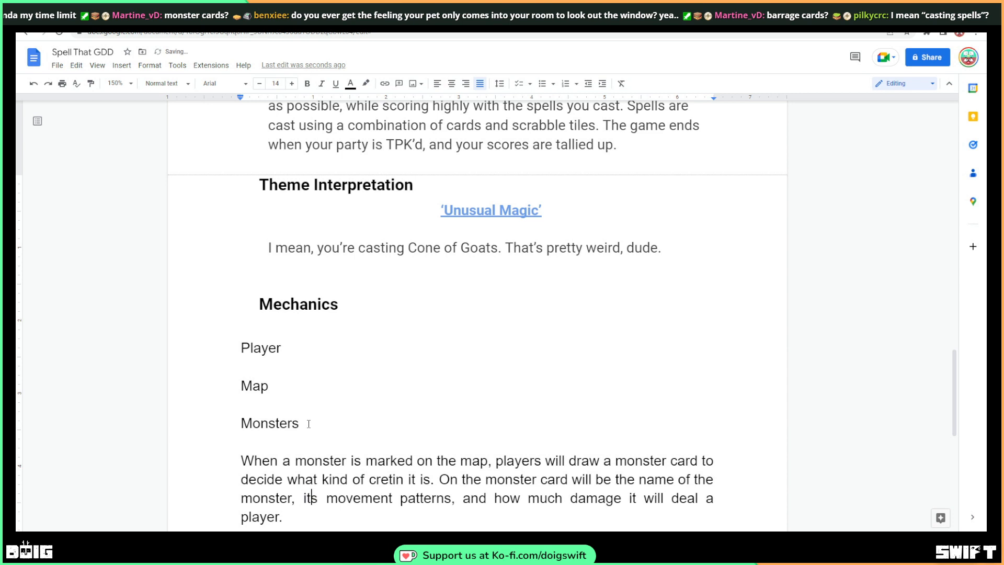
Begin another sentence at the end of the Monsters paragraph with "There may also be additional"
{"action": "key", "text": "ctrl+End"}
{"action": "scroll", "coordinate": [309, 424], "scroll_direction": "down", "scroll_amount": 2}
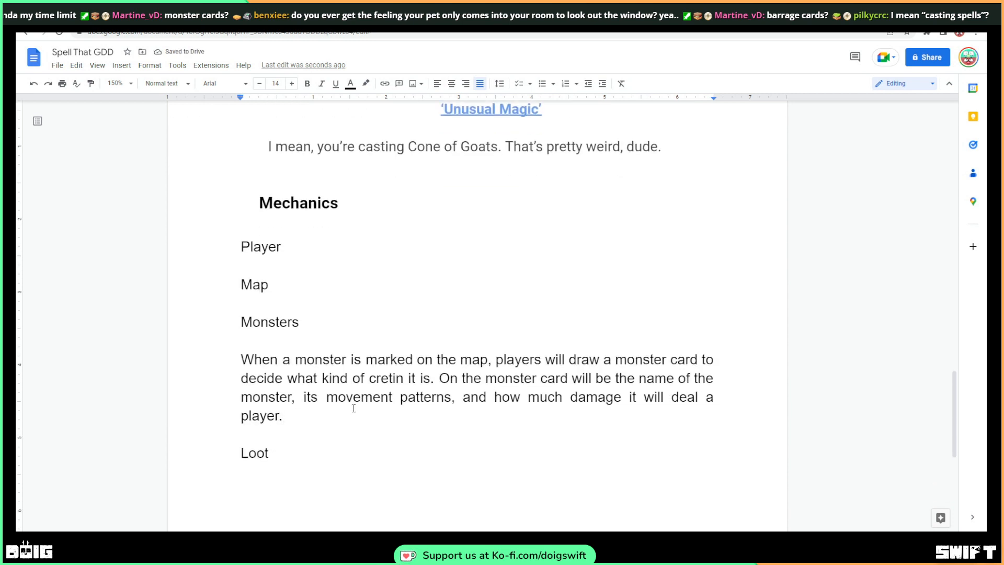
{"action": "type", "text": "There may aslo"}
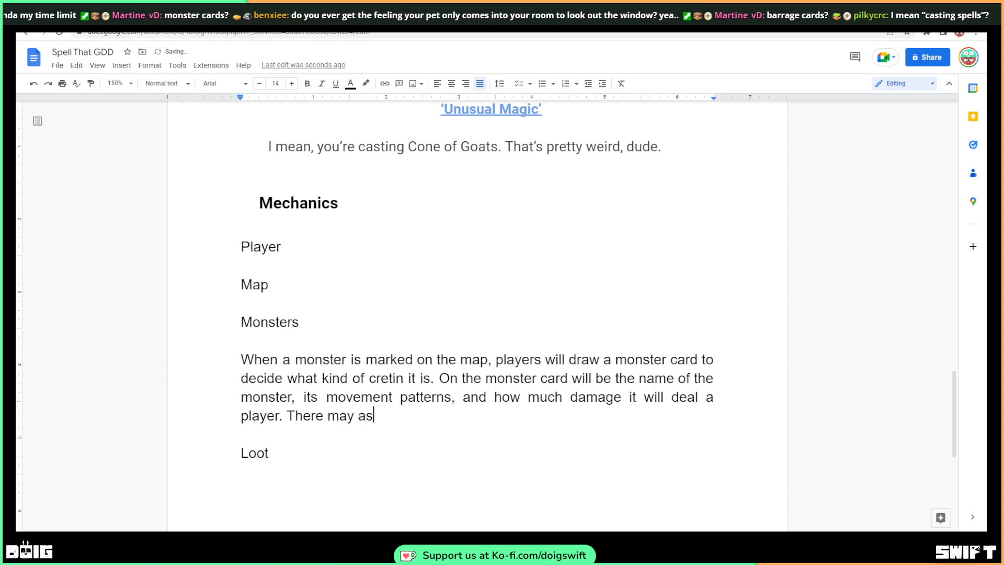
{"action": "key", "text": "BackSpace"}
{"action": "type", "text": "lso be additi"}
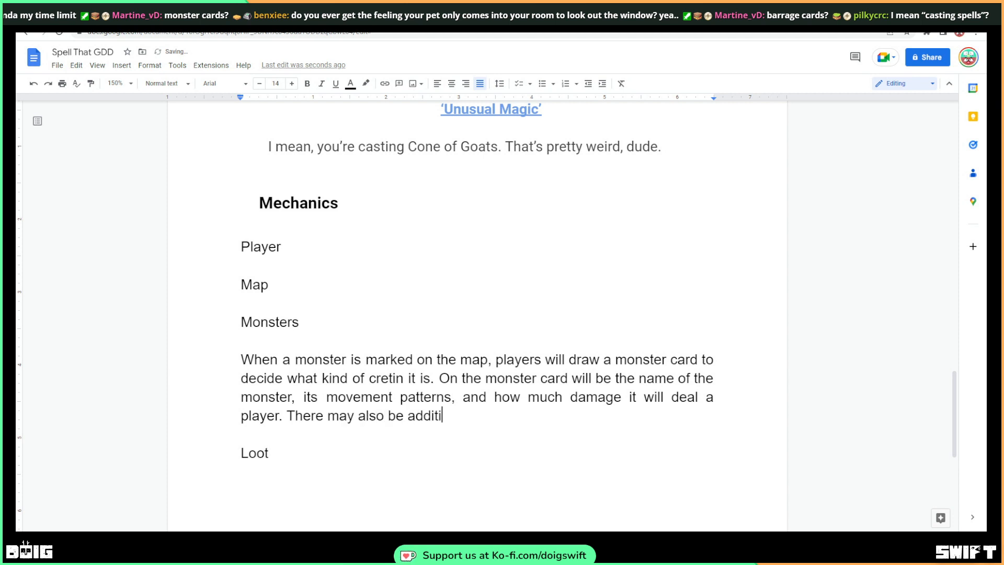
{"action": "type", "text": "onal"}
{"action": "type", "text": "propertoes"}
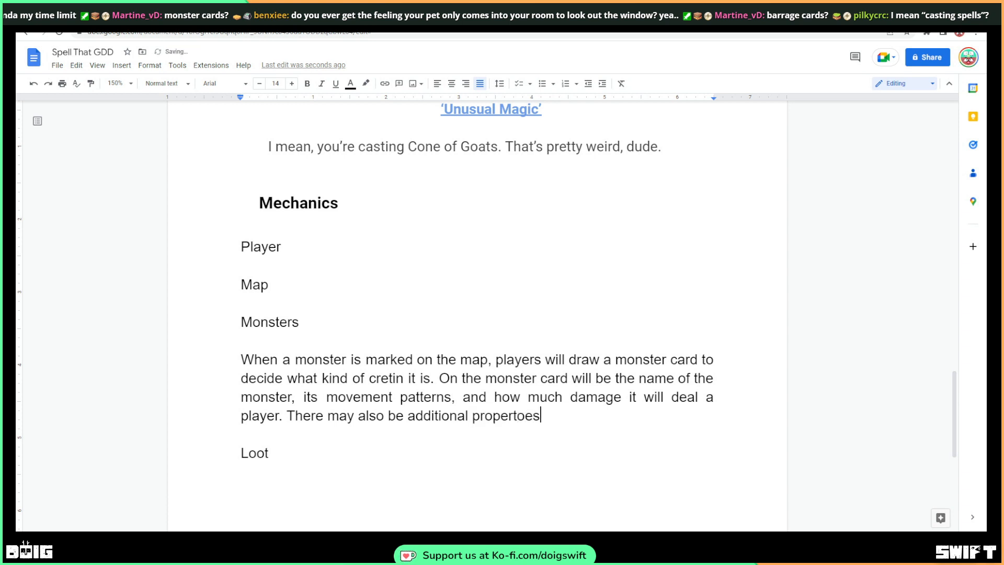
{"action": "key", "text": "BackSpace"}
{"action": "key", "text": "BackSpace"}
{"action": "key", "text": "BackSpace"}
{"action": "type", "text": "ies, like weakness"}
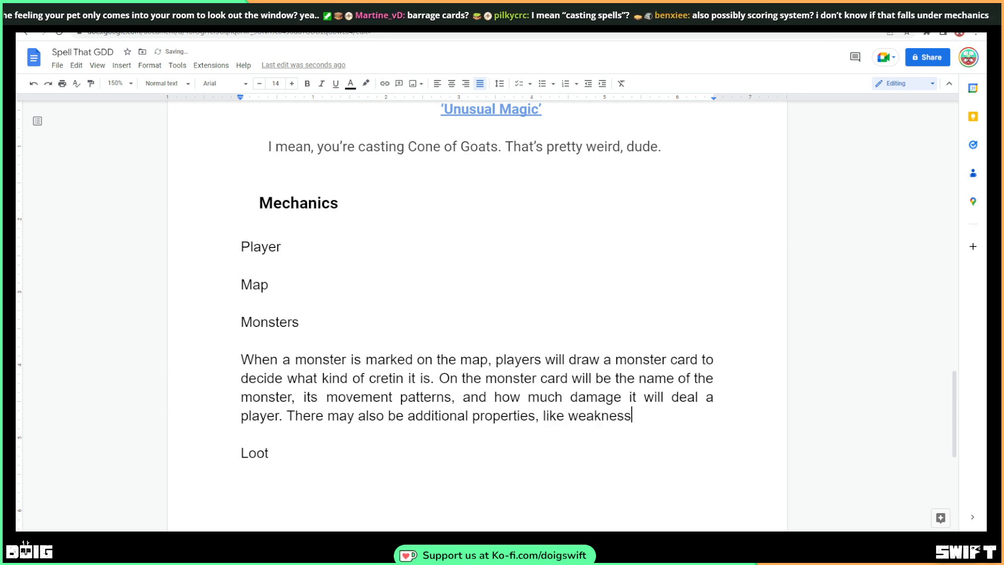
{"action": "type", "text": "es"}
{"action": "key", "text": "BackSpace"}
{"action": "key", "text": "BackSpace"}
{"action": "key", "text": "BackSpace"}
{"action": "key", "text": "BackSpace"}
{"action": "key", "text": "BackSpace"}
{"action": "key", "text": "BackSpace"}
{"action": "key", "text": "BackSpace"}
{"action": "key", "text": "BackSpace"}
{"action": "key", "text": "BackSpace"}
{"action": "key", "text": "BackSpace"}
{"action": "key", "text": "BackSpace"}
{"action": "key", "text": "BackSpace"}
{"action": "key", "text": "BackSpace"}
{"action": "key", "text": "BackSpace"}
{"action": "key", "text": "BackSpace"}
{"action": "key", "text": "BackSpace"}
{"action": "key", "text": "BackSpace"}
{"action": "key", "text": "BackSpace"}
{"action": "key", "text": "BackSpace"}
{"action": "key", "text": "BackSpace"}
{"action": "key", "text": "BackSpace"}
{"action": "key", "text": "BackSpace"}
{"action": "key", "text": "BackSpace"}
{"action": "key", "text": "BackSpace"}
{"action": "key", "text": "BackSpace"}
{"action": "key", "text": "BackSpace"}
{"action": "key", "text": "BackSpace"}
{"action": "key", "text": "BackSpace"}
{"action": "key", "text": "BackSpace"}
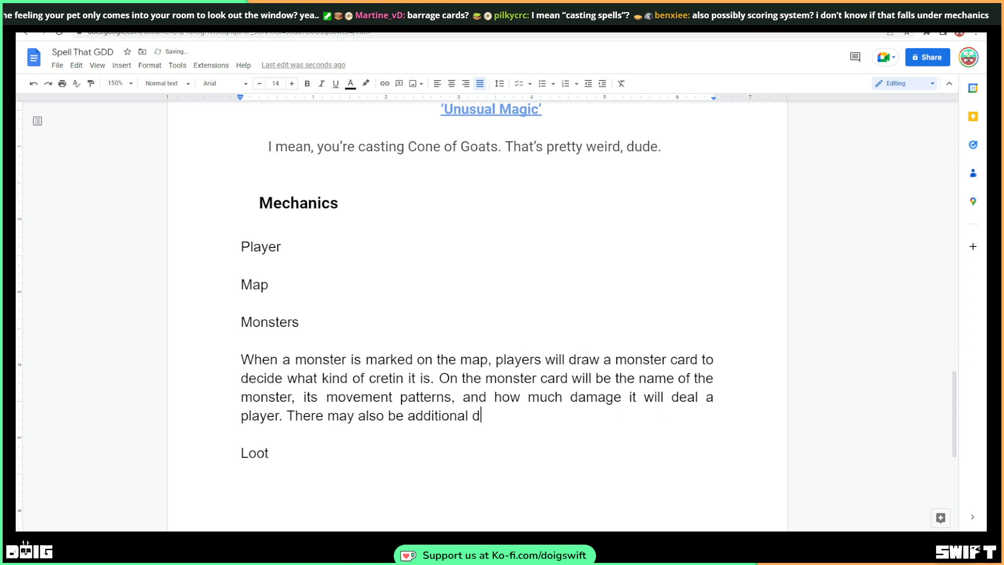
Continue the last Monsters sentence, after "There may also be additional", with "details, like its weakness (if it has one),"
{"action": "type", "text": "etail"}
{"action": "key", "text": "BackSpace"}
{"action": "key", "text": "BackSpace"}
{"action": "type", "text": "like its w"}
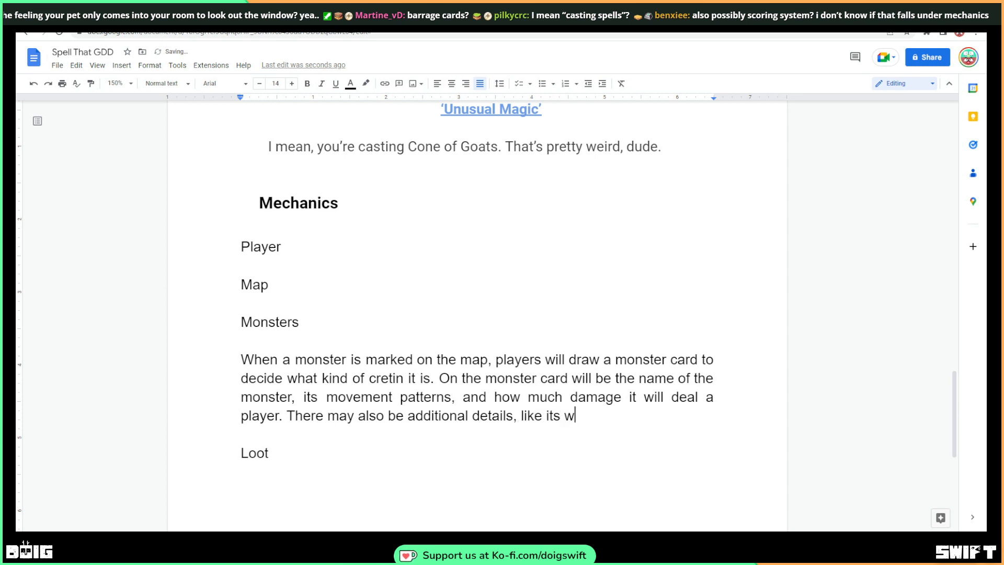
{"action": "type", "text": "eakness"}
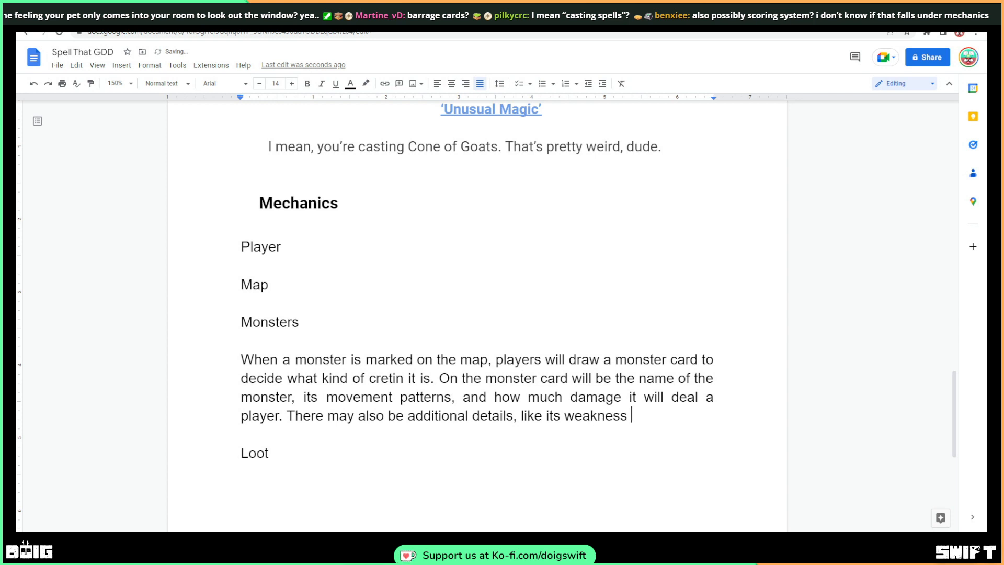
{"action": "type", "text": " (if it has one)"}
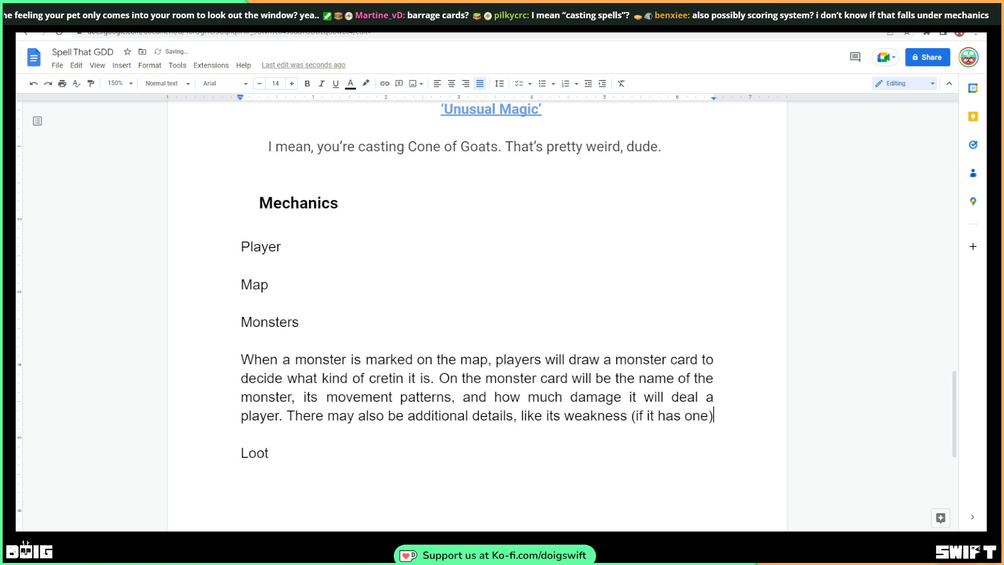
{"action": "type", "text": ", "}
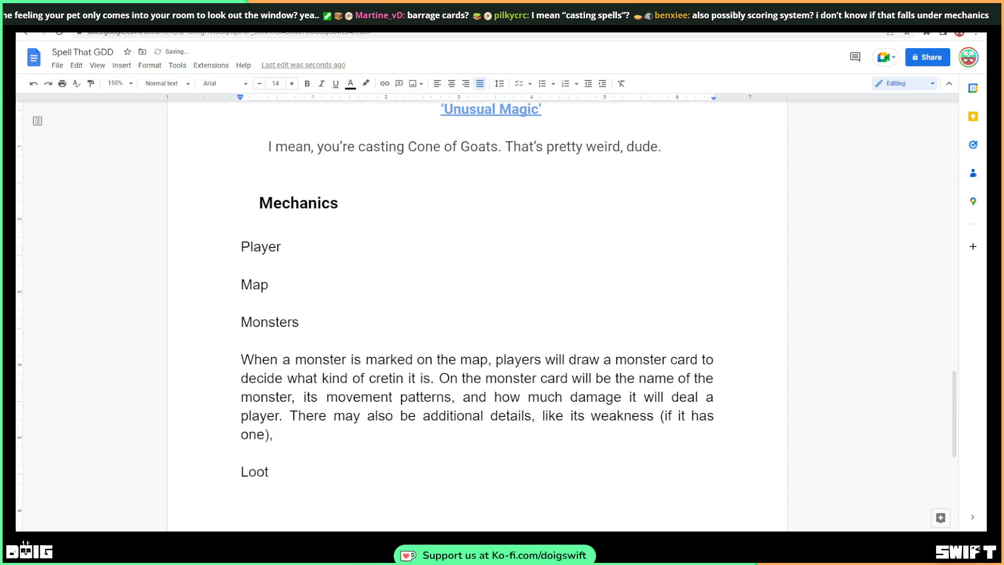
Finish the Monsters sentence with "or things like 'shield' (where the monster absorbs the first hit it takes)."
{"action": "type", "text": "or things lik"}
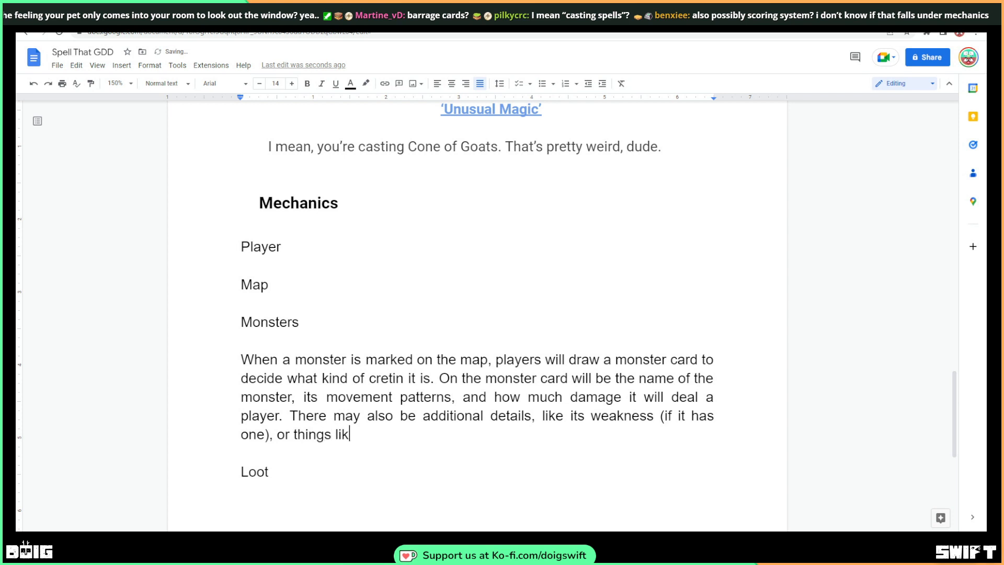
{"action": "type", "text": "e "}
{"action": "type", "text": "'shield"}
{"action": "type", "text": "' (where"}
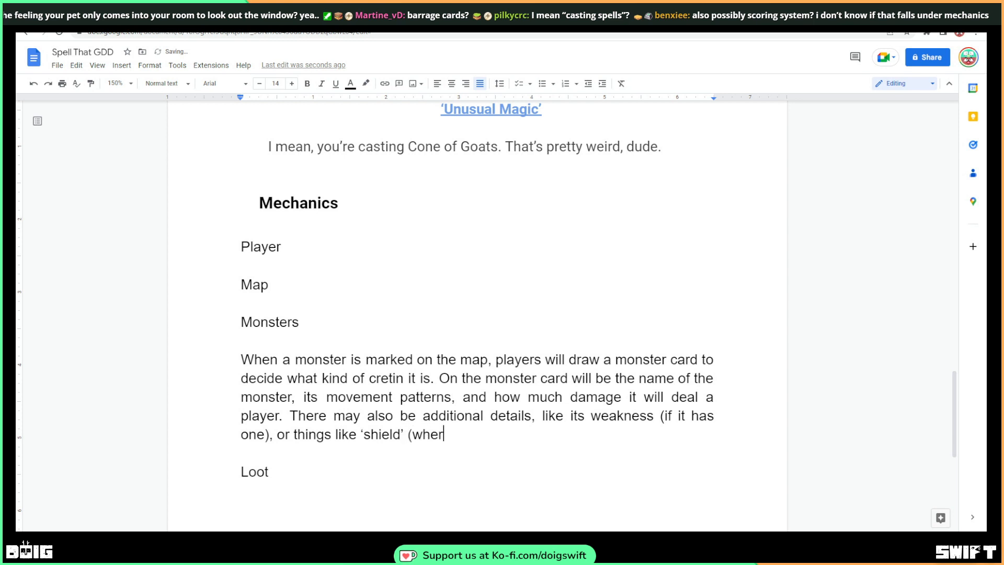
{"action": "type", "text": " the monst"}
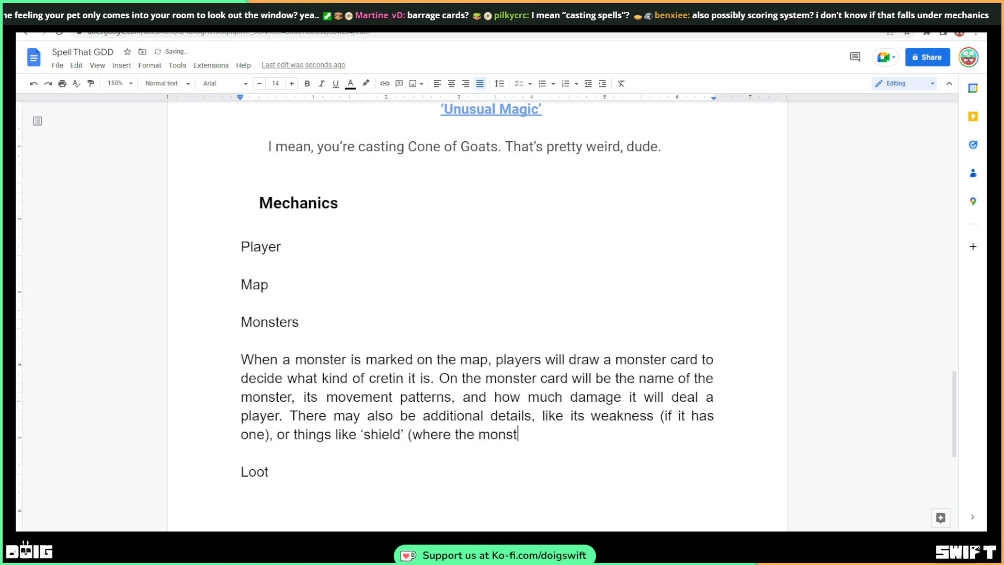
{"action": "type", "text": "er absorbs the first i"}
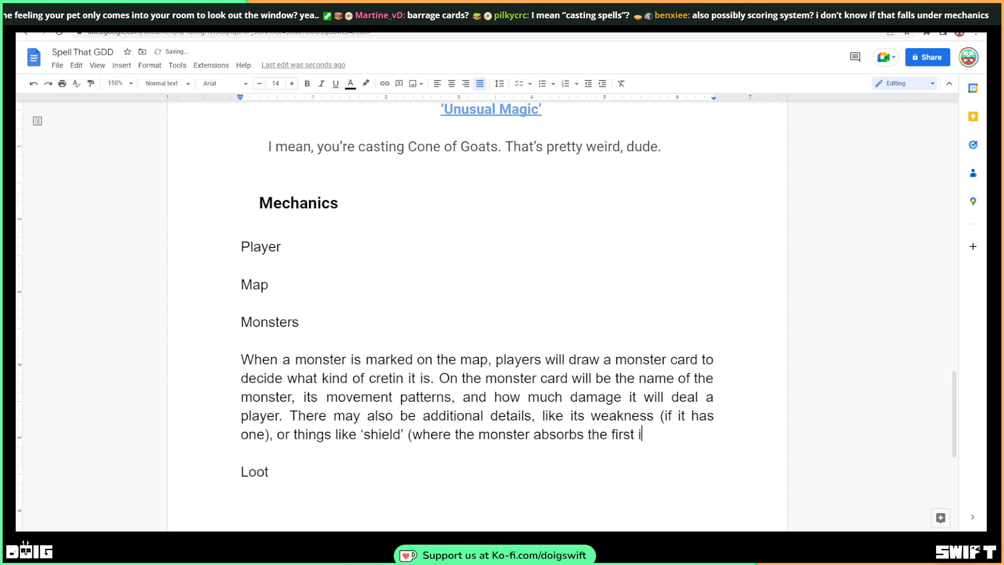
{"action": "key", "text": "BackSpace"}
{"action": "type", "text": "hit it takes)."}
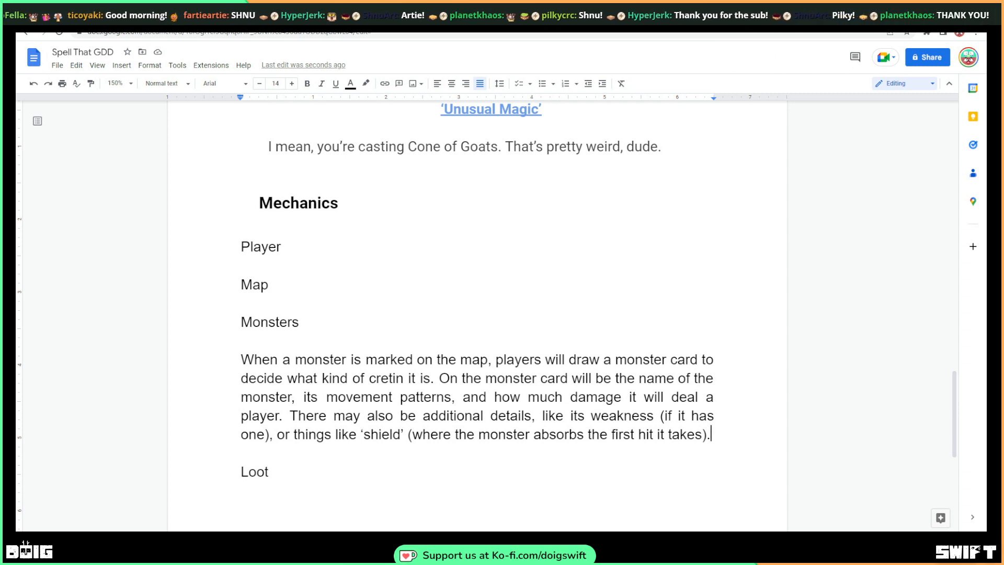
Add a new mechanics entry below Loot, separated by a blank line, starting with "Winning/Losing t"
{"action": "scroll", "coordinate": [352, 462], "scroll_direction": "down", "scroll_amount": 1}
{"action": "left_click", "coordinate": [362, 435]}
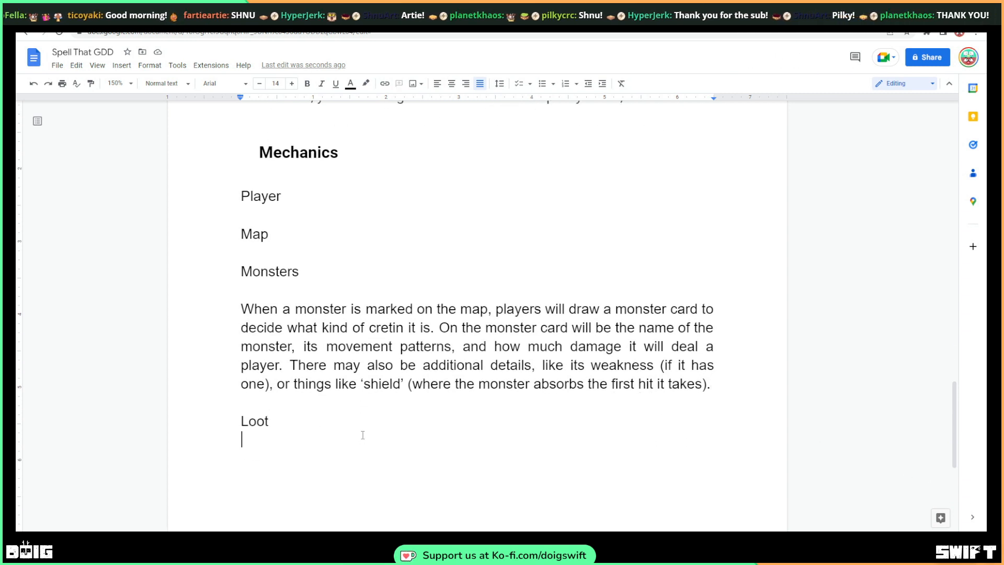
{"action": "key", "text": "Return"}
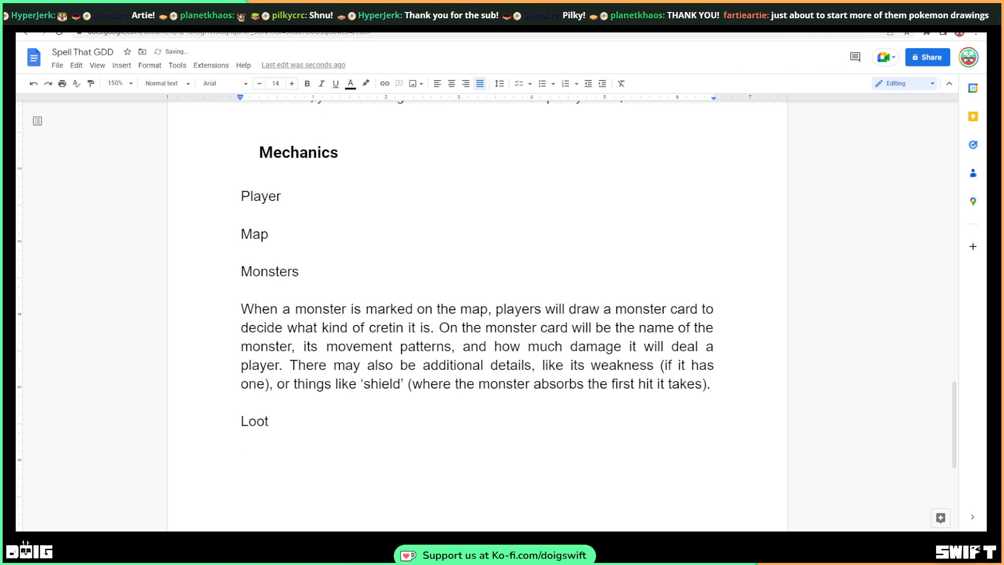
{"action": "type", "text": "Winning"}
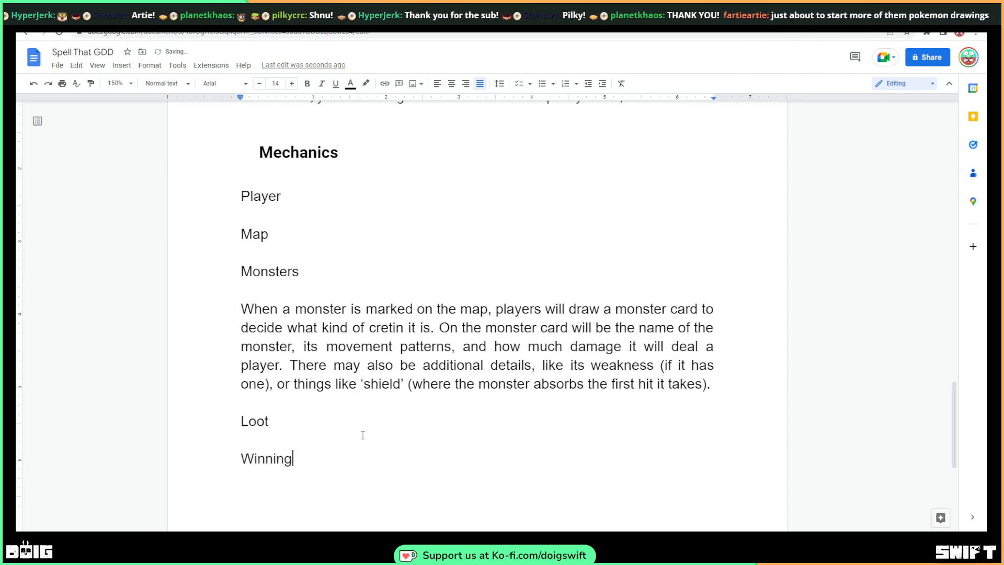
{"action": "type", "text": "/Losing t"}
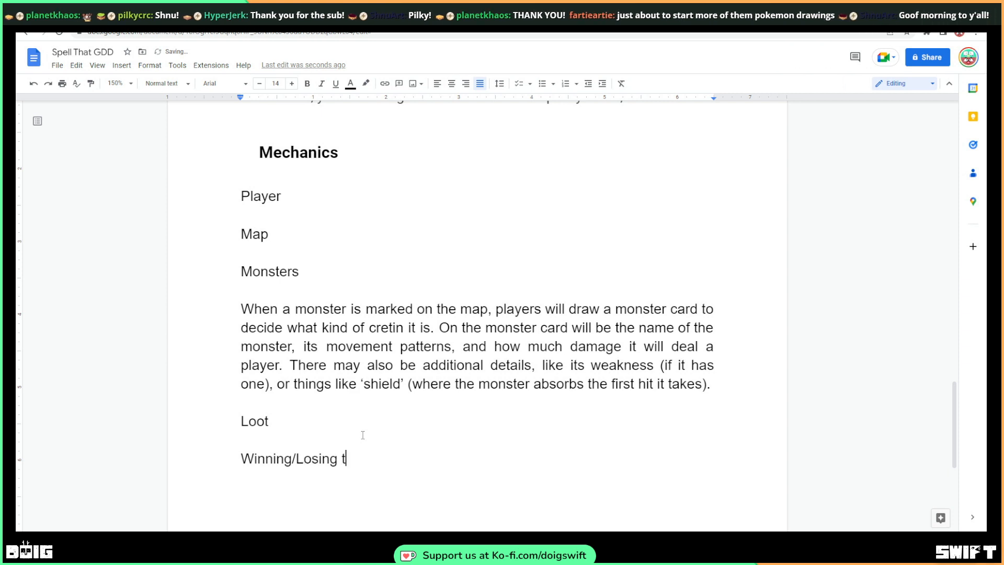
Complete the heading "Winning/Losing the game" and write beneath it "The game is over when you and all other players die - a Total Party Kill."
{"action": "type", "text": "he game"}
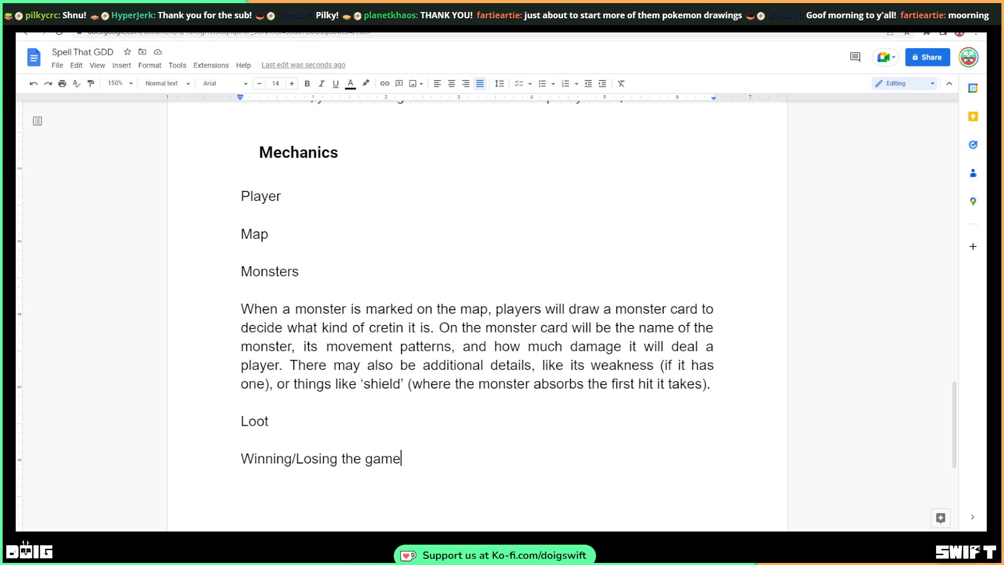
{"action": "key", "text": "Return"}
{"action": "type", "text": "The game is over whe"}
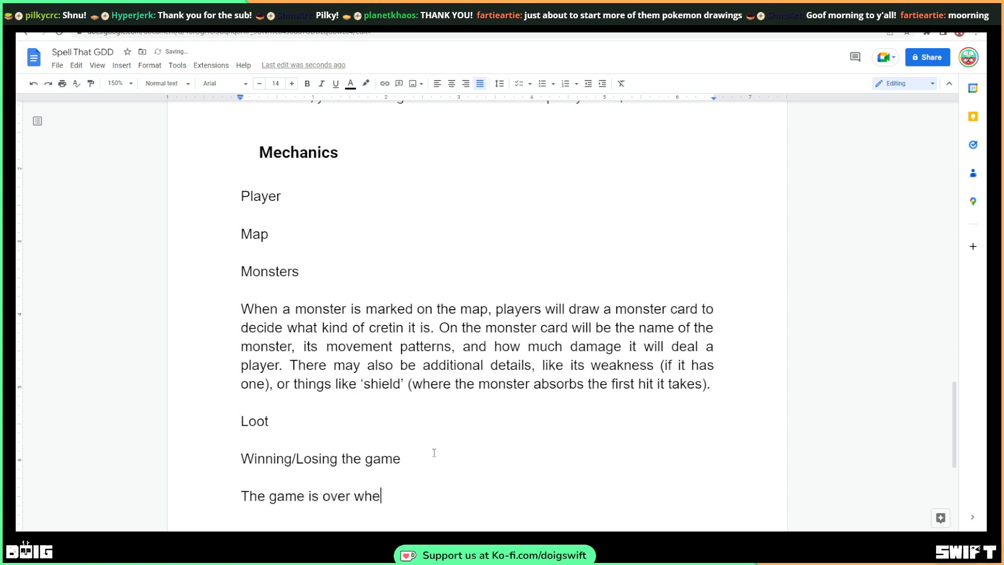
{"action": "type", "text": "n you and"}
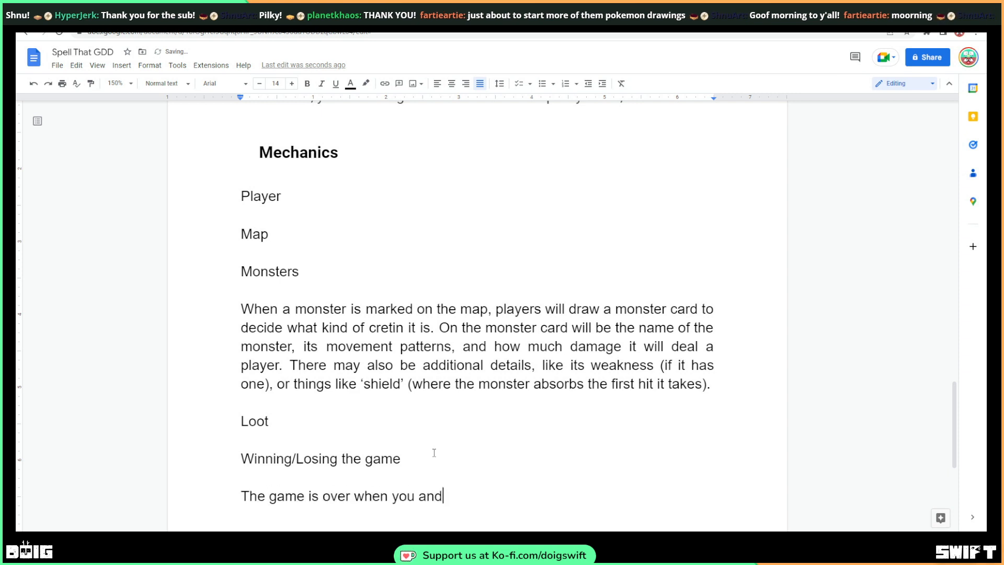
{"action": "type", "text": " your"}
{"action": "key", "text": "BackSpace"}
{"action": "key", "text": "BackSpace"}
{"action": "key", "text": "BackSpace"}
{"action": "key", "text": "BackSpace"}
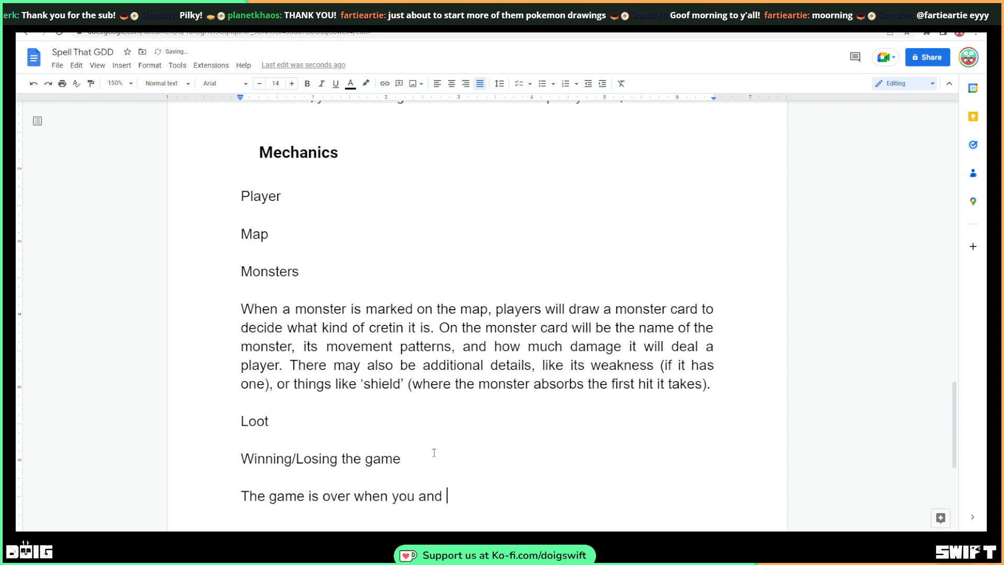
{"action": "type", "text": "all other "}
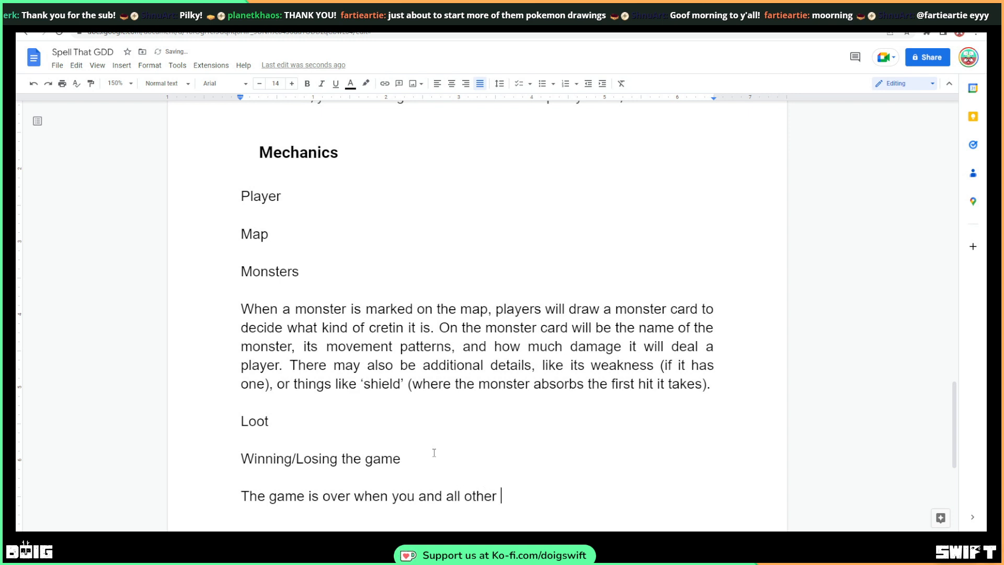
{"action": "type", "text": "plyyers die - a T"}
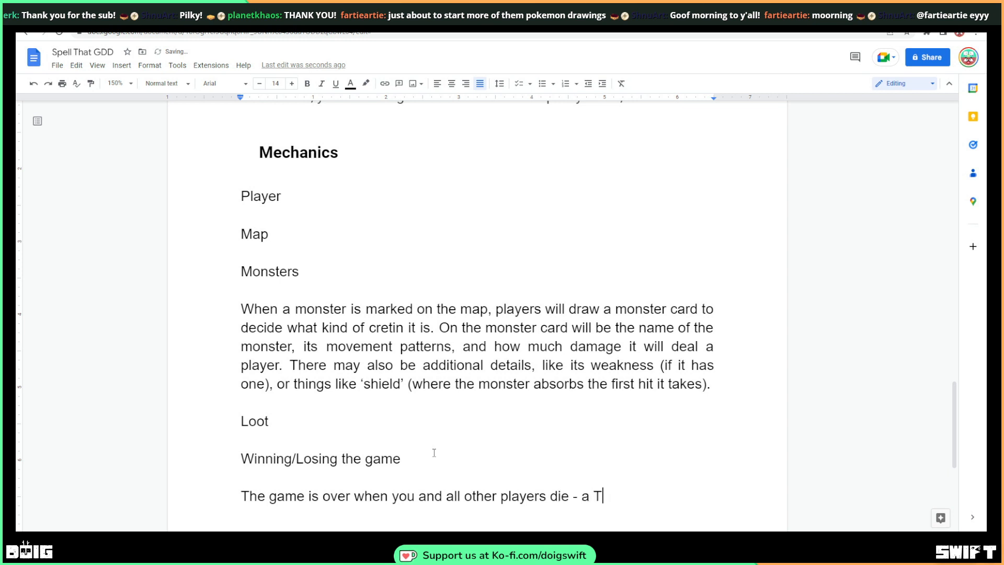
{"action": "type", "text": "otal Party"}
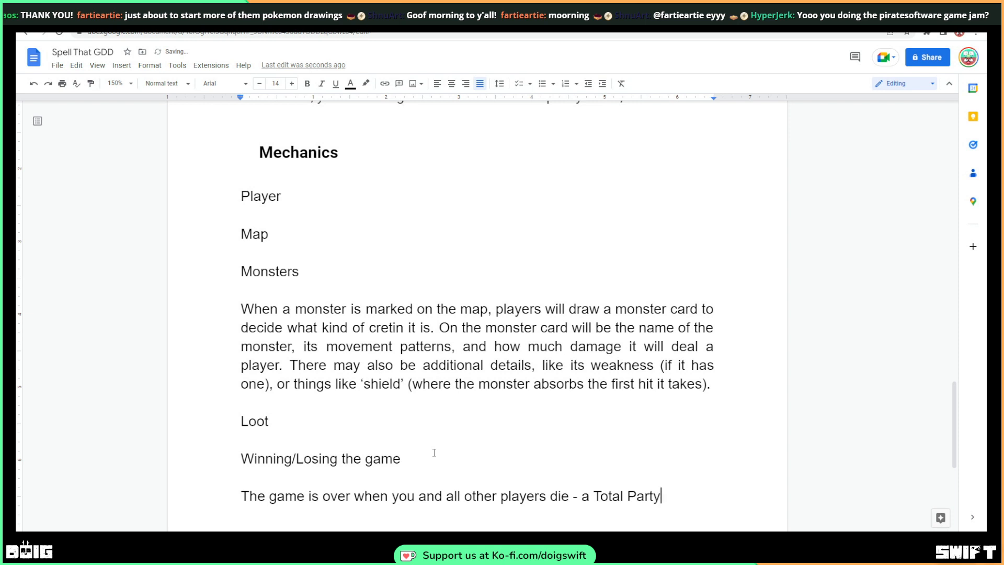
{"action": "type", "text": " Kill. Winning"}
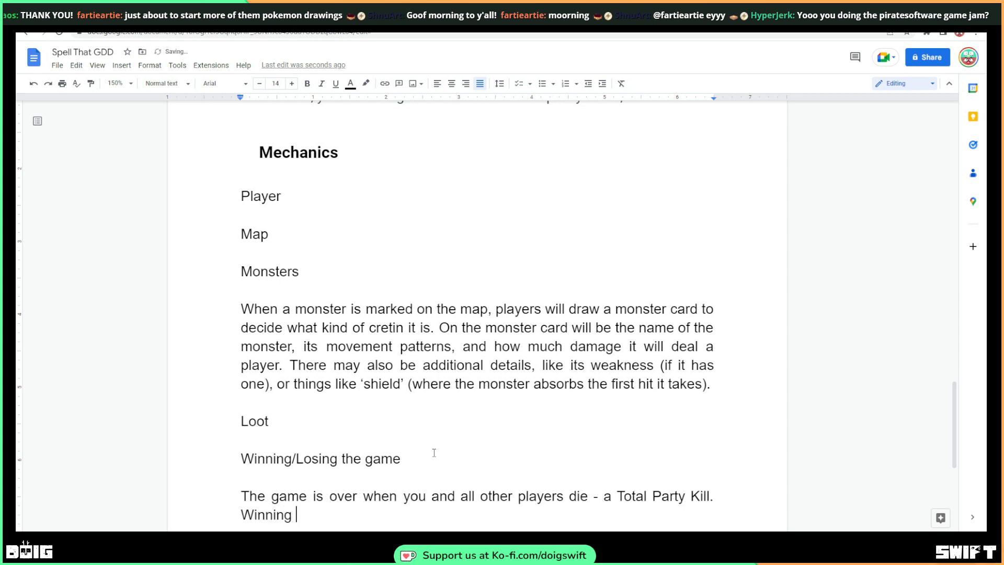
Replace the trailing word "Winning" with "The score you get at the end will be a combination of the loot you've accumulated,"
{"action": "key", "text": "BackSpace"}
{"action": "key", "text": "BackSpace"}
{"action": "key", "text": "BackSpace"}
{"action": "key", "text": "BackSpace"}
{"action": "key", "text": "BackSpace"}
{"action": "key", "text": "BackSpace"}
{"action": "type", "text": "The s"}
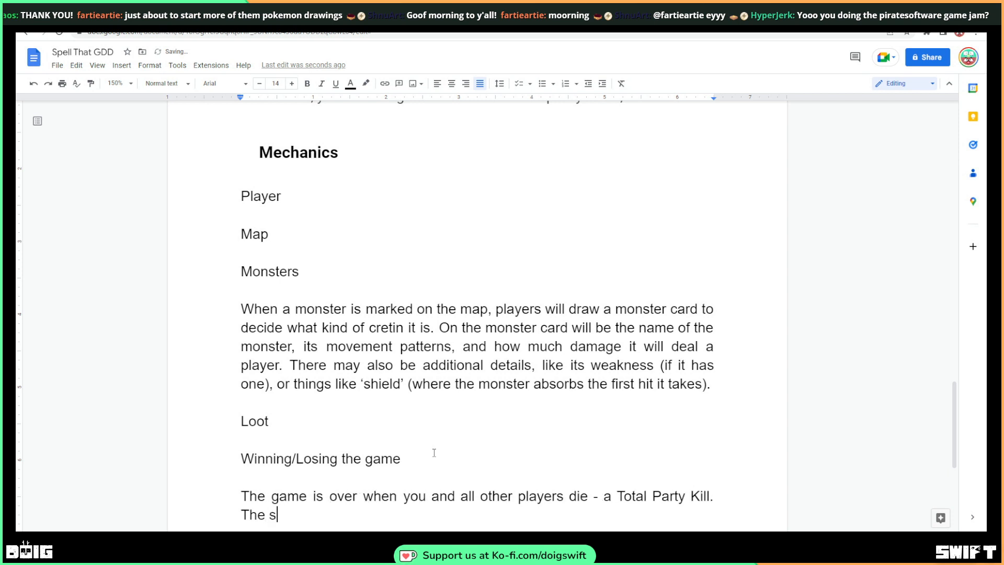
{"action": "type", "text": "core you get"}
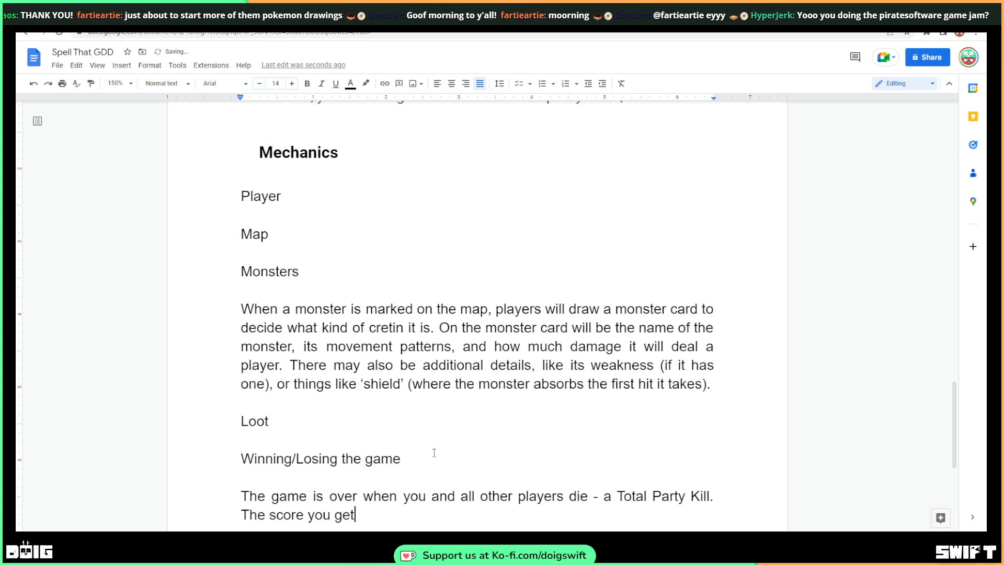
{"action": "type", "text": " at the end wil"}
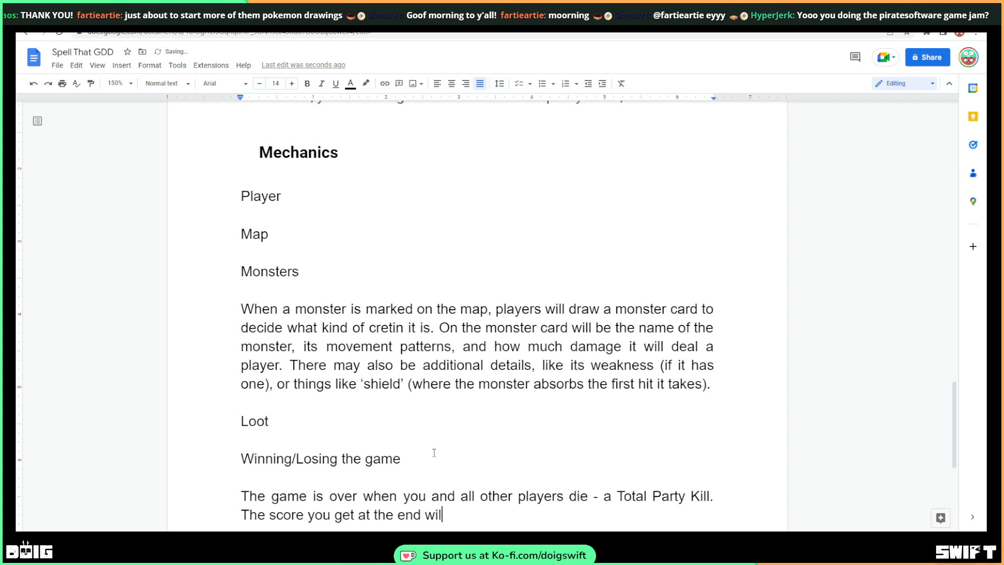
{"action": "type", "text": "l be a combia"}
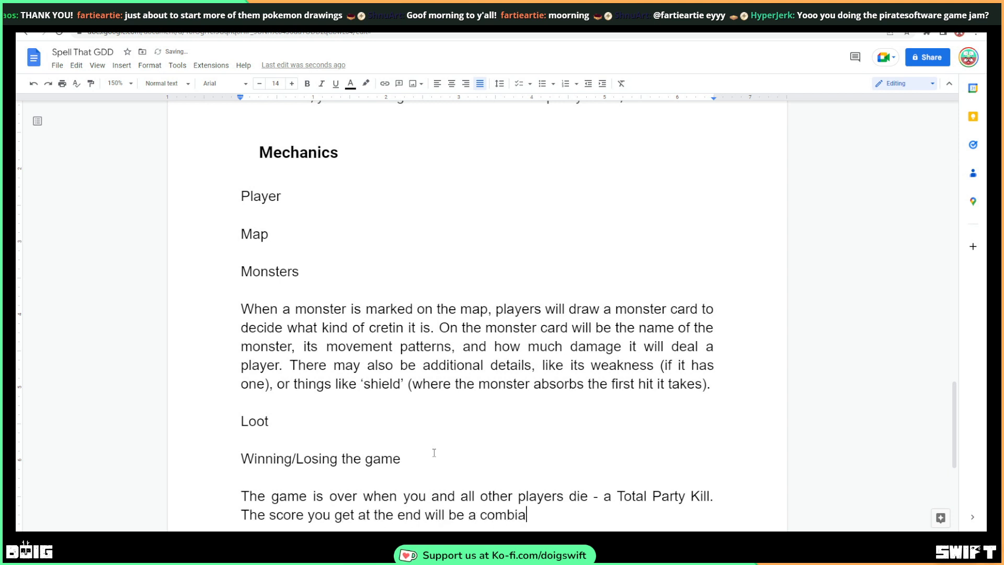
{"action": "key", "text": "BackSpace"}
{"action": "type", "text": "nation of the loo"}
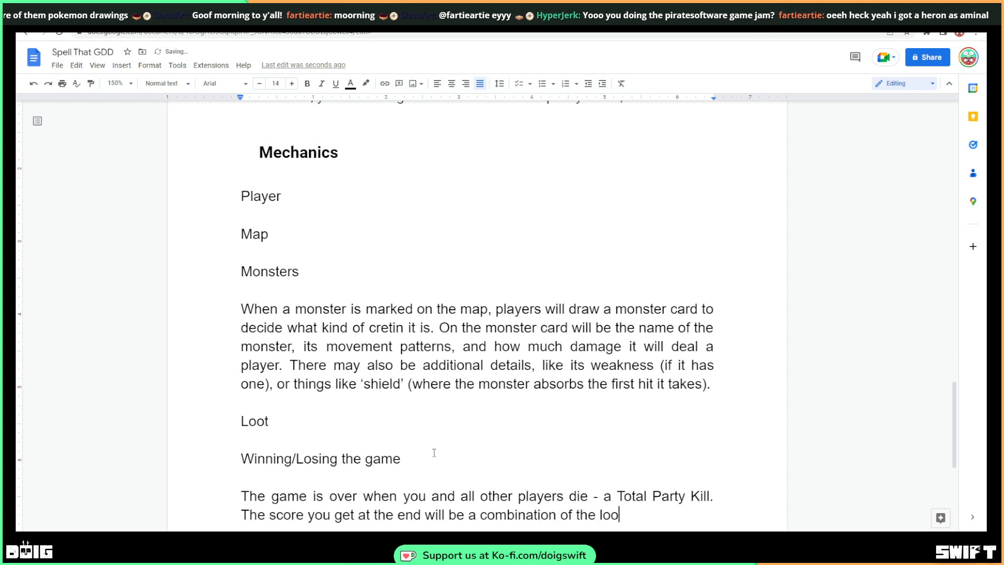
{"action": "type", "text": "t you'e"}
{"action": "key", "text": "BackSpace"}
{"action": "type", "text": "ve accu"}
{"action": "key", "text": "BackSpace"}
{"action": "type", "text": "um"}
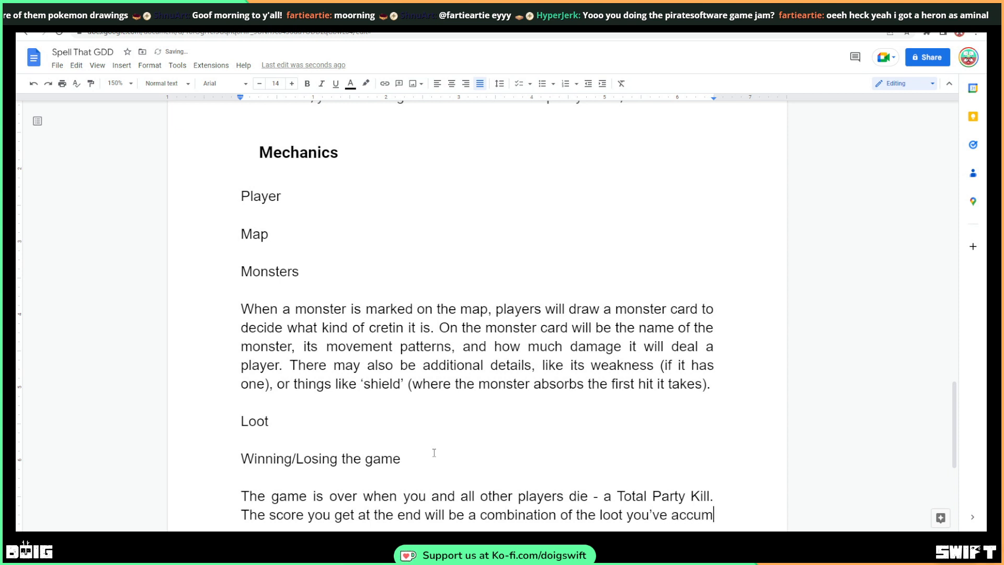
{"action": "type", "text": "ulated, the m"}
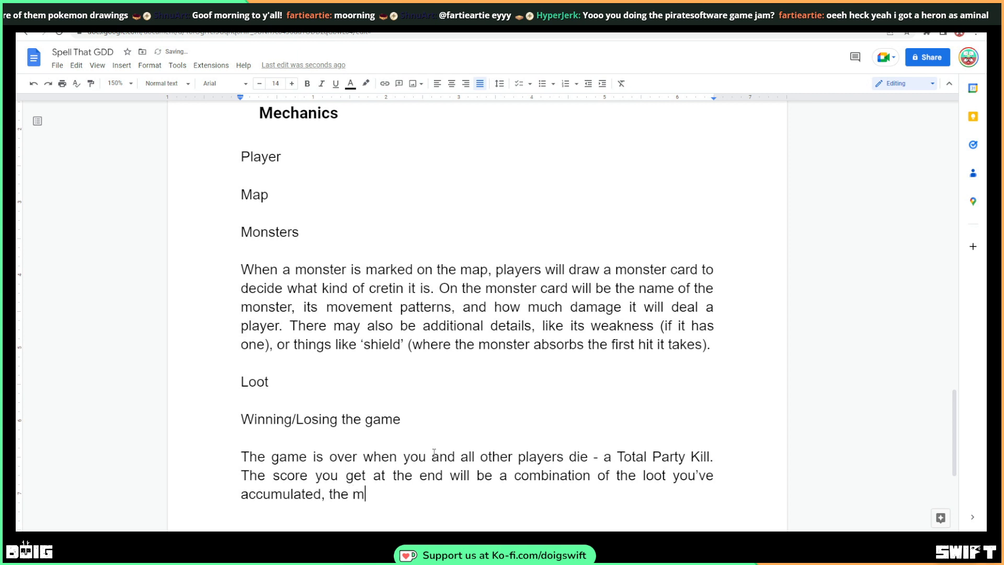
Finish the list of score sources with "the map tiles you've passed through, and the spells you've cast"
{"action": "type", "text": "ap tiles you"}
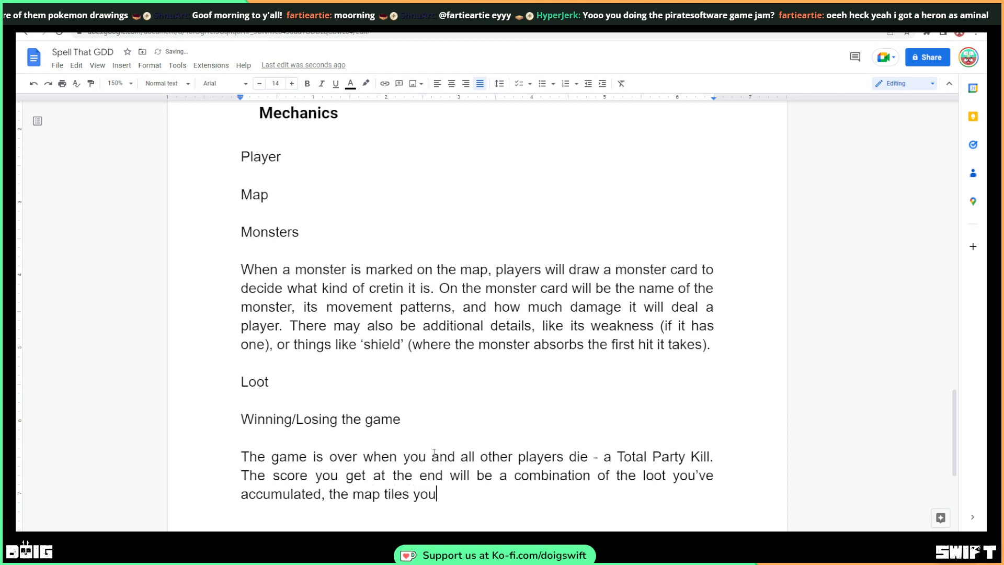
{"action": "type", "text": "'ve passed through, and "}
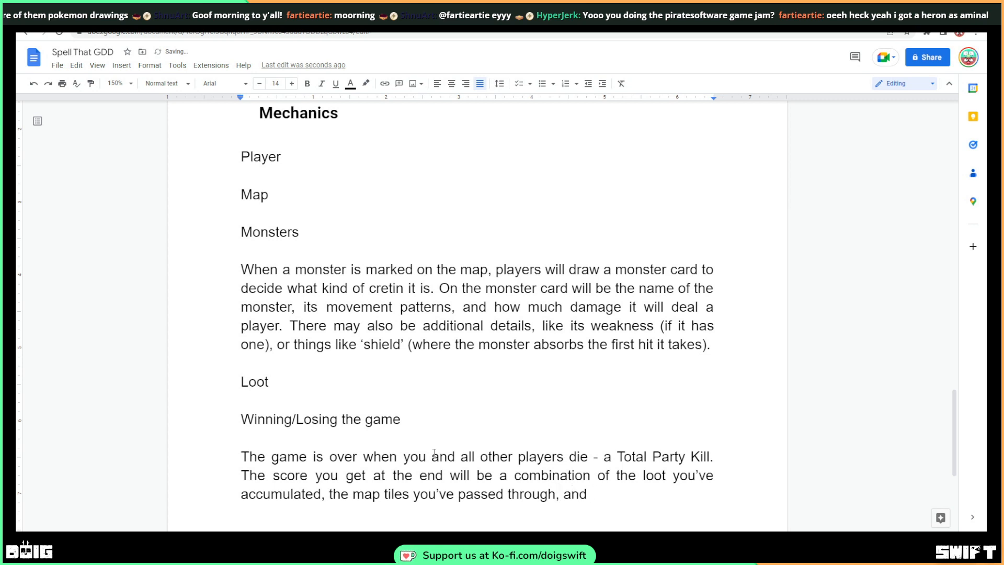
{"action": "type", "text": "the"}
{"action": "type", "text": " spells you"}
{"action": "type", "text": "'ve cas"}
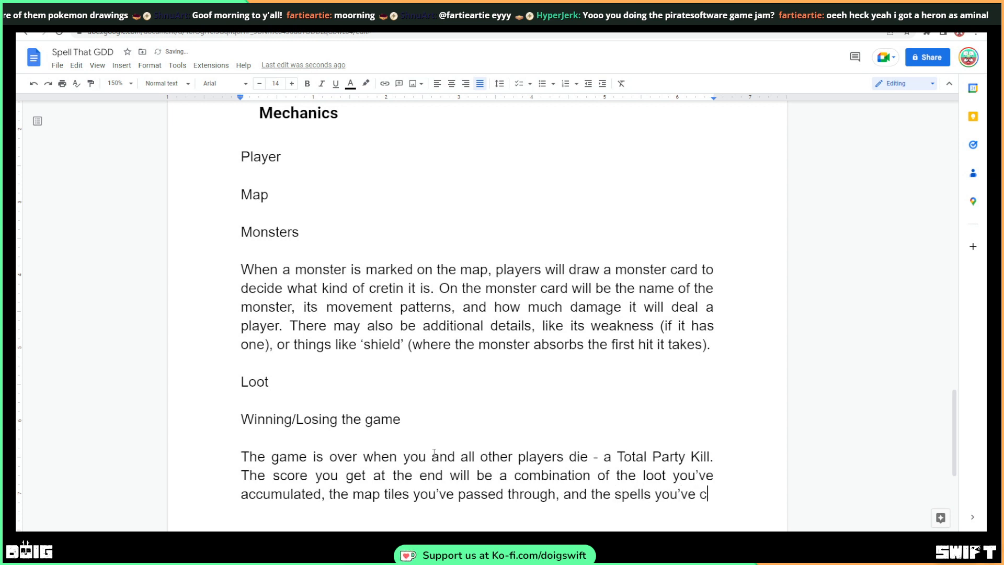
{"action": "type", "text": "t"}
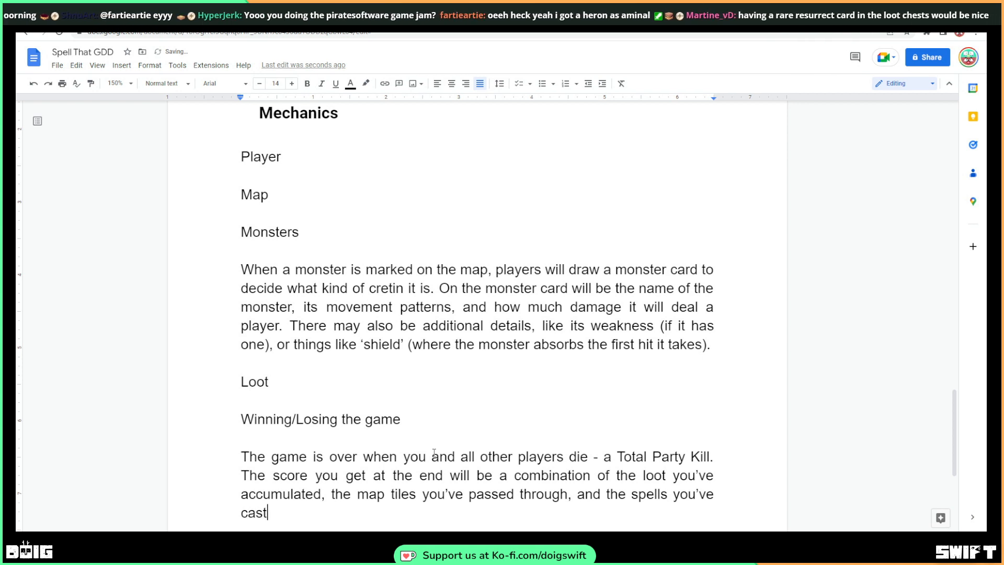
Add the sentence "These will be added up with the scores from the others in your party to give you an overall high score"
{"action": "type", "text": ". These wo"}
{"action": "type", "text": "ll"}
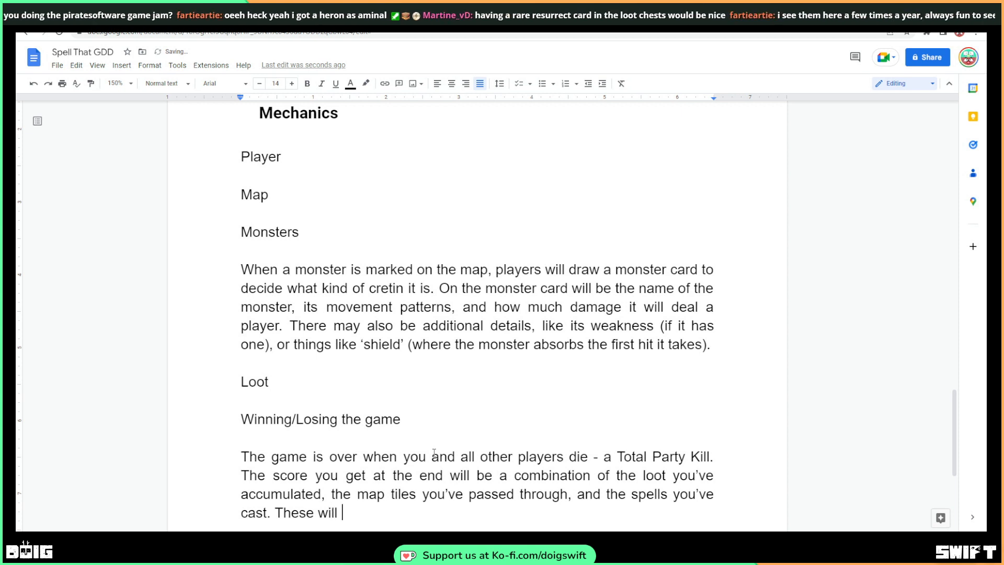
{"action": "type", "text": " a"}
{"action": "key", "text": "BackSpace"}
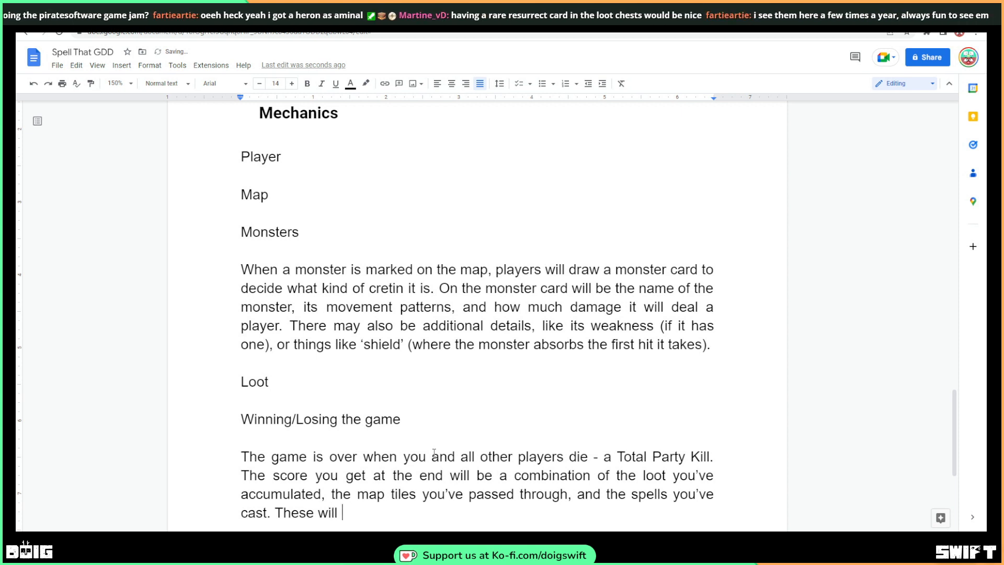
{"action": "type", "text": "be added up"}
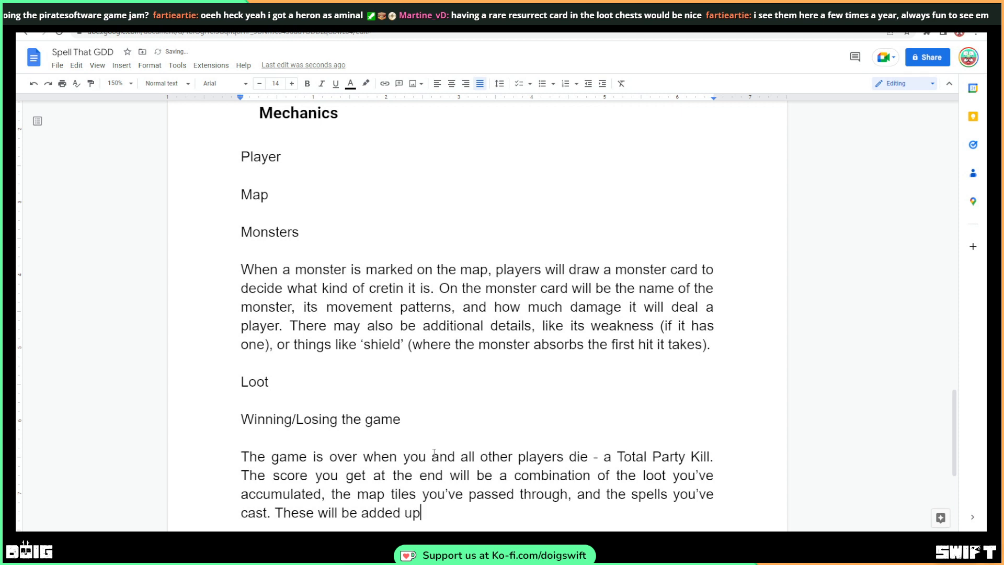
{"action": "type", "text": " with the scores from"}
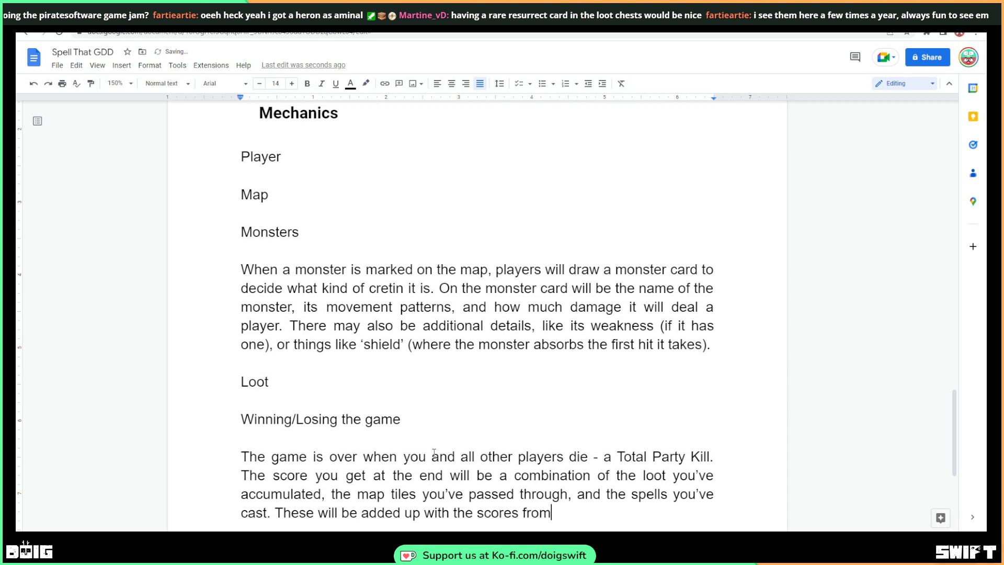
{"action": "type", "text": " the others in your party "}
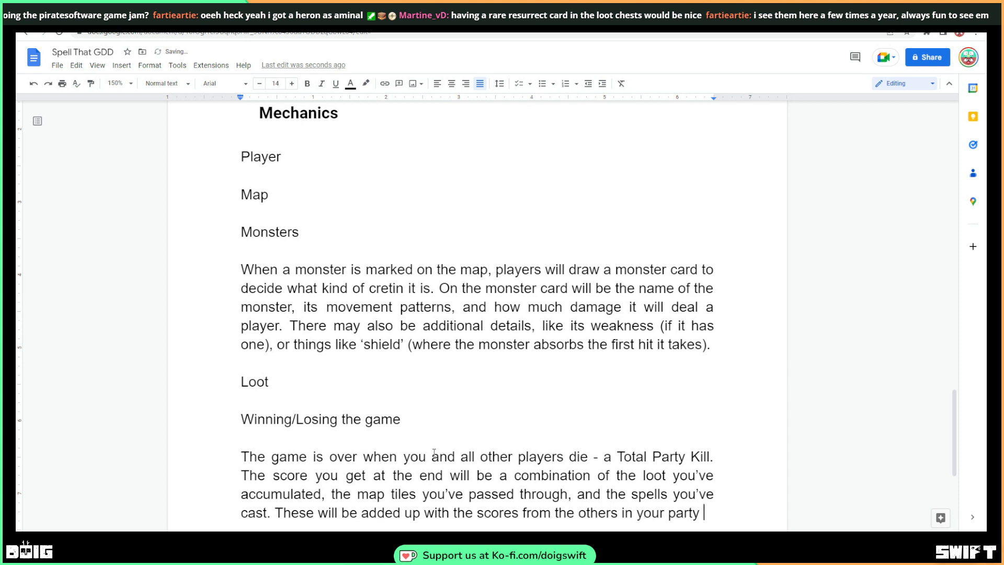
{"action": "type", "text": "to give "}
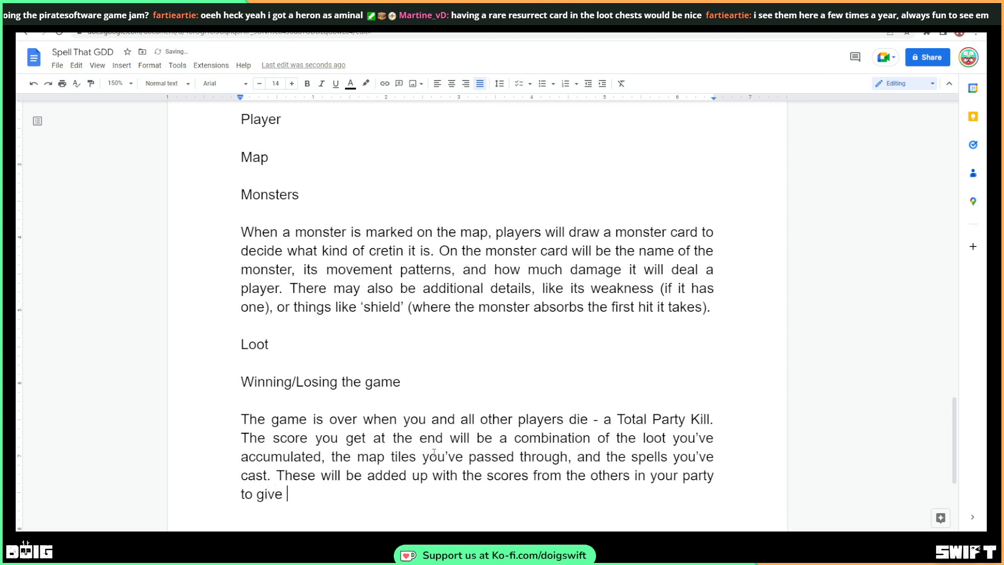
{"action": "type", "text": "you an overa"}
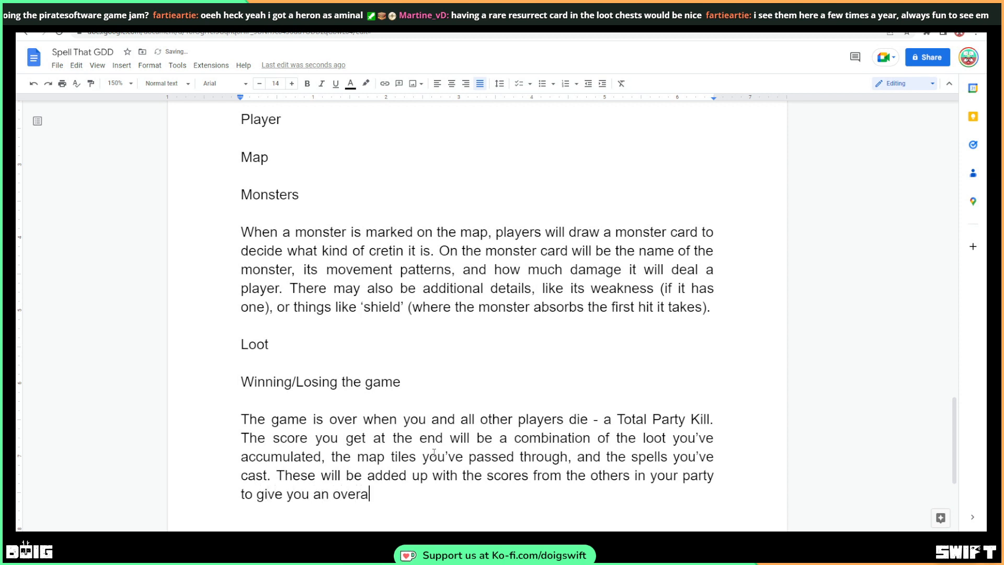
{"action": "type", "text": "ll high score"}
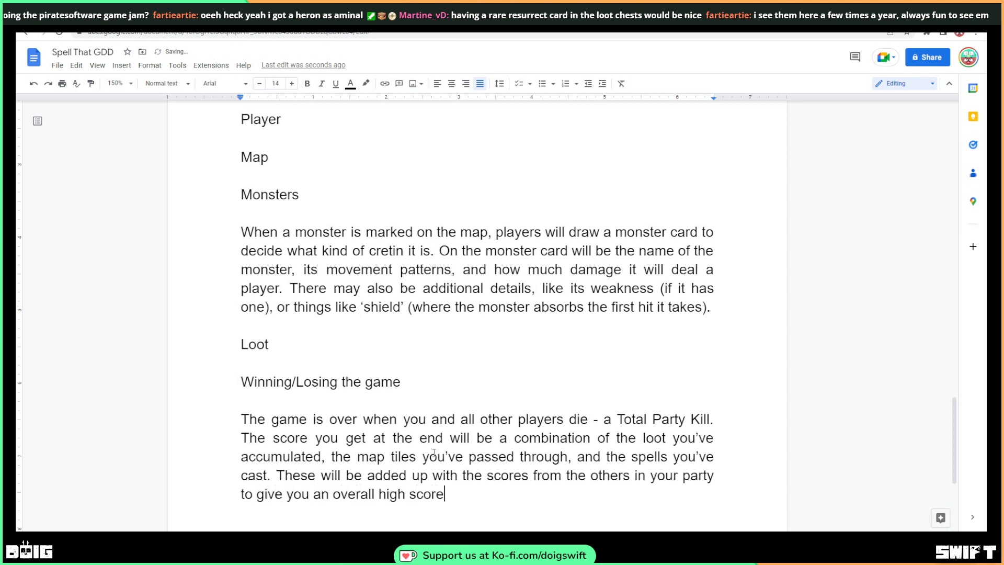
Close the sentence with "!" and add "Trying to beat your own high score, and get further through the dungeon is the aim of the game,"
{"action": "type", "text": "! Trying to"}
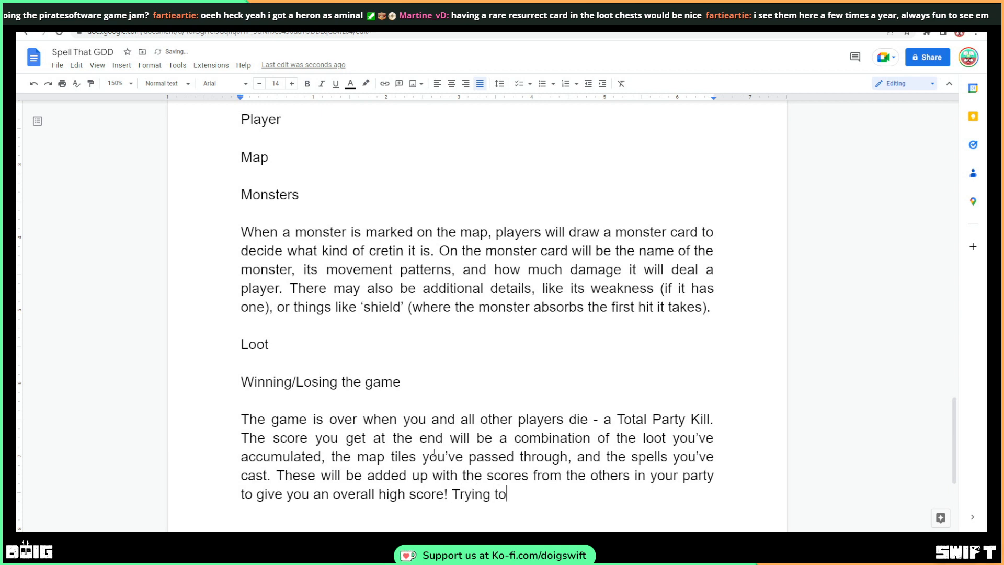
{"action": "type", "text": " beat your ow"}
{"action": "key", "text": "BackSpace"}
{"action": "type", "text": "n high "}
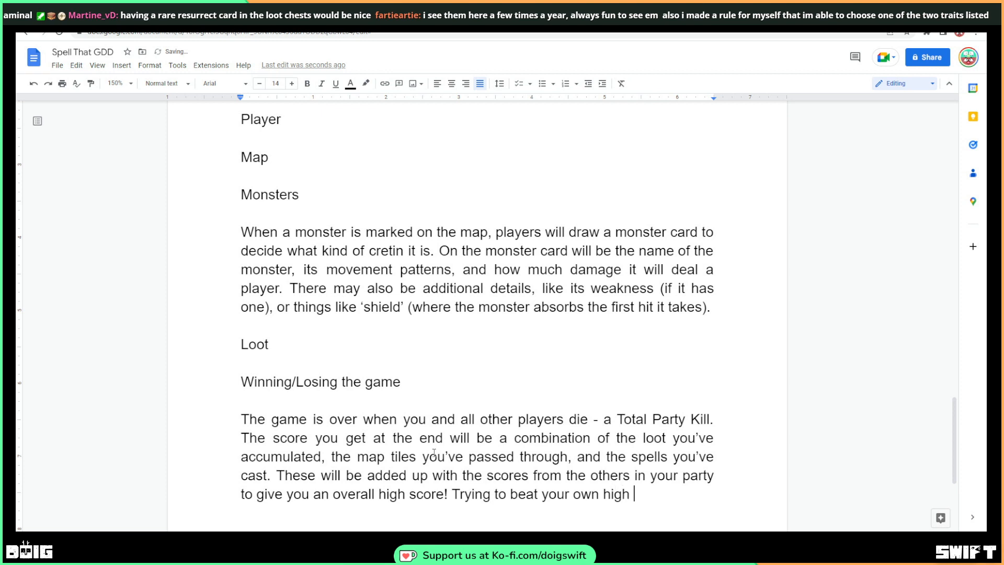
{"action": "type", "text": "score, and get "}
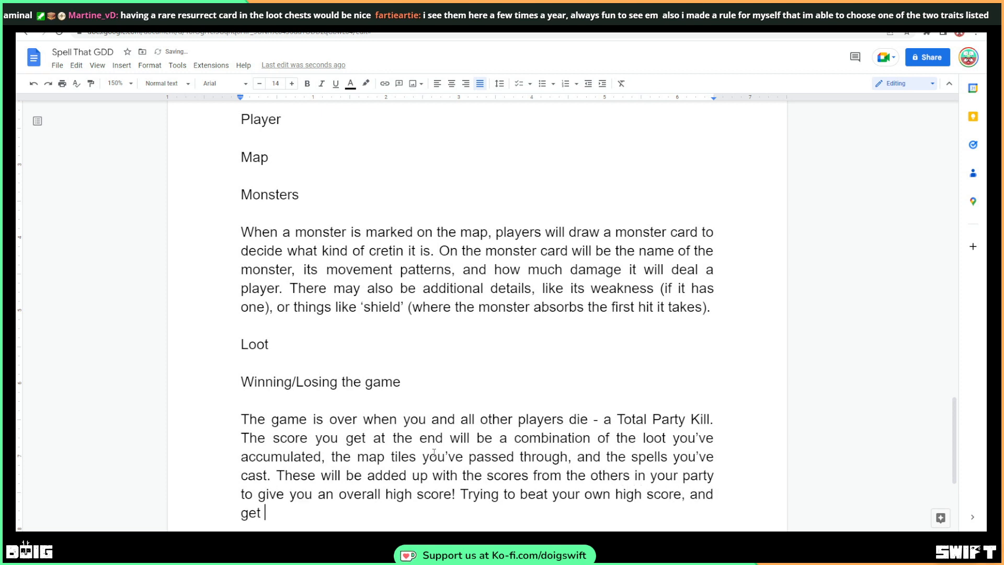
{"action": "type", "text": "further through the u"}
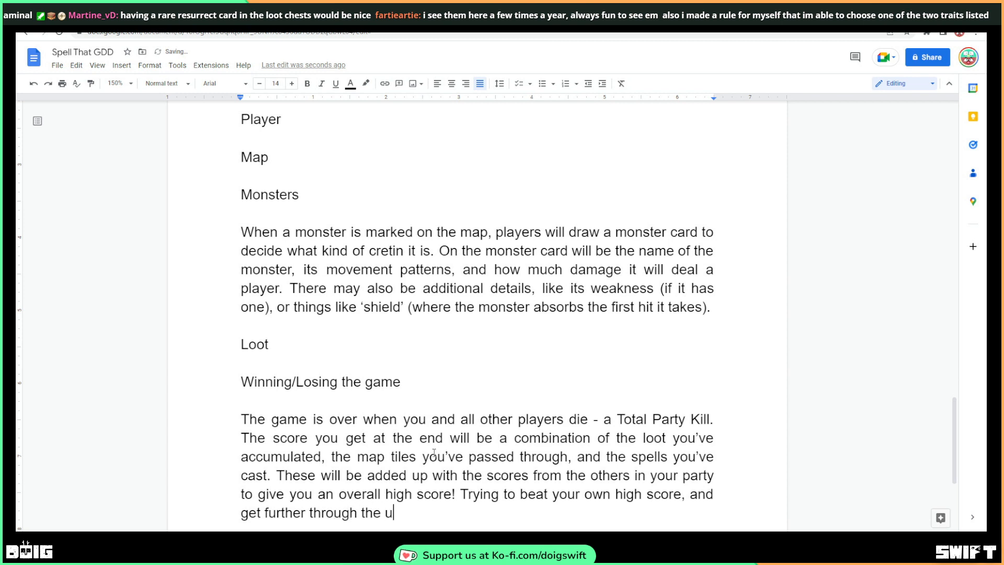
{"action": "key", "text": "BackSpace"}
{"action": "type", "text": "dungeon is the "}
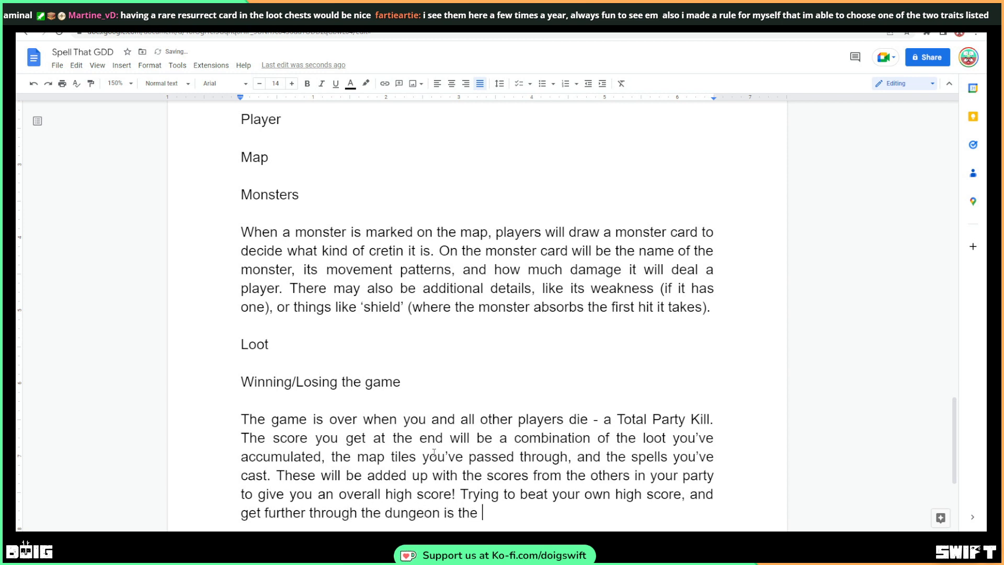
{"action": "type", "text": "aim of the game, an"}
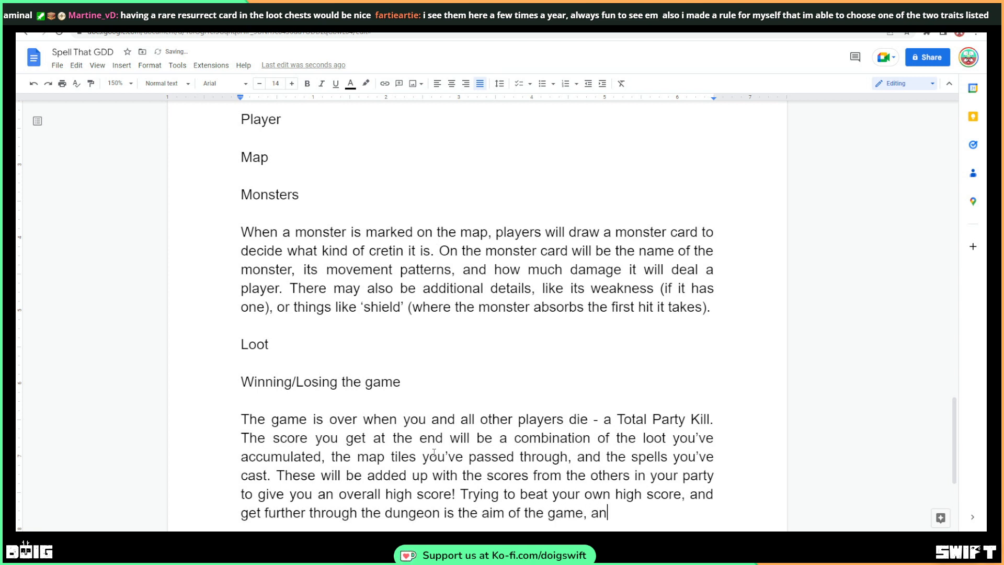
Finish the sentence about the aim of the game with "and the reason for replayability."
{"action": "type", "text": "d the reason f"}
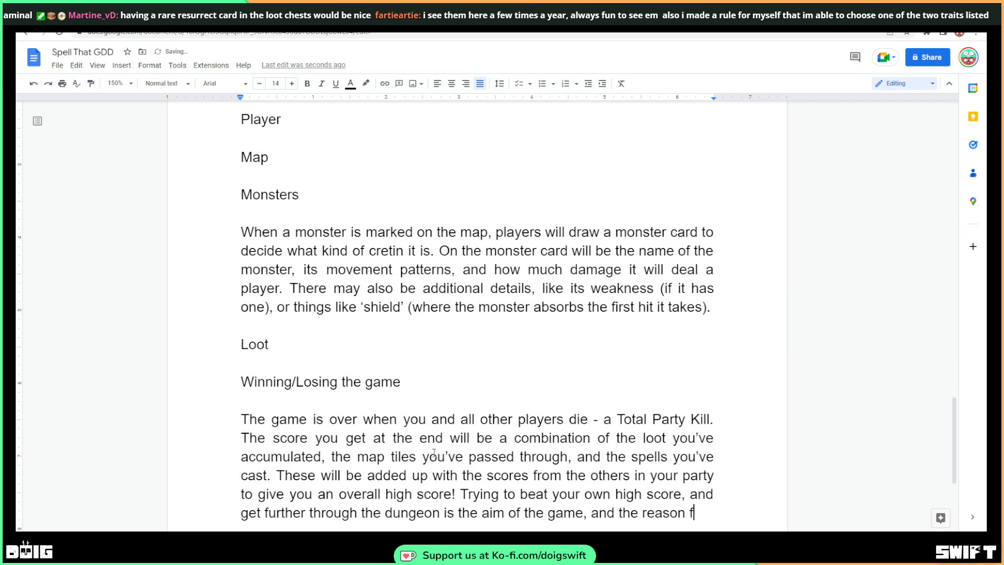
{"action": "type", "text": "or repla"}
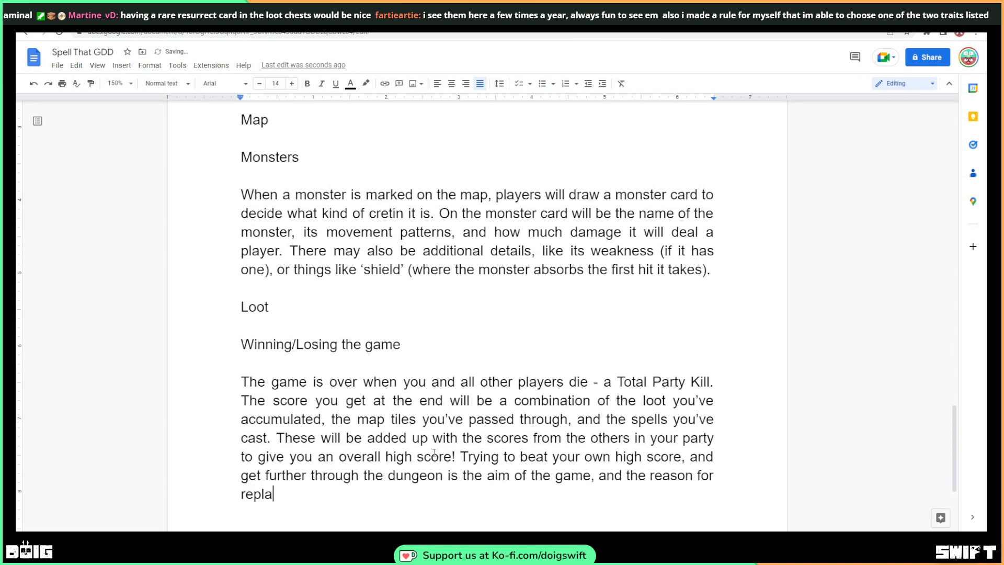
{"action": "type", "text": "yabiliy"}
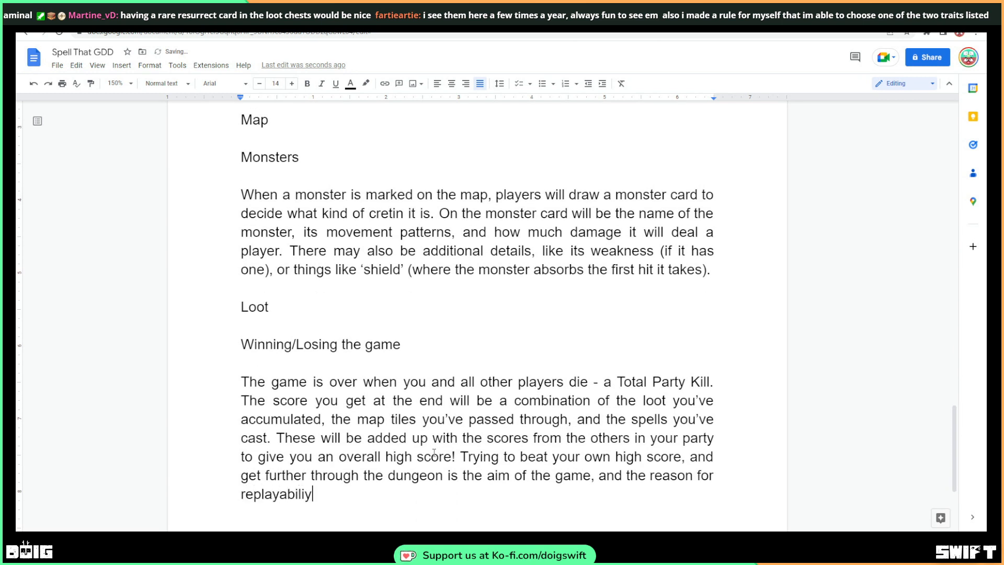
{"action": "key", "text": "BackSpace"}
{"action": "key", "text": "BackSpace"}
{"action": "type", "text": "t"}
{"action": "type", "text": "ity"}
Replace "the reason for" with "adds" in the last sentence of the Winning/Losing paragraph
{"action": "left_click_drag", "start_coordinate": [711, 476], "coordinate": [626, 476]}
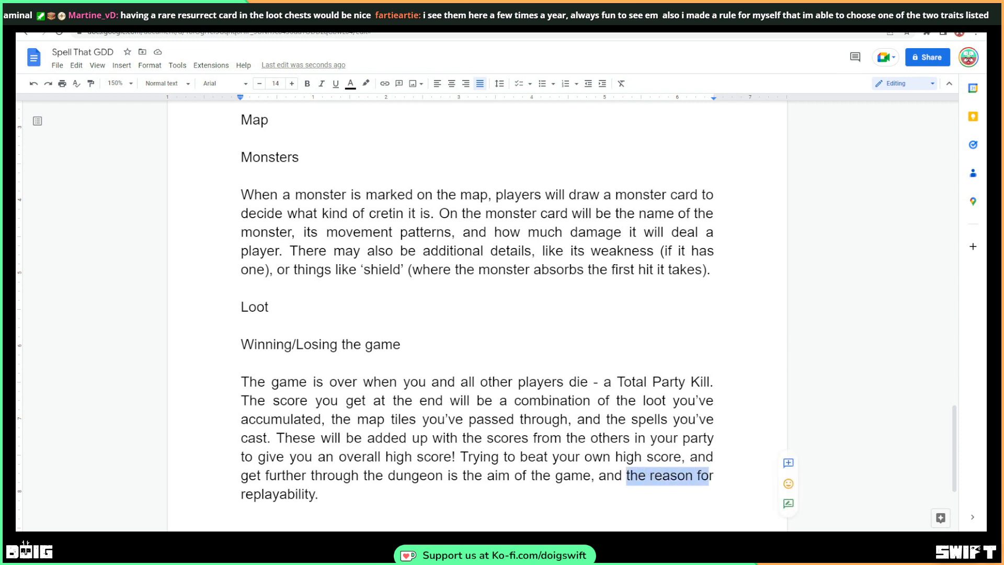
{"action": "key", "text": "BackSpace"}
{"action": "type", "text": "adds"}
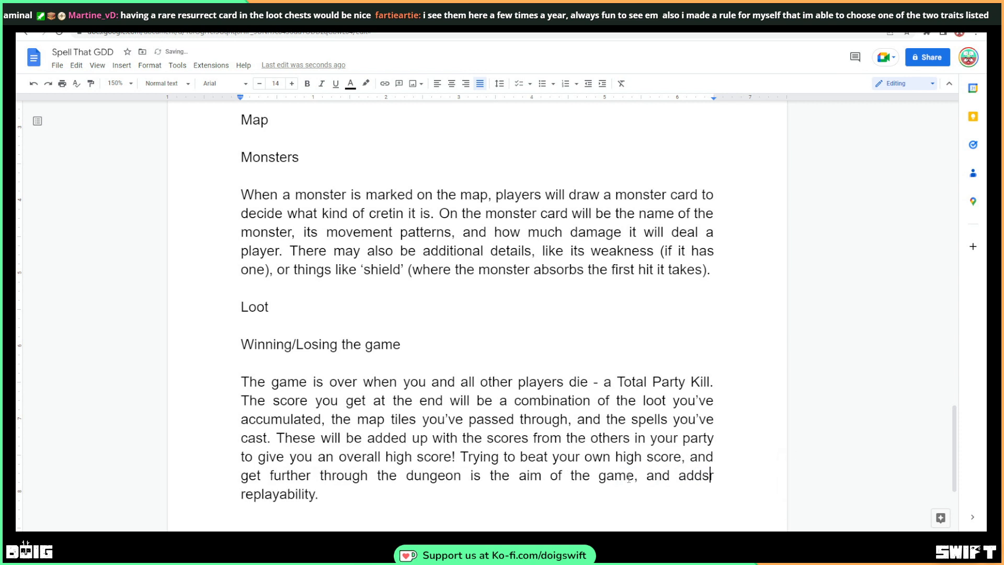
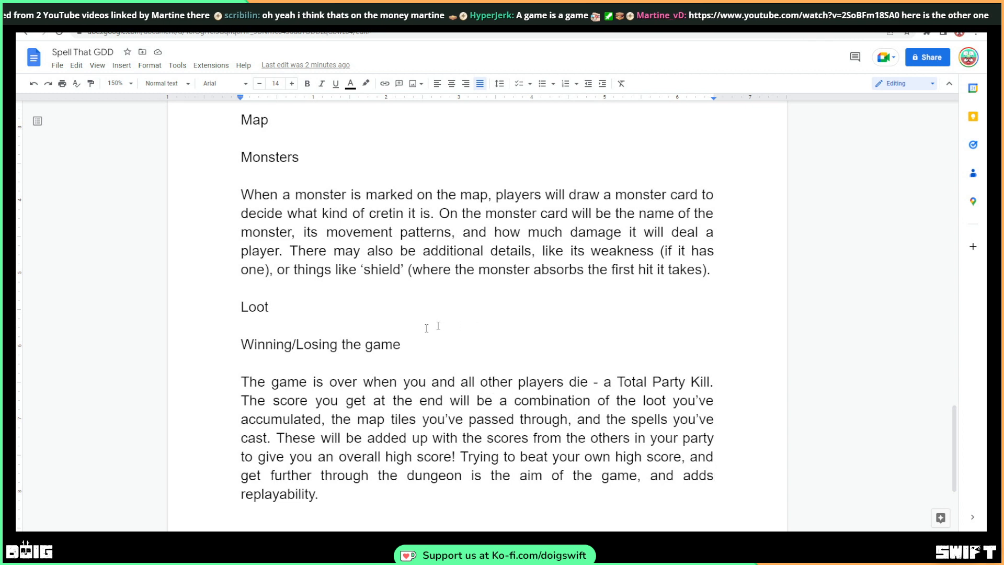
Start a paragraph beneath the Loot heading with "When you open a chest on a map tile, you will"
{"action": "left_click", "coordinate": [290, 305]}
{"action": "key", "text": "Return"}
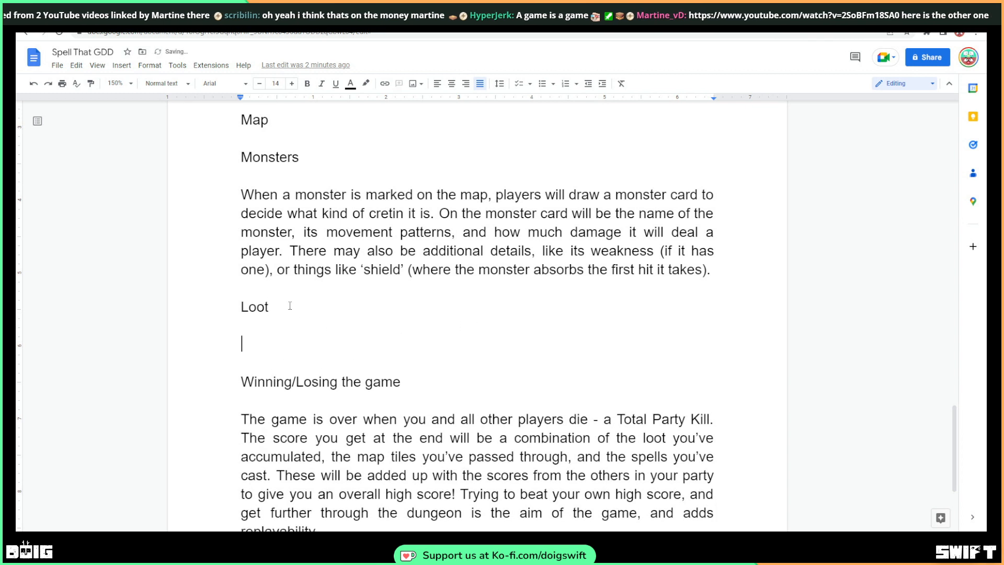
{"action": "type", "text": "When "}
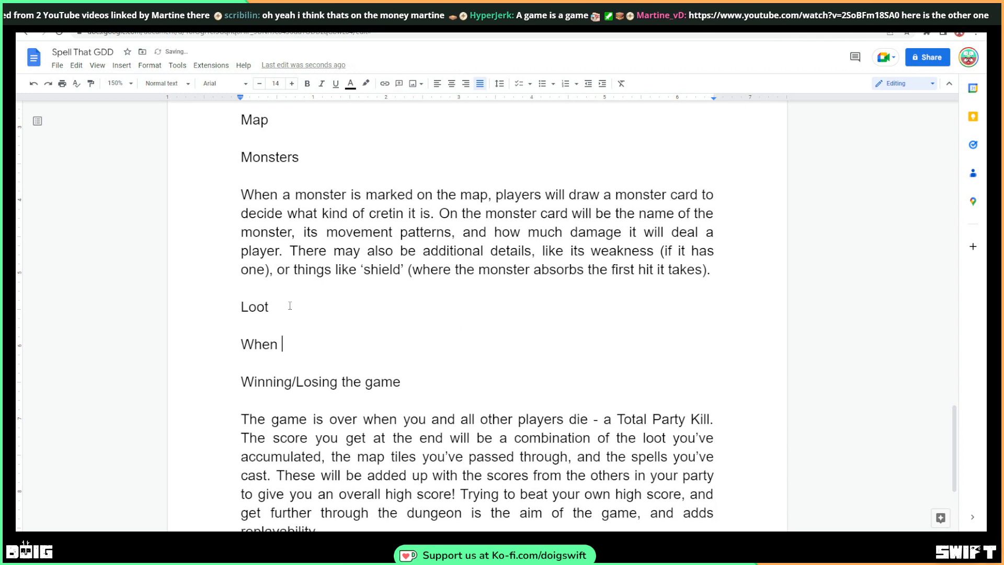
{"action": "type", "text": "you open a ch"}
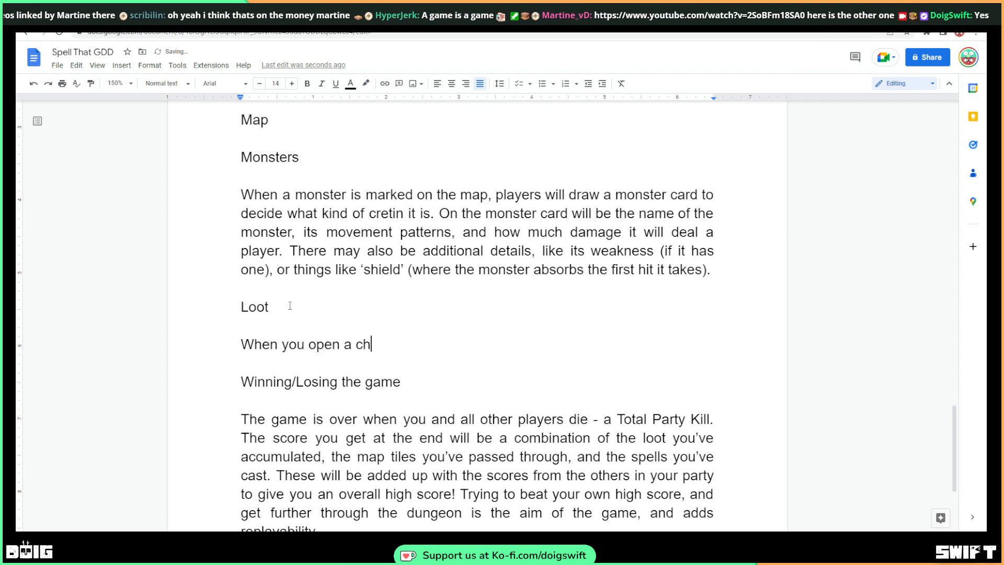
{"action": "type", "text": "est in ad"}
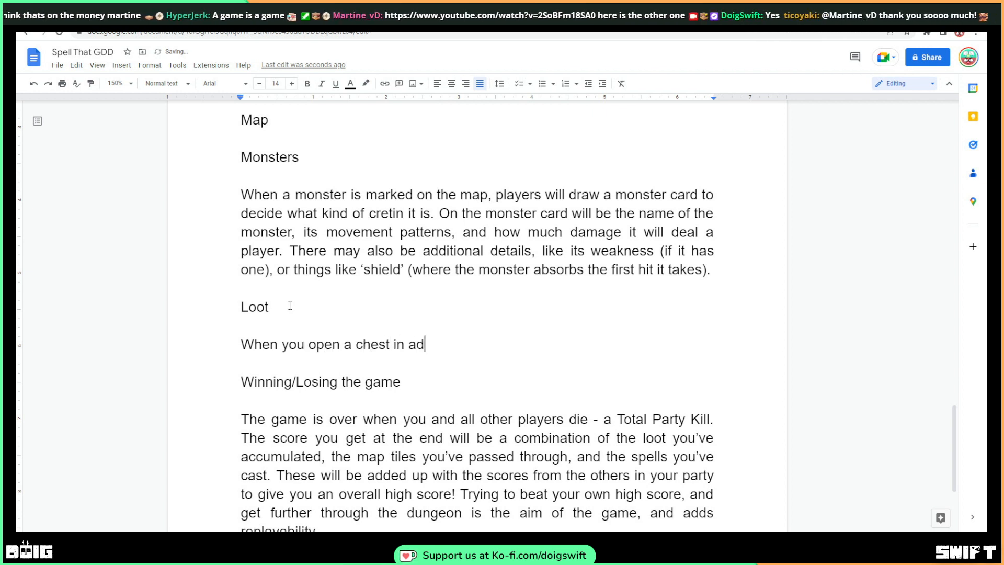
{"action": "type", "text": "ung"}
{"action": "key", "text": "BackSpace"}
{"action": "key", "text": "BackSpace"}
{"action": "key", "text": "BackSpace"}
{"action": "key", "text": "BackSpace"}
{"action": "key", "text": "BackSpace"}
{"action": "key", "text": "BackSpace"}
{"action": "key", "text": "BackSpace"}
{"action": "key", "text": "BackSpace"}
{"action": "key", "text": "BackSpace"}
{"action": "key", "text": "BackSpace"}
{"action": "type", "text": "on a map til"}
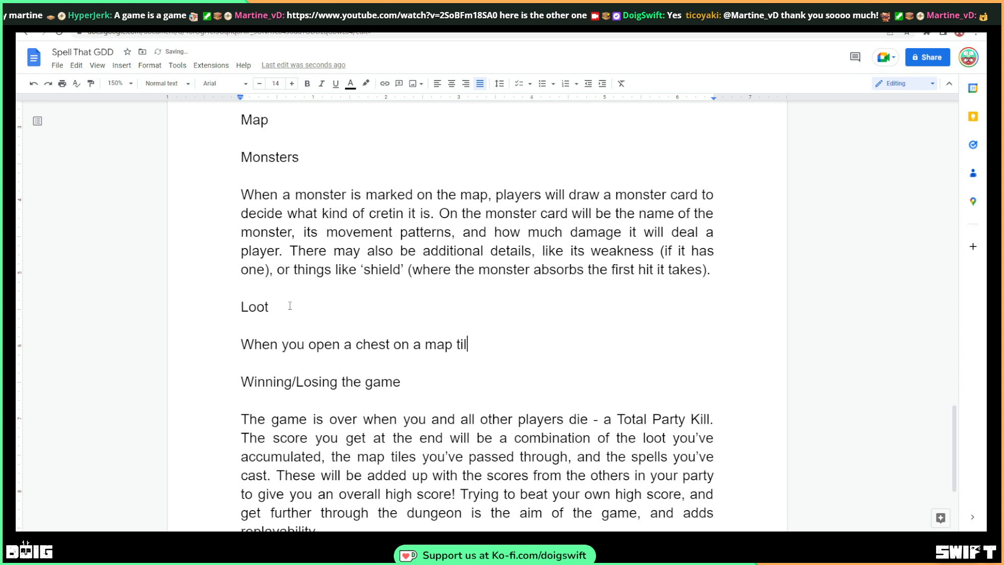
{"action": "type", "text": "e, you will"}
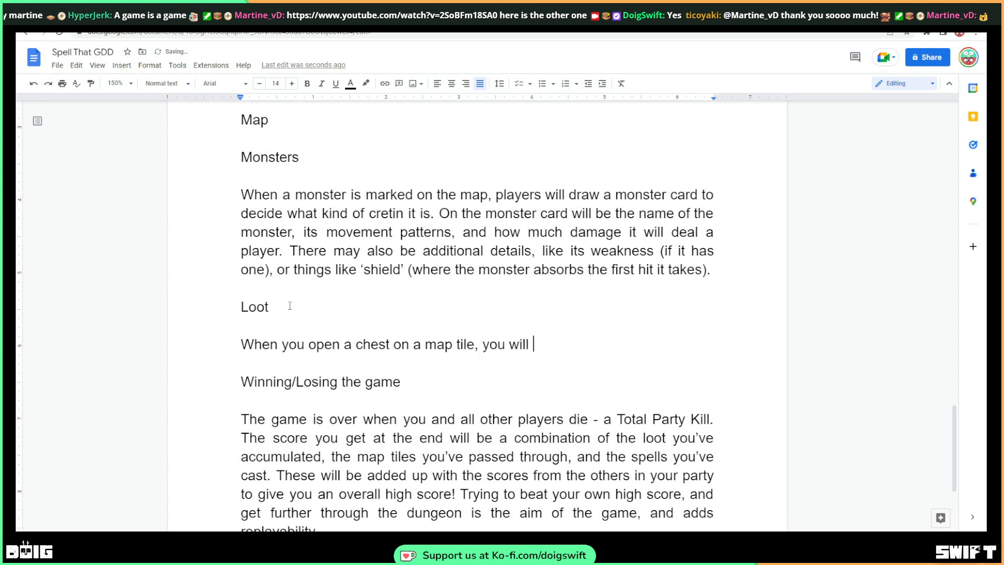
Complete the Loot sentence with "receive Loot cards!" and begin the following one with "These cards can"
{"action": "key", "text": "BackSpace"}
{"action": "key", "text": "BackSpace"}
{"action": "key", "text": "BackSpace"}
{"action": "key", "text": "BackSpace"}
{"action": "type", "text": "have he"}
{"action": "key", "text": "BackSpace"}
{"action": "key", "text": "BackSpace"}
{"action": "key", "text": "BackSpace"}
{"action": "key", "text": "BackSpace"}
{"action": "key", "text": "BackSpace"}
{"action": "key", "text": "BackSpace"}
{"action": "type", "text": "will received"}
{"action": "key", "text": "BackSpace"}
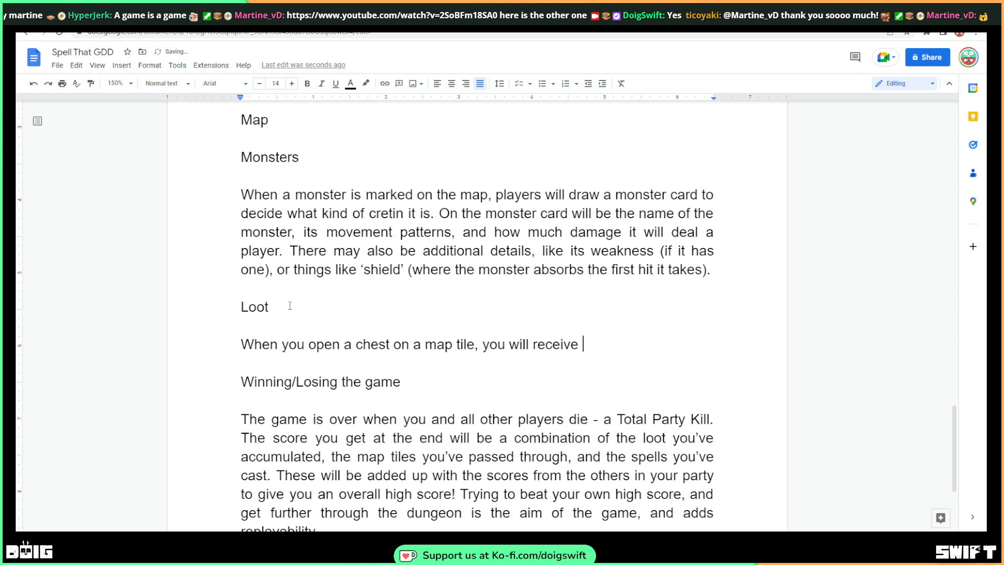
{"action": "type", "text": "Loot car"}
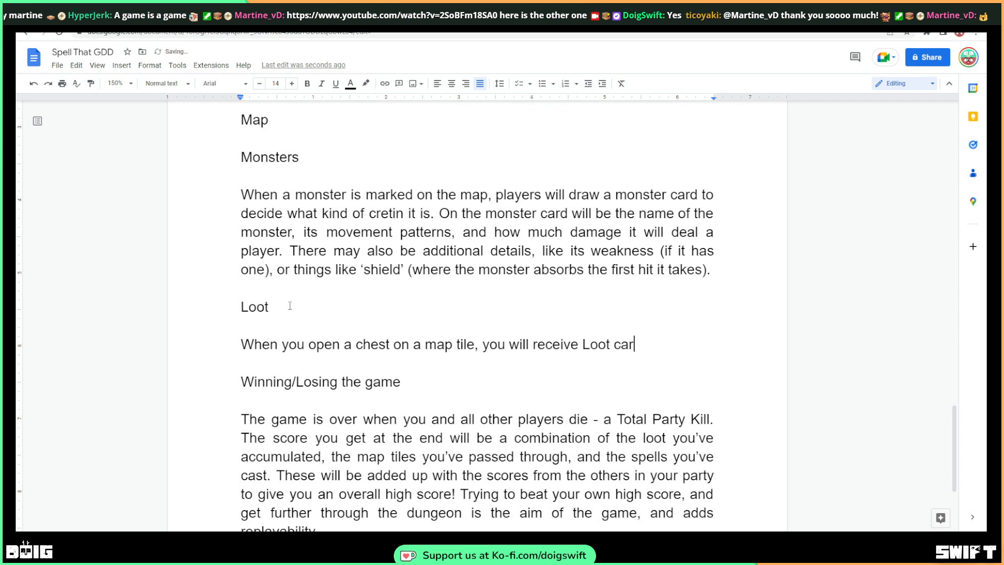
{"action": "type", "text": "ds! These cards can "}
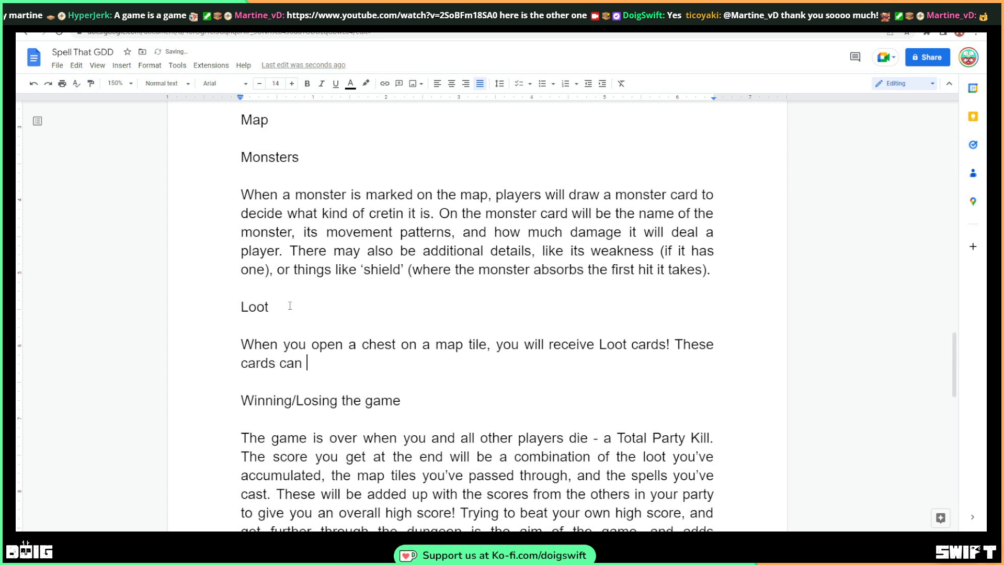
Continue the Loot sentence with "have a variety of effects, from giving you extra tiles to use when casting"
{"action": "type", "text": "have a va"}
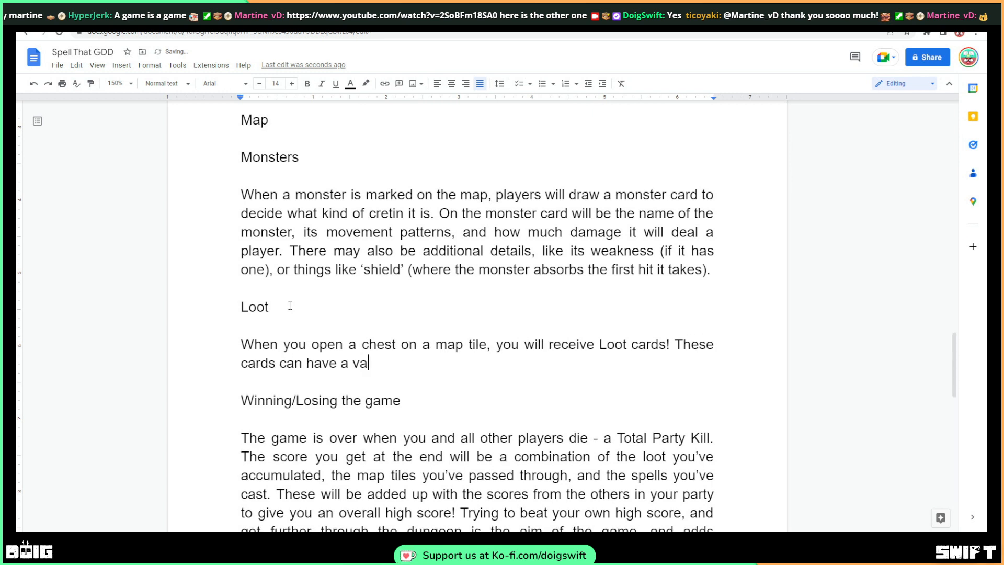
{"action": "type", "text": "riety of effect"}
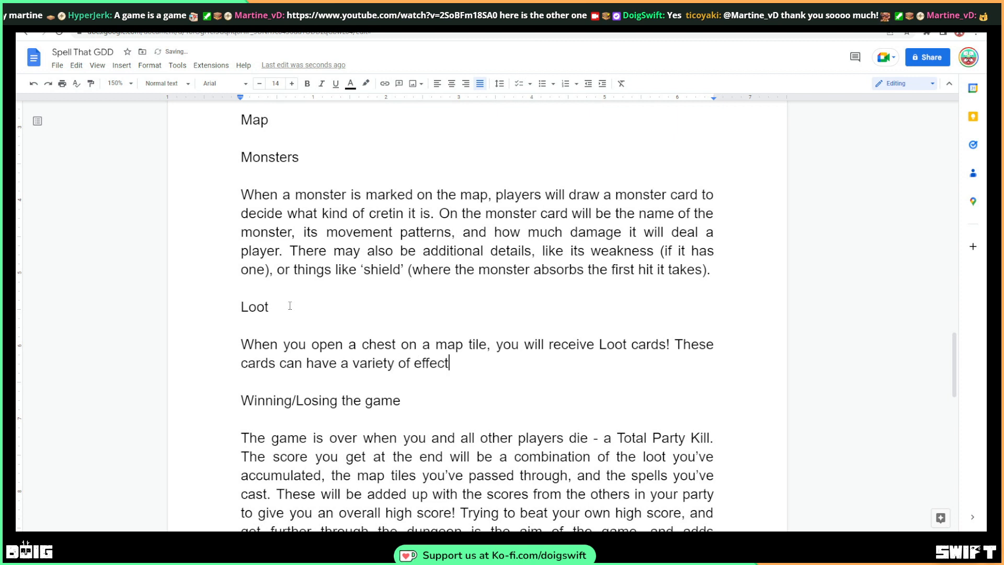
{"action": "type", "text": "s, from g"}
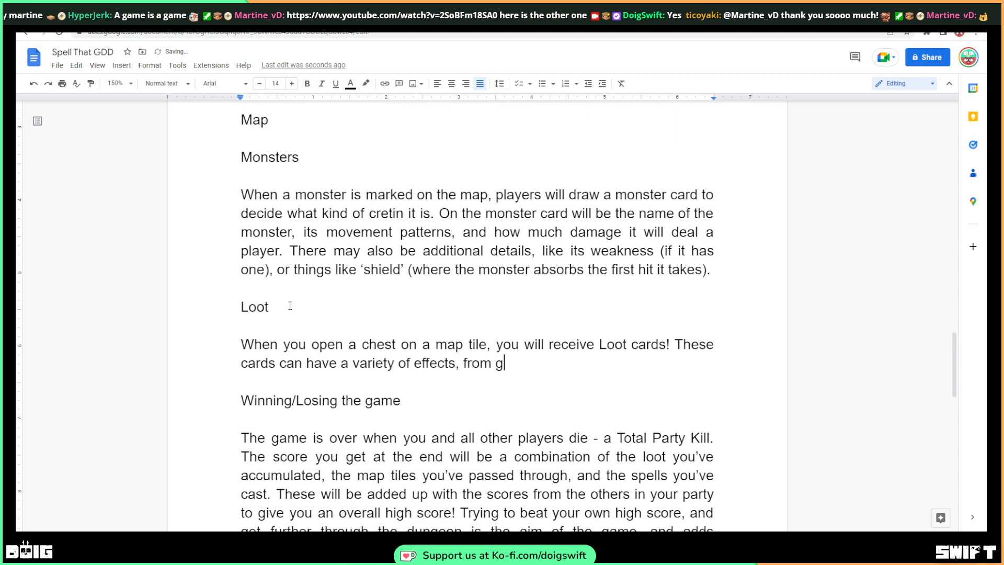
{"action": "type", "text": "iving you extr"}
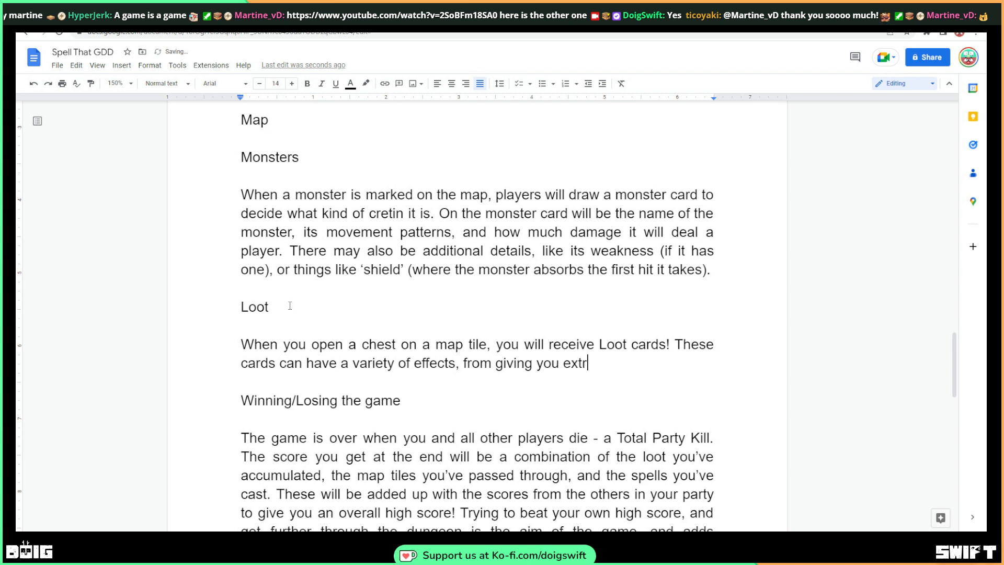
{"action": "type", "text": "a tiles to use "}
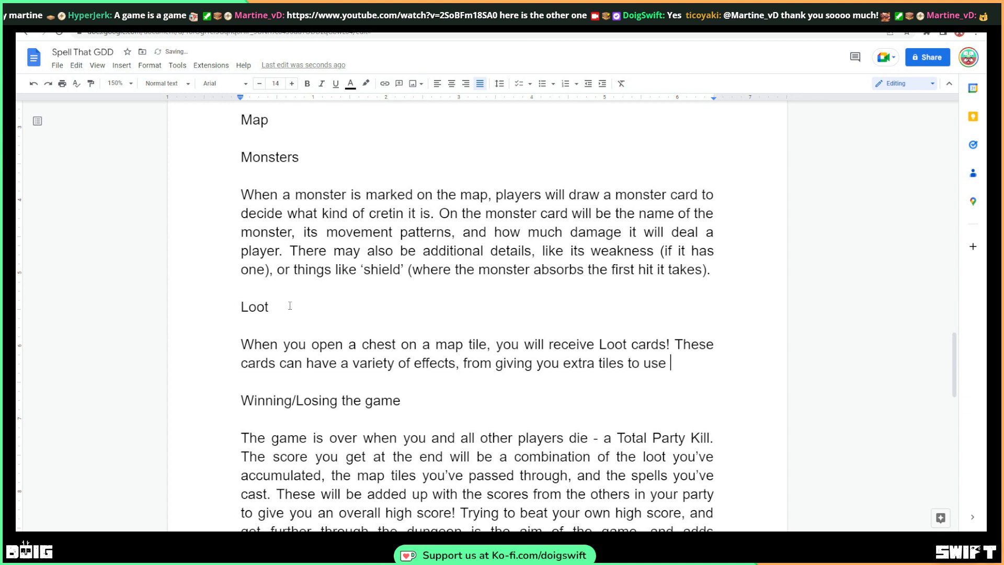
{"action": "type", "text": "when cas"}
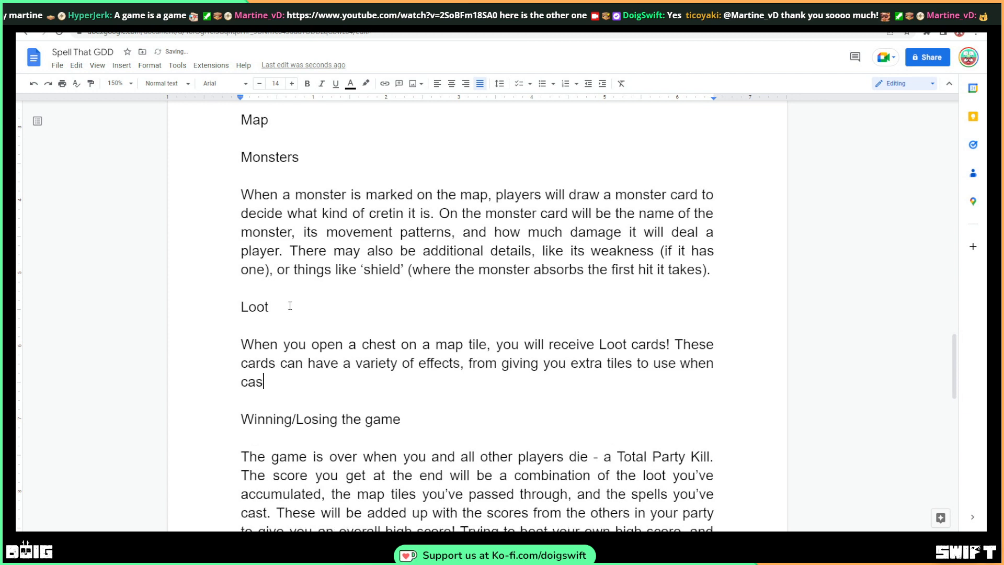
{"action": "type", "text": "tinf"}
{"action": "key", "text": "BackSpace"}
{"action": "type", "text": "g"}
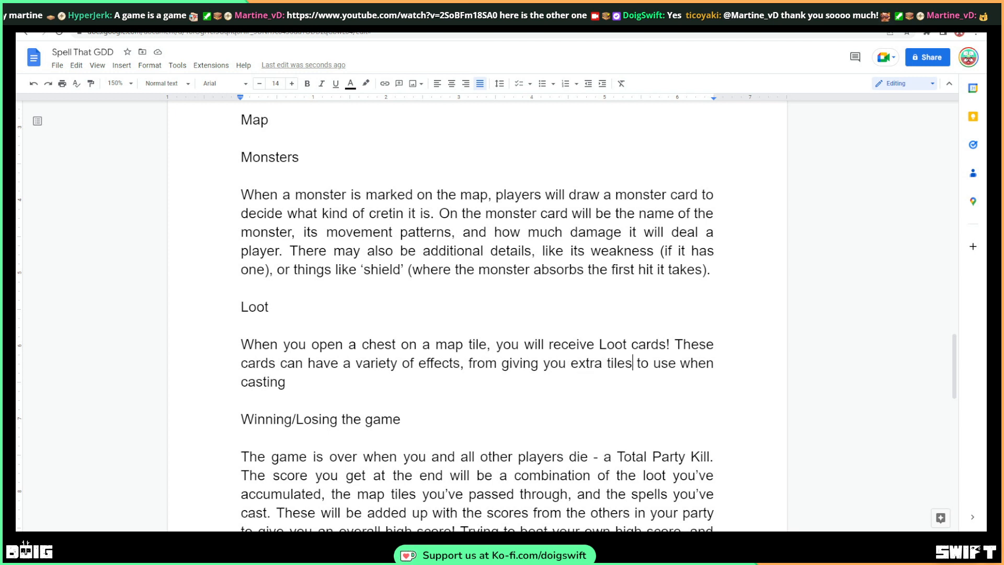
Insert "in your Bag of Holding" after "extra tiles" in the Loot paragraph
{"action": "type", "text": "in your  "}
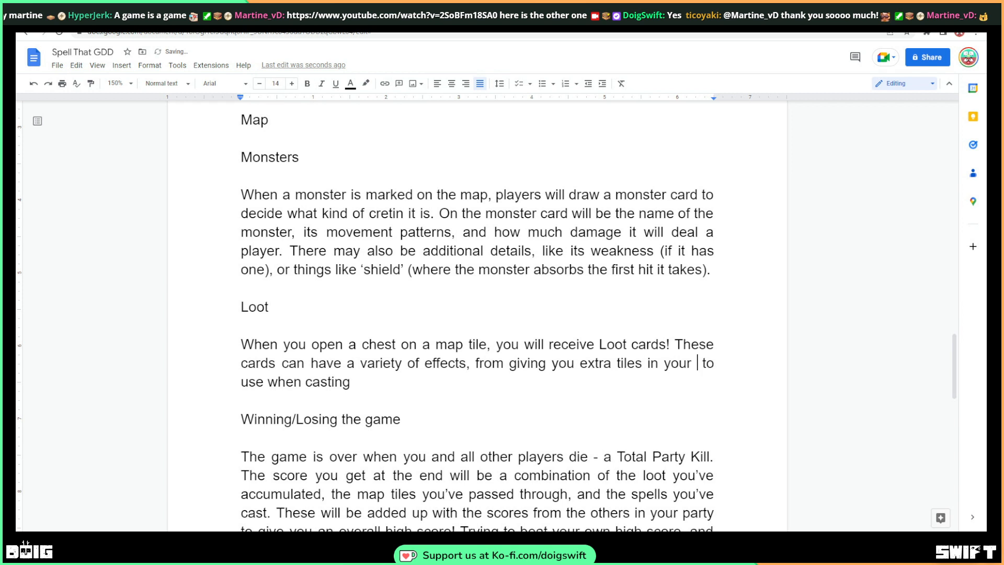
{"action": "type", "text": "L"}
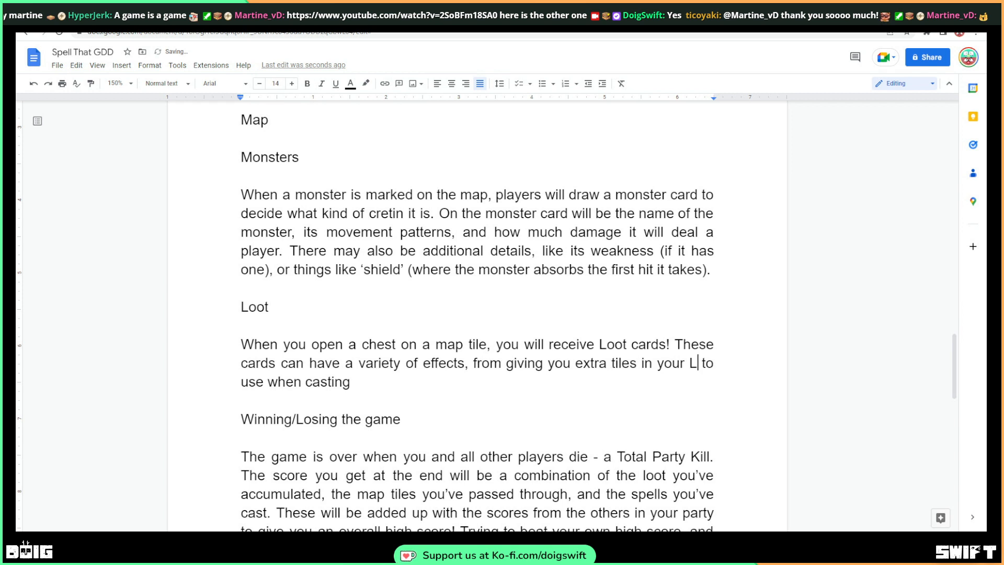
{"action": "type", "text": "oot"}
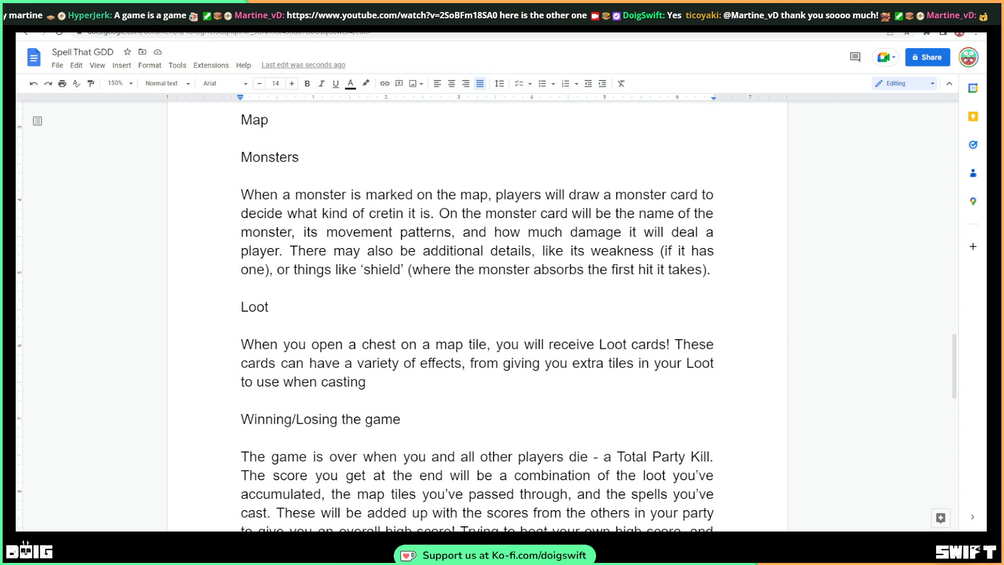
{"action": "key", "text": "BackSpace"}
{"action": "key", "text": "BackSpace"}
{"action": "key", "text": "BackSpace"}
{"action": "key", "text": "BackSpace"}
{"action": "type", "text": "Bag"}
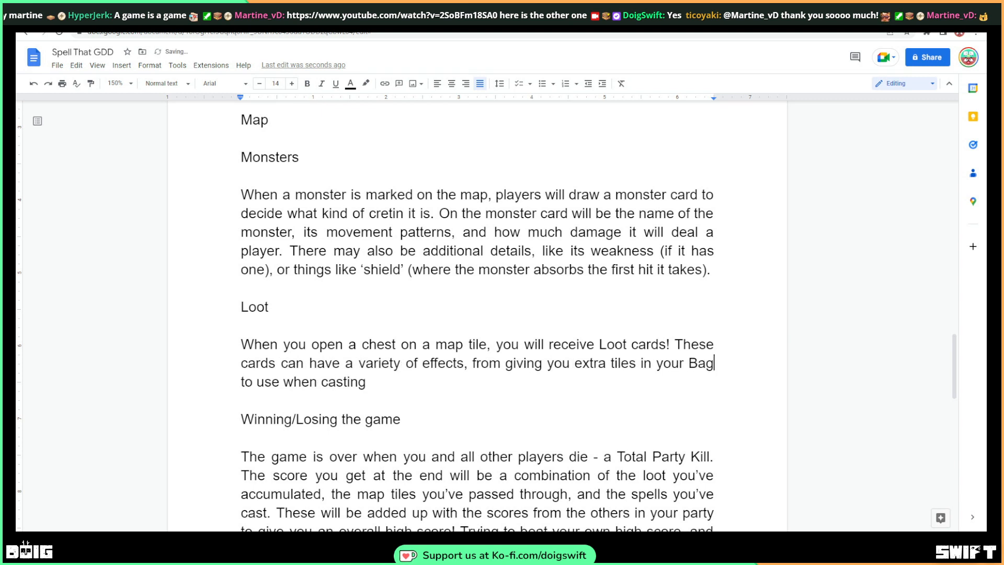
{"action": "type", "text": " of "}
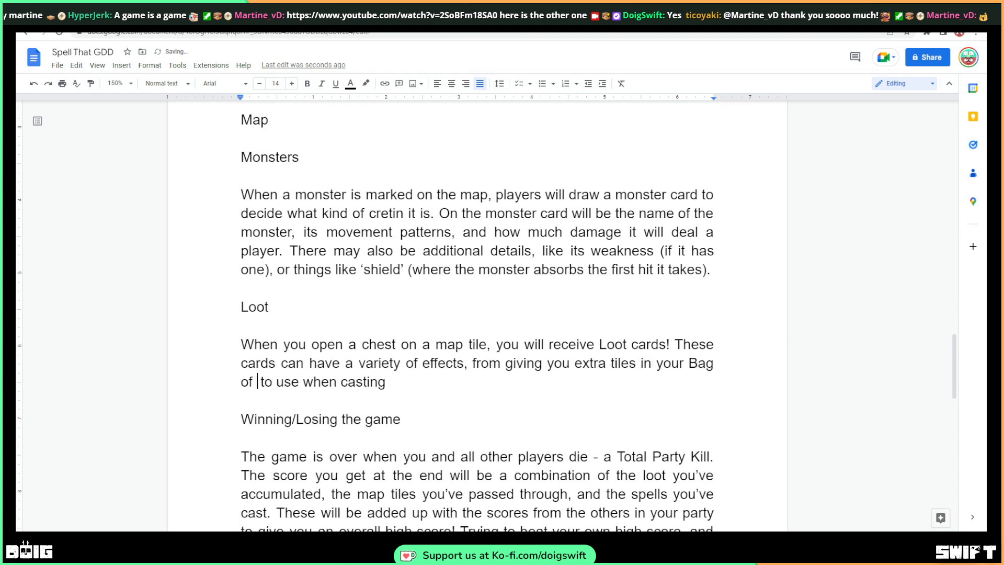
{"action": "type", "text": "Hold"}
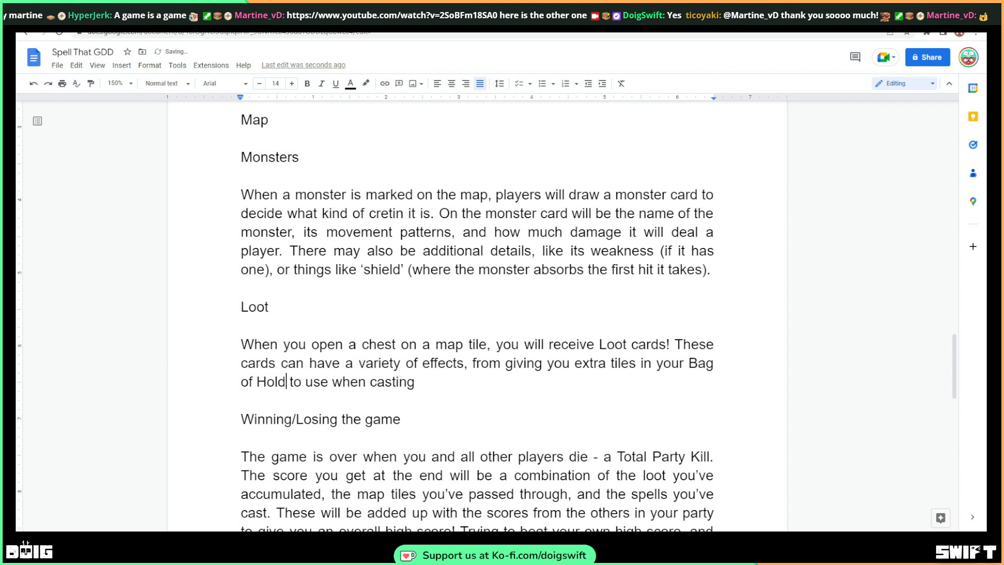
{"action": "type", "text": "ing"}
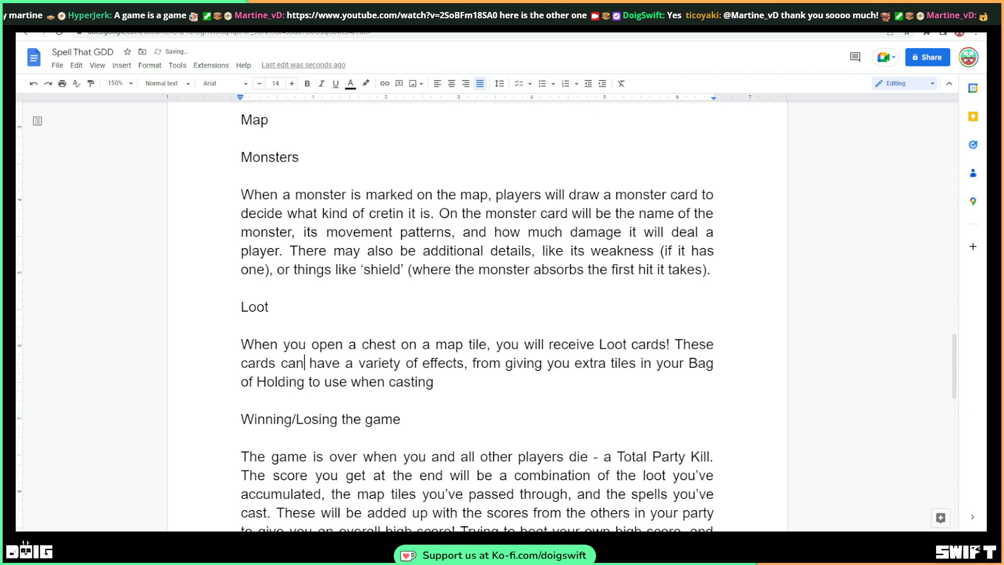
Replace "you" with "players" after "from giving" in the Loot paragraph
{"action": "key", "text": "BackSpace"}
{"action": "key", "text": "BackSpace"}
{"action": "key", "text": "BackSpace"}
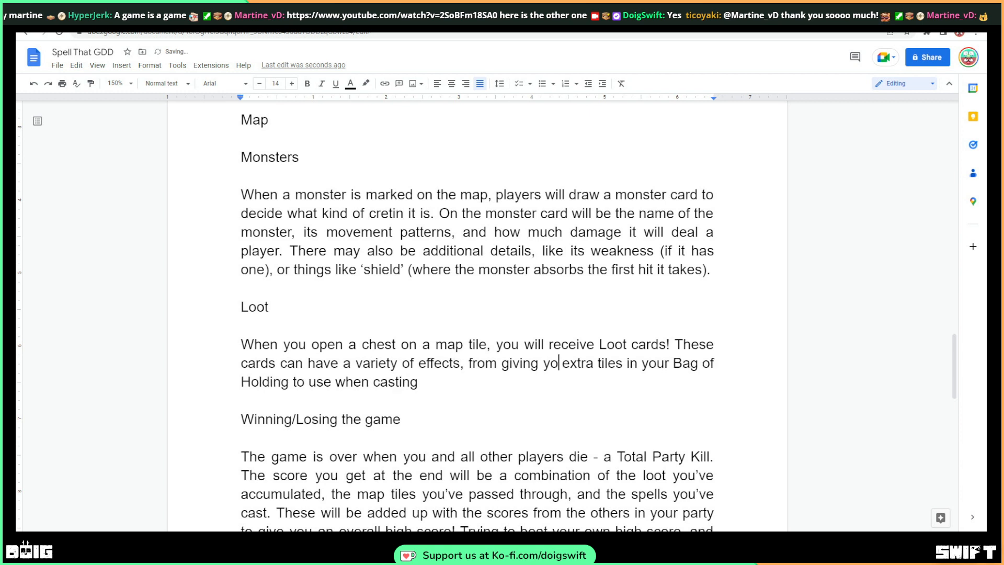
{"action": "type", "text": "players"}
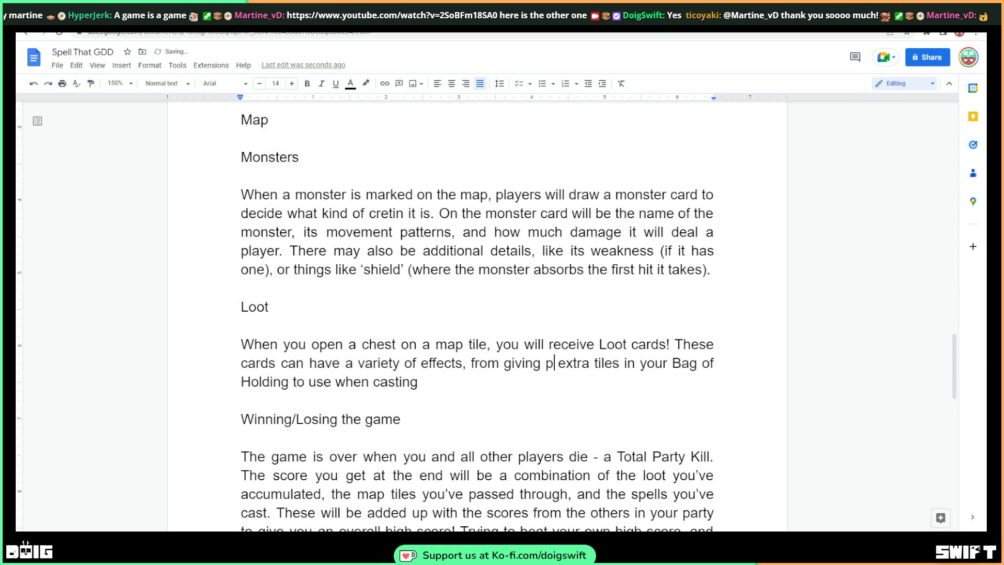
Replace "your" with "their" before "Bag of Holding" in the Loot paragraph
{"action": "key", "text": "Right"}
{"action": "key", "text": "Right"}
{"action": "key", "text": "Right"}
{"action": "key", "text": "Right"}
{"action": "key", "text": "Right"}
{"action": "key", "text": "Right"}
{"action": "key", "text": "Right"}
{"action": "key", "text": "Right"}
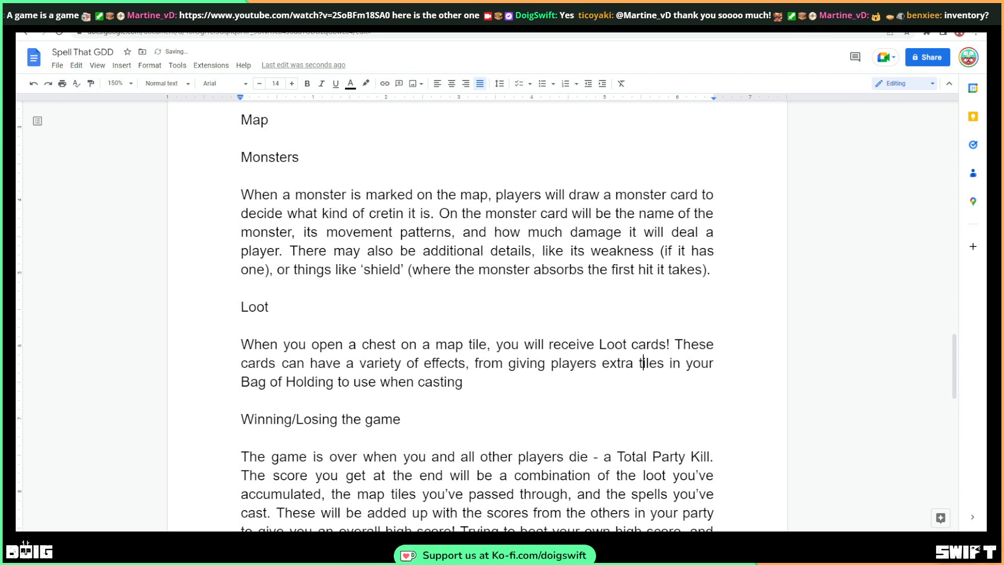
{"action": "key", "text": "Right"}
{"action": "key", "text": "Right"}
{"action": "key", "text": "Right"}
{"action": "key", "text": "BackSpace"}
{"action": "key", "text": "BackSpace"}
{"action": "key", "text": "BackSpace"}
{"action": "key", "text": "BackSpace"}
{"action": "key", "text": "BackSpace"}
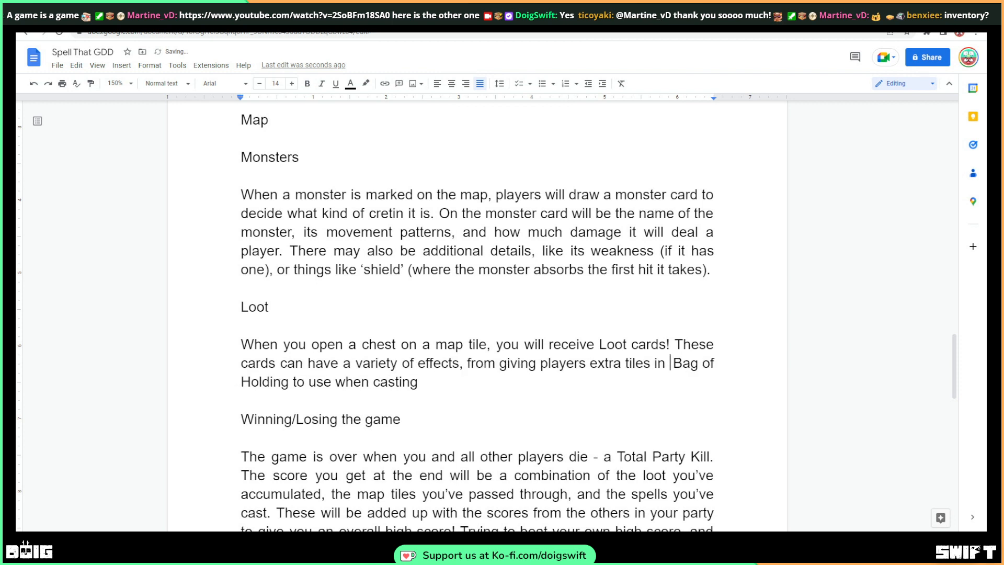
{"action": "type", "text": "their"}
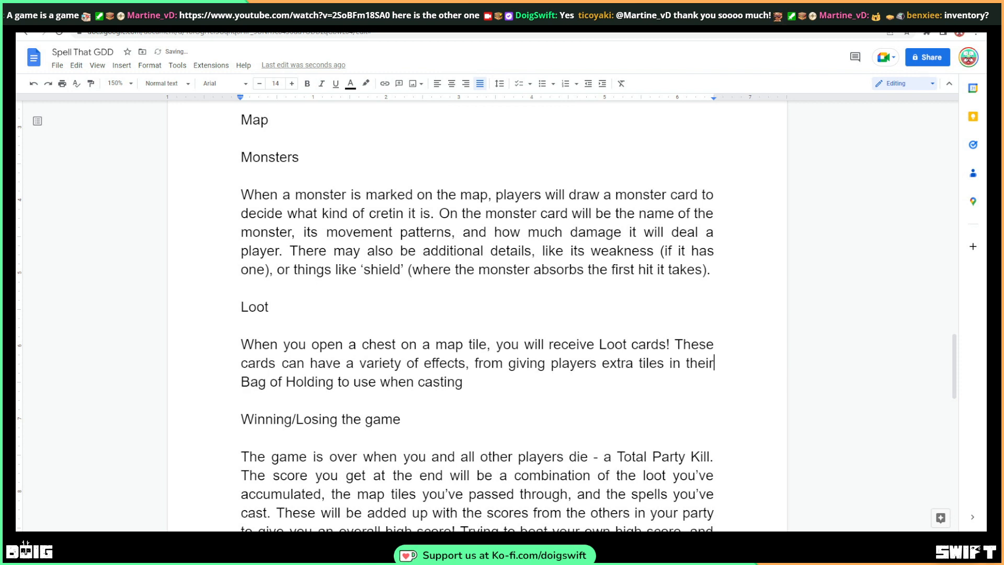
Continue the Loot sentence after "casting" with "spells, to artifacts that can be used in battle"
{"action": "key", "text": "Down"}
{"action": "type", "text": "spells,"}
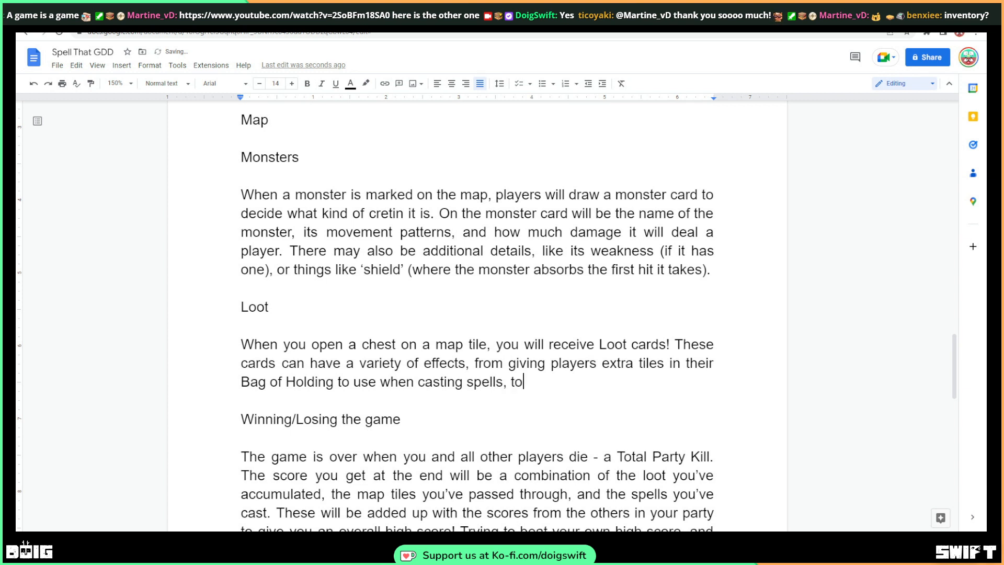
{"action": "type", "text": " to artfa"}
{"action": "key", "text": "BackSpace"}
{"action": "key", "text": "BackSpace"}
{"action": "type", "text": "ifacts that"}
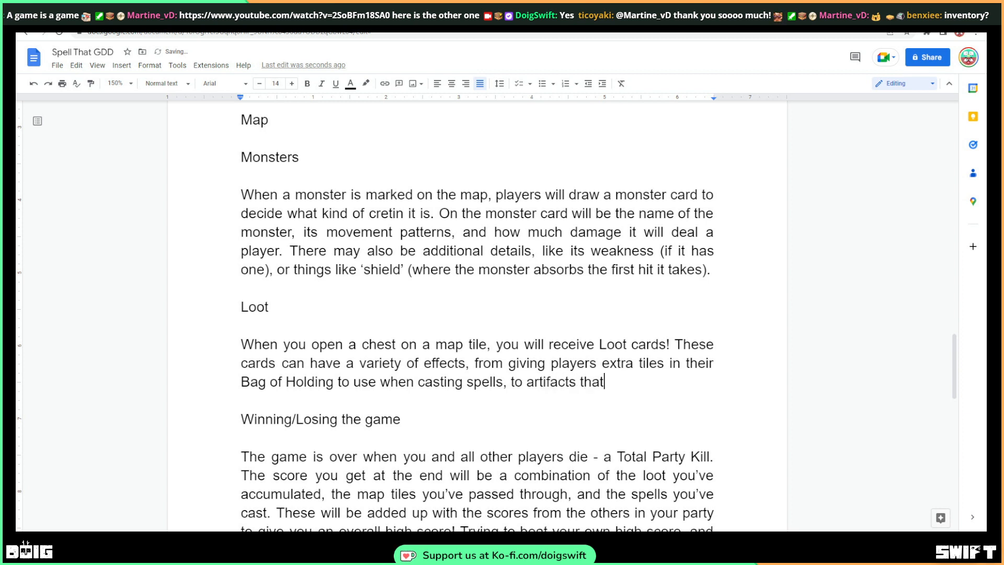
{"action": "type", "text": " can be used "}
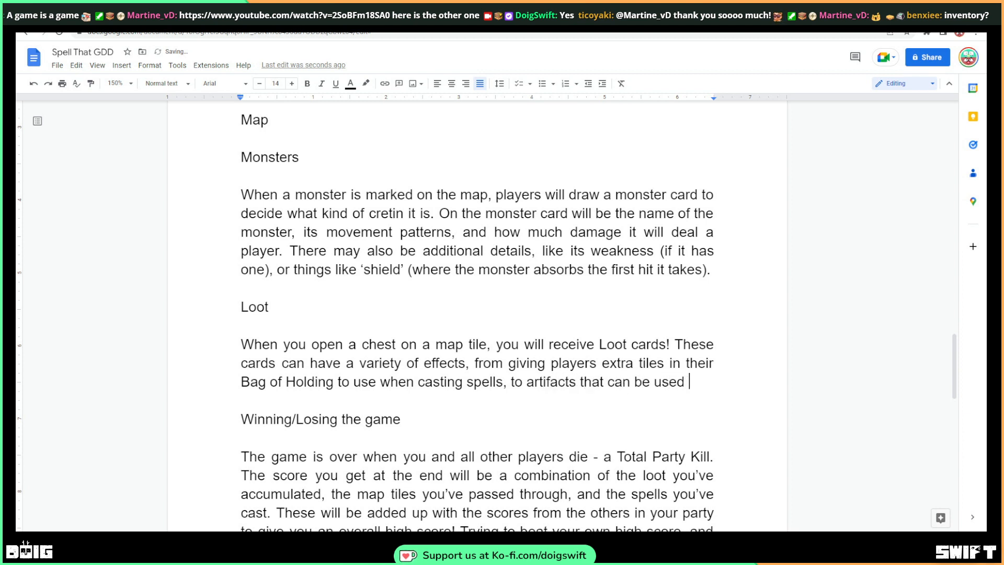
{"action": "type", "text": "in battle"}
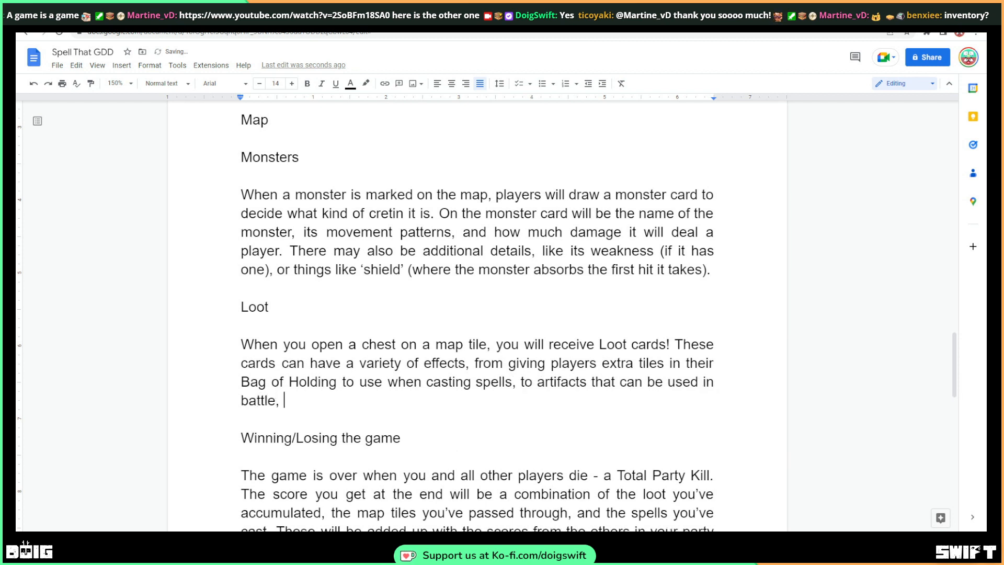
End the Loot sentence after "battle" with a full stop, dropping the attempted follow-up "Careful, though, you never know"
{"action": "type", "text": ","}
{"action": "key", "text": "BackSpace"}
{"action": "key", "text": "BackSpace"}
{"action": "type", "text": ". Careful, though"}
{"action": "key", "text": "BackSpace"}
{"action": "key", "text": "BackSpace"}
{"action": "key", "text": "BackSpace"}
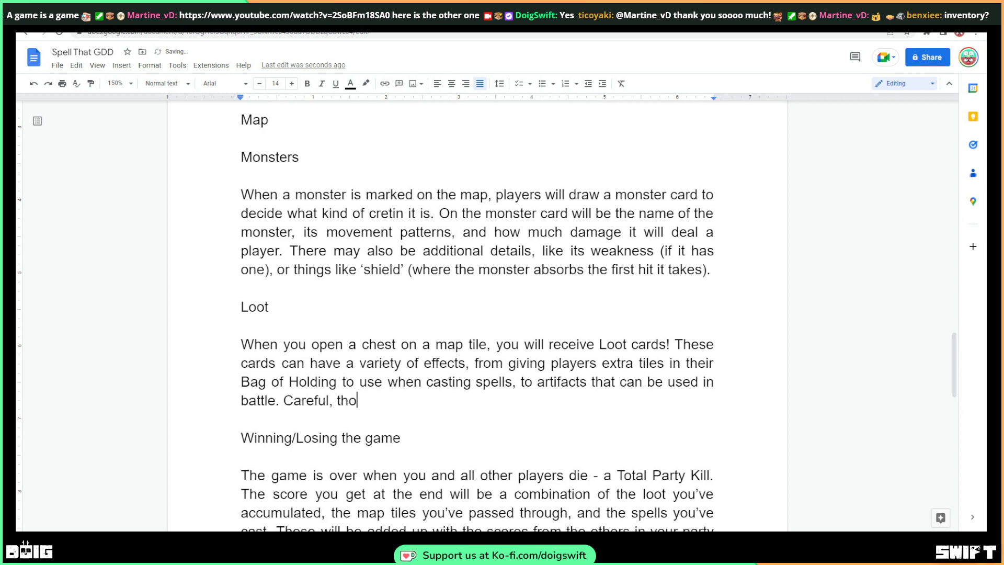
{"action": "type", "text": "ugh, you neve"}
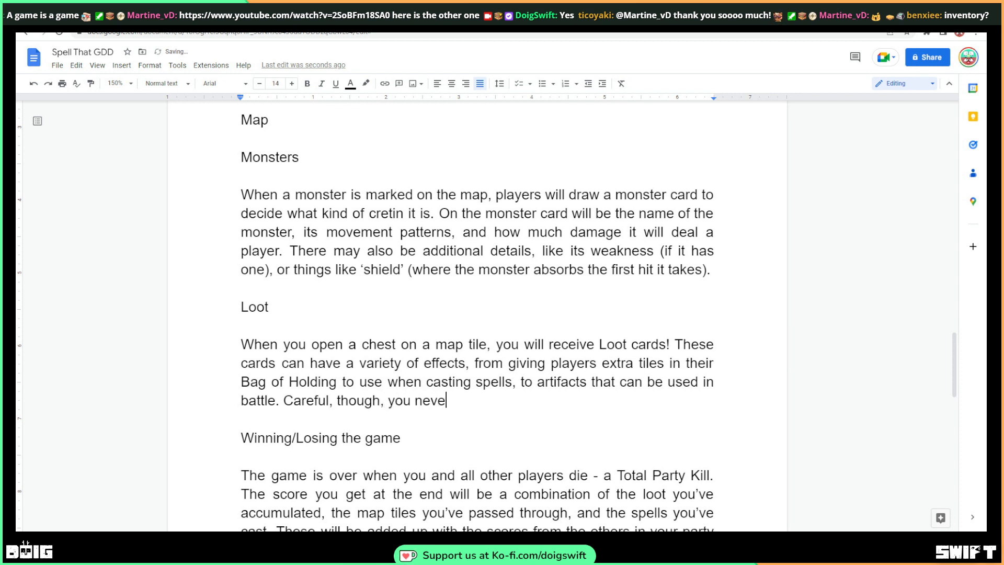
{"action": "type", "text": "r know"}
{"action": "key", "text": "BackSpace"}
{"action": "key", "text": "BackSpace"}
{"action": "key", "text": "BackSpace"}
{"action": "key", "text": "BackSpace"}
{"action": "key", "text": "BackSpace"}
{"action": "key", "text": "BackSpace"}
{"action": "key", "text": "BackSpace"}
{"action": "key", "text": "BackSpace"}
{"action": "key", "text": "BackSpace"}
{"action": "key", "text": "BackSpace"}
{"action": "key", "text": "BackSpace"}
{"action": "key", "text": "BackSpace"}
{"action": "key", "text": "BackSpace"}
{"action": "key", "text": "BackSpace"}
{"action": "key", "text": "BackSpace"}
{"action": "key", "text": "BackSpace"}
{"action": "key", "text": "BackSpace"}
{"action": "key", "text": "BackSpace"}
{"action": "key", "text": "BackSpace"}
{"action": "key", "text": "BackSpace"}
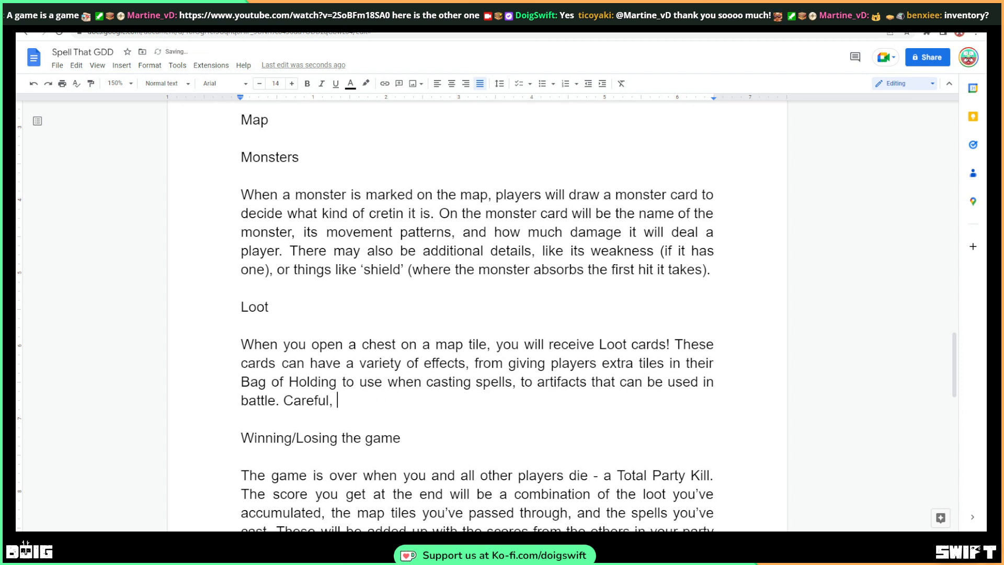
{"action": "key", "text": "BackSpace"}
{"action": "key", "text": "BackSpace"}
{"action": "key", "text": "BackSpace"}
{"action": "key", "text": "BackSpace"}
{"action": "key", "text": "BackSpace"}
{"action": "key", "text": "BackSpace"}
{"action": "key", "text": "BackSpace"}
{"action": "key", "text": "BackSpace"}
{"action": "key", "text": "BackSpace"}
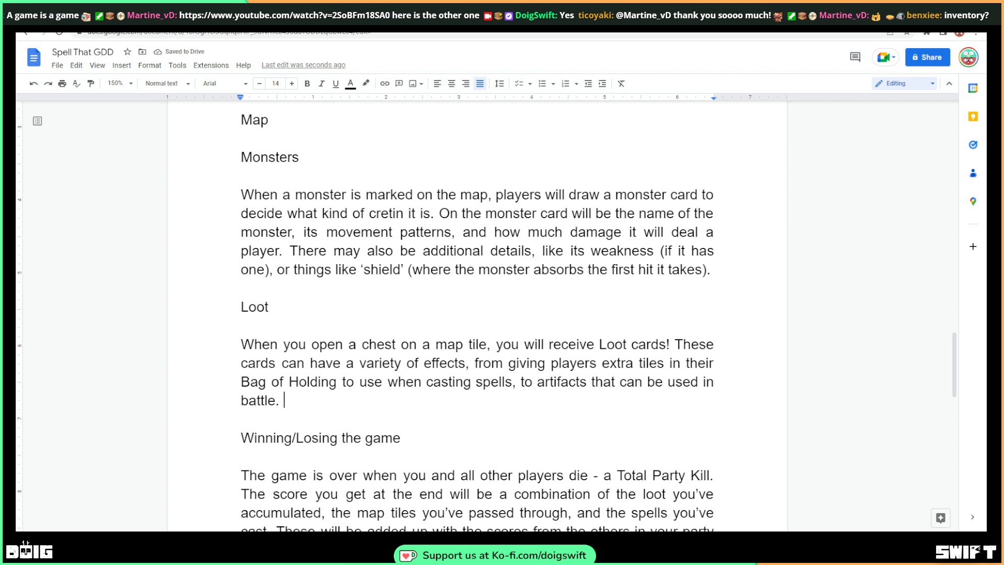
Add "There are also a couple of 'trap' cards in the form of Mimics, which" to the Loot paragraph
{"action": "type", "text": "There "}
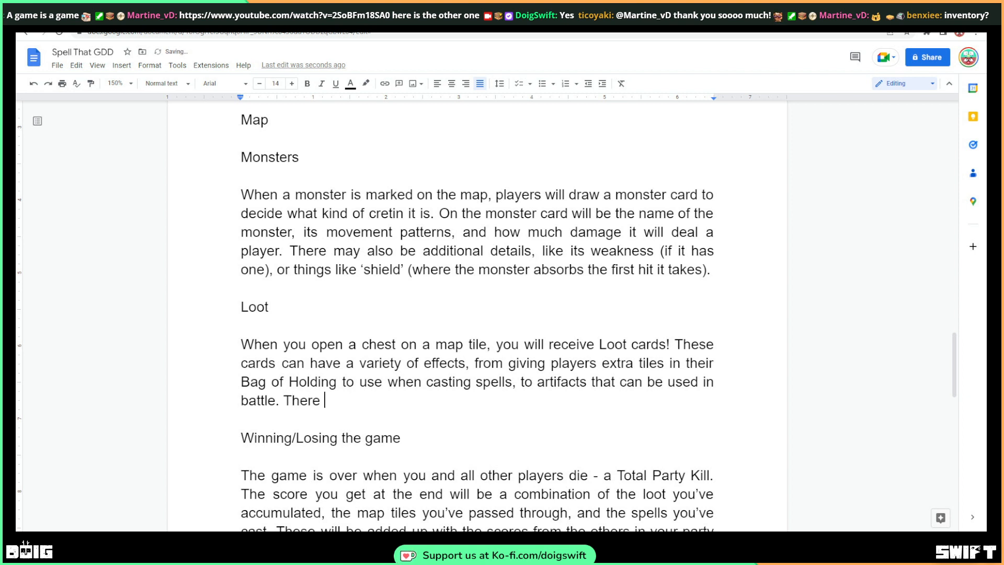
{"action": "type", "text": "are also one"}
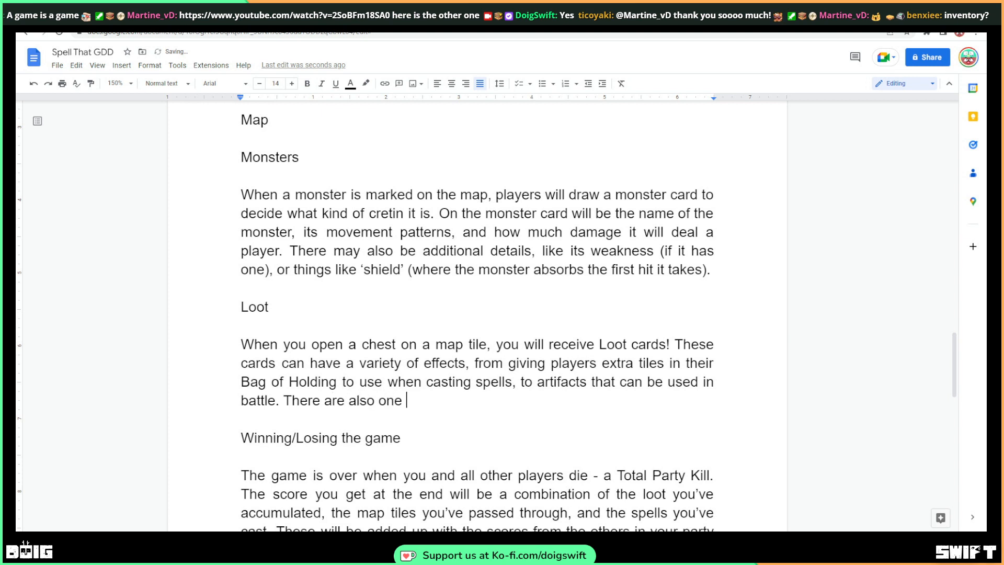
{"action": "key", "text": "BackSpace"}
{"action": "key", "text": "BackSpace"}
{"action": "key", "text": "BackSpace"}
{"action": "key", "text": "BackSpace"}
{"action": "type", "text": "a couple "}
{"action": "type", "text": "of 'trap"}
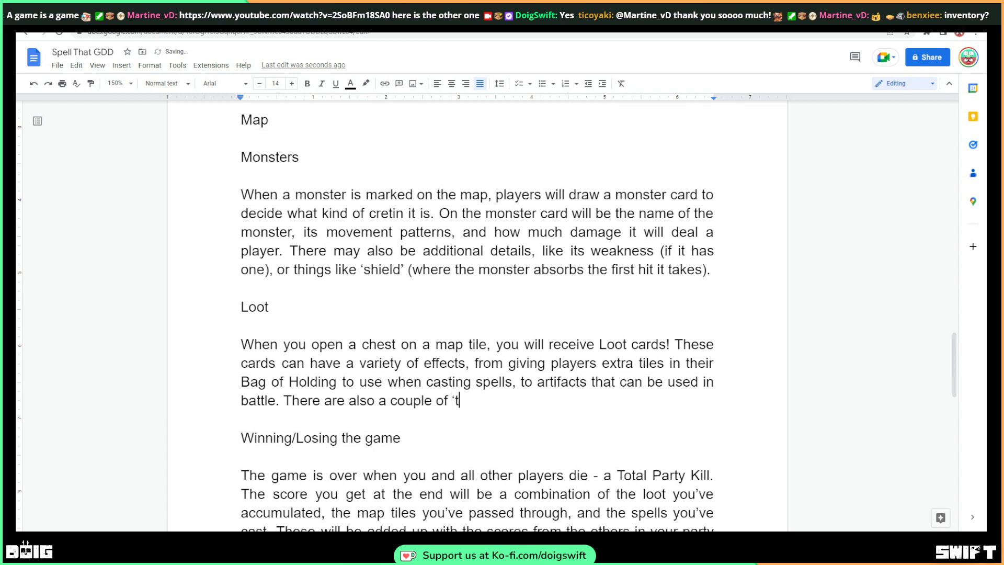
{"action": "type", "text": "' cards"}
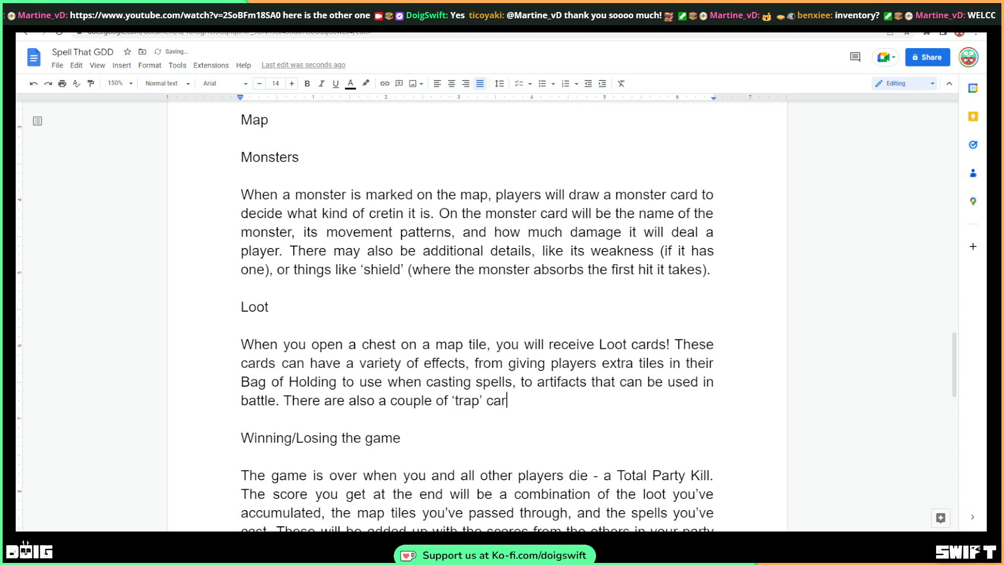
{"action": "type", "text": " in the for"}
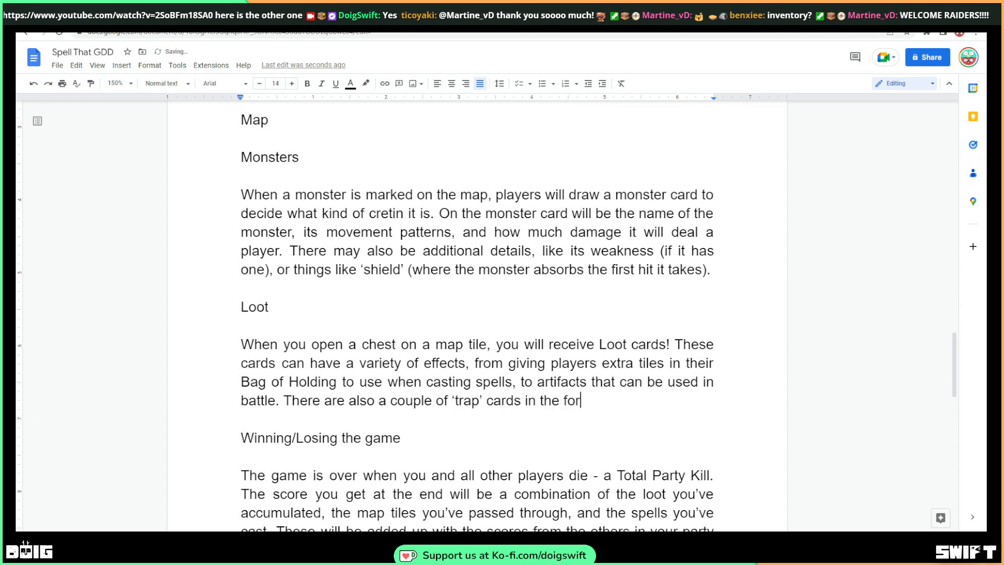
{"action": "type", "text": "m of "}
{"action": "type", "text": "Mimic"}
{"action": "type", "text": "which "}
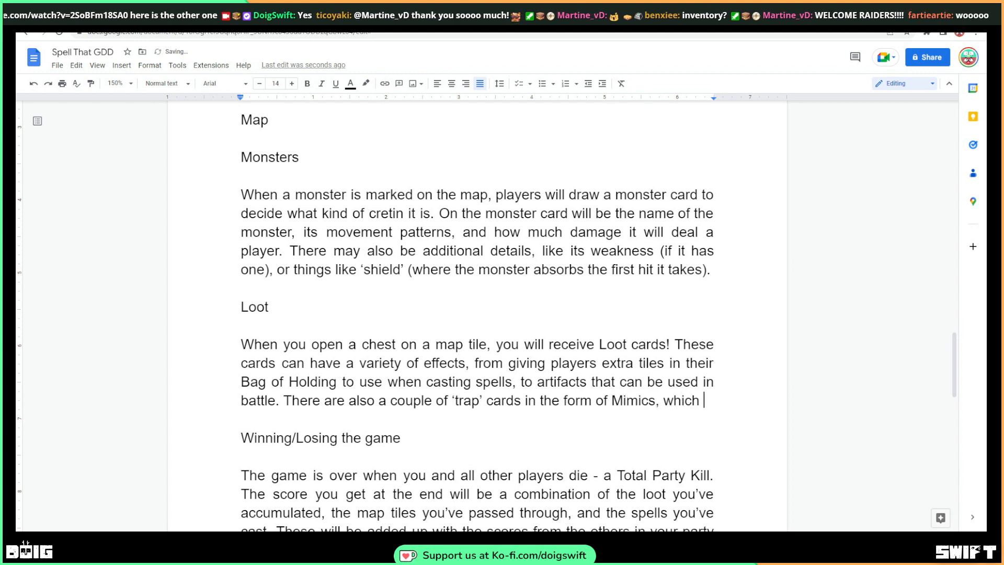
Complete the Mimics sentence with "turns the chest into a monster encounter that will attack the players."
{"action": "type", "text": "turns the chest"}
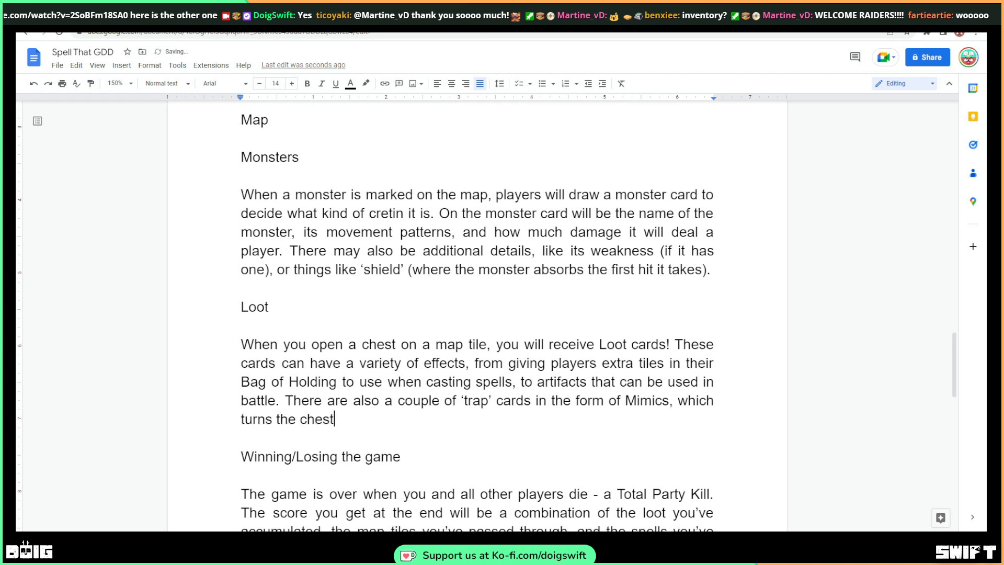
{"action": "type", "text": " into a mons"}
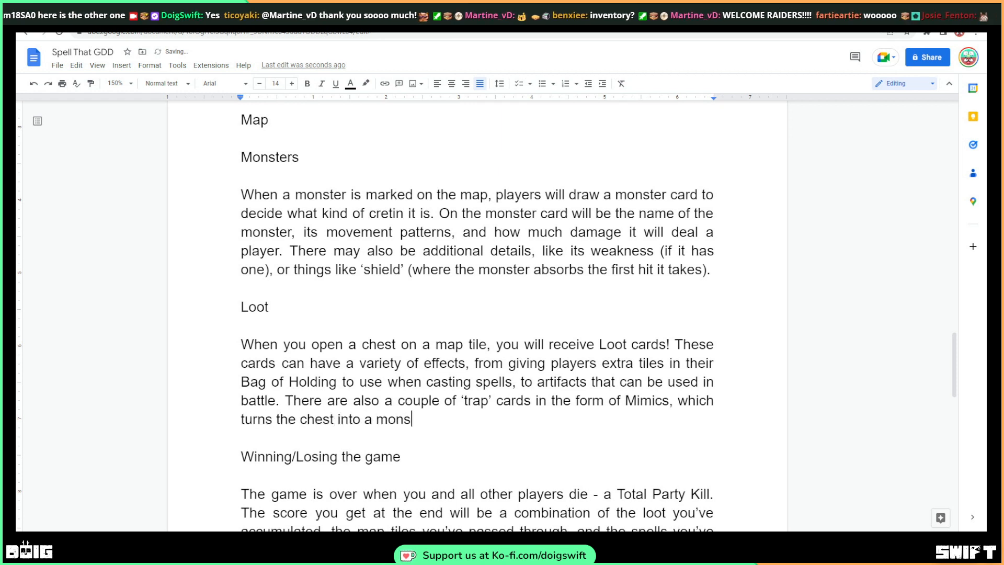
{"action": "type", "text": "ter encounte"}
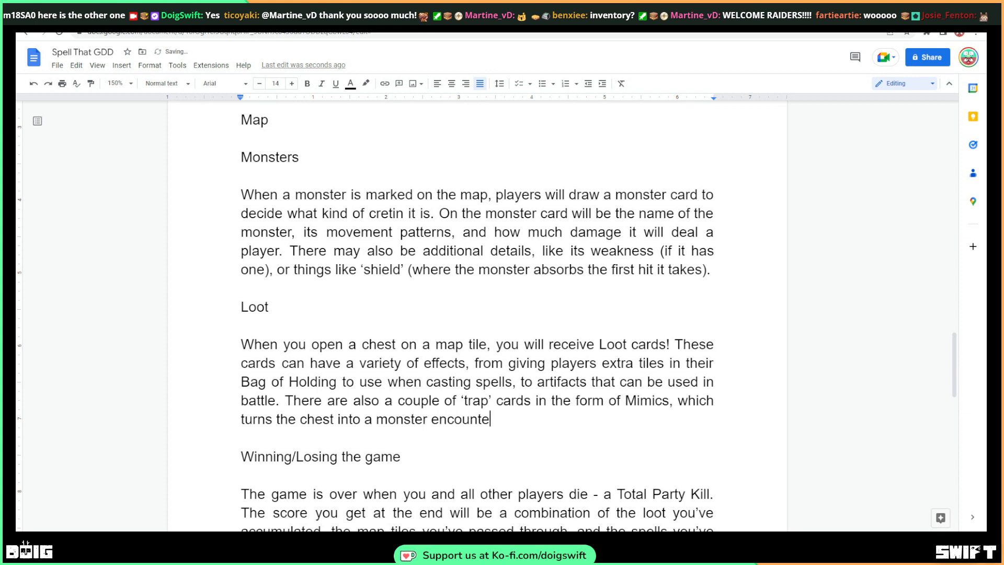
{"action": "type", "text": "r that the pl"}
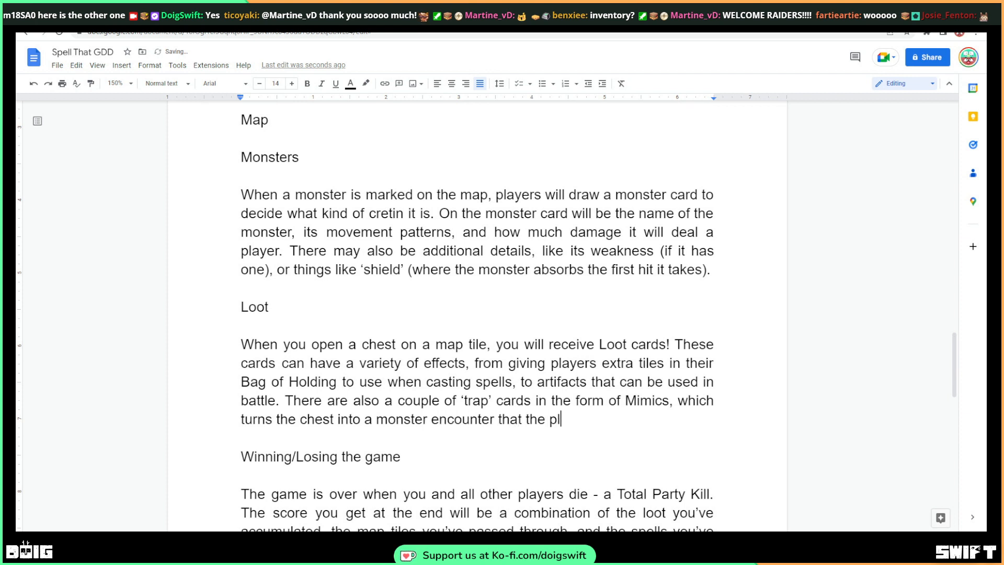
{"action": "type", "text": "ayers"}
{"action": "key", "text": "BackSpace"}
{"action": "key", "text": "BackSpace"}
{"action": "key", "text": "BackSpace"}
{"action": "key", "text": "BackSpace"}
{"action": "key", "text": "BackSpace"}
{"action": "key", "text": "BackSpace"}
{"action": "key", "text": "BackSpace"}
{"action": "key", "text": "BackSpace"}
{"action": "key", "text": "BackSpace"}
{"action": "key", "text": "BackSpace"}
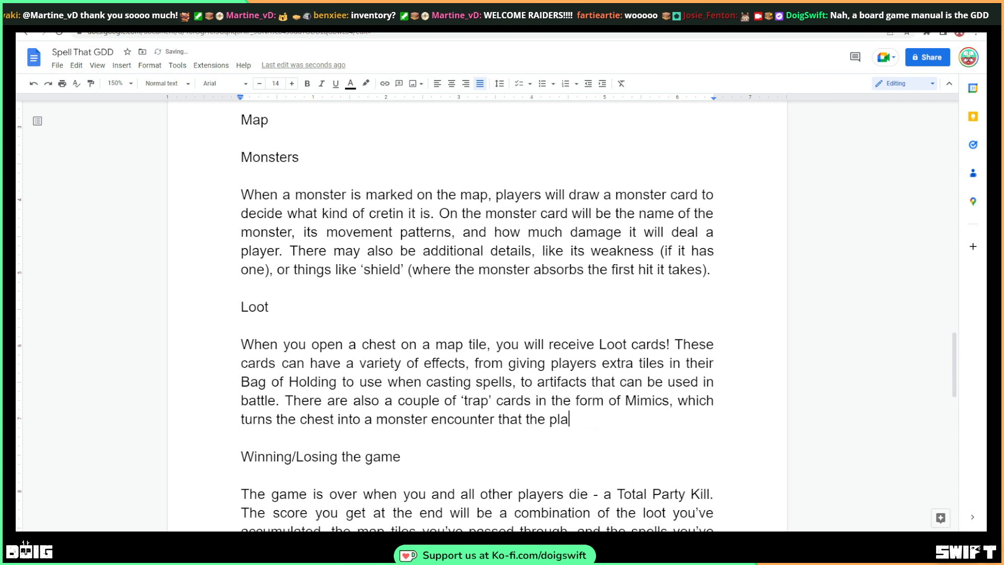
{"action": "key", "text": "BackSpace"}
{"action": "type", "text": "will players"}
{"action": "key", "text": "BackSpace"}
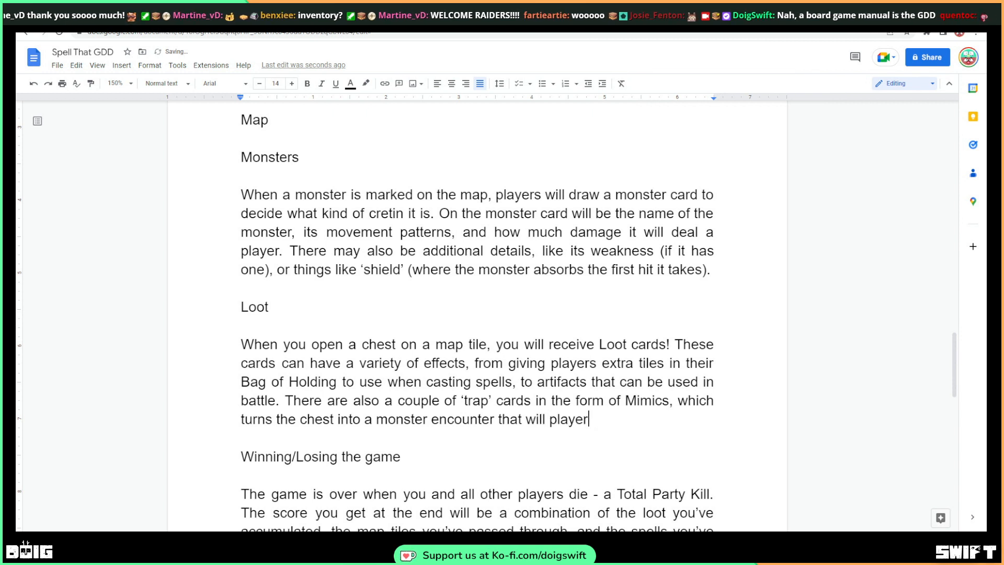
{"action": "key", "text": "BackSpace"}
{"action": "key", "text": "BackSpace"}
{"action": "key", "text": "BackSpace"}
{"action": "type", "text": "attack"}
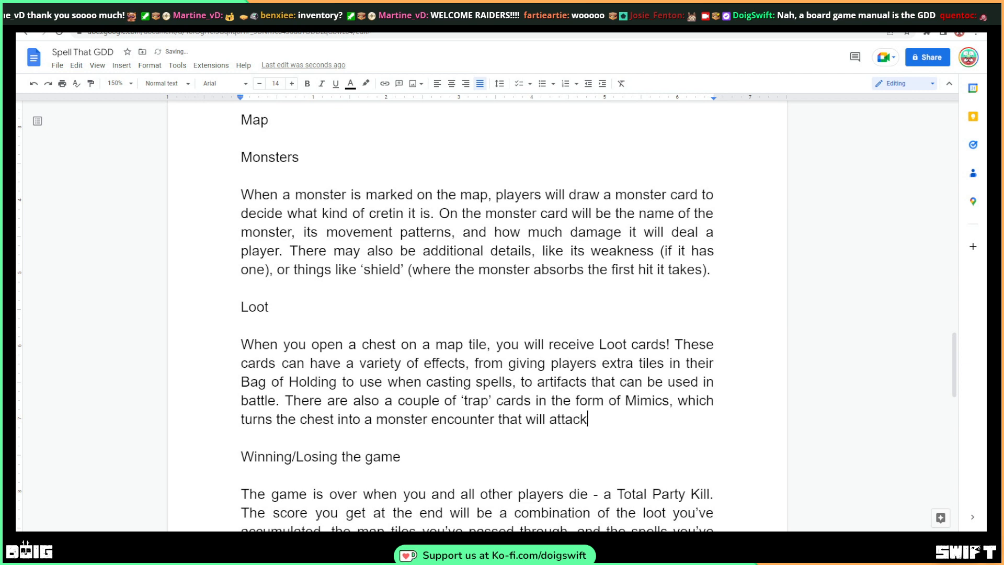
{"action": "type", "text": " the players."}
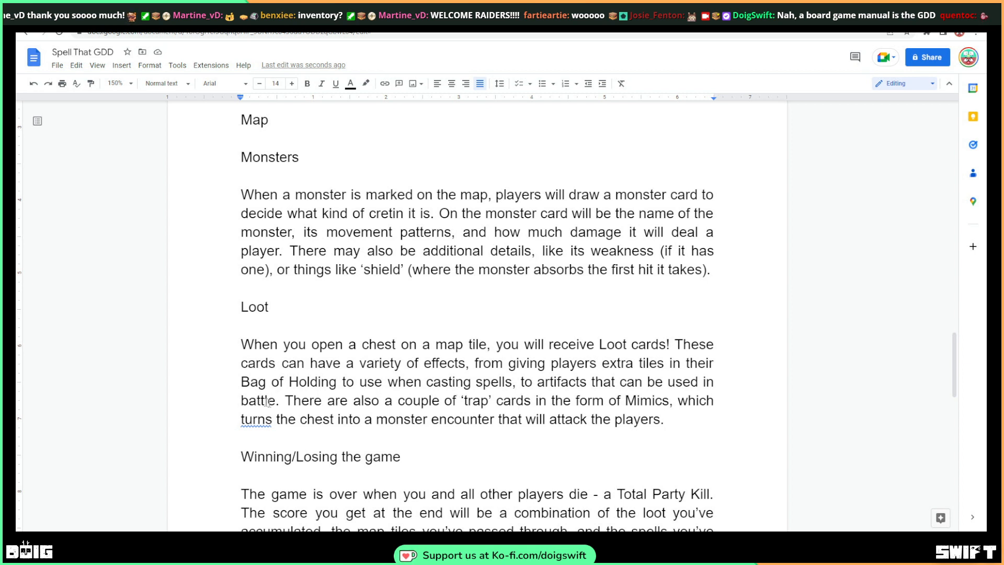
Replace "that can be used in battle" after "artifacts" with "like healing potions, shields, etc"
{"action": "left_click_drag", "start_coordinate": [276, 400], "coordinate": [587, 381]}
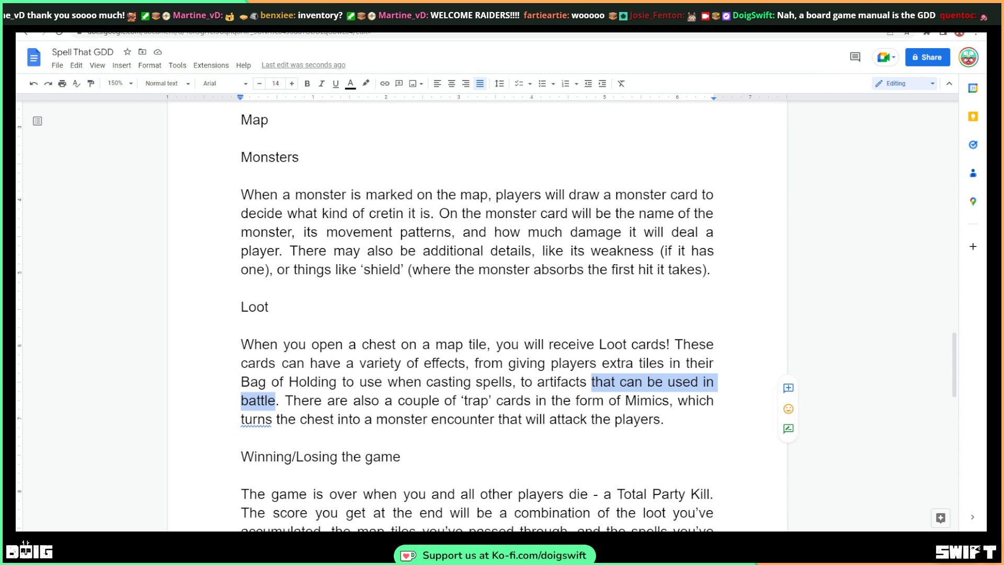
{"action": "type", "text": "like ge"}
{"action": "key", "text": "BackSpace"}
{"action": "key", "text": "BackSpace"}
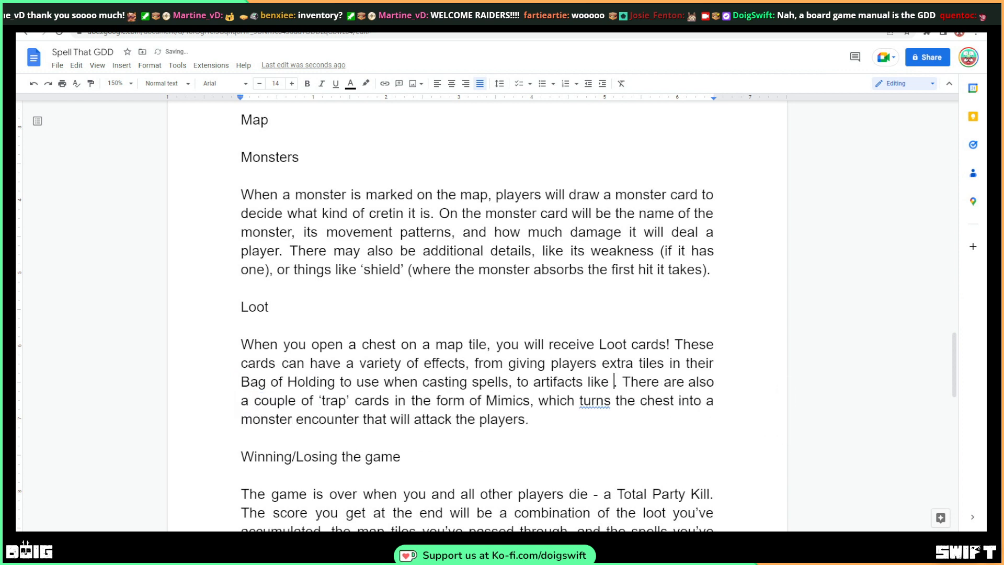
{"action": "type", "text": "healing po"}
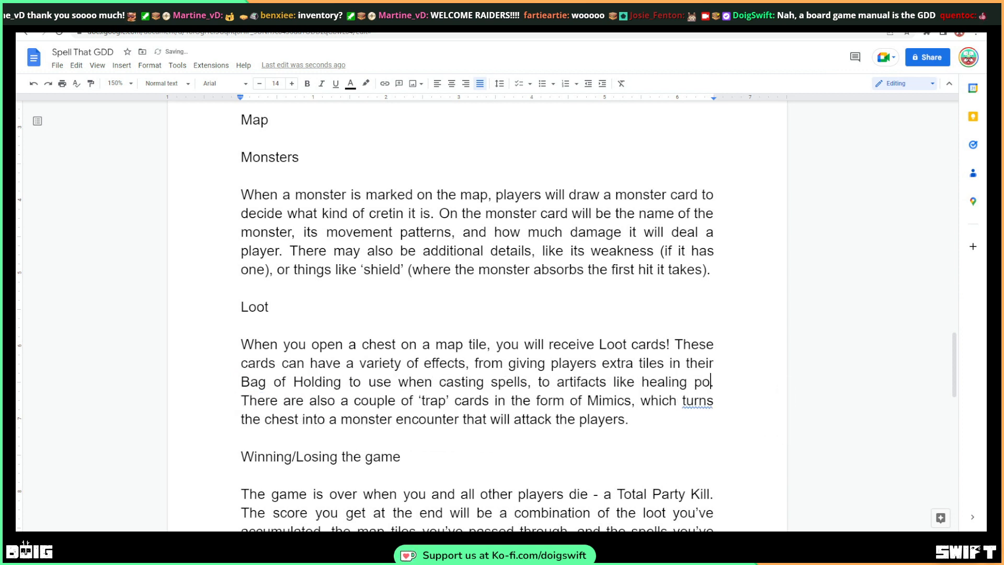
{"action": "type", "text": "tions, s"}
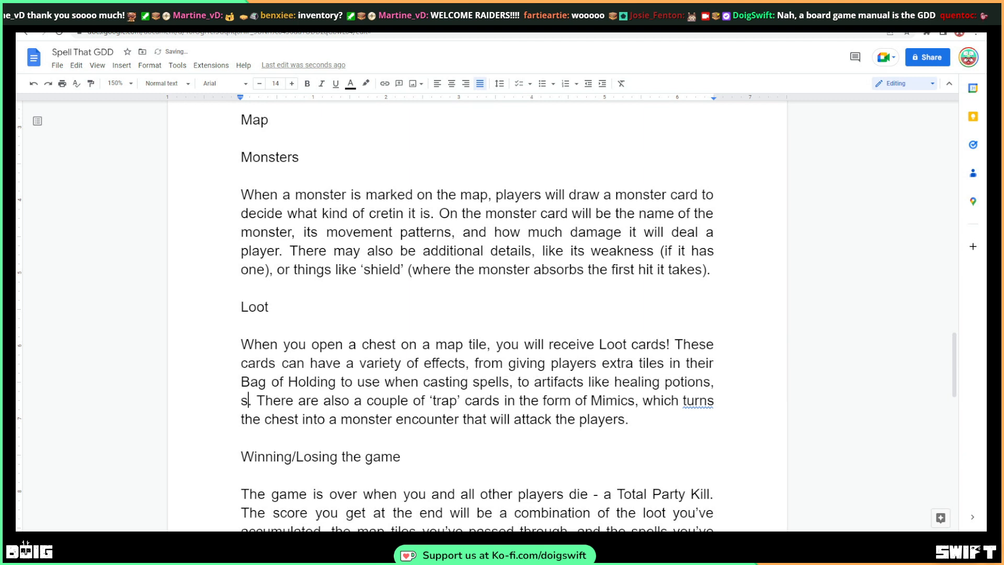
{"action": "type", "text": "hields"}
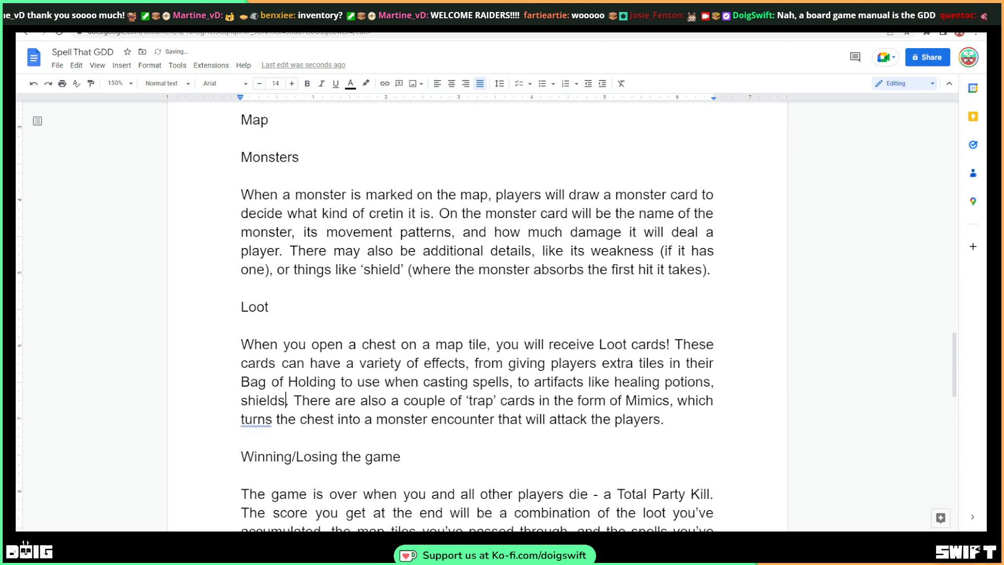
{"action": "type", "text": ", "}
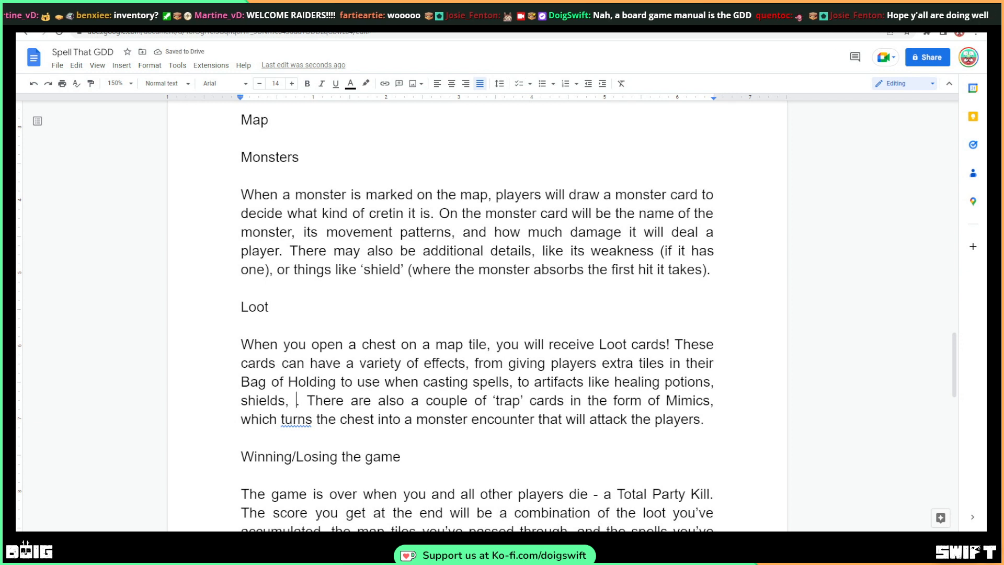
{"action": "type", "text": "etc"}
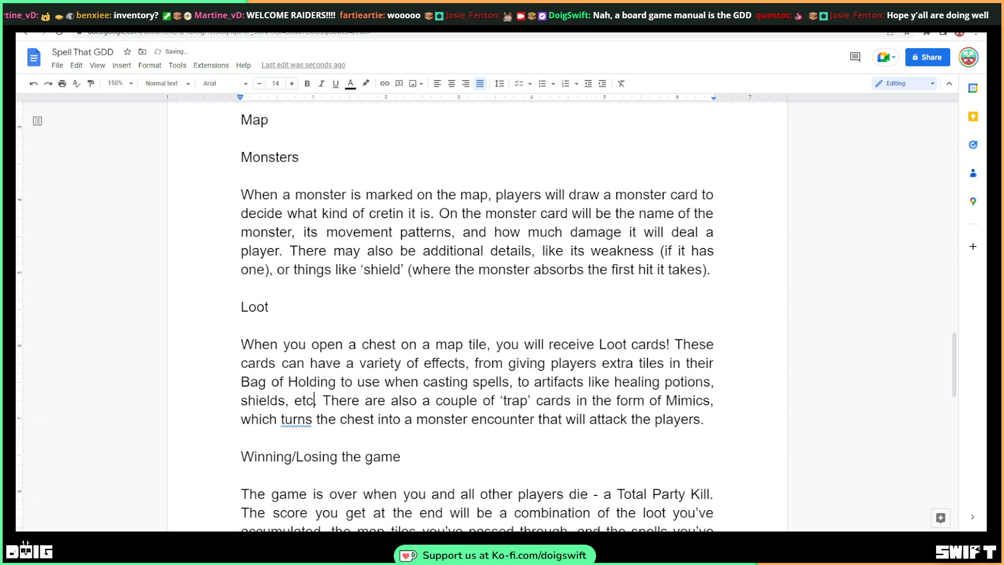
Add the line "List of Loot cards:" below the Loot paragraph, with a new line under it
{"action": "left_click", "coordinate": [702, 420]}
{"action": "key", "text": "Return"}
{"action": "key", "text": "Return"}
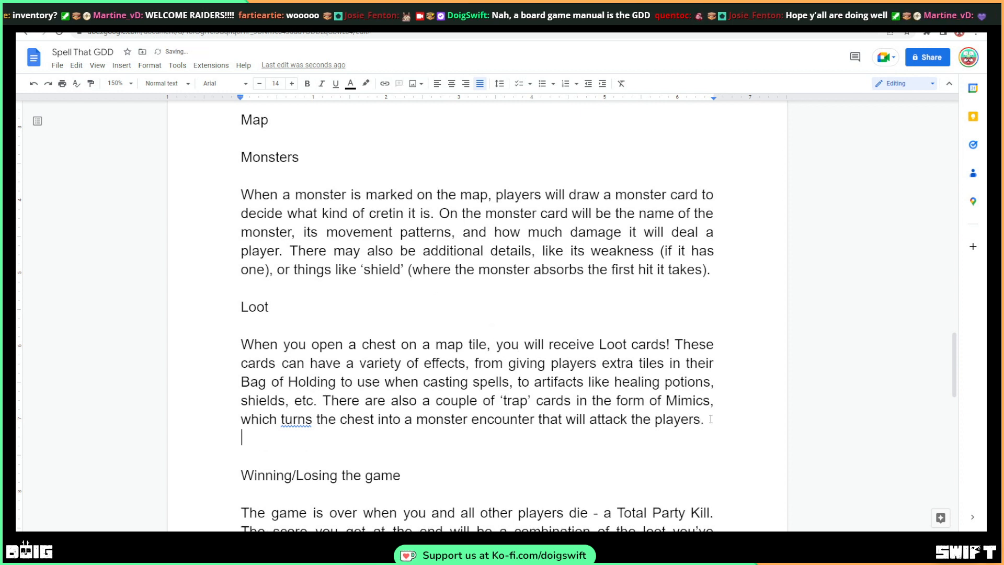
{"action": "type", "text": "List of"}
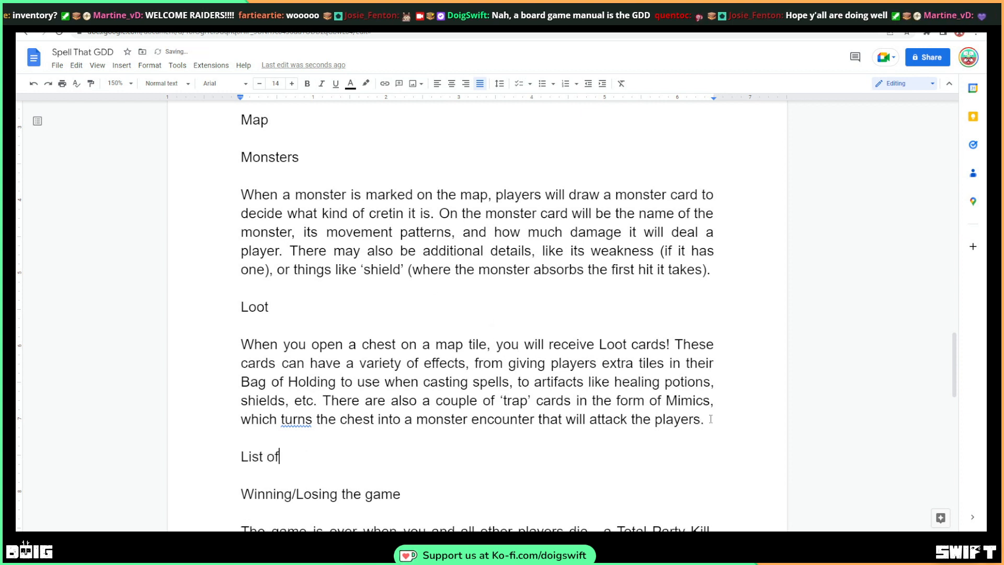
{"action": "type", "text": " Loot cards"}
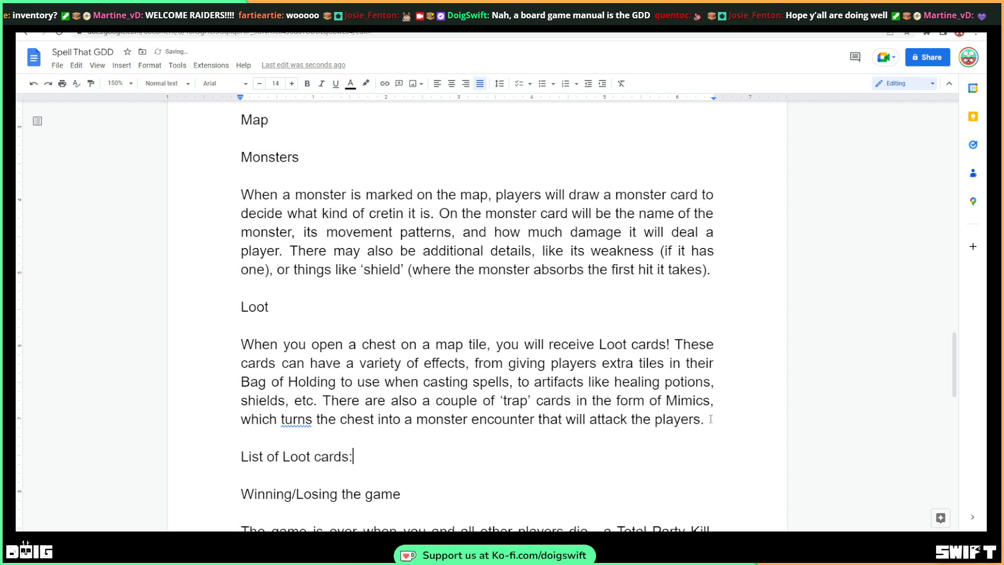
{"action": "type", "text": ":"}
{"action": "key", "text": "Return"}
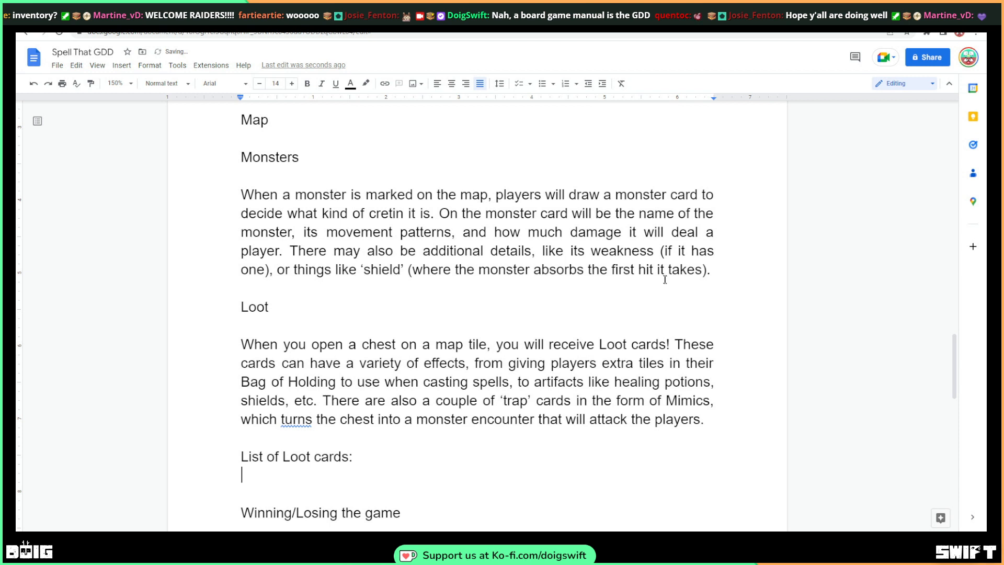
Insert an empty table of 8 columns by 5 rows under "List of Loot cards:"
{"action": "left_click", "coordinate": [121, 65]}
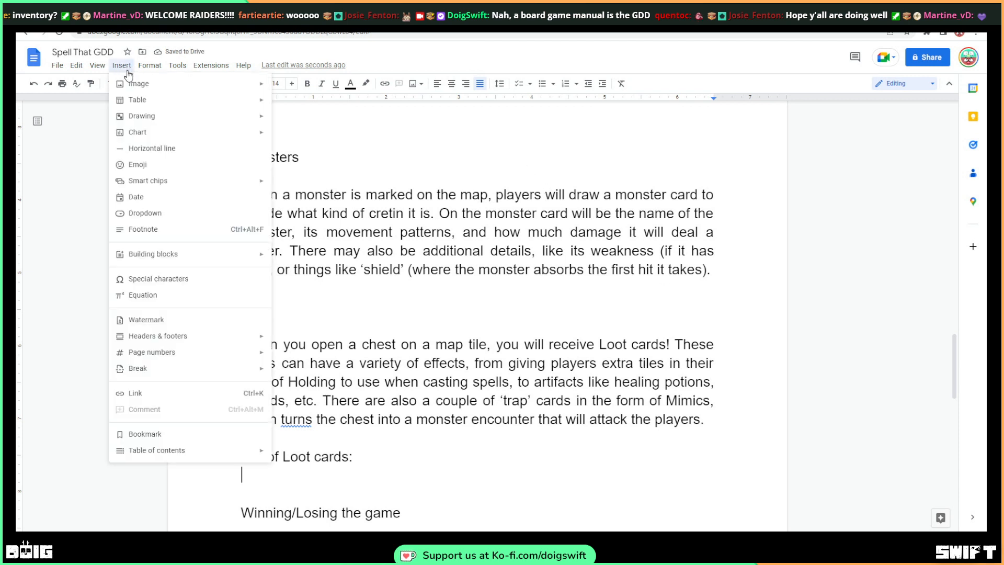
{"action": "mouse_move", "coordinate": [160, 122]}
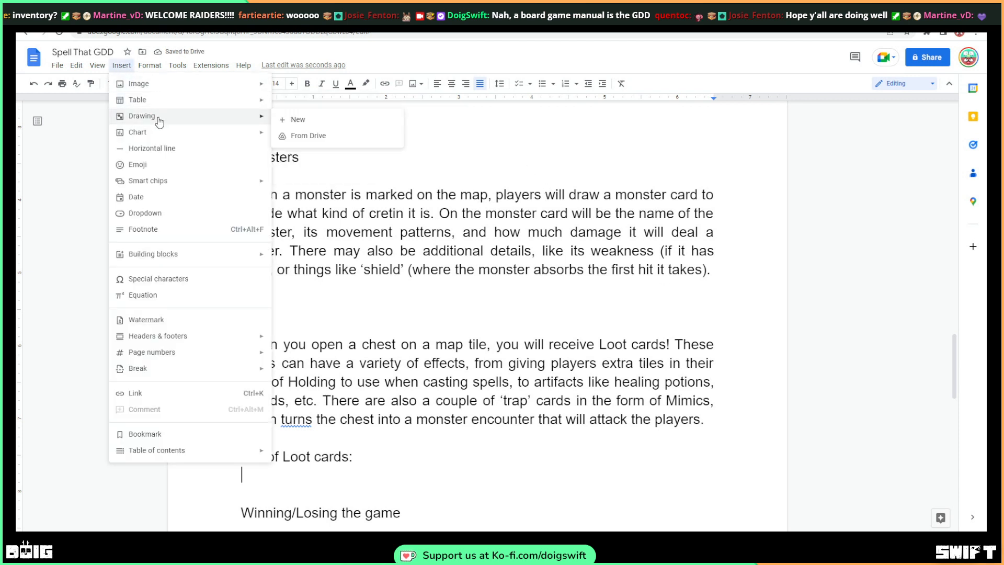
{"action": "mouse_move", "coordinate": [202, 100]}
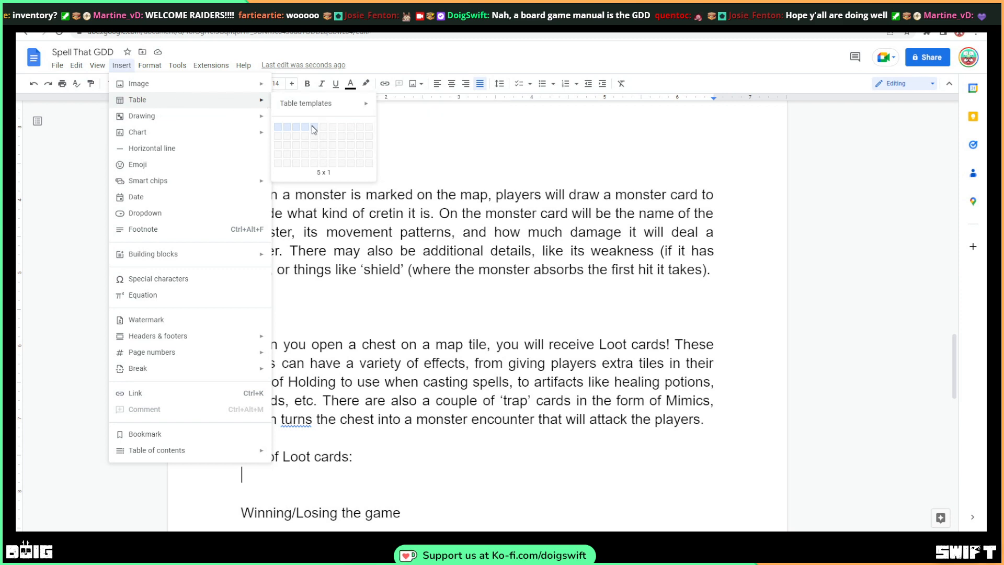
{"action": "left_click", "coordinate": [343, 163]}
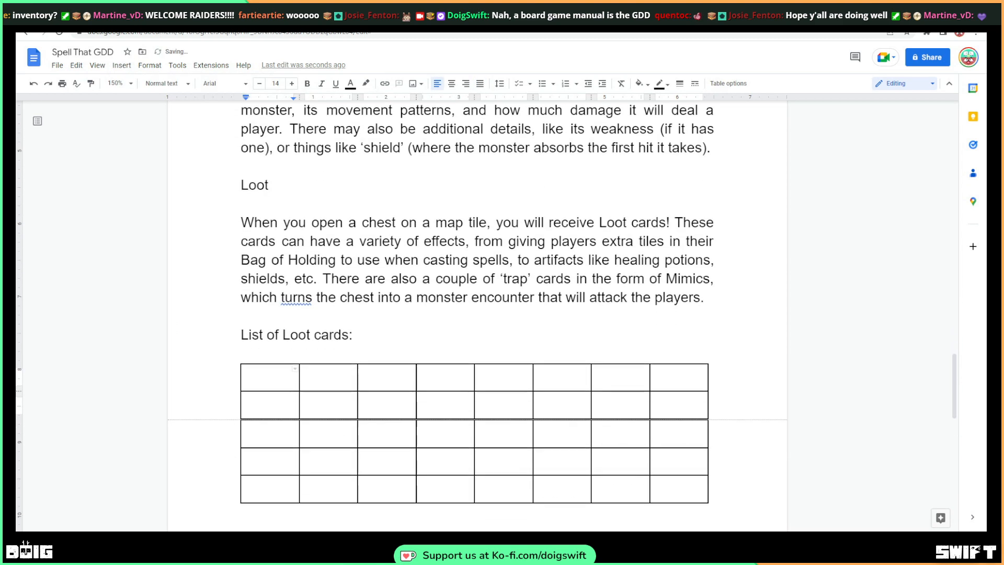
Add the line "Score add up:" below the Winning/Losing the game paragraph, separated by a blank line
{"action": "scroll", "coordinate": [427, 356], "scroll_direction": "down", "scroll_amount": 5}
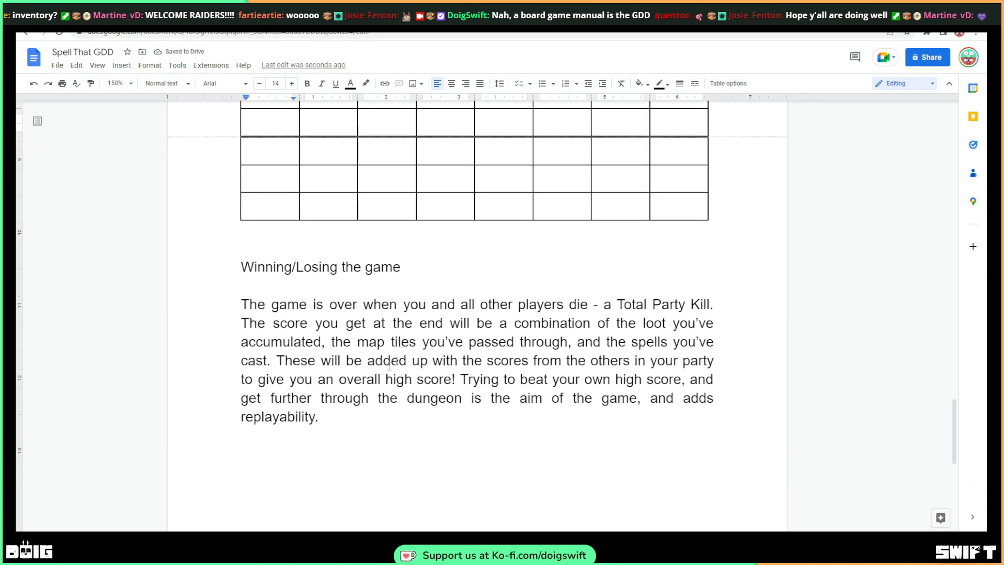
{"action": "scroll", "coordinate": [390, 362], "scroll_direction": "down", "scroll_amount": 2}
{"action": "left_click", "coordinate": [369, 383]}
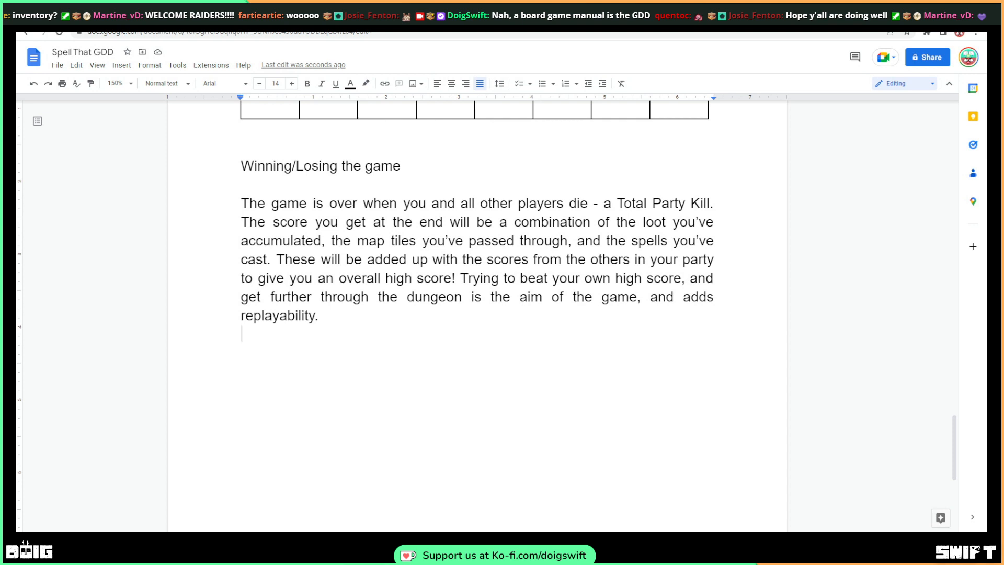
{"action": "key", "text": "Return"}
{"action": "type", "text": "Score"}
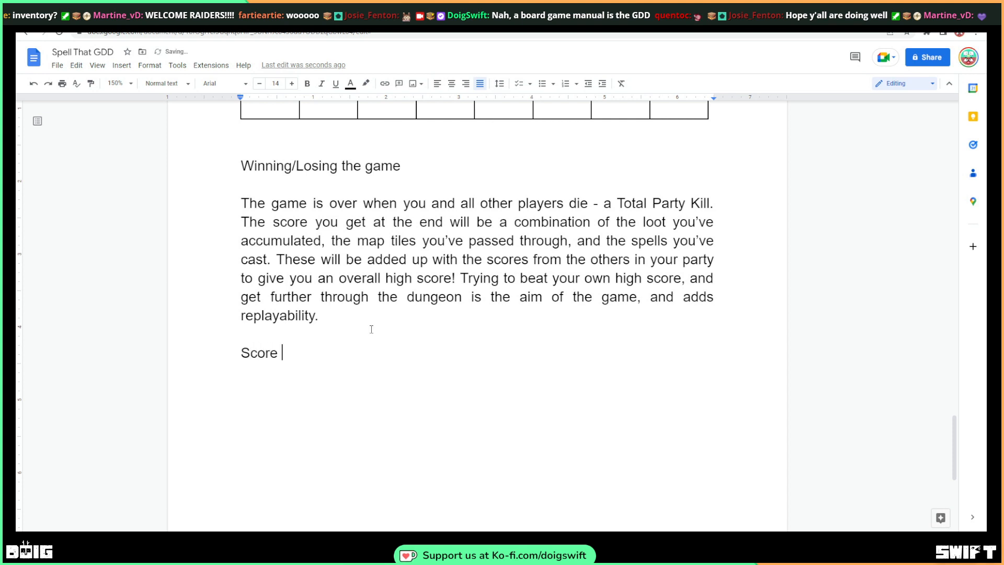
{"action": "type", "text": " add up:"}
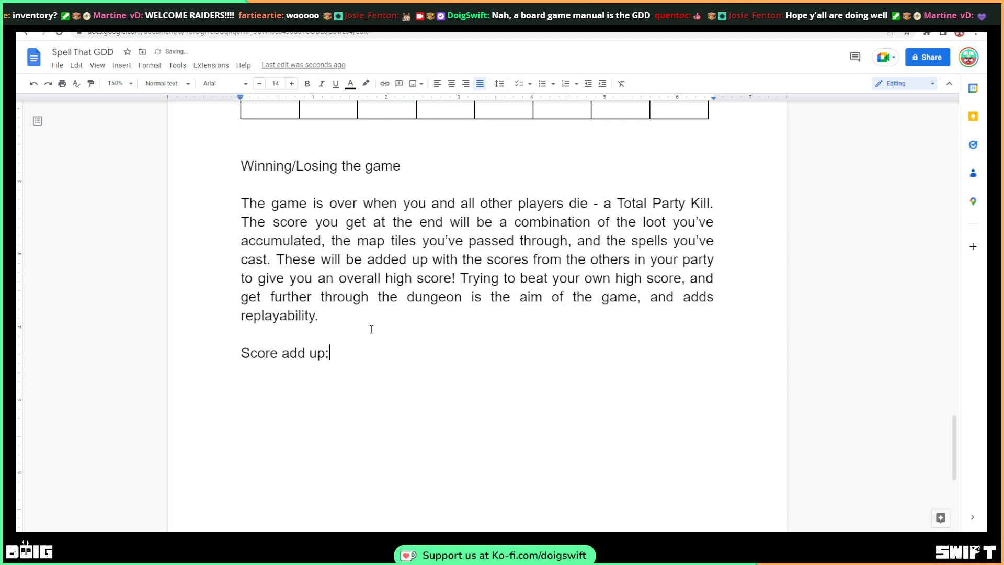
Apply the Subtitle style to the "Winning/Losing the game" heading
{"action": "scroll", "coordinate": [321, 320], "scroll_direction": "up", "scroll_amount": 7}
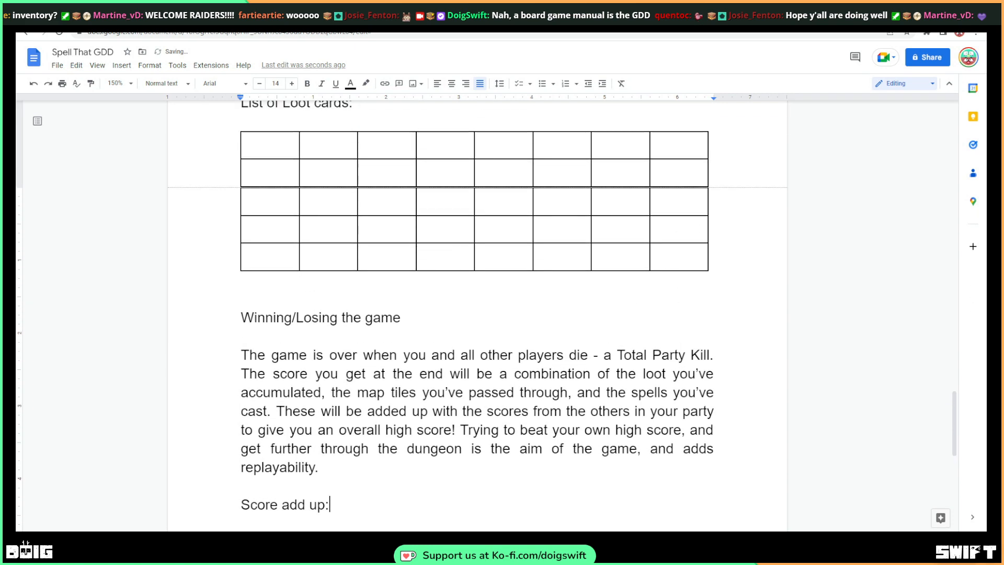
{"action": "scroll", "coordinate": [321, 320], "scroll_direction": "up", "scroll_amount": 2}
{"action": "scroll", "coordinate": [321, 321], "scroll_direction": "down", "scroll_amount": 5}
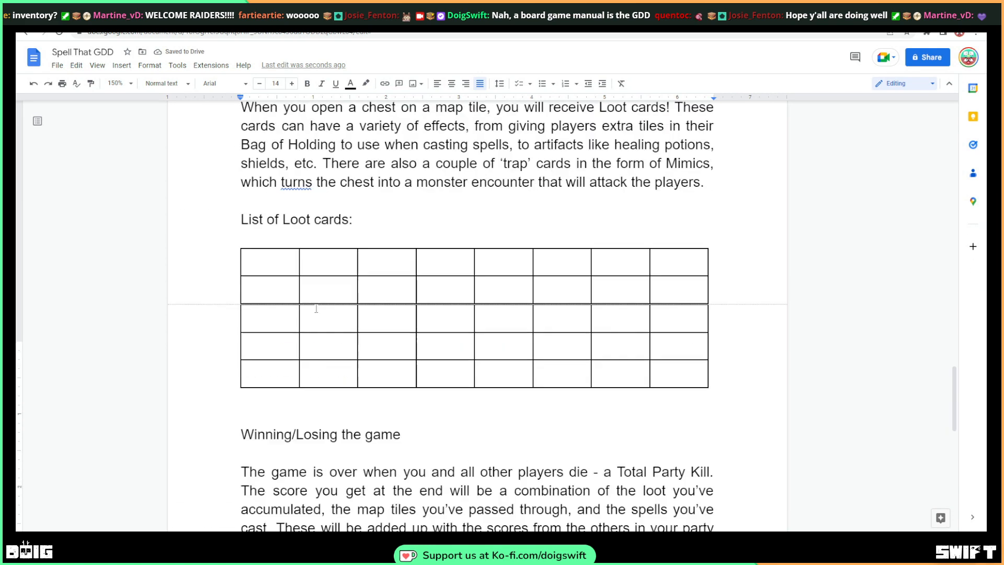
{"action": "left_click_drag", "start_coordinate": [401, 368], "coordinate": [240, 368]}
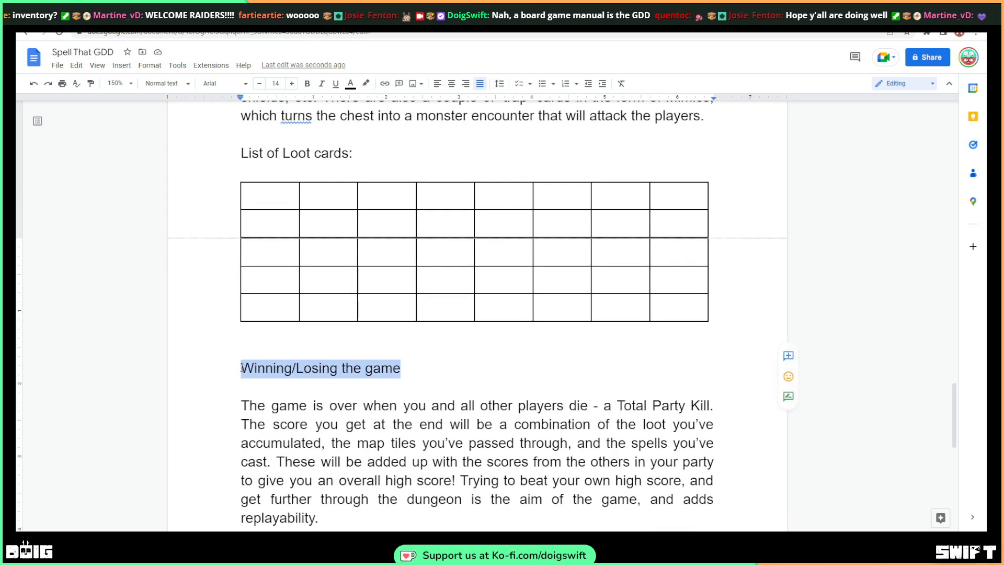
{"action": "left_click", "coordinate": [184, 84]}
{"action": "left_click", "coordinate": [177, 181]}
Apply the Subtitle style to the "Loot" heading
{"action": "scroll", "coordinate": [203, 179], "scroll_direction": "up", "scroll_amount": 3}
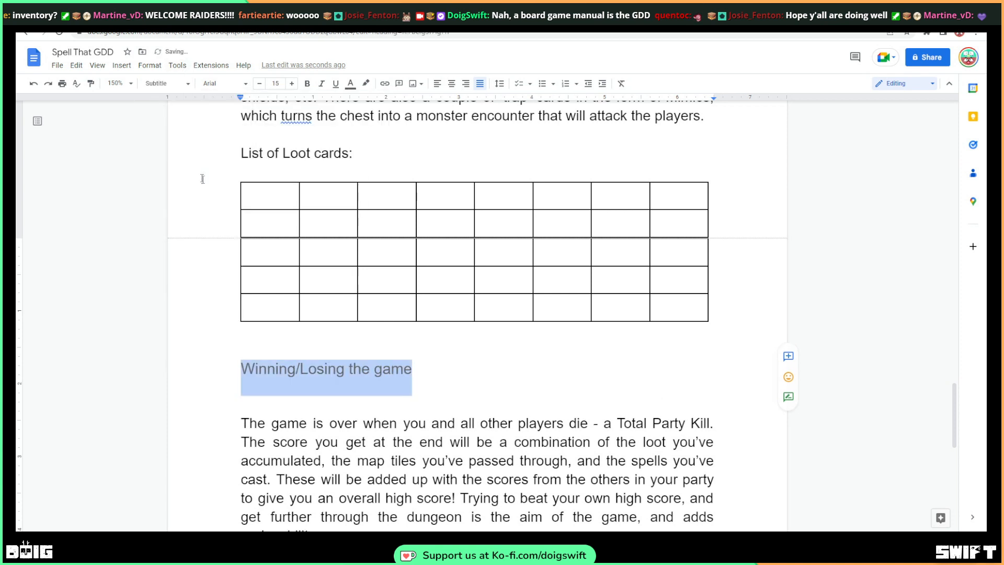
{"action": "left_click_drag", "start_coordinate": [353, 305], "coordinate": [239, 306]}
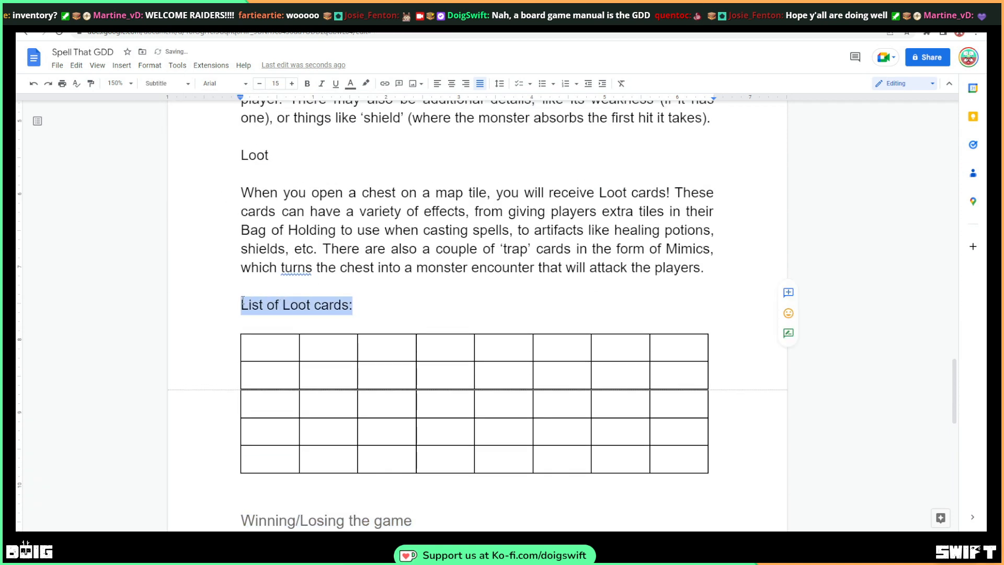
{"action": "left_click_drag", "start_coordinate": [269, 155], "coordinate": [240, 156]}
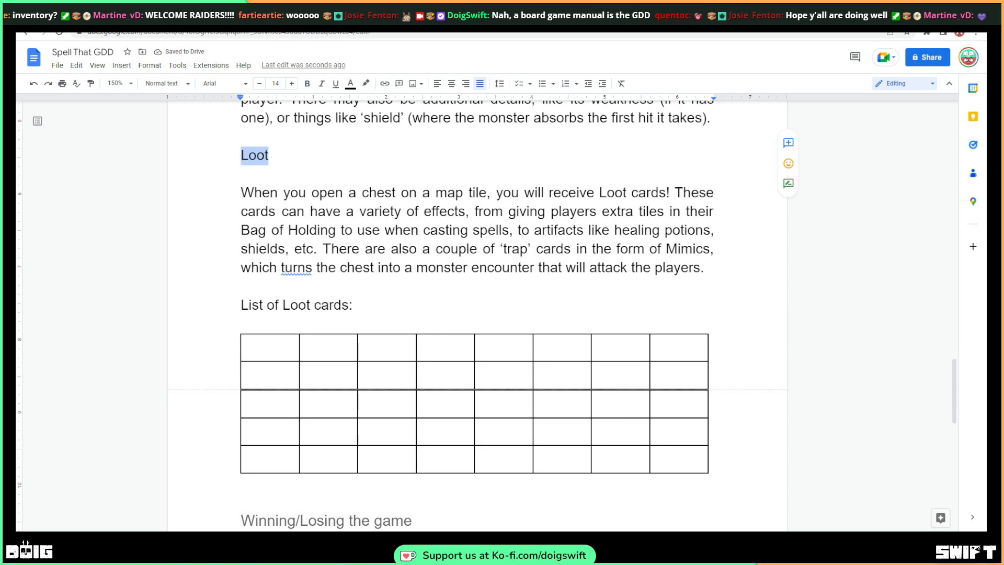
{"action": "scroll", "coordinate": [262, 131], "scroll_direction": "up", "scroll_amount": 1}
{"action": "left_click", "coordinate": [165, 83]}
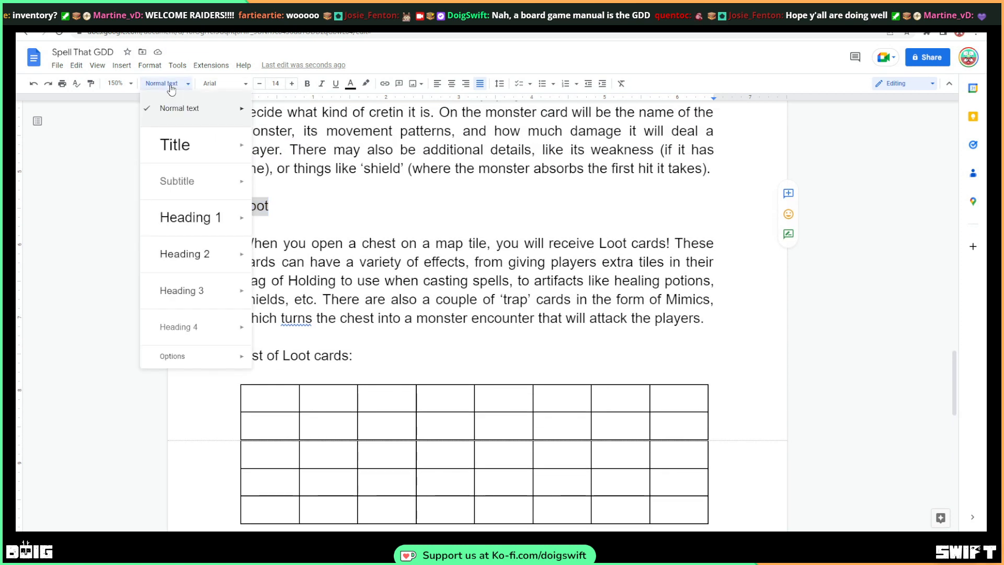
{"action": "mouse_move", "coordinate": [204, 201]}
{"action": "left_click", "coordinate": [294, 174]}
Apply the Subtitle style to the "Monsters" heading
{"action": "scroll", "coordinate": [299, 232], "scroll_direction": "up", "scroll_amount": 6}
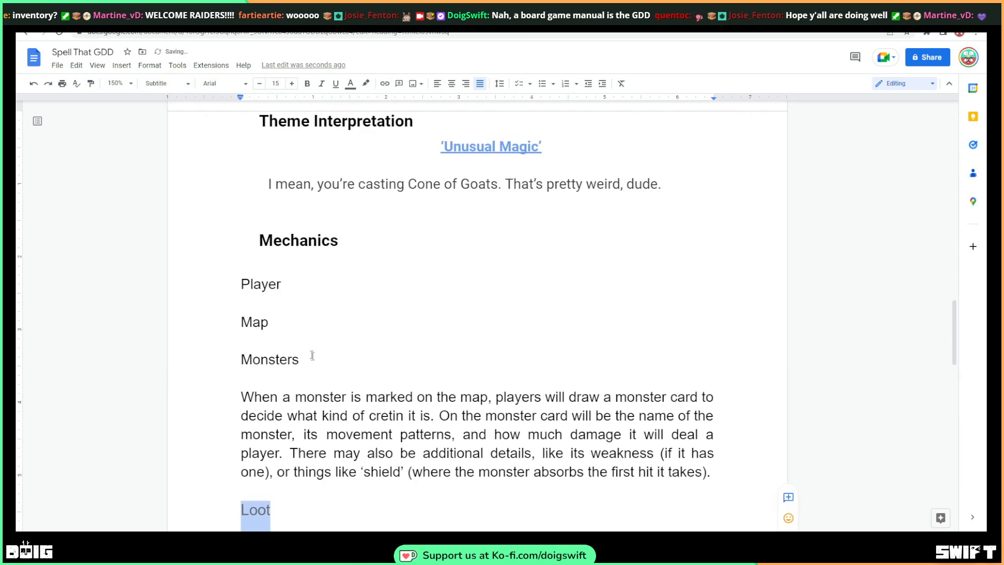
{"action": "left_click_drag", "start_coordinate": [313, 356], "coordinate": [241, 360]}
{"action": "left_click", "coordinate": [164, 83]}
{"action": "mouse_move", "coordinate": [186, 140]}
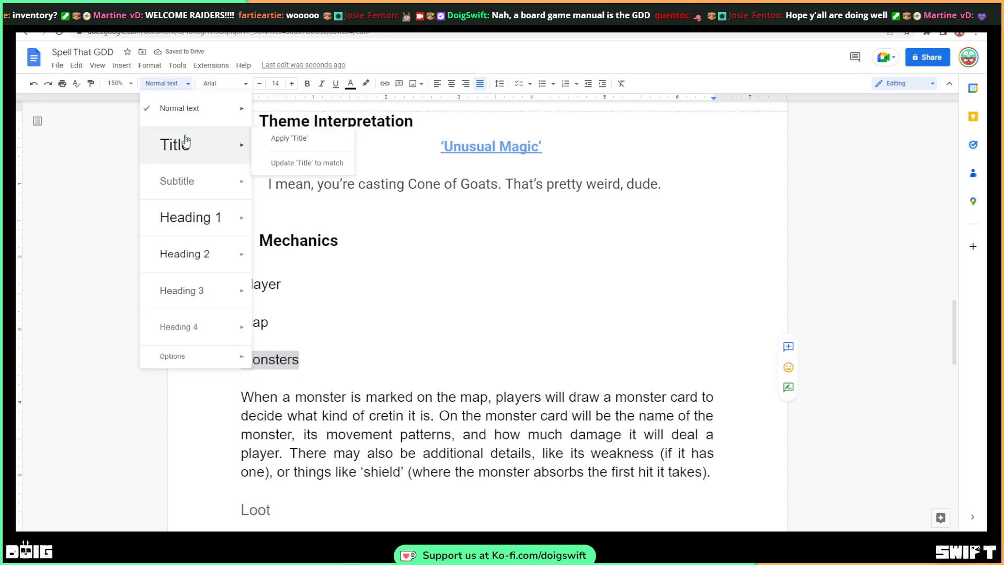
{"action": "mouse_move", "coordinate": [180, 181]}
{"action": "left_click", "coordinate": [290, 174]}
Add the line "List of Monster cards" below the Monsters paragraph, separated by a blank line
{"action": "scroll", "coordinate": [366, 262], "scroll_direction": "down", "scroll_amount": 3}
{"action": "left_click", "coordinate": [727, 338]}
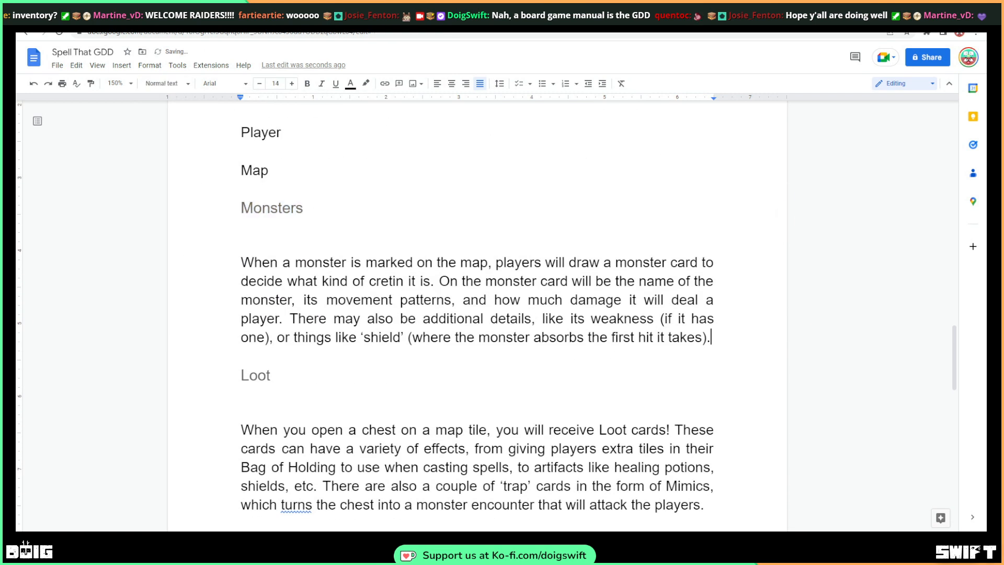
{"action": "key", "text": "Return"}
{"action": "type", "text": "Listo"}
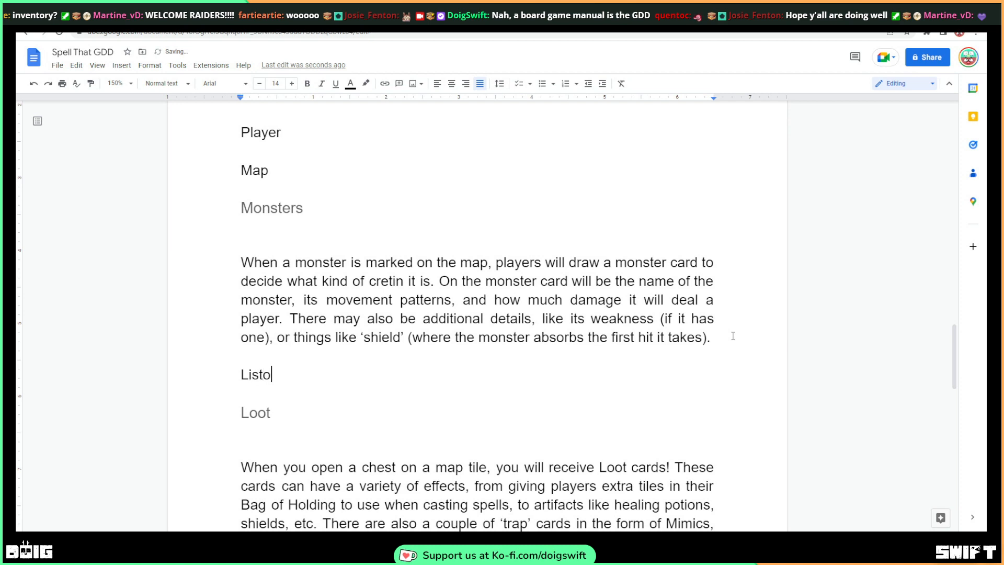
{"action": "key", "text": "BackSpace"}
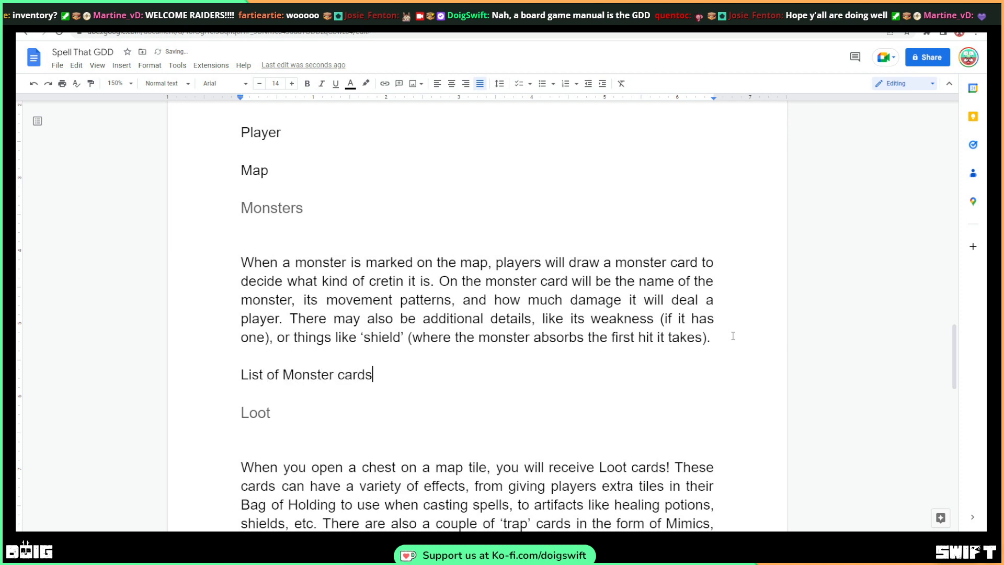
Copy the empty Loot cards table and paste it under "List of Monster cards"
{"action": "scroll", "coordinate": [357, 348], "scroll_direction": "down", "scroll_amount": 5}
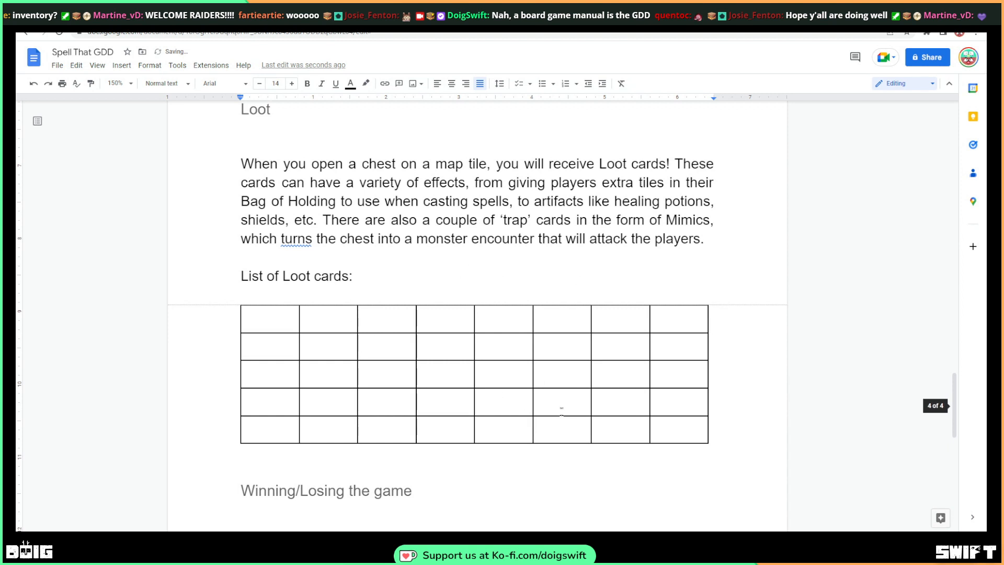
{"action": "double_click", "coordinate": [566, 409]}
{"action": "double_click", "coordinate": [672, 424]}
{"action": "left_click", "coordinate": [695, 443]}
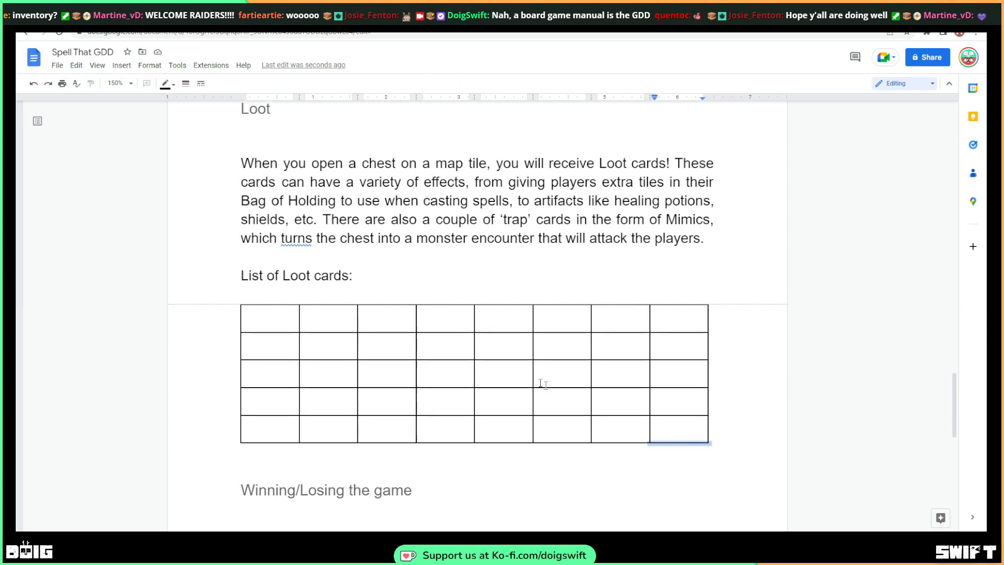
{"action": "scroll", "coordinate": [418, 314], "scroll_direction": "up", "scroll_amount": 3}
{"action": "left_click", "coordinate": [415, 230]}
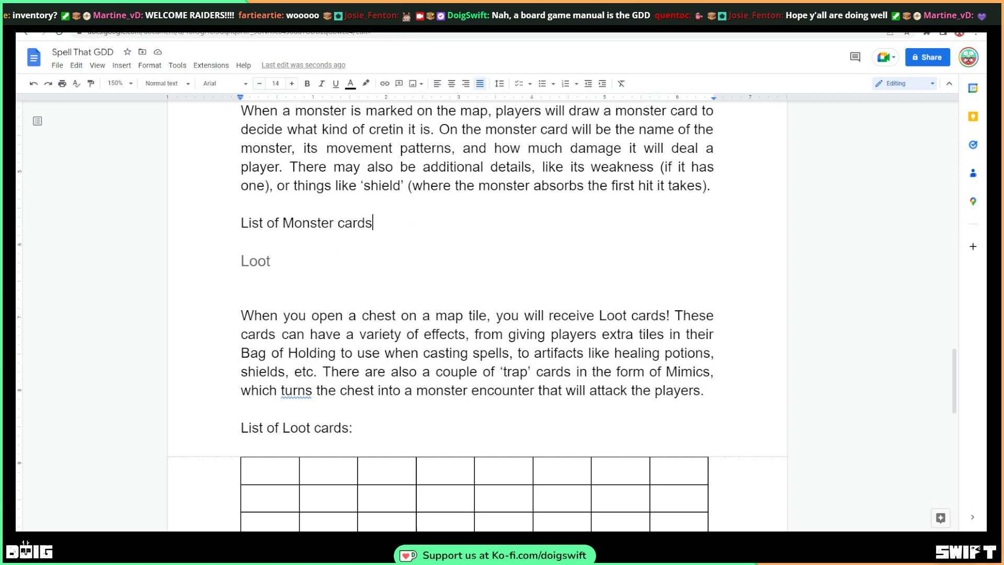
{"action": "key", "text": "Return"}
{"action": "key", "text": "ctrl+v"}
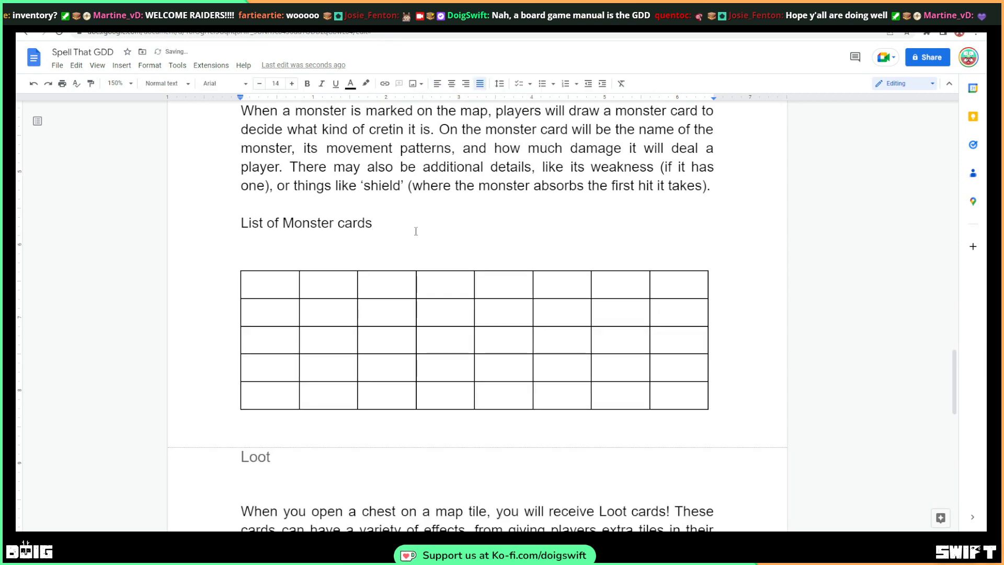
End "List of Monster cards" with a colon and remove the extra blank line above its table
{"action": "scroll", "coordinate": [421, 219], "scroll_direction": "down", "scroll_amount": 6}
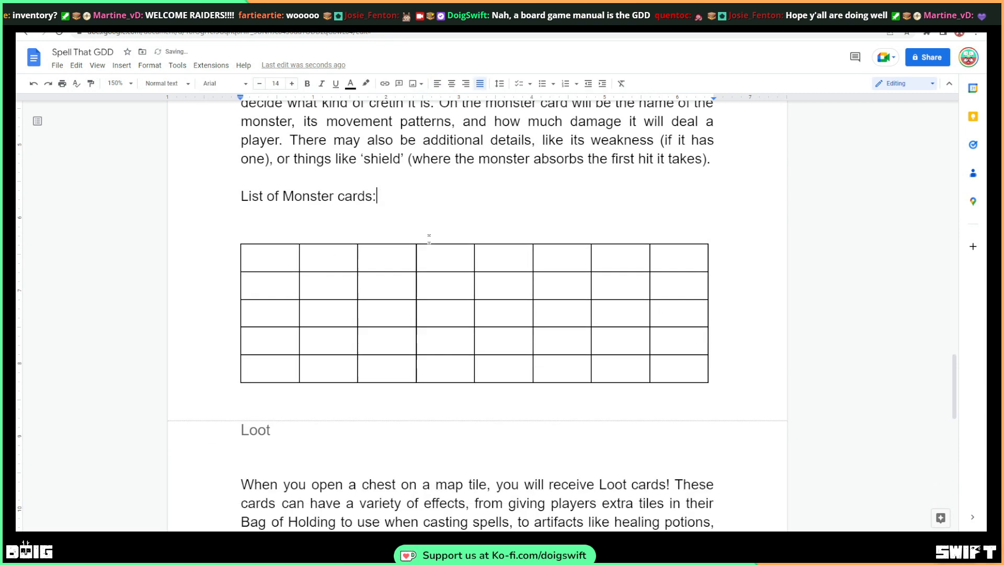
{"action": "scroll", "coordinate": [423, 235], "scroll_direction": "up", "scroll_amount": 7}
{"action": "left_click", "coordinate": [324, 306]}
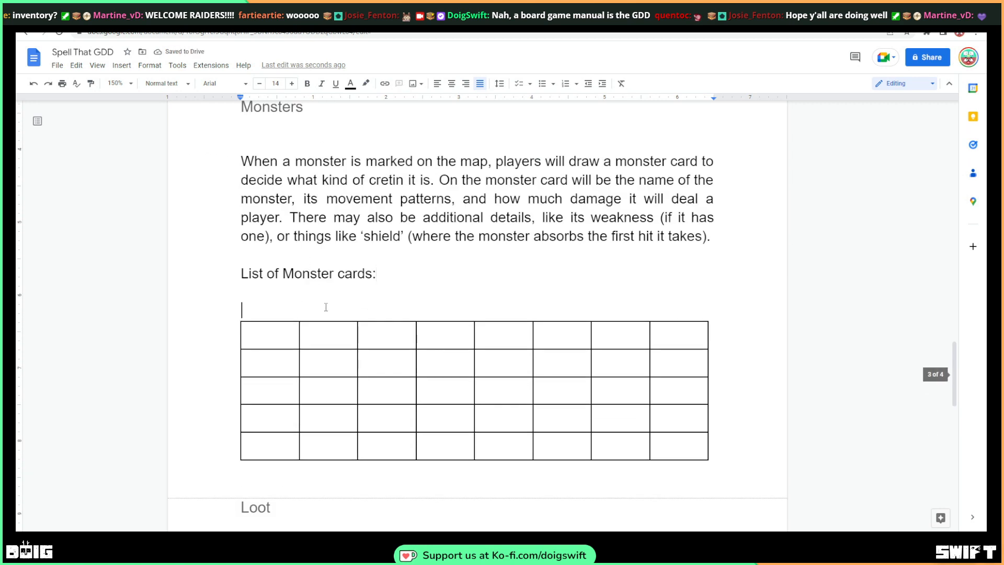
{"action": "key", "text": "BackSpace"}
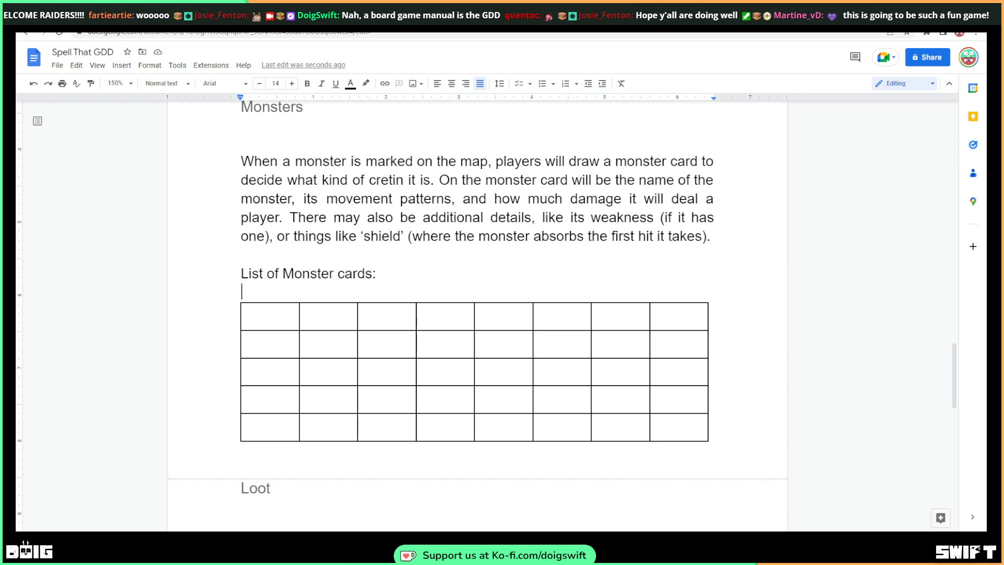
Remove the extra blank lines beneath the Monsters and Loot headings
{"action": "scroll", "coordinate": [438, 293], "scroll_direction": "up", "scroll_amount": 3}
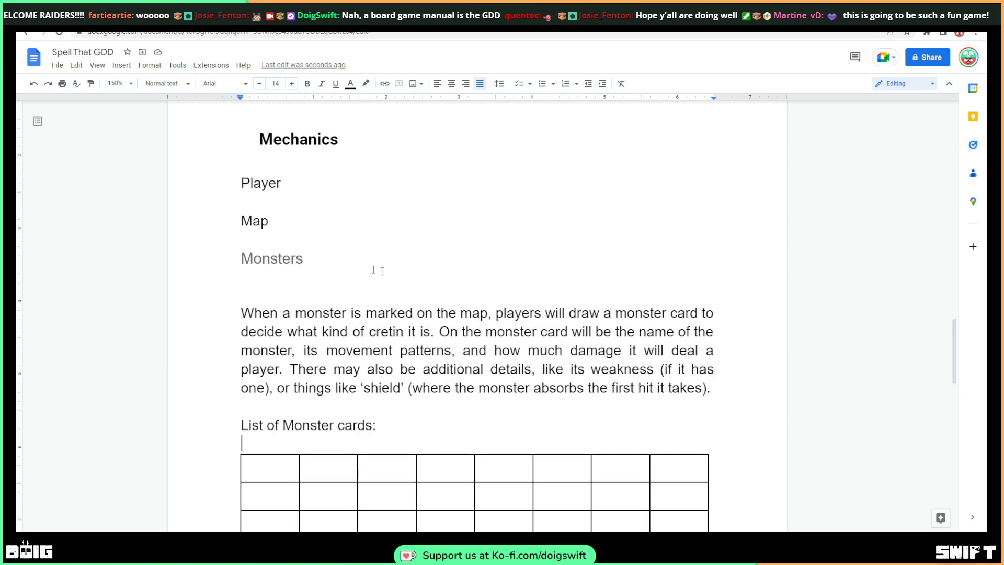
{"action": "left_click", "coordinate": [242, 292]}
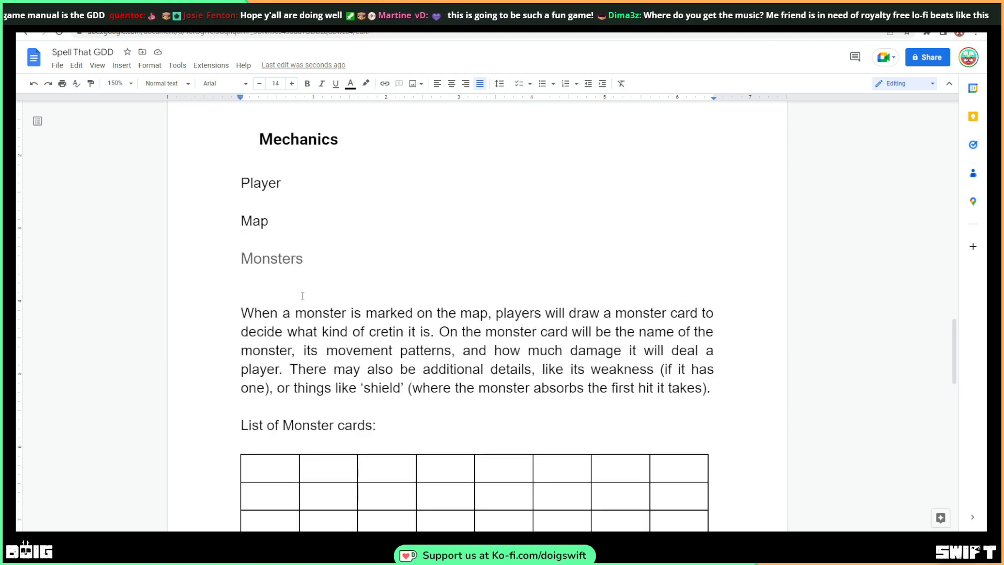
{"action": "key", "text": "BackSpace"}
{"action": "scroll", "coordinate": [306, 292], "scroll_direction": "down", "scroll_amount": 9}
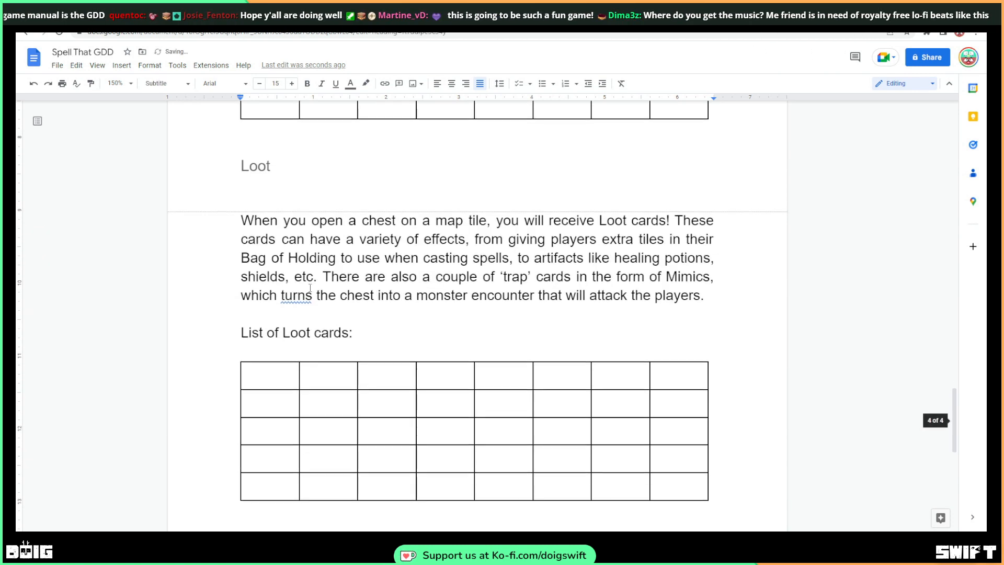
{"action": "key", "text": "BackSpace"}
{"action": "scroll", "coordinate": [350, 228], "scroll_direction": "up", "scroll_amount": 9}
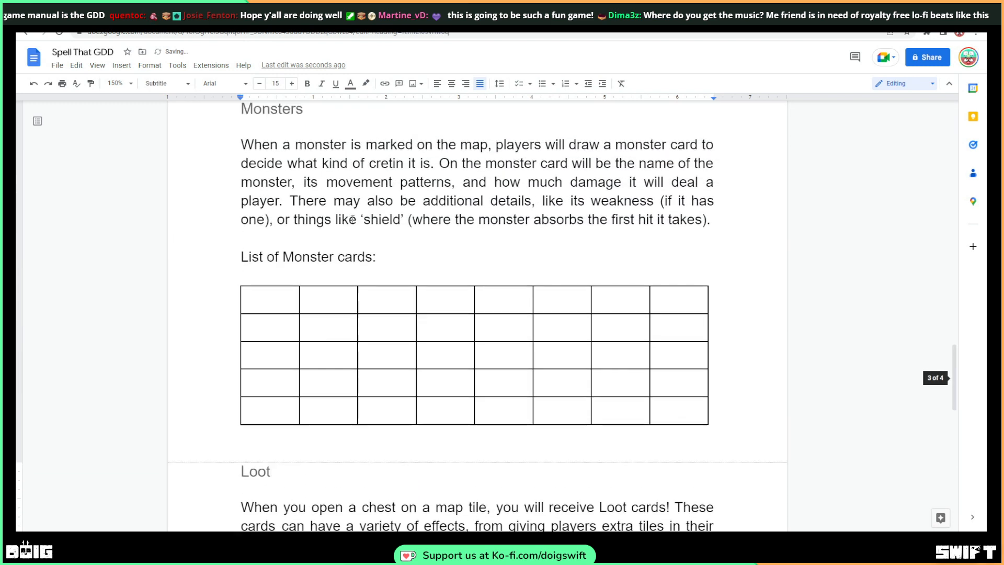
Add two blank lines below the Map heading and format the heading as Subtitle
{"action": "scroll", "coordinate": [349, 228], "scroll_direction": "up", "scroll_amount": 1}
{"action": "left_click", "coordinate": [313, 277]}
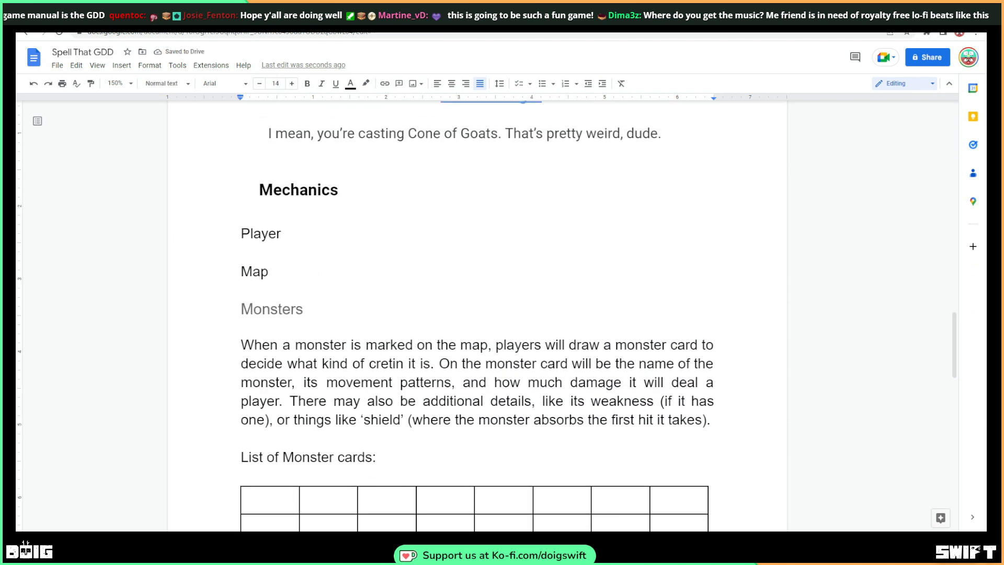
{"action": "left_click_drag", "start_coordinate": [269, 272], "coordinate": [240, 272]}
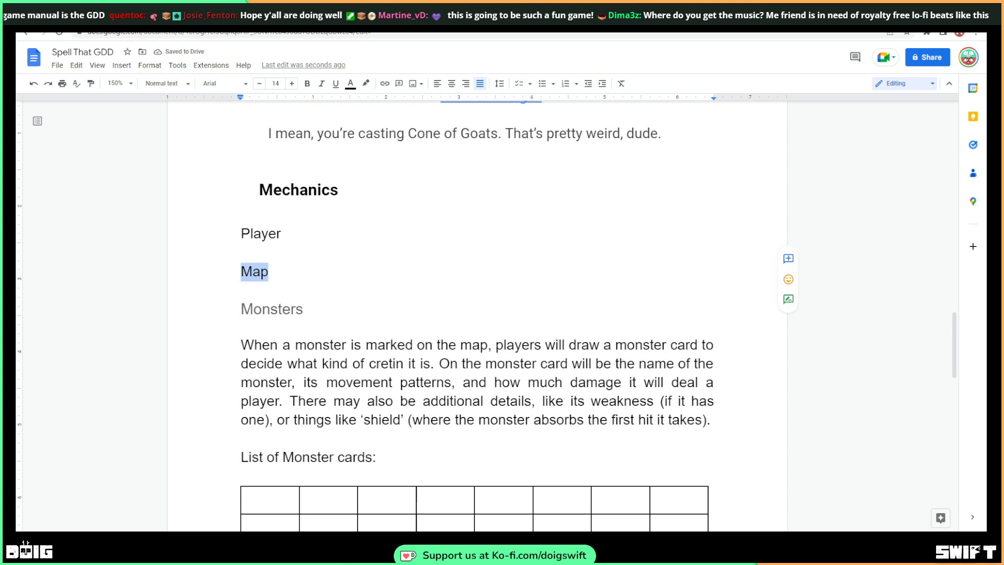
{"action": "key", "text": "Return"}
{"action": "key", "text": "ctrl+z"}
{"action": "left_click", "coordinate": [303, 271]}
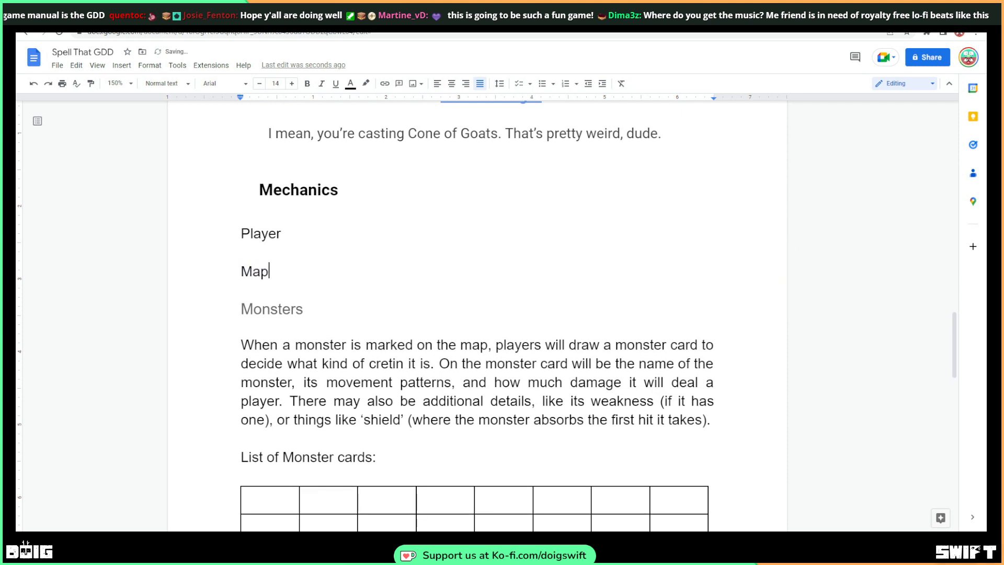
{"action": "key", "text": "Return"}
{"action": "key", "text": "Return"}
{"action": "double_click", "coordinate": [262, 272]}
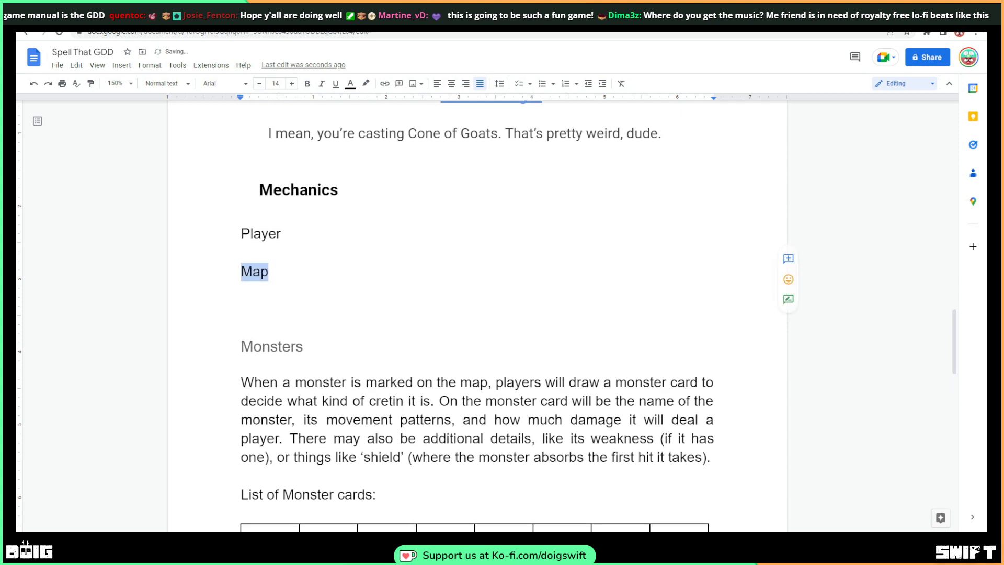
{"action": "left_click", "coordinate": [166, 83]}
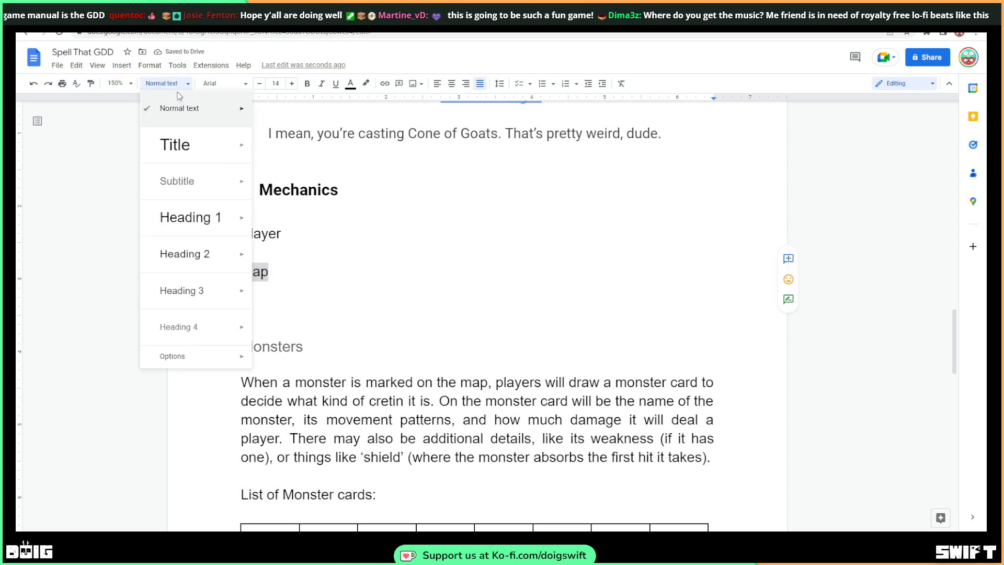
{"action": "left_click", "coordinate": [179, 181]}
Start a paragraph under the Map heading with "The dungeon is represented using Map Tiles."
{"action": "left_click", "coordinate": [267, 320]}
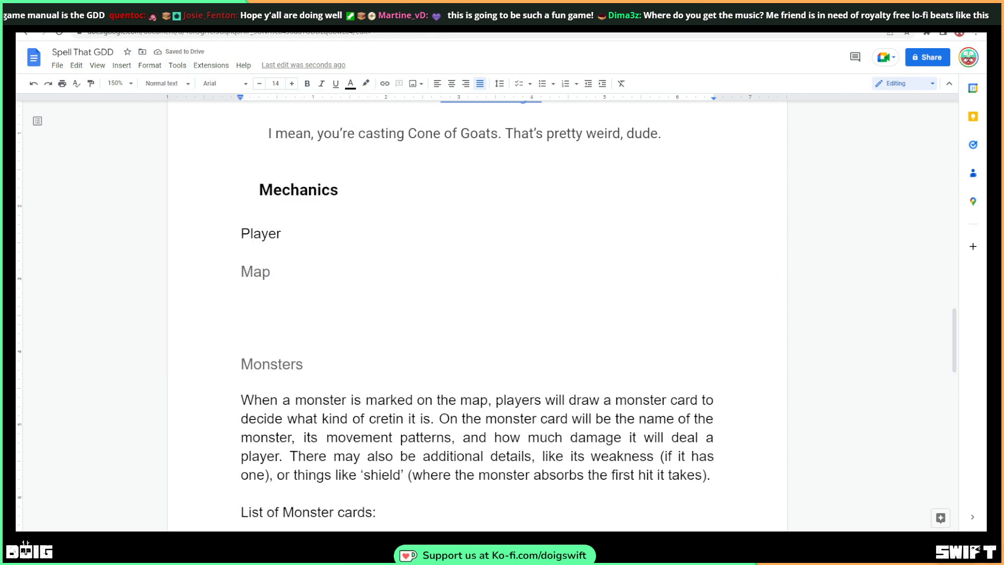
{"action": "type", "text": "The fi"}
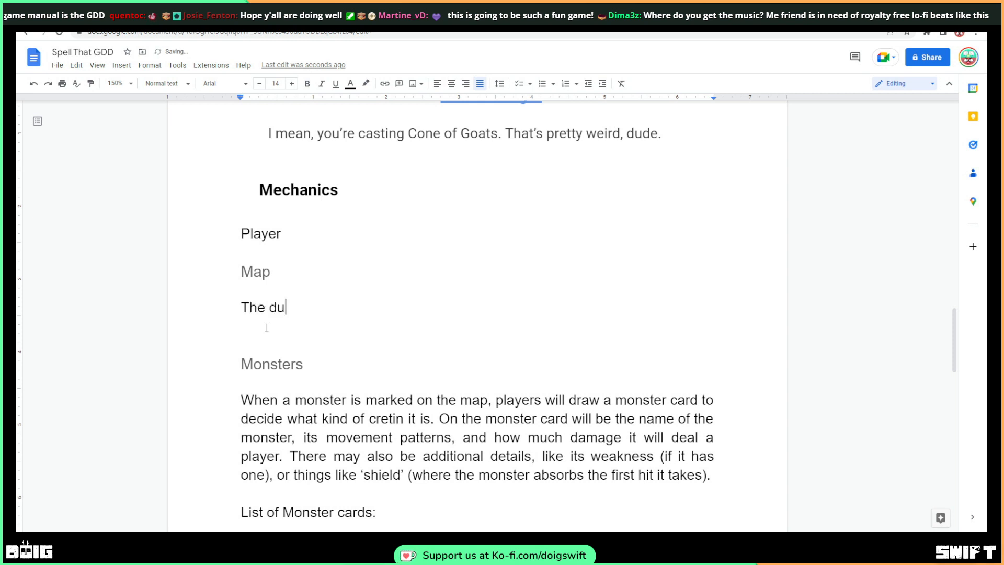
{"action": "type", "text": "ngeon is repr"}
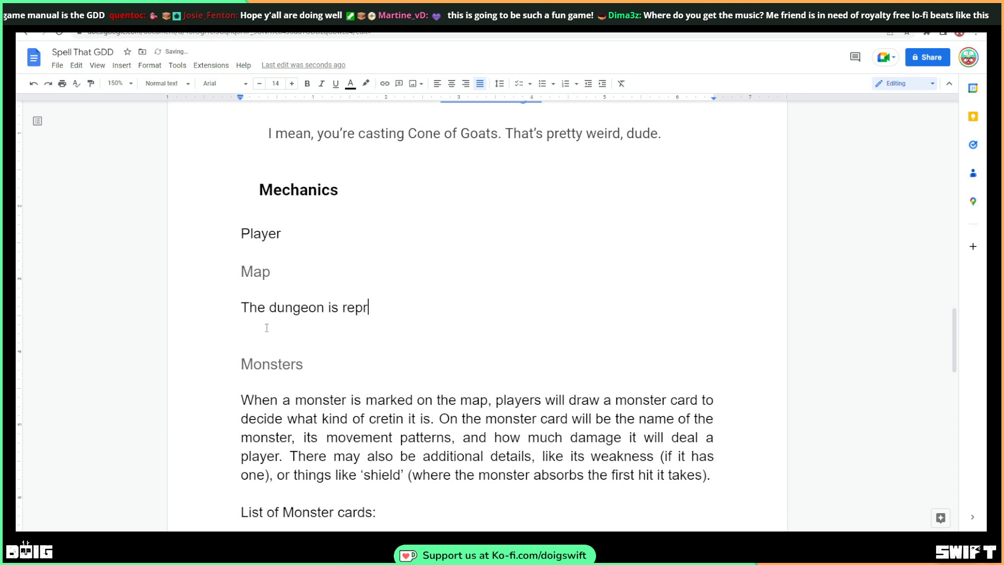
{"action": "type", "text": "esented usi"}
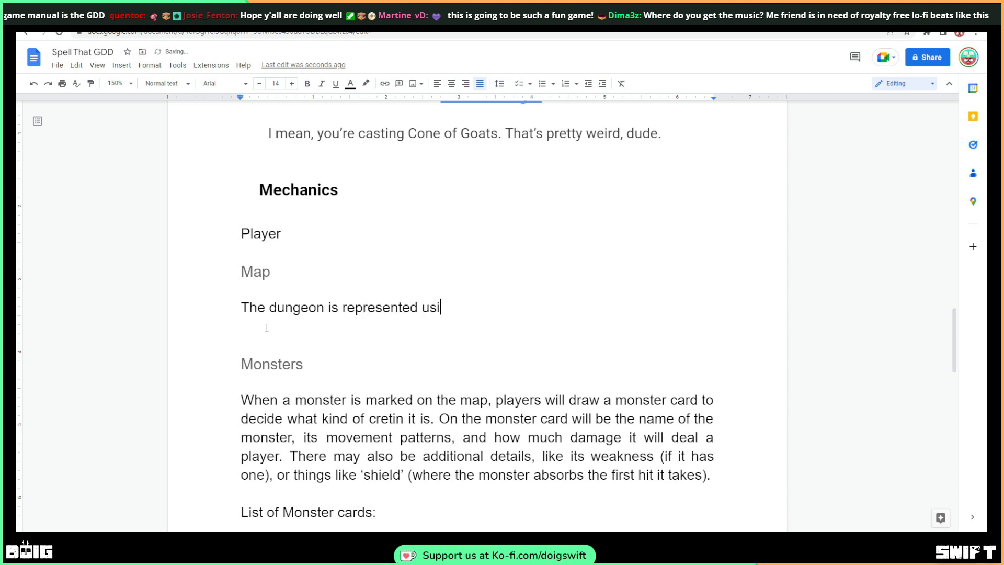
{"action": "type", "text": "ng Map Tiles. The"}
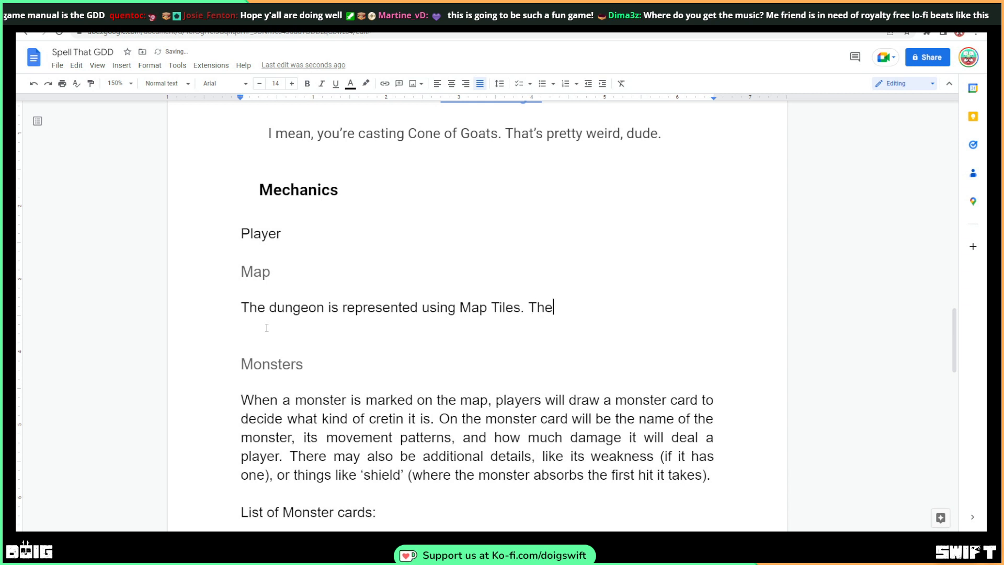
Continue the Map paragraph with "These tiles begin the game face down, and are flipped when a player enters them, revealing their contents."
{"action": "type", "text": "se ti"}
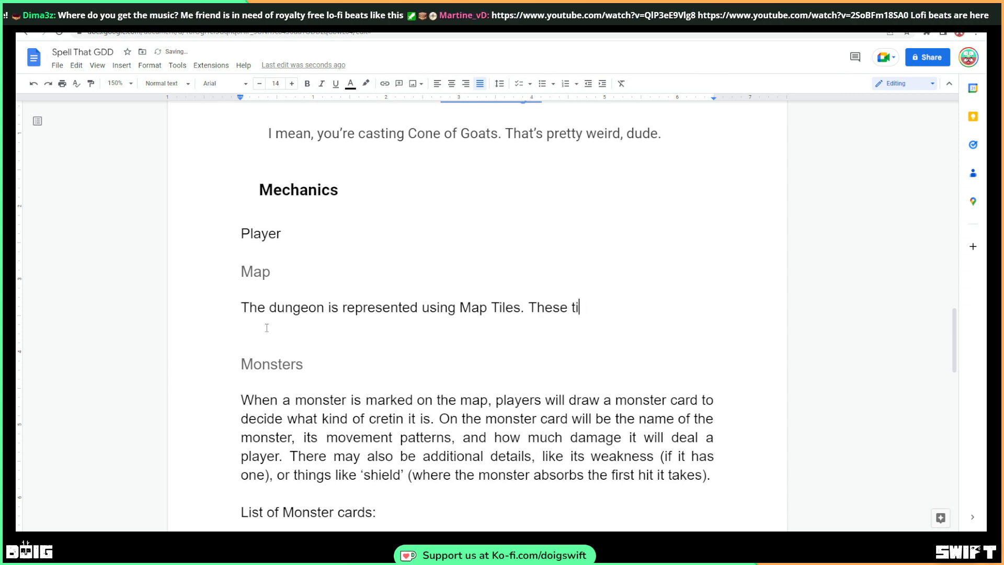
{"action": "type", "text": "les begin the game f"}
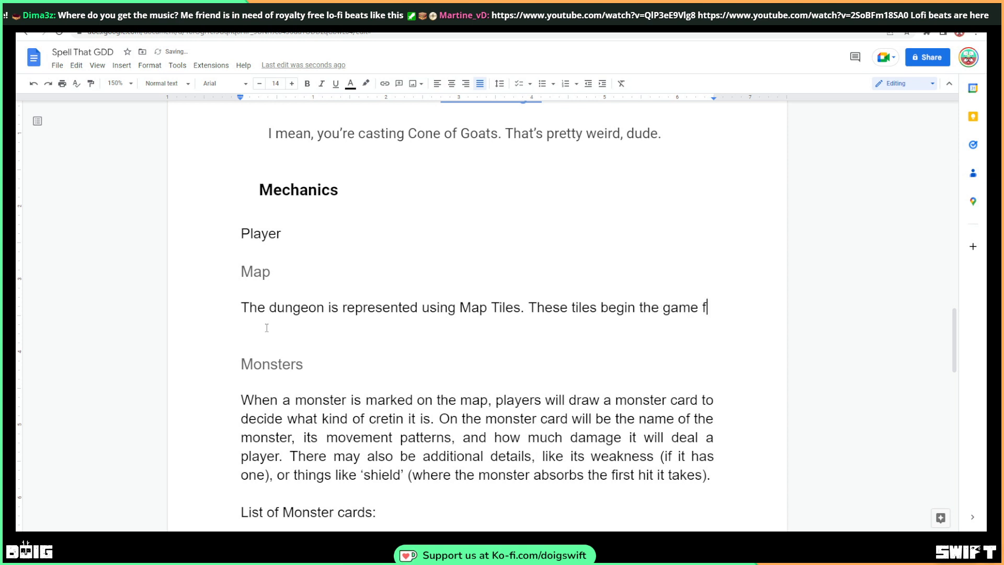
{"action": "type", "text": "ace down, and ar"}
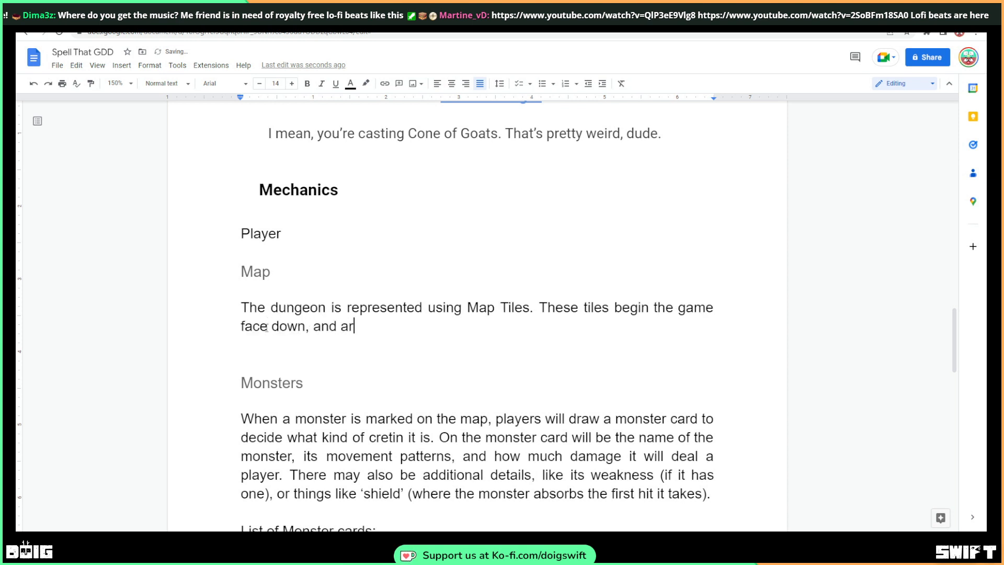
{"action": "type", "text": "e flipped whe"}
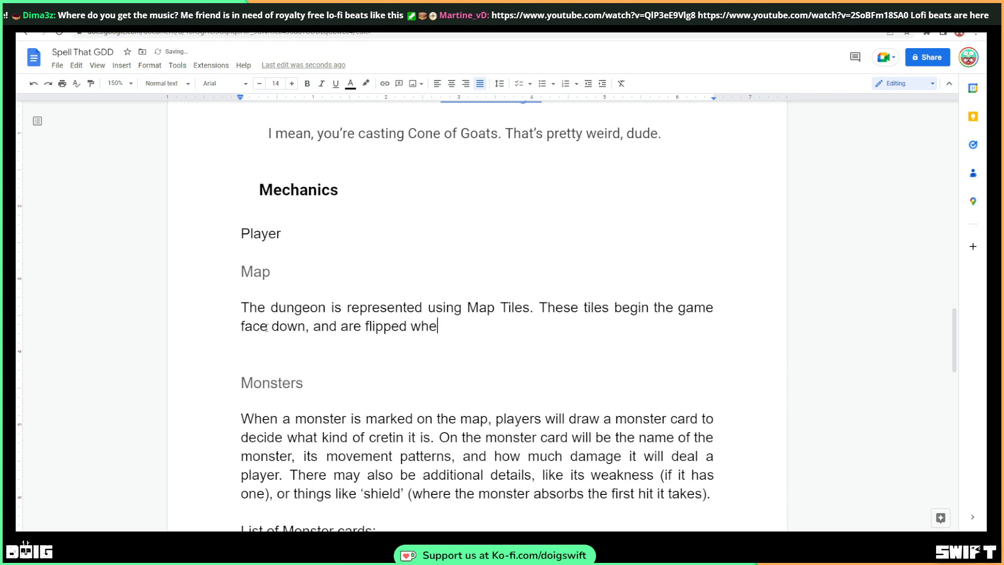
{"action": "type", "text": "n a player"}
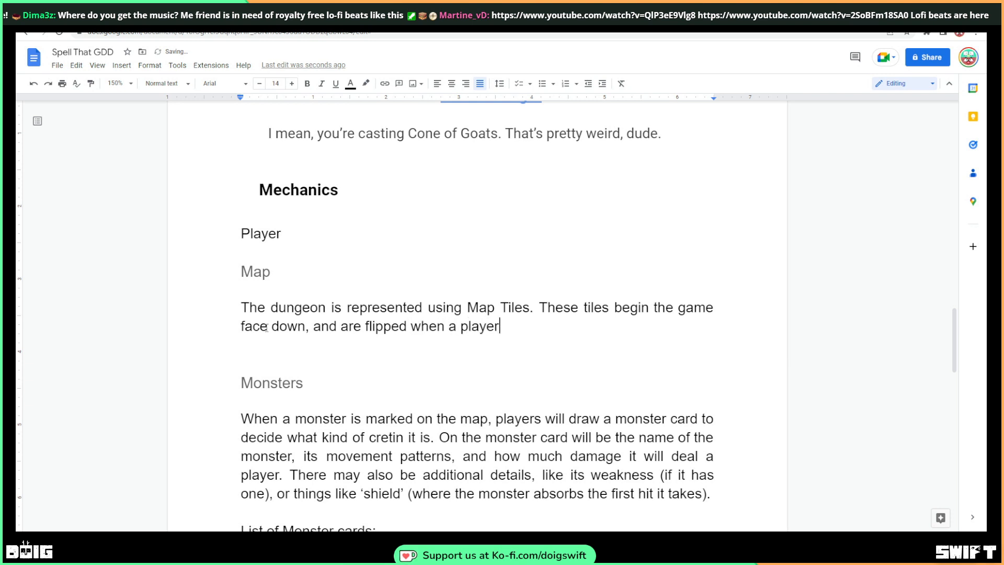
{"action": "type", "text": " enters them"}
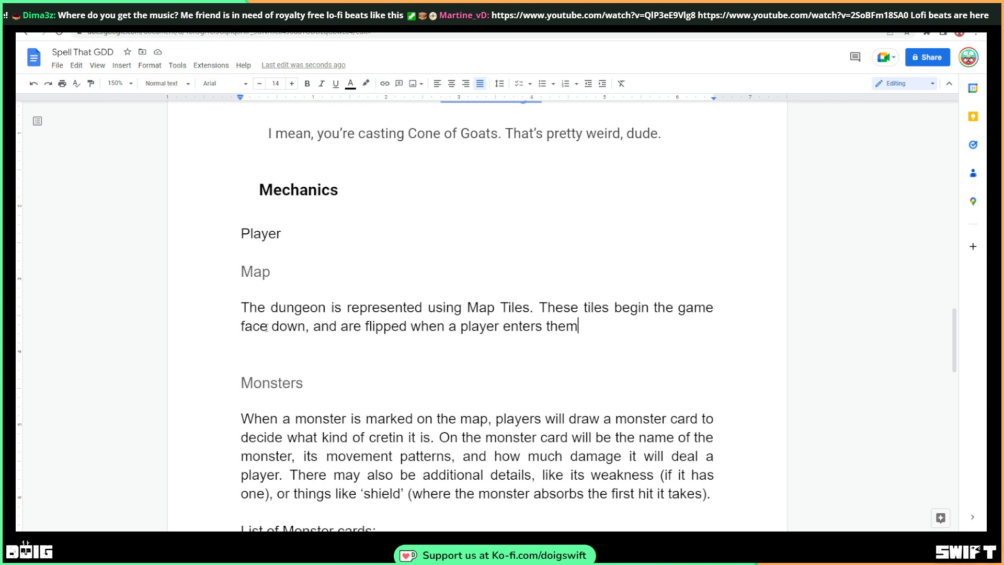
{"action": "type", "text": ", revea"}
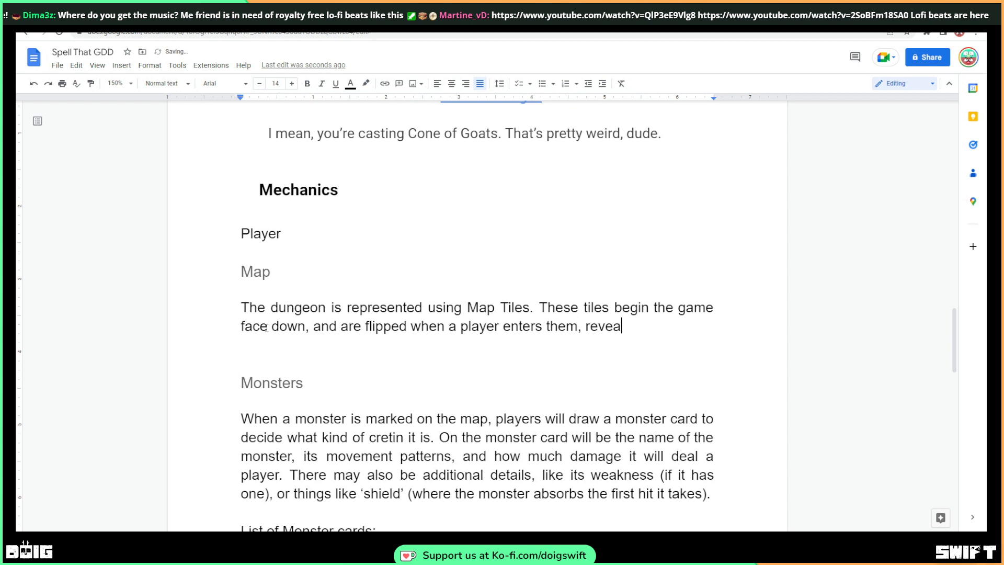
{"action": "type", "text": "ling their contents. "}
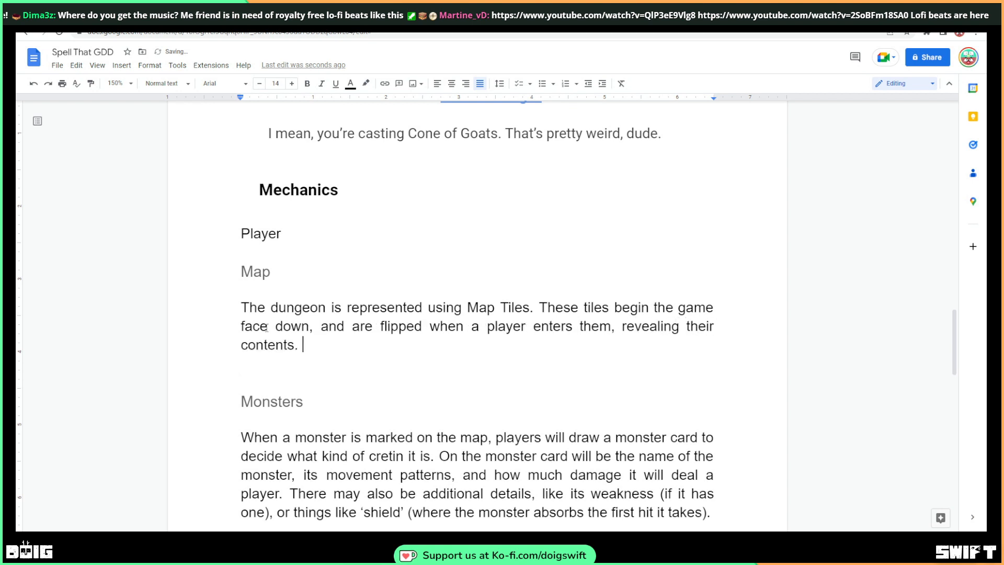
Add "Each map tile will contain either Monster(s), Treasure Chest(s), or Special Bonus(es)" to the Map paragraph
{"action": "type", "text": "Each map t"}
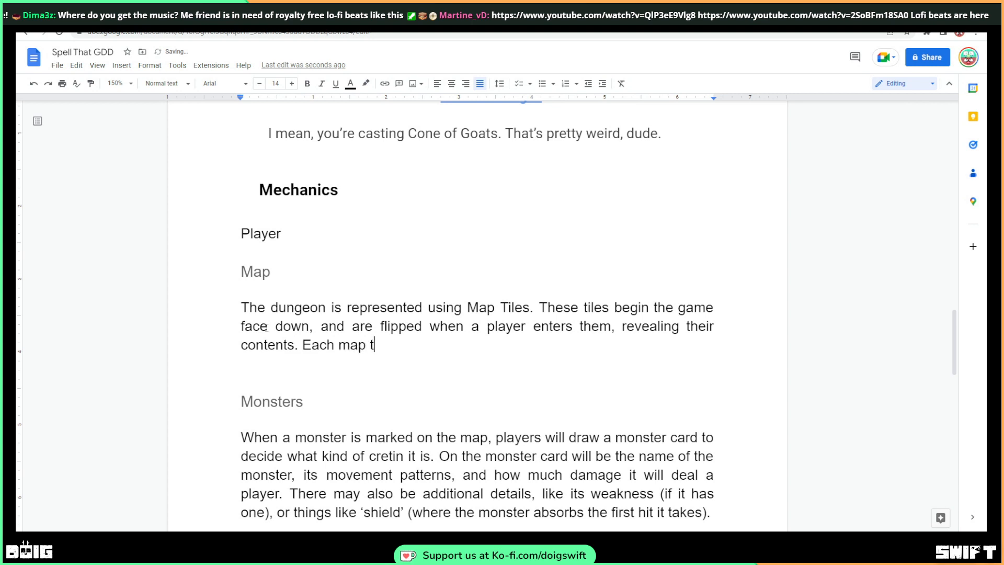
{"action": "type", "text": "ile will con"}
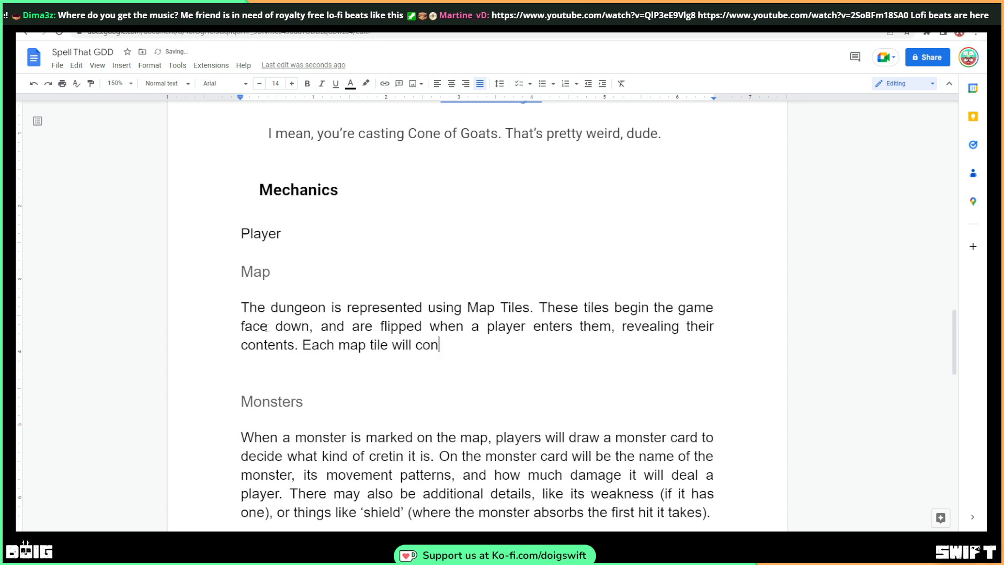
{"action": "type", "text": "tain either Mon"}
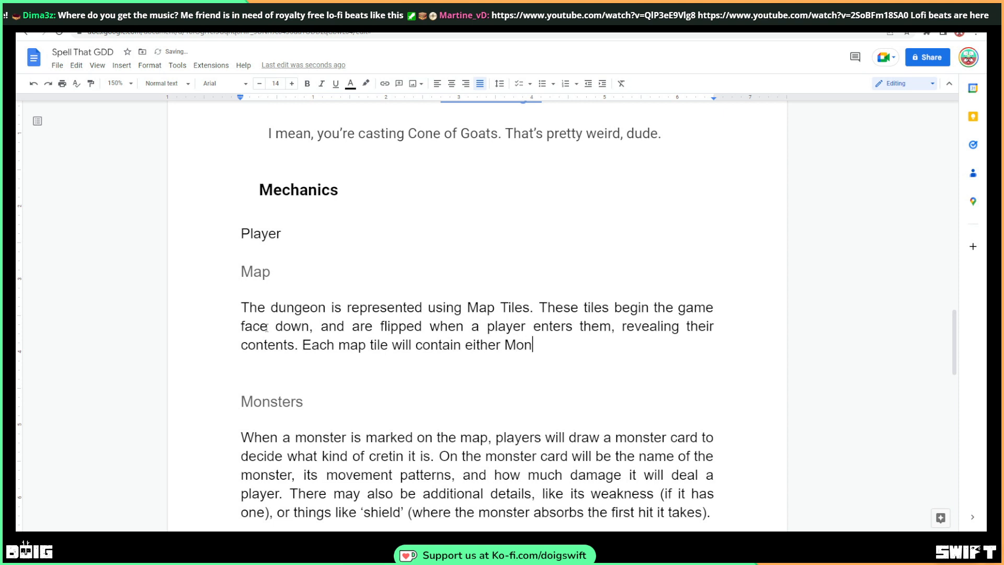
{"action": "type", "text": "sters(s)"}
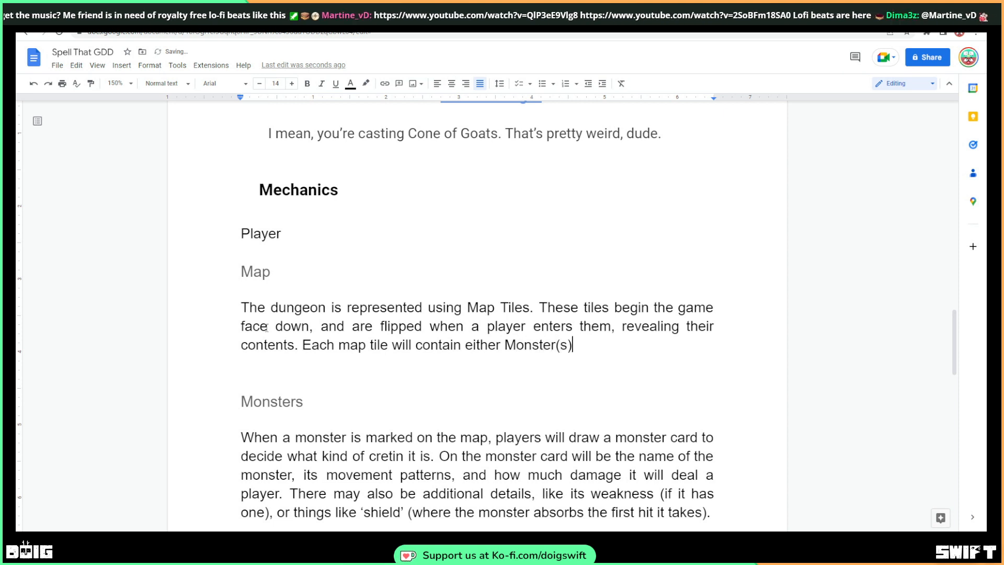
{"action": "type", "text": ", Treasure Chest"}
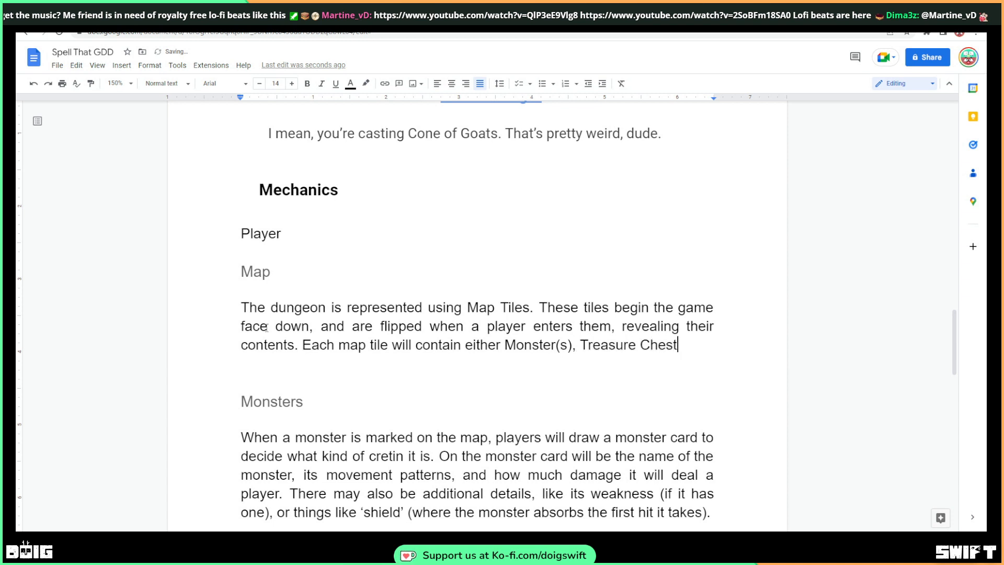
{"action": "type", "text": "(s),"}
{"action": "type", "text": "ot Speacia"}
{"action": "key", "text": "BackSpace"}
{"action": "key", "text": "BackSpace"}
{"action": "key", "text": "BackSpace"}
{"action": "key", "text": "BackSpace"}
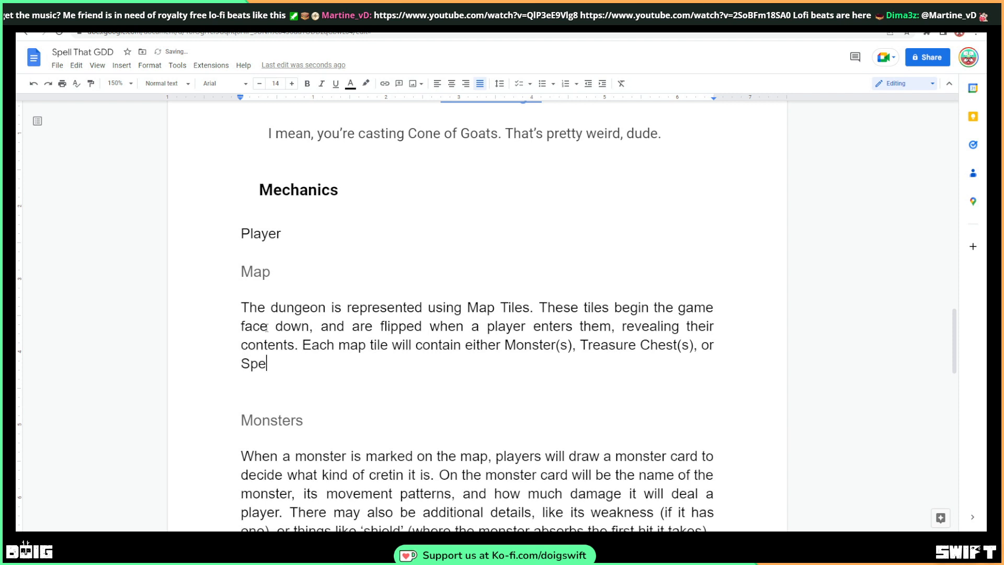
{"action": "type", "text": "cil"}
{"action": "type", "text": "ial"}
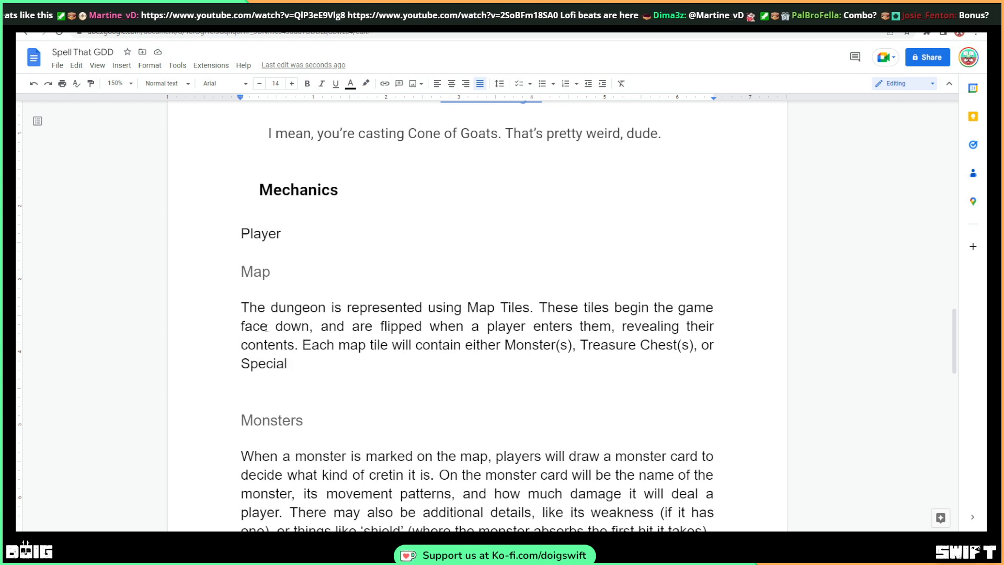
{"action": "type", "text": "Bonus(es)"}
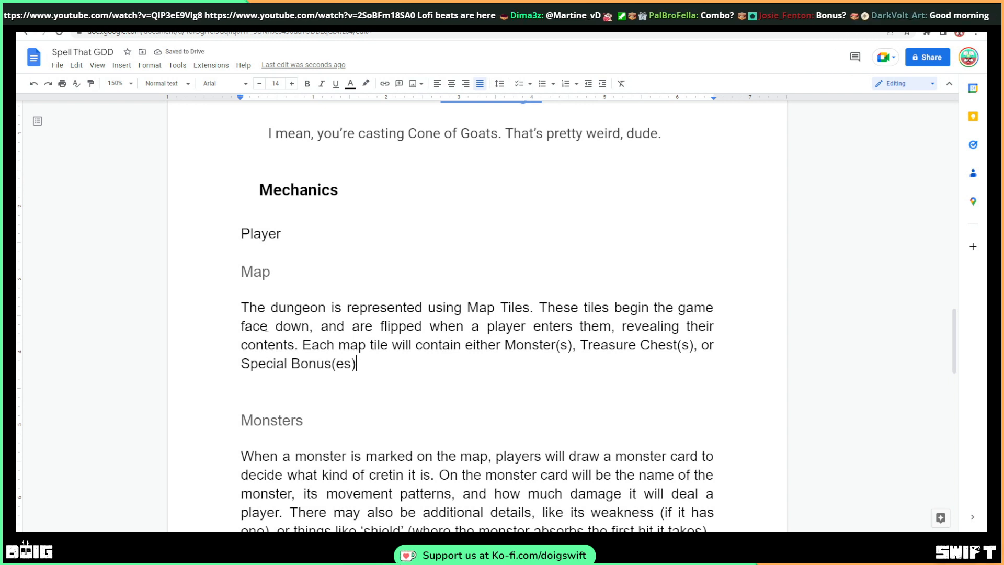
Finish the sentence about map tile contents with ", or a combination of any number of these!"
{"action": "type", "text": ", or"}
{"action": "type", "text": "a combina"}
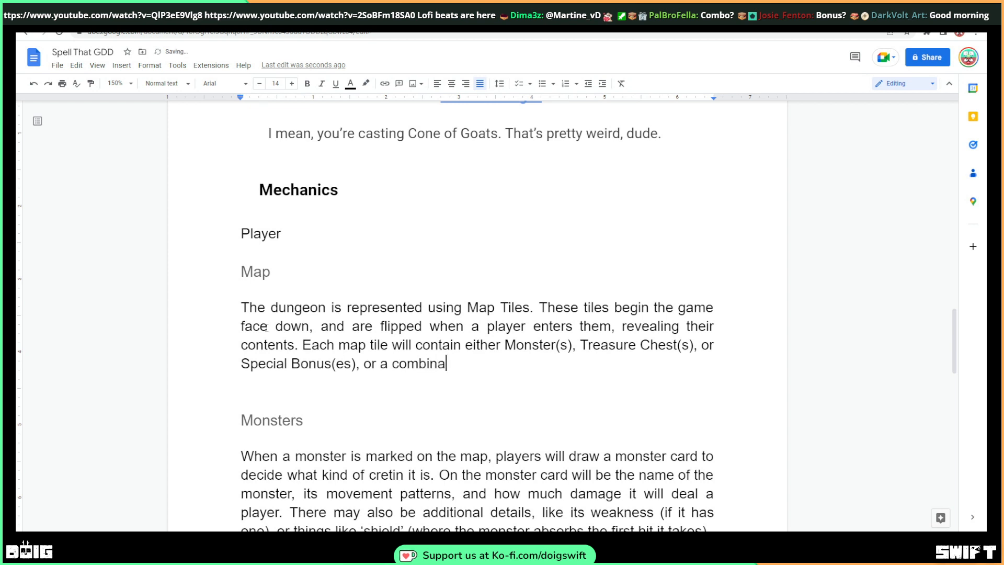
{"action": "type", "text": "tion of any "}
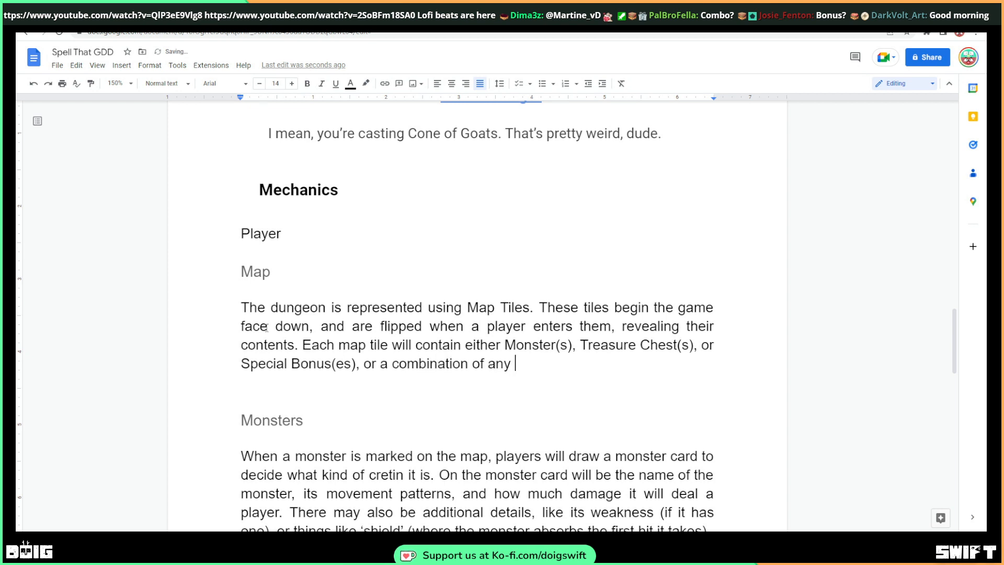
{"action": "type", "text": "number of these!"}
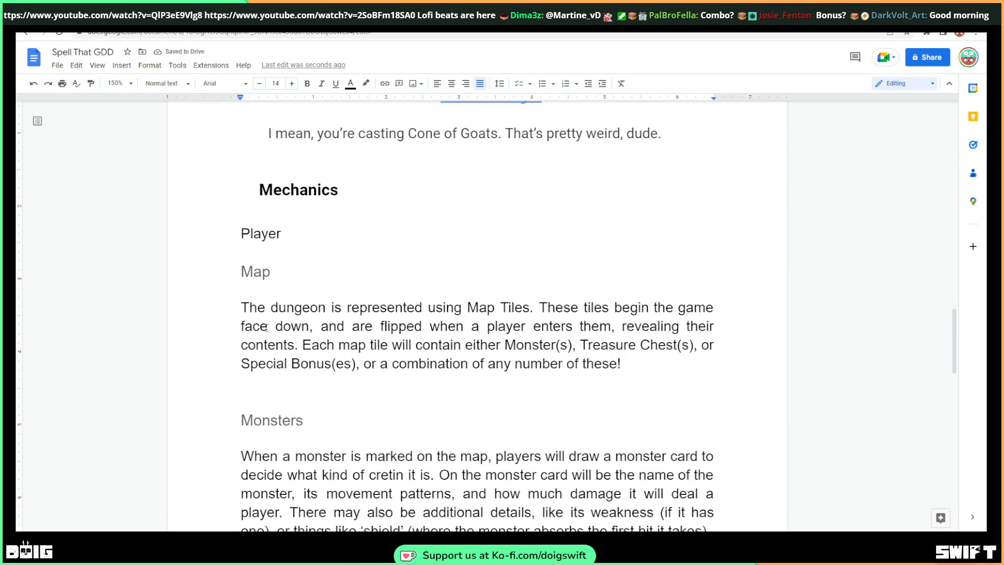
Add the line "Examples:" below the Map paragraph, separated by a blank line
{"action": "key", "text": "Return"}
{"action": "key", "text": "Return"}
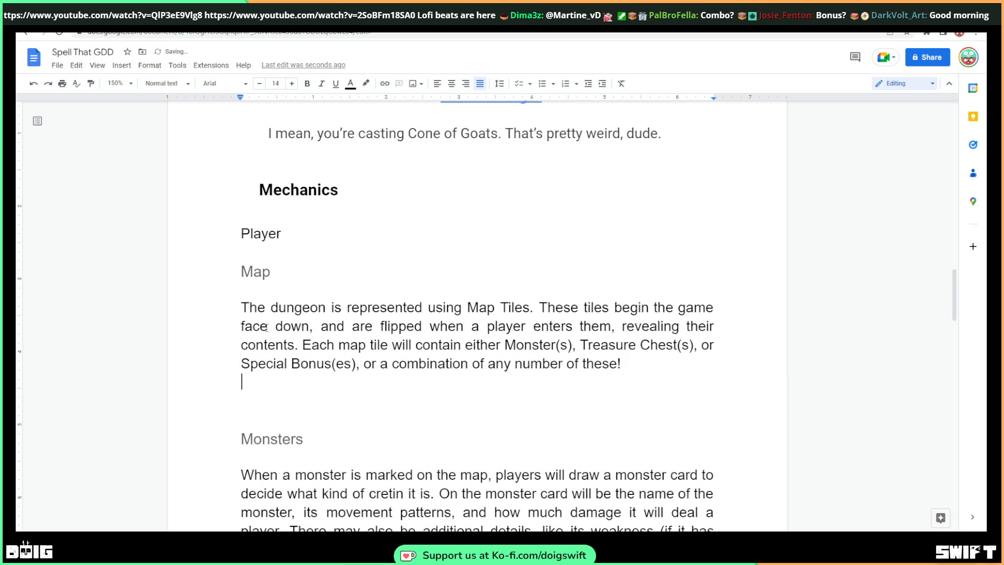
{"action": "type", "text": "Examples:"}
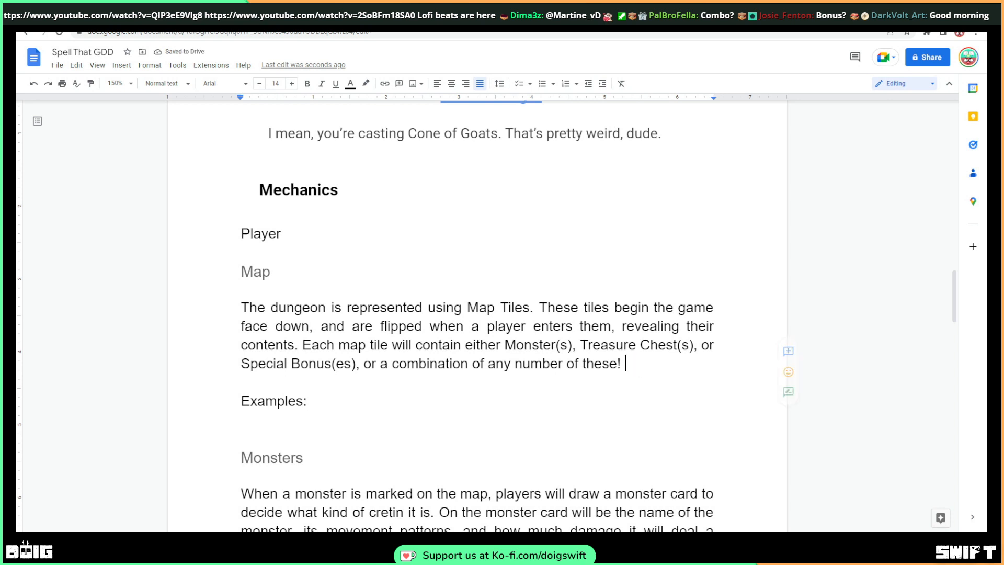
Continue the Map paragraph with "Players will use the indications revealed on the Map Tiles to"
{"action": "type", "text": "Play"}
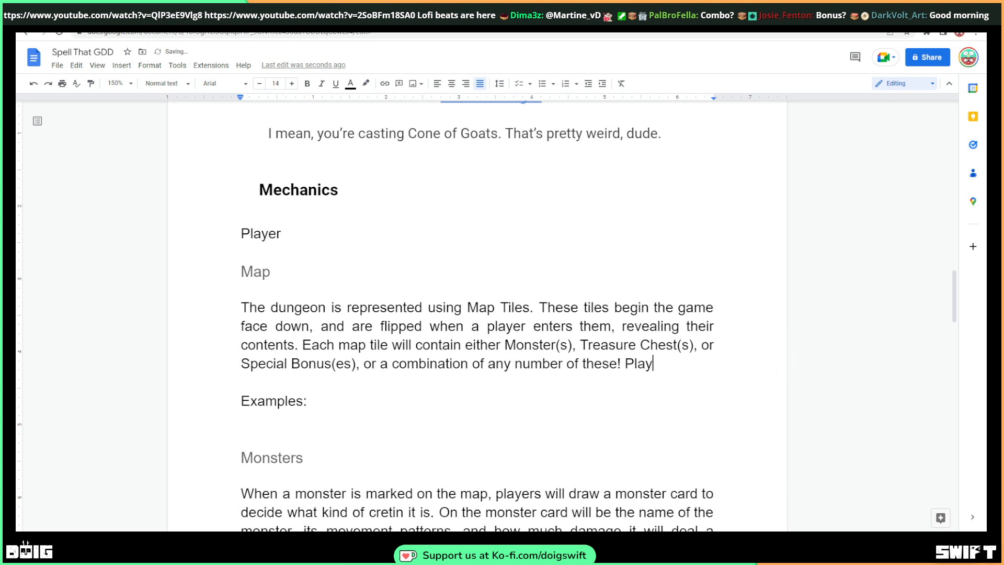
{"action": "type", "text": "ers will yse"}
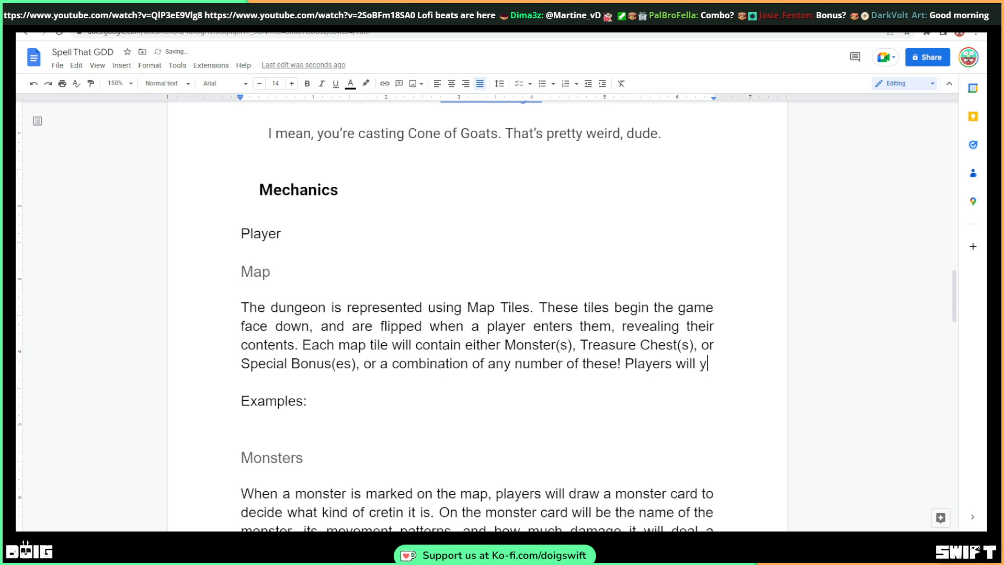
{"action": "key", "text": "BackSpace"}
{"action": "key", "text": "BackSpace"}
{"action": "key", "text": "BackSpace"}
{"action": "type", "text": "use the indi"}
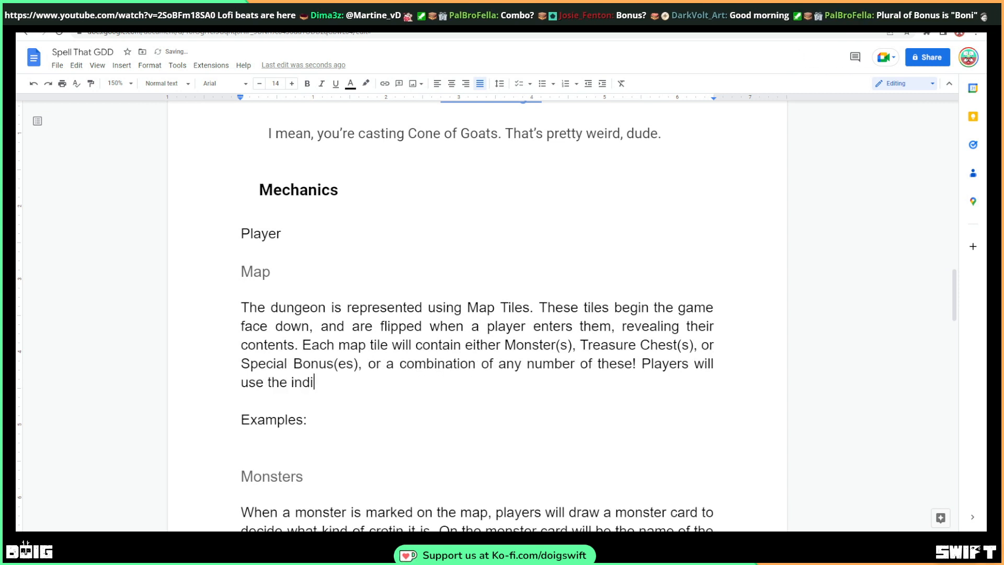
{"action": "type", "text": "cations r"}
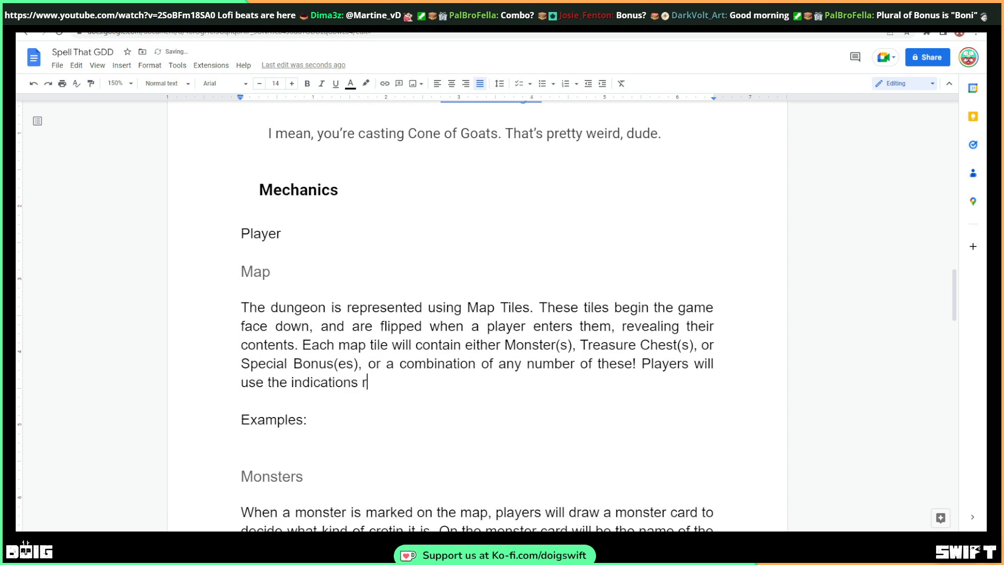
{"action": "type", "text": "evealed i"}
{"action": "type", "text": "n the M"}
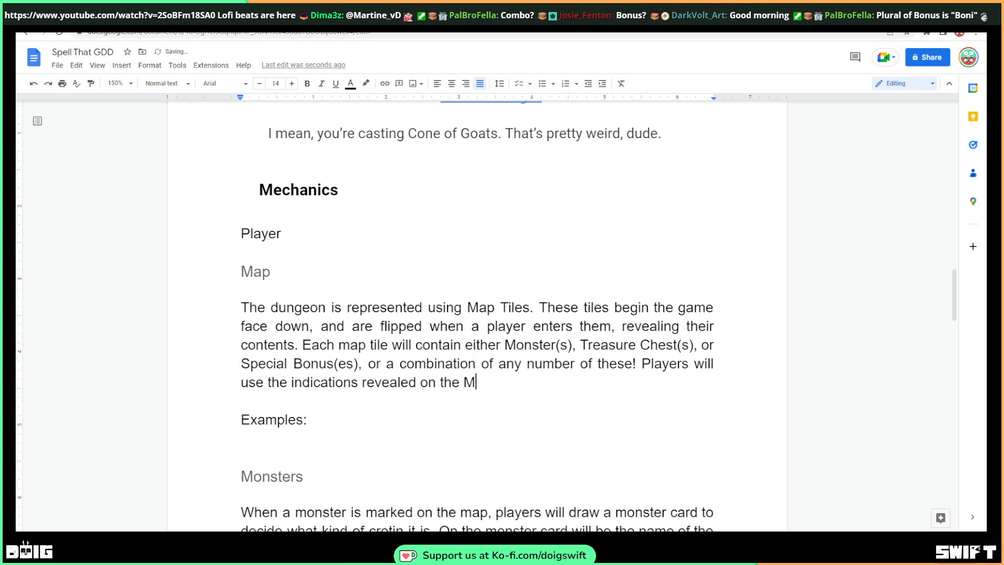
{"action": "type", "text": "ap Tiles to"}
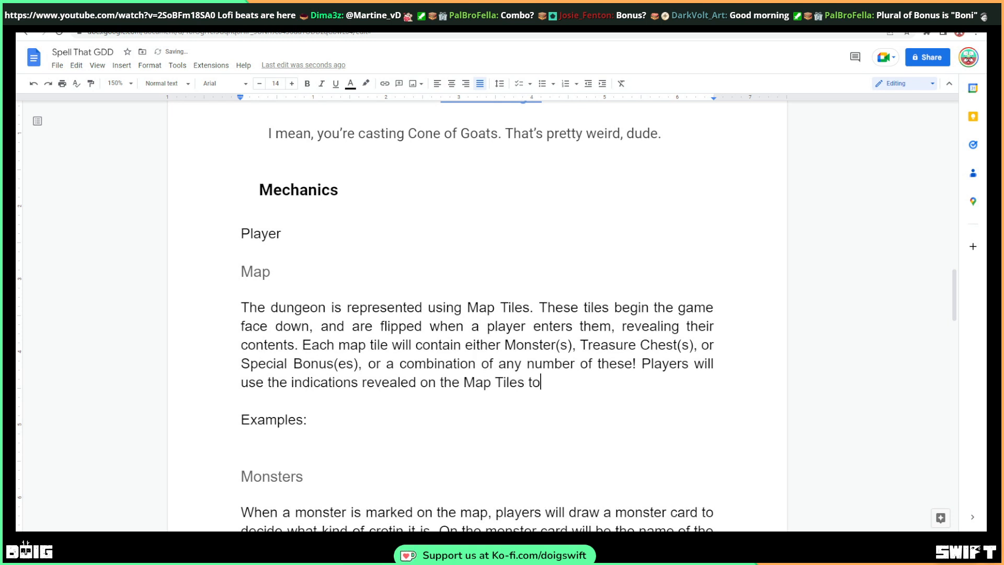
Finish the Map paragraph's last sentence with "place Monsters, Chests, and navigate the dungeon."
{"action": "type", "text": " place Monsters, Chest"}
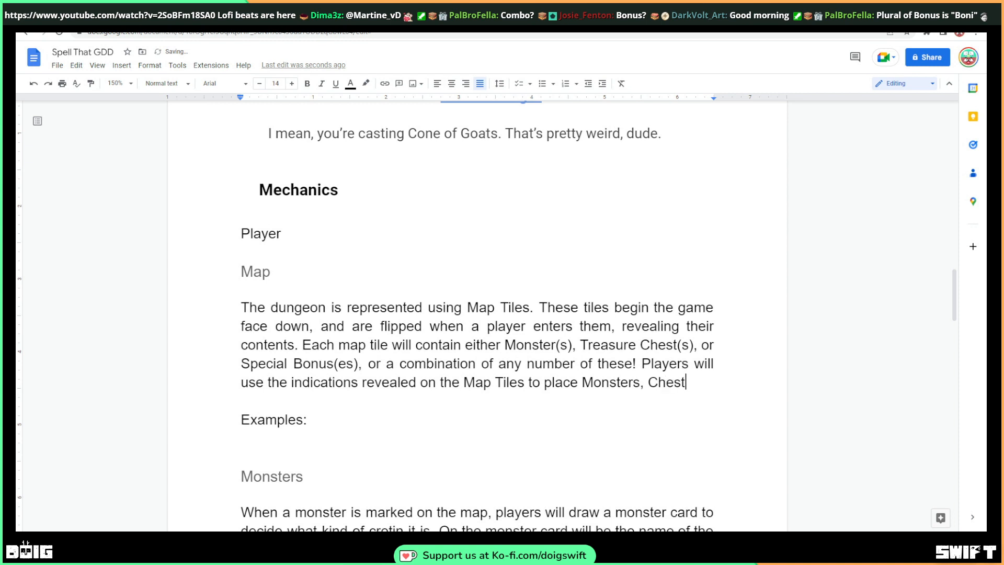
{"action": "type", "text": "s, and "}
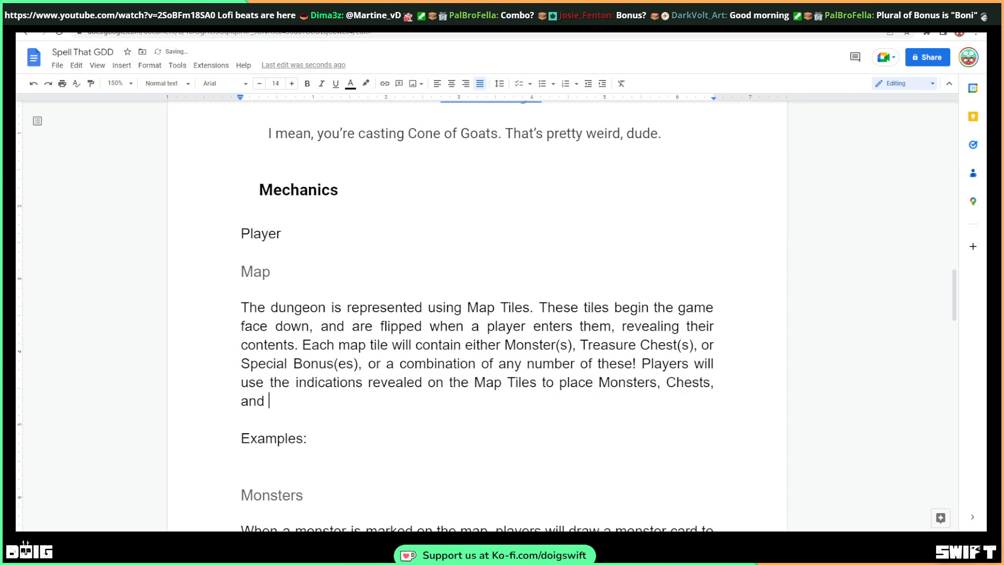
{"action": "type", "text": "navigate the dungeon."}
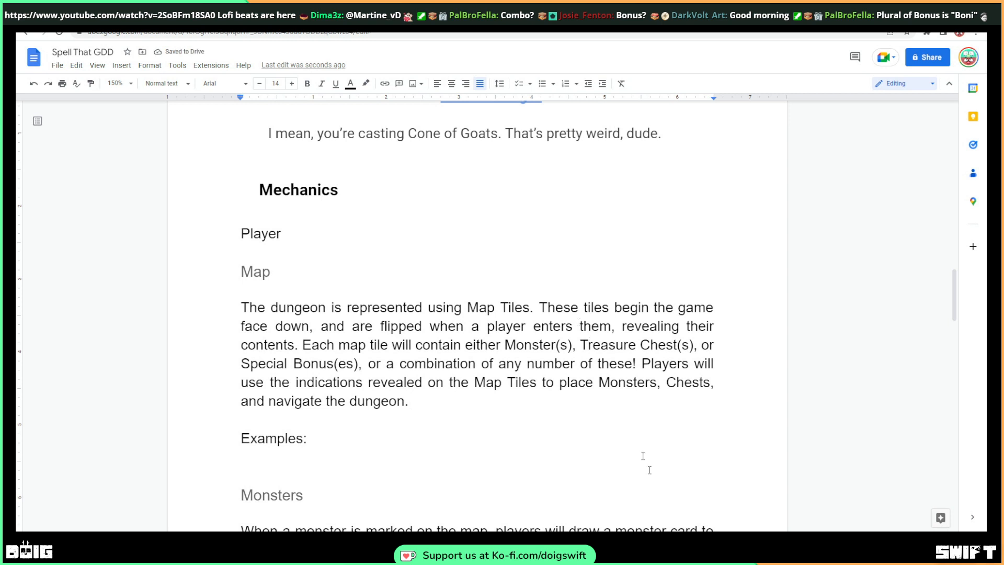
Hide Layer 17 in the Photoshop mockup and paste the white 3x3 map tile into the Google Docs document, one blank line below "Examples:"
{"action": "key", "text": "alt+Tab"}
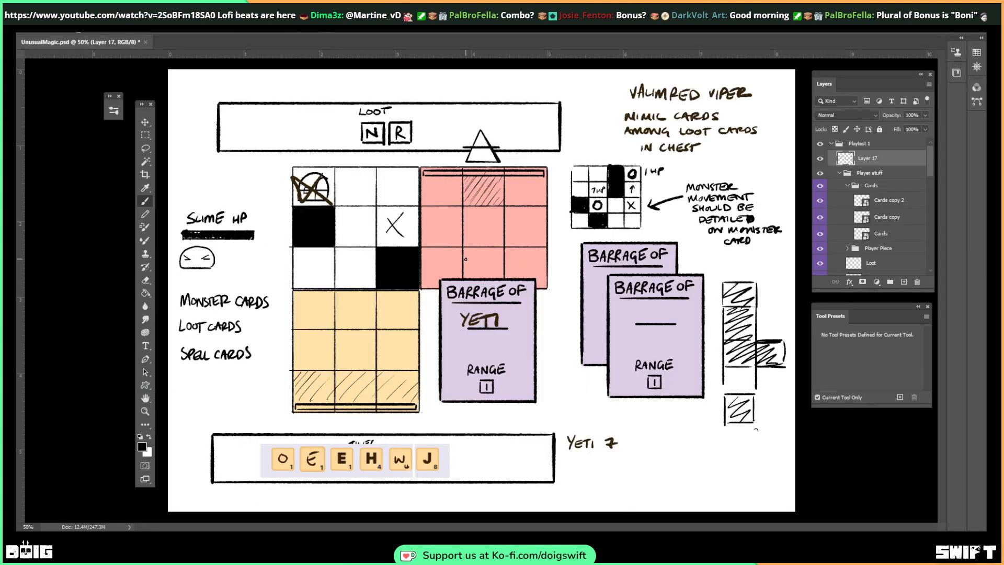
{"action": "left_click", "coordinate": [820, 158]}
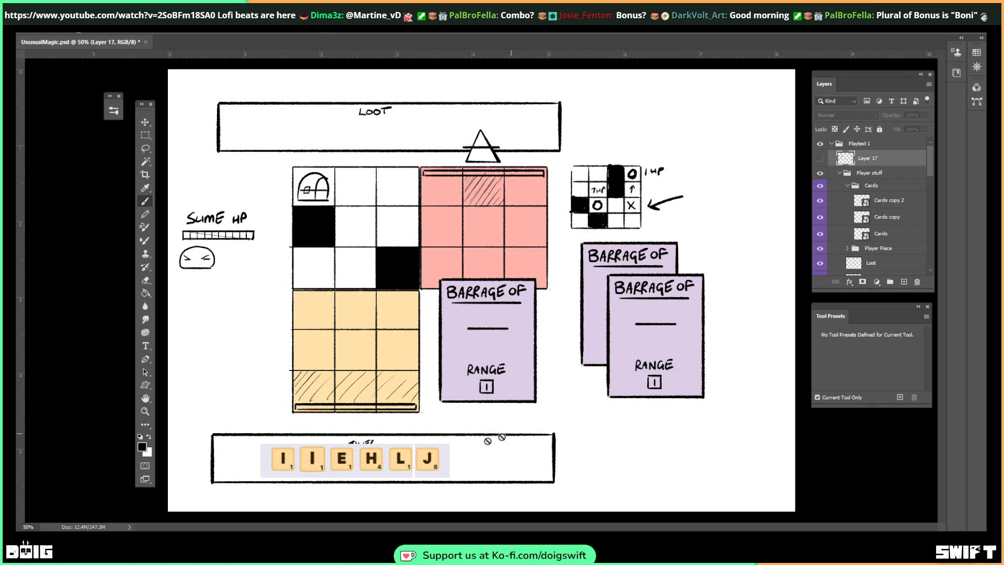
{"action": "mouse_move", "coordinate": [450, 541]}
{"action": "left_click", "coordinate": [606, 472]}
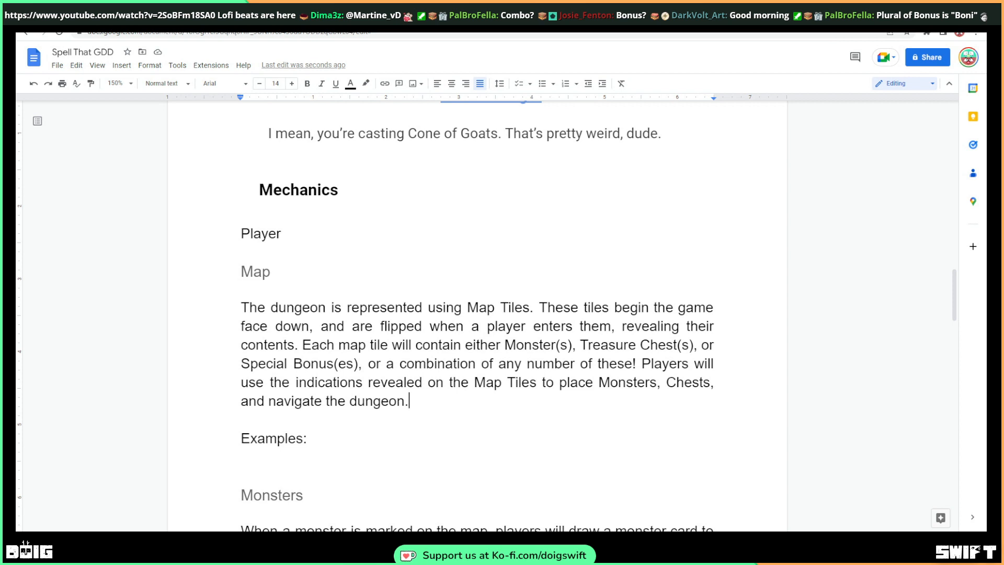
{"action": "left_click", "coordinate": [282, 456]}
{"action": "key", "text": "ctrl+v"}
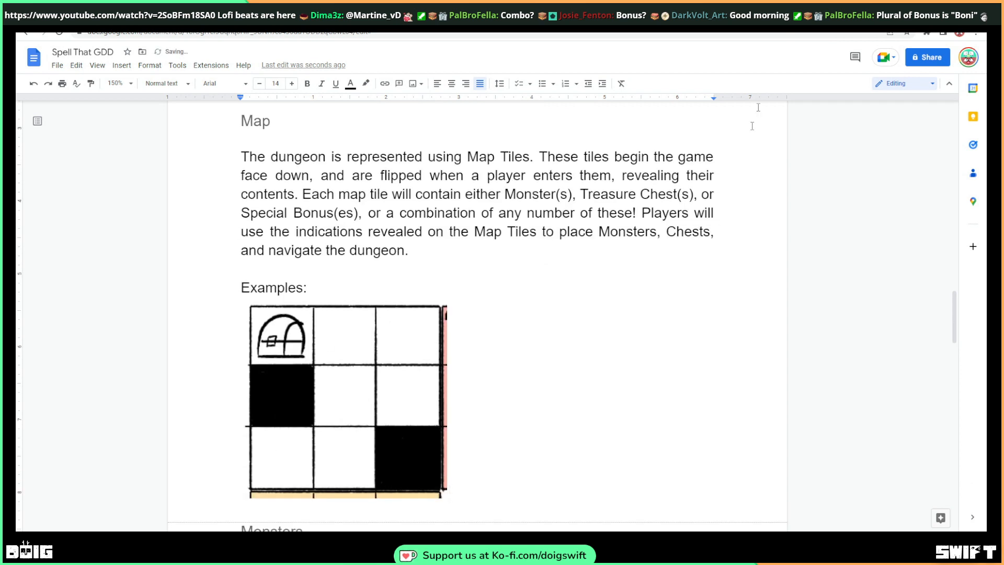
{"action": "left_click", "coordinate": [345, 285]}
{"action": "key", "text": "Return"}
{"action": "scroll", "coordinate": [353, 284], "scroll_direction": "down", "scroll_amount": 2}
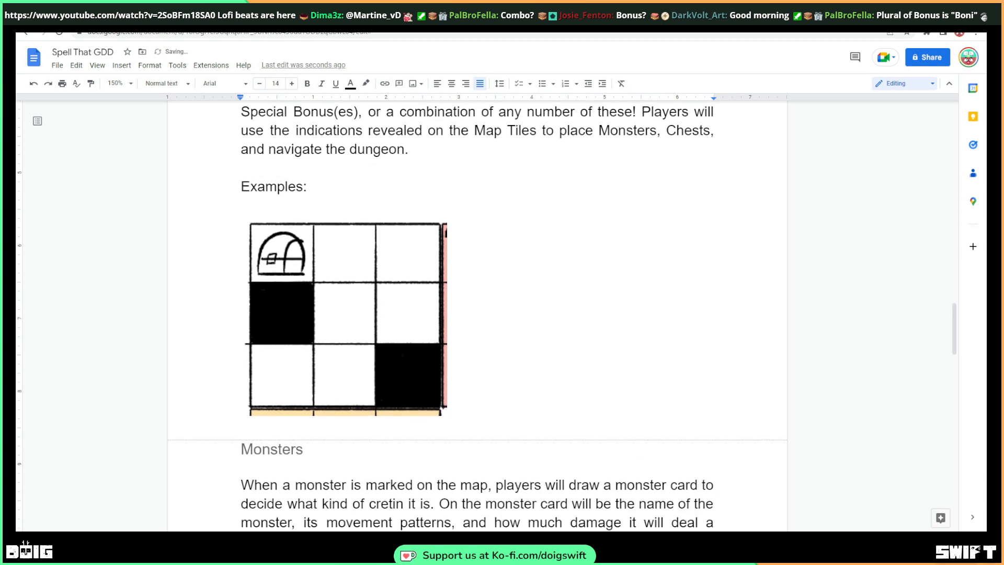
Add the note "(Will probably end up doing this 4x4)" below the map tile image
{"action": "left_click", "coordinate": [470, 373]}
{"action": "key", "text": "Return"}
{"action": "type", "text": "("}
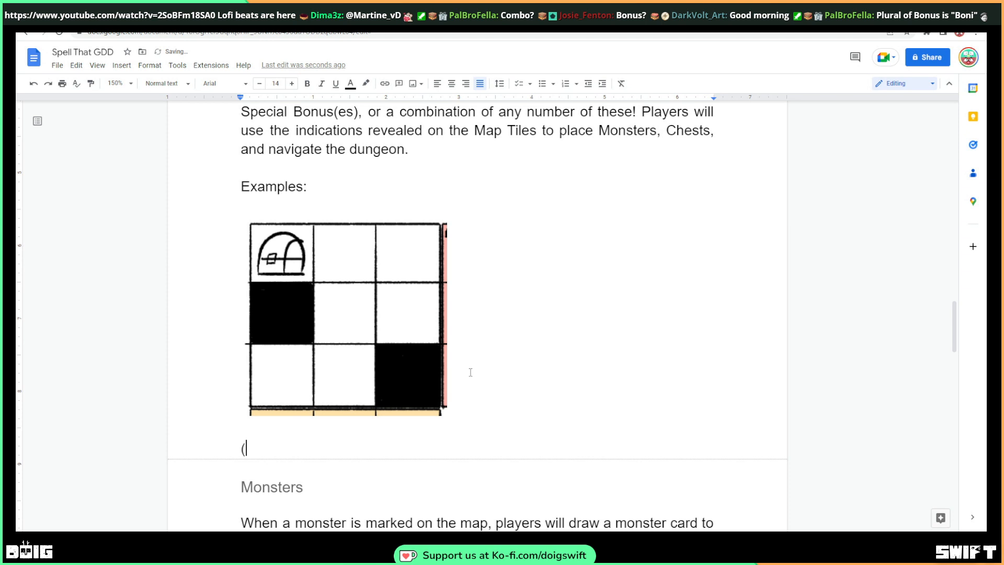
{"action": "type", "text": "Will probab"}
{"action": "key", "text": "BackSpace"}
{"action": "key", "text": "BackSpace"}
{"action": "type", "text": "bably"}
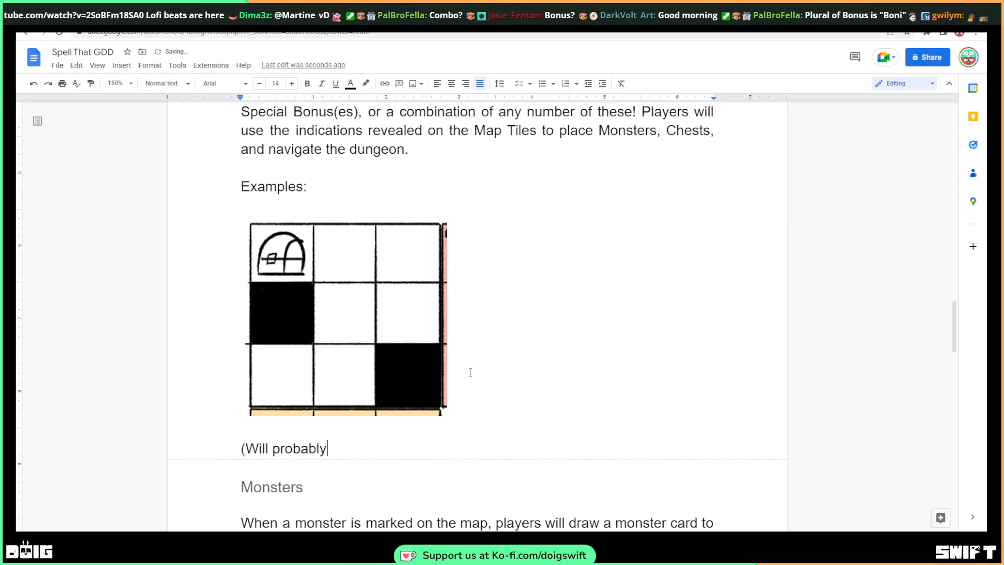
{"action": "type", "text": " end up doin"}
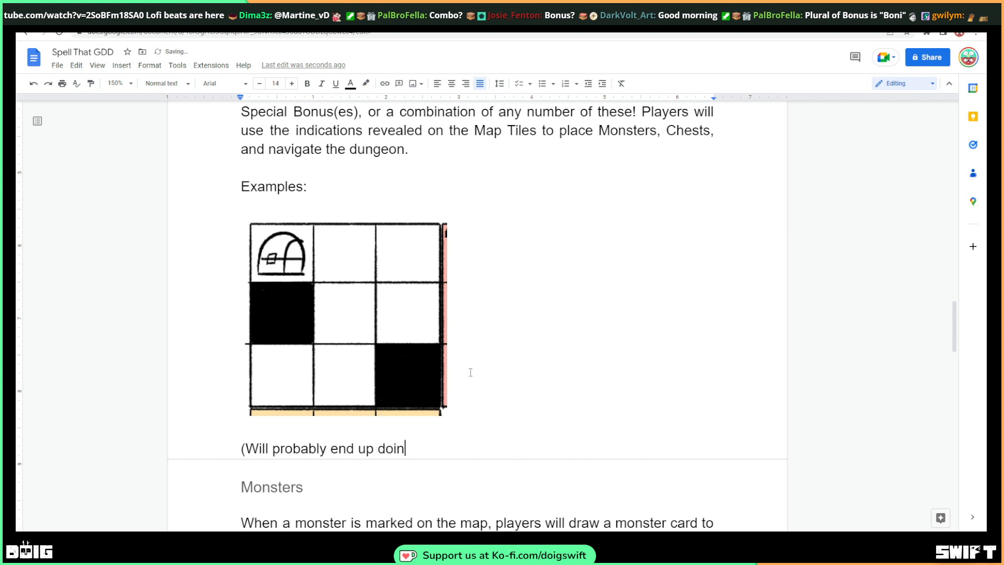
{"action": "type", "text": "g this 4x4)"}
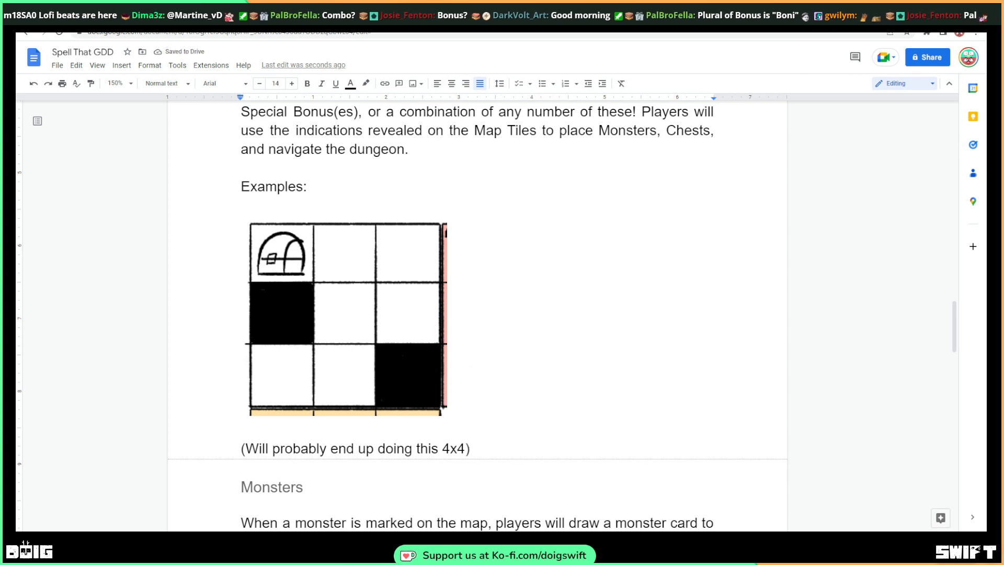
Switch to Photoshop, hide the collapsed Playtest 1 group and add a new empty layer above it
{"action": "key", "text": "alt+Tab"}
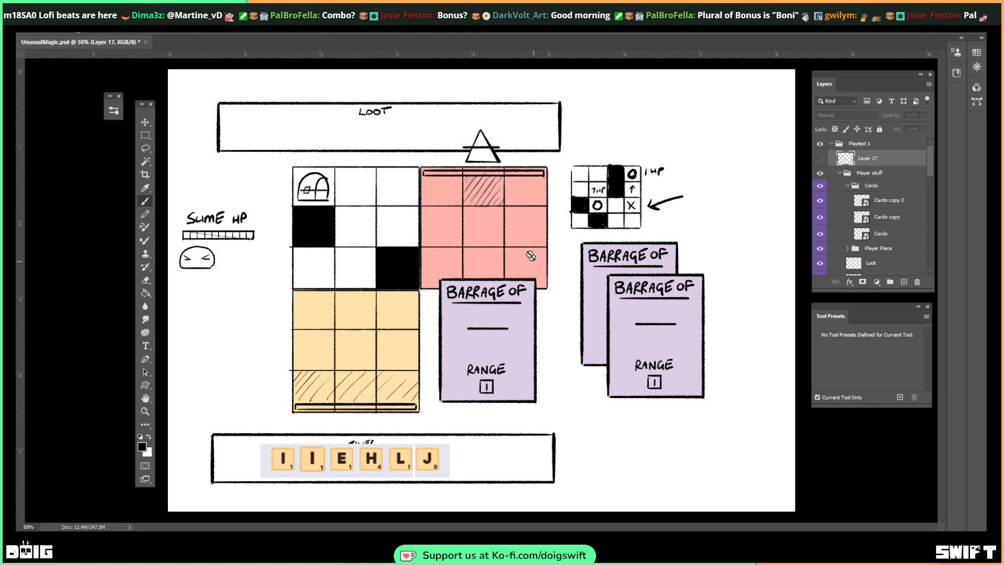
{"action": "left_click", "coordinate": [837, 173]}
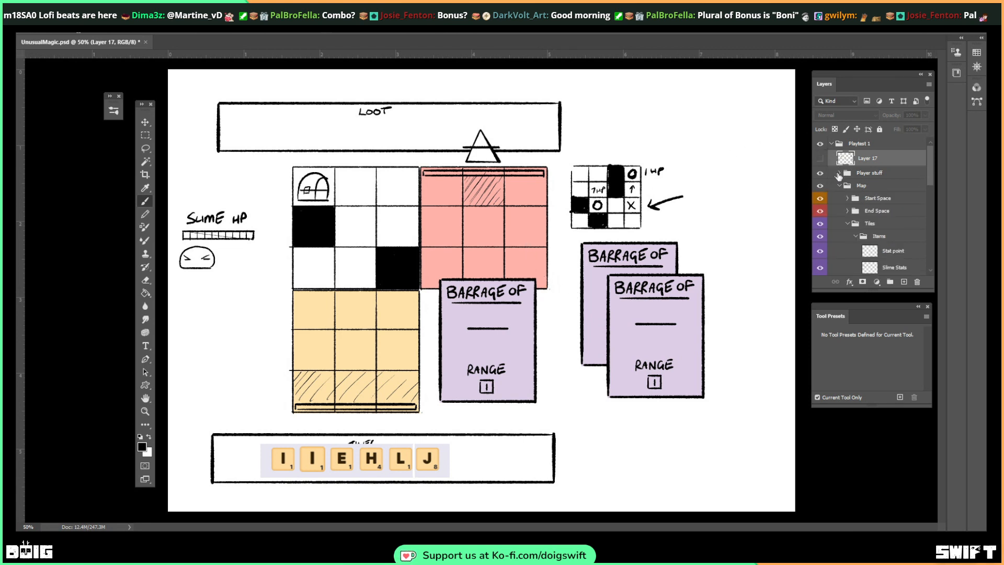
{"action": "left_click", "coordinate": [831, 143]}
{"action": "left_click", "coordinate": [819, 144]}
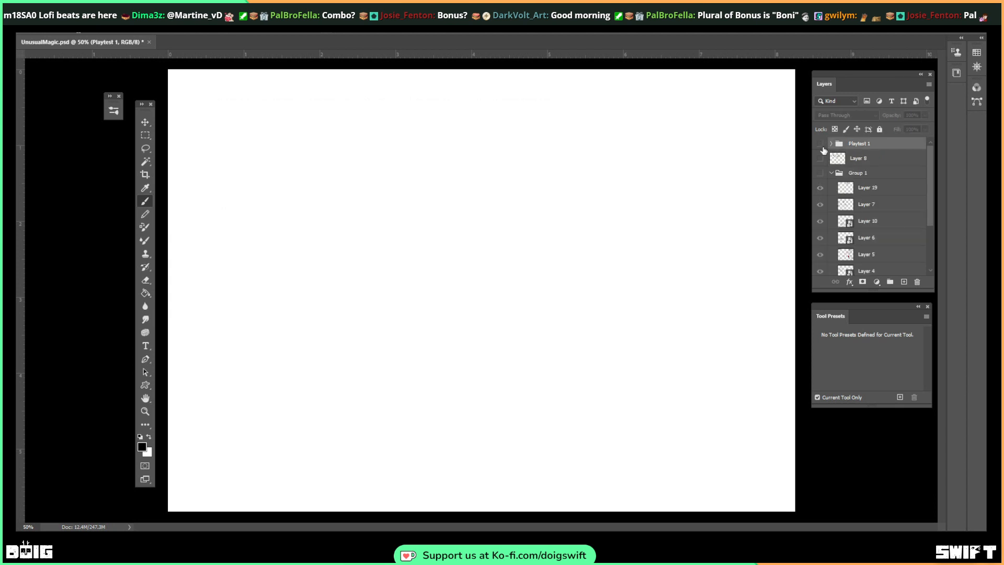
{"action": "left_click", "coordinate": [904, 282]}
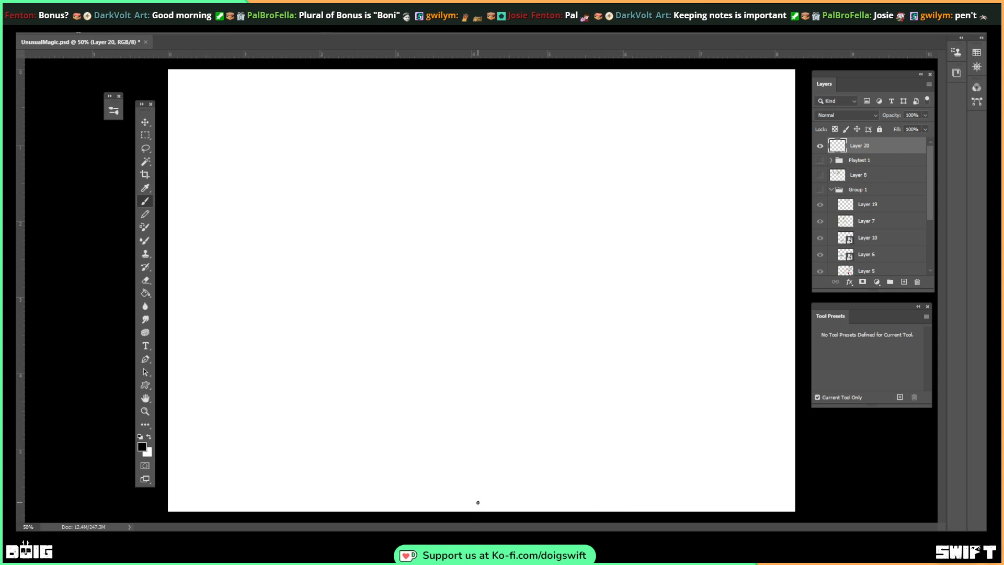
Return to the Spell That GDD document and delete the map tile image together with the 4x4 note
{"action": "mouse_move", "coordinate": [450, 540]}
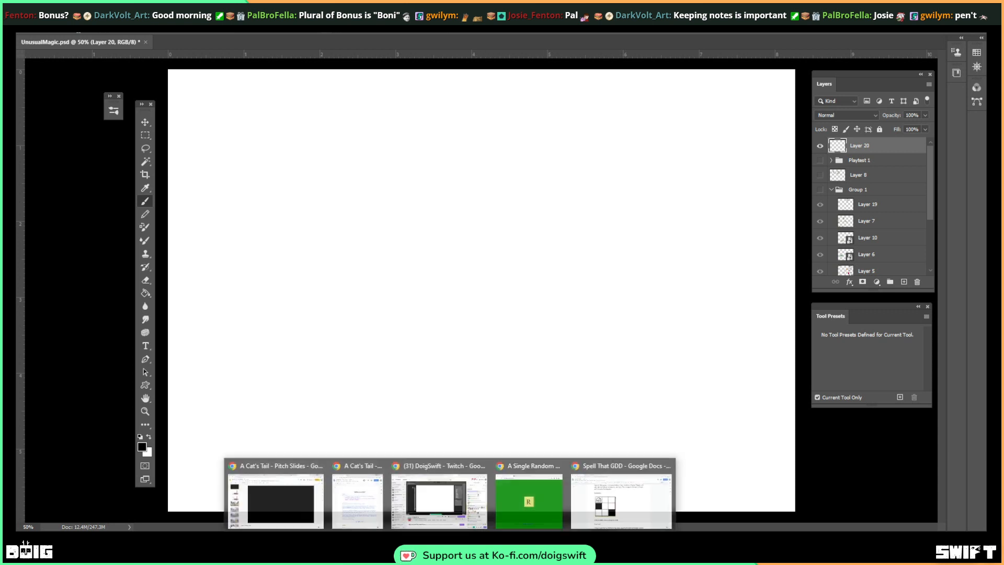
{"action": "left_click", "coordinate": [608, 494]}
{"action": "left_click_drag", "start_coordinate": [486, 448], "coordinate": [422, 376]}
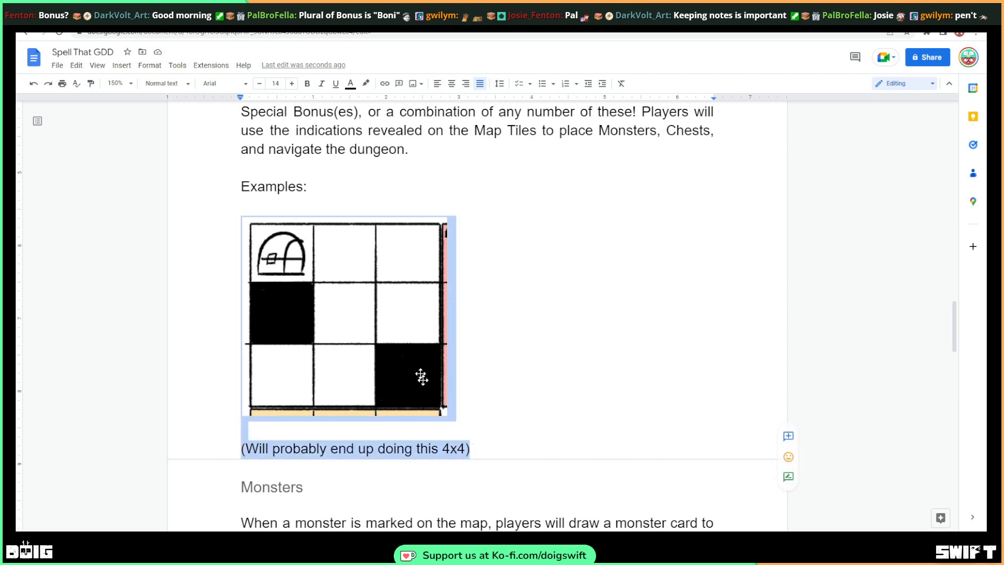
{"action": "key", "text": "BackSpace"}
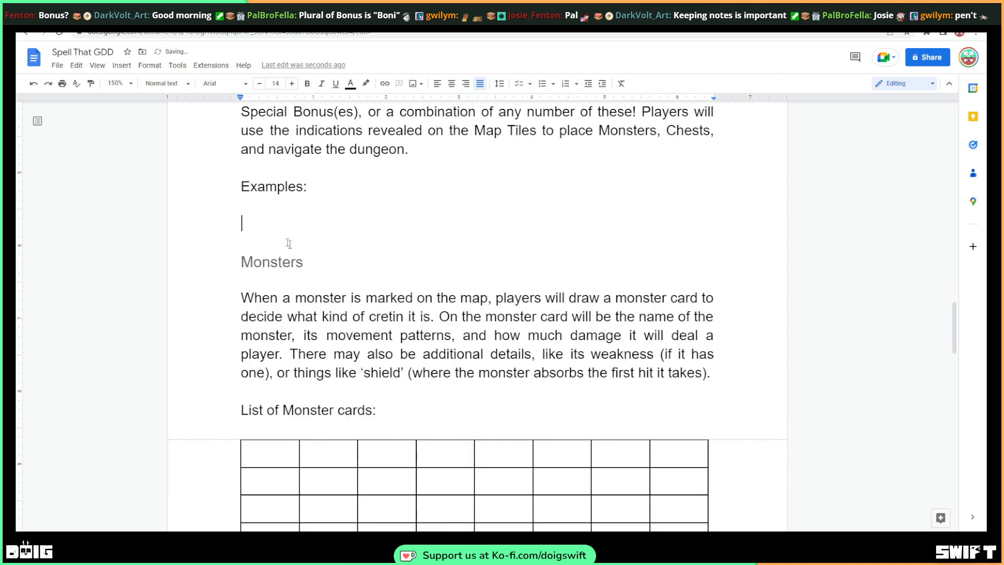
Insert a 4x4 table below "Examples:" in the Map section
{"action": "left_click", "coordinate": [121, 65]}
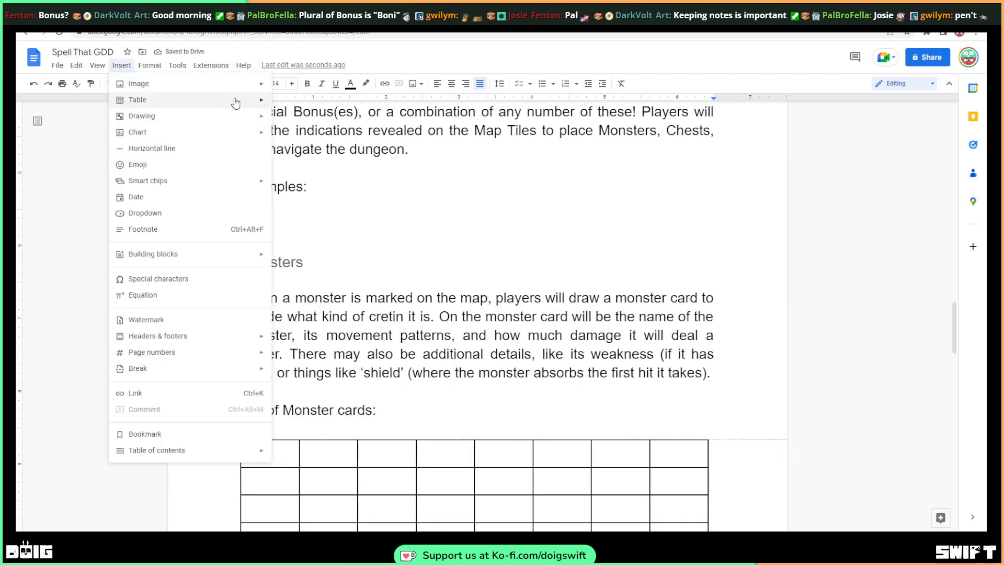
{"action": "mouse_move", "coordinate": [244, 105]}
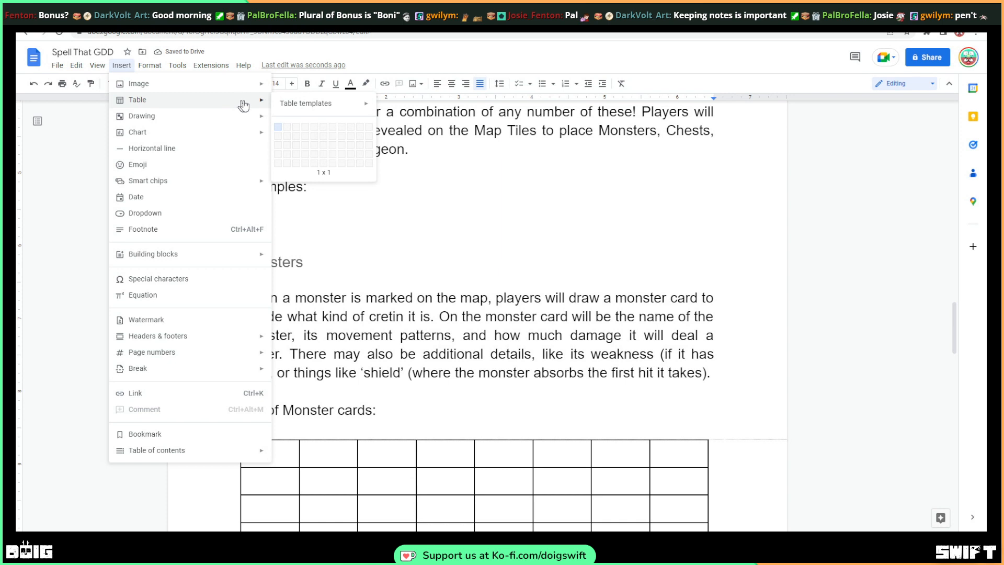
{"action": "left_click", "coordinate": [306, 153]}
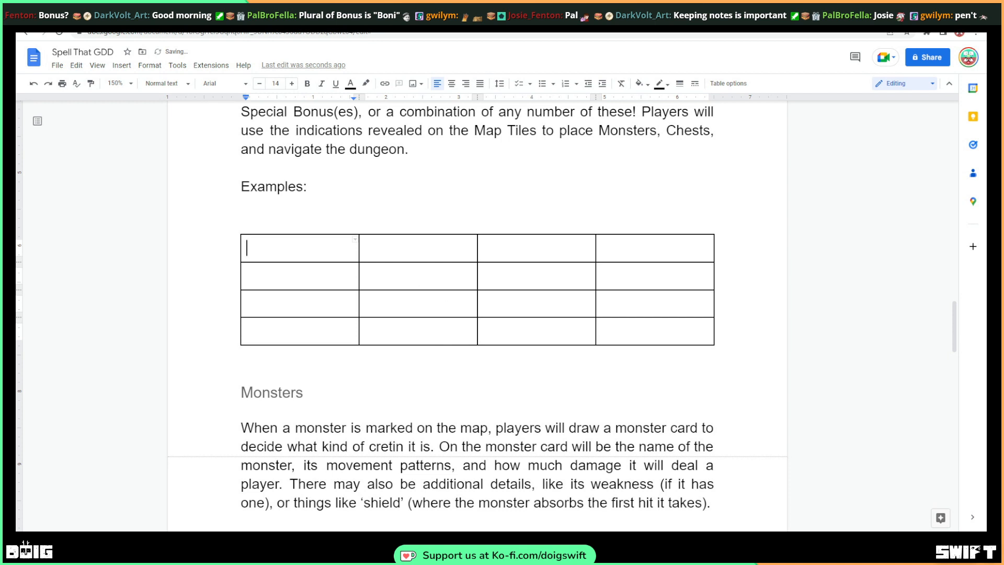
Try narrowing the 4x4 table from its outer border, and undo the resize
{"action": "left_click", "coordinate": [705, 344]}
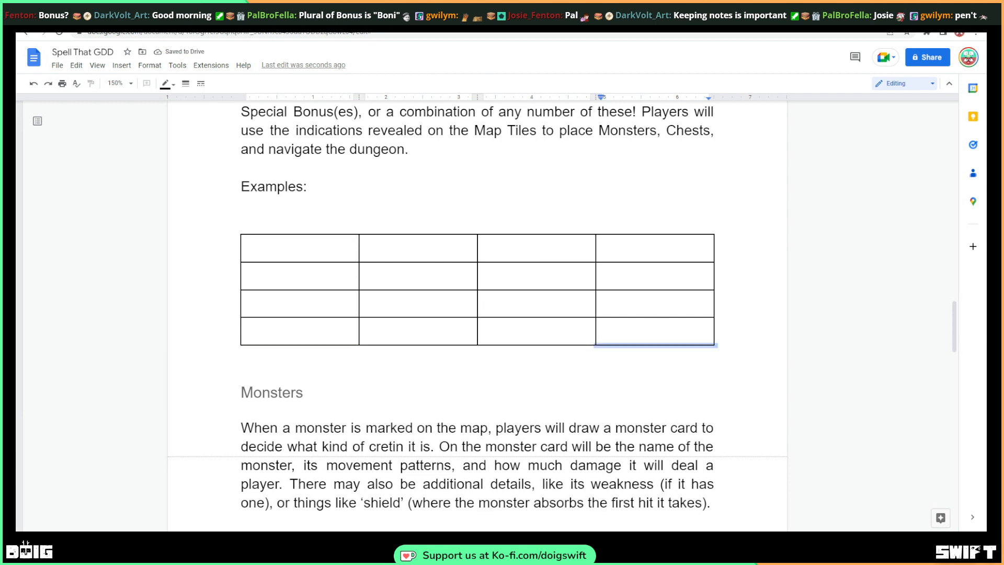
{"action": "left_click", "coordinate": [714, 339]}
{"action": "left_click_drag", "start_coordinate": [261, 222], "coordinate": [531, 295]}
{"action": "left_click", "coordinate": [617, 302]}
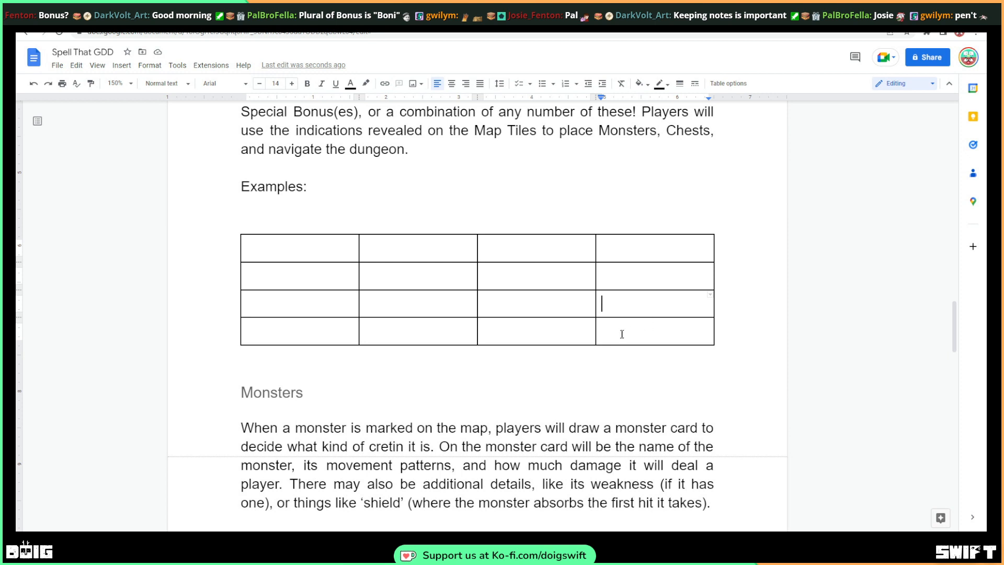
{"action": "left_click", "coordinate": [585, 345]}
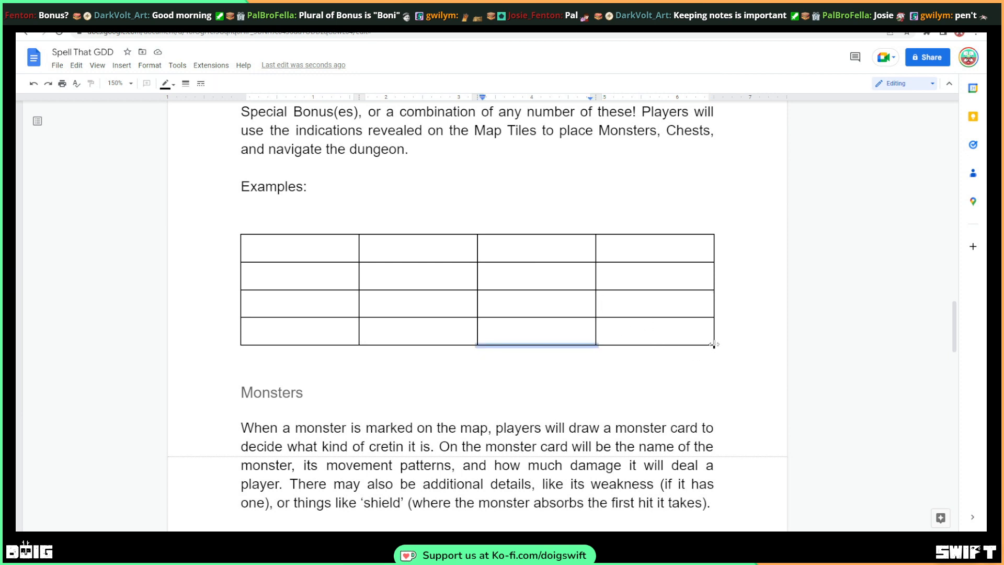
{"action": "left_click_drag", "start_coordinate": [714, 344], "coordinate": [542, 351]}
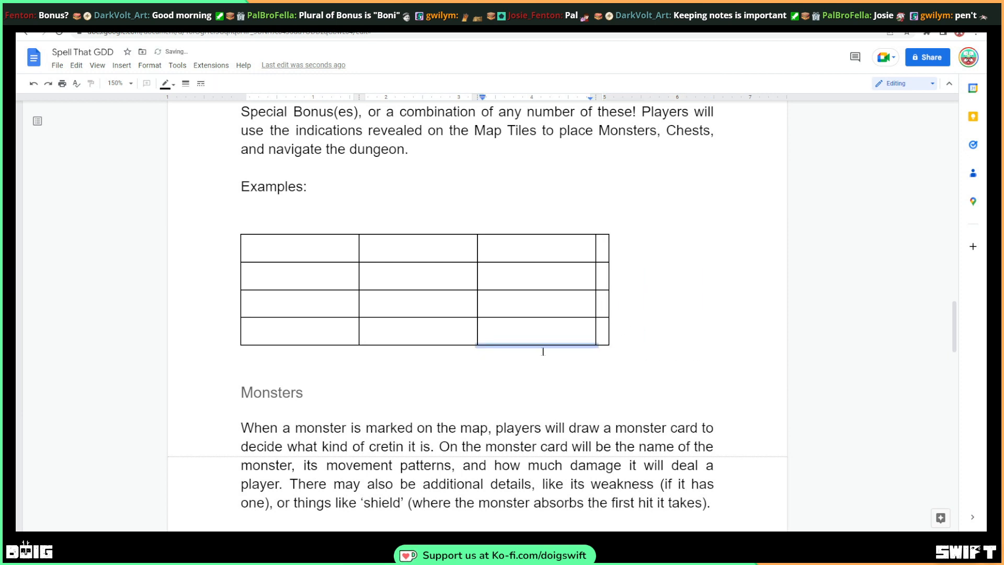
{"action": "key", "text": "ctrl+z"}
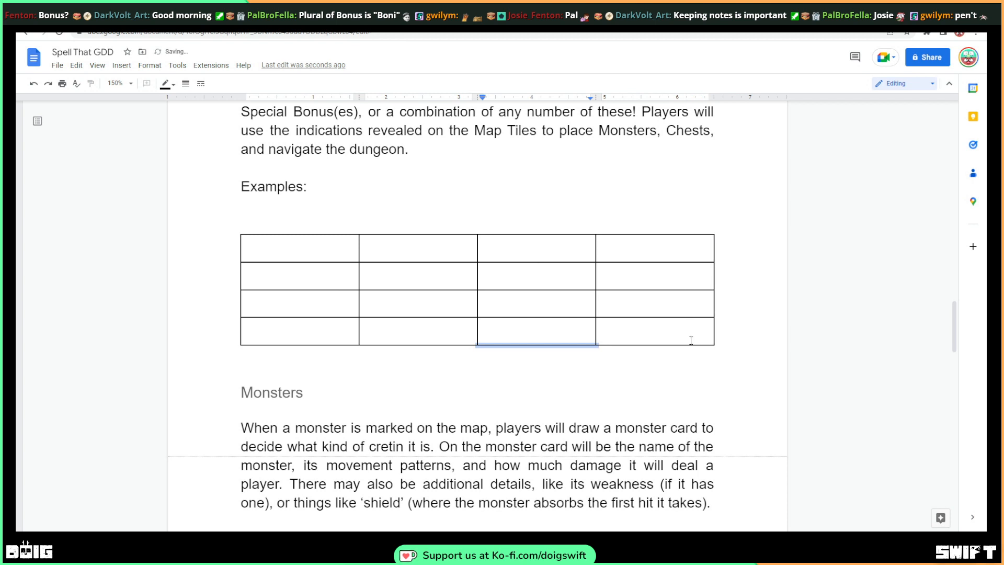
Increase the heights of all four rows in the 4x4 Examples table so the cells become roughly square
{"action": "left_click", "coordinate": [438, 272]}
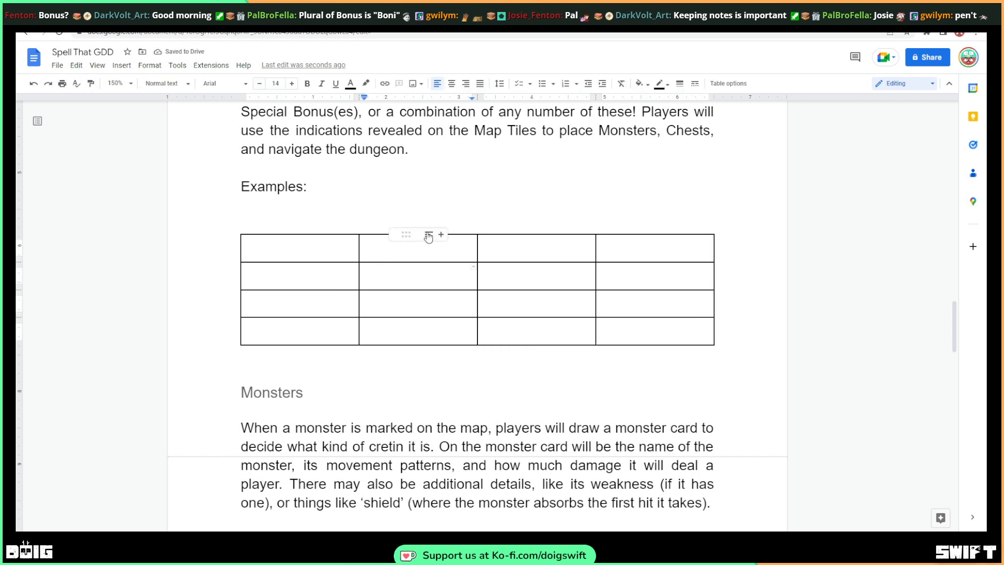
{"action": "left_click", "coordinate": [428, 236]}
{"action": "double_click", "coordinate": [403, 283]}
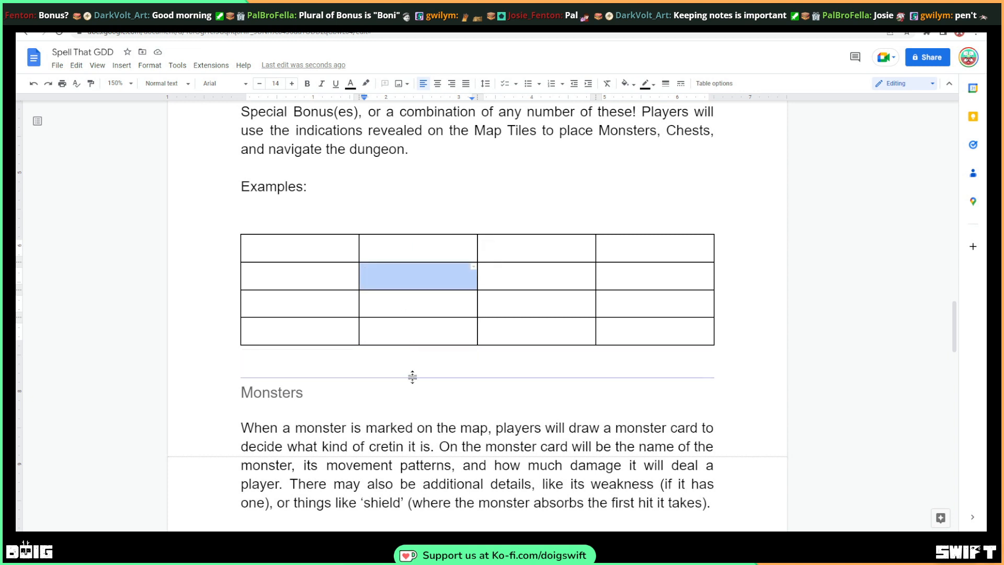
{"action": "left_click_drag", "start_coordinate": [412, 376], "coordinate": [413, 423]}
{"action": "left_click_drag", "start_coordinate": [426, 317], "coordinate": [425, 378]}
{"action": "left_click_drag", "start_coordinate": [433, 290], "coordinate": [433, 329]}
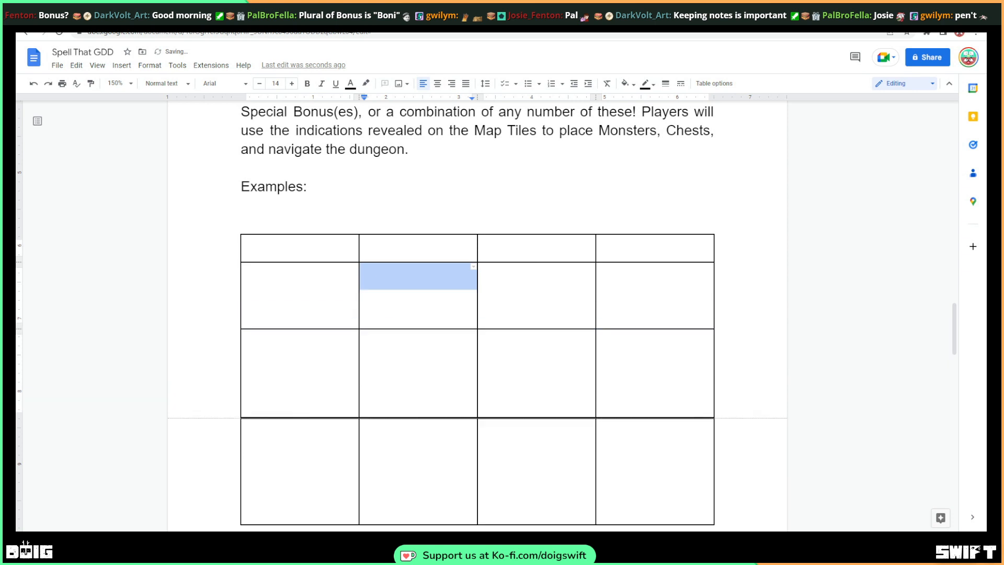
{"action": "left_click_drag", "start_coordinate": [435, 261], "coordinate": [439, 332]}
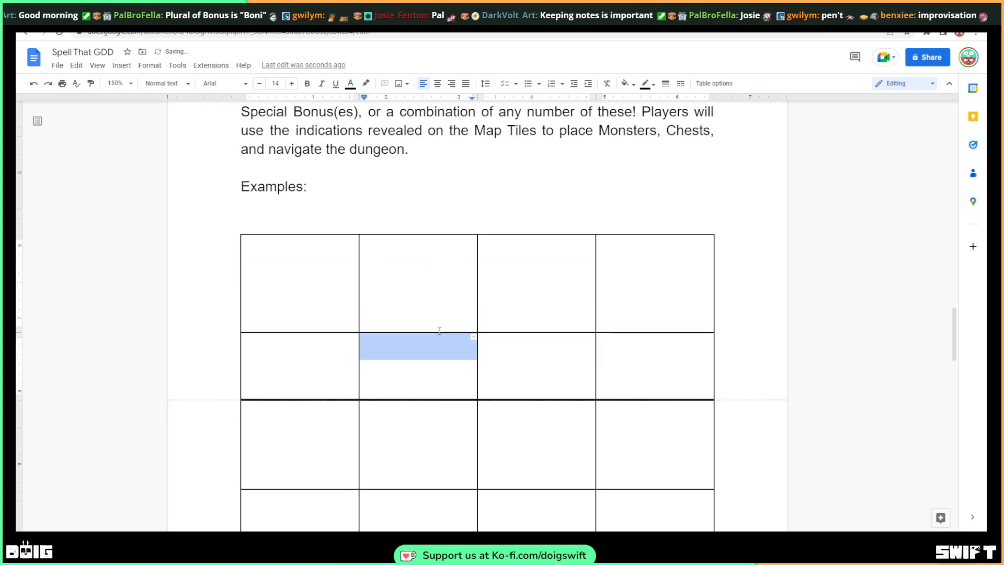
{"action": "scroll", "coordinate": [441, 330], "scroll_direction": "down", "scroll_amount": 2}
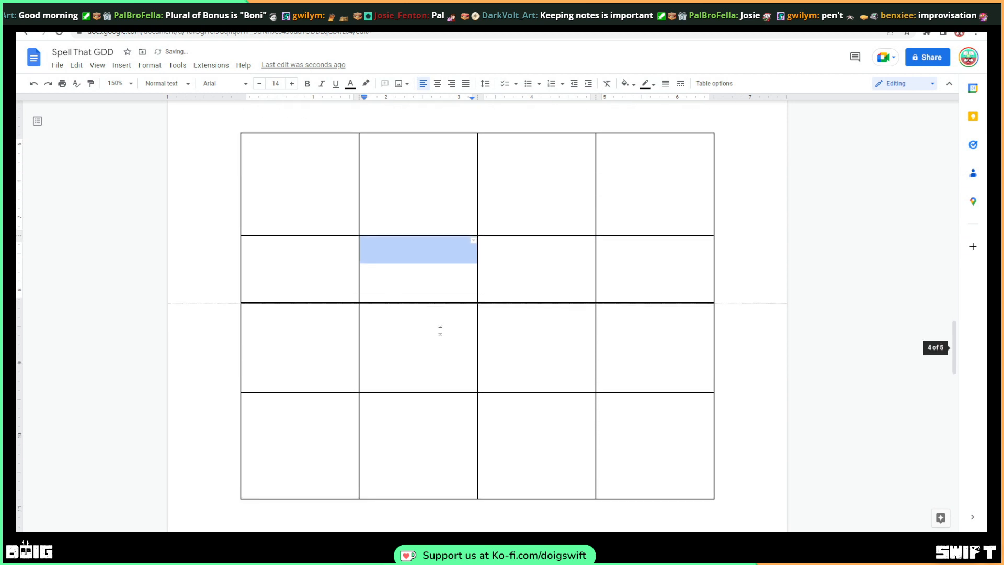
{"action": "left_click_drag", "start_coordinate": [441, 310], "coordinate": [443, 346]}
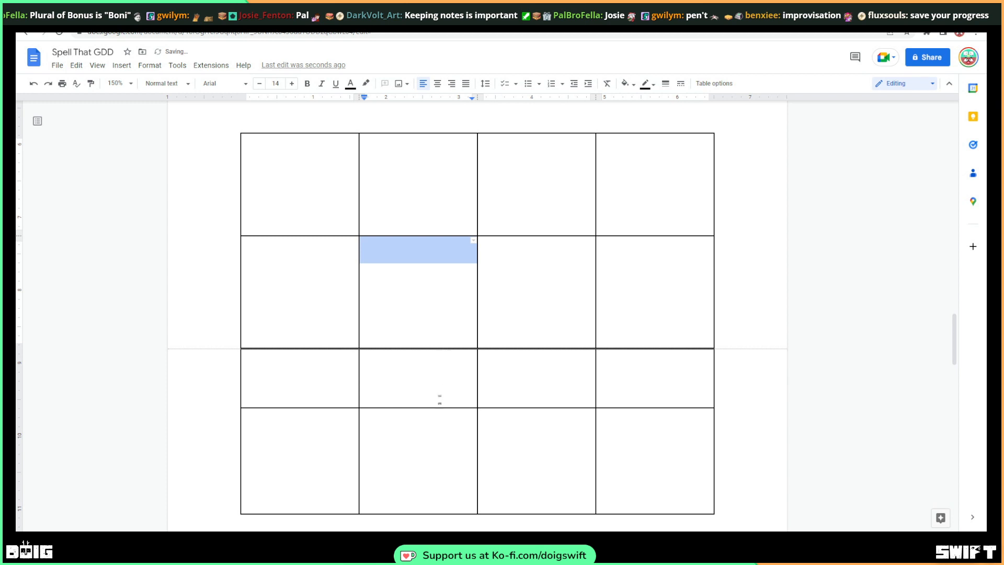
{"action": "left_click_drag", "start_coordinate": [439, 405], "coordinate": [439, 452]}
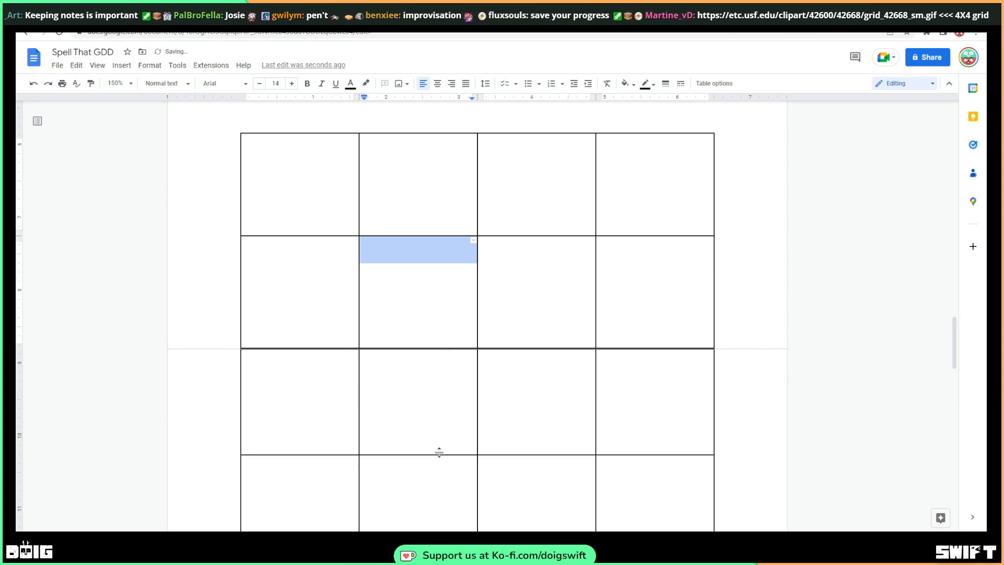
{"action": "scroll", "coordinate": [441, 448], "scroll_direction": "down", "scroll_amount": 2}
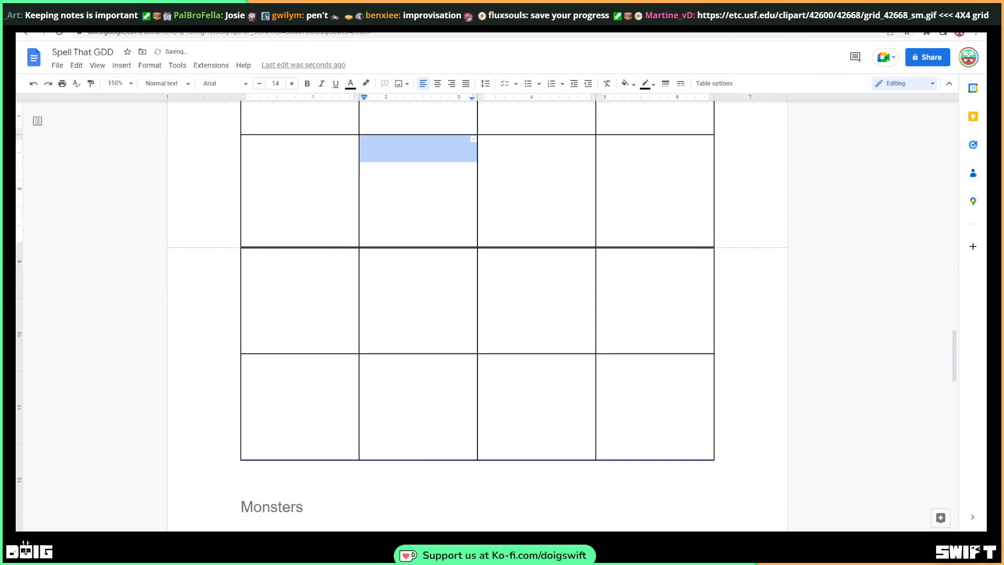
{"action": "scroll", "coordinate": [433, 383], "scroll_direction": "up", "scroll_amount": 4}
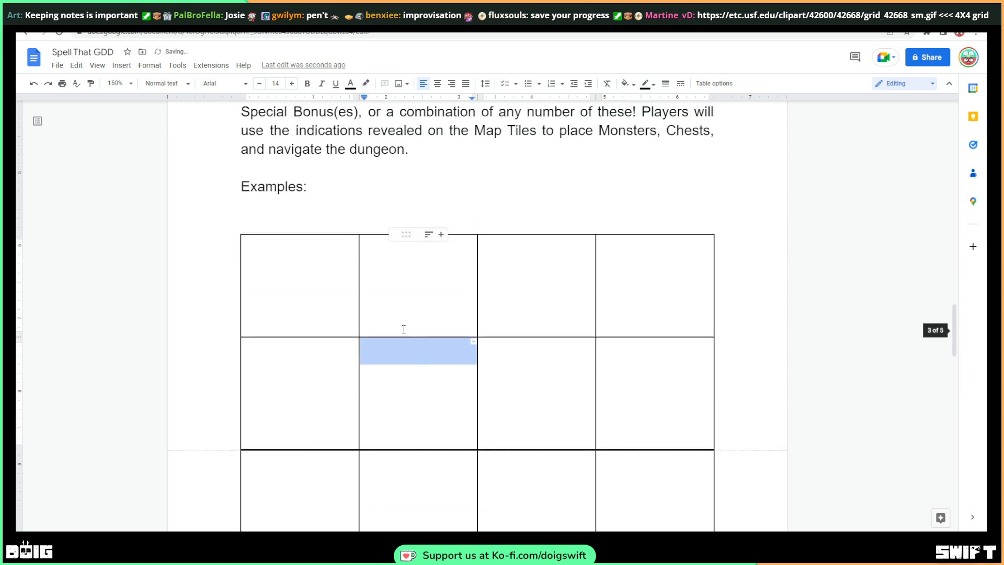
{"action": "scroll", "coordinate": [431, 266], "scroll_direction": "down", "scroll_amount": 2}
Fill the cell in the second row, second column of the Examples table with a black background
{"action": "left_click", "coordinate": [424, 180]}
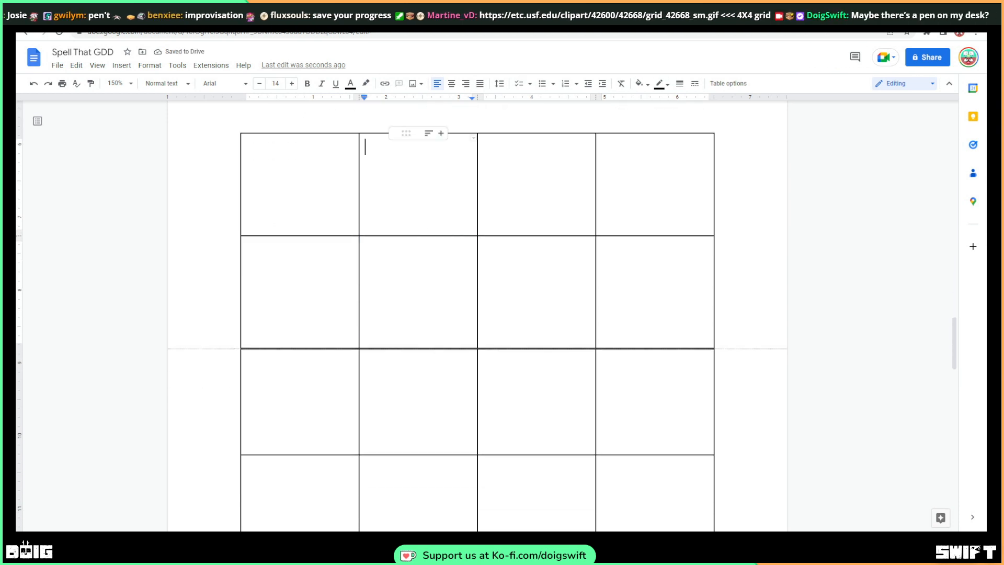
{"action": "left_click", "coordinate": [400, 252]}
{"action": "right_click", "coordinate": [404, 158]}
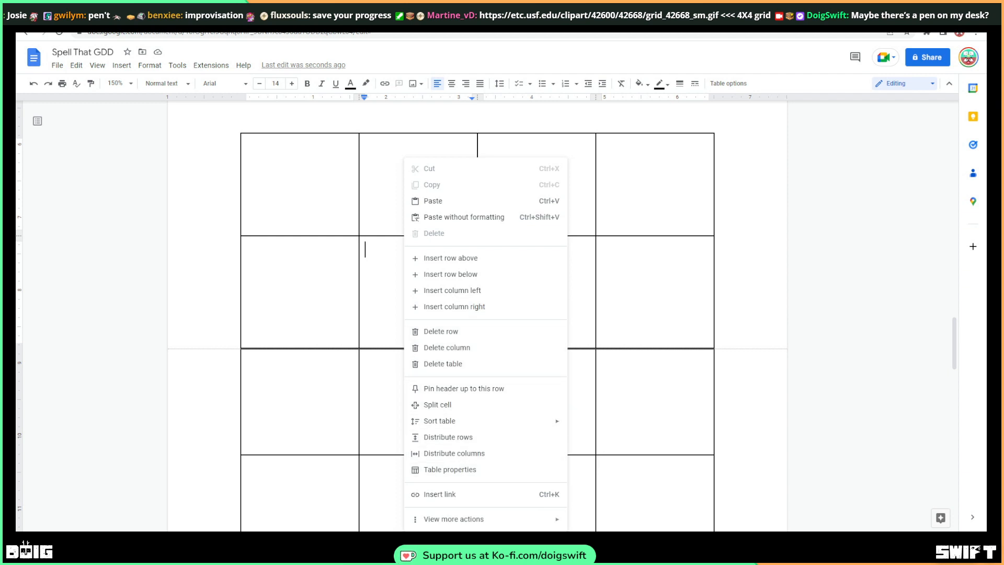
{"action": "scroll", "coordinate": [390, 246], "scroll_direction": "down", "scroll_amount": 1}
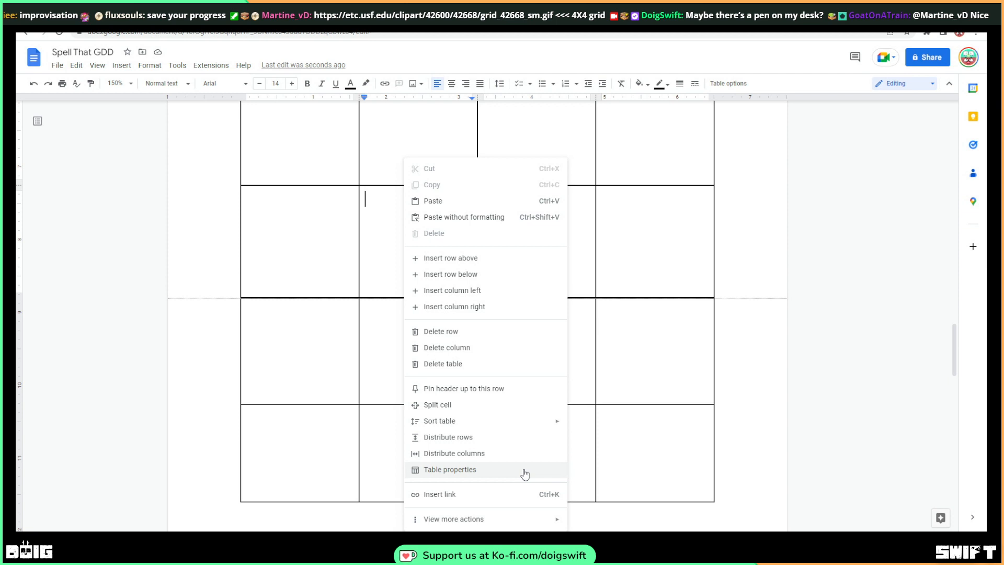
{"action": "mouse_move", "coordinate": [527, 521]}
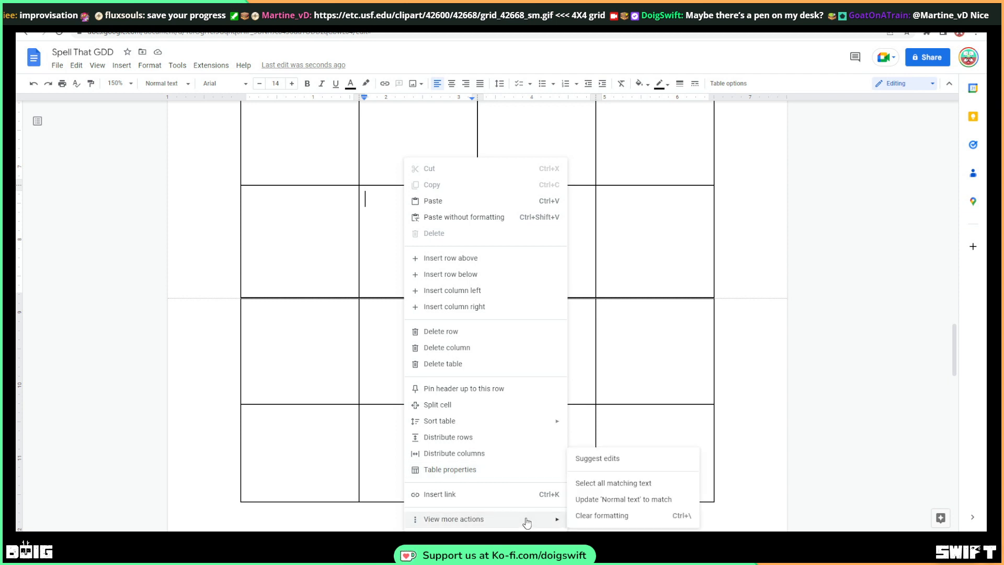
{"action": "left_click", "coordinate": [502, 470]}
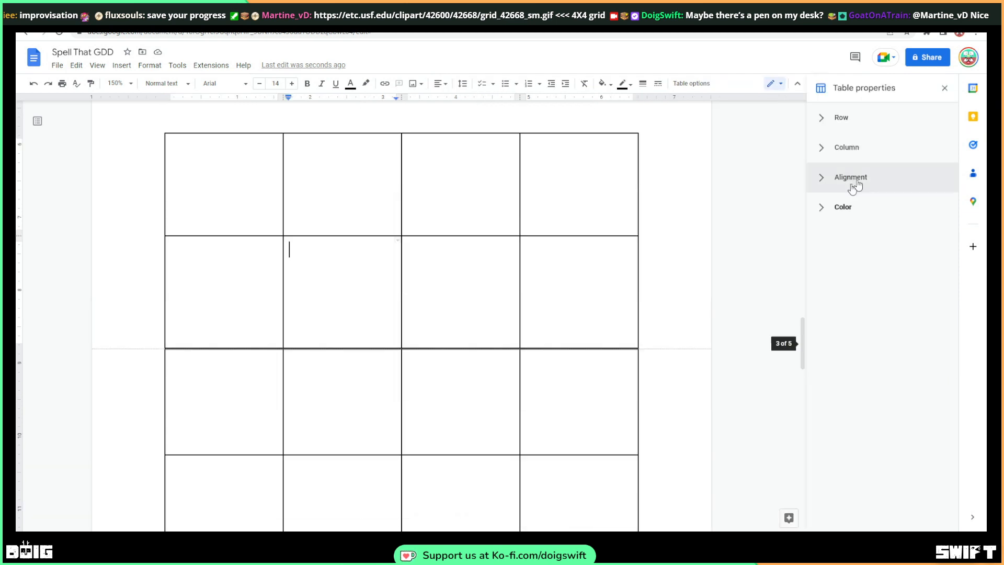
{"action": "left_click", "coordinate": [829, 209]}
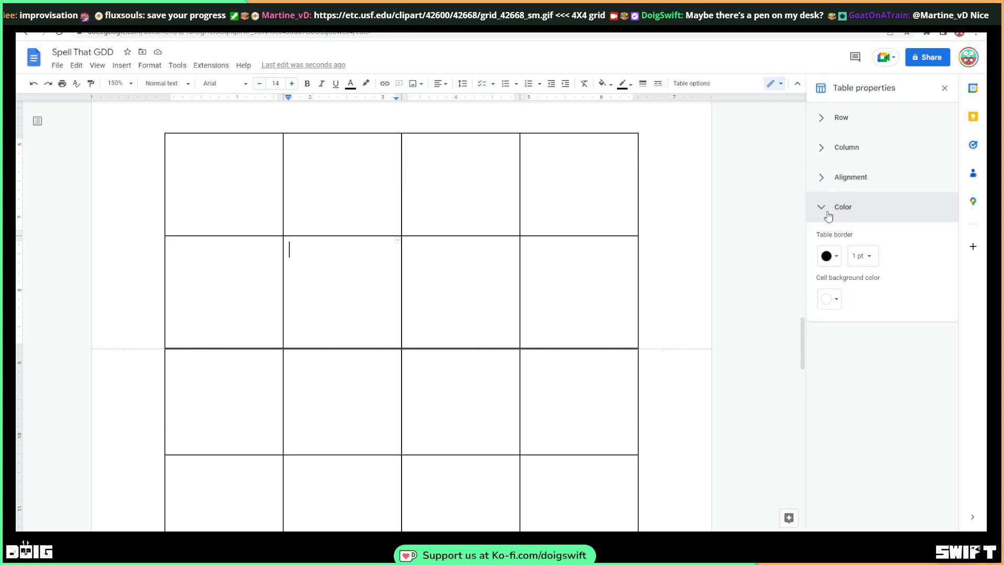
{"action": "left_click", "coordinate": [829, 300]}
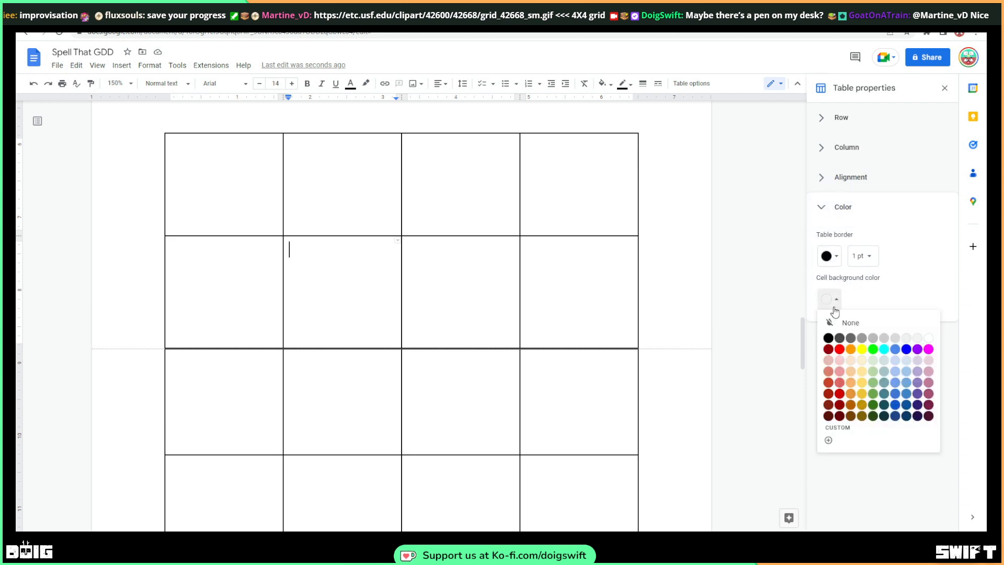
{"action": "left_click", "coordinate": [829, 338]}
Fill the first-column cells of the third and fourth rows with a black background
{"action": "left_click", "coordinate": [246, 403]}
{"action": "scroll", "coordinate": [359, 375], "scroll_direction": "down", "scroll_amount": 3}
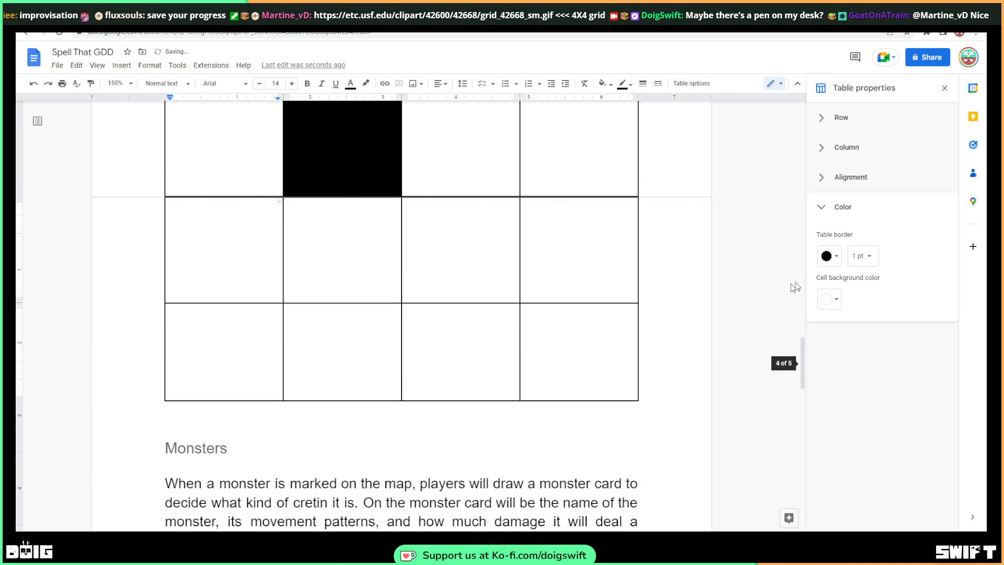
{"action": "left_click", "coordinate": [832, 302]}
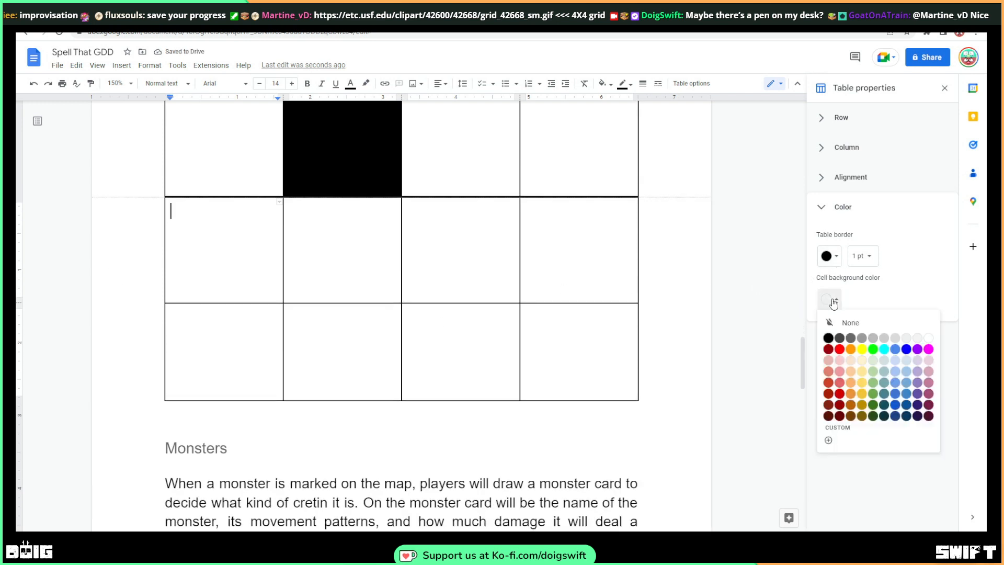
{"action": "left_click", "coordinate": [828, 338]}
{"action": "left_click", "coordinate": [280, 320]}
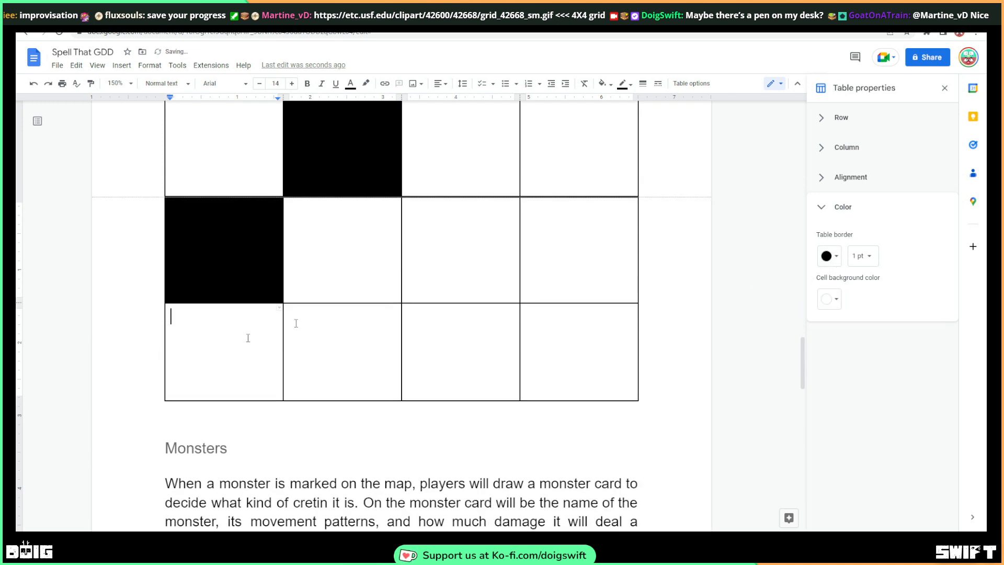
{"action": "left_click", "coordinate": [836, 296]}
{"action": "left_click", "coordinate": [828, 338]}
Fill the cell in the second row, fourth column with a black background
{"action": "scroll", "coordinate": [523, 293], "scroll_direction": "up", "scroll_amount": 2}
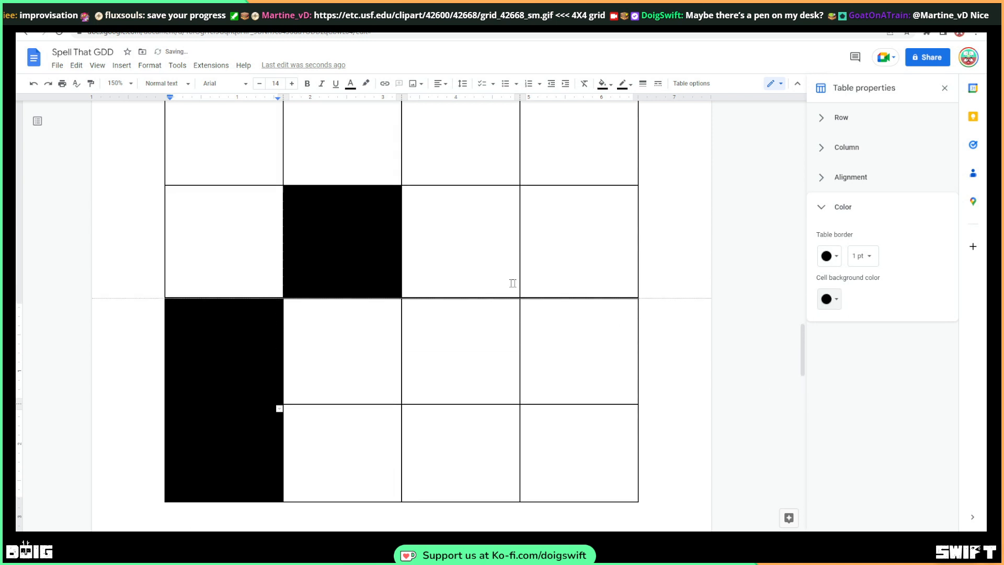
{"action": "left_click", "coordinate": [567, 329]}
{"action": "scroll", "coordinate": [591, 284], "scroll_direction": "up", "scroll_amount": 1}
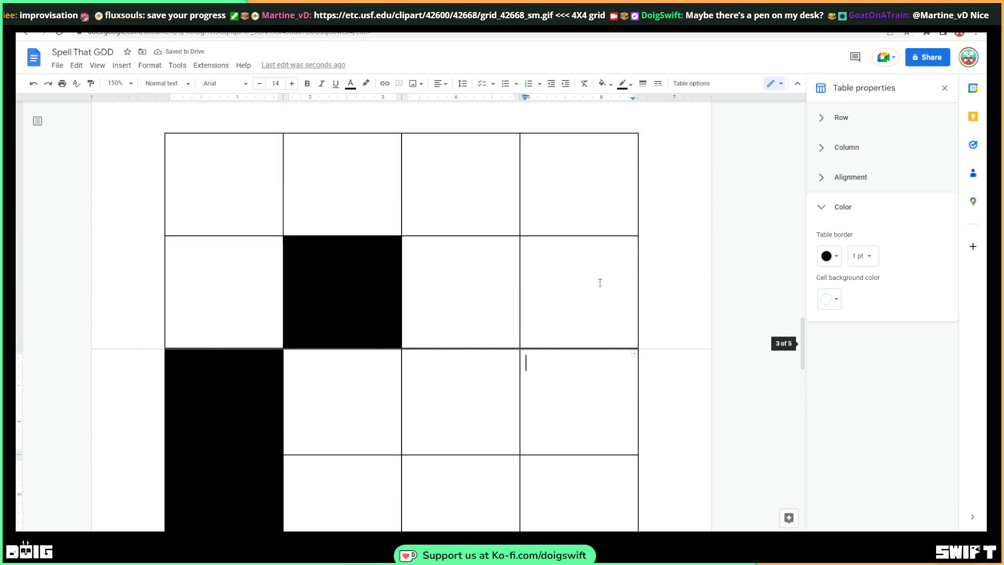
{"action": "left_click", "coordinate": [600, 283]}
{"action": "scroll", "coordinate": [600, 283], "scroll_direction": "down", "scroll_amount": 1}
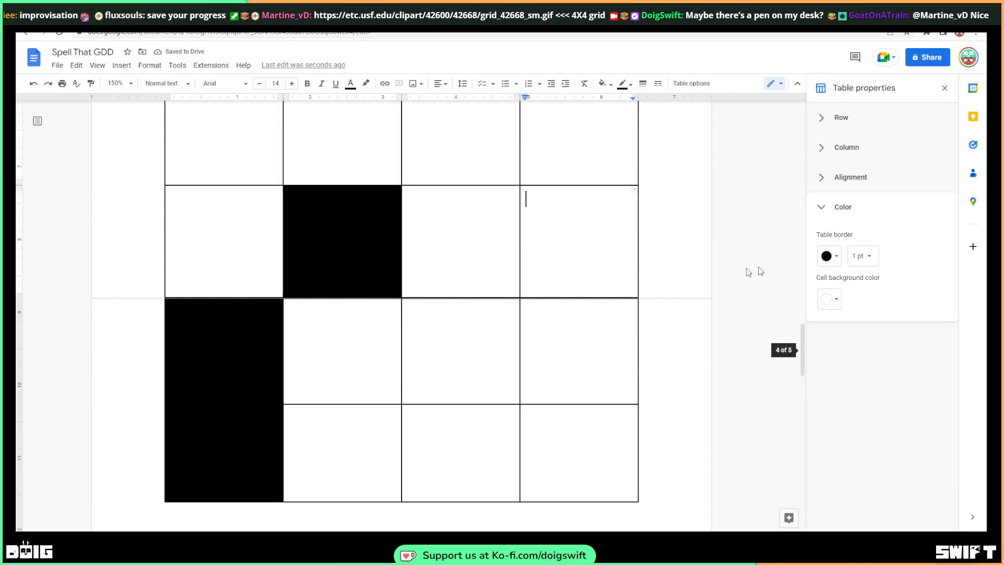
{"action": "left_click", "coordinate": [830, 256]}
{"action": "left_click", "coordinate": [828, 280]}
{"action": "left_click", "coordinate": [829, 298]}
{"action": "left_click", "coordinate": [822, 340]}
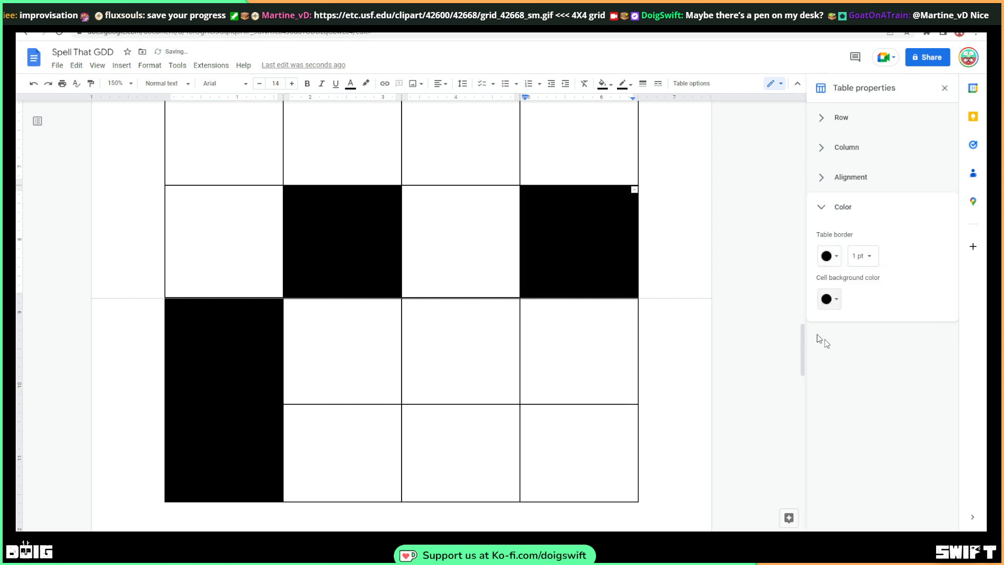
Enter a horizontally centered "CHEST" in the first cell of the second row and move it down two lines toward the cell's middle
{"action": "scroll", "coordinate": [542, 235], "scroll_direction": "up", "scroll_amount": 2}
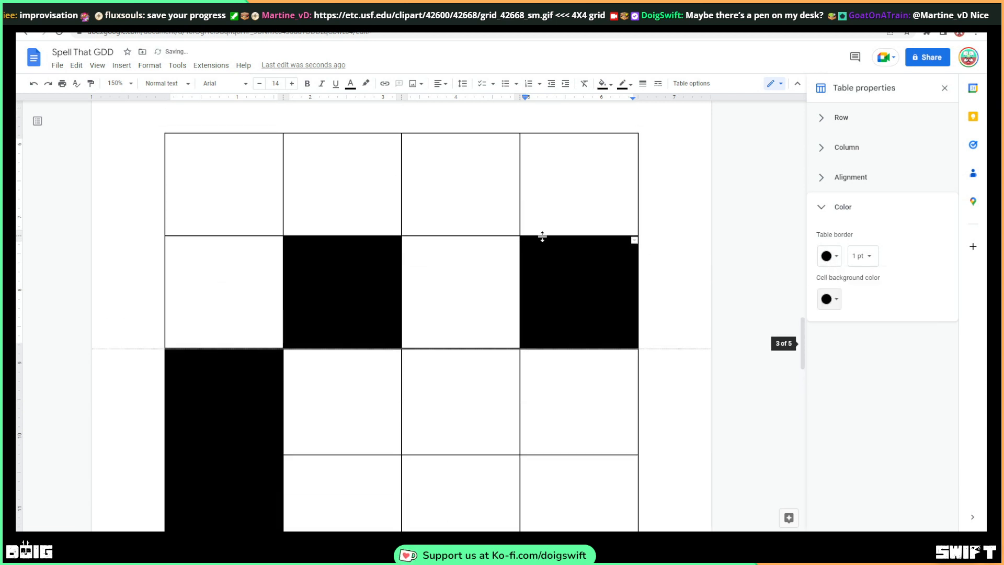
{"action": "left_click", "coordinate": [253, 273]}
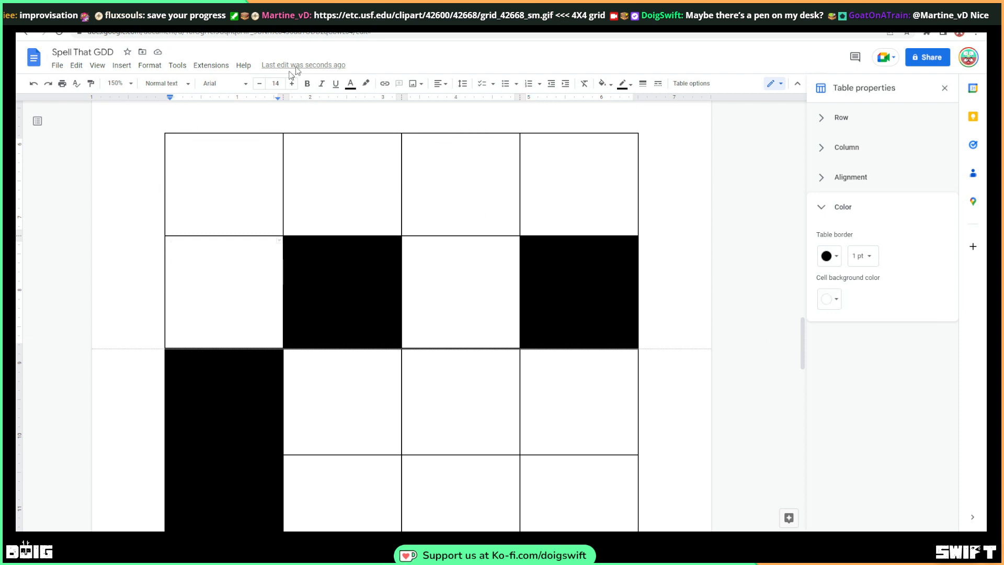
{"action": "left_click", "coordinate": [448, 90]}
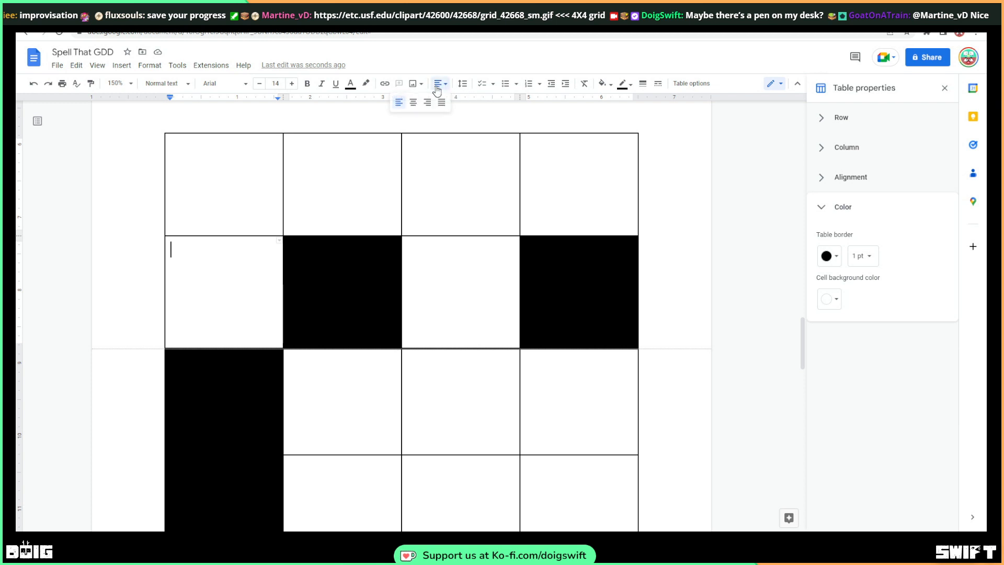
{"action": "left_click", "coordinate": [416, 106]}
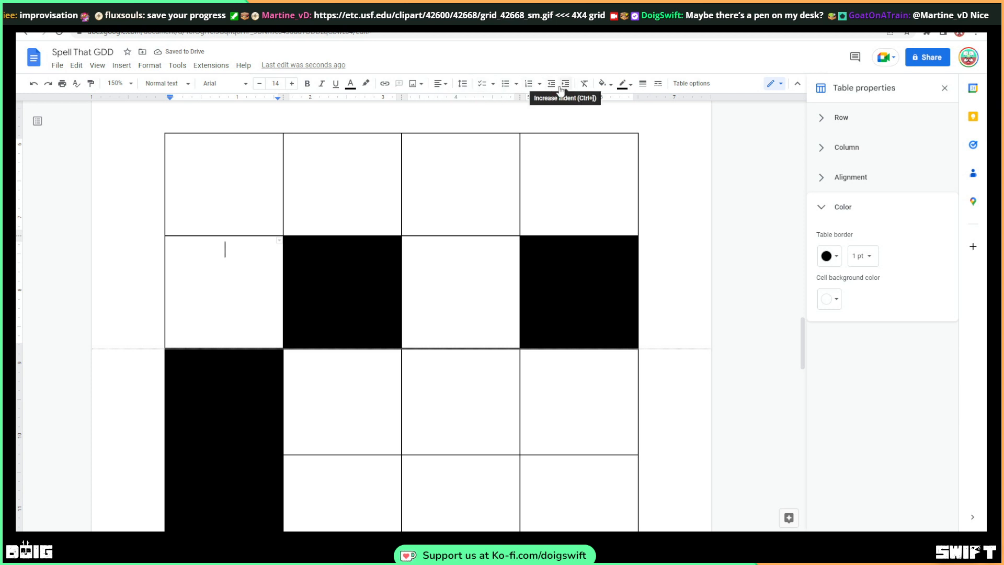
{"action": "type", "text": "CHEST"}
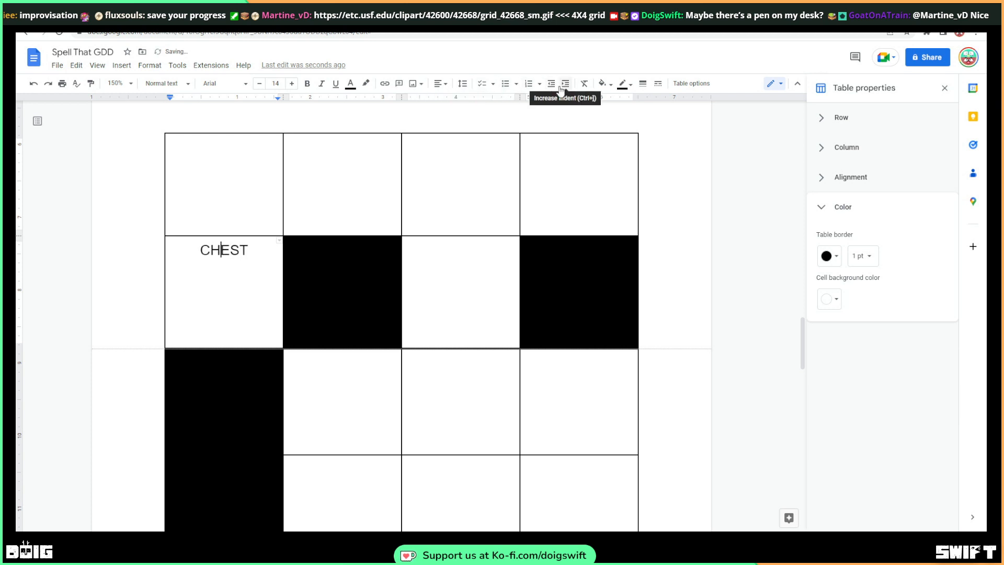
{"action": "key", "text": "Return"}
{"action": "key", "text": "Return"}
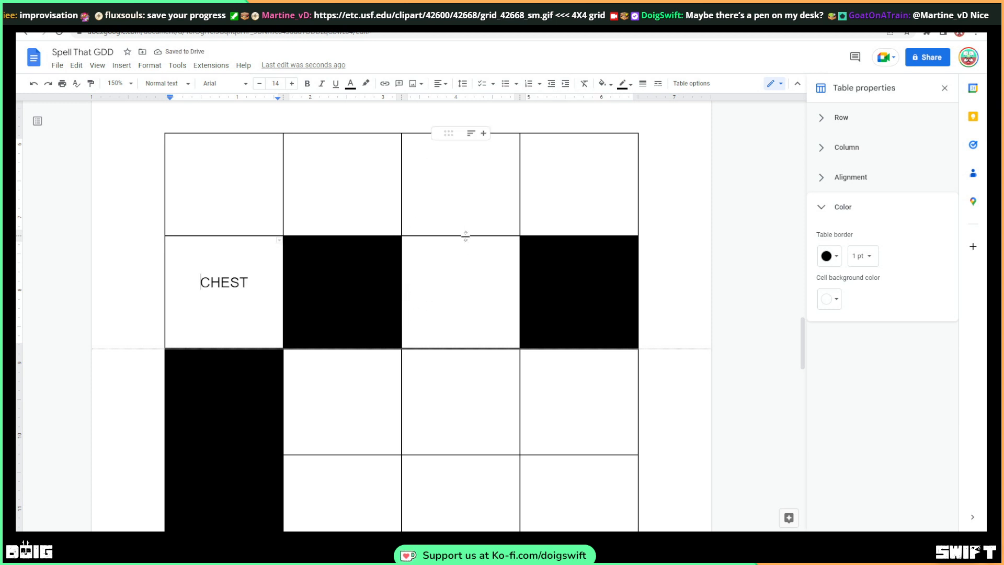
Enter "ENEMY" in the first row, third column of the table and center it horizontally
{"action": "double_click", "coordinate": [467, 268]}
{"action": "left_click", "coordinate": [463, 289]}
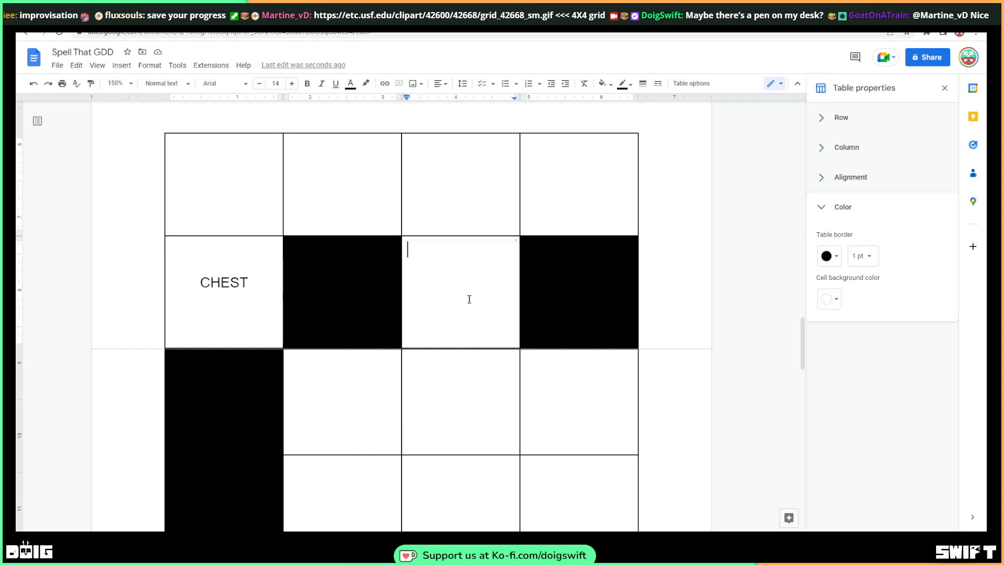
{"action": "left_click", "coordinate": [452, 202]}
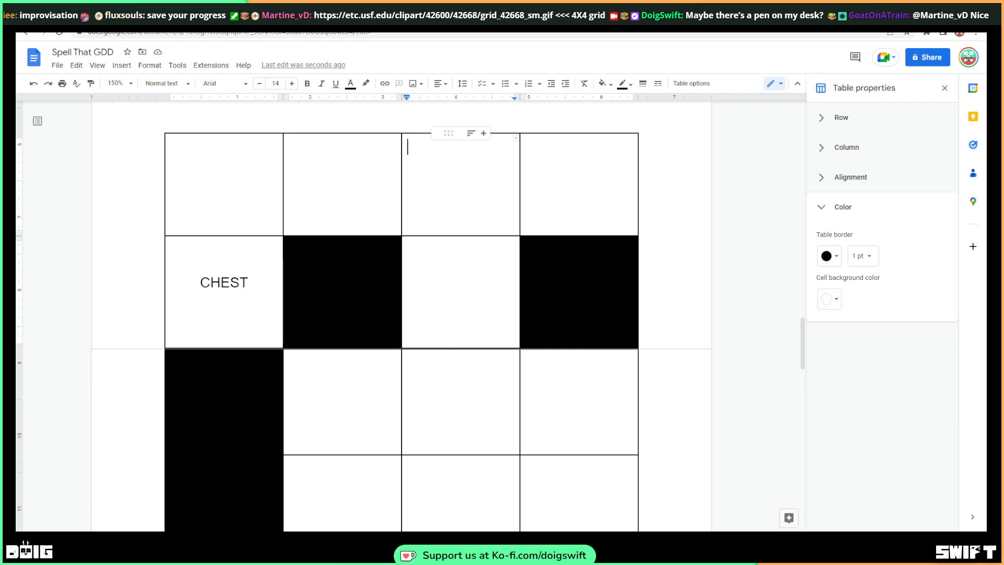
{"action": "type", "text": "ENEM"}
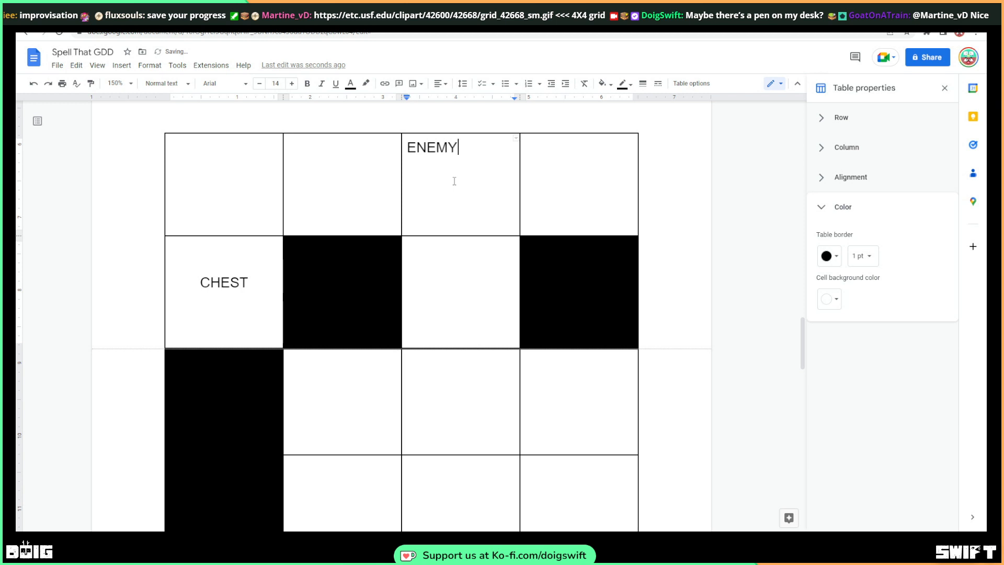
{"action": "type", "text": "Y"}
{"action": "left_click", "coordinate": [440, 84]}
{"action": "left_click", "coordinate": [413, 103]}
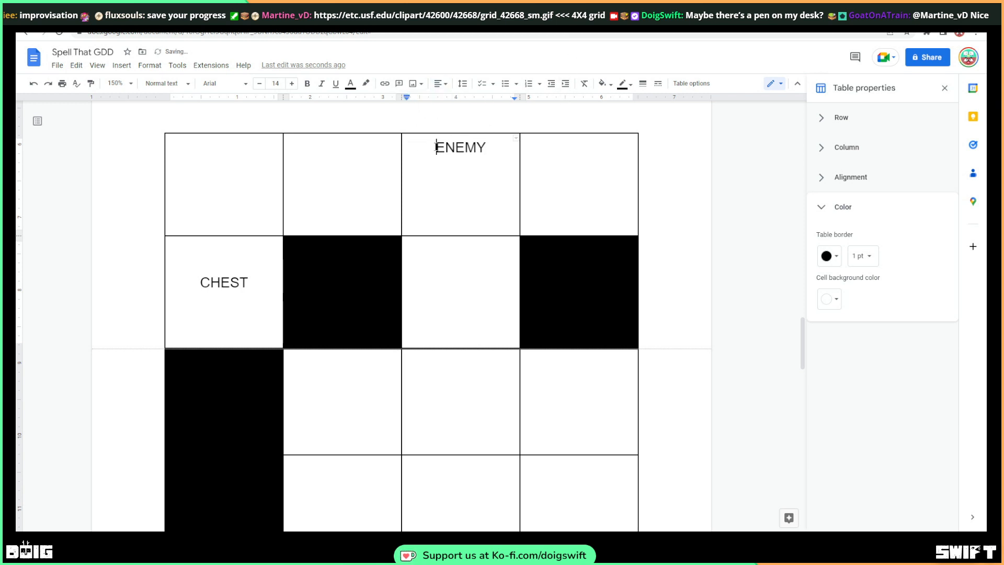
Enter a horizontally centered "DOUBLE WORD SCORE" in the third row, third column of the table and move it down two lines
{"action": "scroll", "coordinate": [458, 201], "scroll_direction": "down", "scroll_amount": 2}
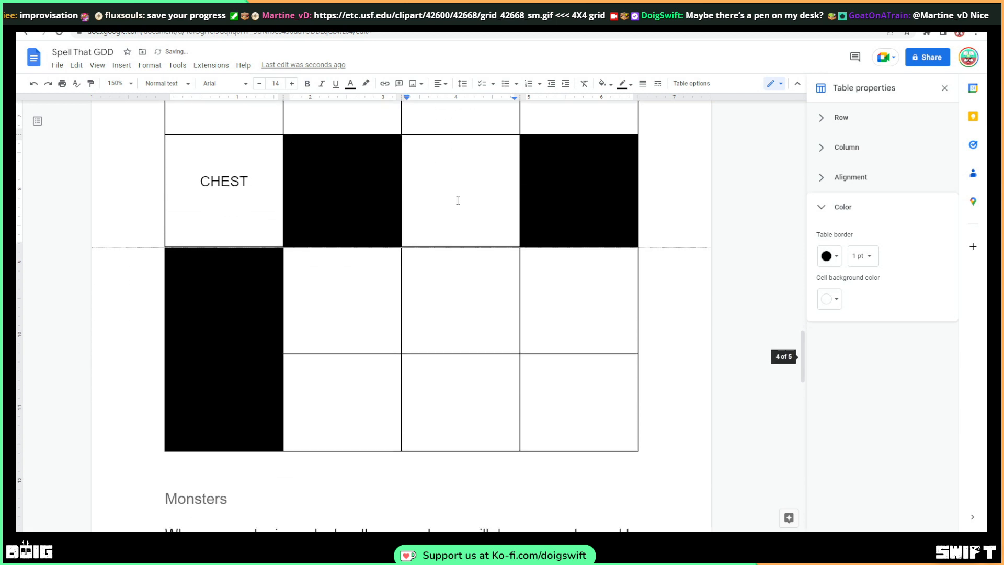
{"action": "left_click", "coordinate": [454, 291]}
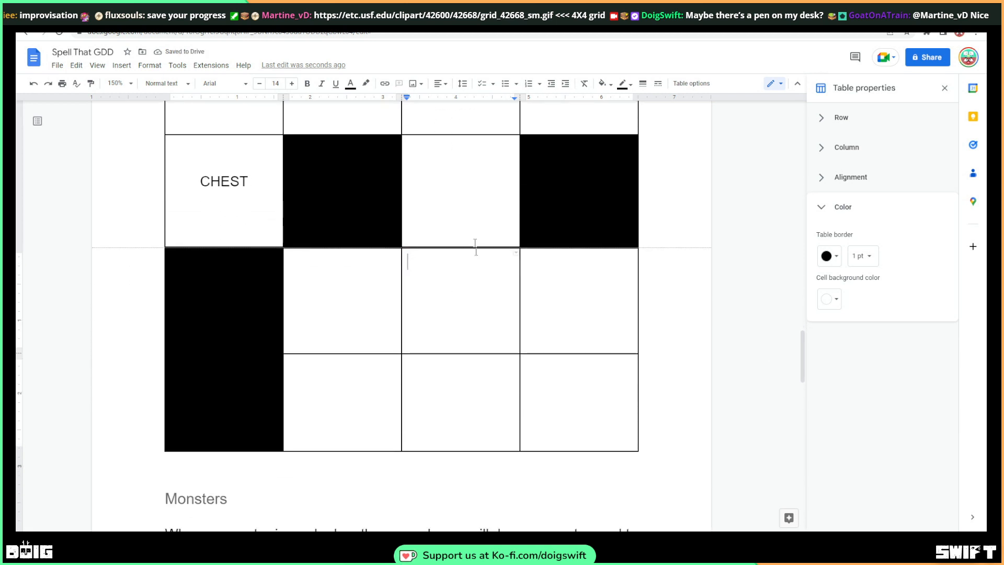
{"action": "left_click", "coordinate": [439, 84]}
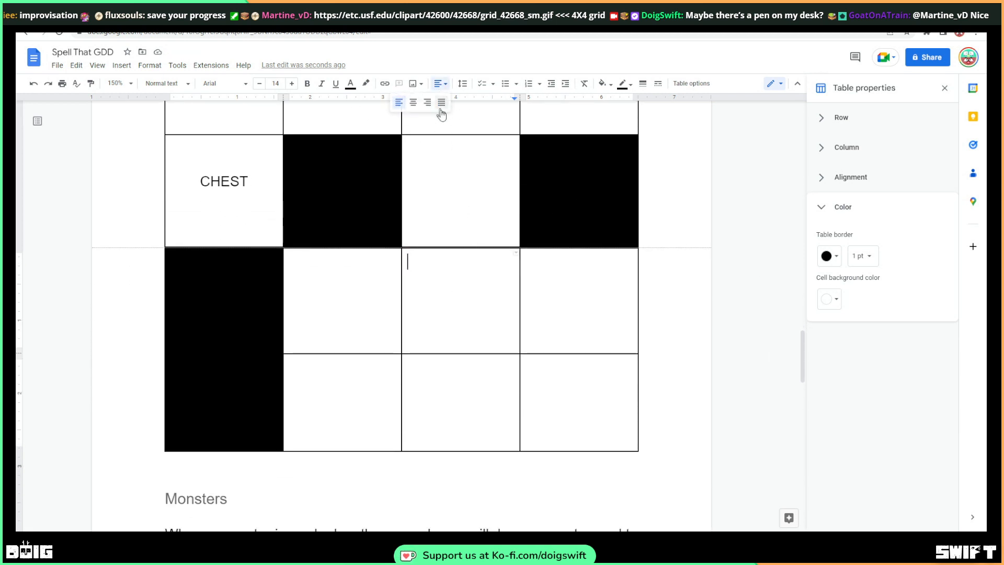
{"action": "left_click", "coordinate": [413, 104]}
{"action": "type", "text": "D"}
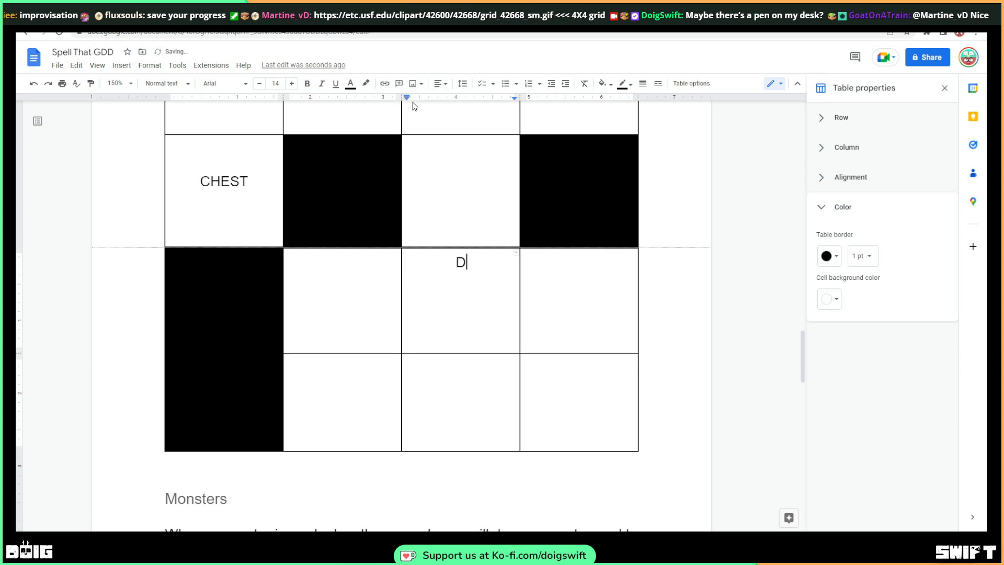
{"action": "type", "text": "OUBLE WORD SC"}
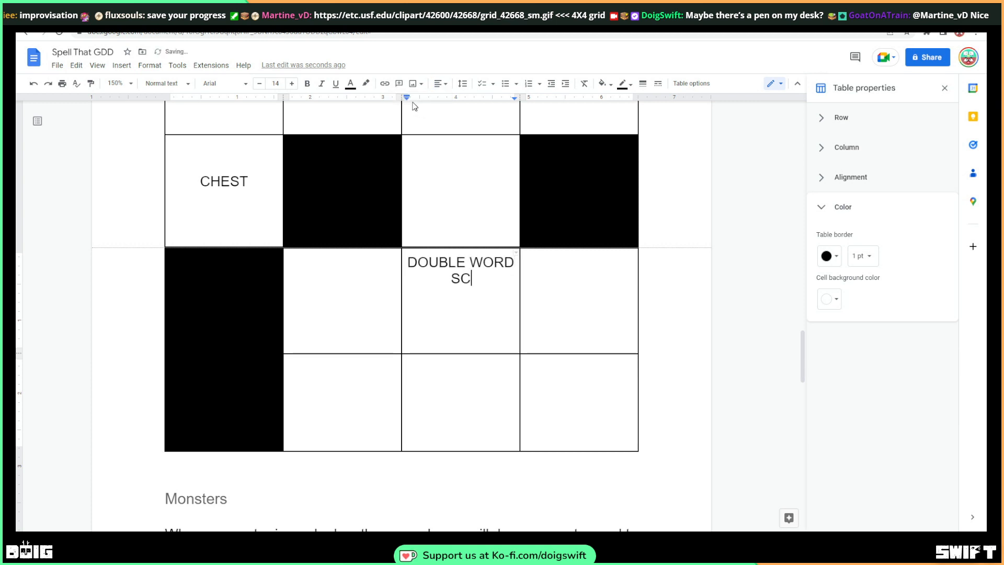
{"action": "type", "text": "ORE"}
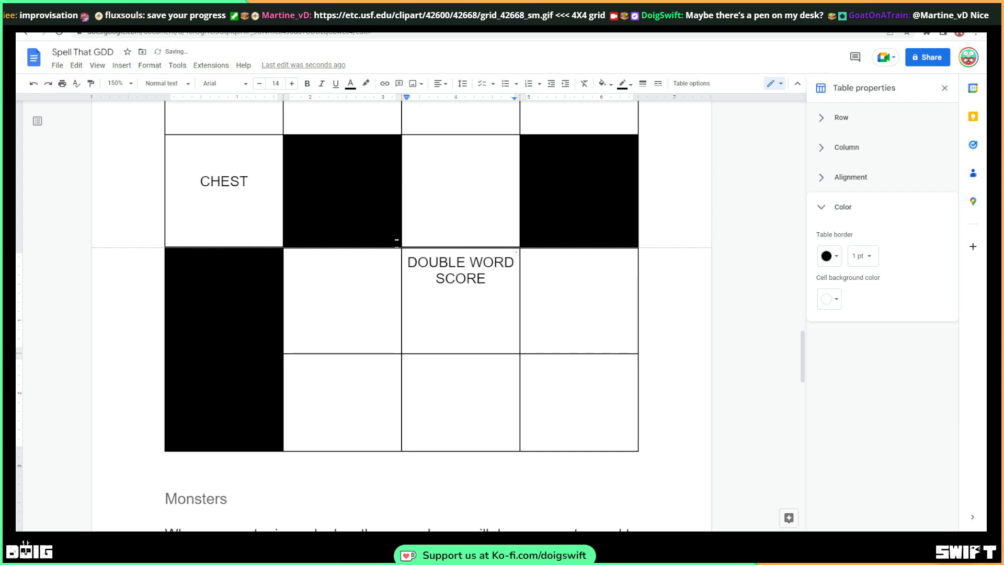
{"action": "left_click", "coordinate": [408, 262]}
{"action": "key", "text": "Return"}
{"action": "key", "text": "Return"}
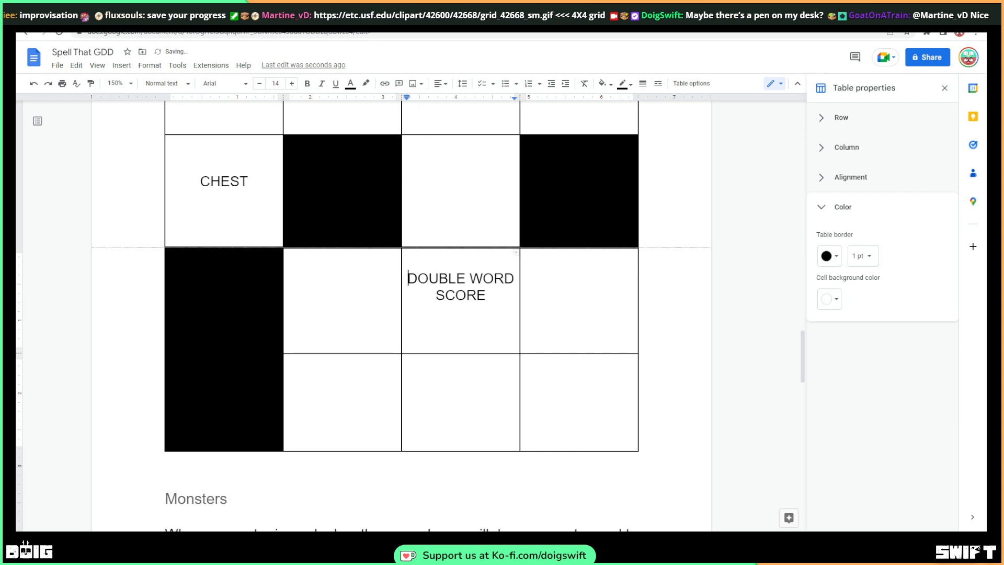
Fill the ENEMY cell in the table's first row with a light red background
{"action": "scroll", "coordinate": [454, 263], "scroll_direction": "up", "scroll_amount": 3}
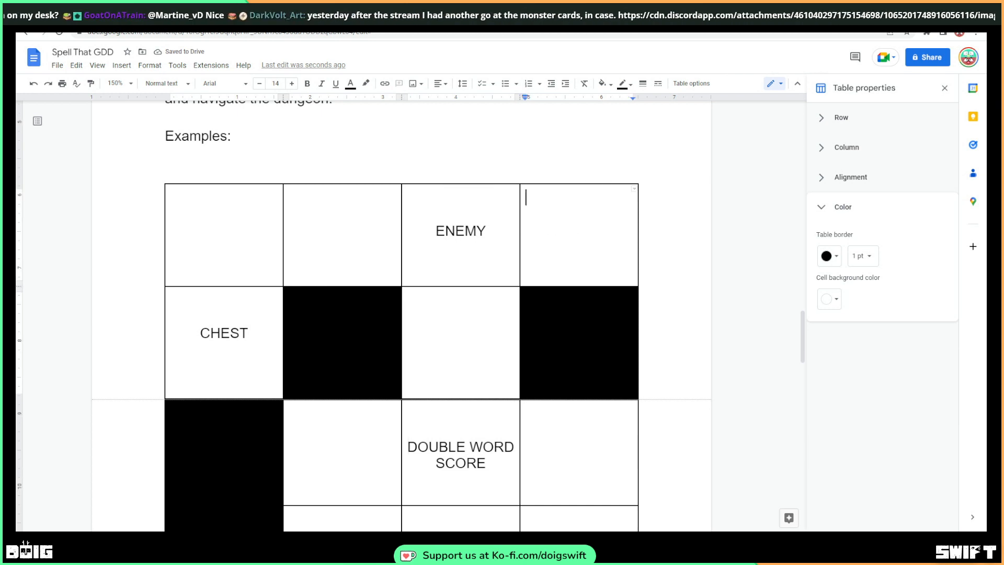
{"action": "scroll", "coordinate": [575, 237], "scroll_direction": "down", "scroll_amount": 3}
{"action": "scroll", "coordinate": [573, 233], "scroll_direction": "up", "scroll_amount": 3}
{"action": "left_click", "coordinate": [573, 233]}
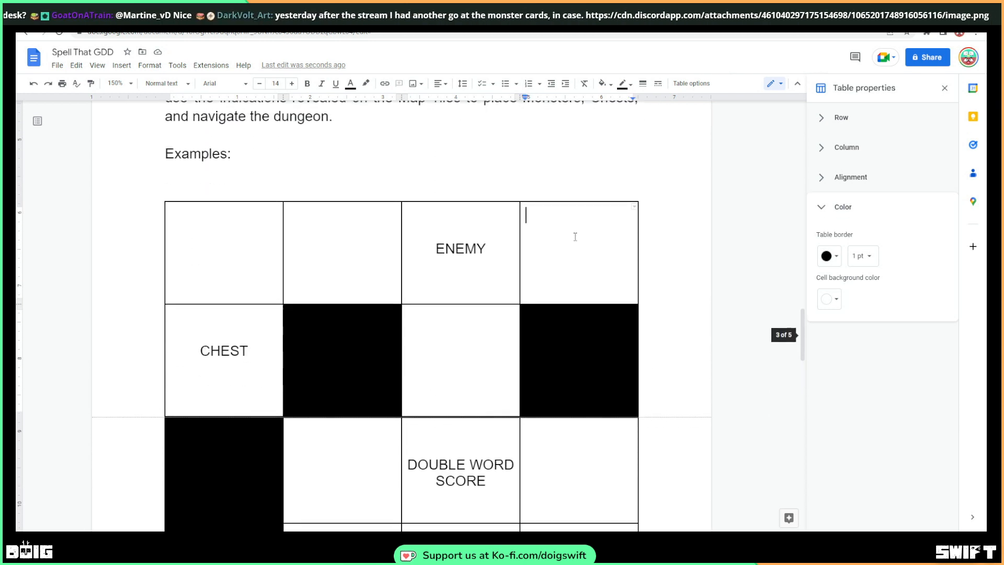
{"action": "scroll", "coordinate": [574, 242], "scroll_direction": "down", "scroll_amount": 1}
{"action": "scroll", "coordinate": [571, 159], "scroll_direction": "down", "scroll_amount": 1}
{"action": "left_click", "coordinate": [466, 129]}
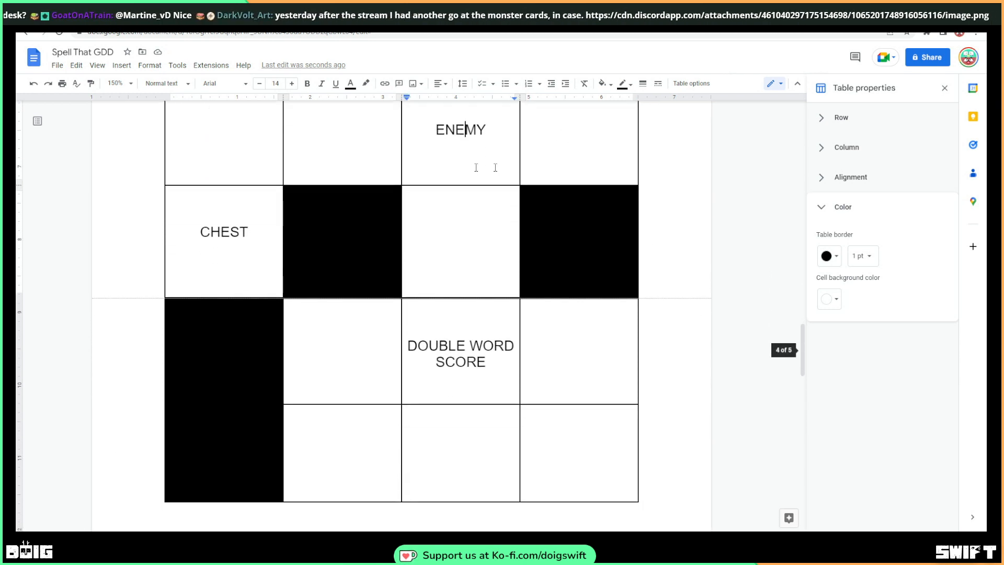
{"action": "left_click", "coordinate": [836, 299]}
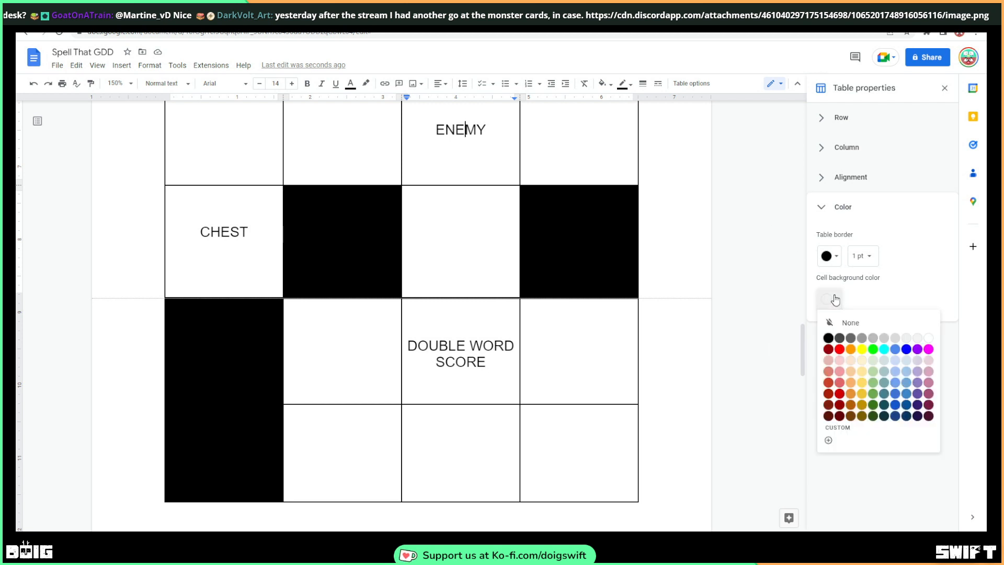
{"action": "left_click", "coordinate": [839, 360]}
Fill the CHEST cell with a light green background and the DOUBLE WORD SCORE cell with a light blue background
{"action": "left_click", "coordinate": [231, 232]}
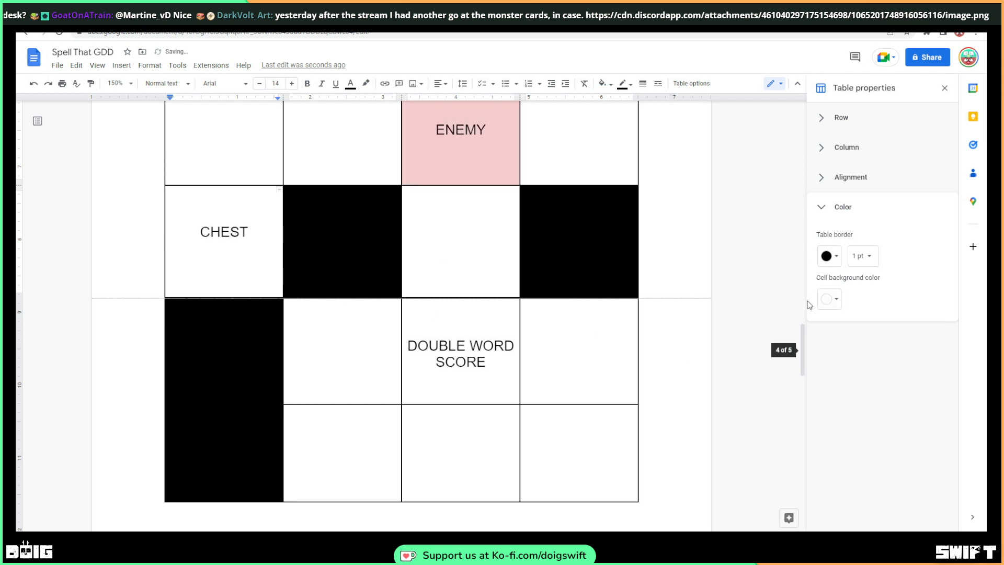
{"action": "left_click", "coordinate": [828, 300]}
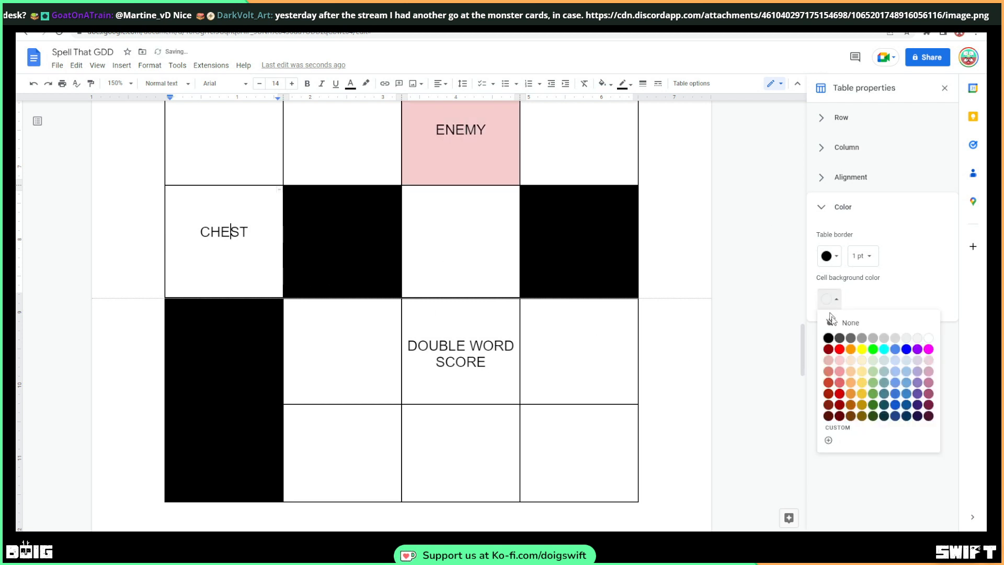
{"action": "left_click", "coordinate": [872, 360]}
{"action": "left_click", "coordinate": [523, 359]}
{"action": "left_click", "coordinate": [829, 299]}
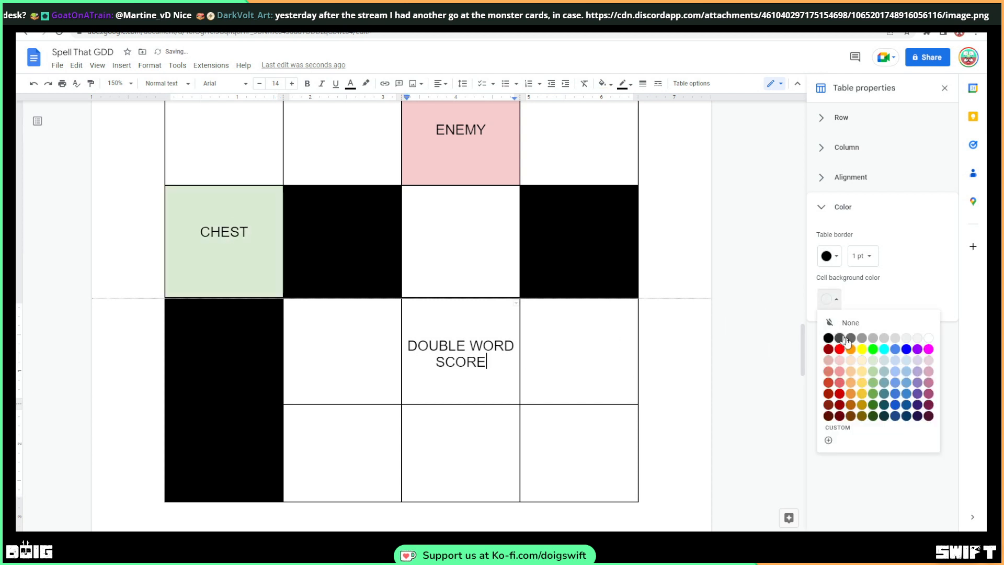
{"action": "left_click", "coordinate": [894, 362]}
{"action": "left_click", "coordinate": [680, 302]}
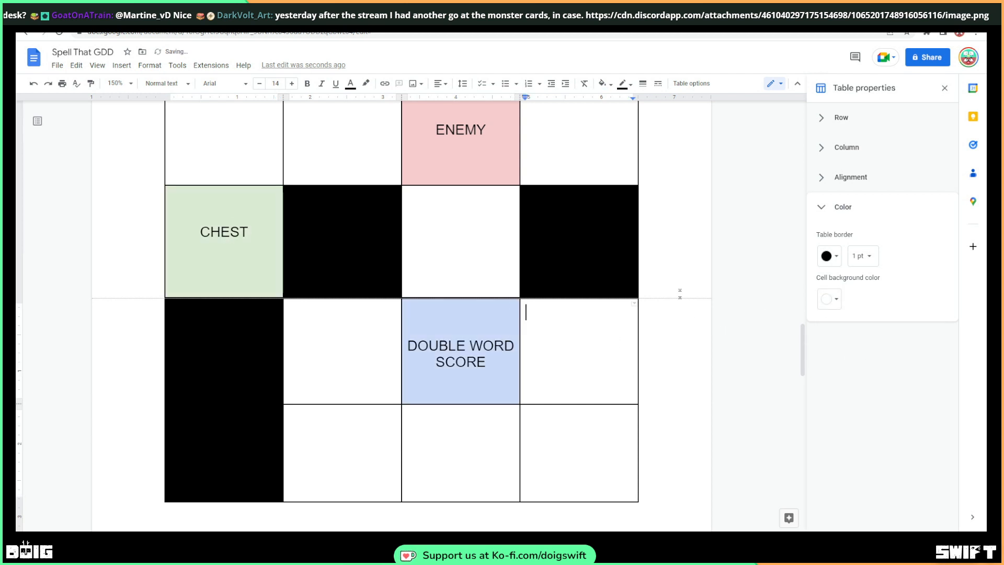
Switch to Photoshop and paste the copied 4x4 grid into UnusualMagic.psd
{"action": "scroll", "coordinate": [680, 293], "scroll_direction": "up", "scroll_amount": 3}
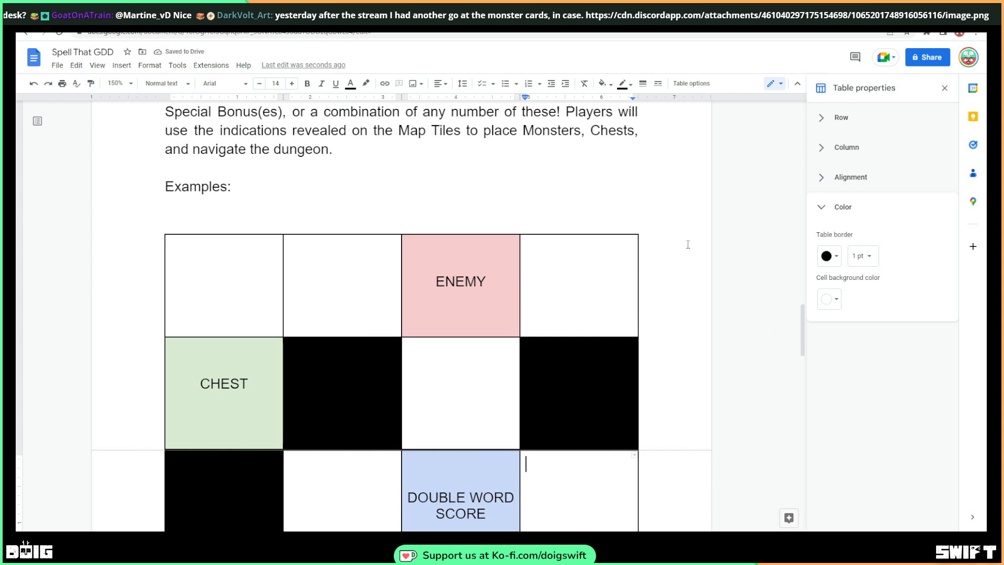
{"action": "scroll", "coordinate": [685, 248], "scroll_direction": "up", "scroll_amount": 1}
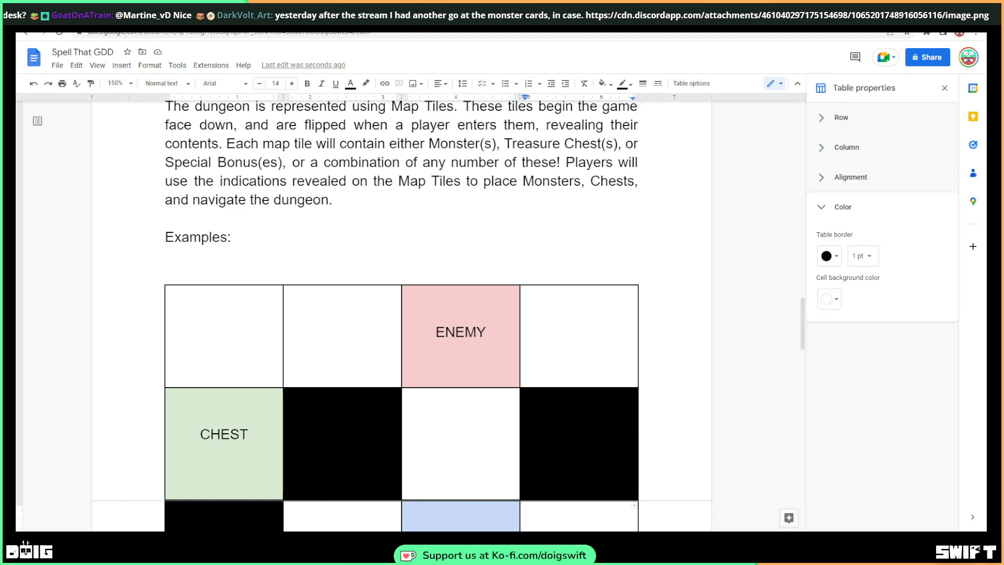
{"action": "scroll", "coordinate": [401, 314], "scroll_direction": "down", "scroll_amount": 4}
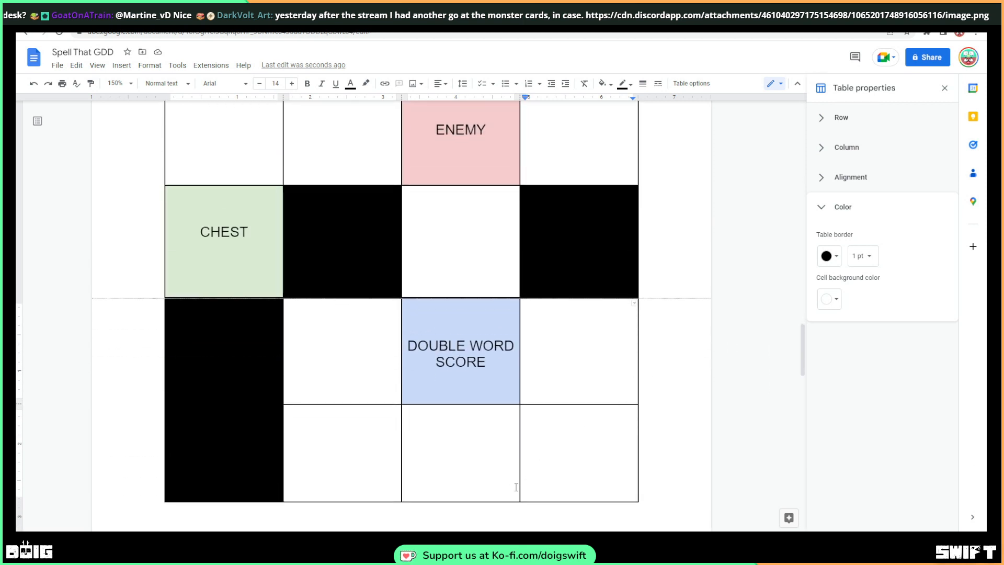
{"action": "left_click", "coordinate": [653, 541]}
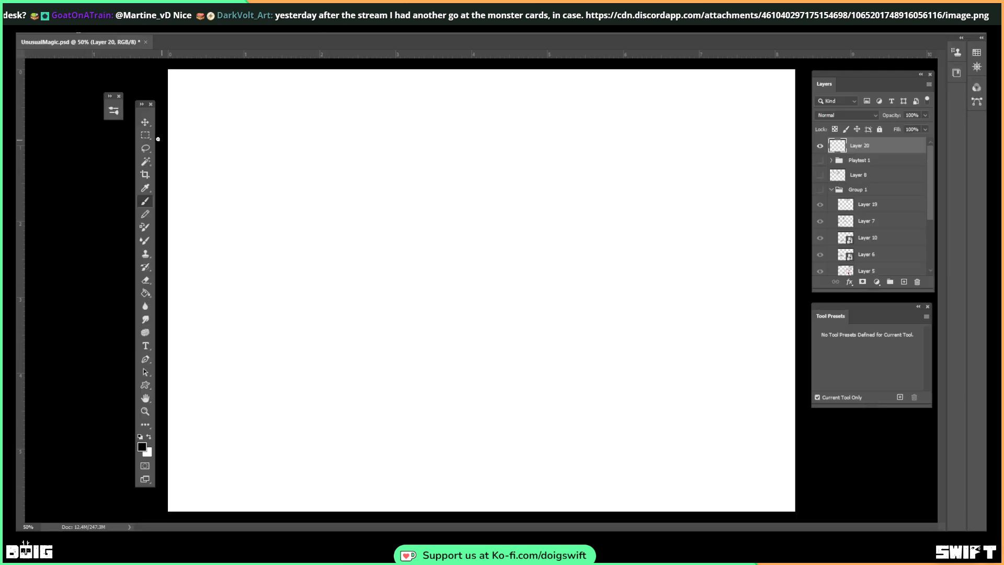
{"action": "left_click", "coordinate": [145, 122]}
{"action": "key", "text": "ctrl+v"}
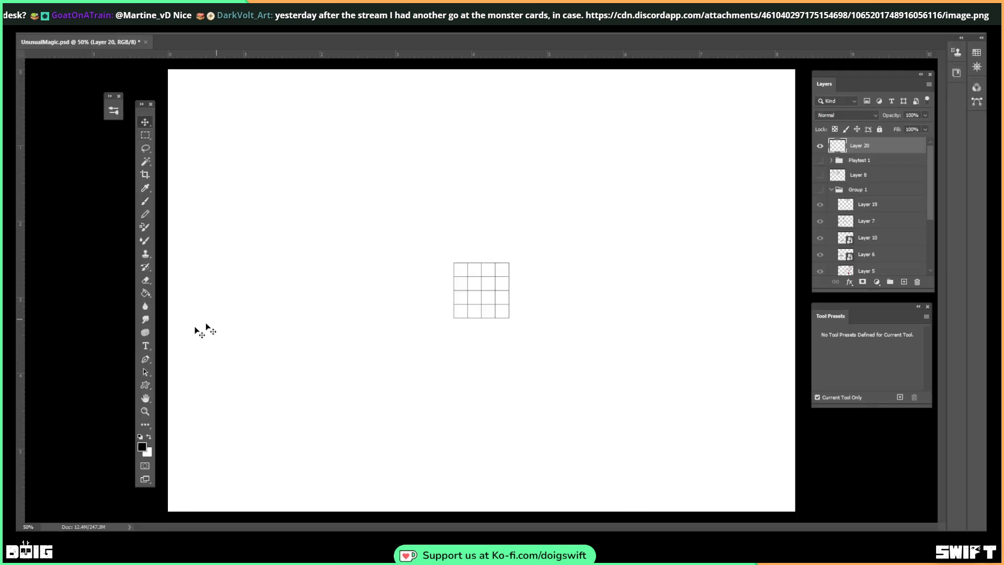
Fill the grid's second and fourth squares of row two and the first squares of rows three and four with black
{"action": "left_click", "coordinate": [146, 293]}
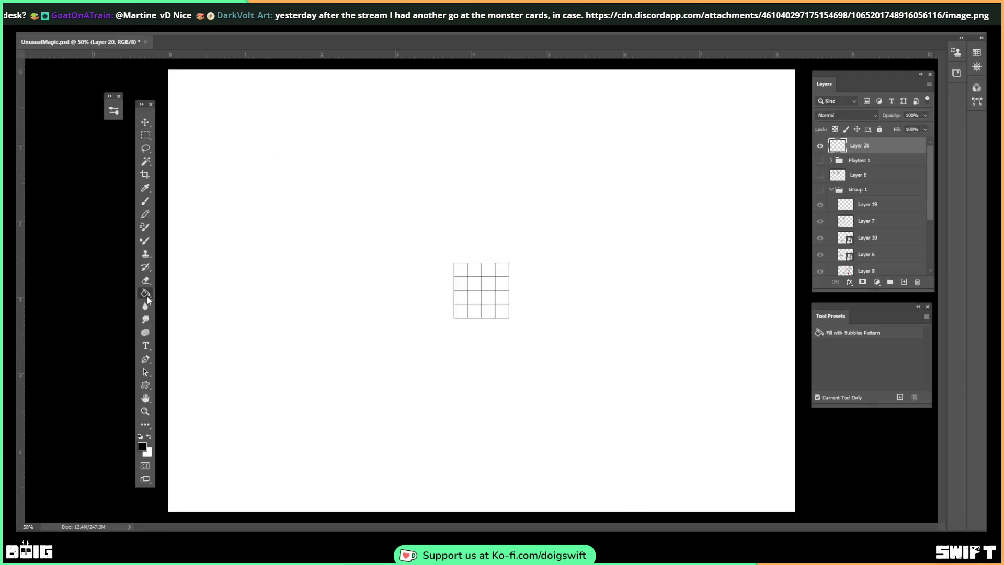
{"action": "left_click", "coordinate": [477, 285]}
{"action": "left_click", "coordinate": [502, 288]}
{"action": "left_click", "coordinate": [463, 302]}
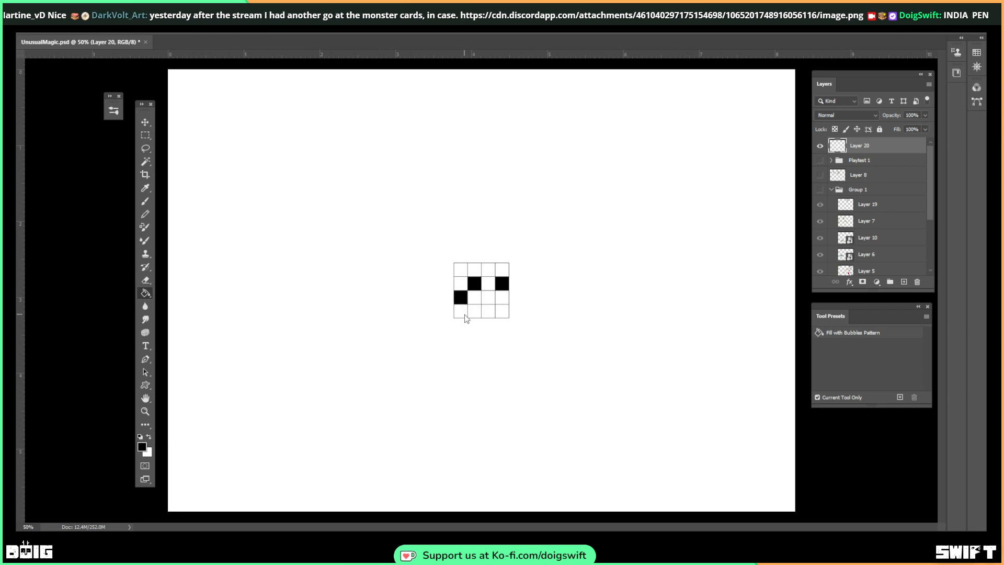
{"action": "left_click", "coordinate": [463, 311]}
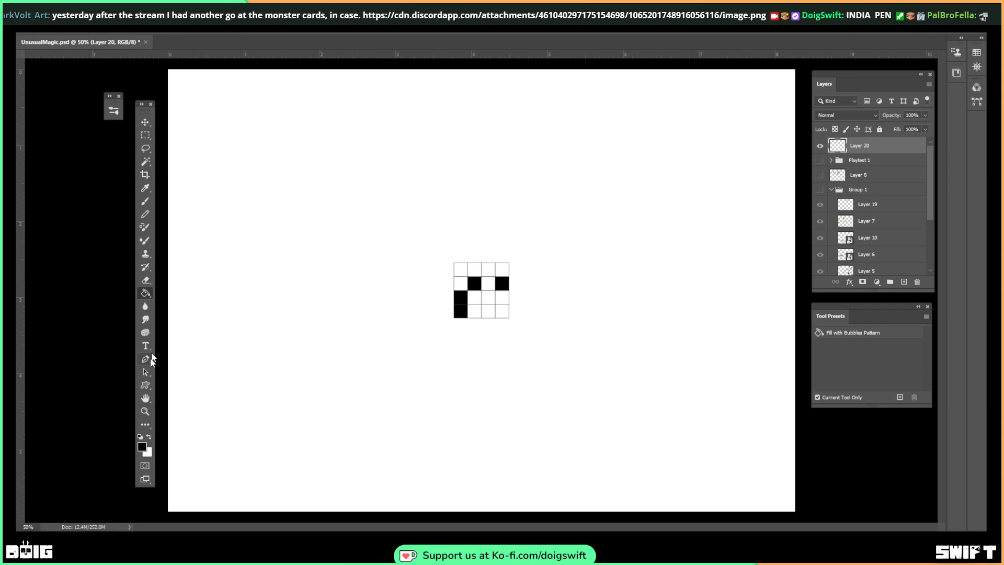
Draw a small rounded mound outline with a thin black brush in the grid's first row, third square
{"action": "left_click", "coordinate": [144, 411]}
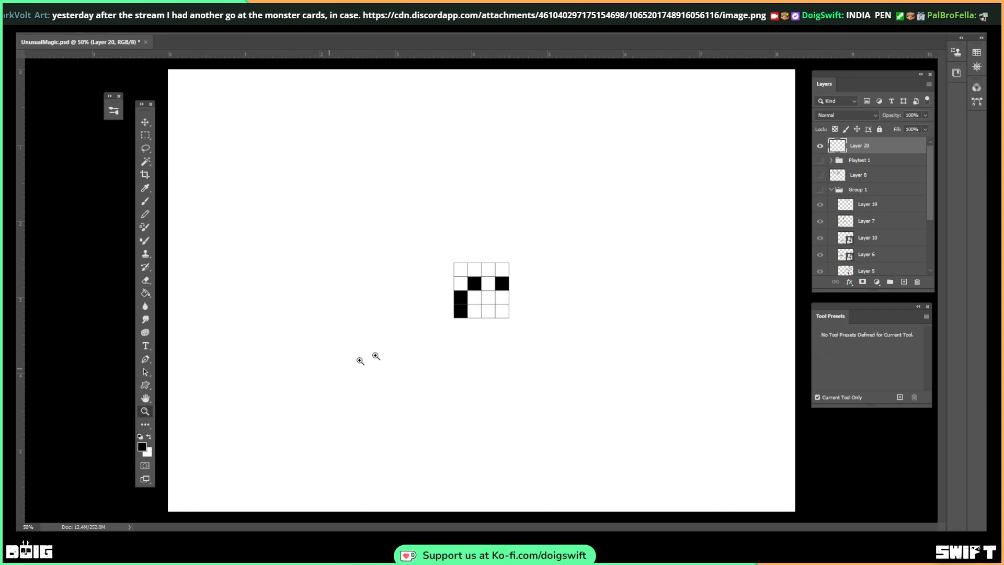
{"action": "left_click", "coordinate": [481, 306]}
{"action": "left_click", "coordinate": [488, 298]}
{"action": "left_click", "coordinate": [520, 264]}
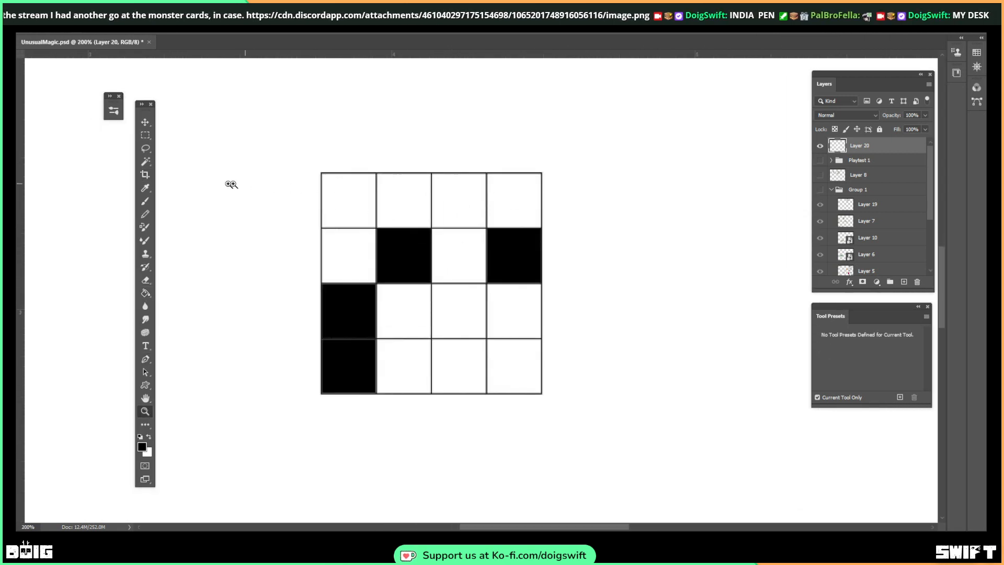
{"action": "left_click", "coordinate": [146, 201]}
{"action": "left_click_drag", "start_coordinate": [247, 193], "coordinate": [244, 238]}
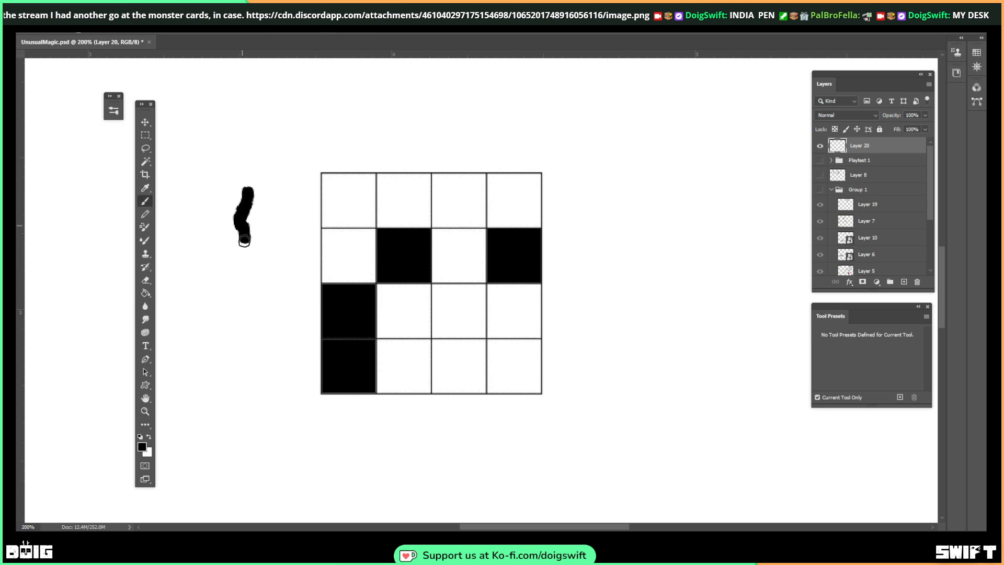
{"action": "key", "text": "ctrl+z"}
{"action": "key", "text": "bracketleft"}
{"action": "key", "text": "bracketleft"}
{"action": "key", "text": "bracketleft"}
{"action": "key", "text": "bracketleft"}
{"action": "key", "text": "bracketleft"}
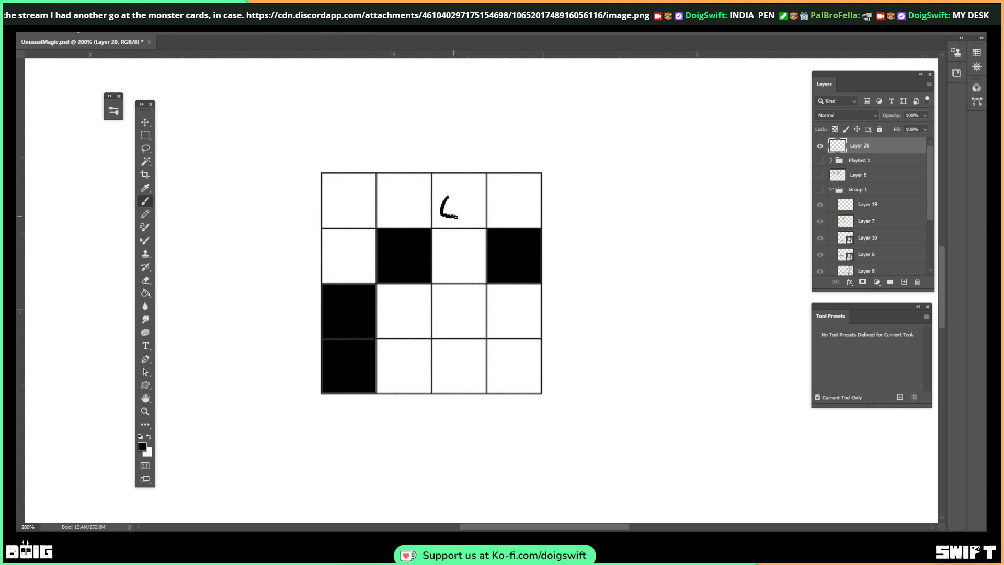
{"action": "mouse_move", "coordinate": [475, 211]}
{"action": "left_mouse_down"}
{"action": "mouse_move", "coordinate": [473, 197]}
{"action": "mouse_move", "coordinate": [448, 195]}
{"action": "left_mouse_up"}
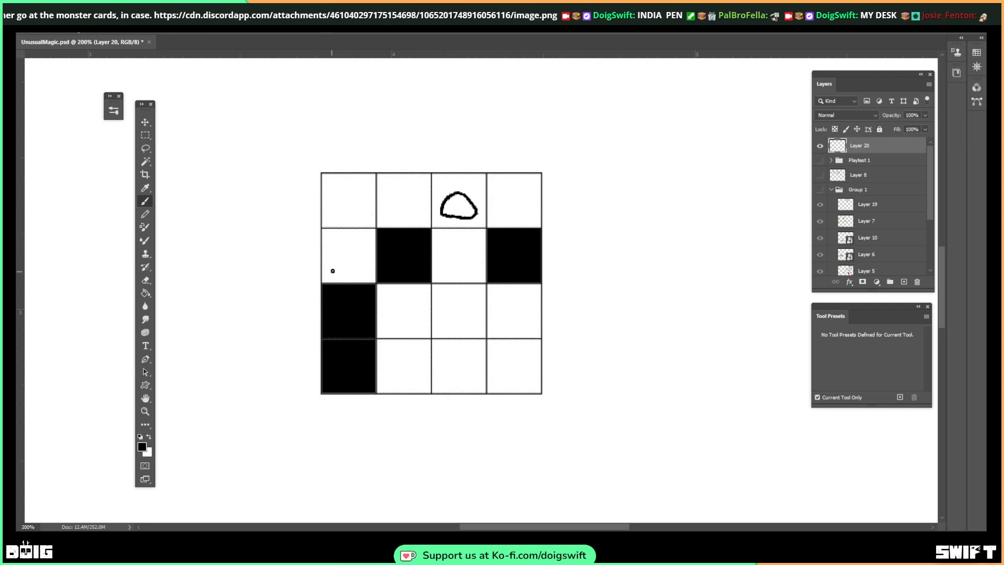
Sketch a dome-topped treasure chest with inner lines in the first square of the grid's second row
{"action": "key", "text": "ctrl+z"}
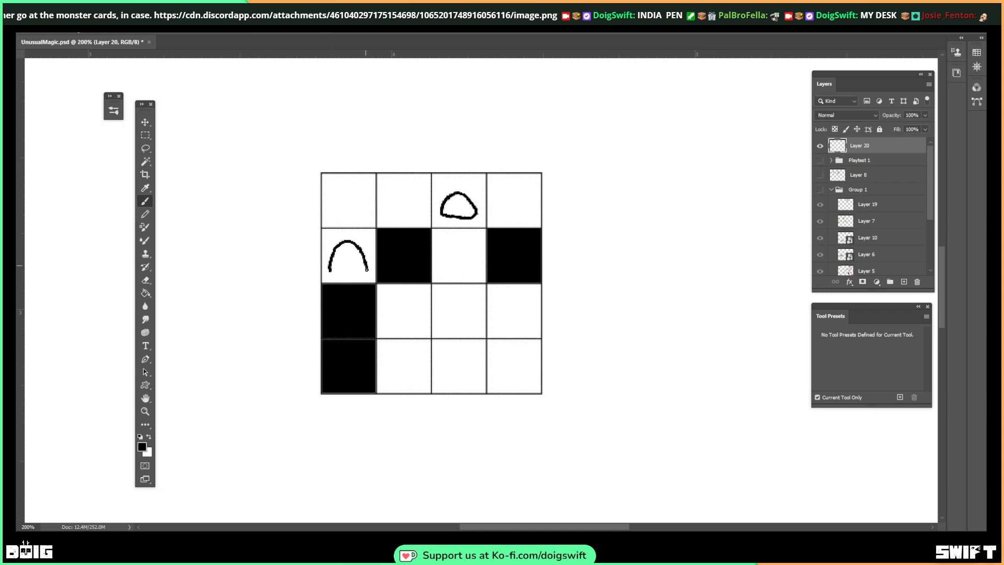
{"action": "left_click_drag", "start_coordinate": [367, 271], "coordinate": [337, 273]}
{"action": "left_click_drag", "start_coordinate": [340, 256], "coordinate": [339, 265]}
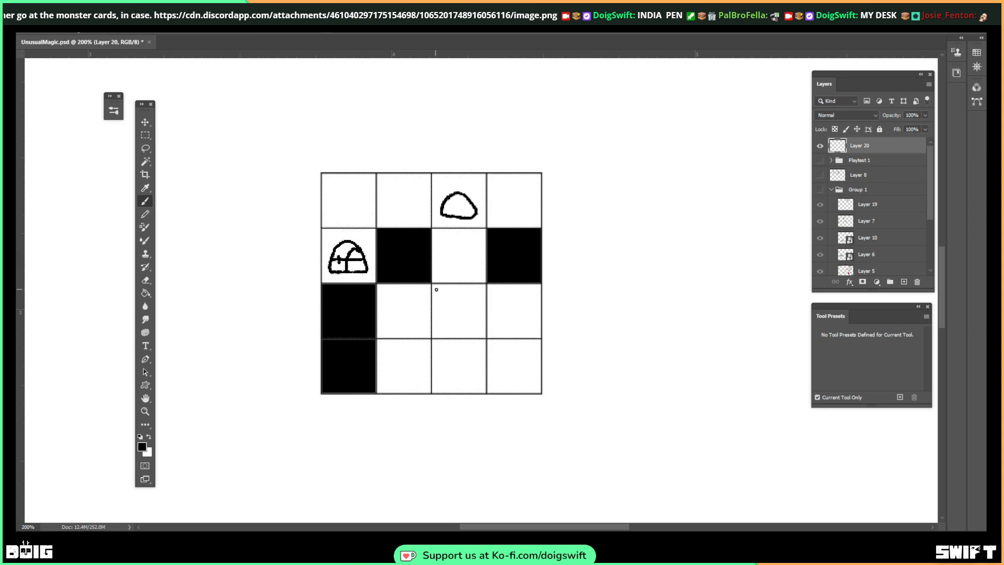
Draw a square outline with straight brush strokes just inside the grid's third row, third square
{"action": "left_click", "coordinate": [435, 287], "text": "shift"}
{"action": "key", "text": "ctrl+z"}
{"action": "left_click_drag", "start_coordinate": [481, 297], "coordinate": [456, 291]}
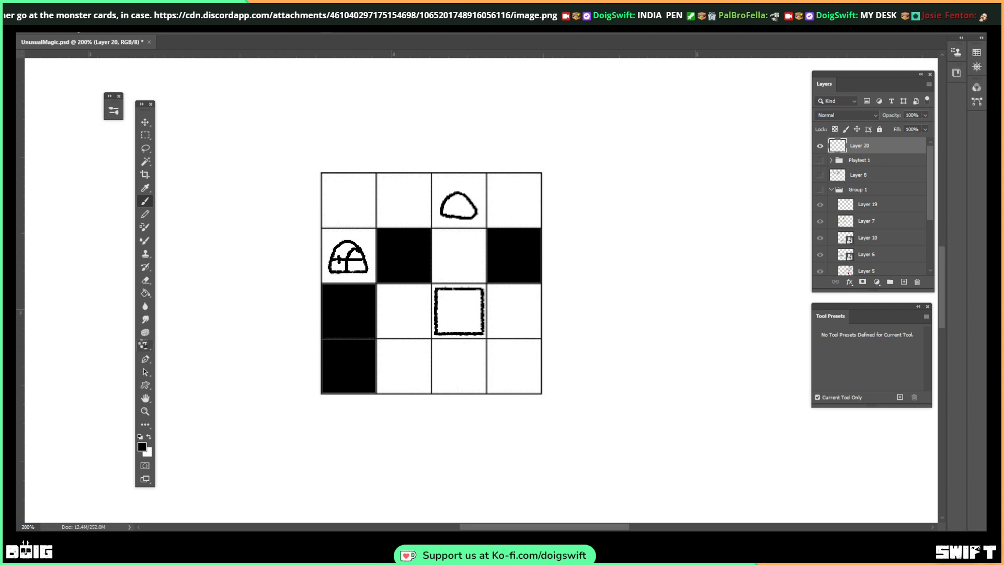
Add a horizontal text label reading "Double Word Score" in black across the grid's third row
{"action": "left_click", "coordinate": [144, 345]}
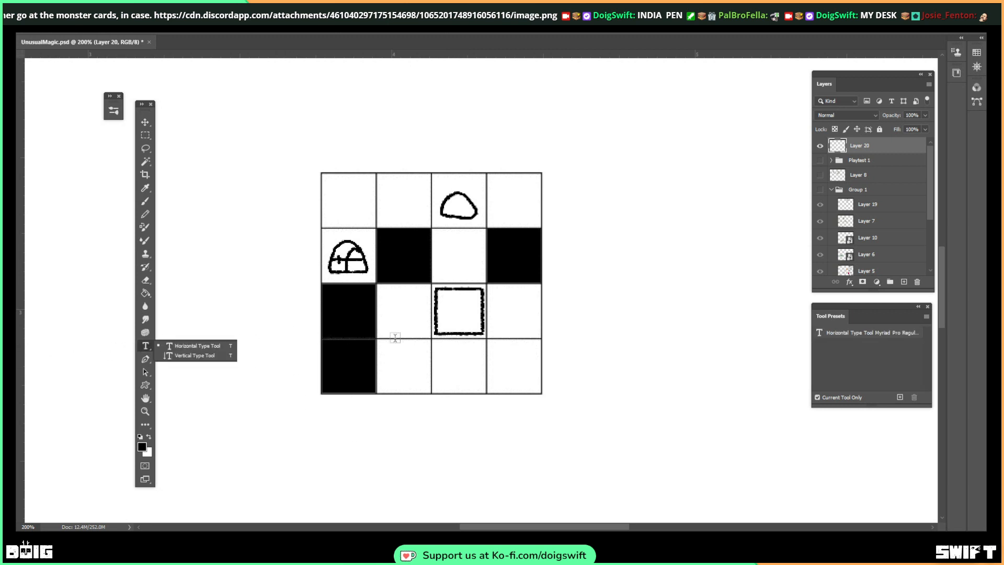
{"action": "left_click", "coordinate": [422, 305]}
{"action": "key", "text": "BackSpace"}
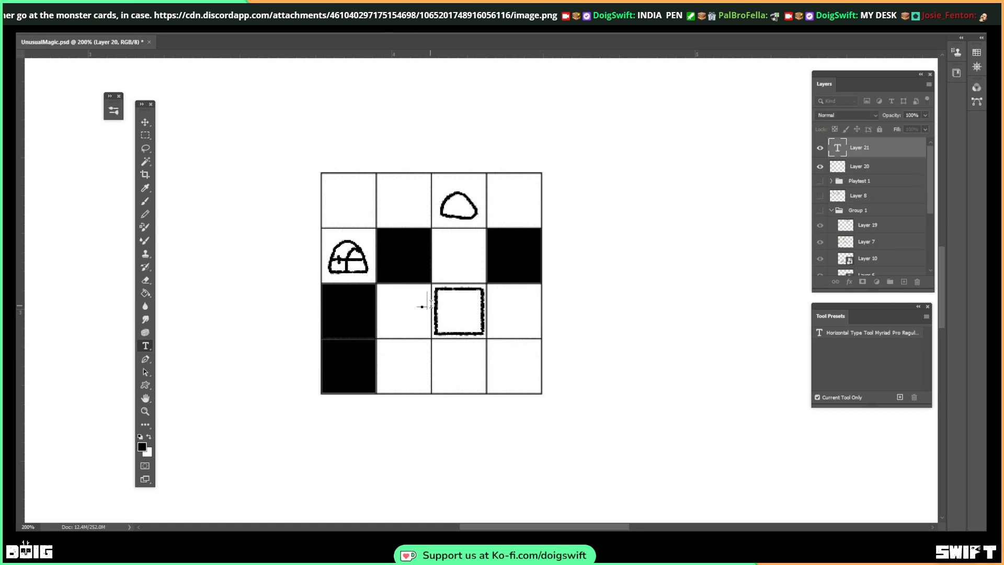
{"action": "type", "text": "DAVID ATTENBOROUG"}
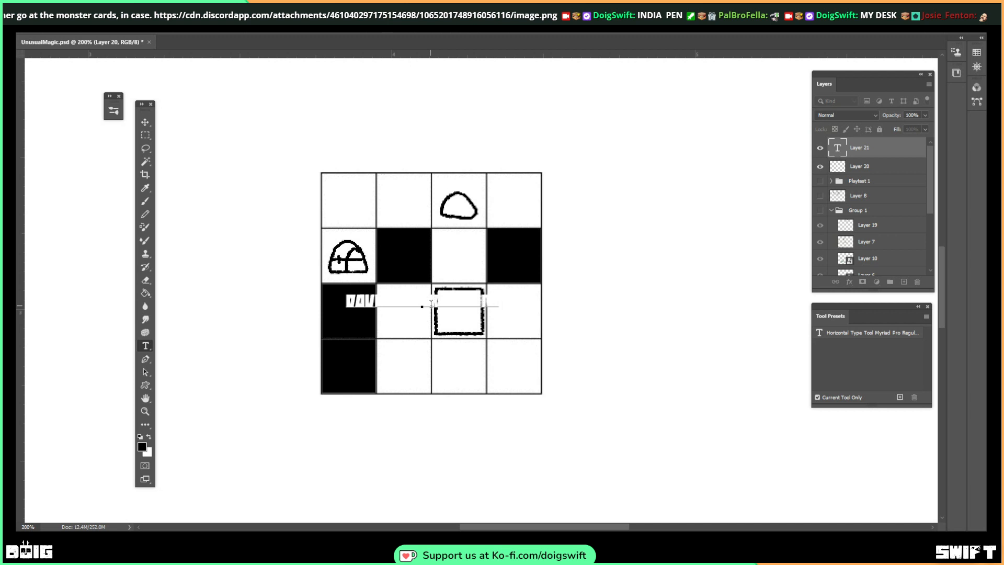
{"action": "key", "text": "ctrl+a"}
{"action": "left_click", "coordinate": [149, 437]}
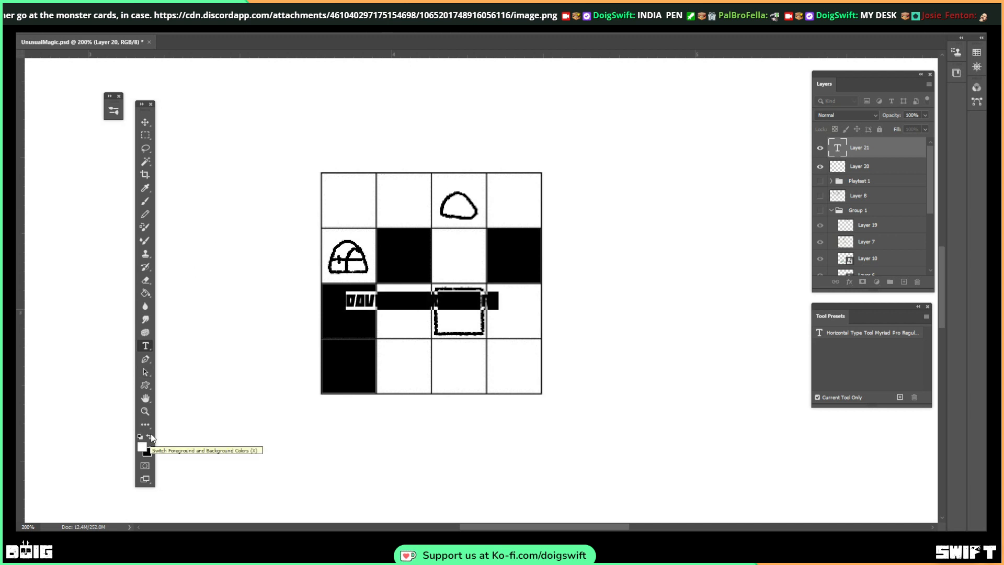
{"action": "left_click", "coordinate": [149, 437]}
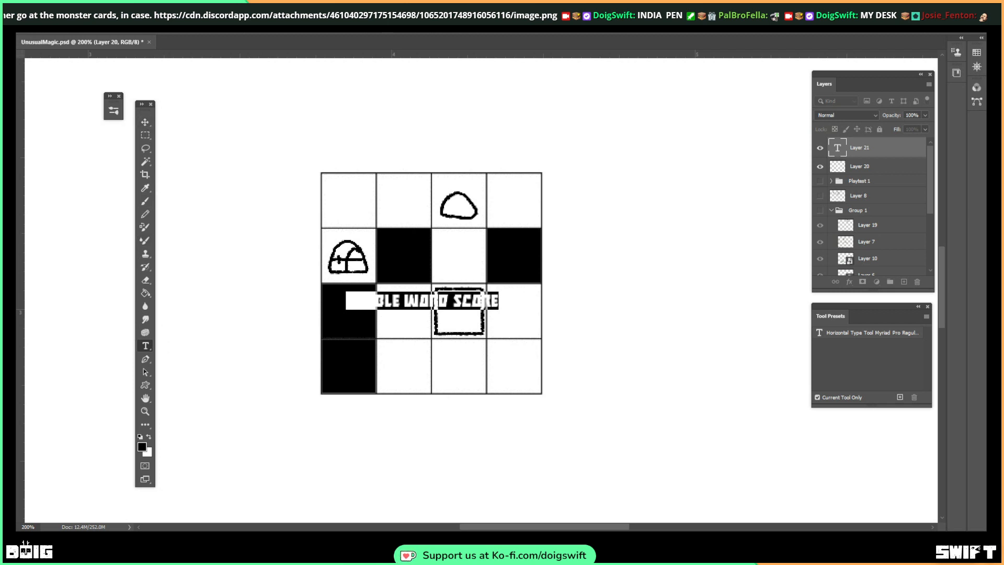
Restyle the Double Word Score label in a narrow sans-serif font and move it to start in the third row's outlined square
{"action": "left_click", "coordinate": [157, 25]}
{"action": "type", "text": "futura"}
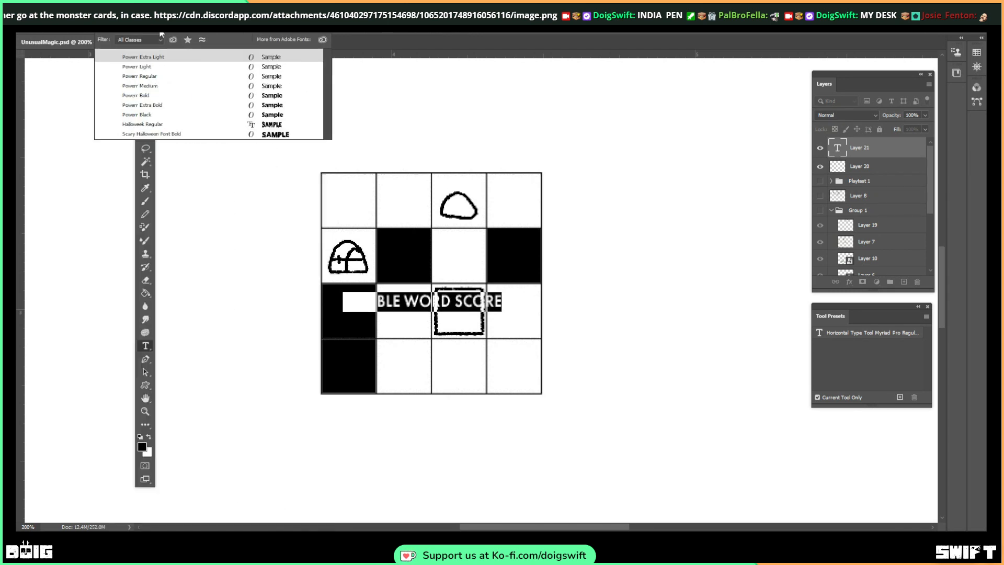
{"action": "key", "text": "BackSpace"}
{"action": "left_click", "coordinate": [157, 55]}
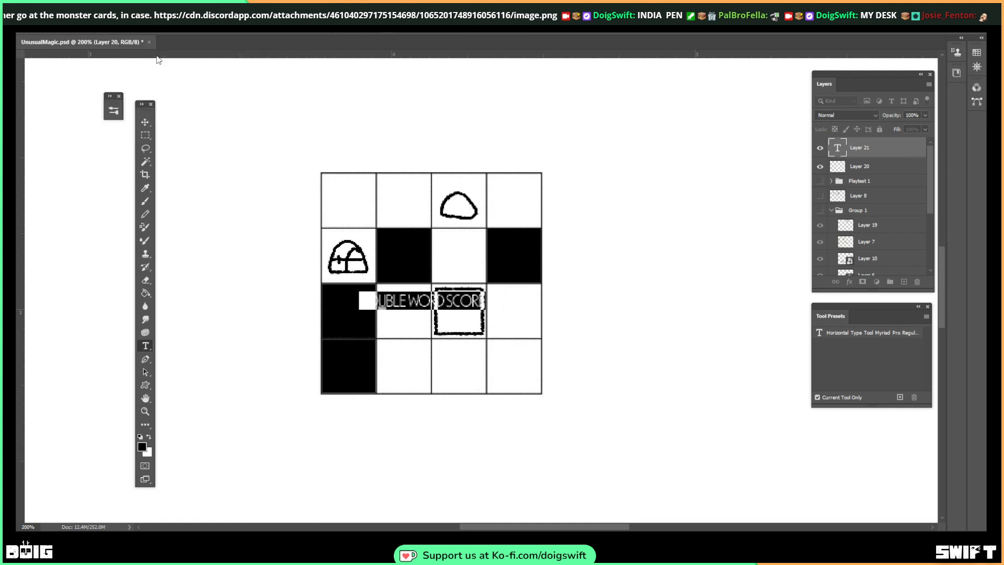
{"action": "left_click", "coordinate": [163, 26]}
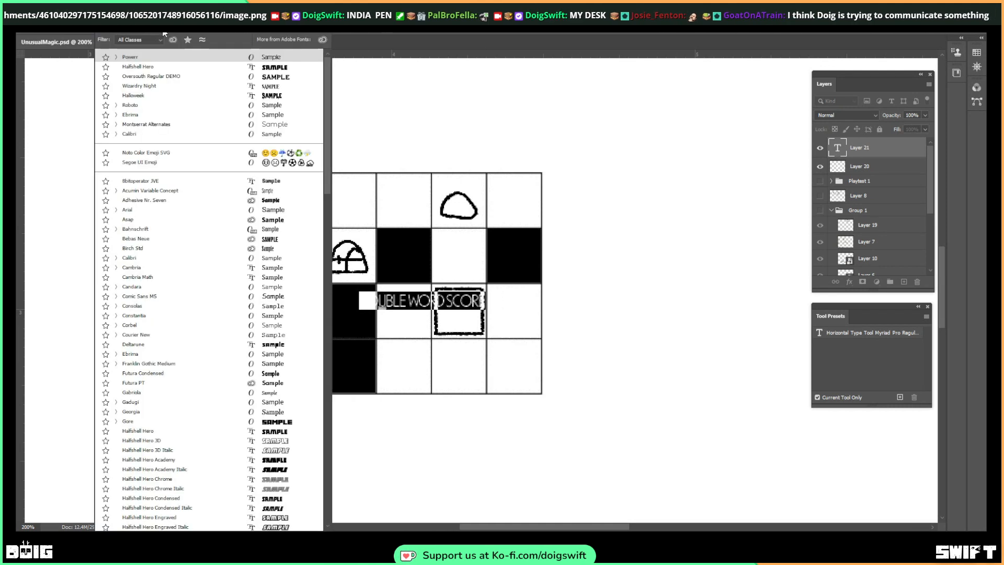
{"action": "left_click", "coordinate": [159, 112]}
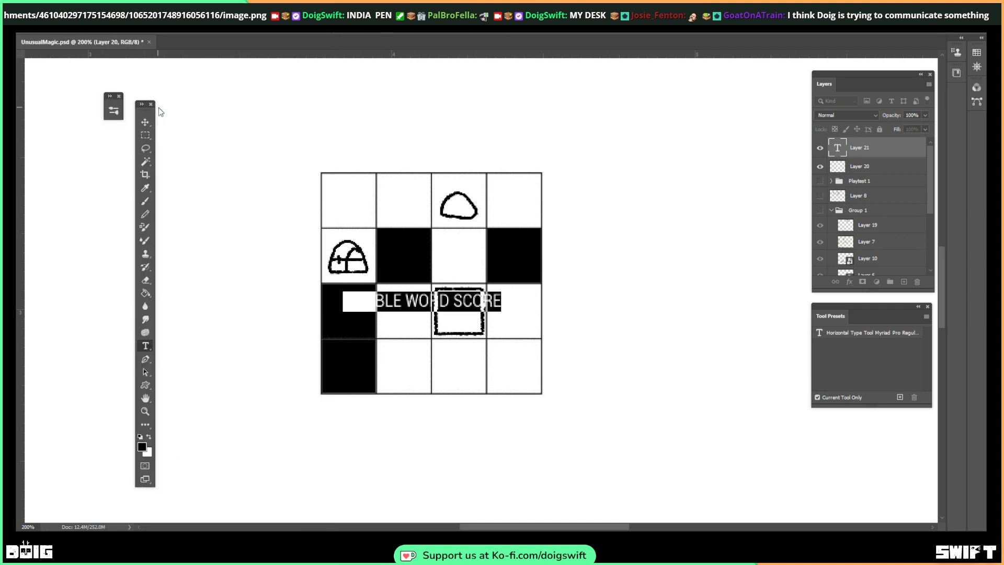
{"action": "left_click", "coordinate": [145, 121]}
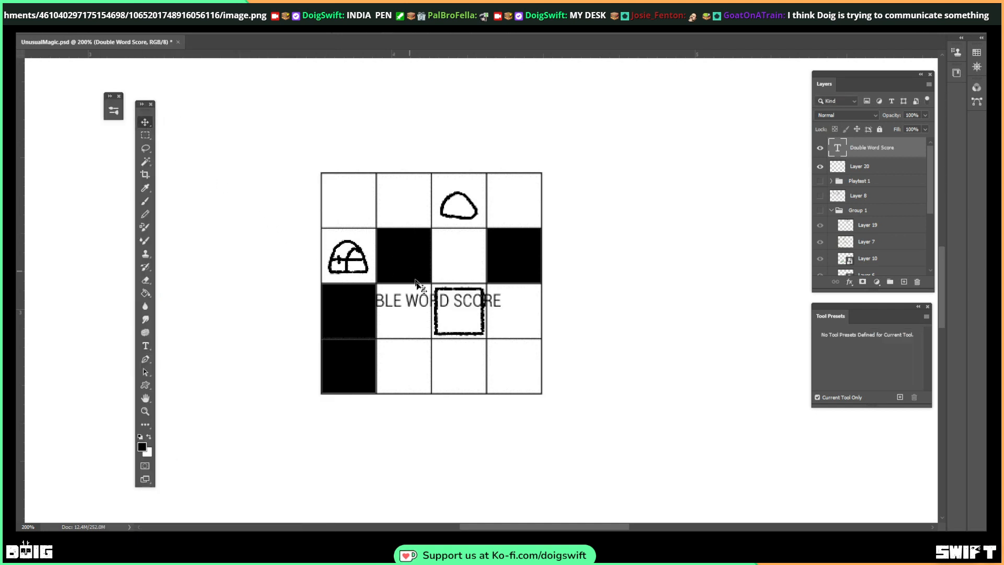
{"action": "left_click_drag", "start_coordinate": [468, 309], "coordinate": [520, 313]}
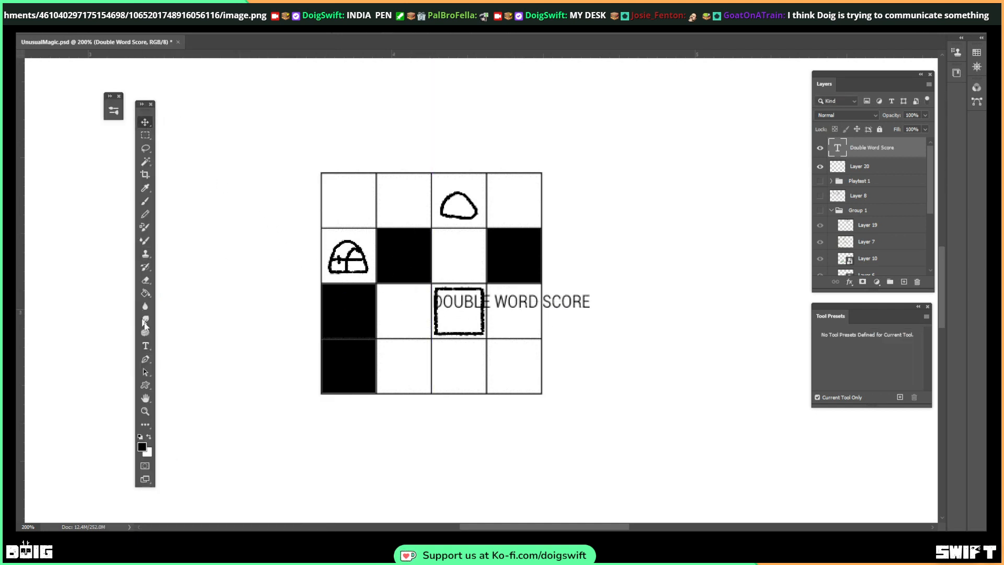
Try a larger font size for the Double Word Score label
{"action": "left_click", "coordinate": [146, 345]}
{"action": "left_click", "coordinate": [468, 290]}
{"action": "key", "text": "ctrl+a"}
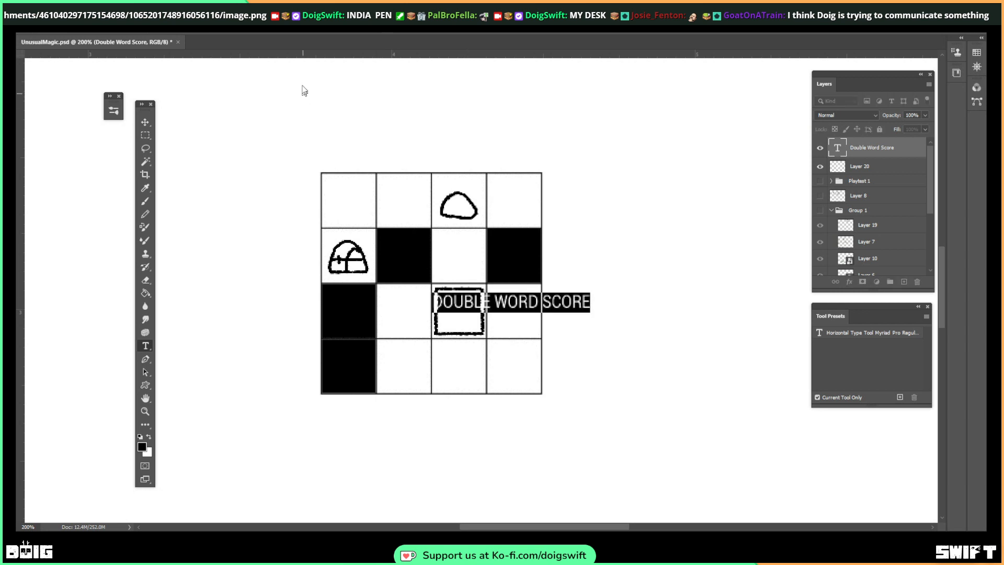
{"action": "left_click", "coordinate": [295, 36]}
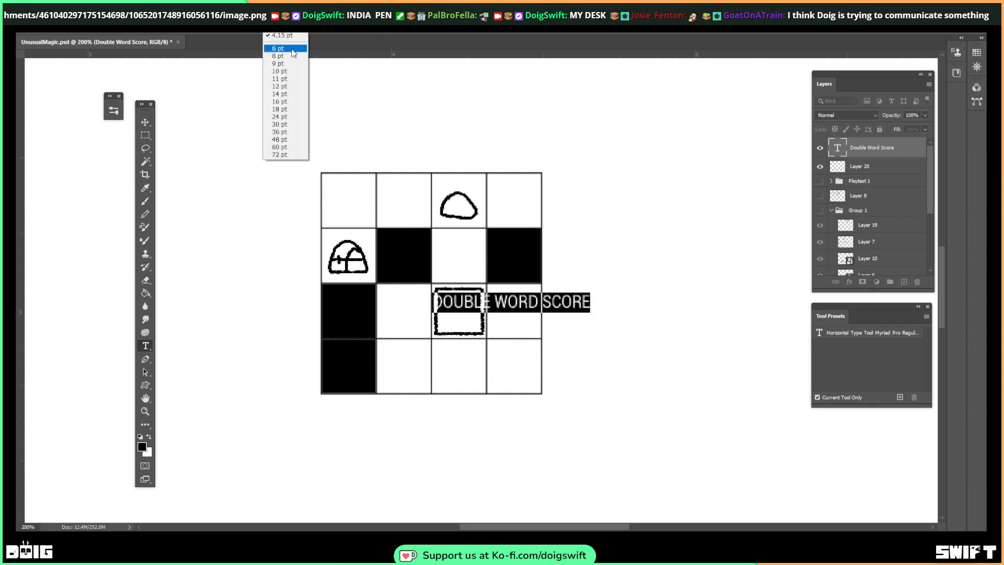
{"action": "left_click", "coordinate": [252, 32]}
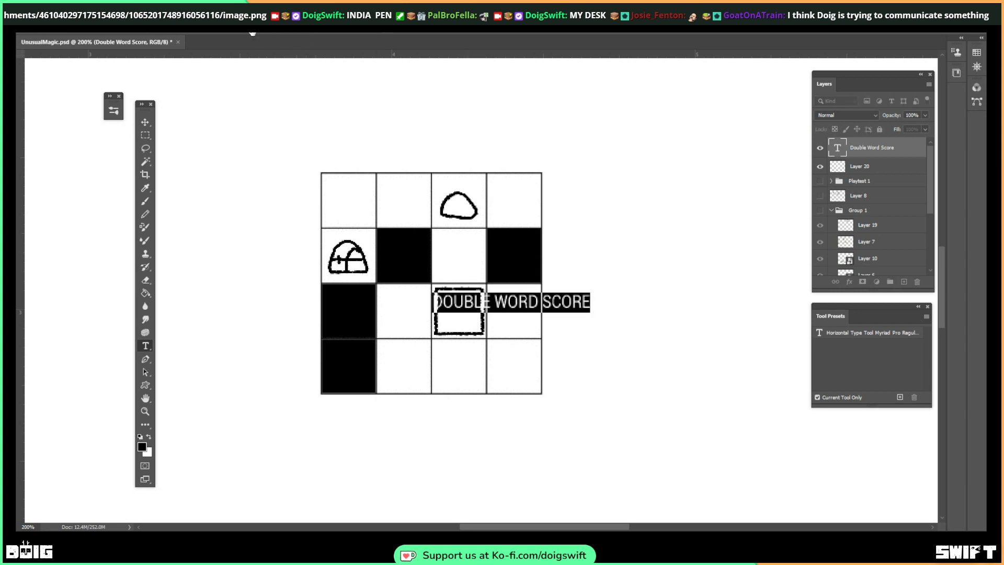
{"action": "left_click_drag", "start_coordinate": [255, 33], "coordinate": [255, 32]}
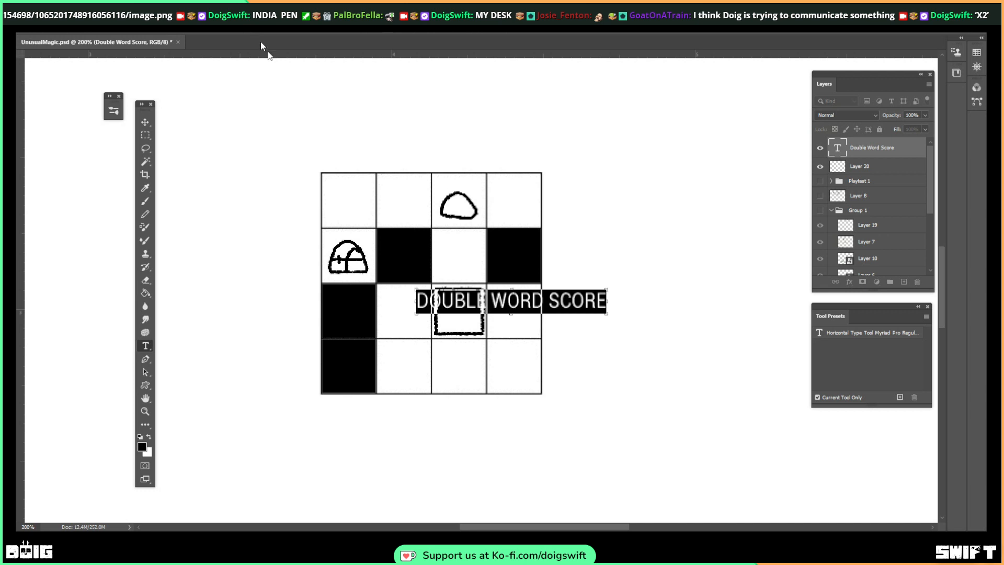
{"action": "left_click", "coordinate": [145, 122]}
{"action": "left_click_drag", "start_coordinate": [309, 177], "coordinate": [309, 178]}
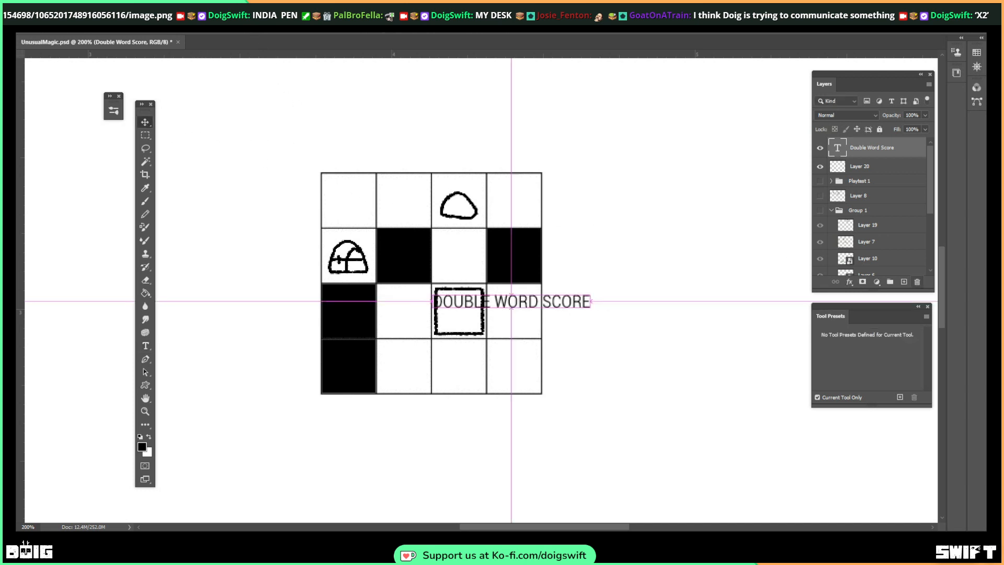
Scale the grid drawing on Layer 20 up to about 3.5 times its size with Free Transform
{"action": "left_click", "coordinate": [875, 167]}
{"action": "key", "text": "ctrl+t"}
{"action": "scroll", "coordinate": [514, 280], "scroll_direction": "down", "scroll_amount": 1}
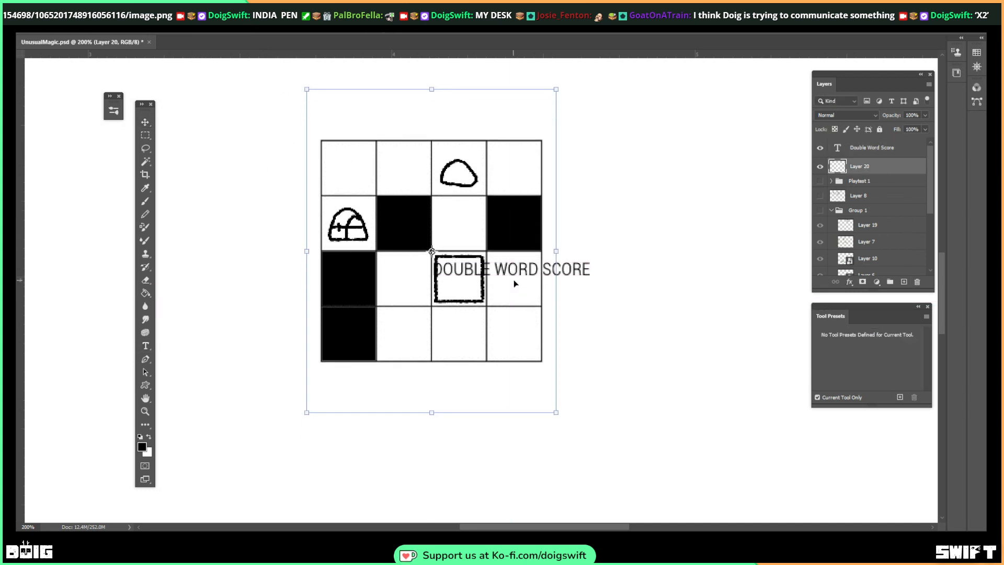
{"action": "scroll", "coordinate": [514, 283], "scroll_direction": "up", "scroll_amount": 1}
{"action": "left_click", "coordinate": [144, 411]}
{"action": "left_click", "coordinate": [256, 403], "text": "alt"}
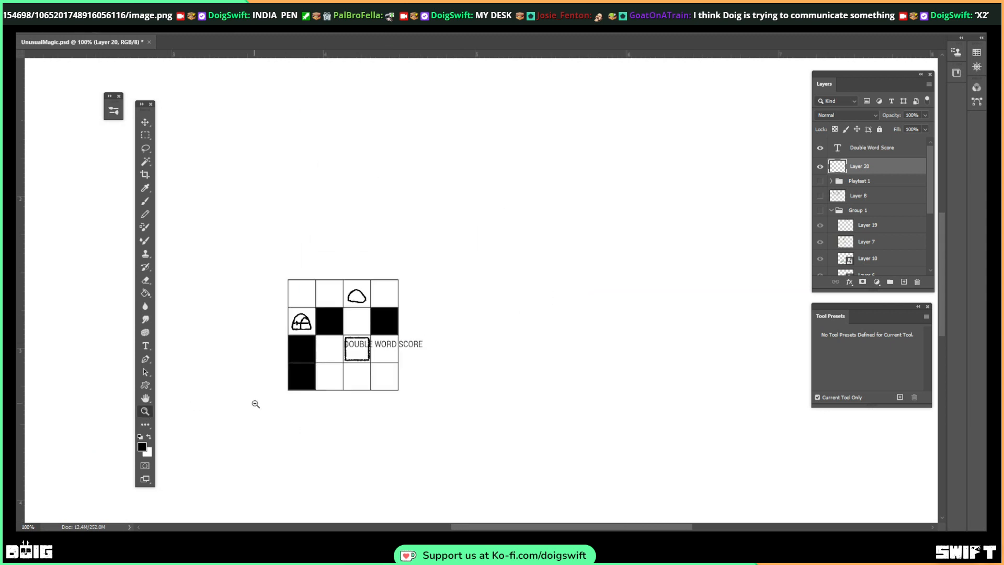
{"action": "left_click", "coordinate": [255, 404], "text": "alt"}
{"action": "left_click", "coordinate": [145, 123]}
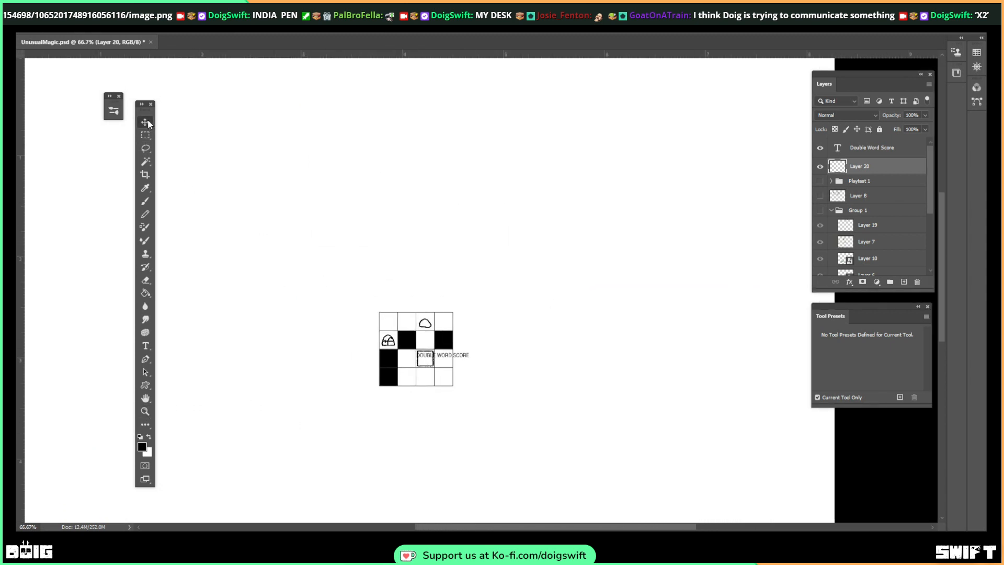
{"action": "key", "text": "ctrl+t"}
{"action": "left_click_drag", "start_coordinate": [459, 296], "coordinate": [582, 176]}
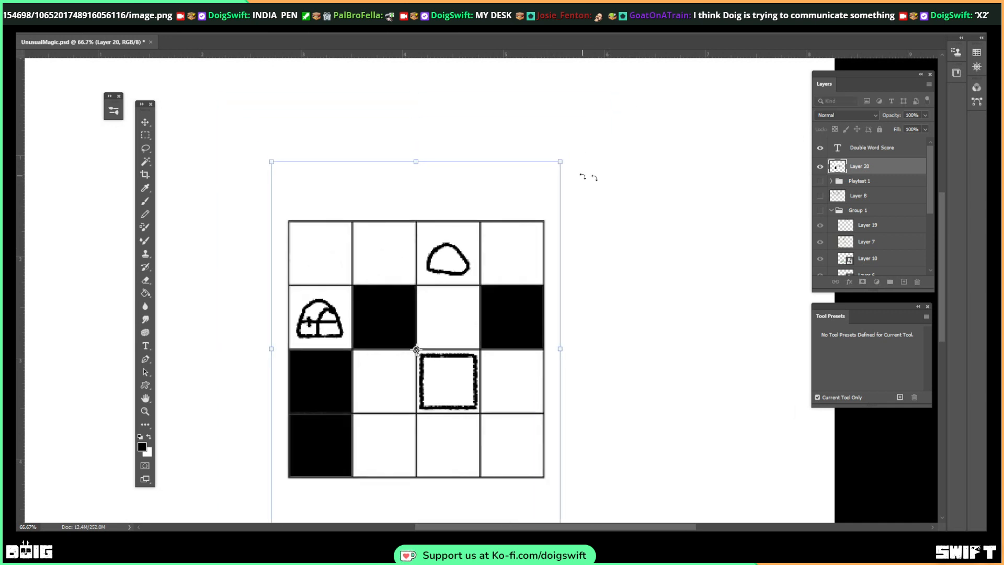
{"action": "key", "text": "Return"}
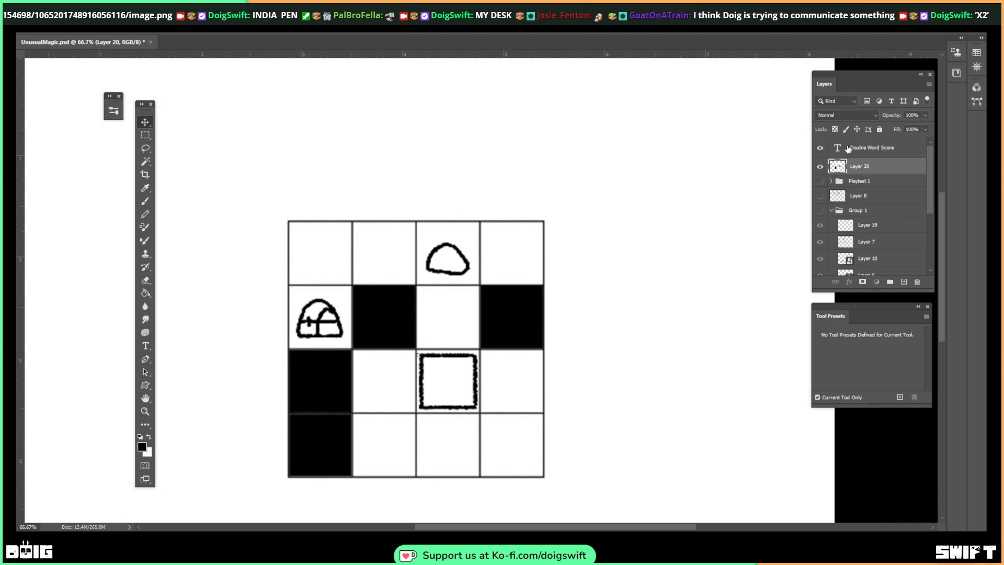
Move the Double Word Score label to the third row's outlined square and break it into three lines, one word each
{"action": "left_click", "coordinate": [848, 149]}
{"action": "mouse_move", "coordinate": [533, 224]}
{"action": "left_mouse_down"}
{"action": "mouse_move", "coordinate": [539, 243]}
{"action": "mouse_move", "coordinate": [556, 239]}
{"action": "mouse_move", "coordinate": [545, 238]}
{"action": "left_mouse_up"}
{"action": "left_click", "coordinate": [145, 346]}
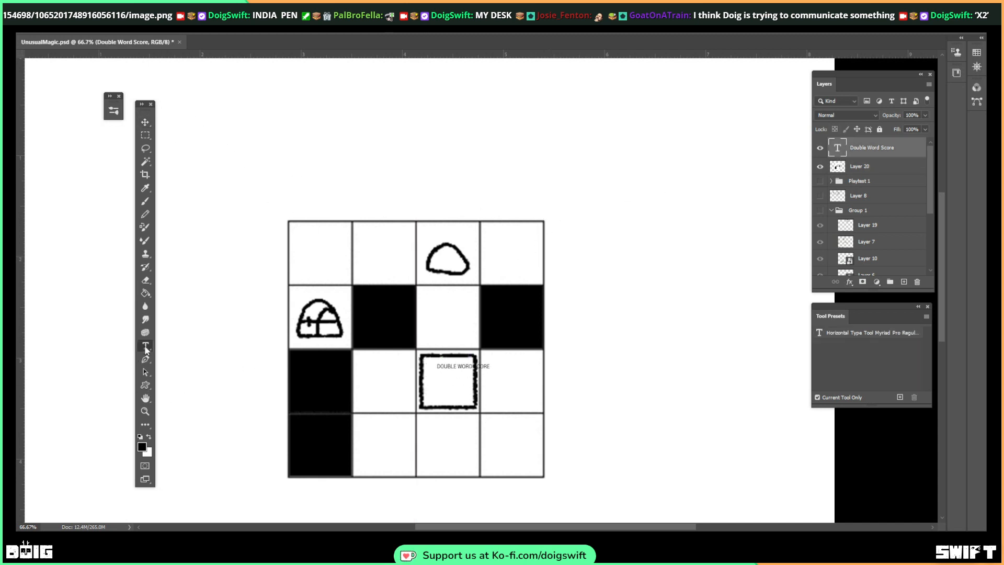
{"action": "left_click", "coordinate": [455, 366]}
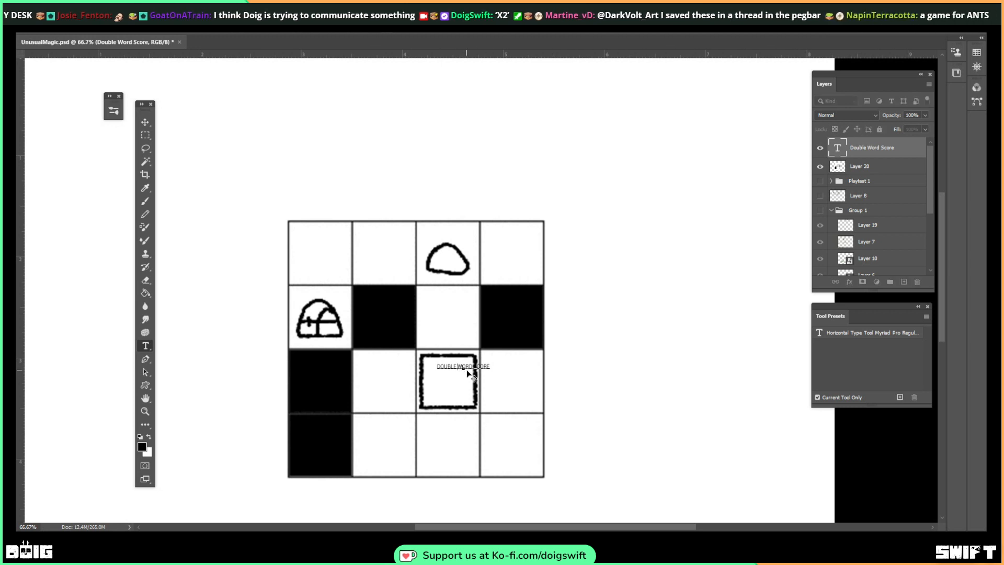
{"action": "key", "text": "Return"}
{"action": "left_click", "coordinate": [463, 373]}
{"action": "key", "text": "Return"}
Enlarge the three-line label to fill the outlined square and centre it inside the outline
{"action": "key", "text": "ctrl+a"}
{"action": "left_click", "coordinate": [258, 33]}
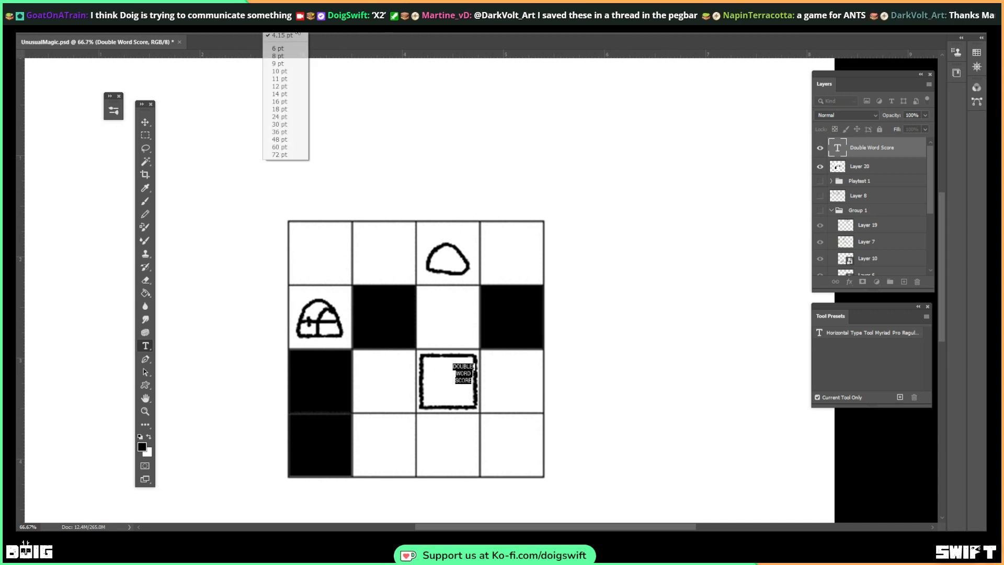
{"action": "left_click", "coordinate": [256, 34]}
{"action": "left_click_drag", "start_coordinate": [253, 33], "coordinate": [256, 33]}
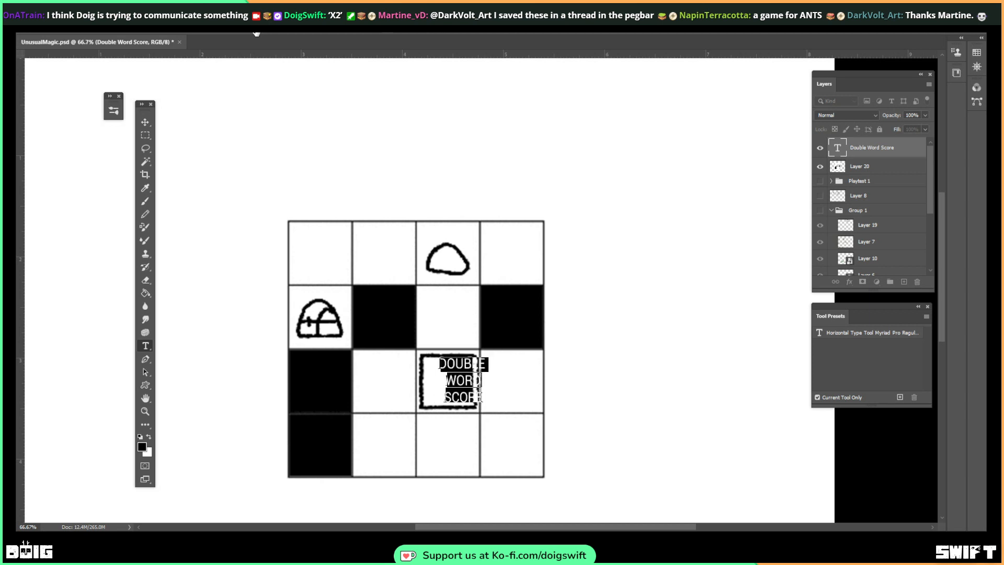
{"action": "left_click", "coordinate": [145, 122]}
{"action": "left_click_drag", "start_coordinate": [685, 346], "coordinate": [668, 347]}
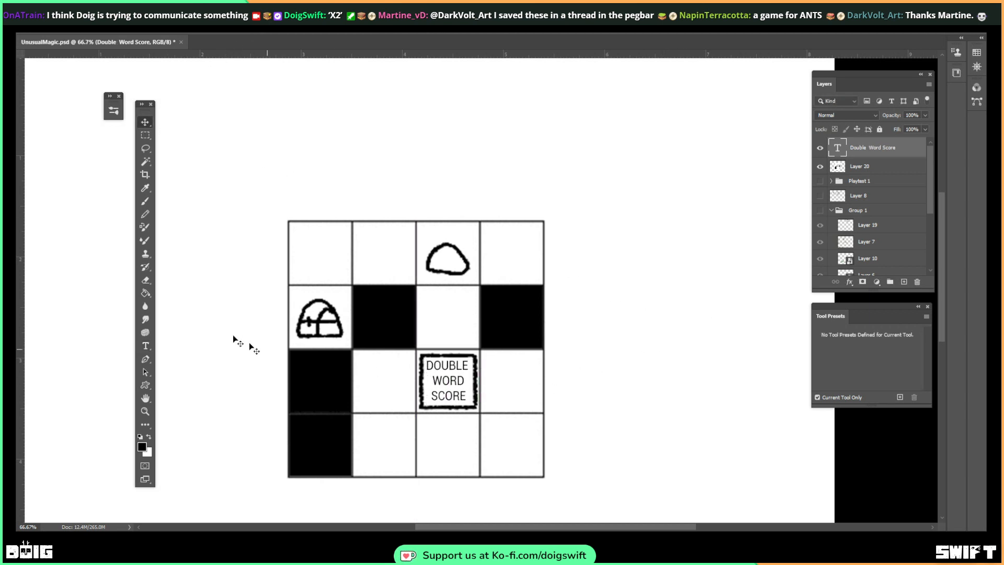
Create a new layer above Layer 20 and select the chest, mound and Double Word Score squares together
{"action": "left_click", "coordinate": [145, 135]}
{"action": "left_click", "coordinate": [869, 174]}
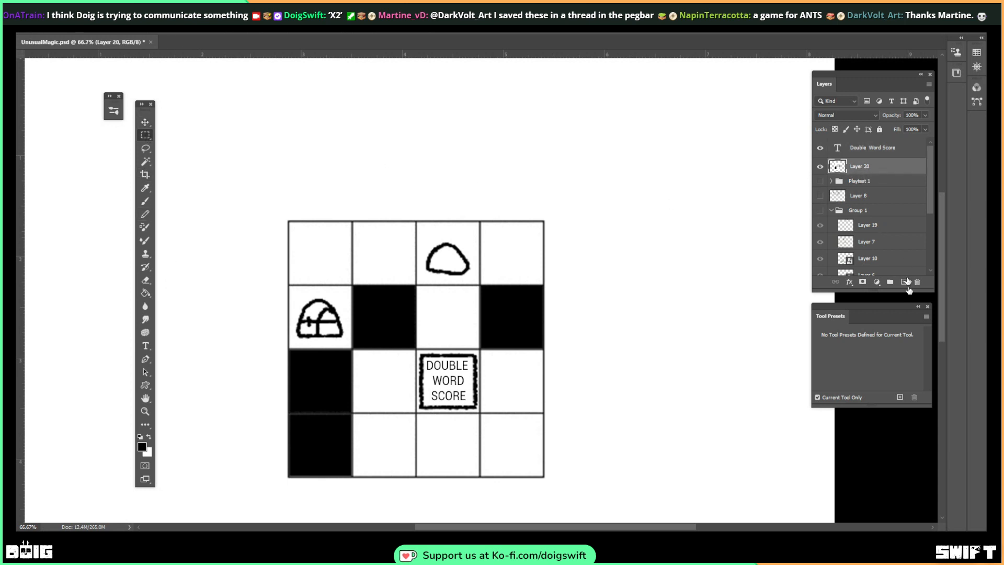
{"action": "left_click", "coordinate": [891, 283]}
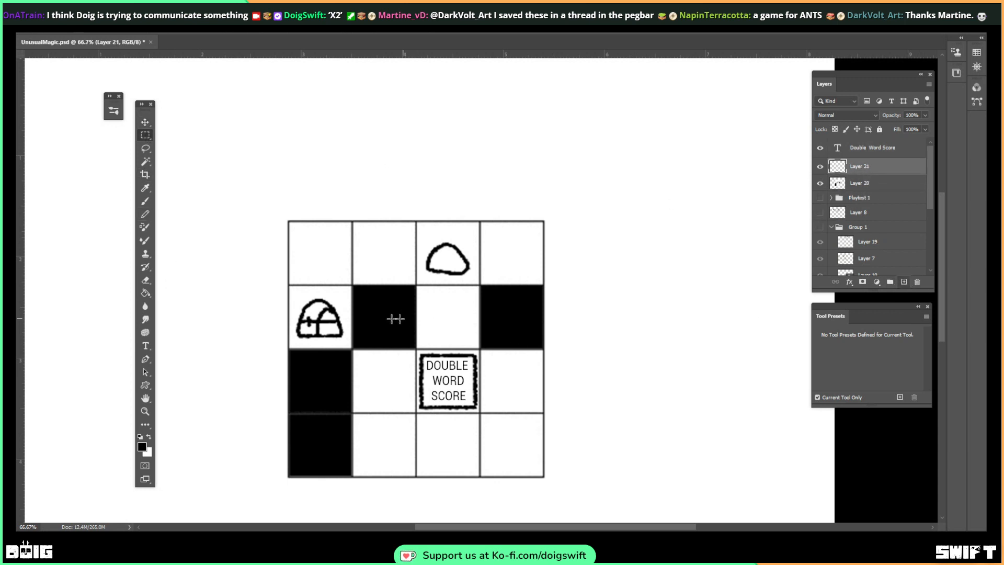
{"action": "left_click_drag", "start_coordinate": [288, 285], "coordinate": [352, 348]}
{"action": "left_click_drag", "start_coordinate": [415, 221], "coordinate": [480, 286]}
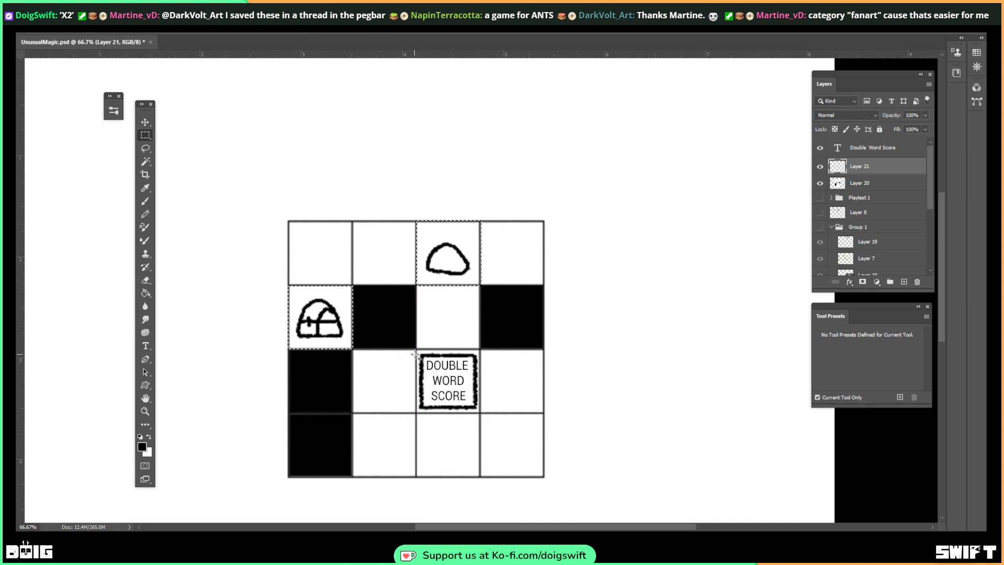
{"action": "left_click_drag", "start_coordinate": [416, 348], "coordinate": [481, 413]}
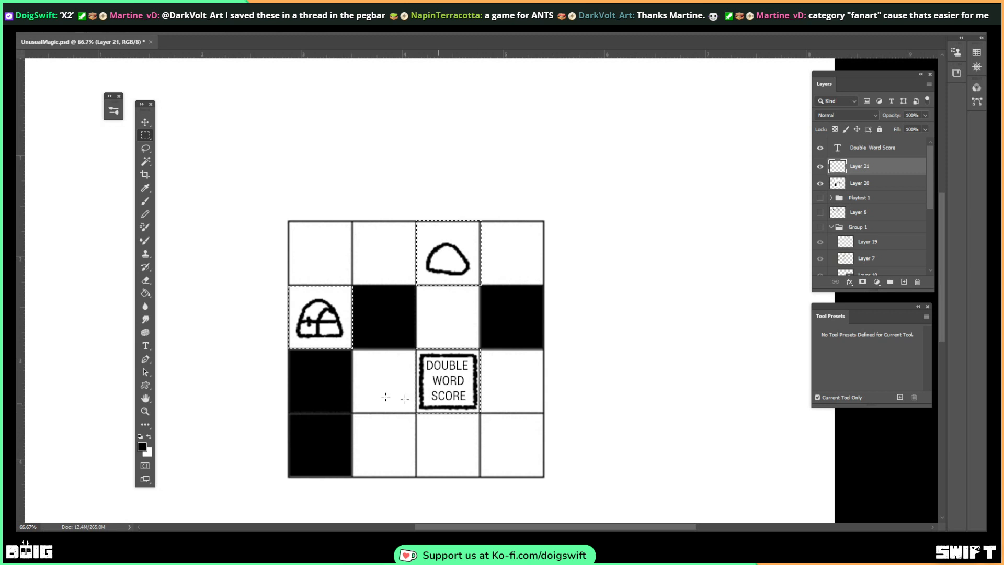
Fill the three selected squares with pale yellow (R 249, G 223, B 152) on the new layer
{"action": "left_click", "coordinate": [142, 447]}
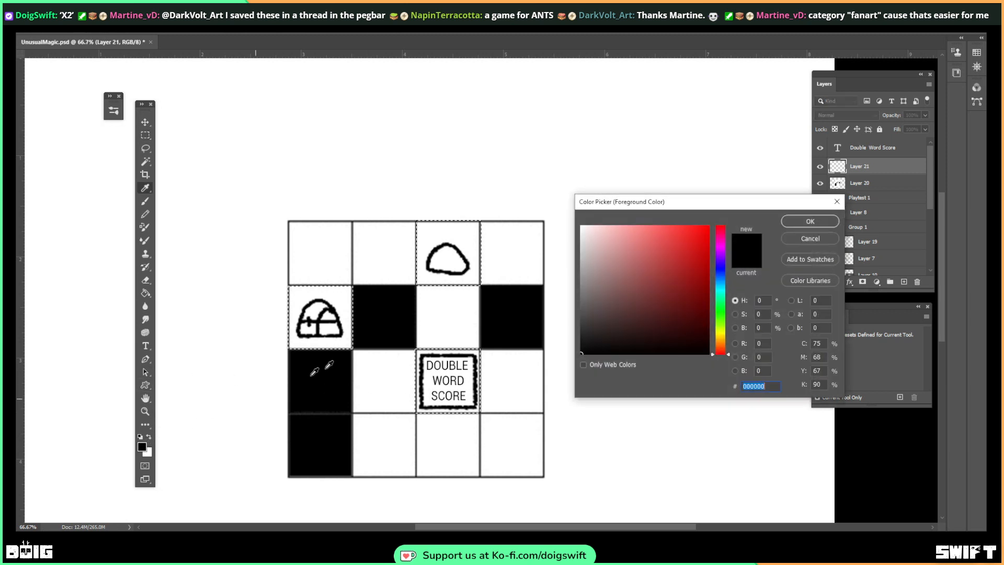
{"action": "left_click", "coordinate": [721, 338]}
{"action": "left_click_drag", "start_coordinate": [678, 274], "coordinate": [630, 229]}
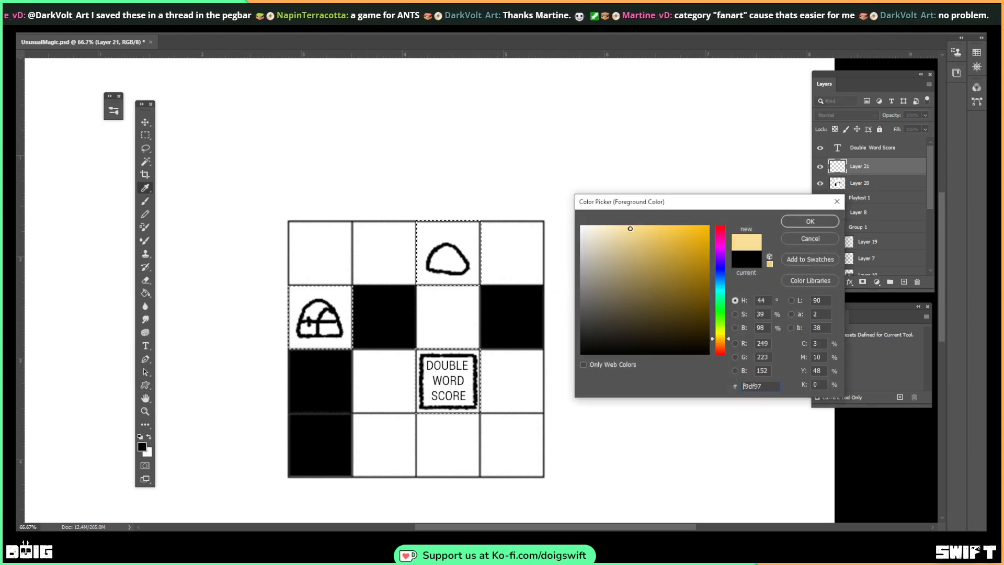
{"action": "left_click", "coordinate": [810, 221]}
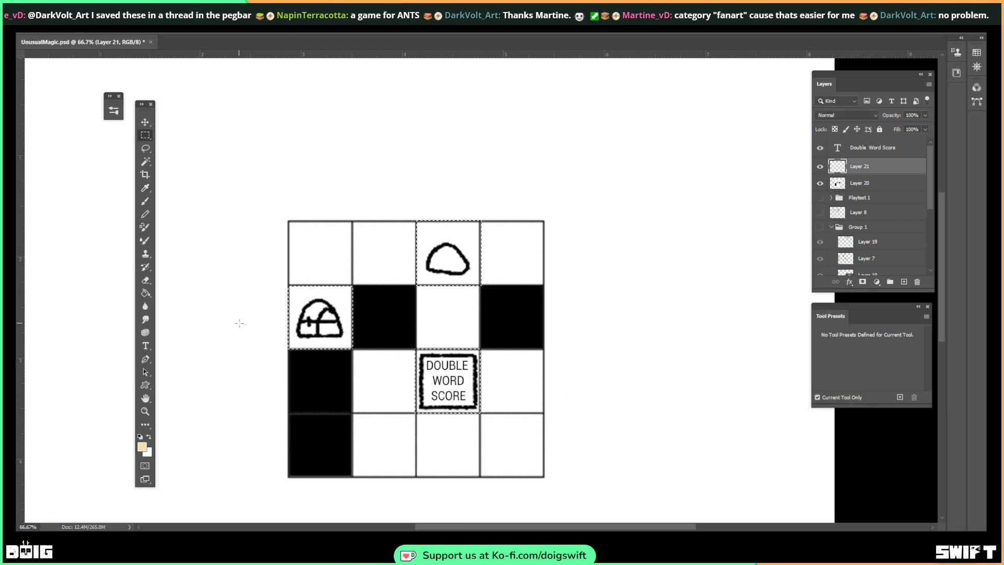
{"action": "left_click", "coordinate": [146, 293]}
{"action": "left_click", "coordinate": [442, 385]}
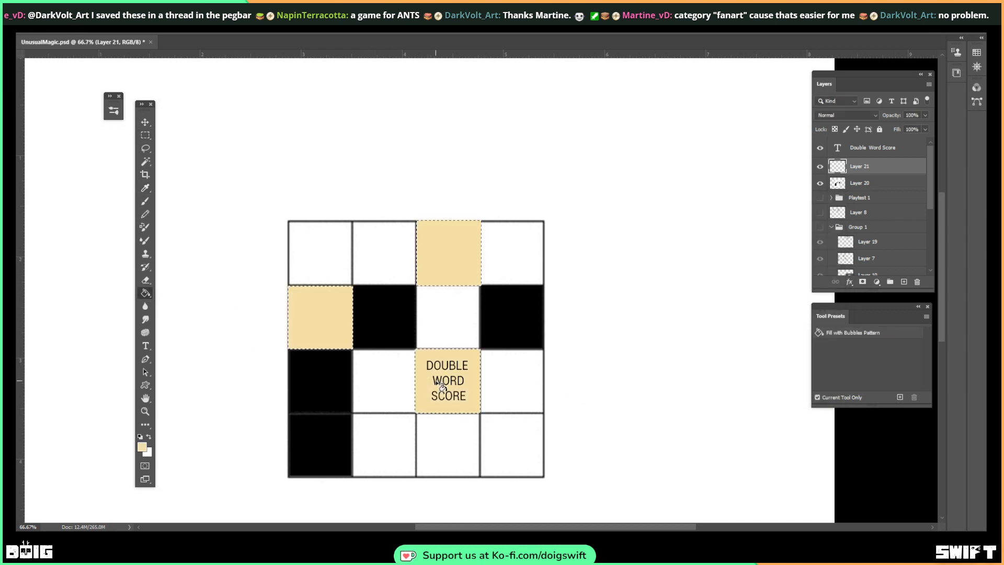
Set Layer 21's blending mode to Multiply and change the foreground colour to pink (f4a5ca)
{"action": "left_click", "coordinate": [847, 115]}
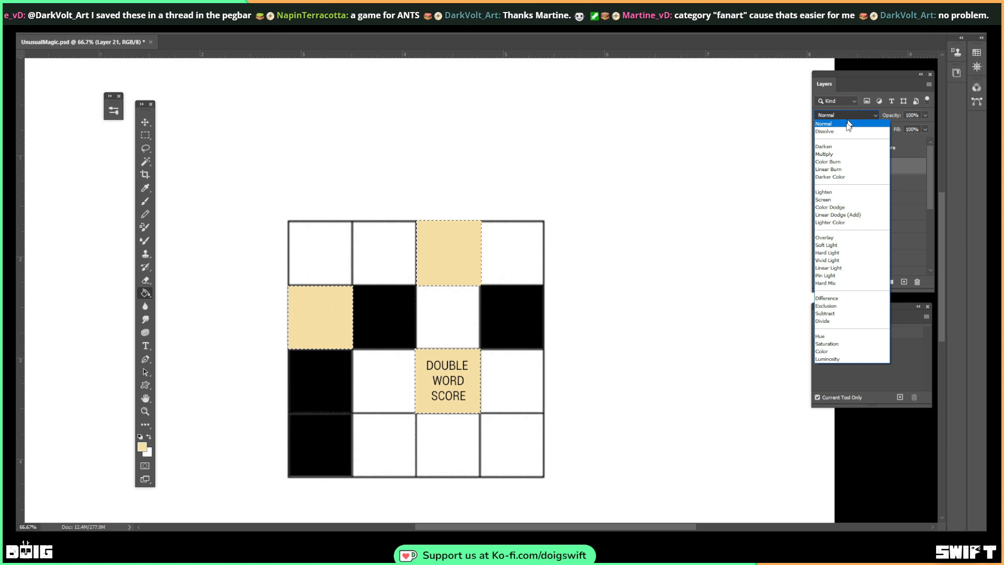
{"action": "left_click", "coordinate": [835, 155]}
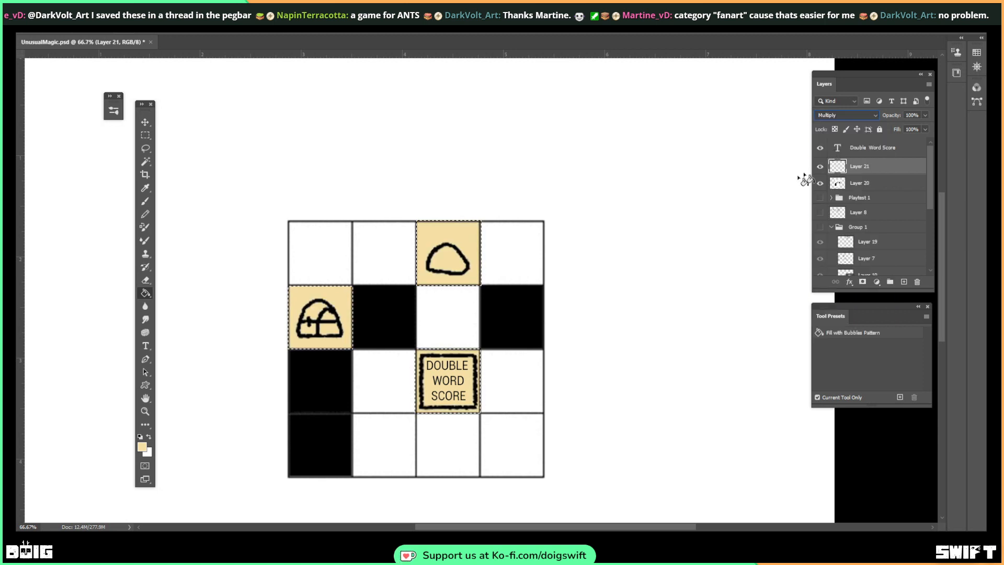
{"action": "left_click", "coordinate": [143, 447]}
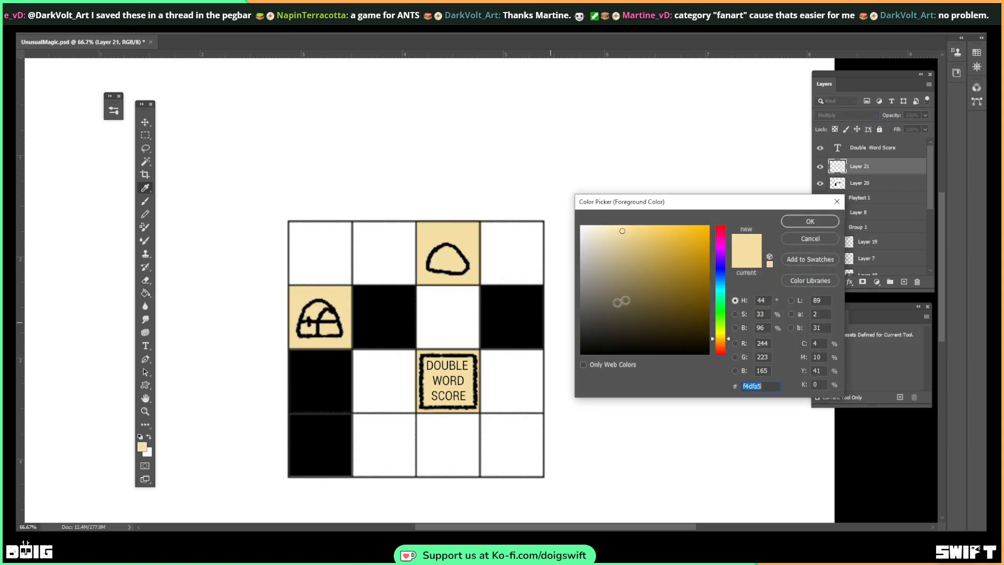
{"action": "left_click", "coordinate": [720, 233]}
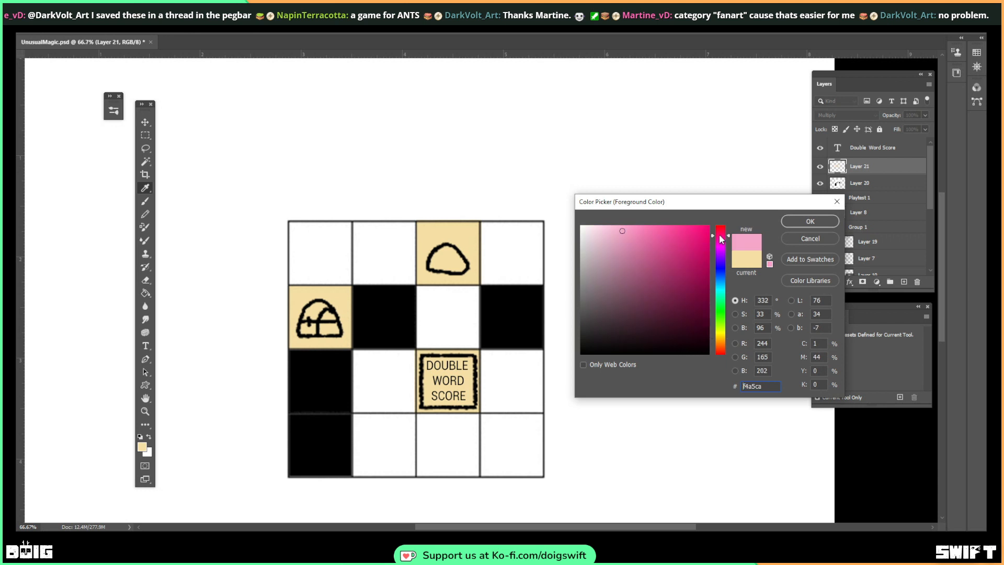
{"action": "left_click", "coordinate": [805, 221]}
Try filling the top row's mound square with the pink several times, and undo the fills
{"action": "key", "text": "g"}
{"action": "left_click", "coordinate": [452, 249]}
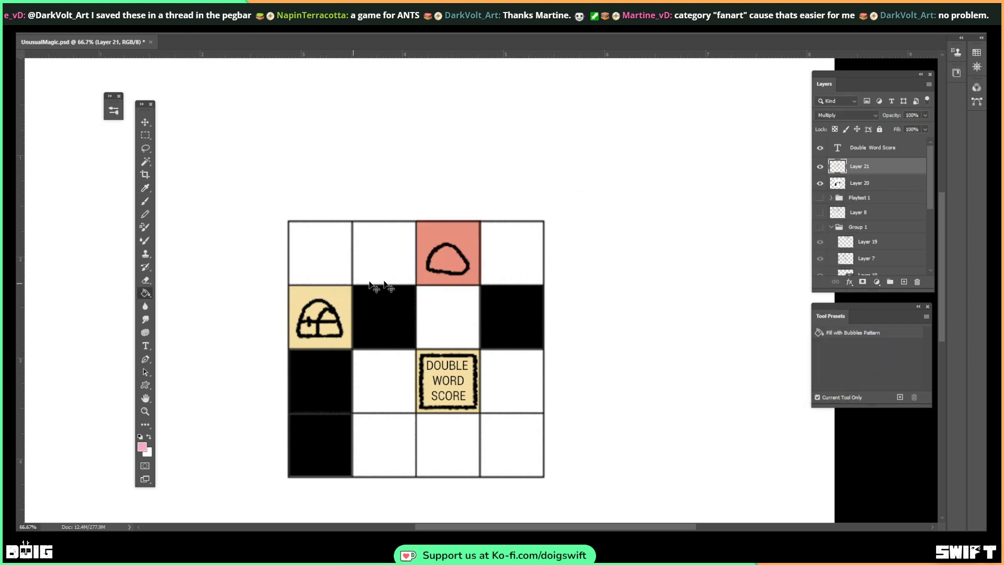
{"action": "key", "text": "ctrl+z"}
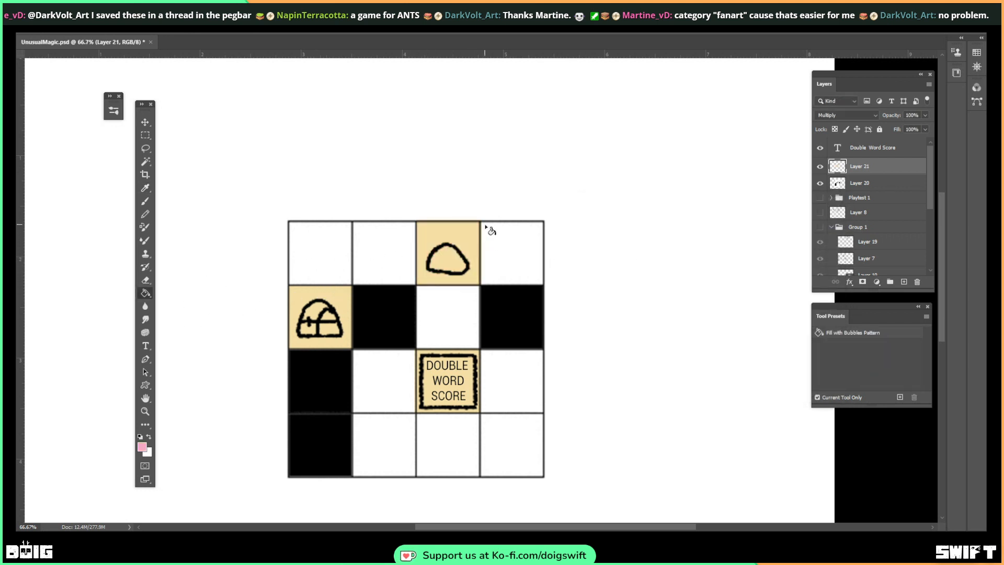
{"action": "left_click", "coordinate": [485, 227]}
{"action": "key", "text": "ctrl+z"}
{"action": "left_click", "coordinate": [454, 244]}
{"action": "left_click", "coordinate": [455, 244]}
{"action": "left_click", "coordinate": [455, 244]}
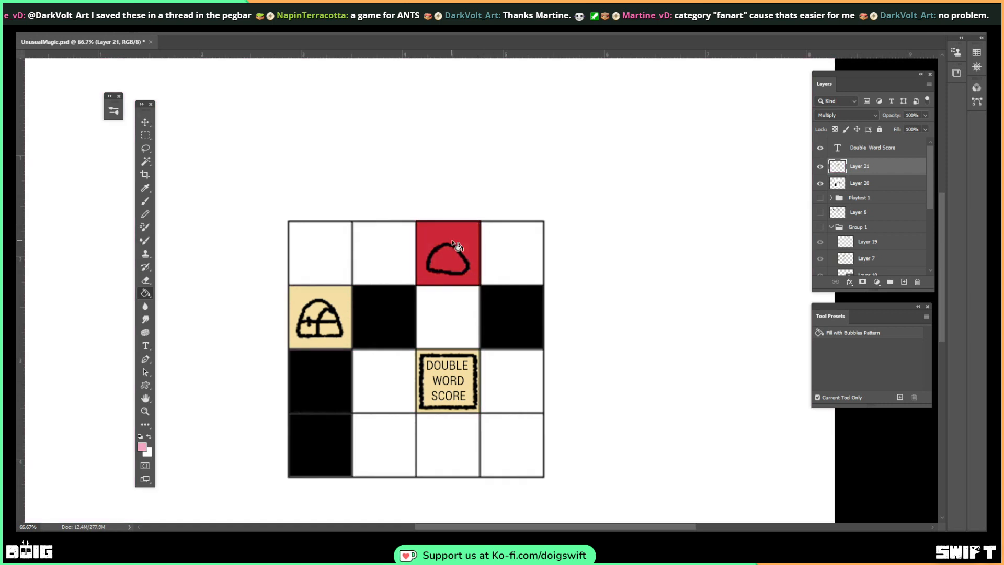
{"action": "left_click", "coordinate": [454, 245]}
{"action": "left_click", "coordinate": [455, 244]}
{"action": "key", "text": "ctrl+z"}
{"action": "key", "text": "ctrl+z"}
{"action": "key", "text": "ctrl+z"}
{"action": "key", "text": "ctrl+z"}
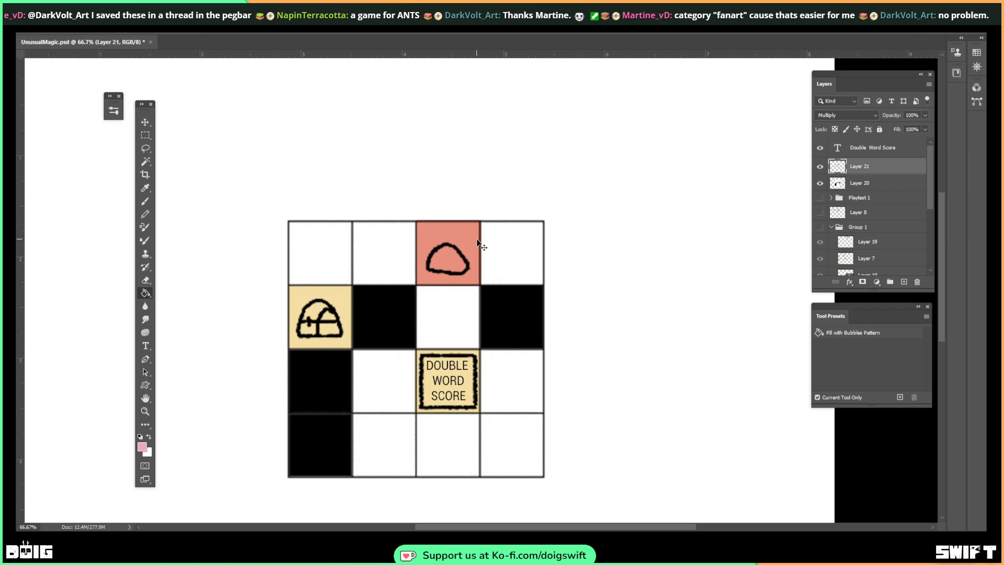
{"action": "key", "text": "ctrl+z"}
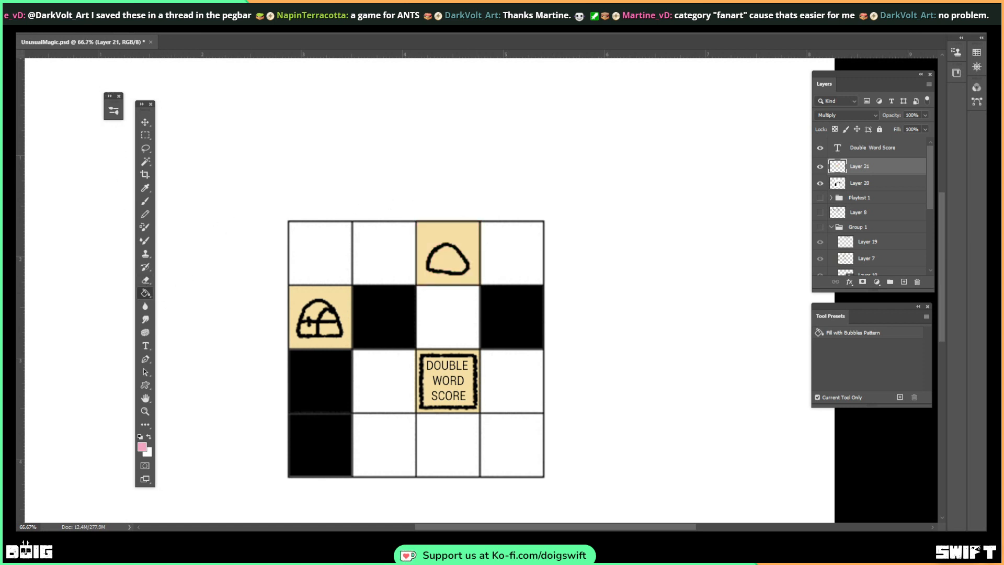
Change the Paint Bucket's own blending mode and fill the top row's mound square with the pink
{"action": "left_click", "coordinate": [157, 27]}
{"action": "left_click", "coordinate": [172, 41]}
{"action": "left_click", "coordinate": [465, 237]}
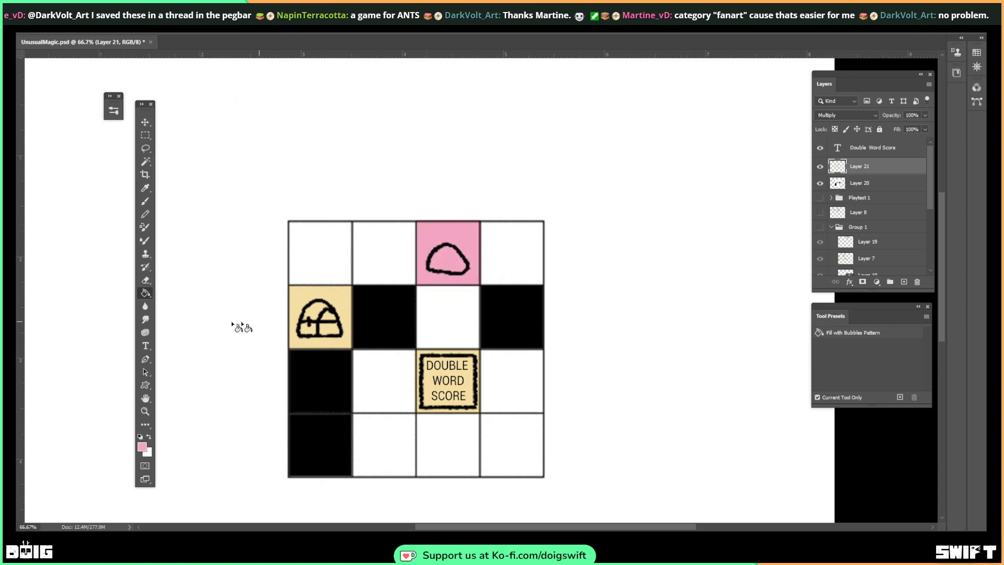
Change the foreground colour to light blue (a5c6f4) and fill the second row's chest square with it
{"action": "left_click", "coordinate": [142, 447]}
{"action": "left_click", "coordinate": [717, 286]}
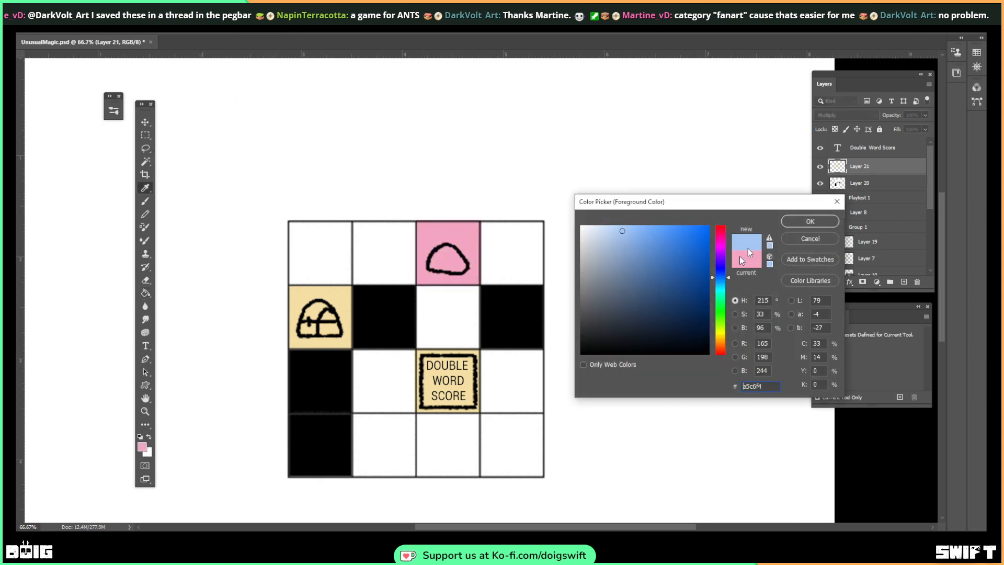
{"action": "left_click", "coordinate": [810, 221]}
{"action": "key", "text": "g"}
{"action": "left_click", "coordinate": [330, 314]}
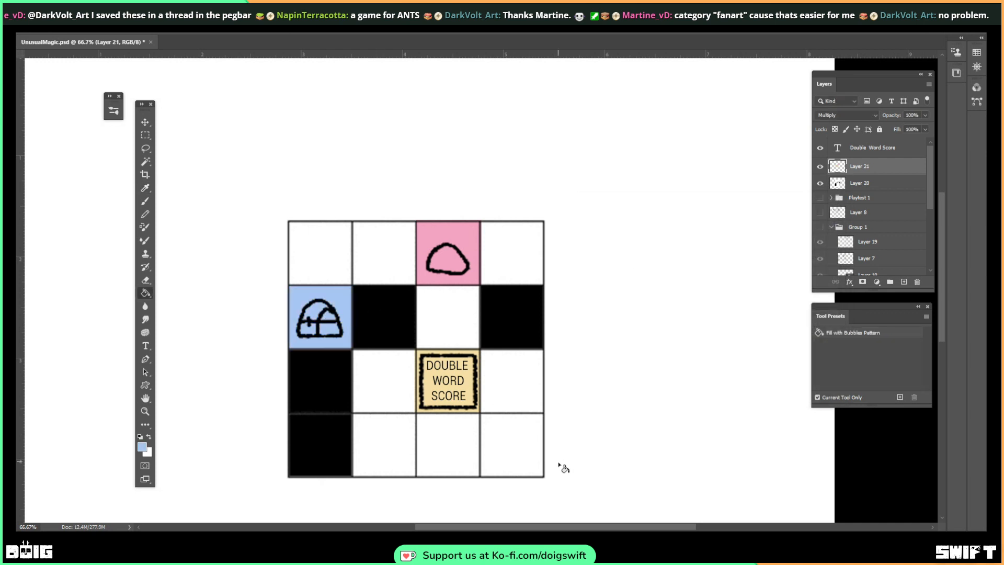
Capture a screenshot of the whole coloured 4x4 grid with a narrow white margin around it
{"action": "left_click", "coordinate": [145, 122]}
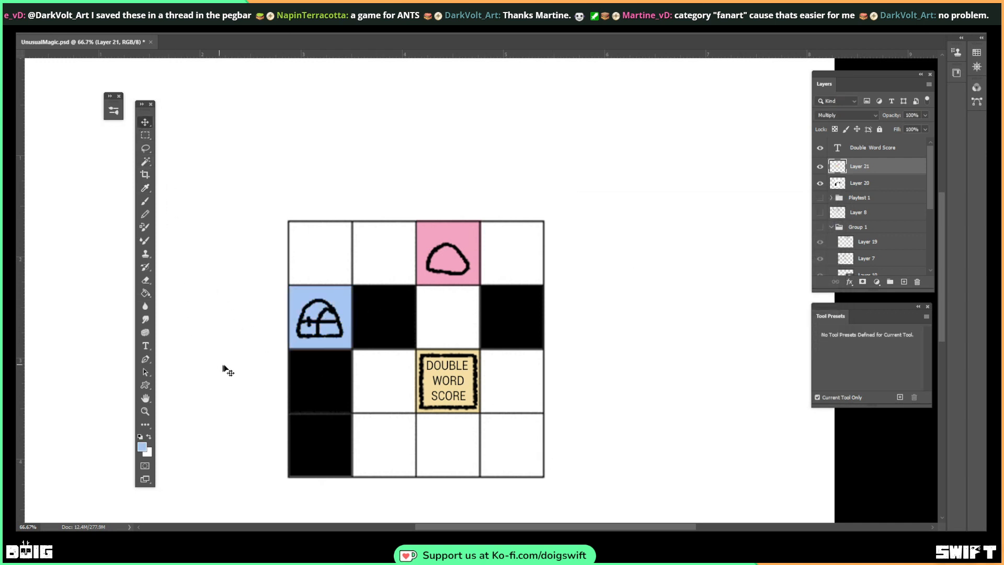
{"action": "key", "text": "shift+super+s"}
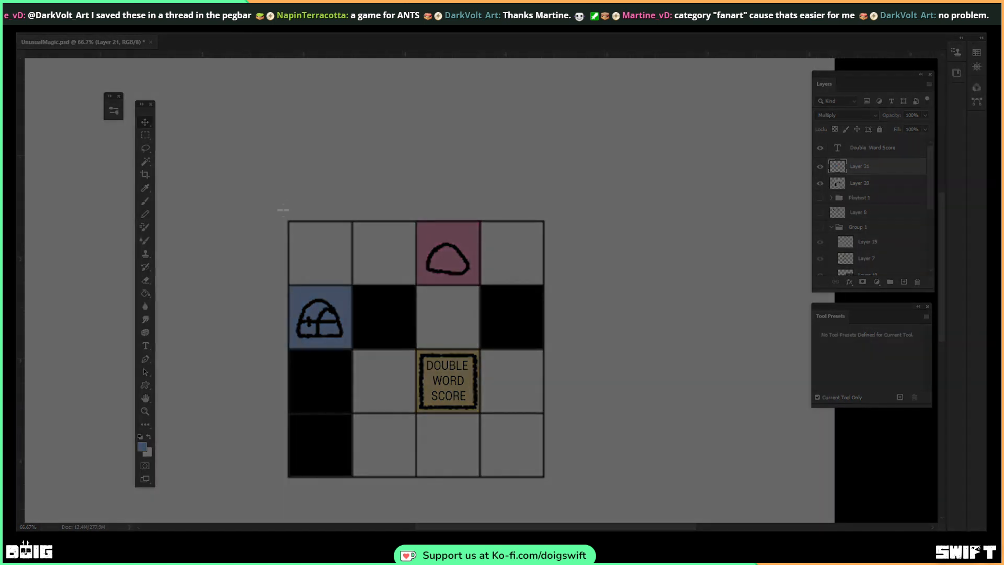
{"action": "left_click_drag", "start_coordinate": [282, 212], "coordinate": [550, 485]}
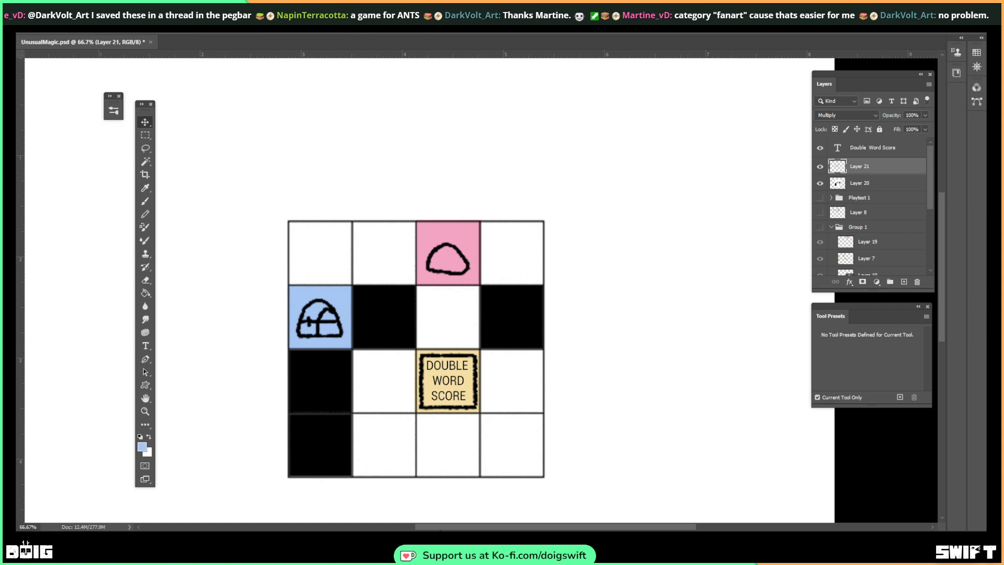
Switch to the Spell That GDD document in Google Docs and go to the start of the table under Examples
{"action": "mouse_move", "coordinate": [448, 538]}
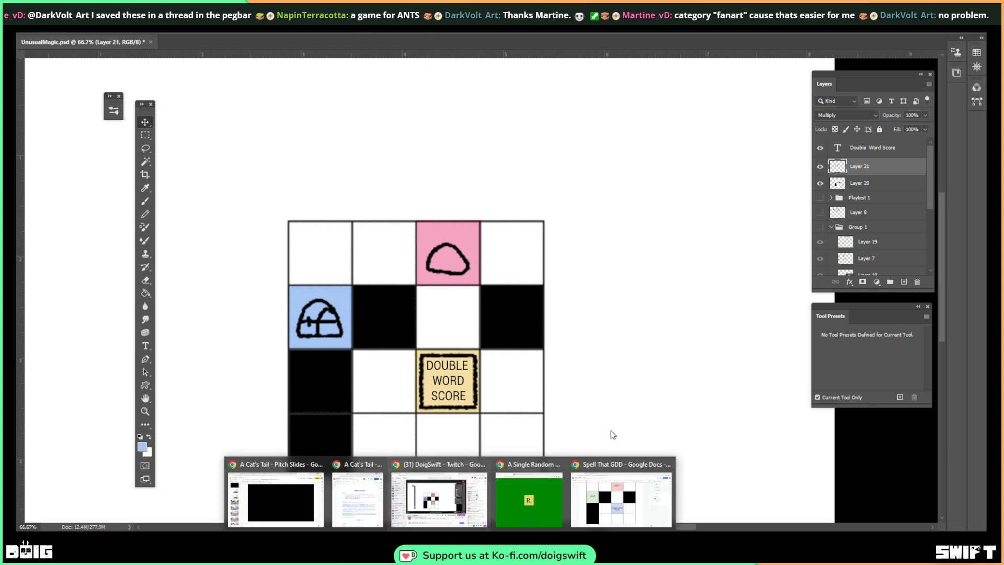
{"action": "left_click", "coordinate": [617, 494]}
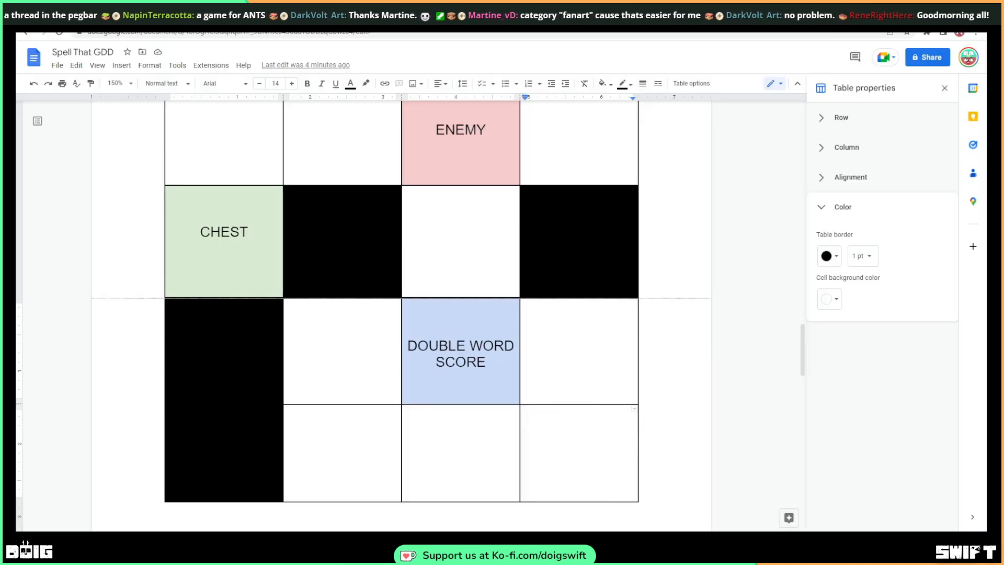
{"action": "scroll", "coordinate": [526, 415], "scroll_direction": "up", "scroll_amount": 2}
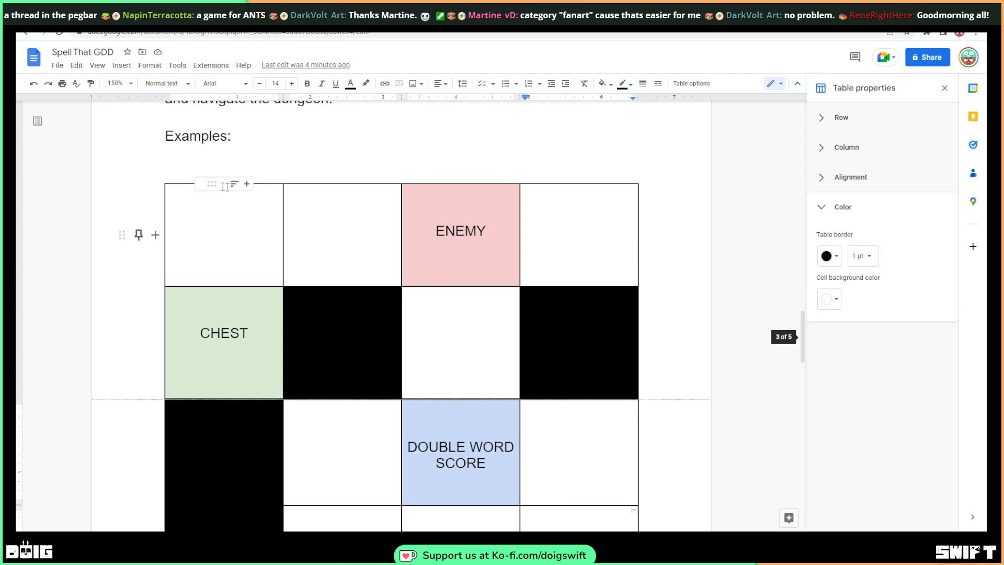
Paste the copied map tile image on the empty line above the example table and shrink it to about half its size
{"action": "left_click", "coordinate": [159, 176]}
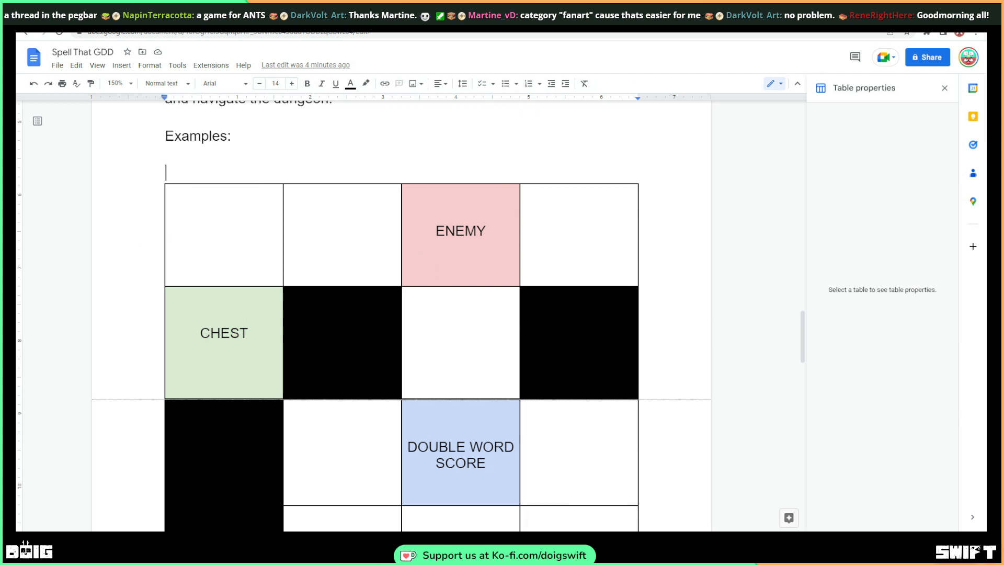
{"action": "key", "text": "ctrl+v"}
{"action": "left_click", "coordinate": [274, 213]}
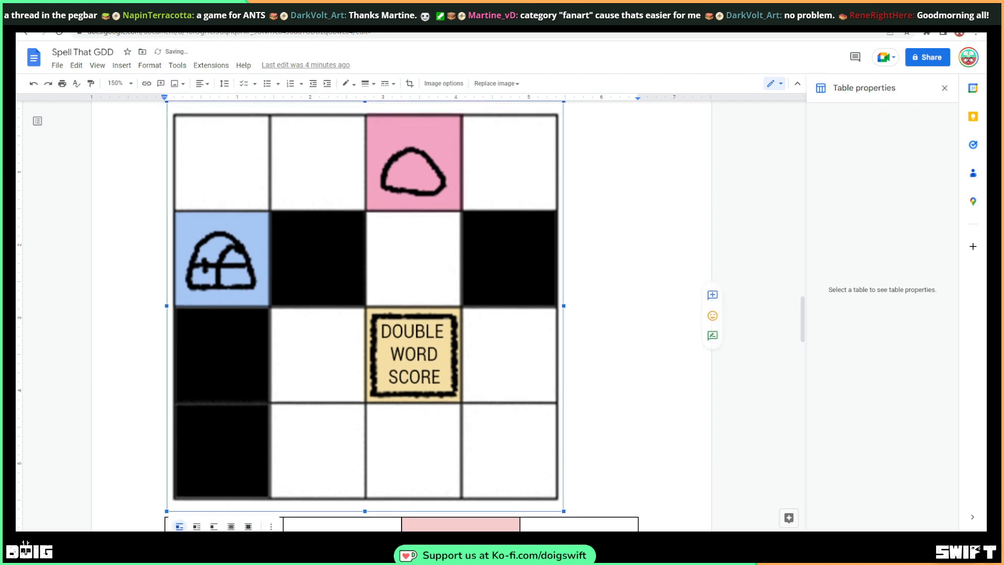
{"action": "left_click_drag", "start_coordinate": [564, 511], "coordinate": [367, 312]}
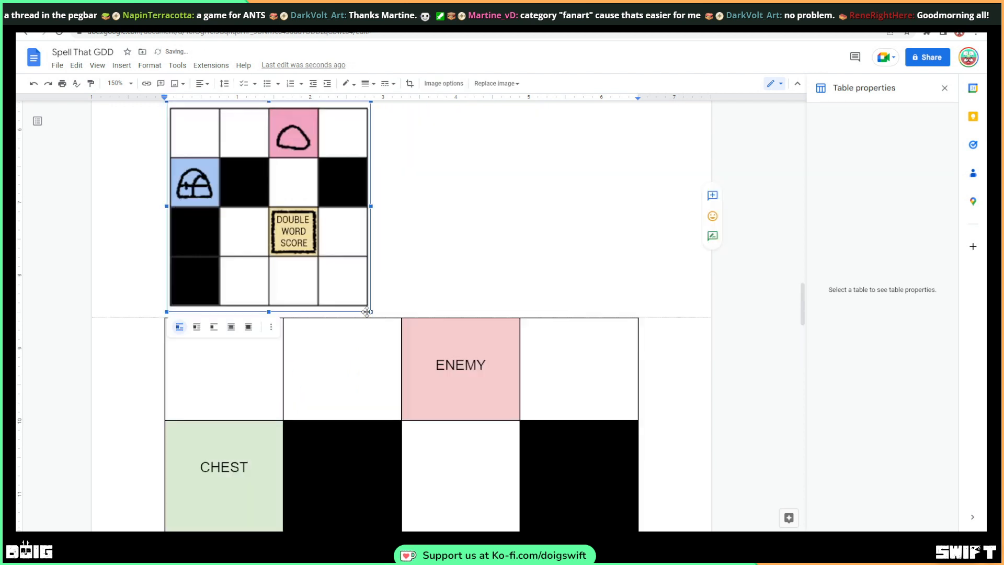
Shrink the pasted map tile image further to about 1.7 inches wide and centre it on the page
{"action": "scroll", "coordinate": [367, 312], "scroll_direction": "up", "scroll_amount": 3}
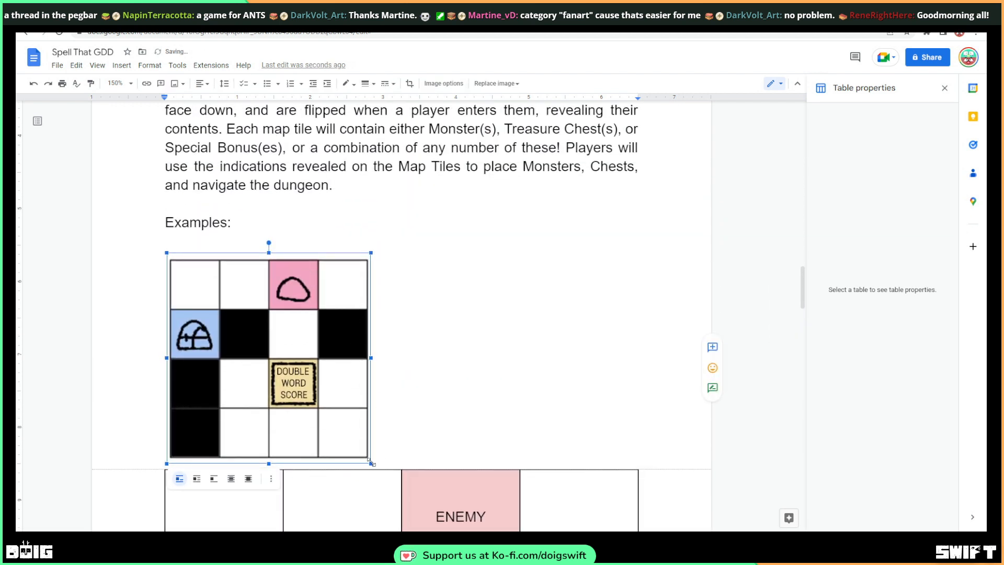
{"action": "left_click_drag", "start_coordinate": [371, 462], "coordinate": [289, 380]}
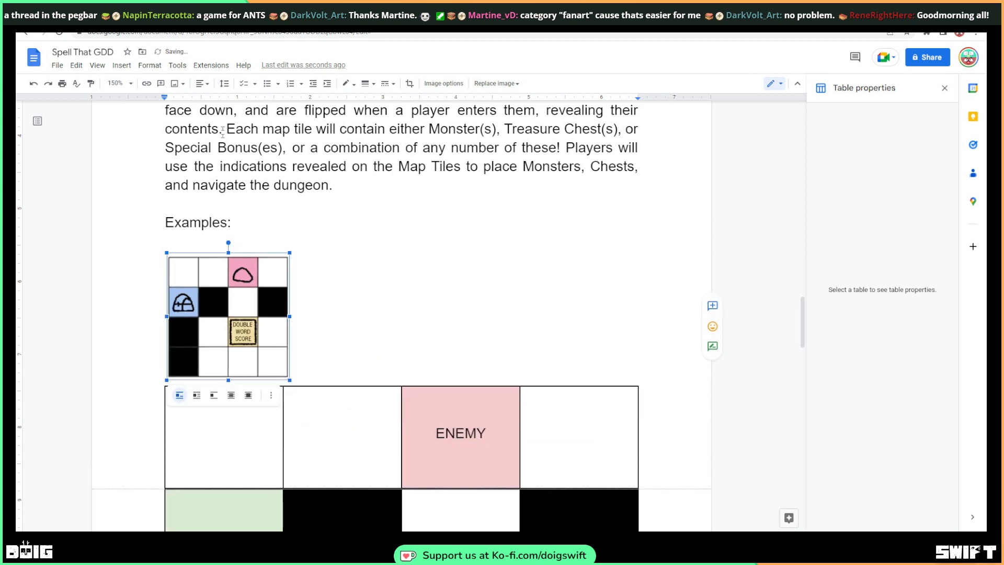
{"action": "key", "text": "ctrl+e"}
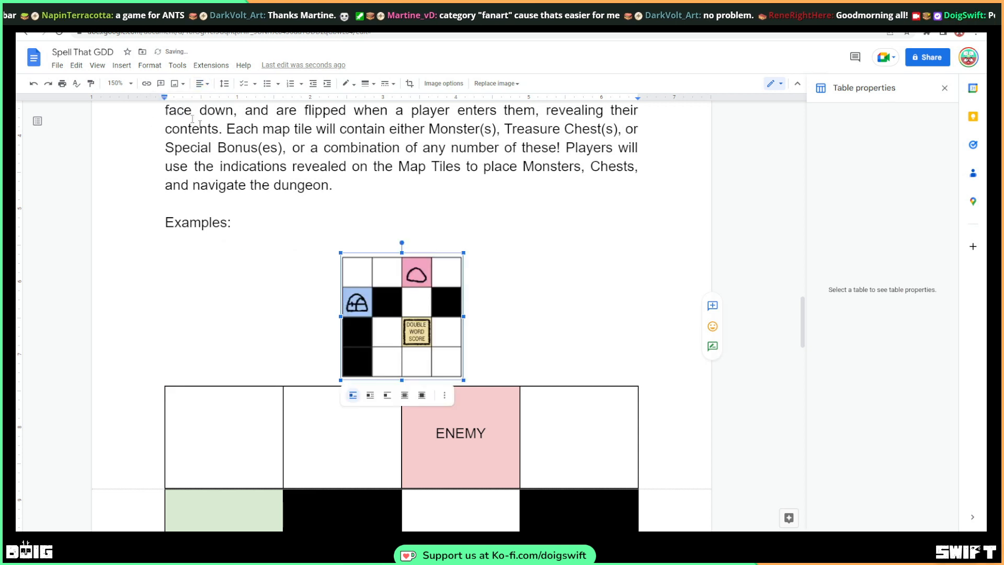
{"action": "left_click", "coordinate": [491, 349]}
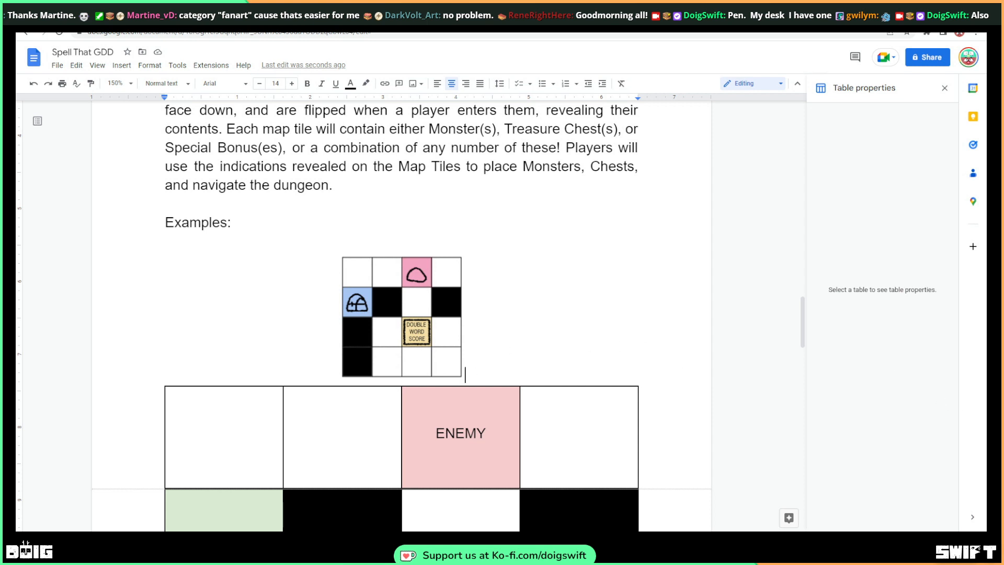
Delete the old coloured example table between the map tile image and the Monsters heading
{"action": "scroll", "coordinate": [488, 365], "scroll_direction": "down", "scroll_amount": 8}
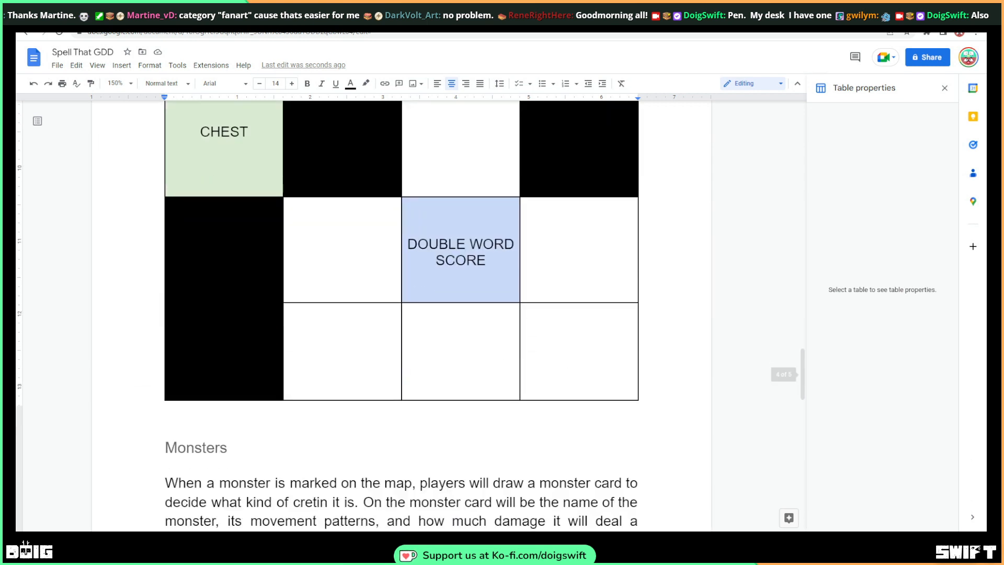
{"action": "left_click", "coordinate": [651, 400]}
{"action": "left_click_drag", "start_coordinate": [650, 411], "coordinate": [588, 321]}
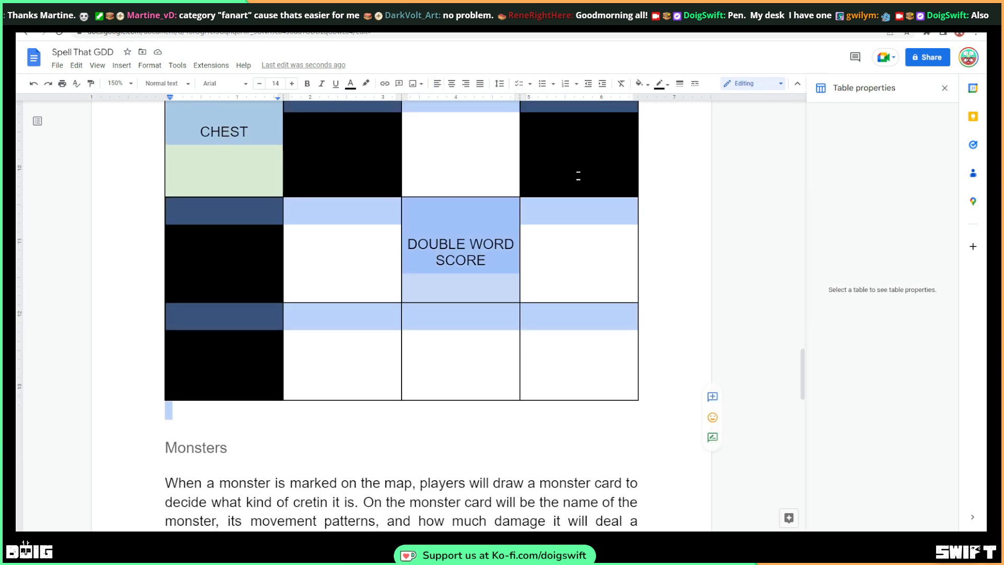
{"action": "scroll", "coordinate": [578, 181], "scroll_direction": "up", "scroll_amount": 4}
{"action": "key", "text": "BackSpace"}
{"action": "scroll", "coordinate": [580, 204], "scroll_direction": "up", "scroll_amount": 4}
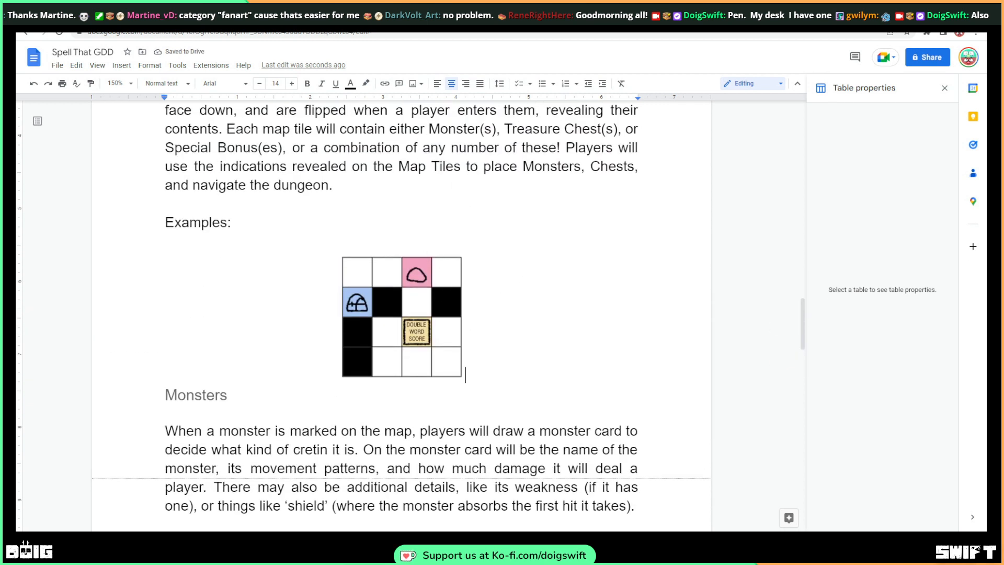
Change the label "Examples:" above the map tile image to "Example:"
{"action": "scroll", "coordinate": [482, 231], "scroll_direction": "up", "scroll_amount": 1}
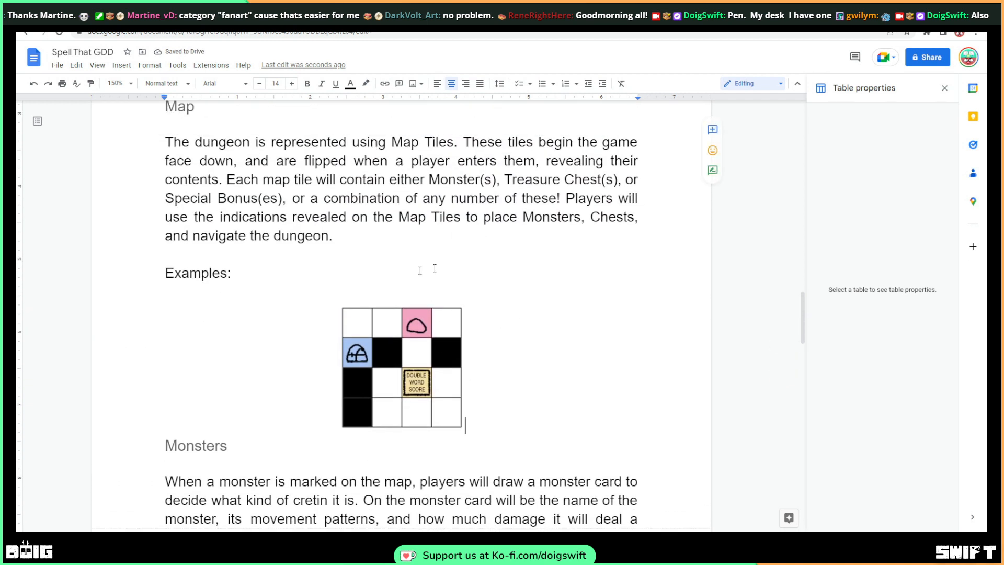
{"action": "left_click", "coordinate": [328, 275]}
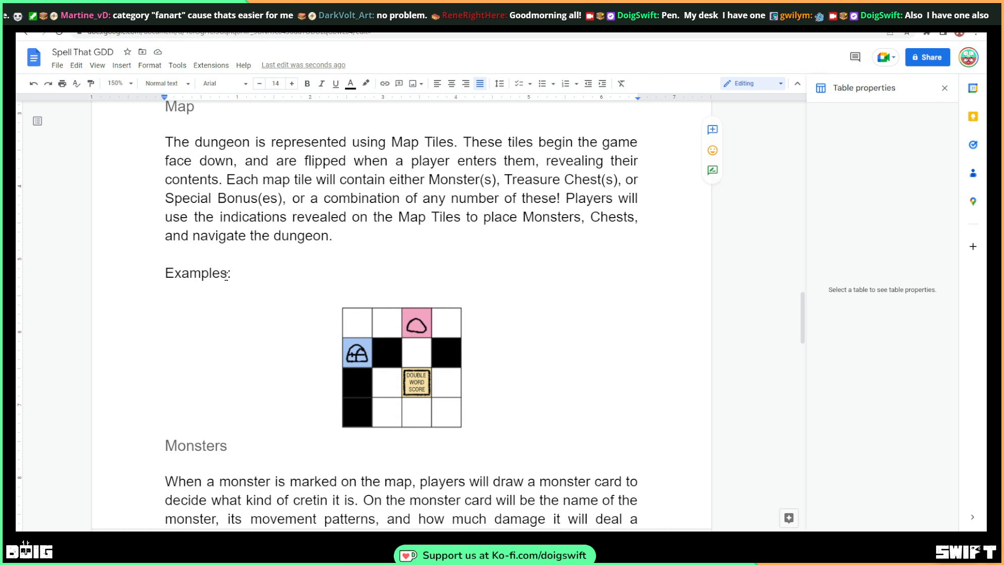
{"action": "key", "text": "BackSpace"}
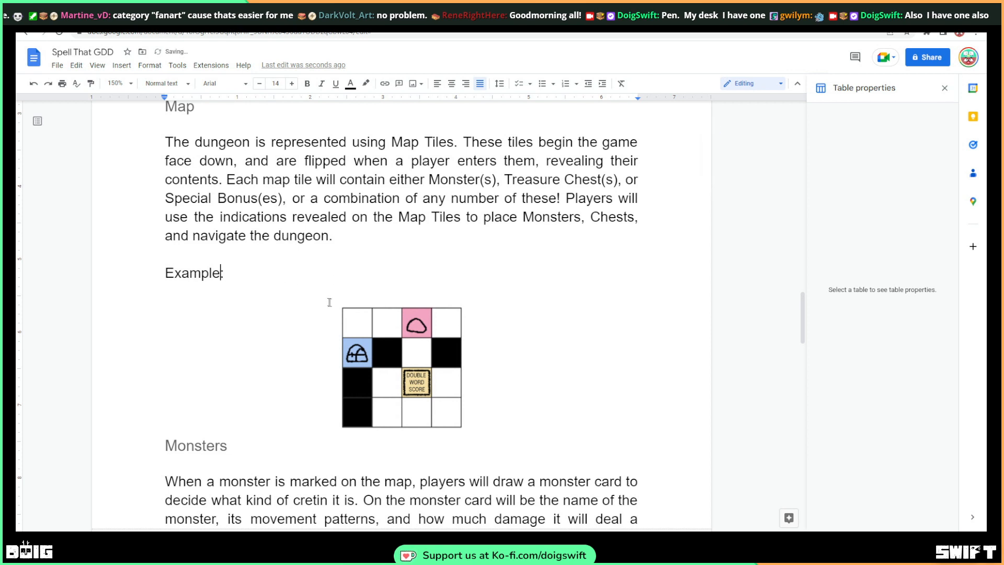
Add a paragraph below the Map description reading "The game will also have a start tile, and an end tile for the dungeon"
{"action": "left_click", "coordinate": [394, 252]}
{"action": "key", "text": "Return"}
{"action": "key", "text": "Return"}
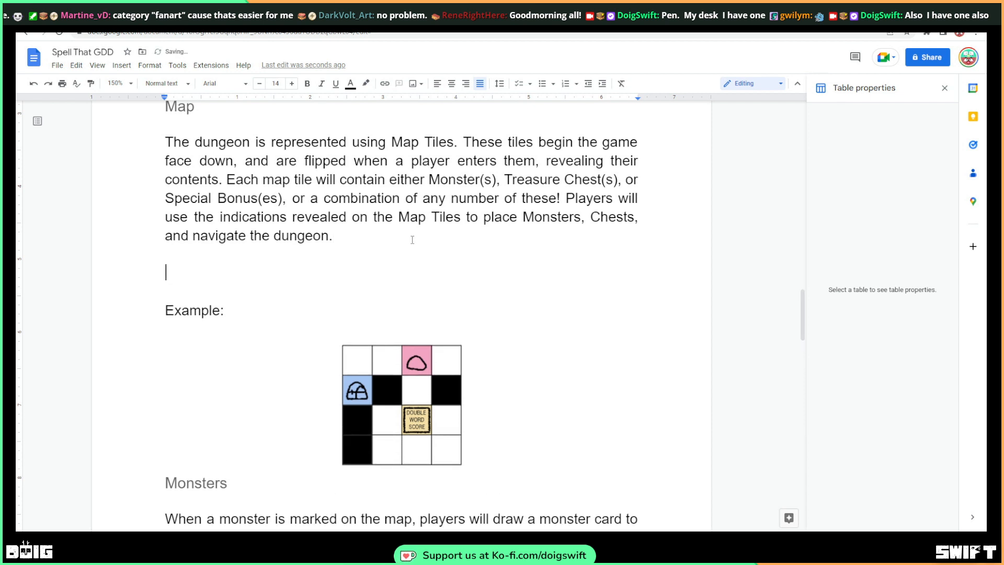
{"action": "type", "text": "The game will also have  asta"}
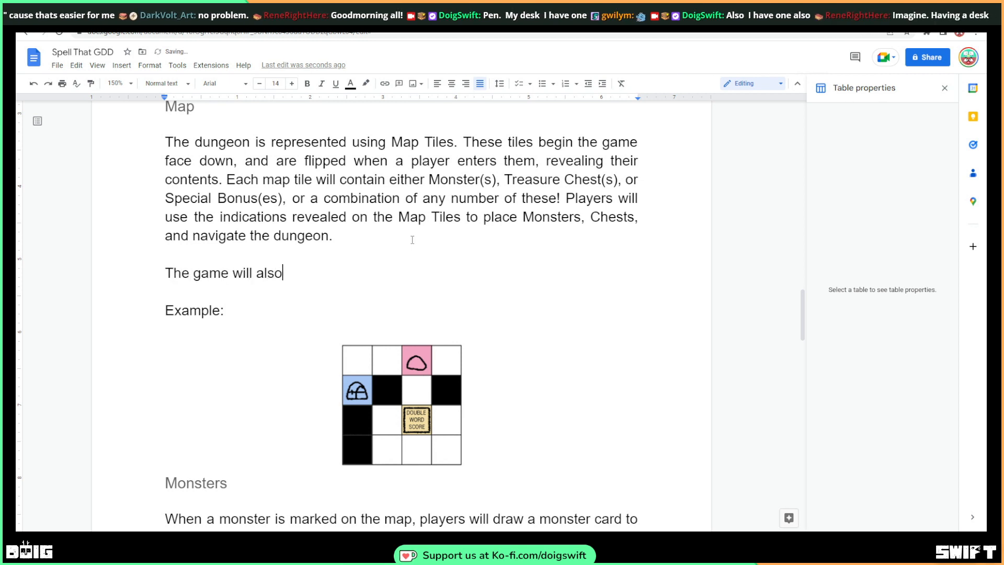
{"action": "key", "text": "BackSpace"}
{"action": "key", "text": "BackSpace"}
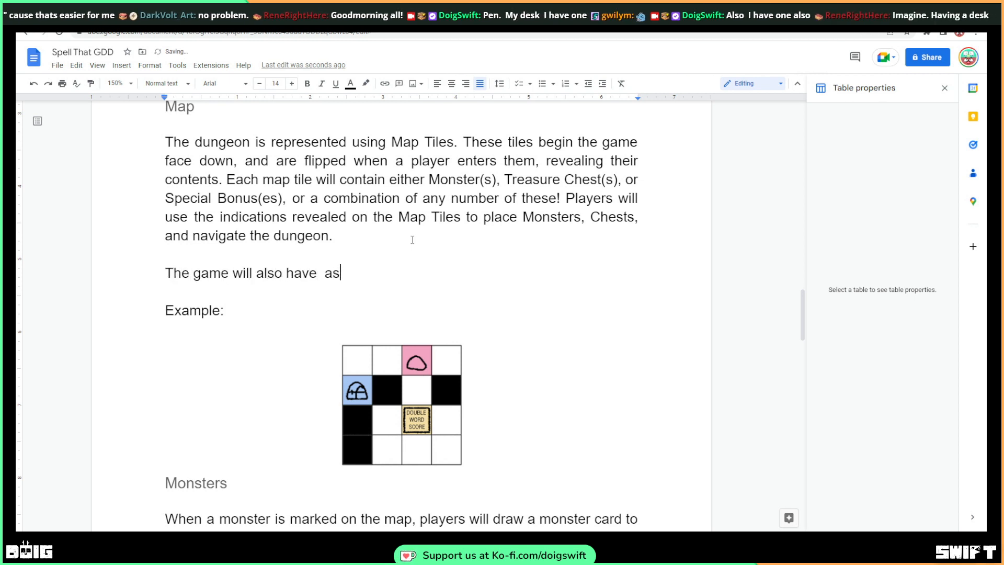
{"action": "type", "text": "tart tile, and a"}
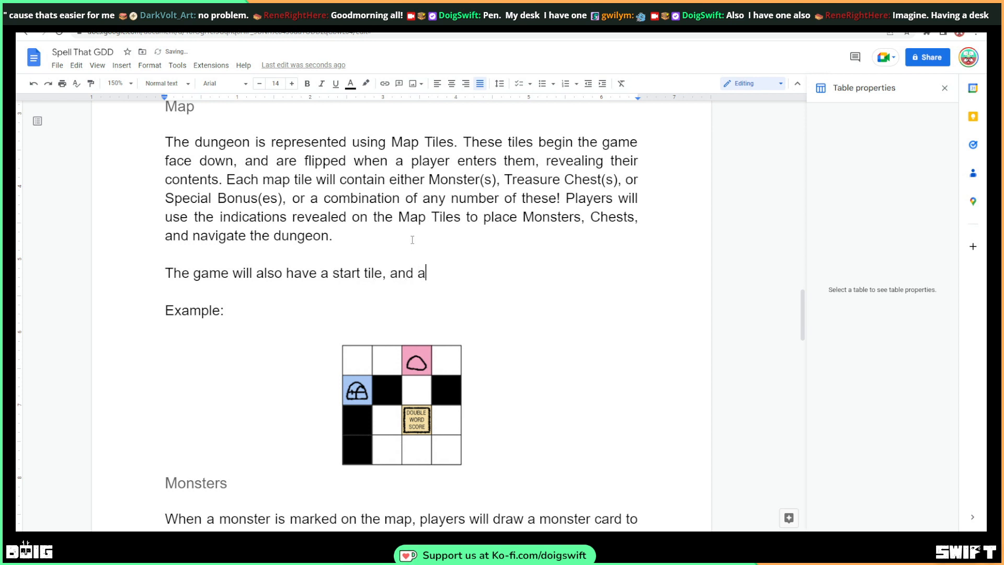
{"action": "key", "text": "BackSpace"}
{"action": "type", "text": "n end tile for the"}
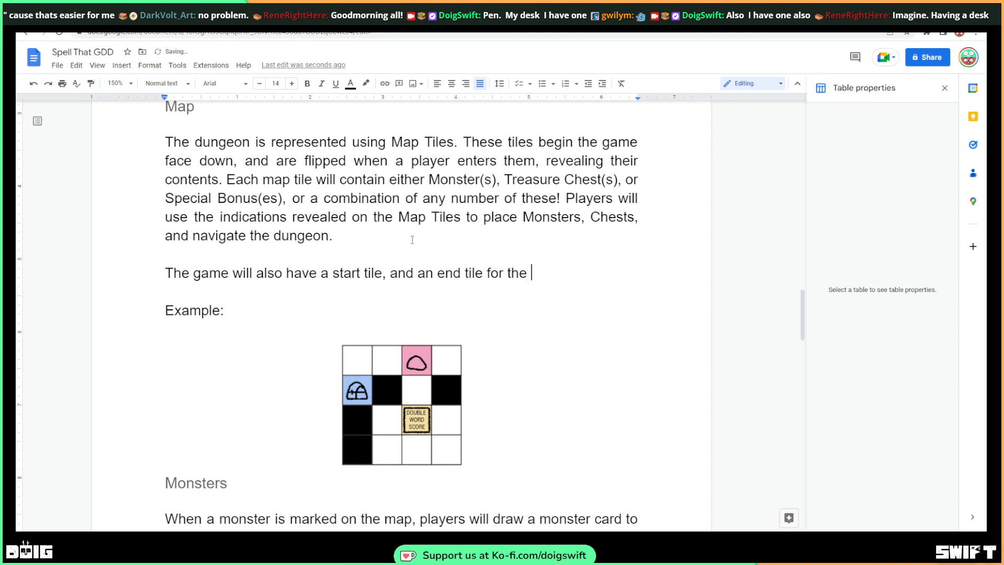
{"action": "type", "text": " dungeon"}
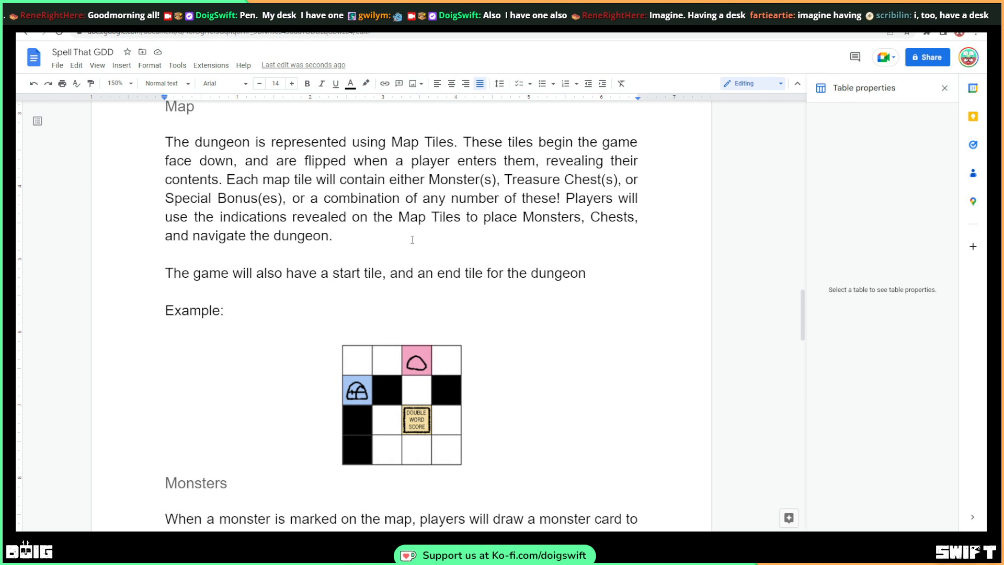
Rewrite the end of the new paragraph so it reads "The game will also have a start tile for the Dungeon."
{"action": "key", "text": "BackSpace"}
{"action": "key", "text": "BackSpace"}
{"action": "key", "text": "BackSpace"}
{"action": "key", "text": "BackSpace"}
{"action": "key", "text": "BackSpace"}
{"action": "key", "text": "BackSpace"}
{"action": "key", "text": "BackSpace"}
{"action": "key", "text": "BackSpace"}
{"action": "key", "text": "BackSpace"}
{"action": "key", "text": "BackSpace"}
{"action": "key", "text": "BackSpace"}
{"action": "key", "text": "BackSpace"}
{"action": "key", "text": "BackSpace"}
{"action": "key", "text": "BackSpace"}
{"action": "key", "text": "BackSpace"}
{"action": "key", "text": "BackSpace"}
{"action": "key", "text": "BackSpace"}
{"action": "key", "text": "BackSpace"}
{"action": "key", "text": "BackSpace"}
{"action": "key", "text": "BackSpace"}
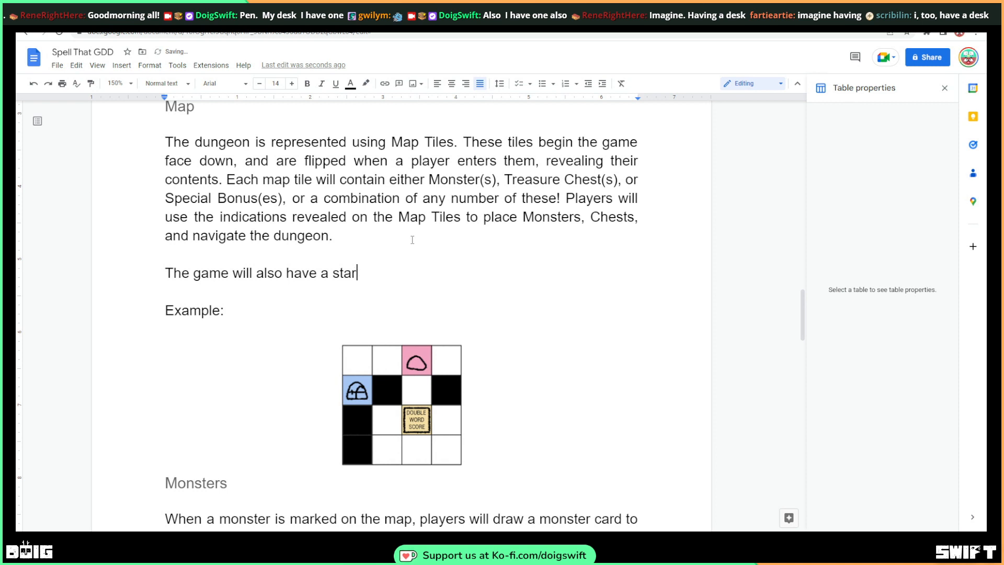
{"action": "key", "text": "BackSpace"}
{"action": "key", "text": "BackSpace"}
{"action": "key", "text": "BackSpace"}
{"action": "key", "text": "BackSpace"}
{"action": "key", "text": "BackSpace"}
{"action": "key", "text": "BackSpace"}
{"action": "key", "text": "BackSpace"}
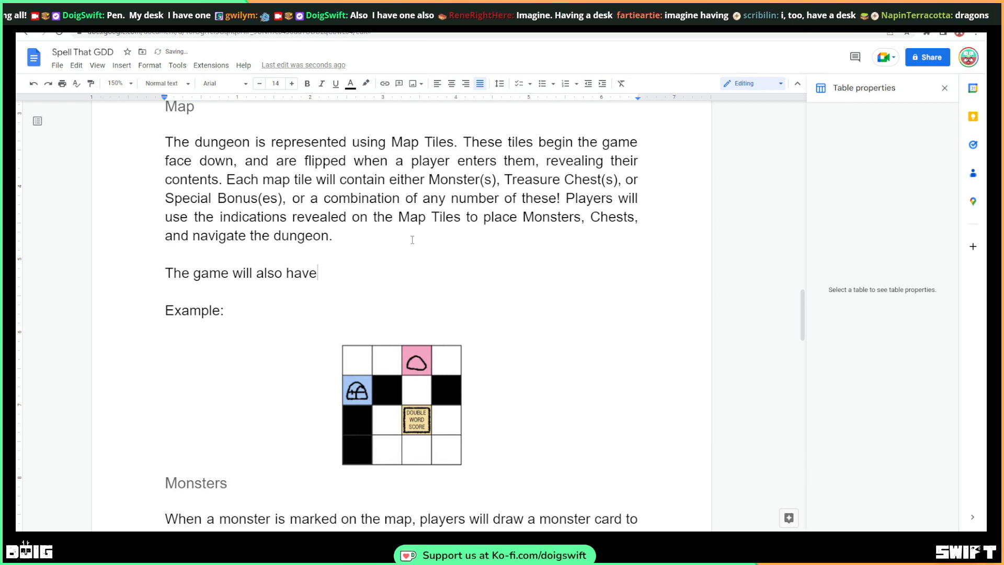
{"action": "type", "text": "a start ti"}
{"action": "key", "text": "BackSpace"}
{"action": "type", "text": "tile"}
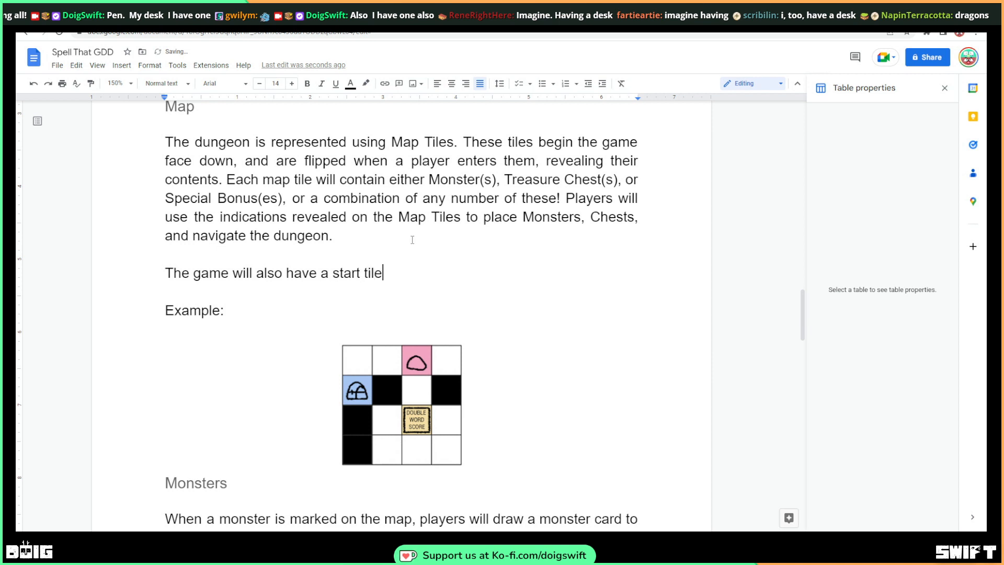
{"action": "type", "text": " fo "}
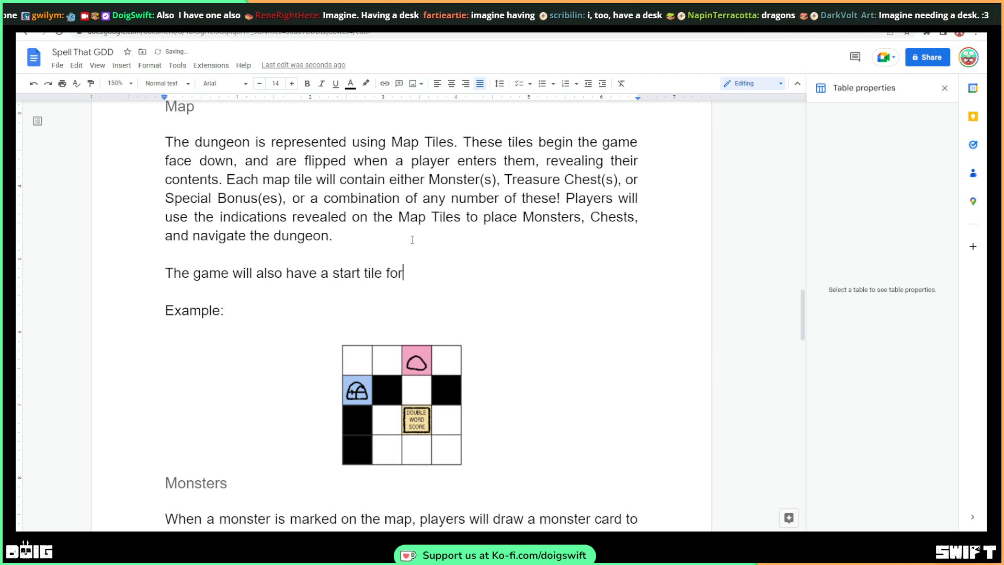
{"action": "type", "text": " the Dungeon."}
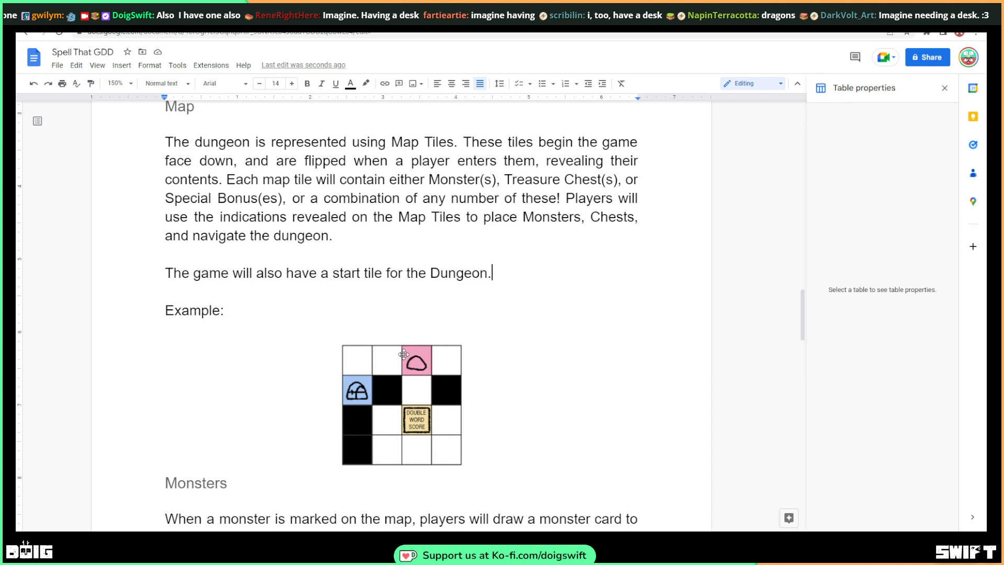
Append the note "(Initially had an exit tile, but might not need one." to the start tile sentence
{"action": "scroll", "coordinate": [402, 314], "scroll_direction": "down", "scroll_amount": 2}
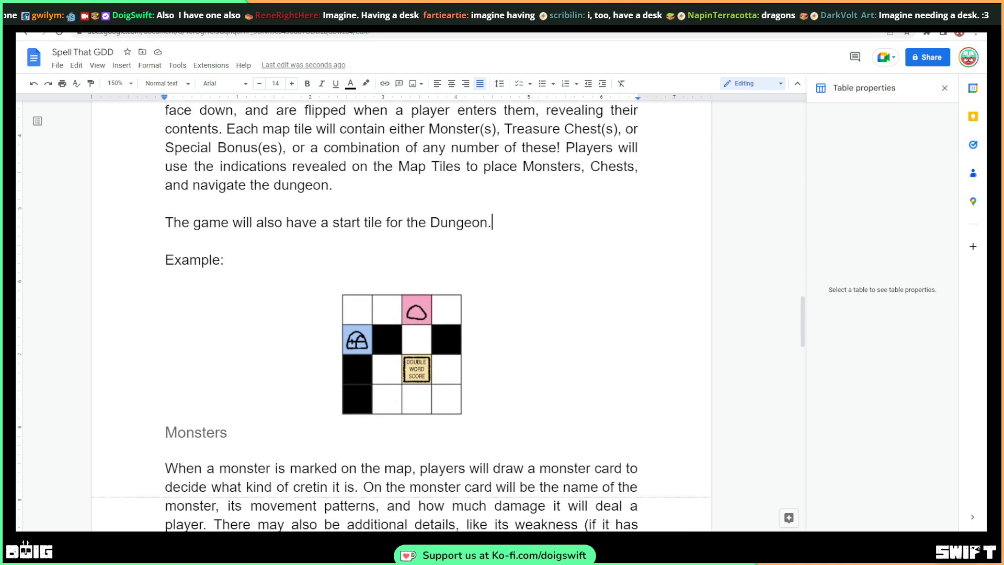
{"action": "scroll", "coordinate": [402, 314], "scroll_direction": "up", "scroll_amount": 1}
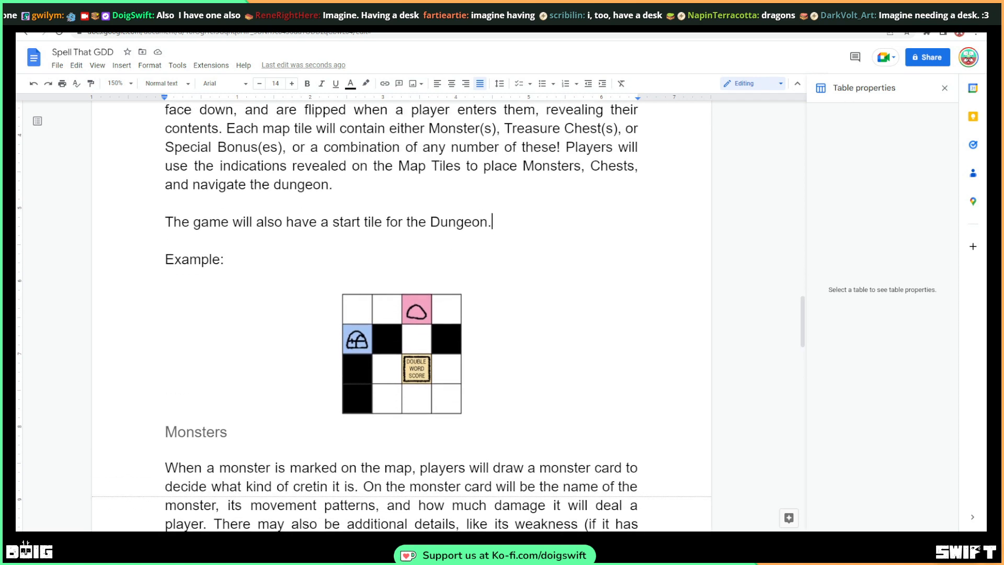
{"action": "scroll", "coordinate": [401, 313], "scroll_direction": "down", "scroll_amount": 1}
{"action": "scroll", "coordinate": [401, 314], "scroll_direction": "up", "scroll_amount": 2}
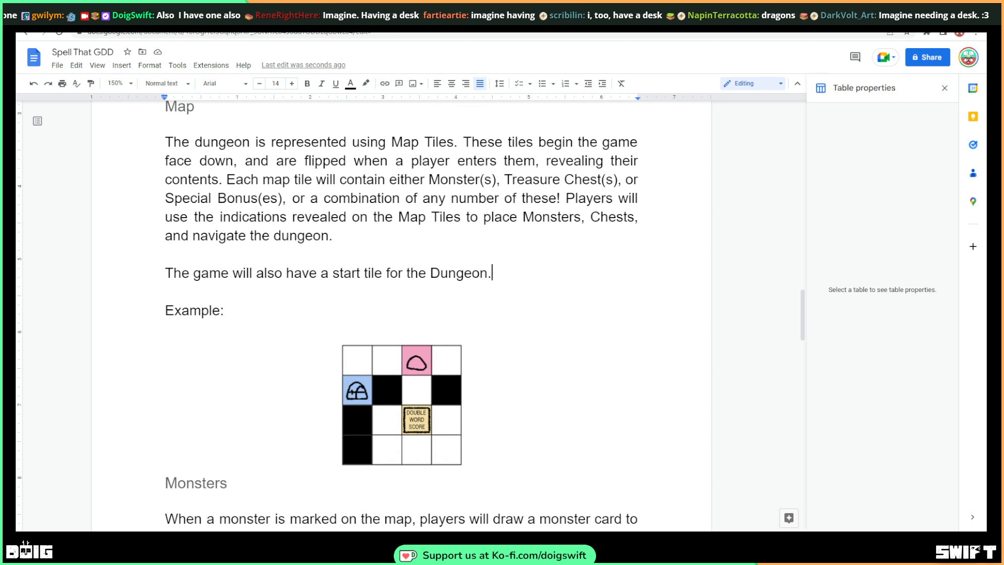
{"action": "type", "text": "(Initially had a"}
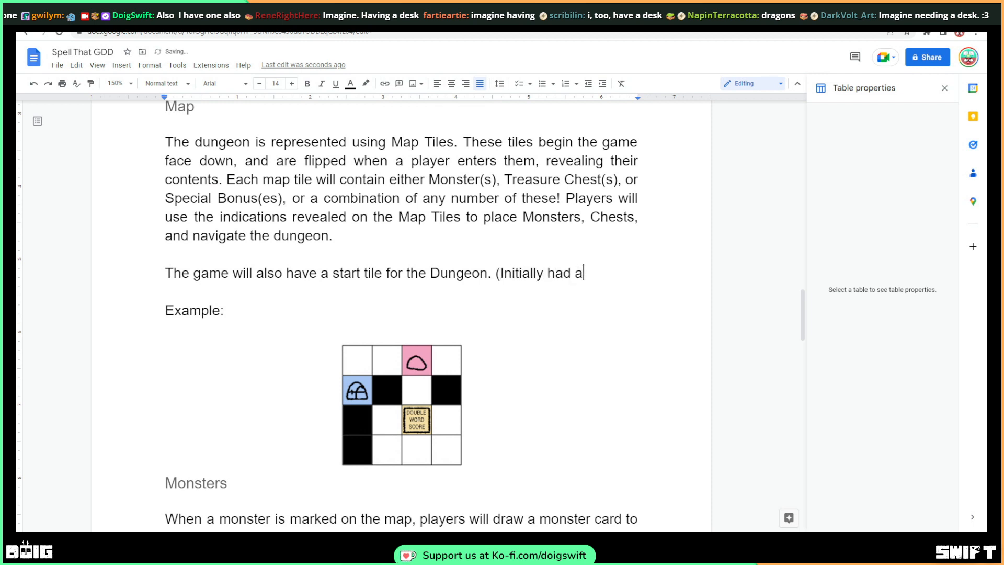
{"action": "type", "text": "n exit tile, but mi"}
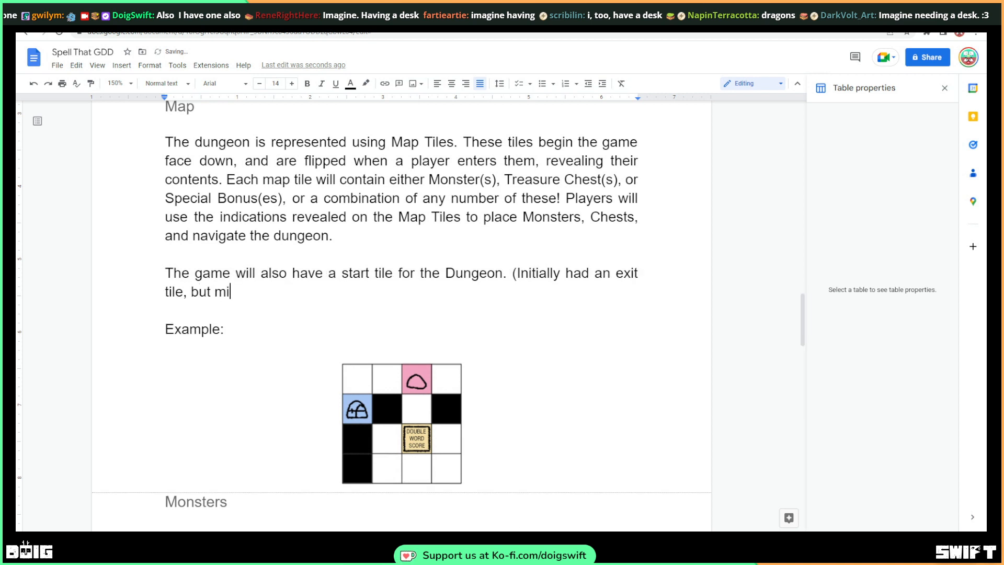
{"action": "type", "text": "ght not need p"}
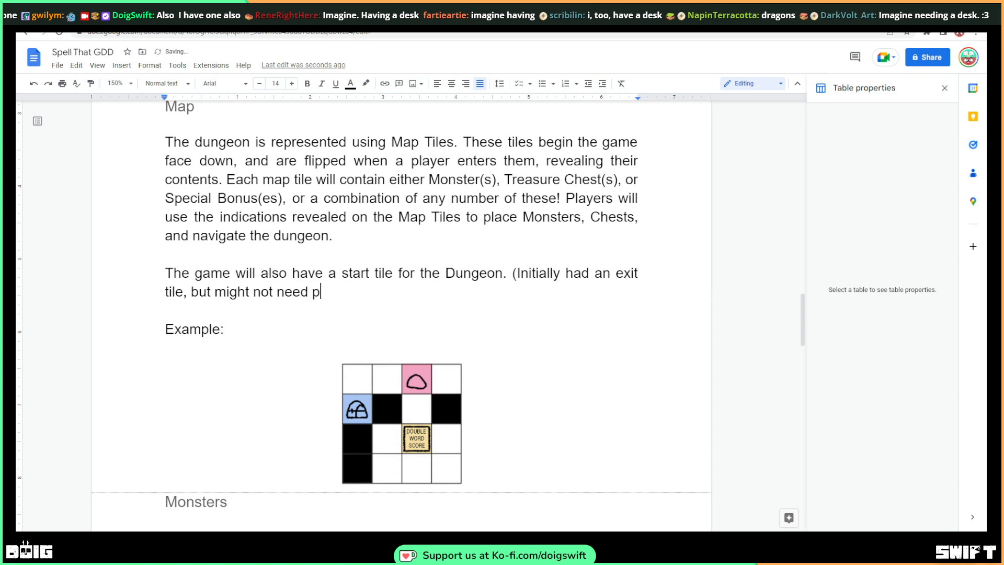
{"action": "key", "text": "BackSpace"}
{"action": "type", "text": "one."}
Apply the Subtitle style to the "Player" line under the Mechanics heading
{"action": "scroll", "coordinate": [450, 330], "scroll_direction": "down", "scroll_amount": 15}
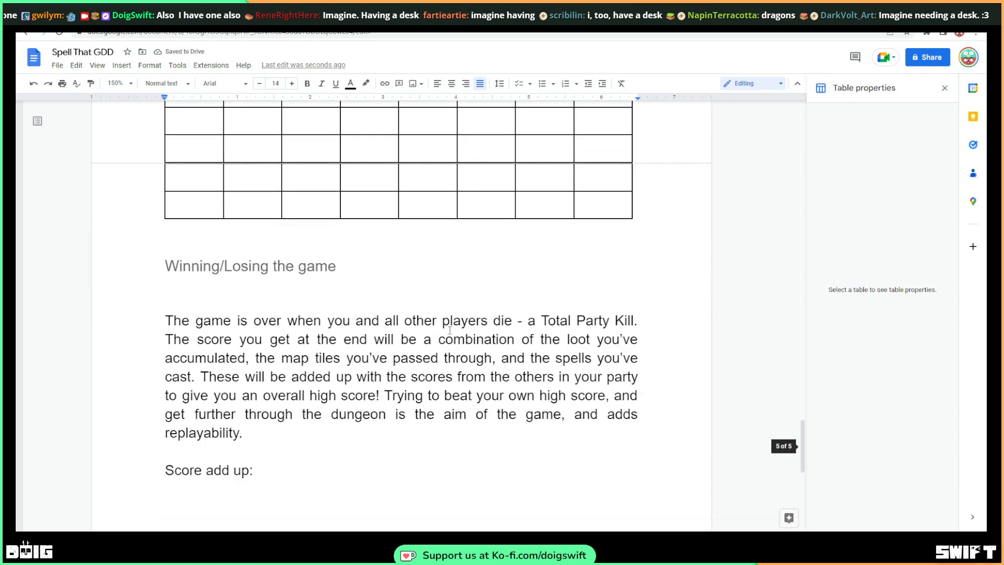
{"action": "scroll", "coordinate": [450, 330], "scroll_direction": "up", "scroll_amount": 15}
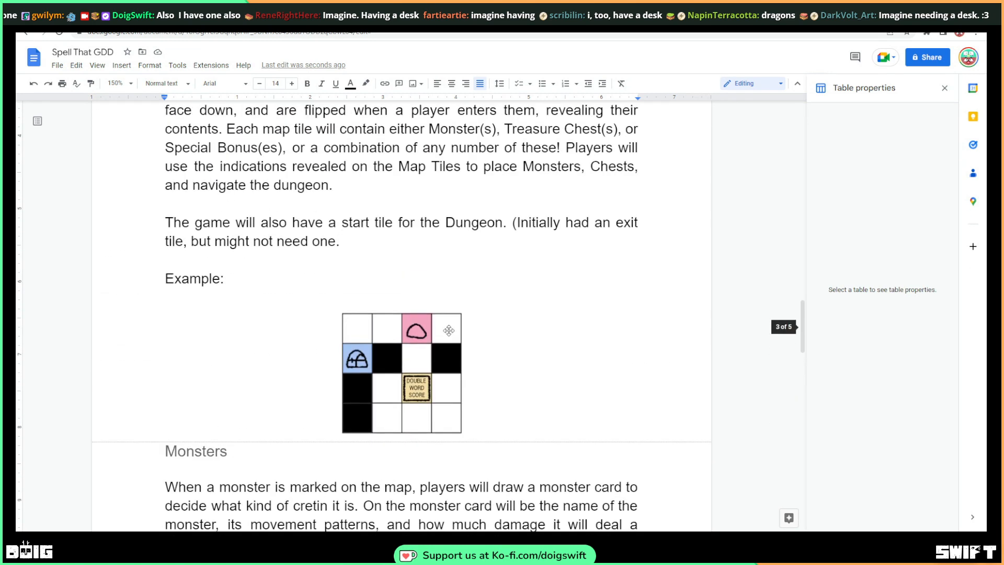
{"action": "scroll", "coordinate": [449, 331], "scroll_direction": "up", "scroll_amount": 3}
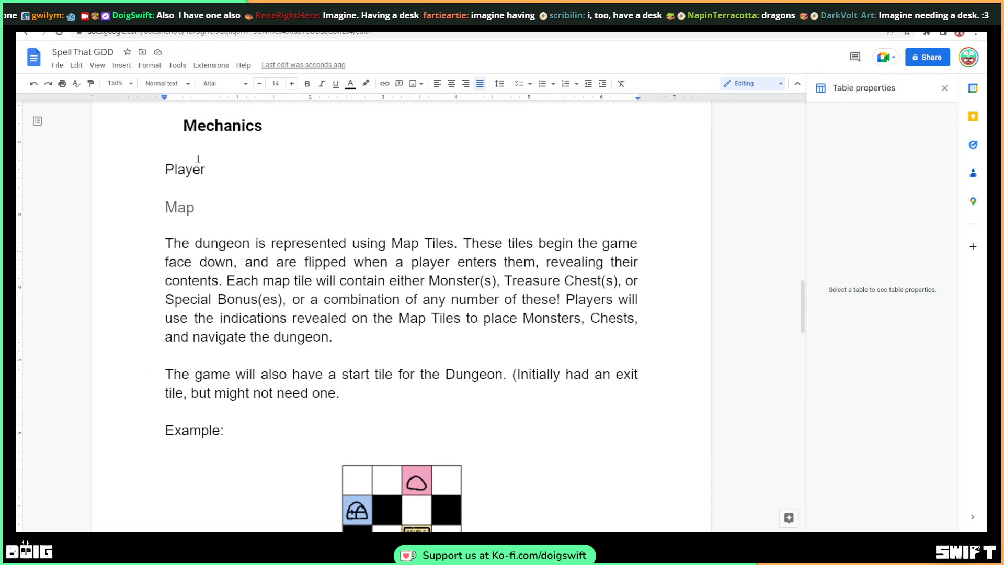
{"action": "left_click_drag", "start_coordinate": [205, 169], "coordinate": [165, 169]}
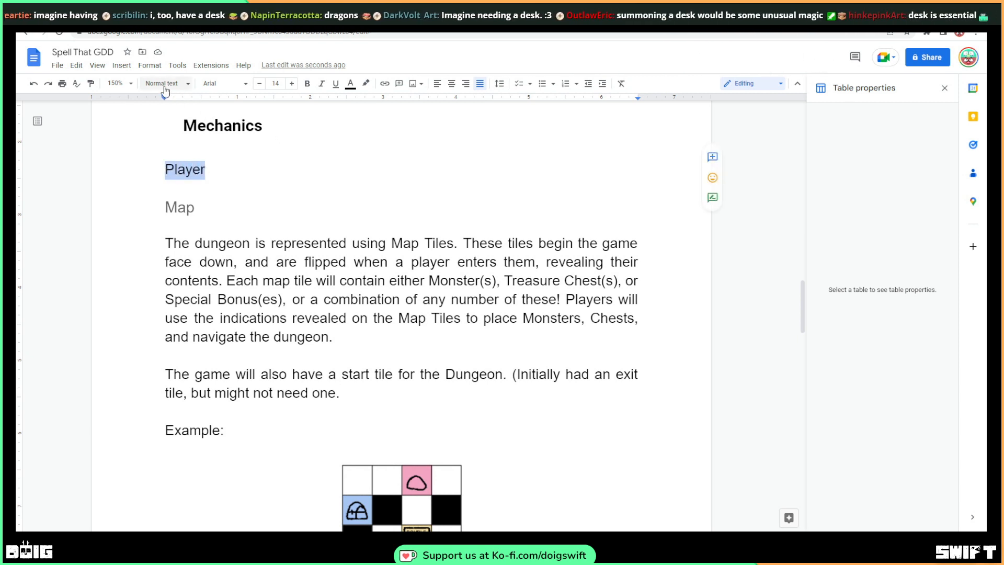
{"action": "left_click", "coordinate": [188, 88]}
{"action": "left_click", "coordinate": [225, 182]}
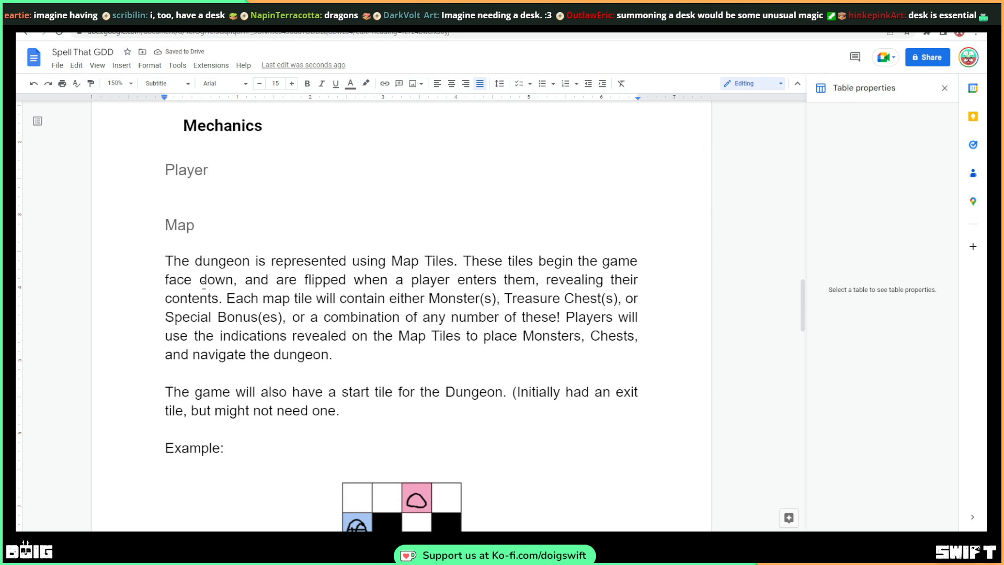
Start a 14-point paragraph under the Player subtitle reading "You play as a Wizard. Each turn"
{"action": "left_click_drag", "start_coordinate": [200, 279], "coordinate": [218, 296]}
{"action": "left_click", "coordinate": [213, 173]}
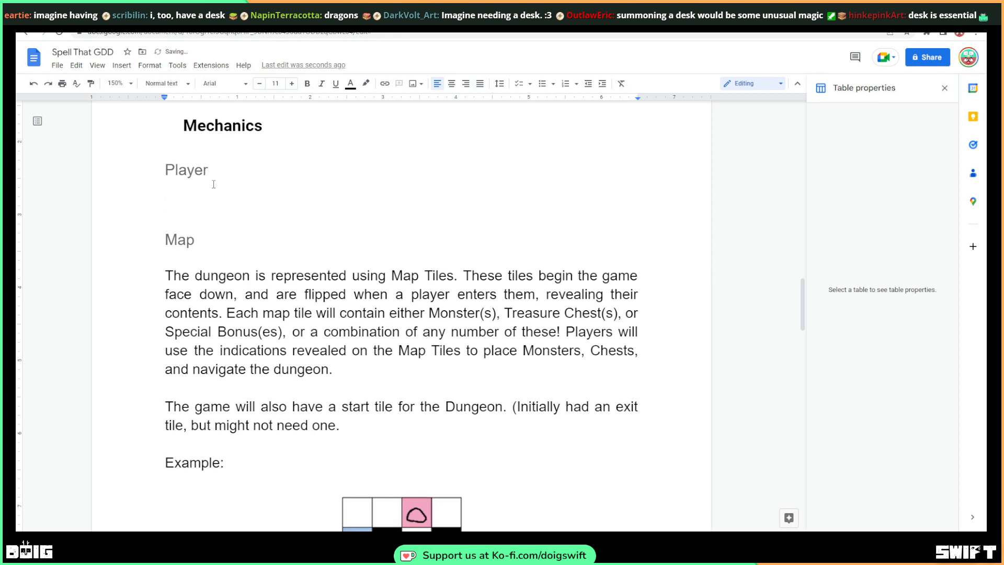
{"action": "type", "text": "You"}
{"action": "key", "text": "BackSpace"}
{"action": "left_click", "coordinate": [292, 84]}
{"action": "left_click", "coordinate": [291, 84]}
{"action": "left_click", "coordinate": [292, 84]}
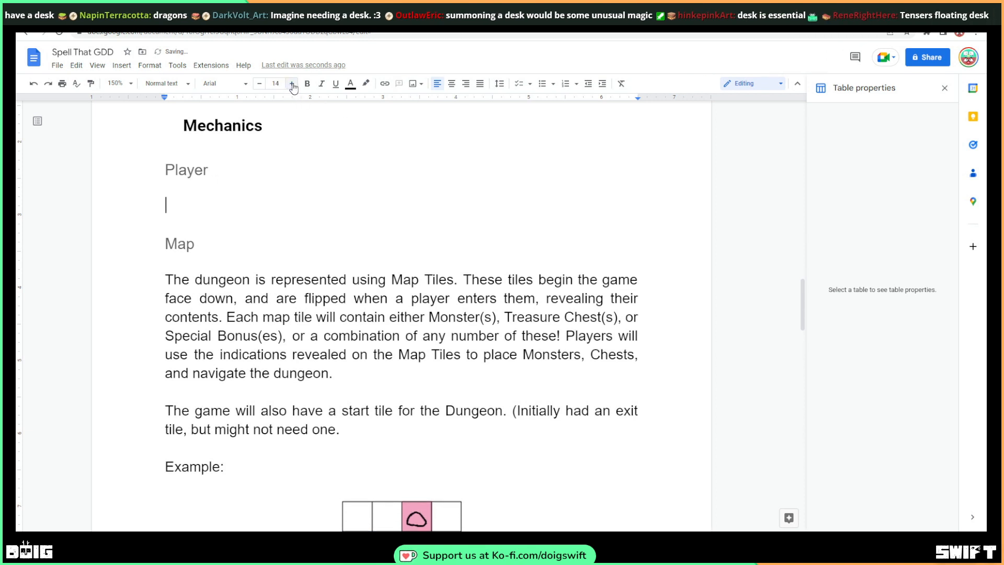
{"action": "type", "text": "You play"}
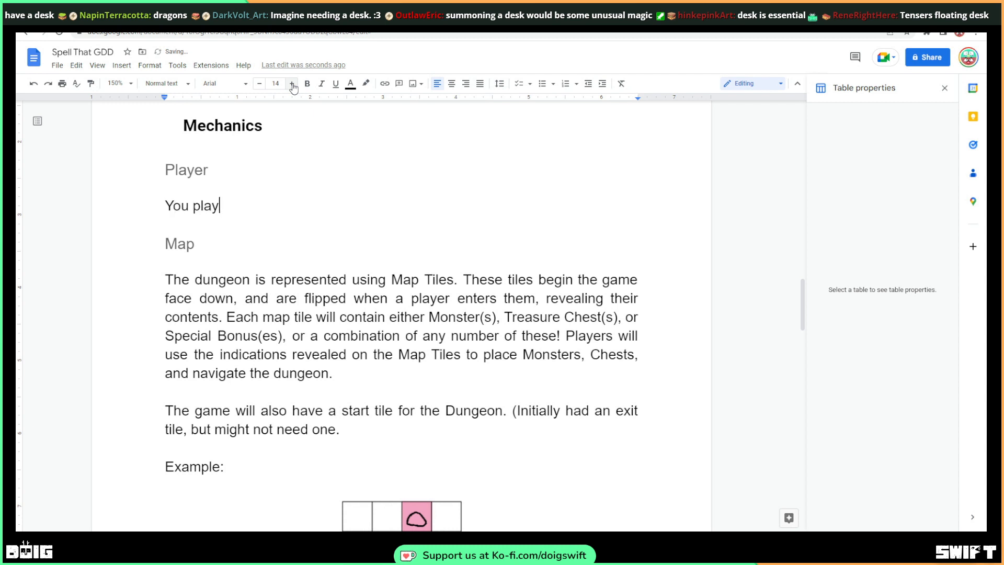
{"action": "type", "text": " as a Wizard. Each turn"}
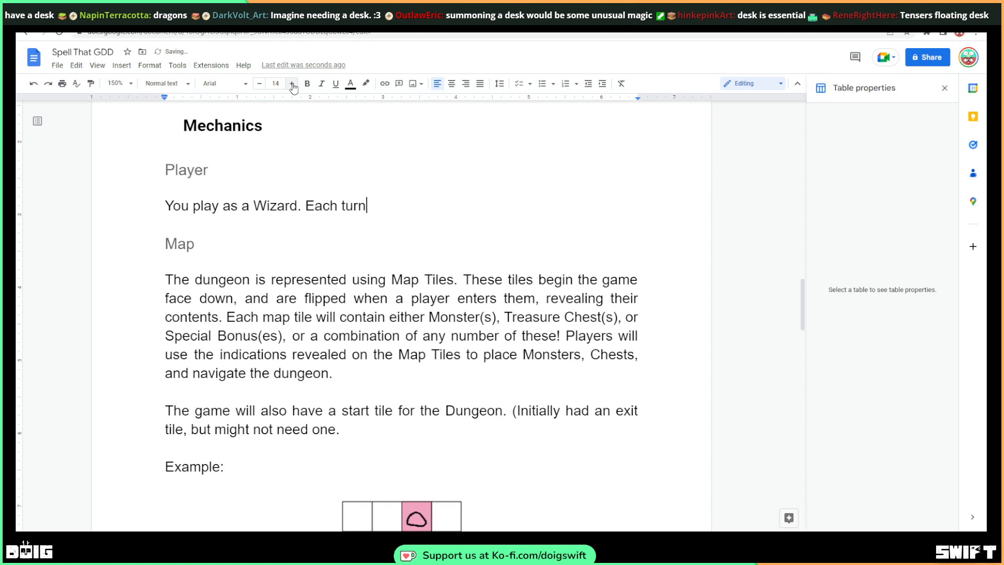
Add a paragraph after the Monsters description reading "Monsters have their own turns in the game, and always go after players. For example:"
{"action": "scroll", "coordinate": [606, 353], "scroll_direction": "down", "scroll_amount": 8}
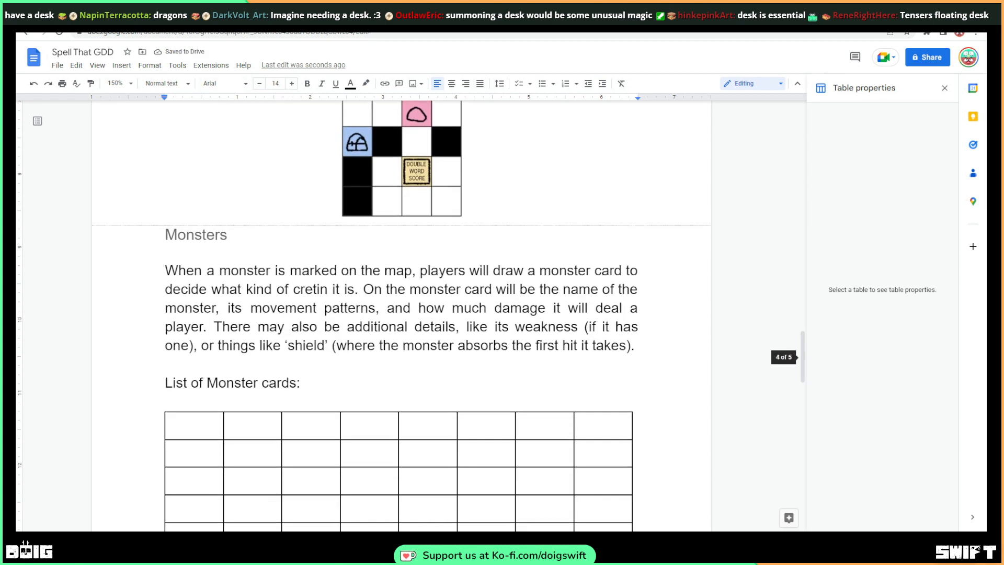
{"action": "left_click", "coordinate": [640, 344]}
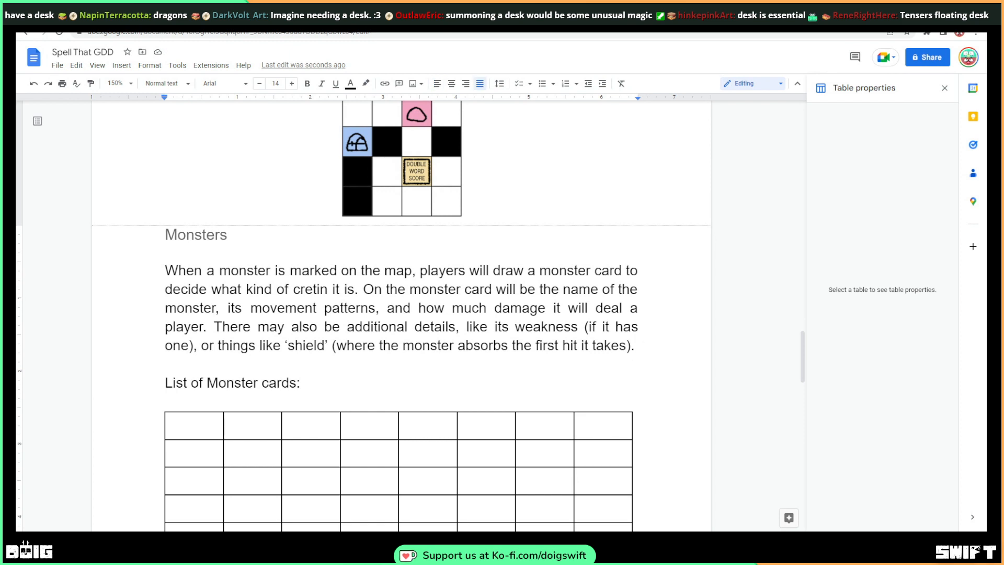
{"action": "key", "text": "Return"}
{"action": "key", "text": "Return"}
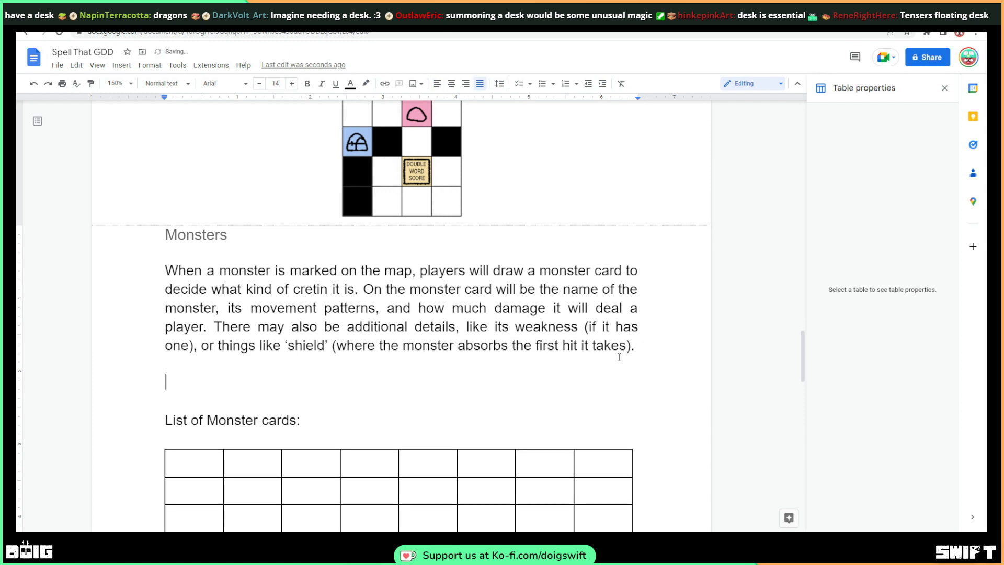
{"action": "type", "text": "Monsyters have their own turns "}
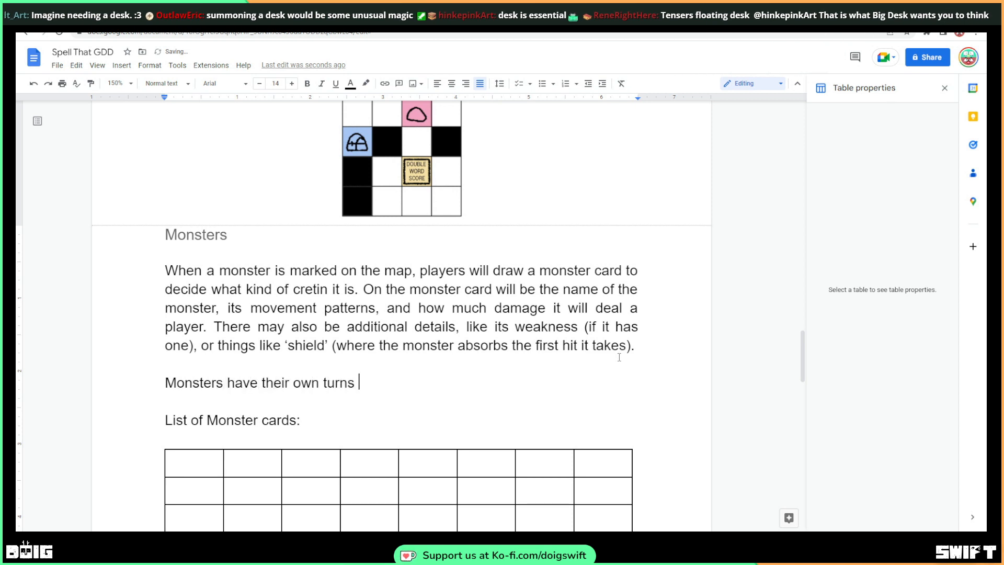
{"action": "type", "text": "in the game, a"}
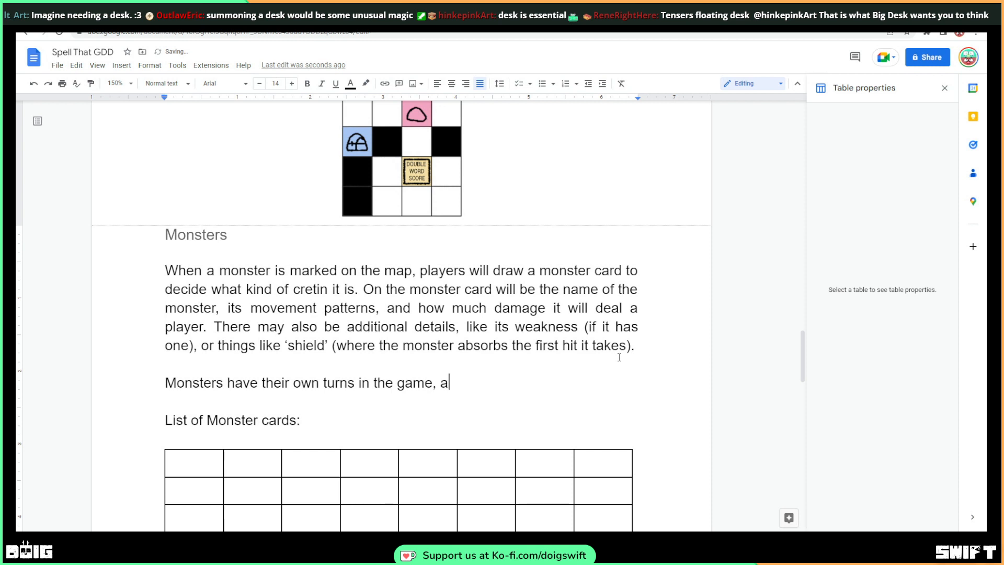
{"action": "type", "text": "nd always go af"}
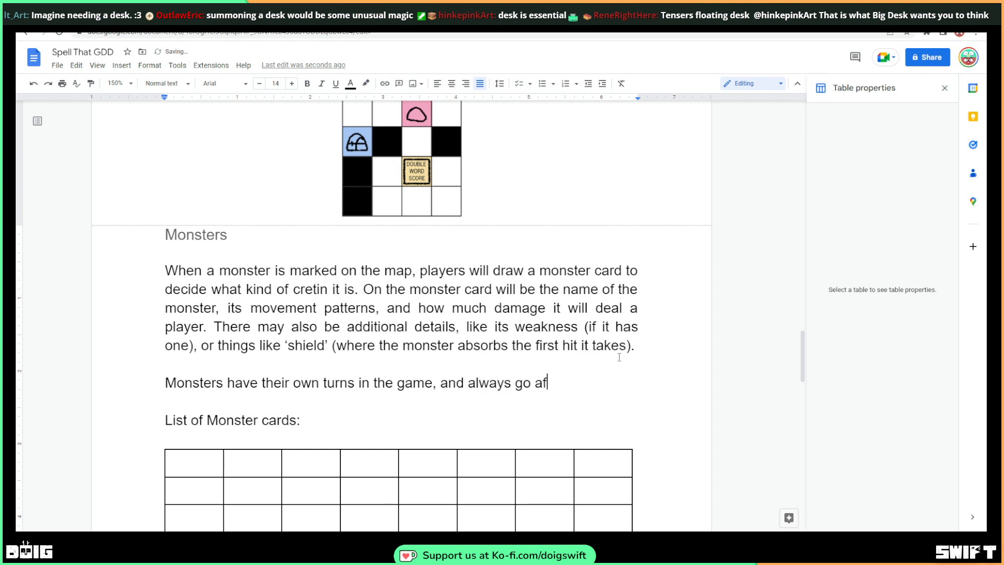
{"action": "type", "text": "ter plays"}
{"action": "type", "text": "rs. Fo"}
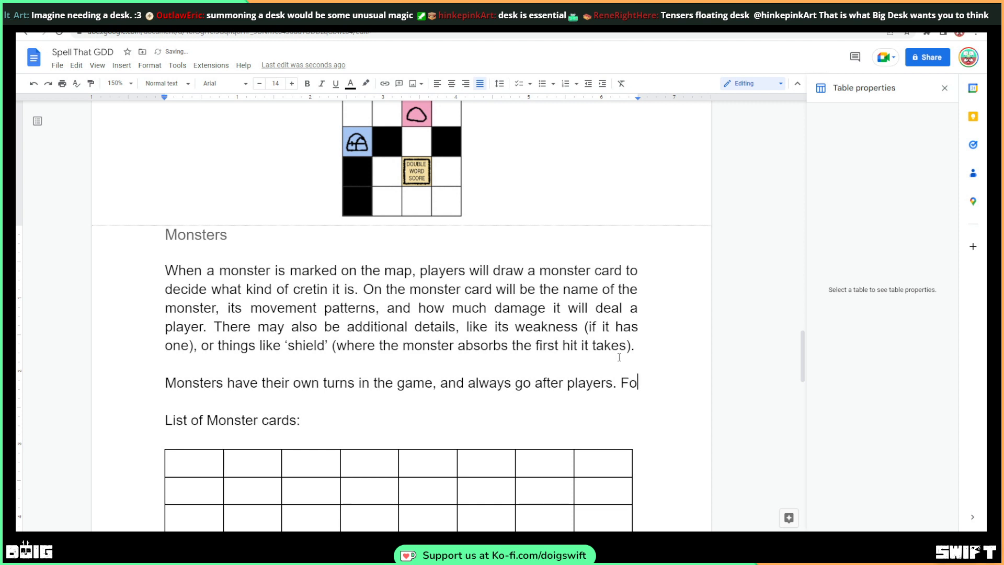
{"action": "type", "text": "r exam"}
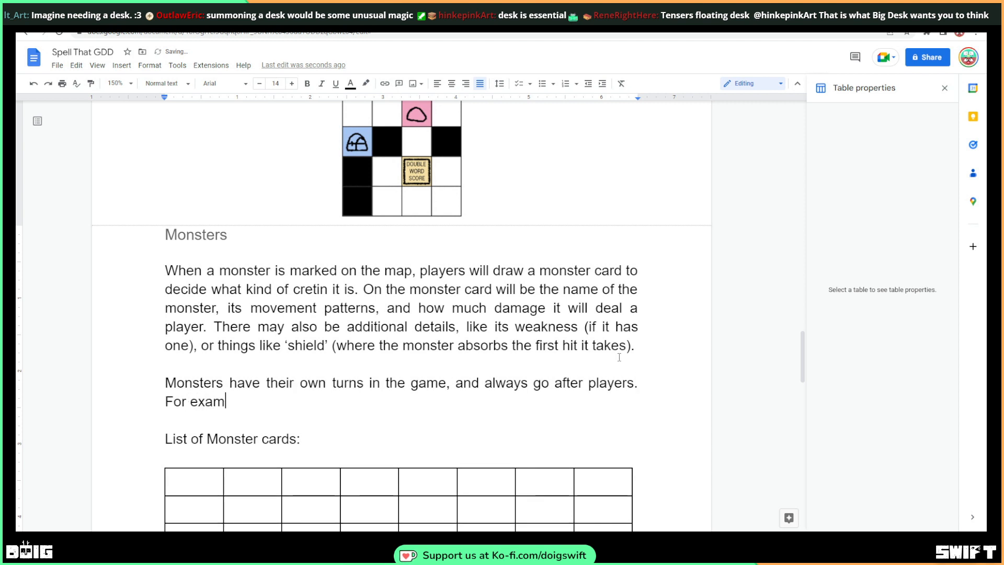
{"action": "type", "text": "ple:"}
Below the monster turns paragraph, leave a blank line and list "Player 1 turn" and "Player 2 turn" on separate lines
{"action": "key", "text": "Return"}
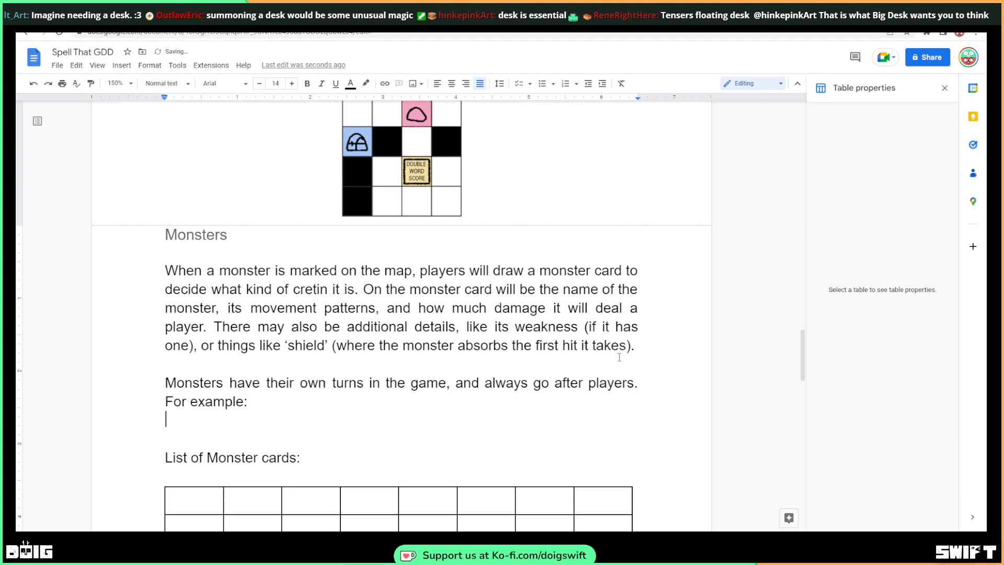
{"action": "key", "text": "Return"}
{"action": "type", "text": "Player "}
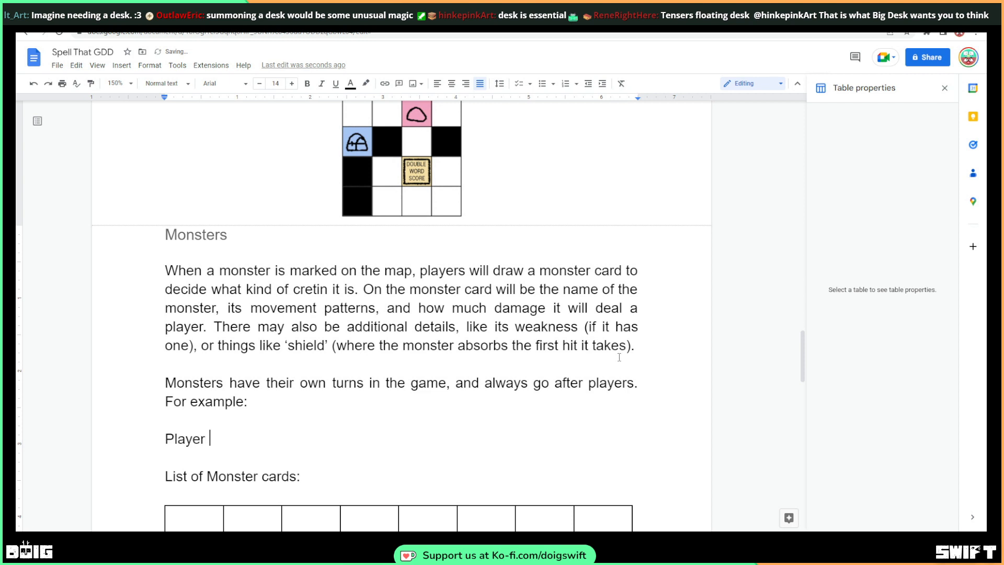
{"action": "type", "text": "1 turn"}
{"action": "key", "text": "Return"}
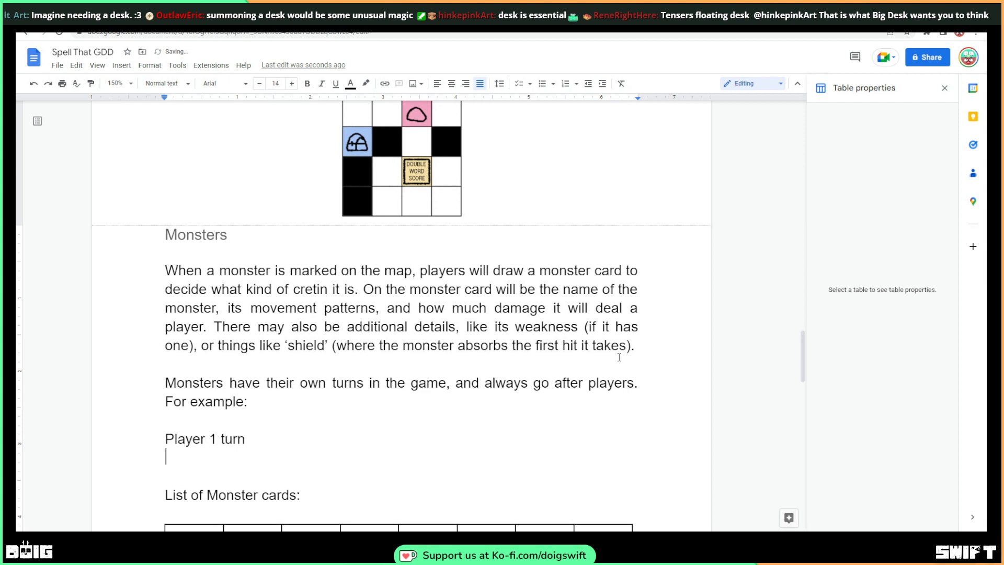
{"action": "type", "text": "Player "}
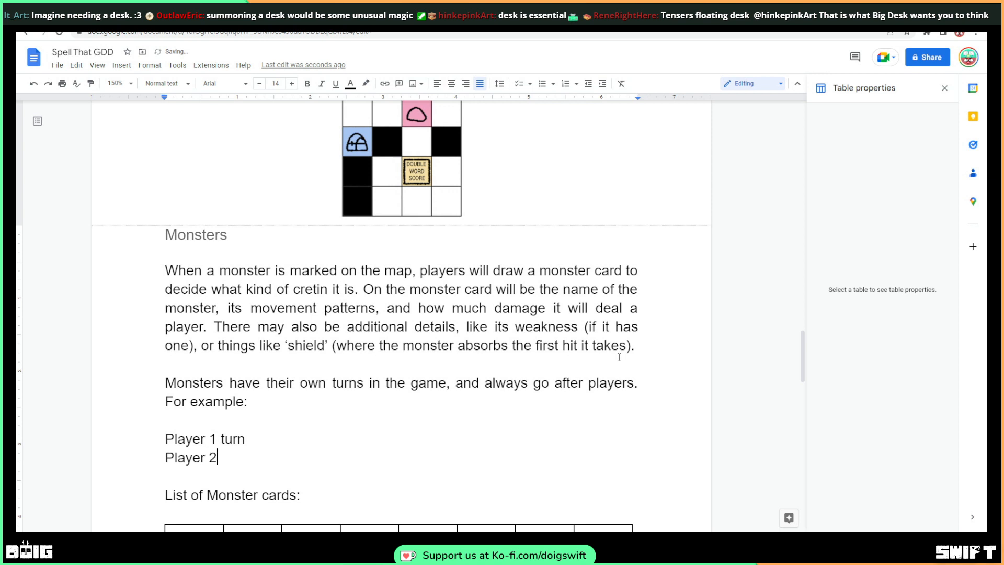
{"action": "type", "text": "2 Turn"}
{"action": "key", "text": "BackSpace"}
{"action": "key", "text": "BackSpace"}
{"action": "type", "text": "urn"}
{"action": "key", "text": "Return"}
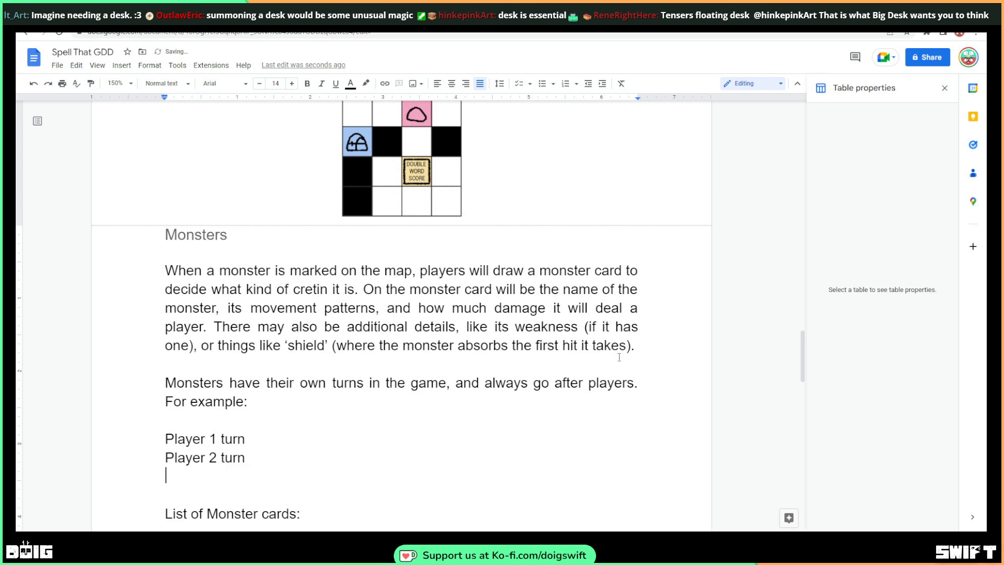
Add "Monsters’ turn" as the third line of the turn order example, followed by an empty line
{"action": "type", "text": "Monsters "}
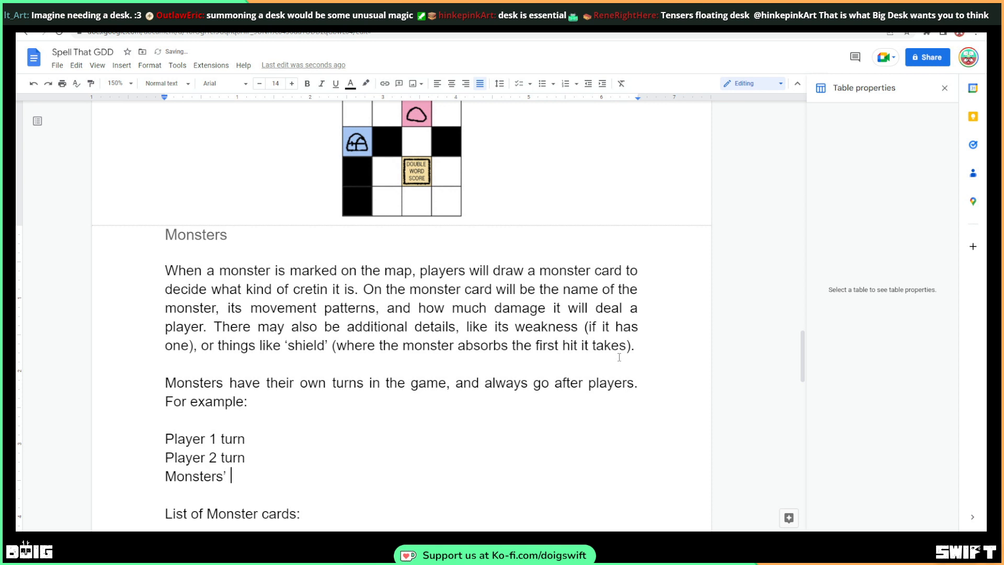
{"action": "type", "text": "T"}
{"action": "key", "text": "BackSpace"}
{"action": "type", "text": "turn"}
{"action": "key", "text": "Return"}
{"action": "type", "text": "OPE"}
{"action": "key", "text": "BackSpace"}
{"action": "key", "text": "BackSpace"}
{"action": "key", "text": "BackSpace"}
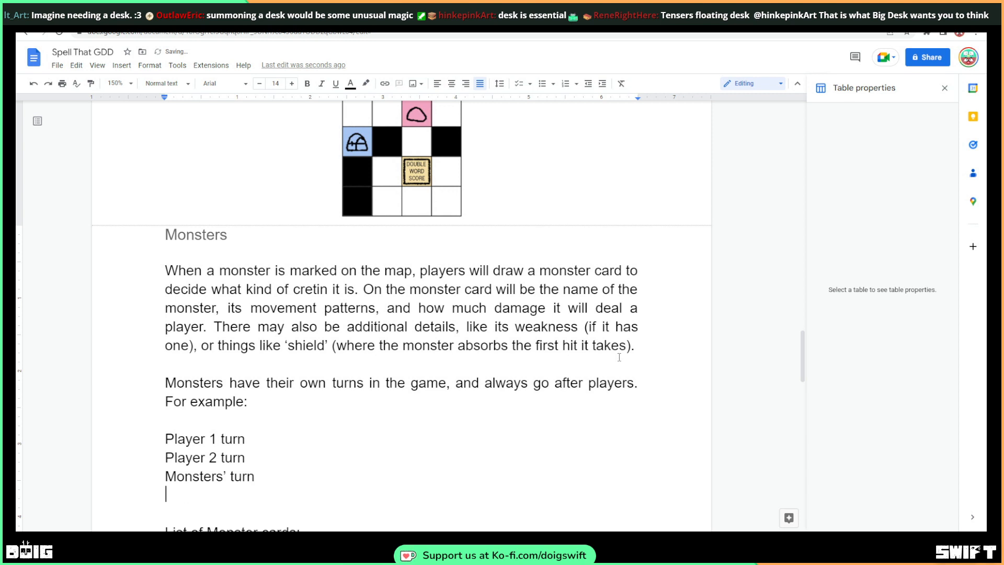
Duplicate the three turn order lines directly below themselves and end the list with "etc…"
{"action": "left_click_drag", "start_coordinate": [255, 477], "coordinate": [159, 445]}
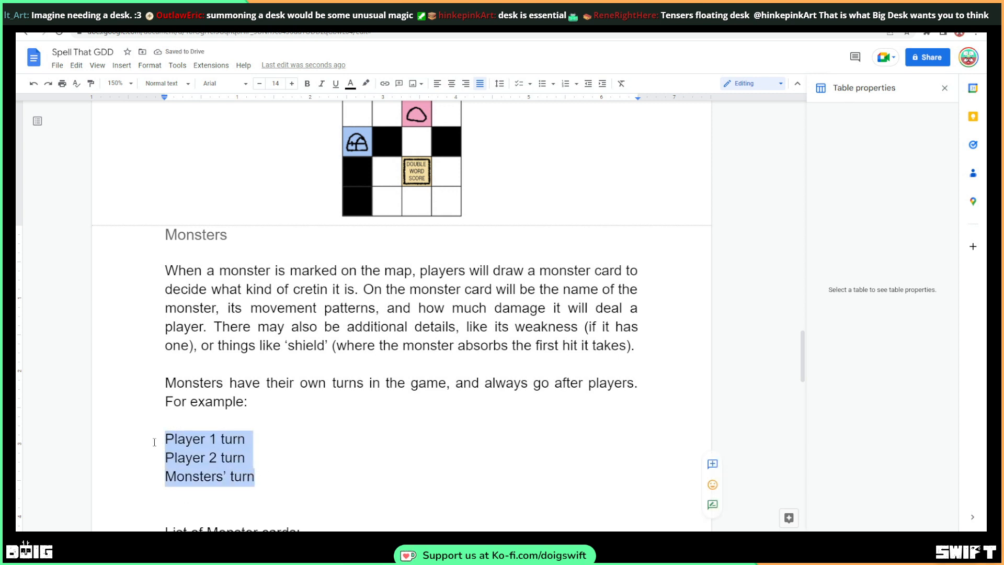
{"action": "key", "text": "ctrl+c"}
{"action": "left_click", "coordinate": [198, 494]}
{"action": "key", "text": "ctrl+v"}
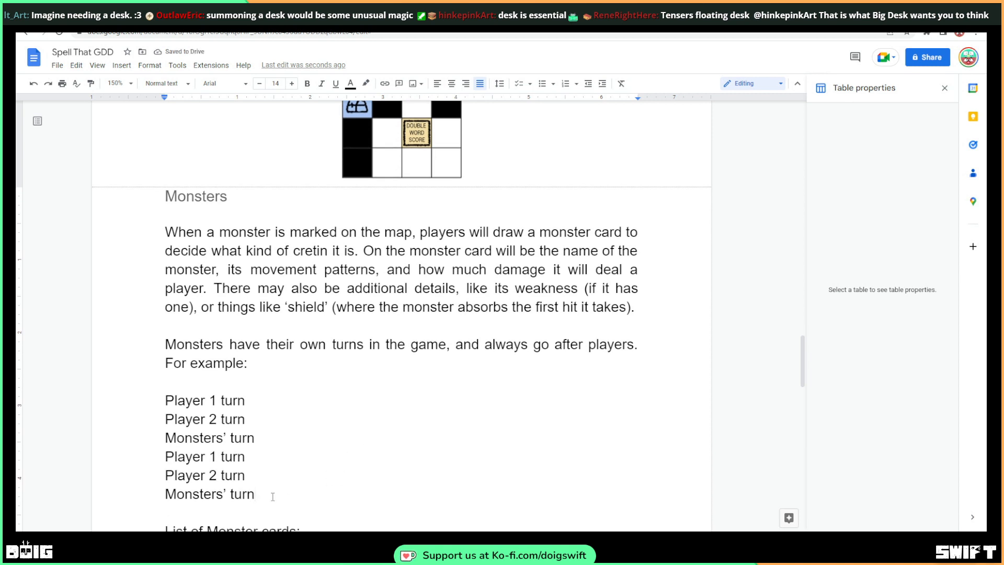
{"action": "key", "text": "Return"}
{"action": "type", "text": "et"}
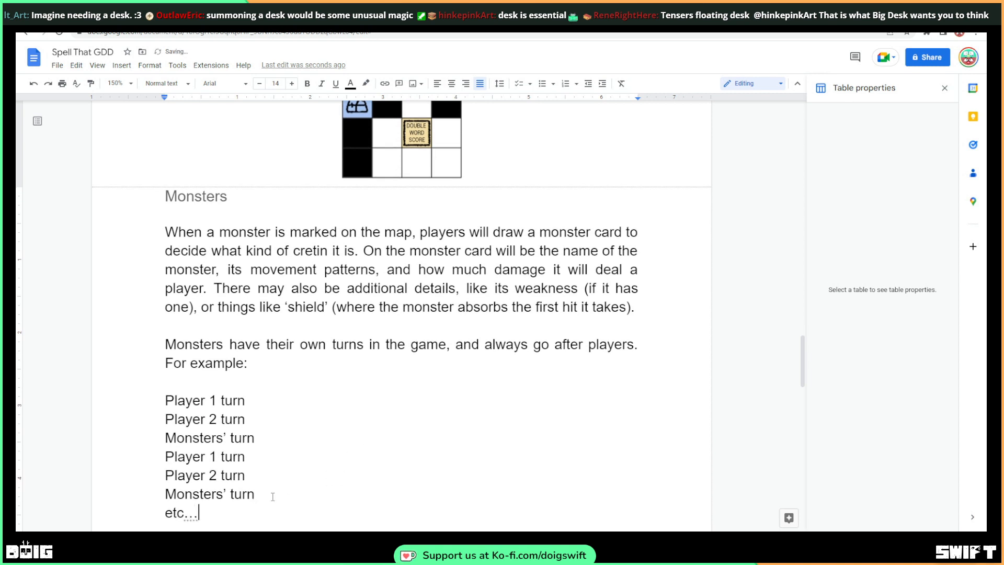
{"action": "type", "text": "c..."}
Complete the unfinished sentence in the Player section with "you can move and cast a spell/open a chest."
{"action": "scroll", "coordinate": [273, 496], "scroll_direction": "up", "scroll_amount": 7}
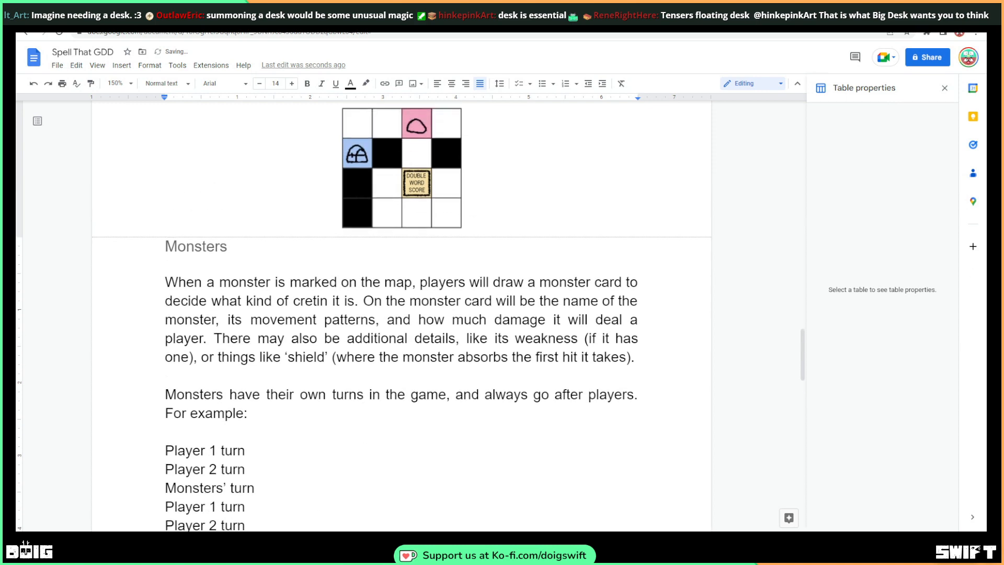
{"action": "scroll", "coordinate": [434, 293], "scroll_direction": "up", "scroll_amount": 5}
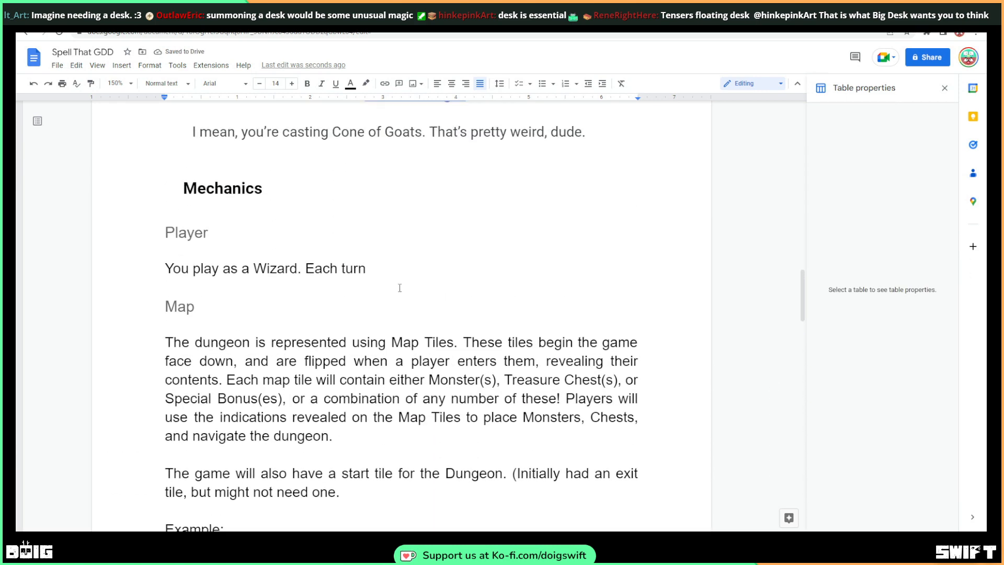
{"action": "scroll", "coordinate": [396, 274], "scroll_direction": "down", "scroll_amount": 4}
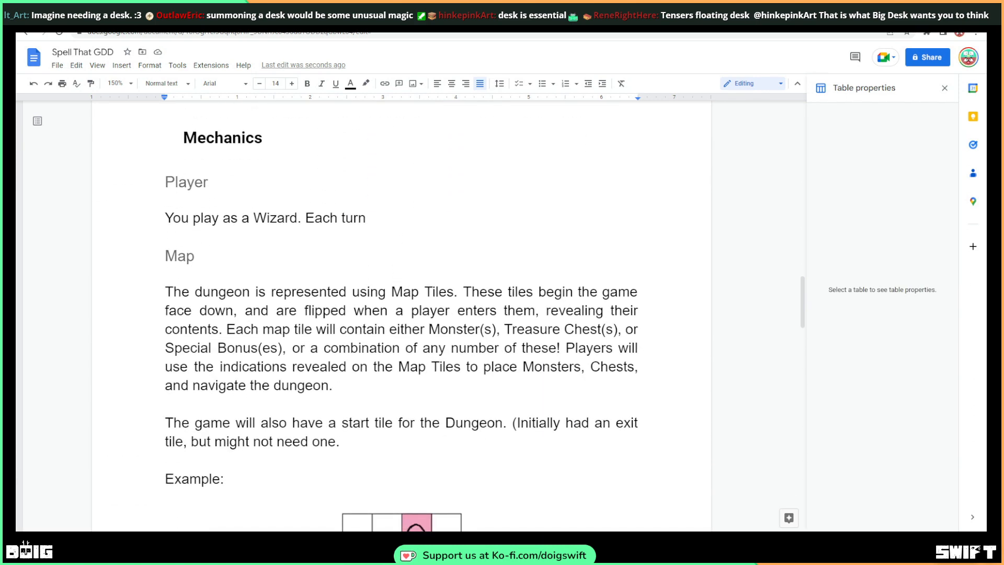
{"action": "left_click", "coordinate": [401, 221]}
{"action": "type", "text": "y"}
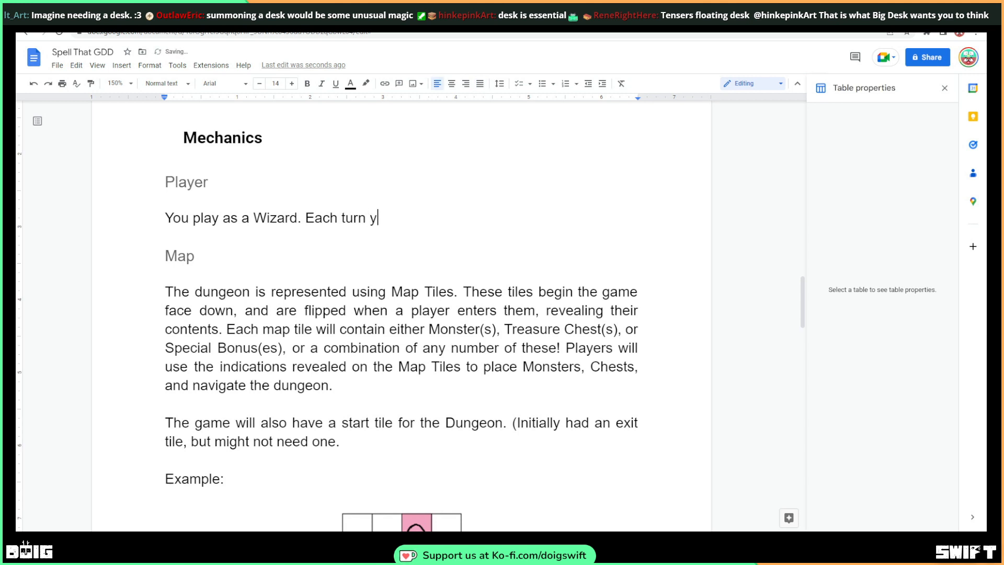
{"action": "type", "text": "ou can move a"}
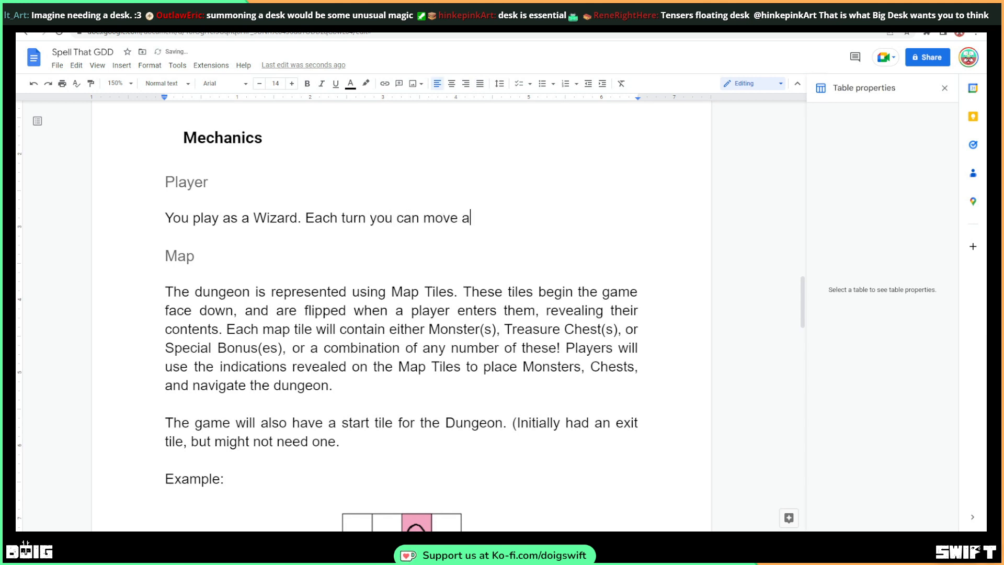
{"action": "type", "text": "bd d"}
{"action": "key", "text": "BackSpace"}
{"action": "key", "text": "BackSpace"}
{"action": "key", "text": "BackSpace"}
{"action": "key", "text": "BackSpace"}
{"action": "type", "text": "nd c"}
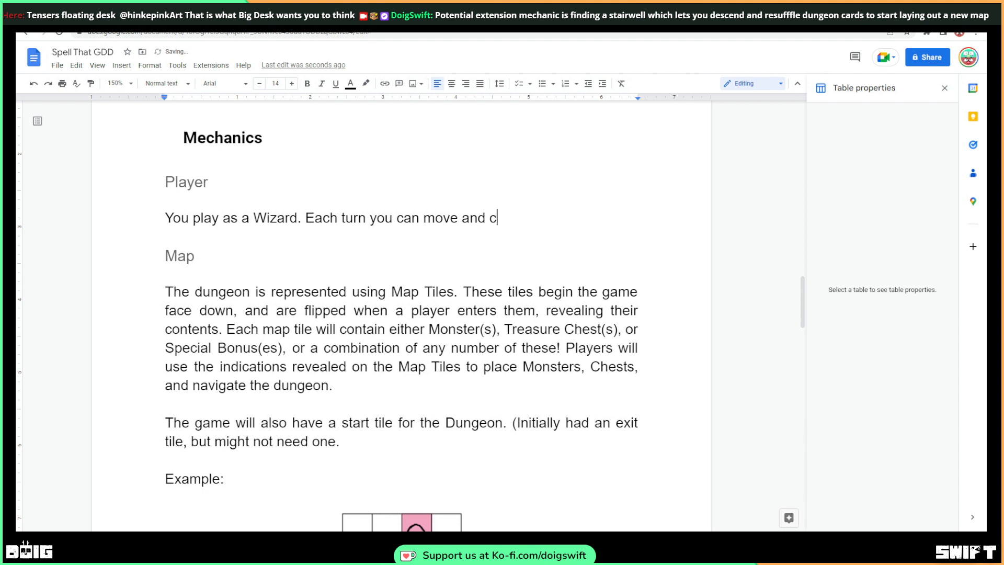
{"action": "type", "text": "ast a spell/"}
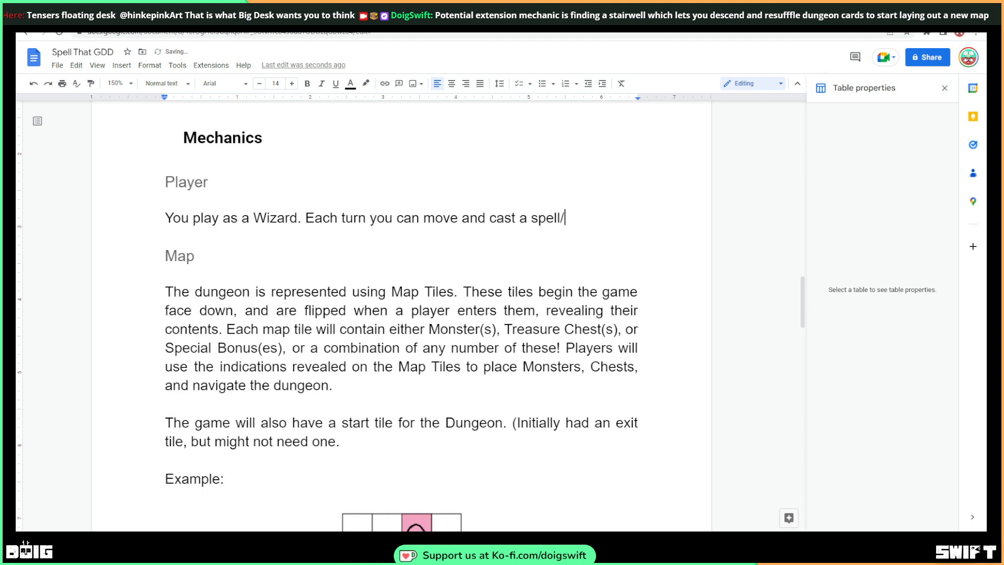
{"action": "type", "text": "open a ches"}
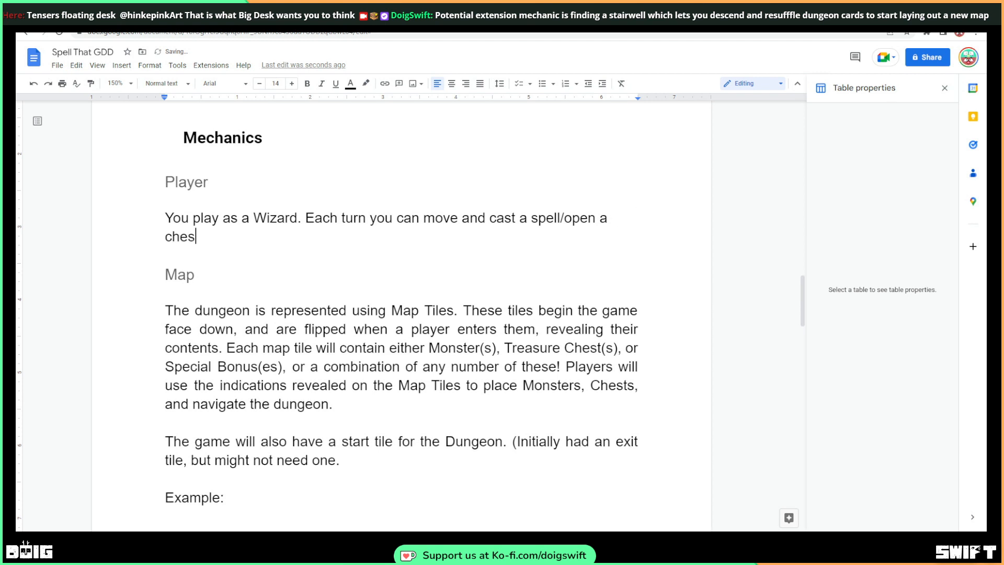
{"action": "type", "text": "t,"}
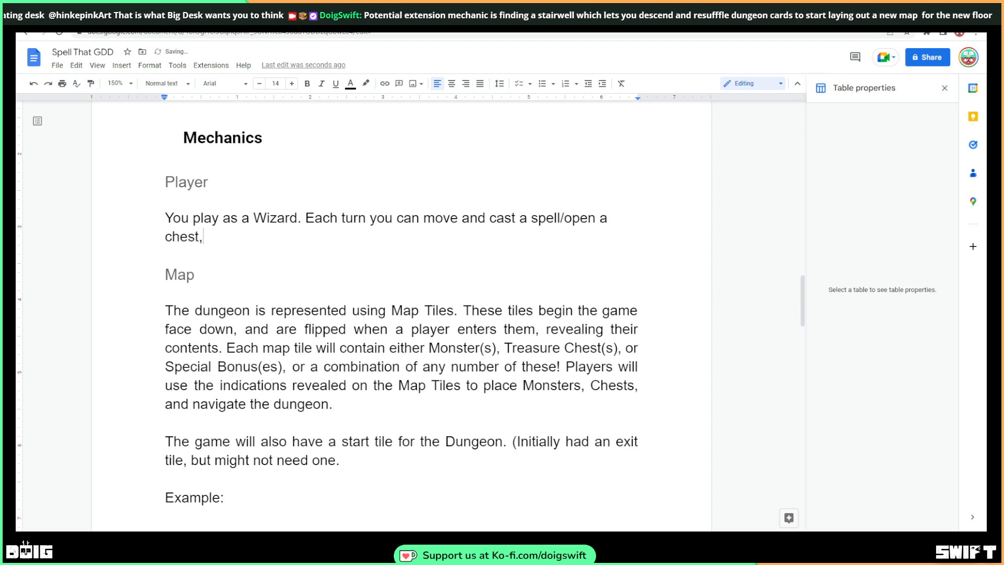
{"action": "key", "text": "BackSpace"}
{"action": "type", "text": "."}
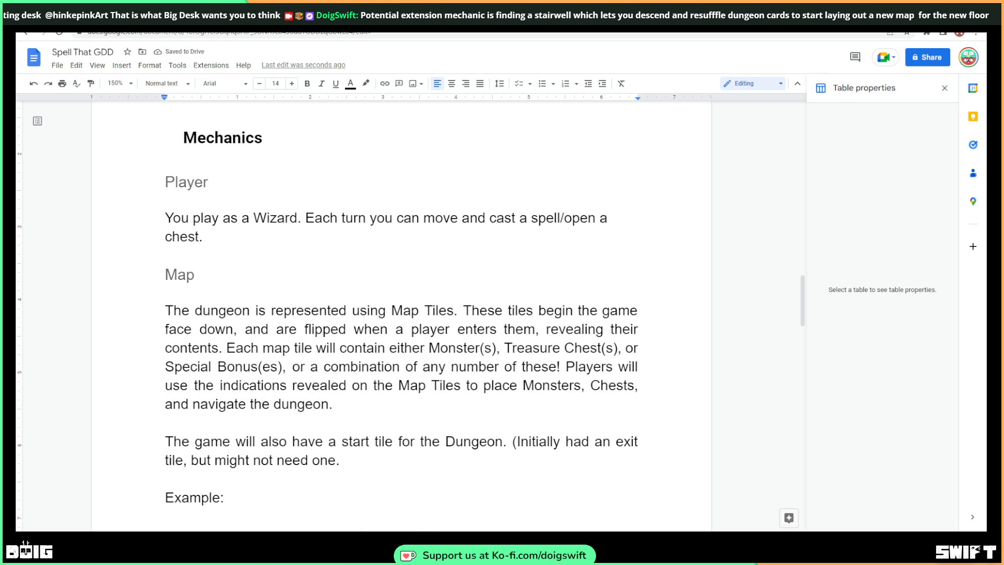
Extend the end of the Player sentence with ", in any order."
{"action": "key", "text": "BackSpace"}
{"action": "type", "text": ", in ant"}
{"action": "key", "text": "BackSpace"}
{"action": "key", "text": "BackSpace"}
{"action": "type", "text": "y order,"}
{"action": "key", "text": "BackSpace"}
{"action": "type", "text": "."}
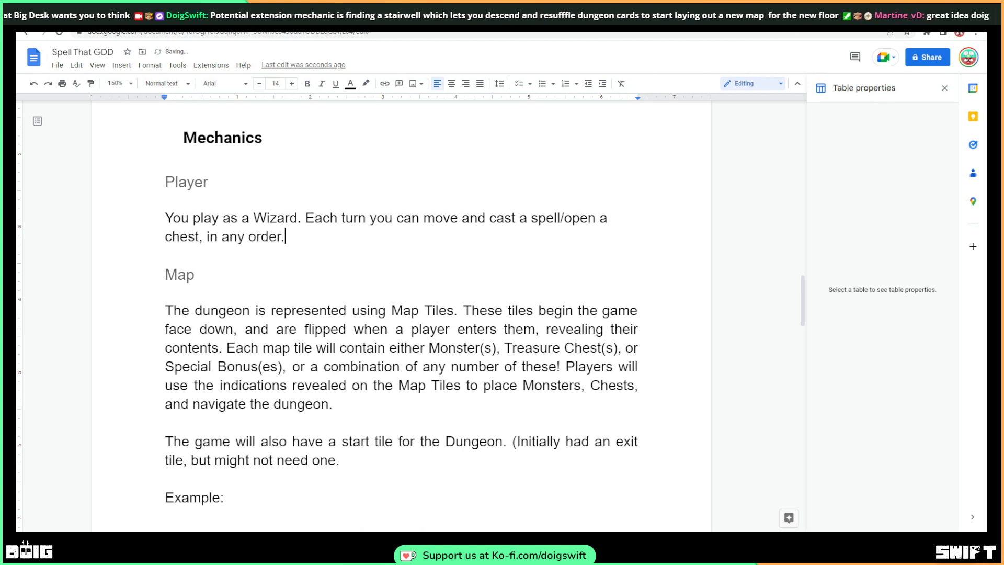
Insert "one square" after "move" in the Player sentence
{"action": "left_click", "coordinate": [459, 218]}
{"action": "type", "text": "one s "}
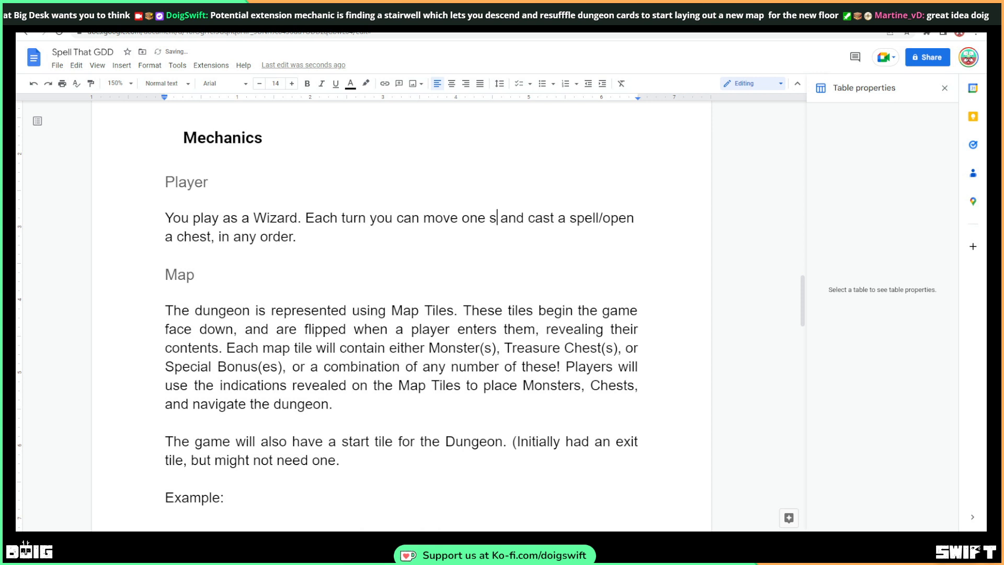
{"action": "type", "text": "quare"}
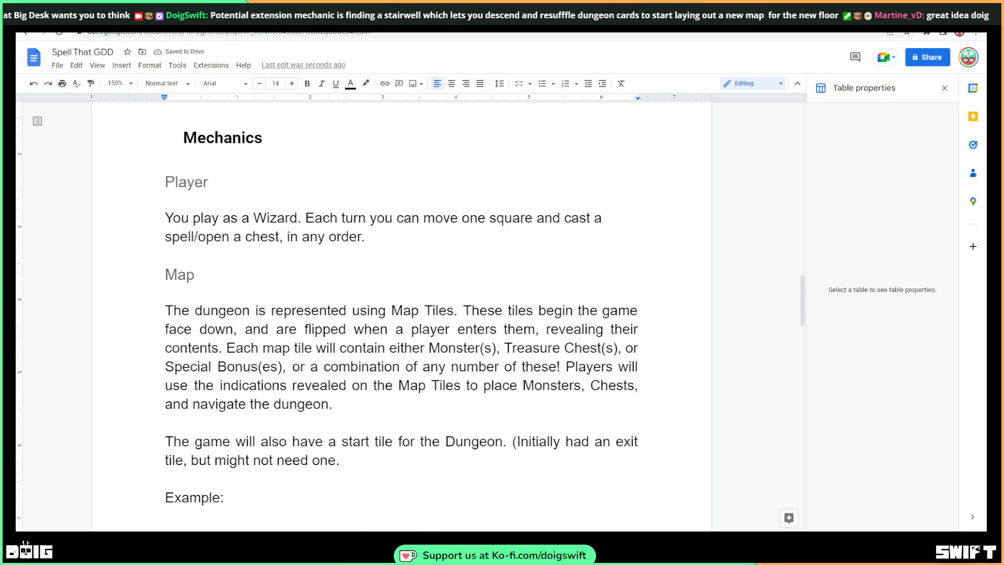
Add a "Spells" heading between the Player paragraph and the Map heading, and give it the Subtitle style
{"action": "key", "text": "Down"}
{"action": "key", "text": "Return"}
{"action": "key", "text": "Return"}
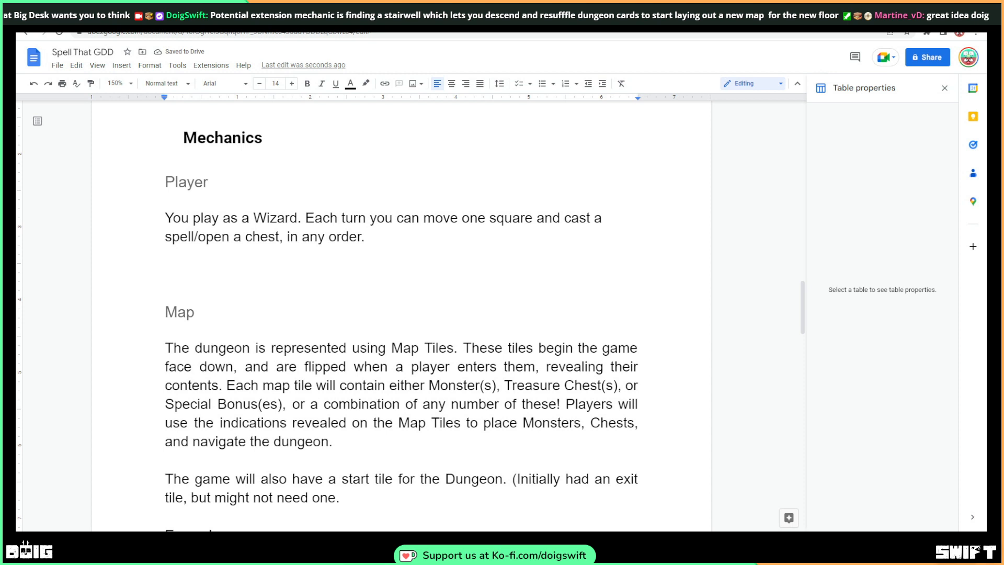
{"action": "type", "text": "Spells"}
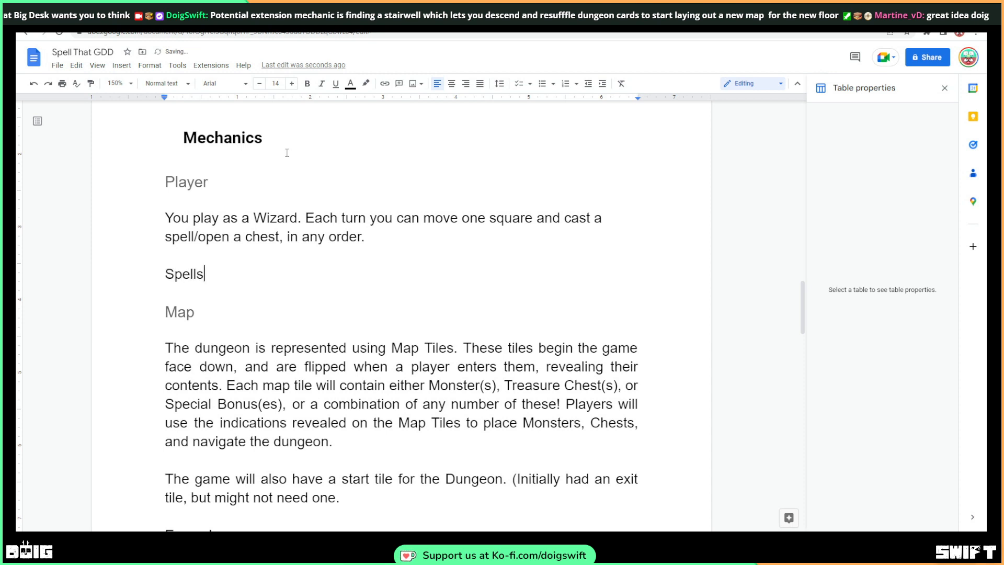
{"action": "key", "text": "shift+Left"}
{"action": "key", "text": "shift+Left"}
{"action": "key", "text": "shift+Left"}
{"action": "key", "text": "shift+Left"}
{"action": "key", "text": "shift+Left"}
{"action": "key", "text": "shift+Left"}
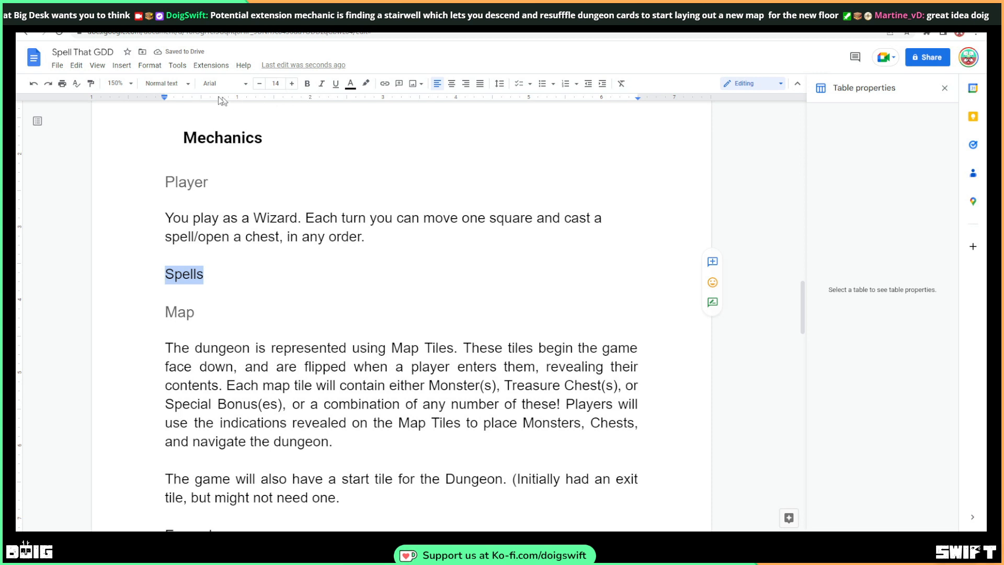
{"action": "left_click", "coordinate": [165, 83]}
{"action": "left_click", "coordinate": [192, 181]}
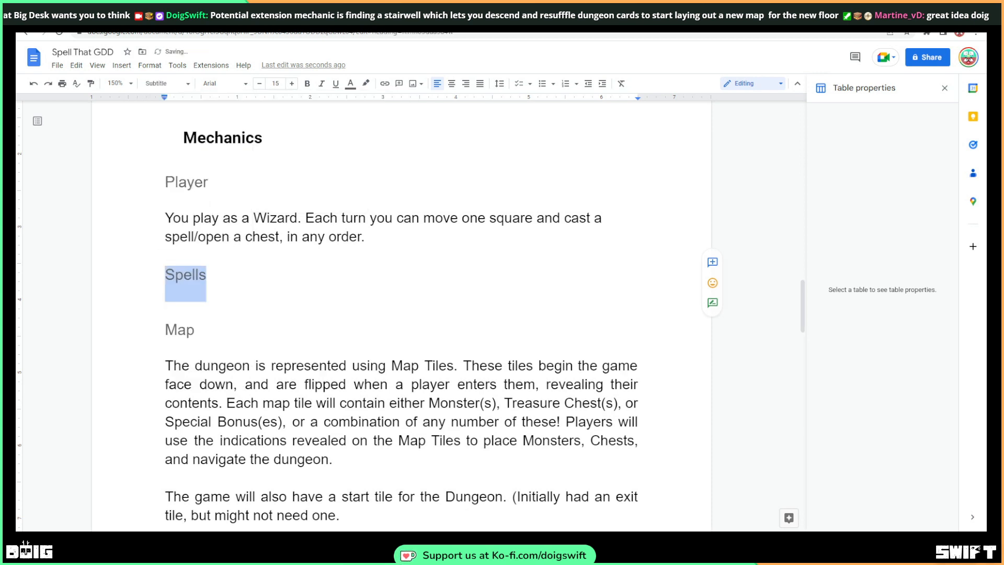
Start a body text line below the Spells heading and set its font size to 14
{"action": "key", "text": "End"}
{"action": "key", "text": "Return"}
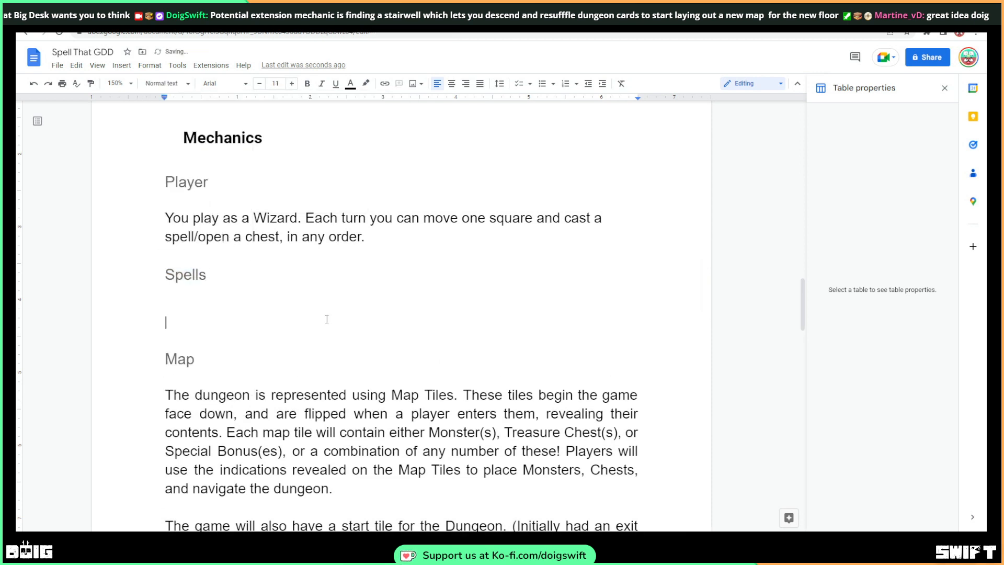
{"action": "type", "text": "Spel"}
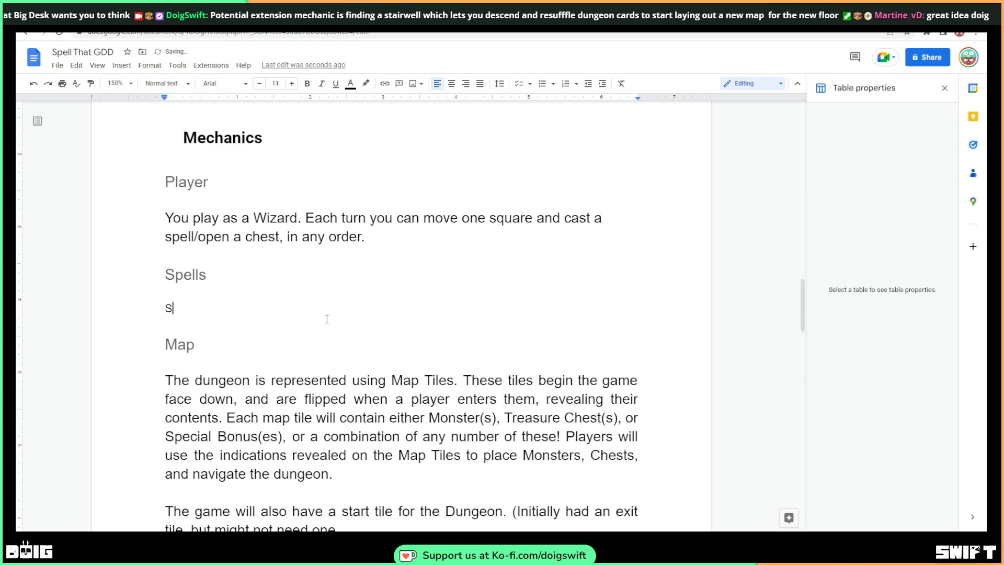
{"action": "key", "text": "BackSpace"}
{"action": "key", "text": "BackSpace"}
{"action": "left_click", "coordinate": [163, 83]}
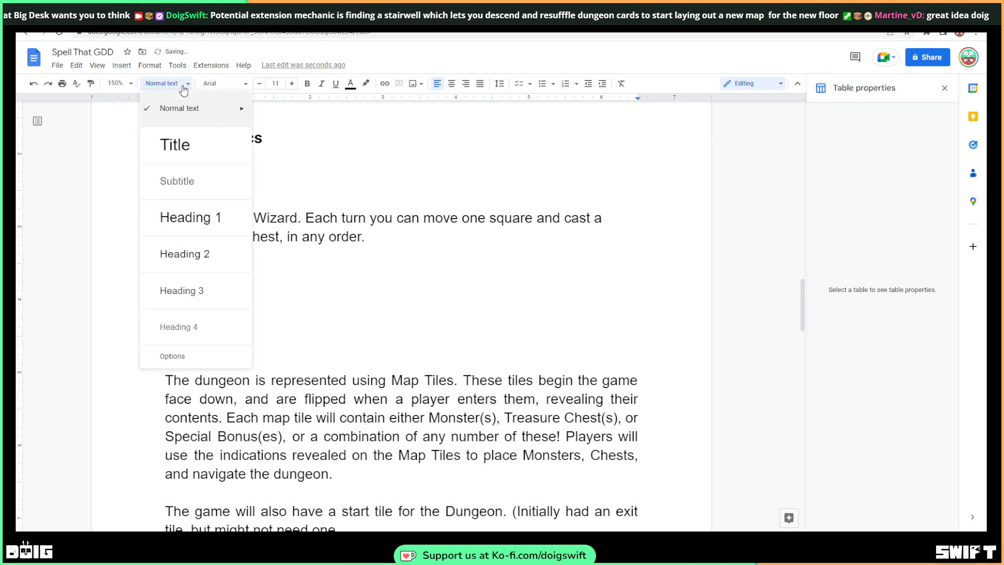
{"action": "mouse_move", "coordinate": [187, 134]}
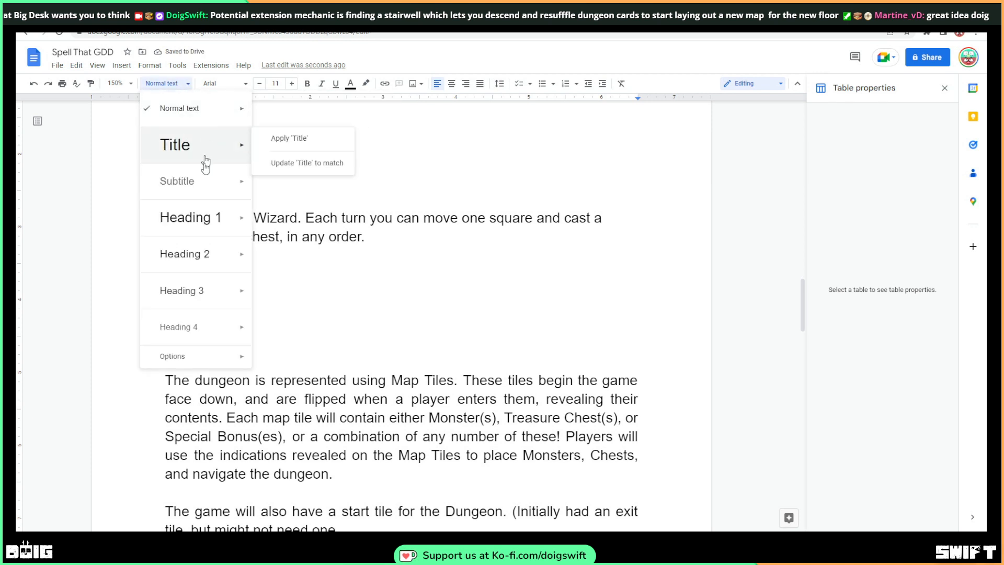
{"action": "mouse_move", "coordinate": [206, 181]}
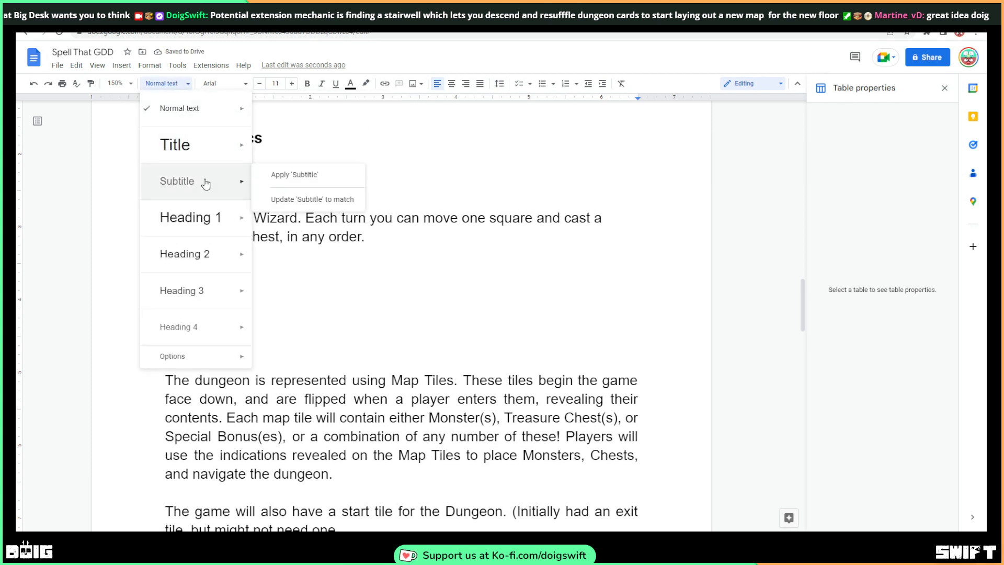
{"action": "left_click", "coordinate": [292, 83]}
{"action": "left_click", "coordinate": [293, 84]}
{"action": "left_click", "coordinate": [293, 83]}
Write "Spells are cast using a combination of scrabble tiles (Runes), and Magic Cards." under the Spells heading
{"action": "type", "text": "S"}
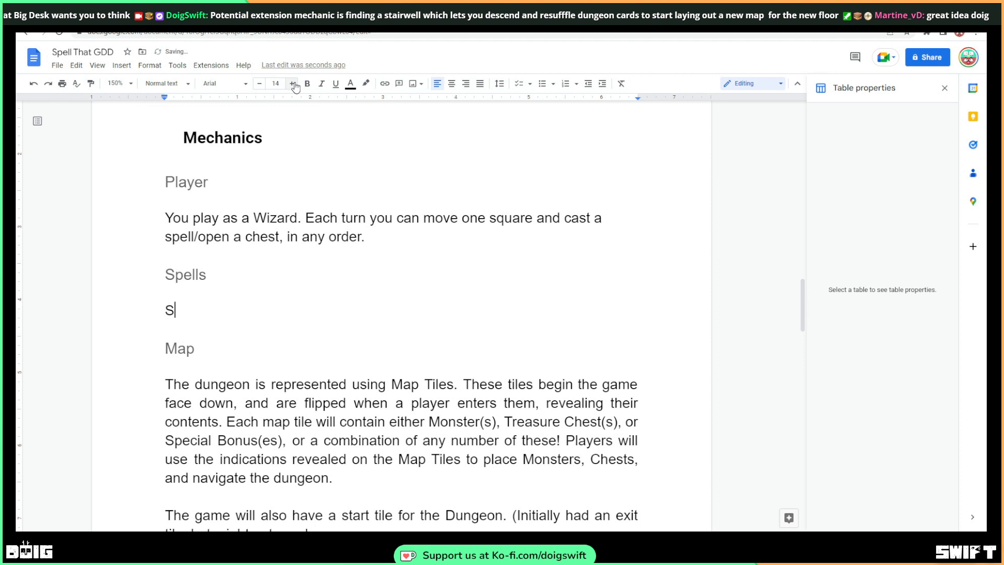
{"action": "type", "text": "pells are casr"}
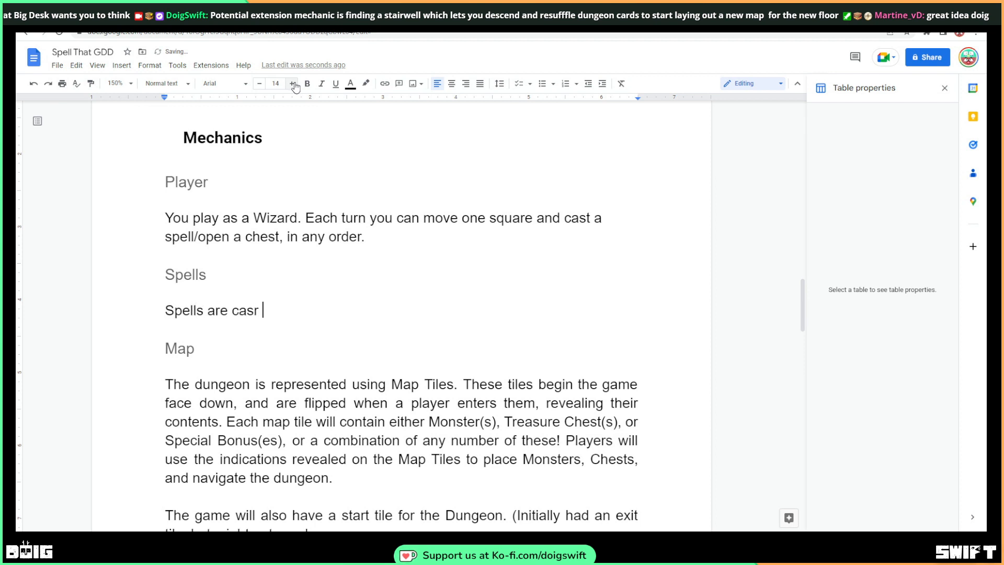
{"action": "key", "text": "BackSpace"}
{"action": "key", "text": "BackSpace"}
{"action": "type", "text": "t using a combination"}
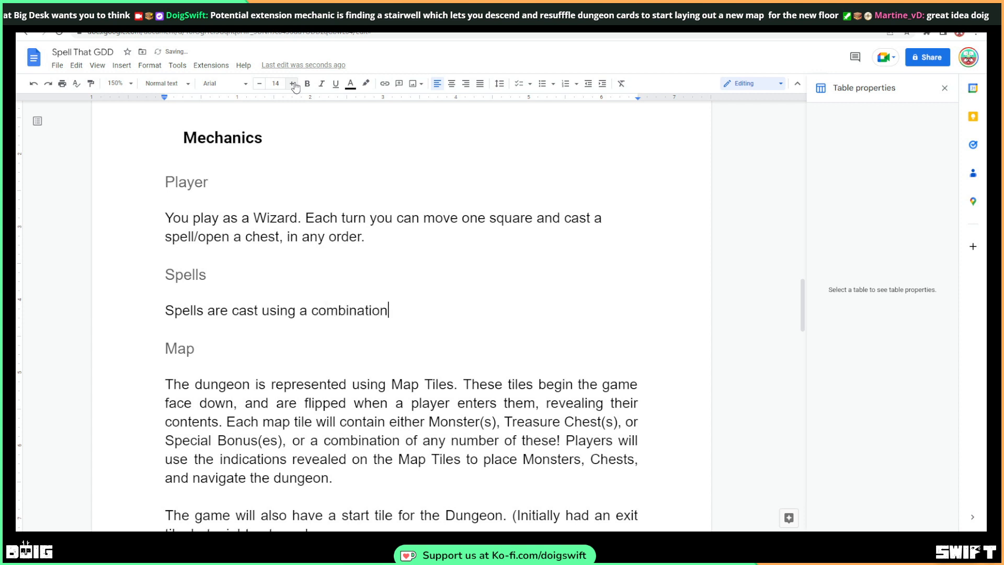
{"action": "type", "text": " of scrabble"}
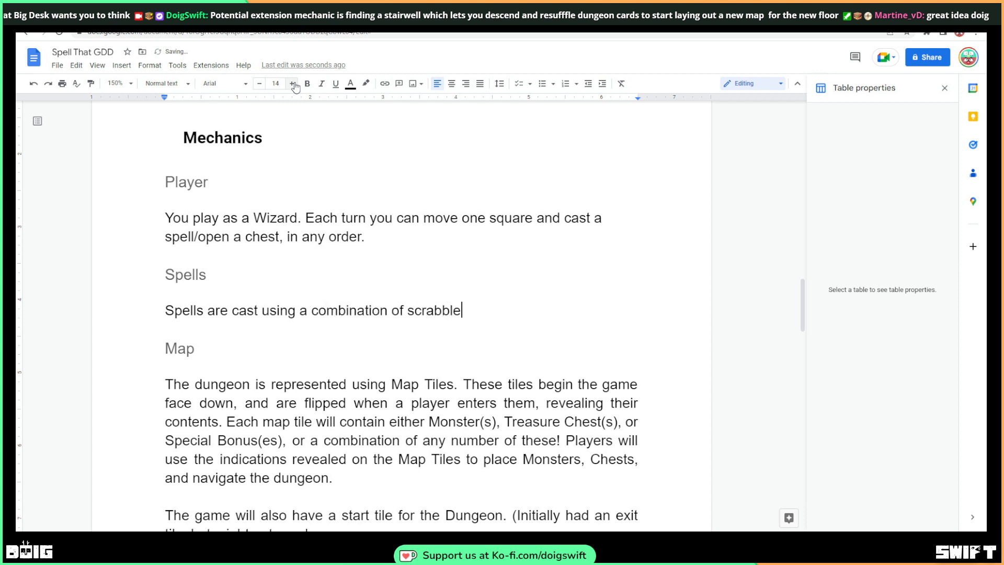
{"action": "type", "text": " tiles (r"}
{"action": "key", "text": "BackSpace"}
{"action": "type", "text": "Runes), "}
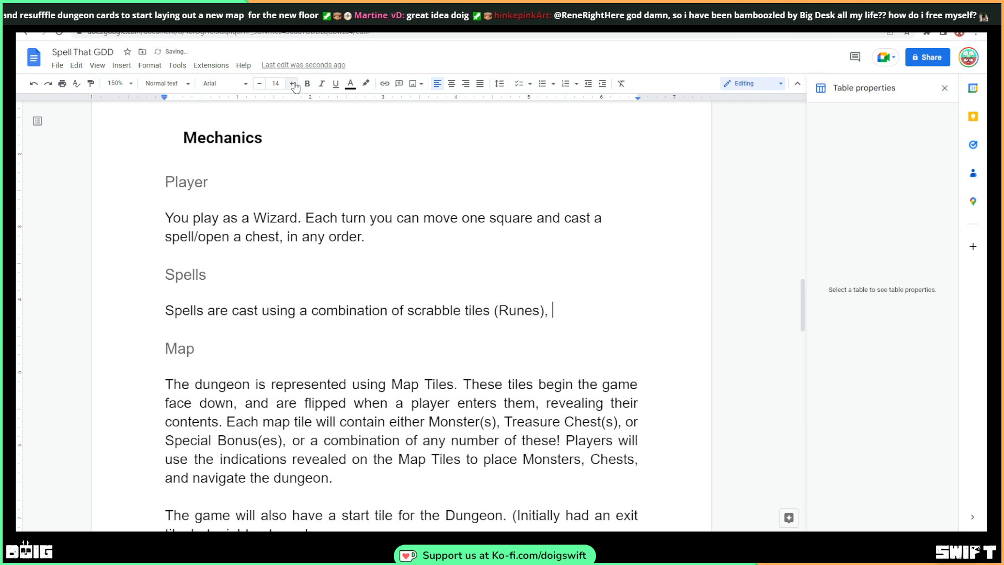
{"action": "type", "text": "and Magic C"}
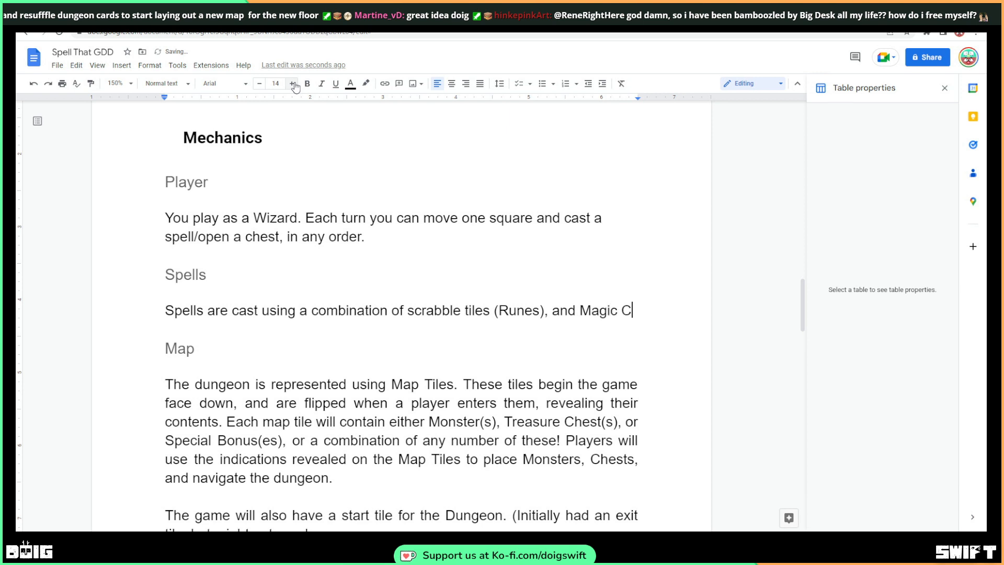
{"action": "type", "text": "ards."}
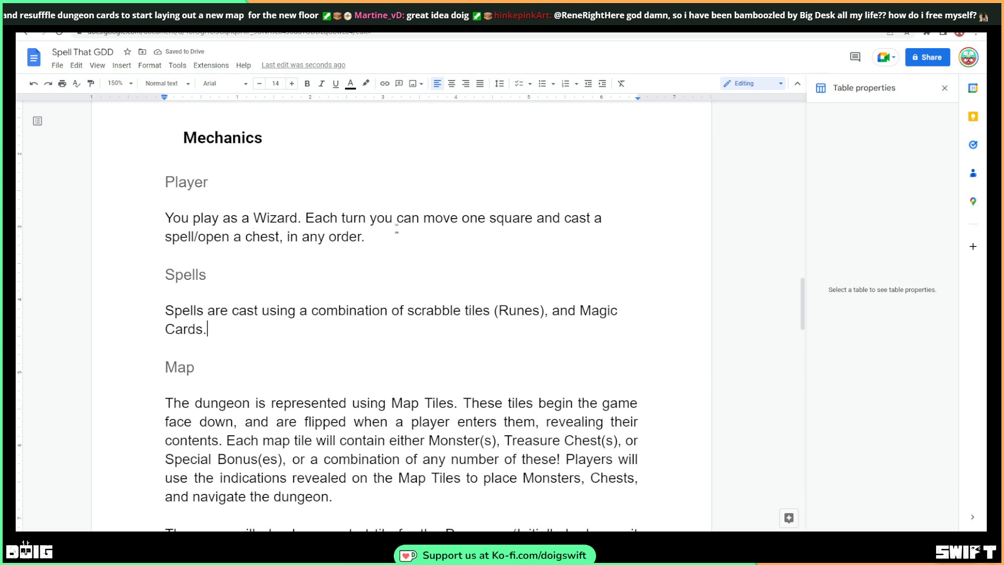
Add the paragraph "Players cannot occupy the same space as another Wizard, Chest, or Monster." at the end of the Player section
{"action": "left_click", "coordinate": [397, 228]}
{"action": "key", "text": "Return"}
{"action": "key", "text": "Return"}
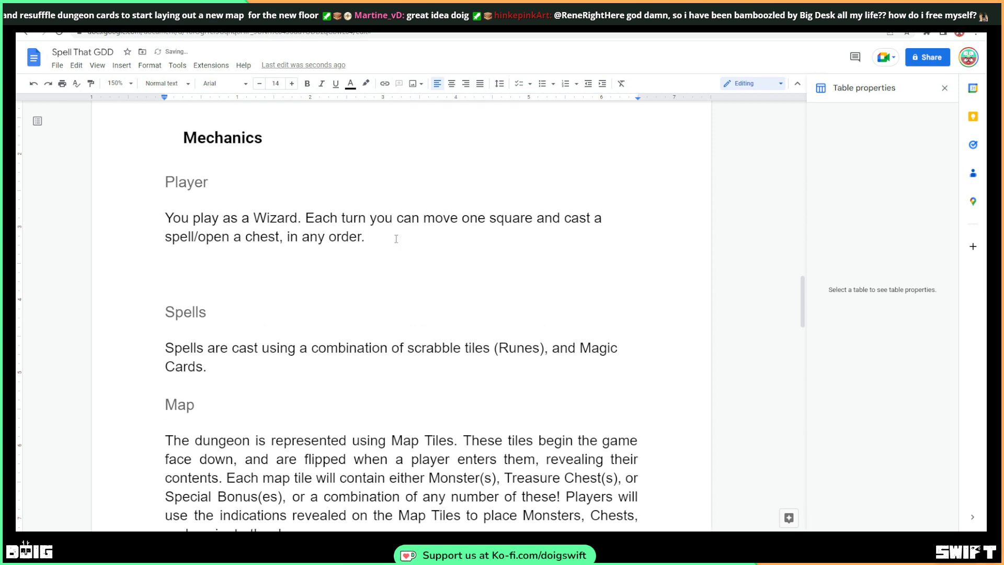
{"action": "type", "text": "Players cannot"}
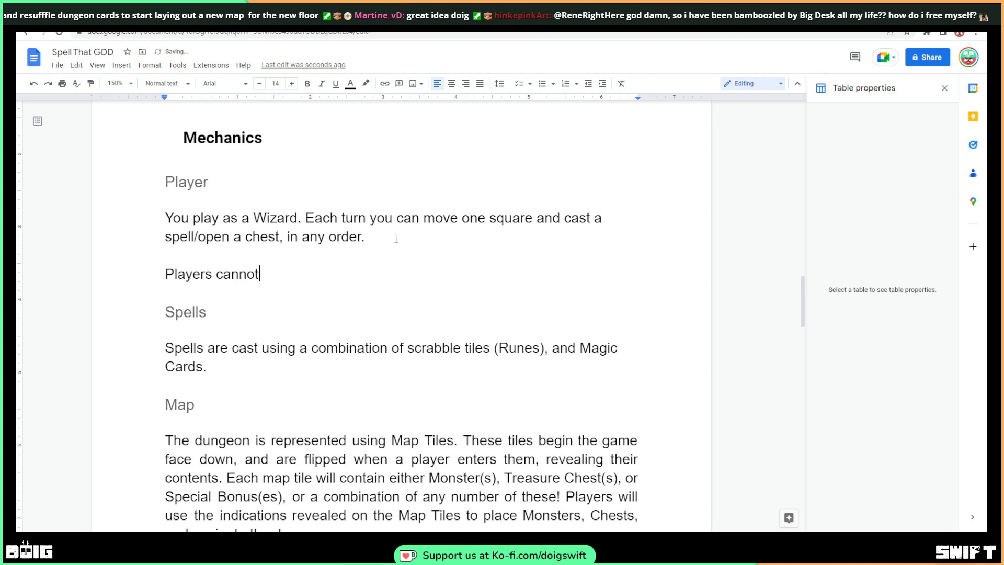
{"action": "type", "text": " occupt"}
{"action": "type", "text": " the same spac"}
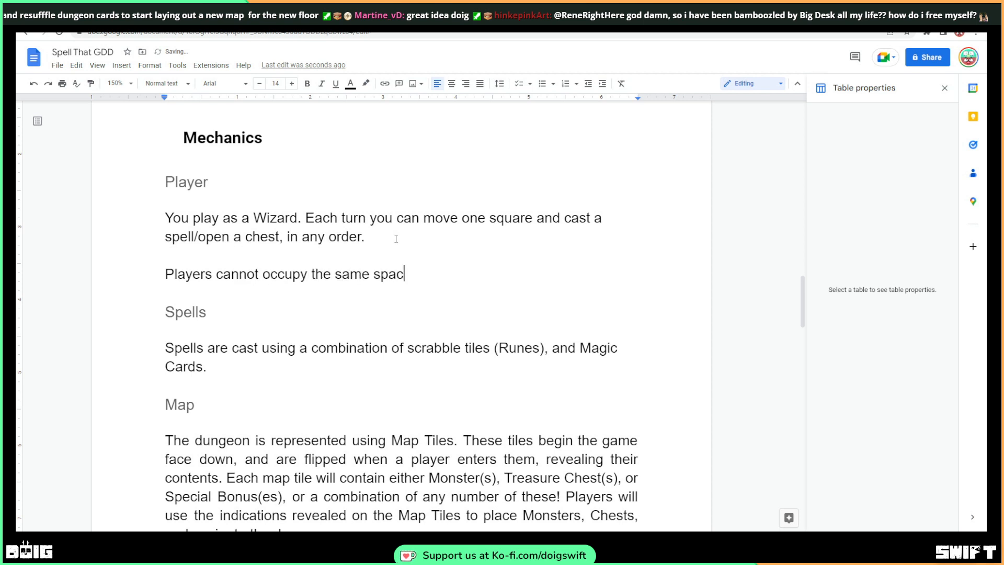
{"action": "type", "text": "e as anothe"}
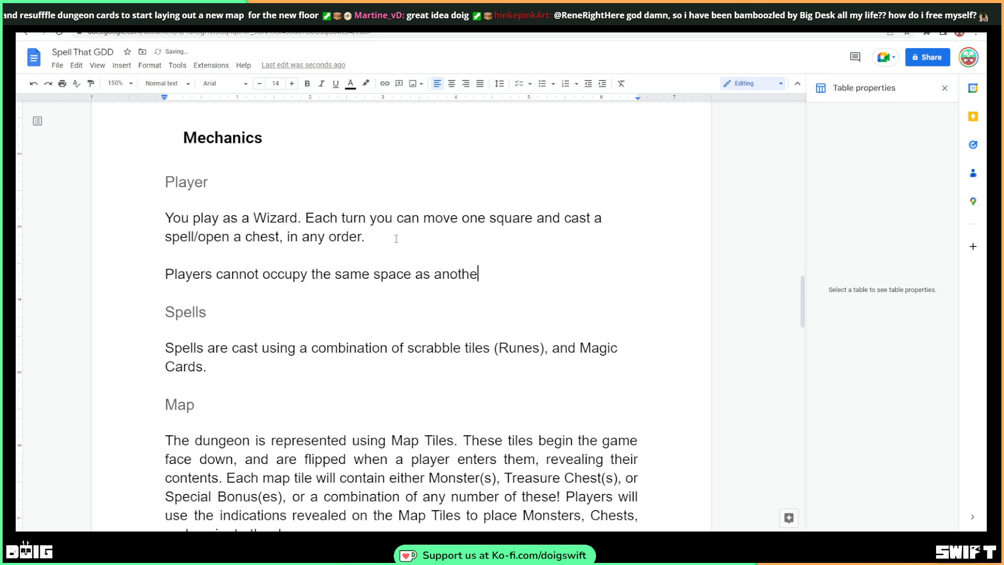
{"action": "type", "text": "r Wizard or a"}
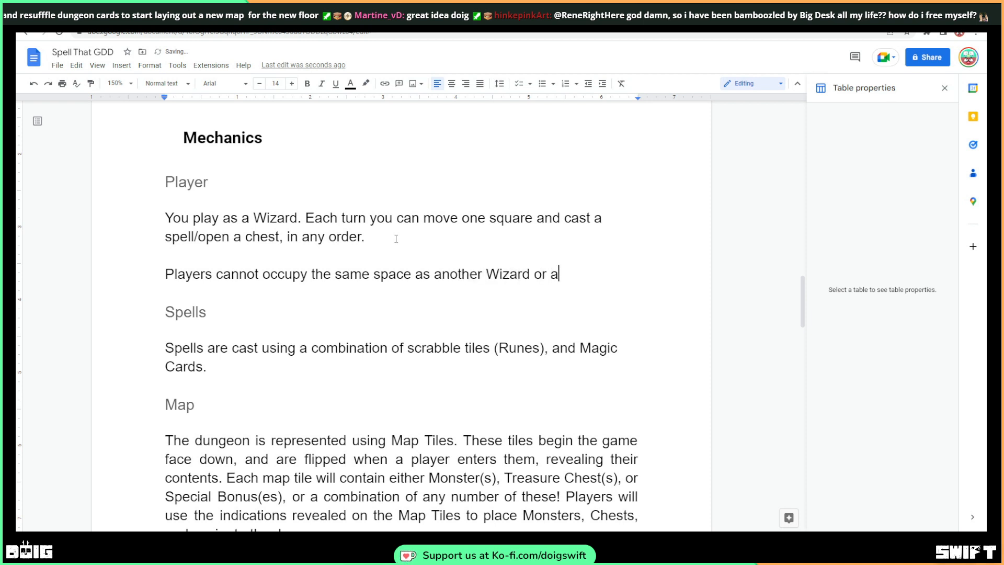
{"action": "type", "text": "r"}
{"action": "key", "text": "BackSpace"}
{"action": "key", "text": "BackSpace"}
{"action": "key", "text": "BackSpace"}
{"action": "key", "text": "BackSpace"}
{"action": "type", "text": ", Chest, or Monster."}
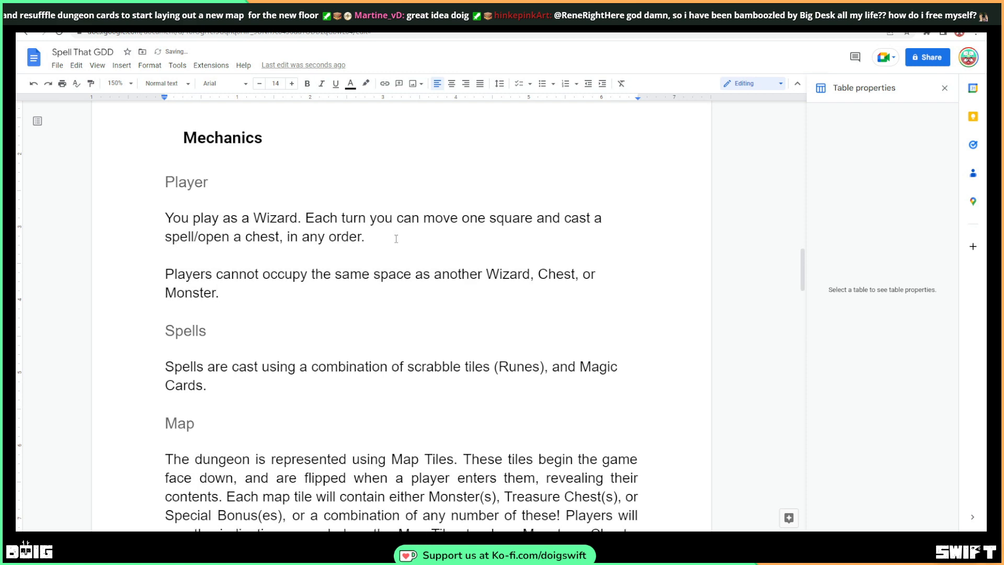
Remove the word "or" after "Treasure Chest(s)," in the first Map paragraph
{"action": "left_click_drag", "start_coordinate": [802, 270], "coordinate": [802, 320]}
{"action": "scroll", "coordinate": [473, 272], "scroll_direction": "up", "scroll_amount": 2}
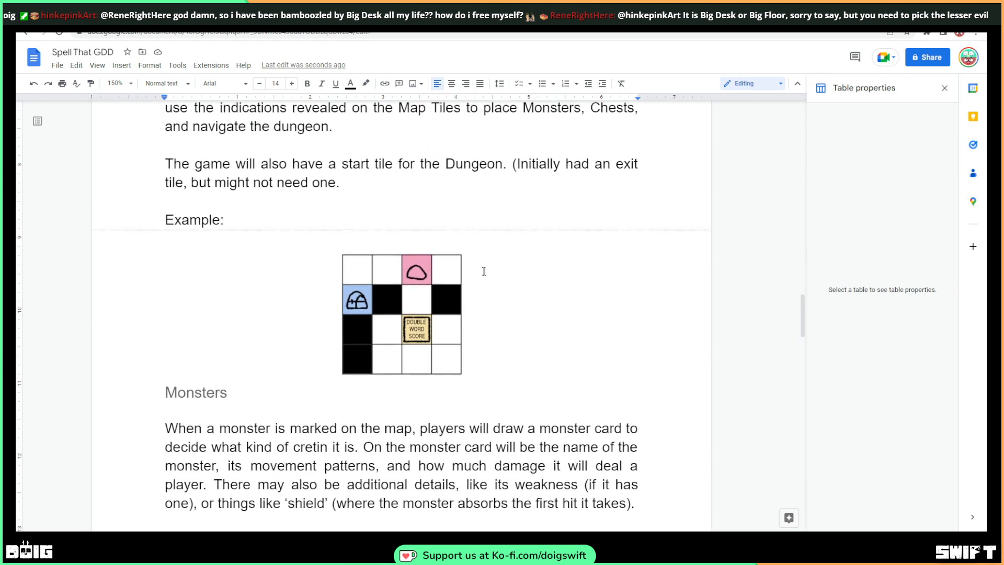
{"action": "scroll", "coordinate": [485, 269], "scroll_direction": "up", "scroll_amount": 1}
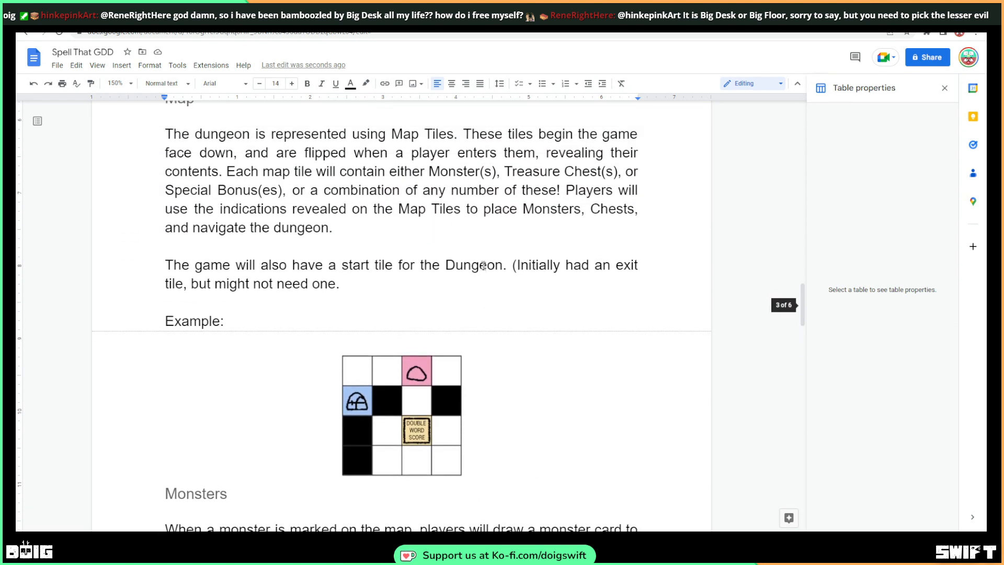
{"action": "left_click", "coordinate": [289, 192]}
{"action": "key", "text": "BackSpace"}
{"action": "key", "text": "BackSpace"}
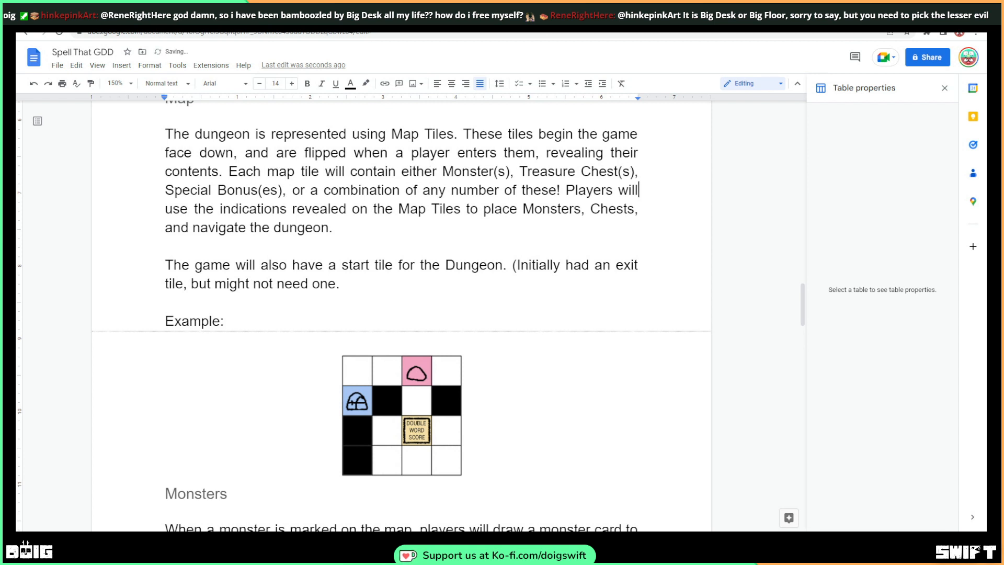
Insert "Shaded Impassible spaces," before "or a combination" in the map tile contents list
{"action": "left_click", "coordinate": [290, 190]}
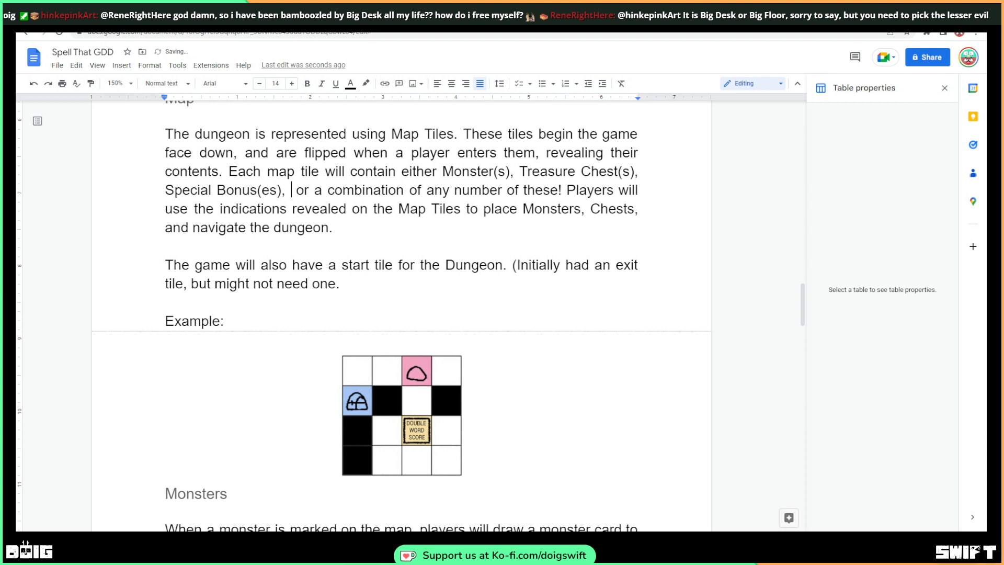
{"action": "type", "text": "ded "}
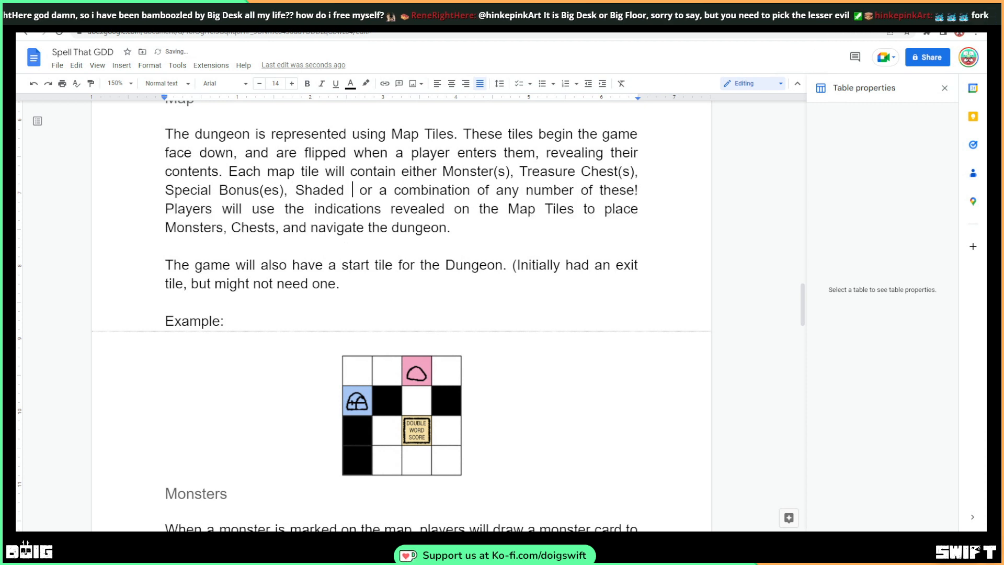
{"action": "type", "text": "Impassi"}
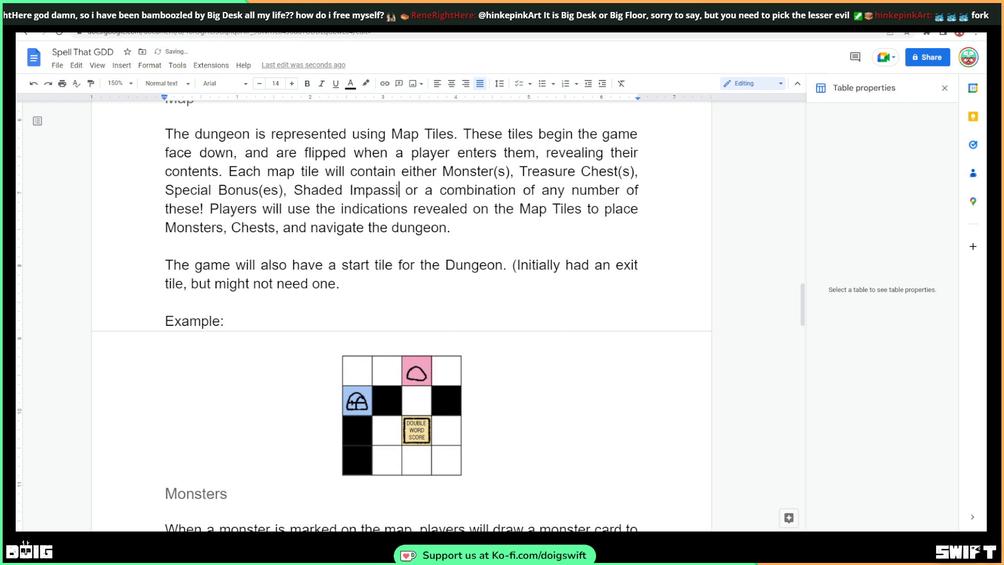
{"action": "type", "text": "ble"}
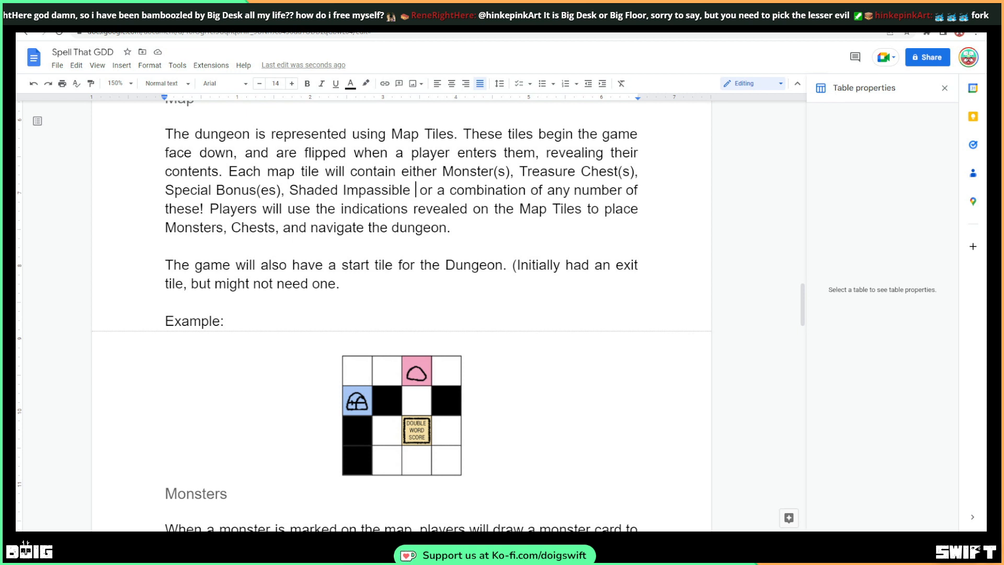
{"action": "type", "text": "spaces"}
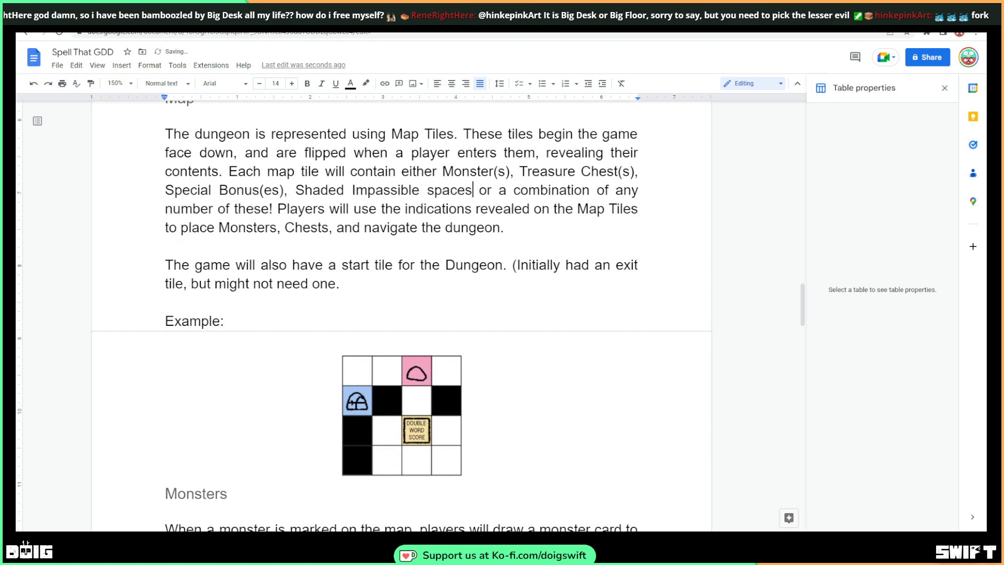
{"action": "type", "text": ","}
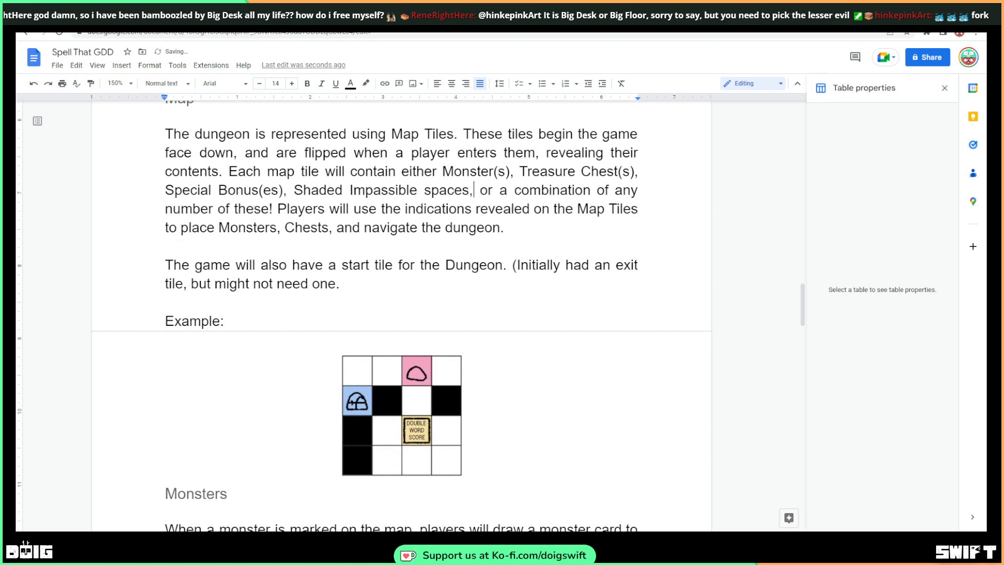
Replace "Special Bonus(es)" with "Bonus Spaces" in the map tile contents list
{"action": "scroll", "coordinate": [413, 233], "scroll_direction": "down", "scroll_amount": 3}
{"action": "scroll", "coordinate": [413, 234], "scroll_direction": "up", "scroll_amount": 4}
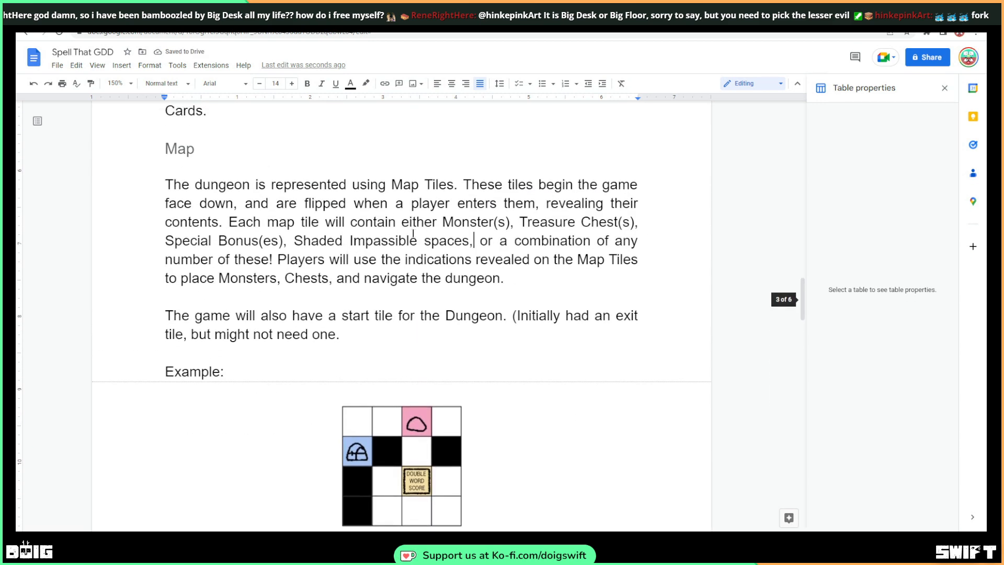
{"action": "mouse_move", "coordinate": [218, 241]}
{"action": "left_mouse_down"}
{"action": "mouse_move", "coordinate": [169, 241]}
{"action": "mouse_move", "coordinate": [231, 241]}
{"action": "left_mouse_up"}
{"action": "key", "text": "BackSpace"}
{"action": "key", "text": "BackSpace"}
{"action": "type", "text": "Spaces"}
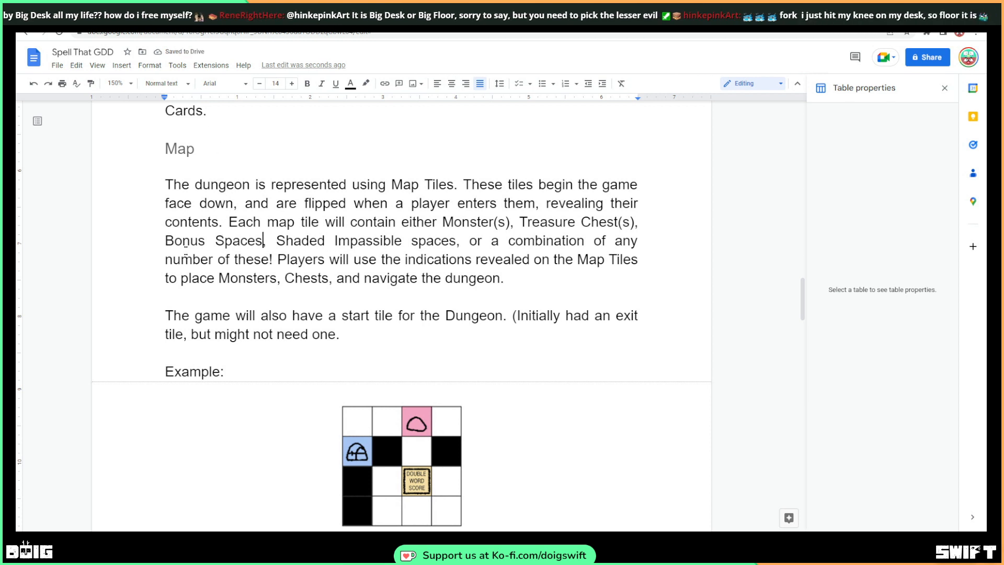
{"action": "left_click", "coordinate": [217, 241]}
{"action": "key", "text": "BackSpace"}
Remove the "(s)" endings from "Monster(s)" and "Treasure Chest(s)" in the map tile contents list
{"action": "left_click", "coordinate": [506, 222]}
{"action": "key", "text": "BackSpace"}
{"action": "key", "text": "BackSpace"}
{"action": "key", "text": "Delete"}
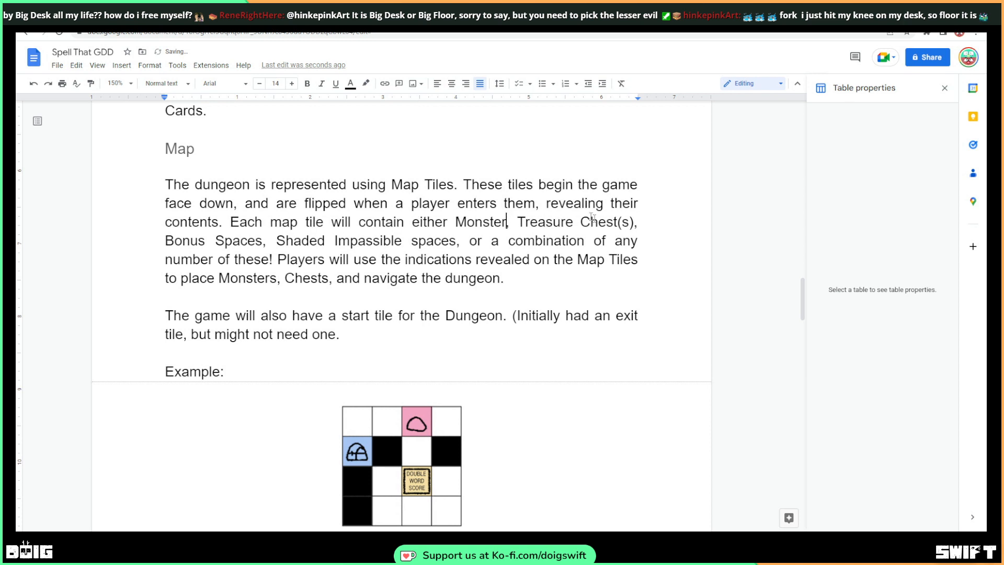
{"action": "key", "text": "BackSpace"}
{"action": "key", "text": "BackSpace"}
{"action": "key", "text": "BackSpace"}
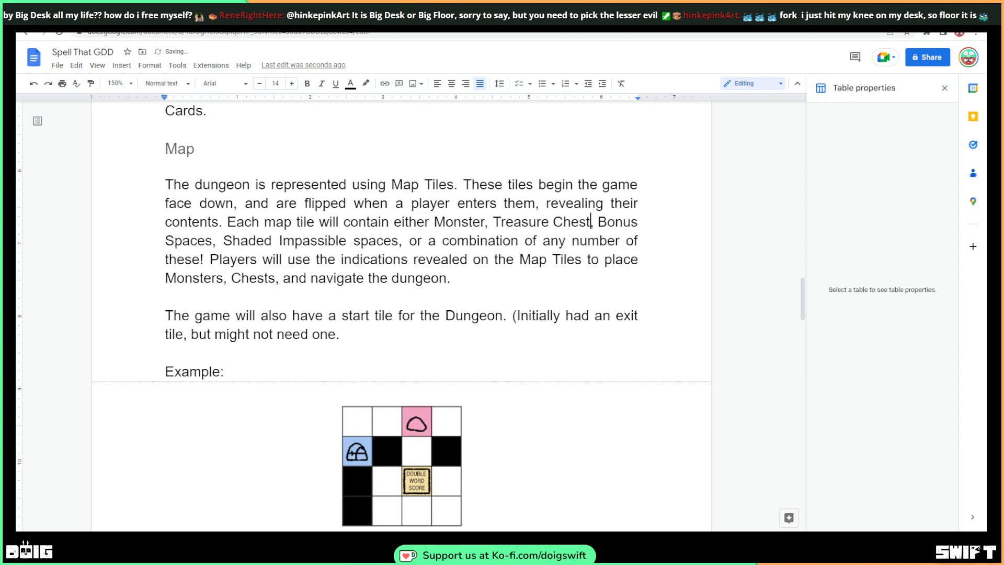
Copy the empty table under "List of Monster cards:" and paste it below the Spells paragraph, before the Map heading
{"action": "scroll", "coordinate": [444, 268], "scroll_direction": "up", "scroll_amount": 8}
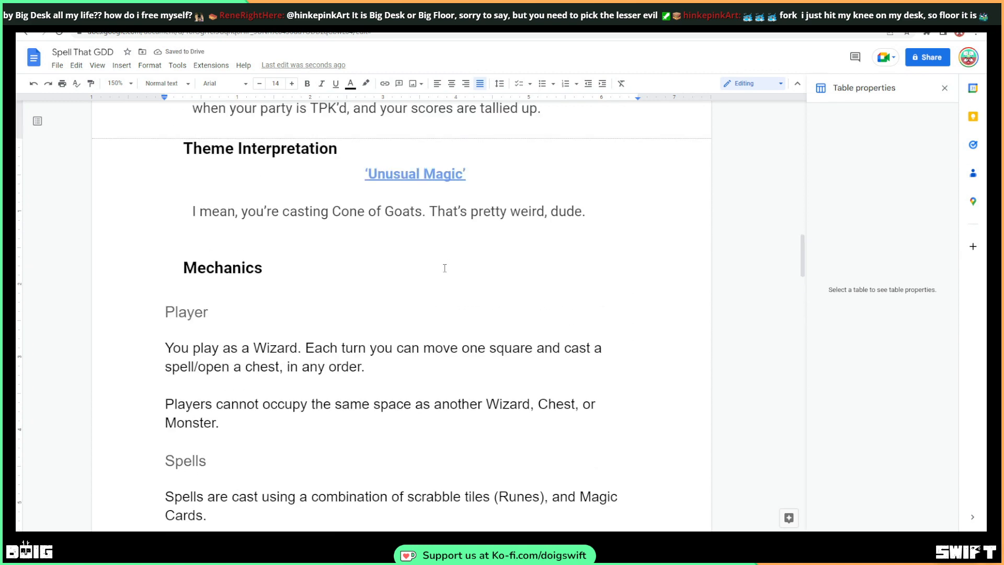
{"action": "scroll", "coordinate": [444, 268], "scroll_direction": "down", "scroll_amount": 3}
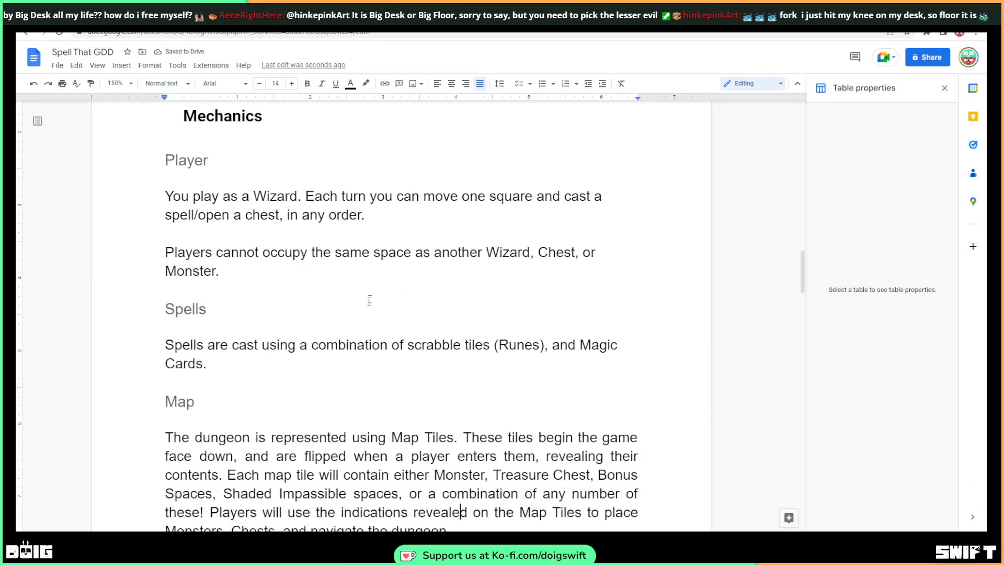
{"action": "left_click", "coordinate": [243, 361]}
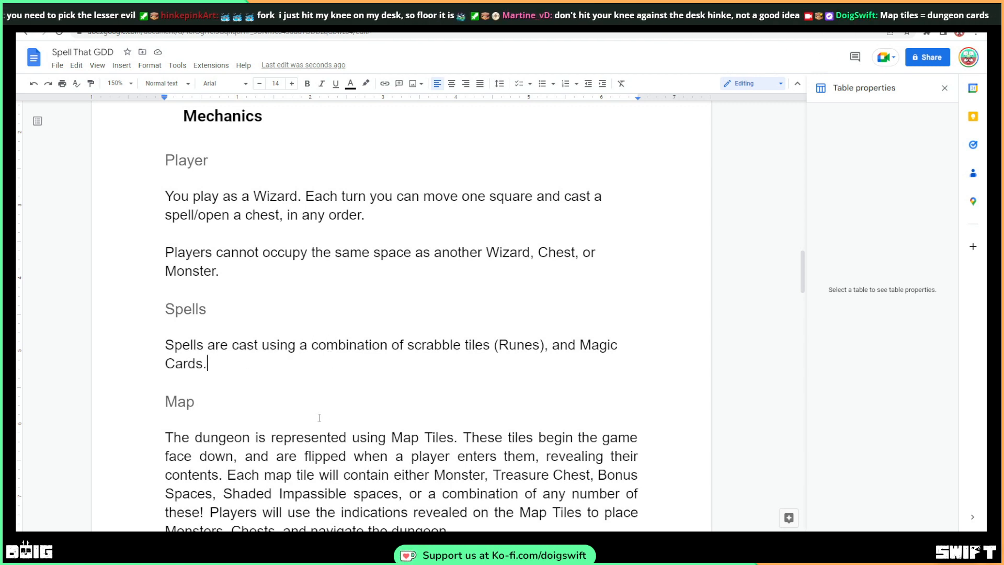
{"action": "scroll", "coordinate": [275, 427], "scroll_direction": "down", "scroll_amount": 20}
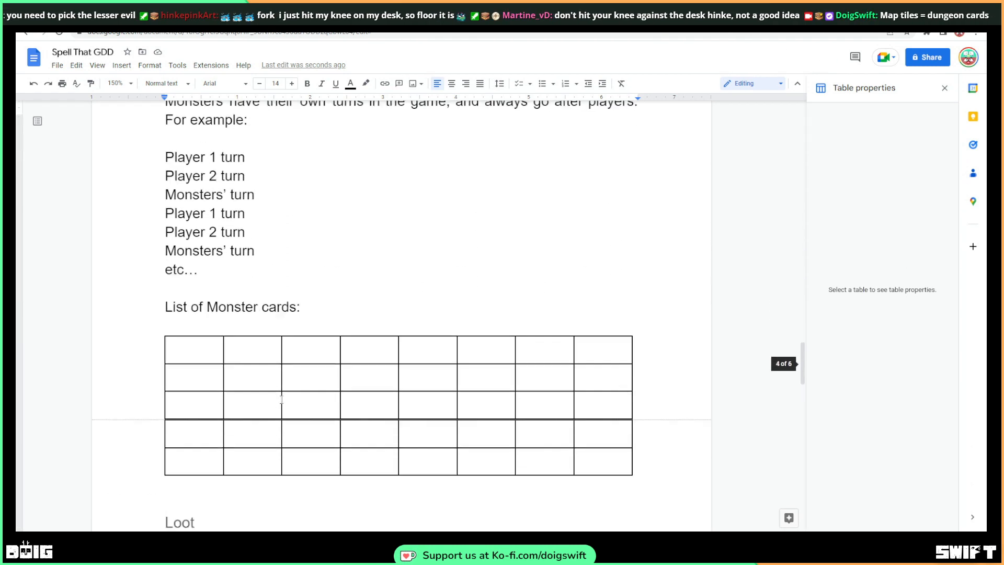
{"action": "left_click_drag", "start_coordinate": [630, 244], "coordinate": [179, 136]}
{"action": "scroll", "coordinate": [287, 220], "scroll_direction": "up", "scroll_amount": 15}
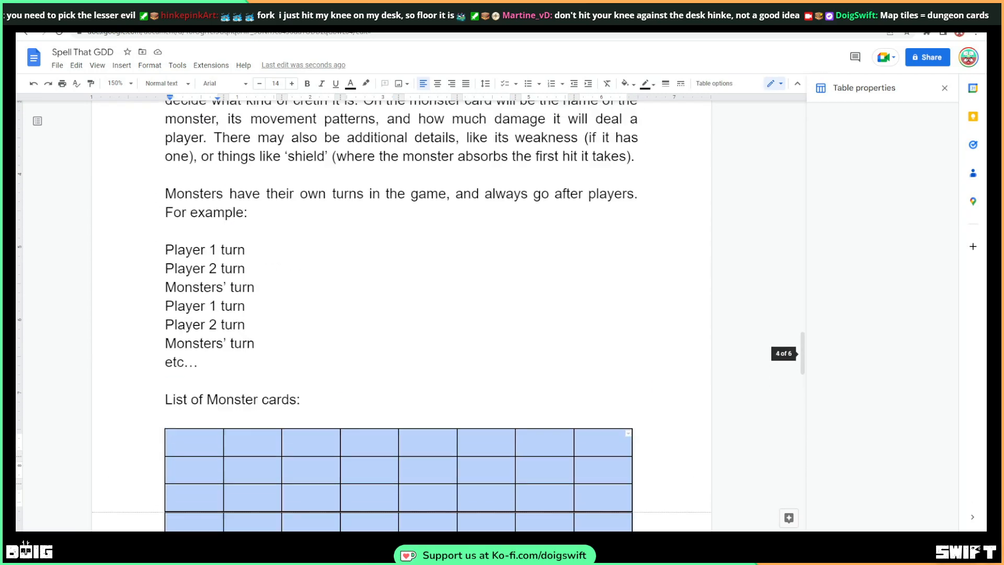
{"action": "scroll", "coordinate": [287, 267], "scroll_direction": "up", "scroll_amount": 6}
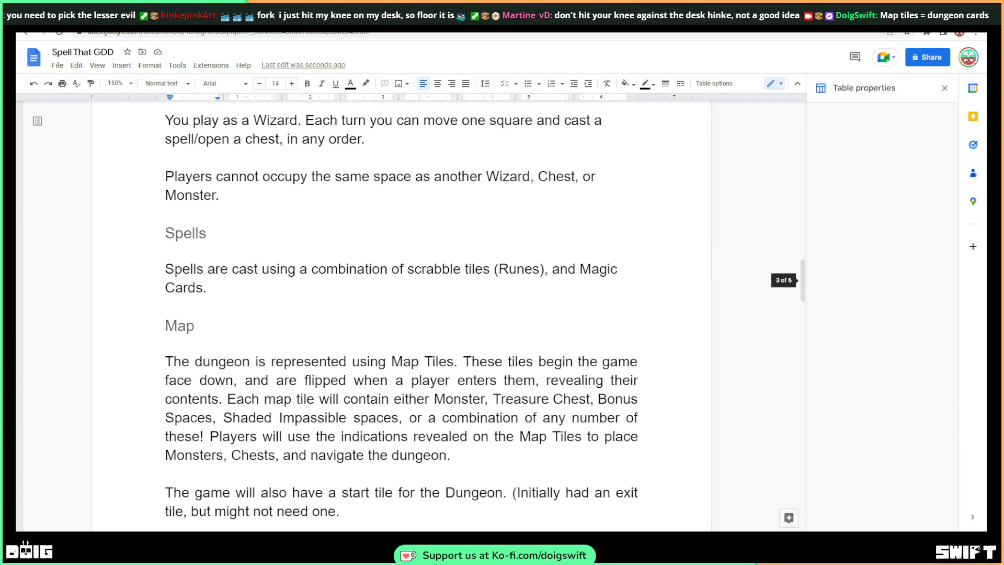
{"action": "left_click", "coordinate": [275, 319]}
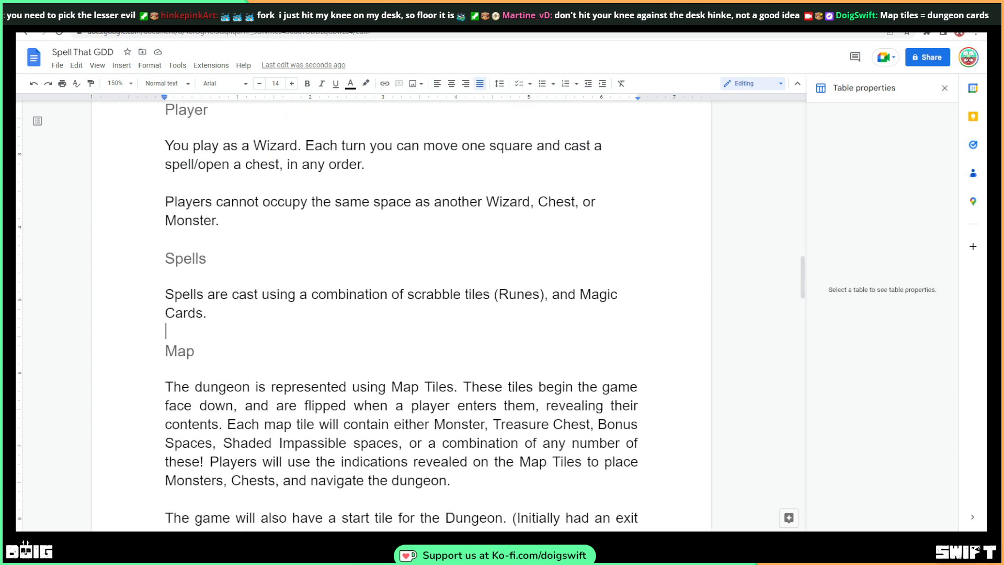
{"action": "key", "text": "Return"}
{"action": "key", "text": "Return"}
{"action": "key", "text": "ctrl+v"}
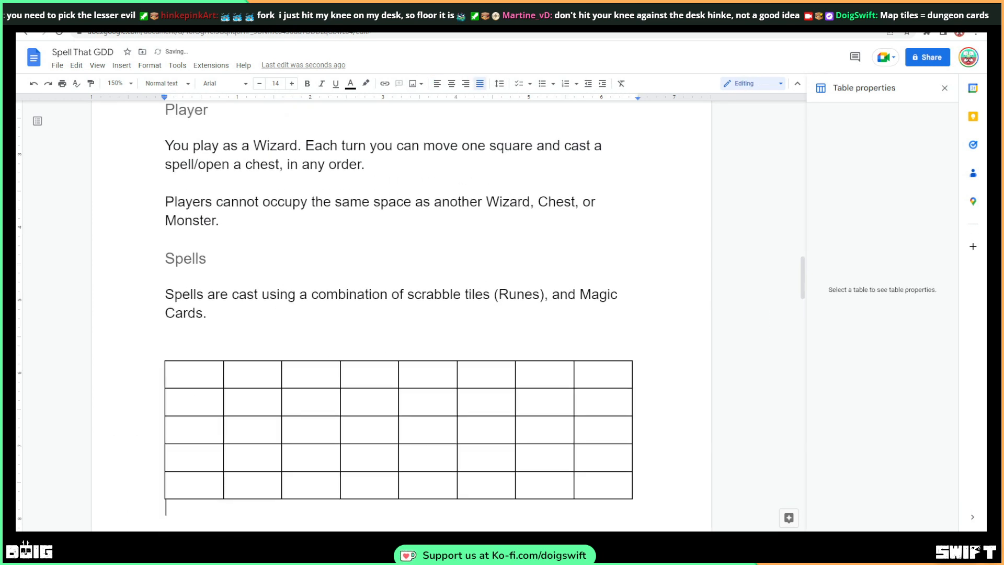
Start a new paragraph at the end of the Player section with "Each player begins"
{"action": "double_click", "coordinate": [297, 221]}
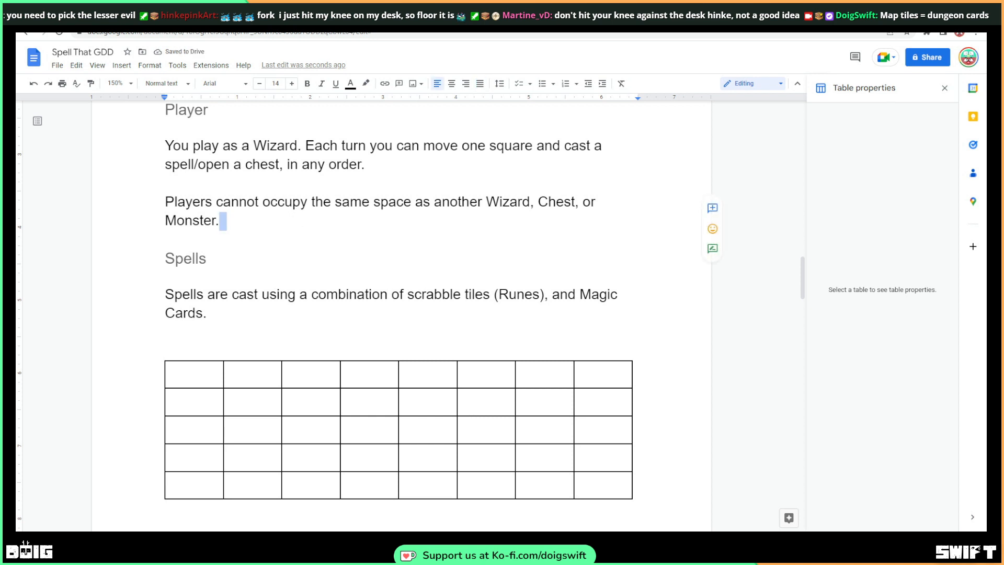
{"action": "key", "text": "Right"}
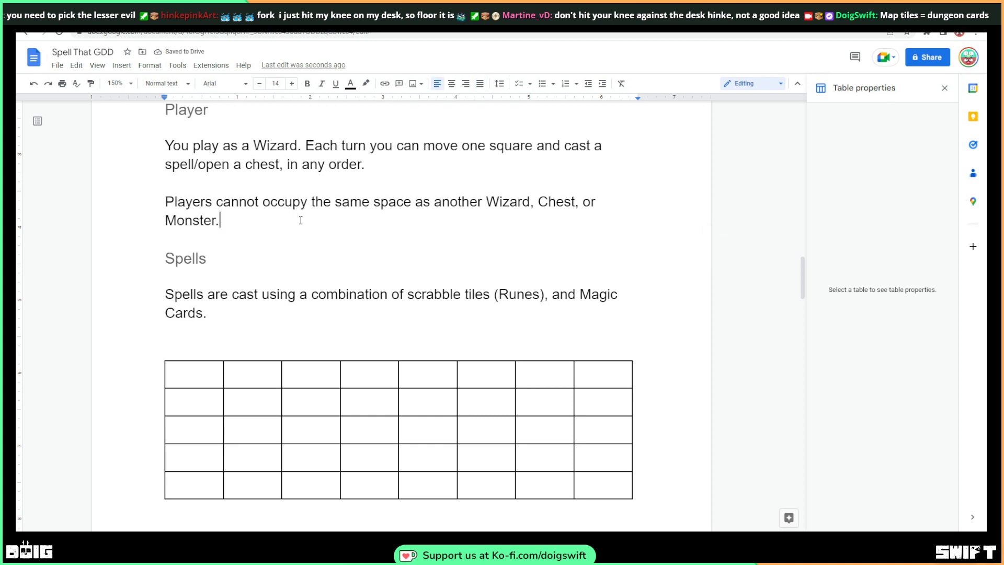
{"action": "key", "text": "Return"}
{"action": "key", "text": "Return"}
{"action": "type", "text": "Each"}
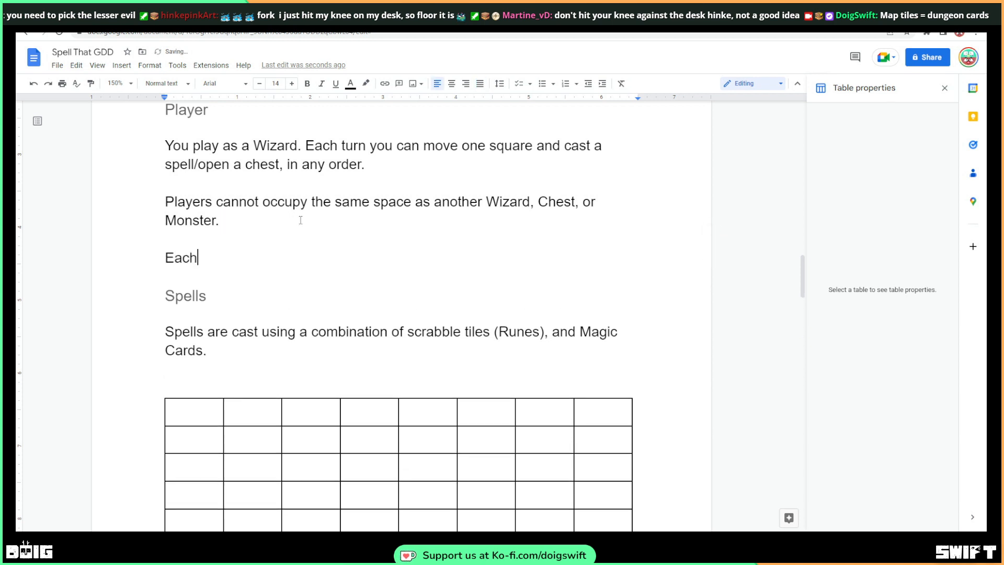
{"action": "type", "text": " player"}
{"action": "key", "text": "BackSpace"}
{"action": "key", "text": "BackSpace"}
{"action": "key", "text": "BackSpace"}
{"action": "type", "text": "uyer begins "}
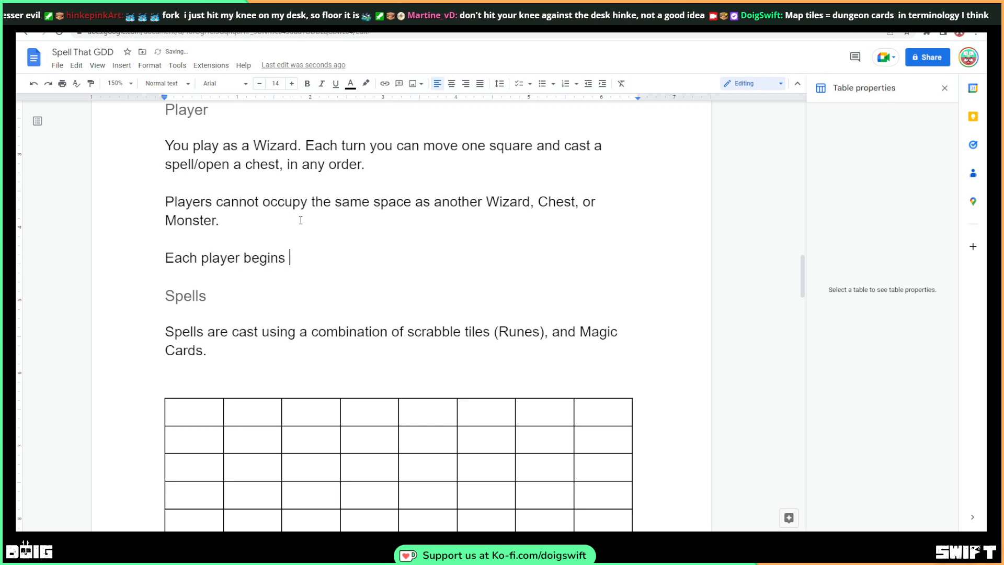
Continue the new Player paragraph with "the game by choosing seven random Runes (scrabble pieces), and"
{"action": "type", "text": "the game by choosing seven random Runes (scrabble pieces), and"}
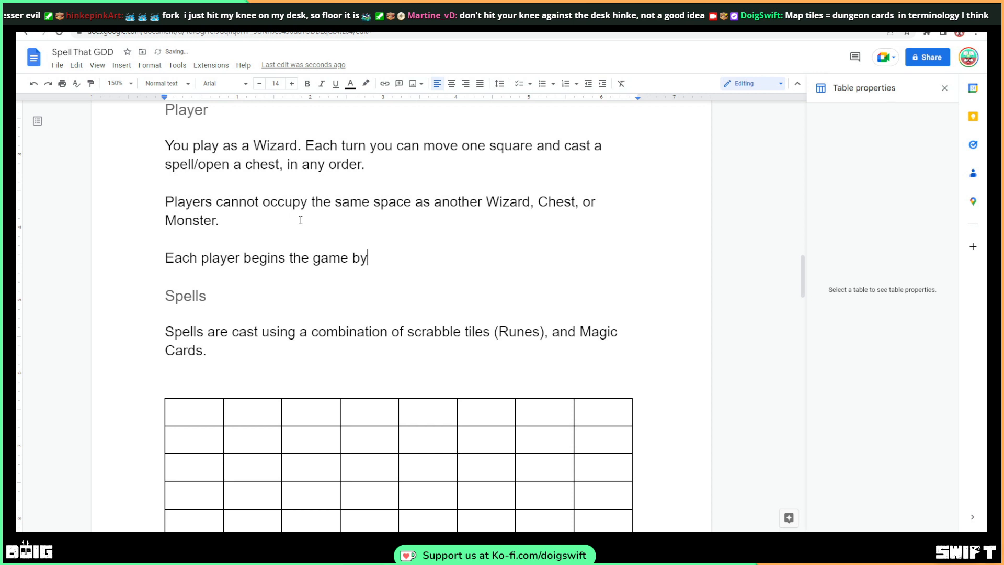
{"action": "type", "text": " choosin"}
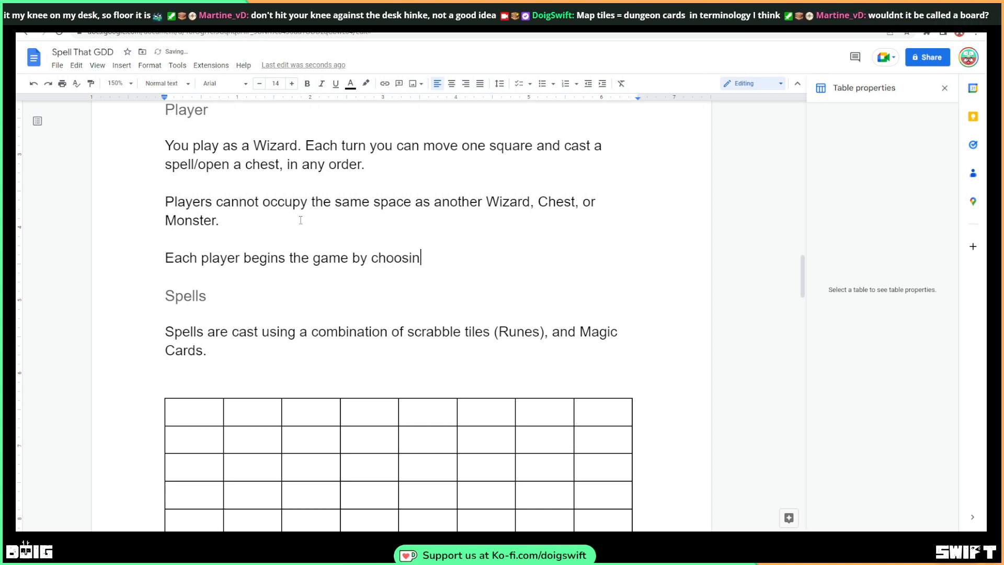
{"action": "type", "text": "g seven "}
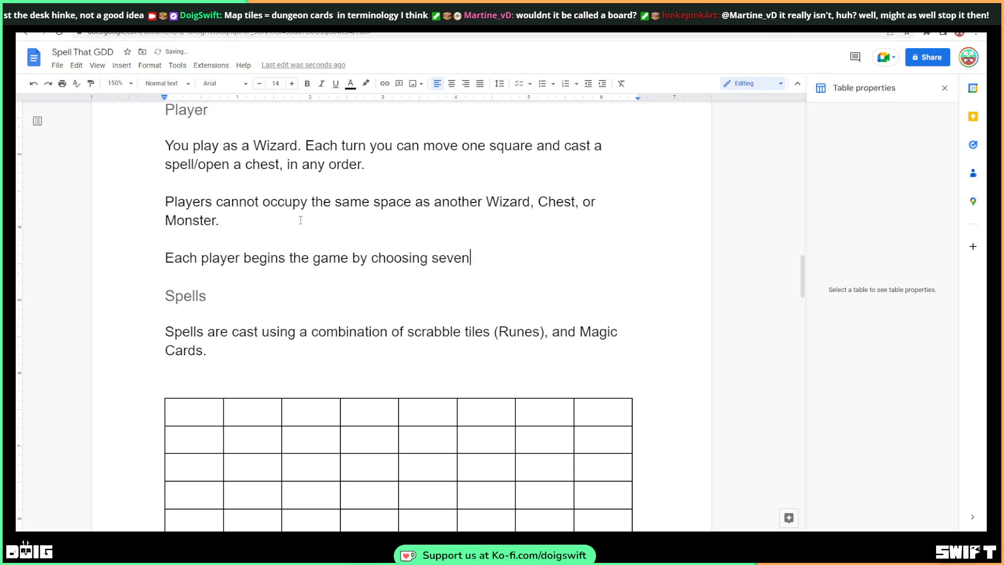
{"action": "type", "text": "rand"}
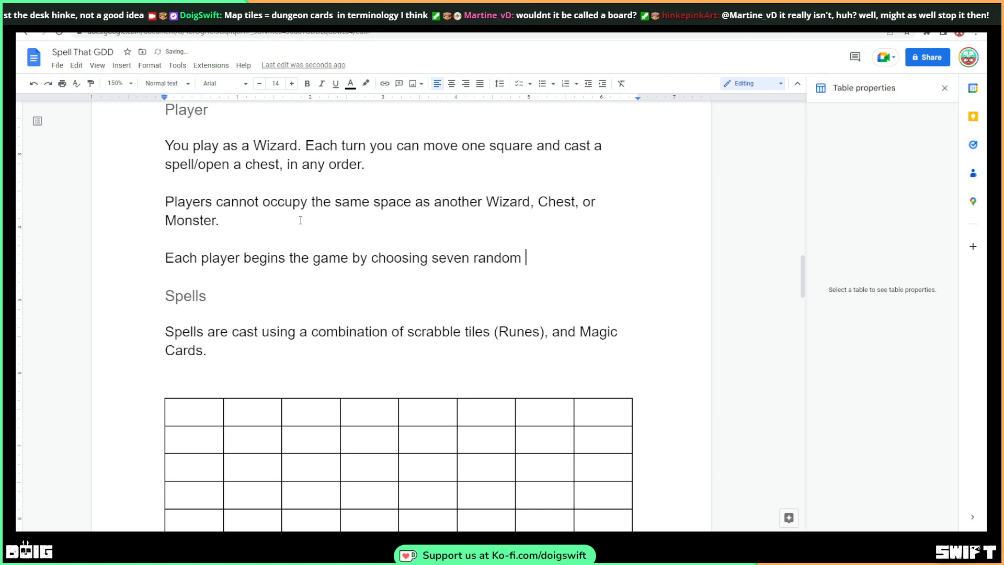
{"action": "type", "text": "om "}
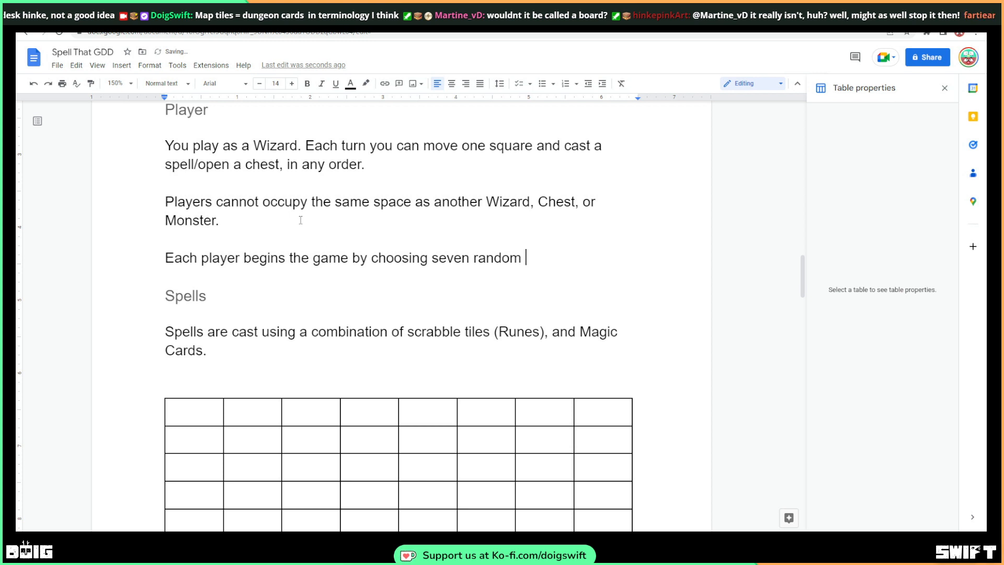
{"action": "type", "text": "Runes"}
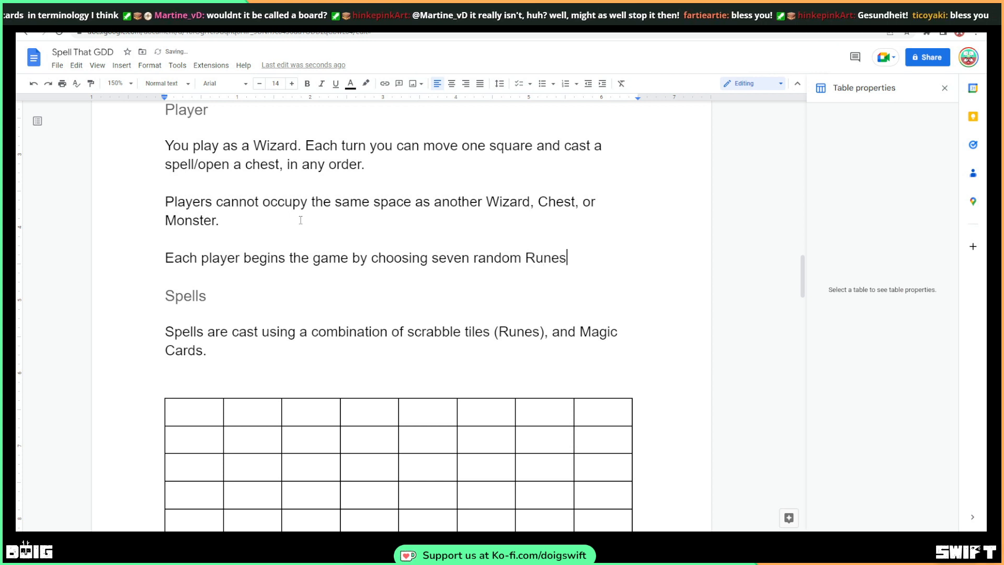
{"action": "type", "text": " (scrabb"}
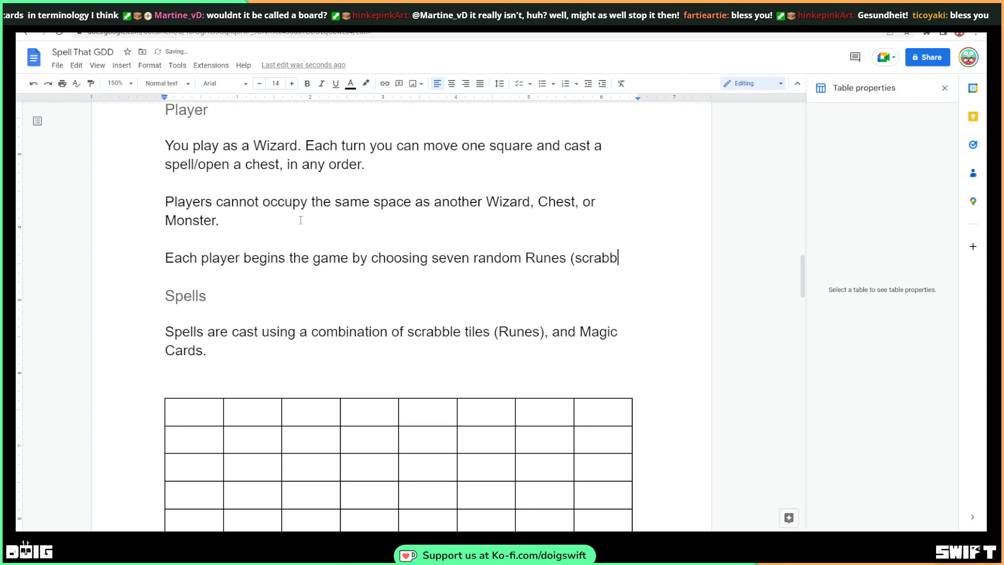
{"action": "type", "text": "le piece"}
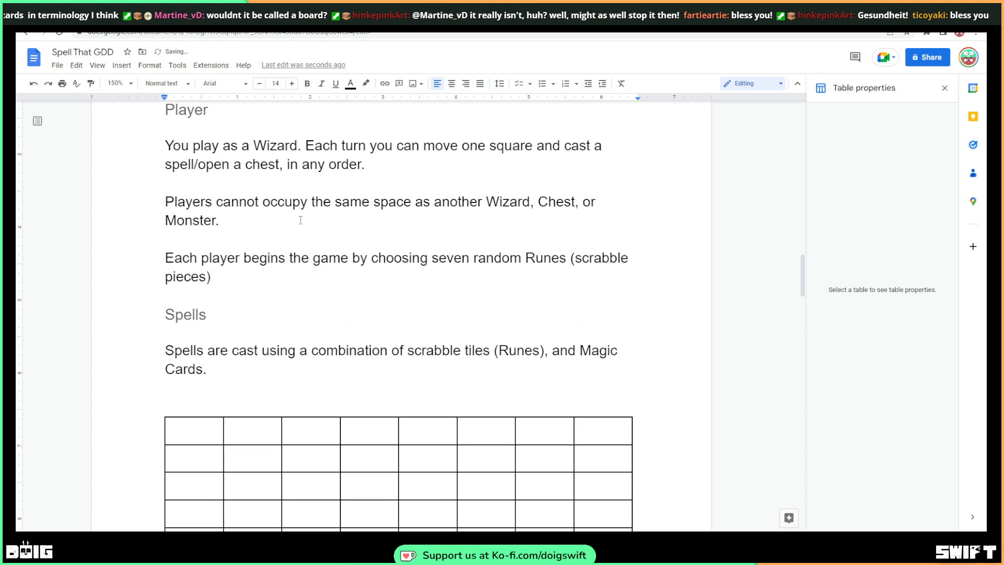
{"action": "type", "text": "s), and b"}
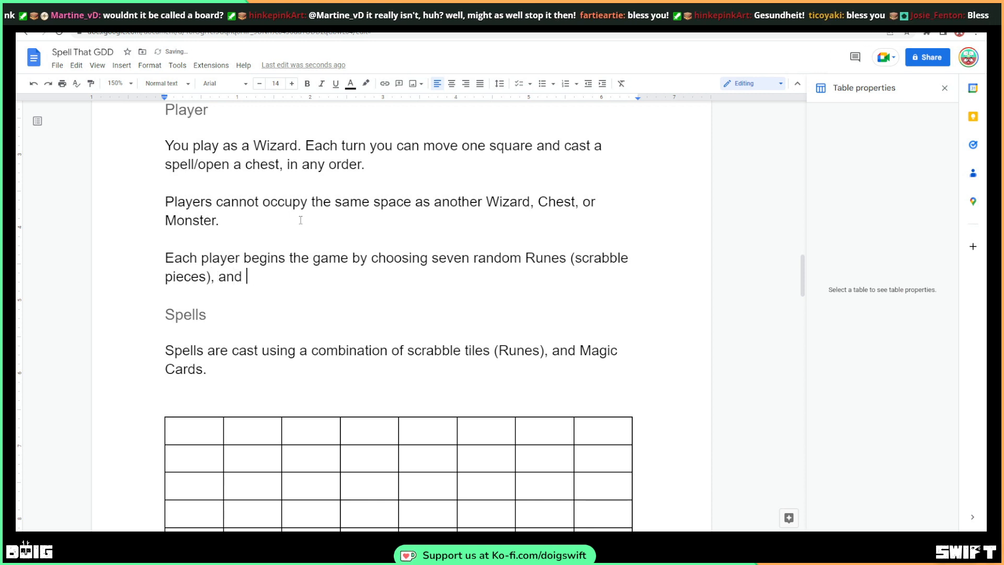
Remove the trailing "and" from the new Player paragraph and insert "with a hand of four Magic Cards" before "by choosing"
{"action": "key", "text": "BackSpace"}
{"action": "key", "text": "BackSpace"}
{"action": "key", "text": "BackSpace"}
{"action": "key", "text": "BackSpace"}
{"action": "left_click", "coordinate": [349, 258]}
{"action": "type", "text": "with a h"}
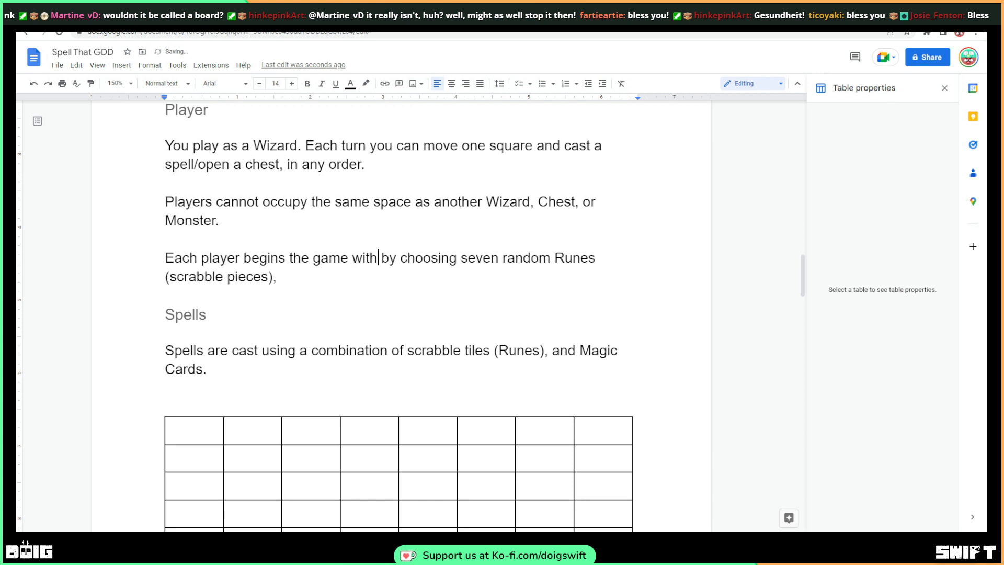
{"action": "type", "text": "and of "}
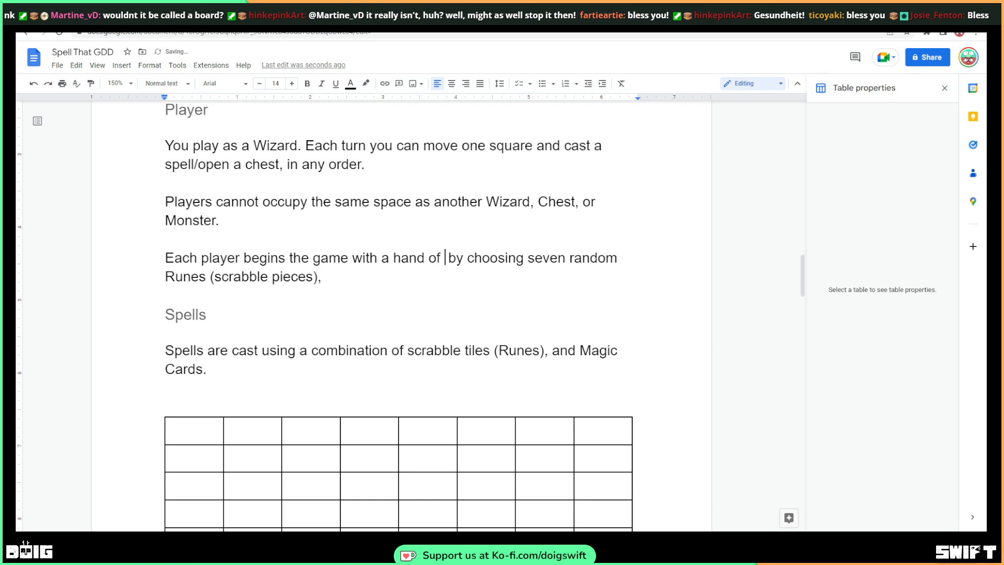
{"action": "type", "text": "four ma"}
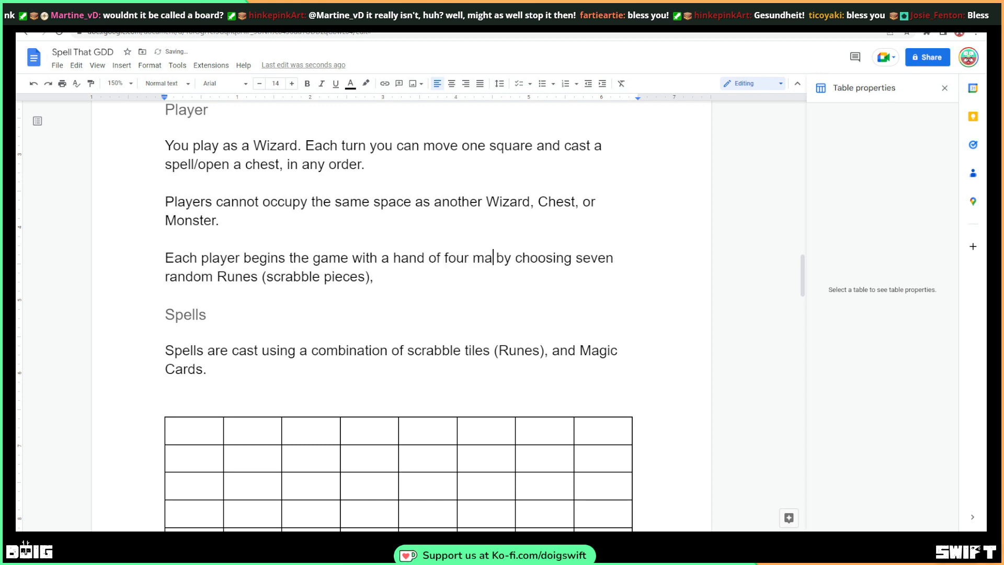
{"action": "key", "text": "BackSpace"}
{"action": "key", "text": "BackSpace"}
{"action": "type", "text": "Mahic"}
{"action": "key", "text": "BackSpace"}
{"action": "key", "text": "BackSpace"}
{"action": "key", "text": "BackSpace"}
{"action": "type", "text": "gic Cards "}
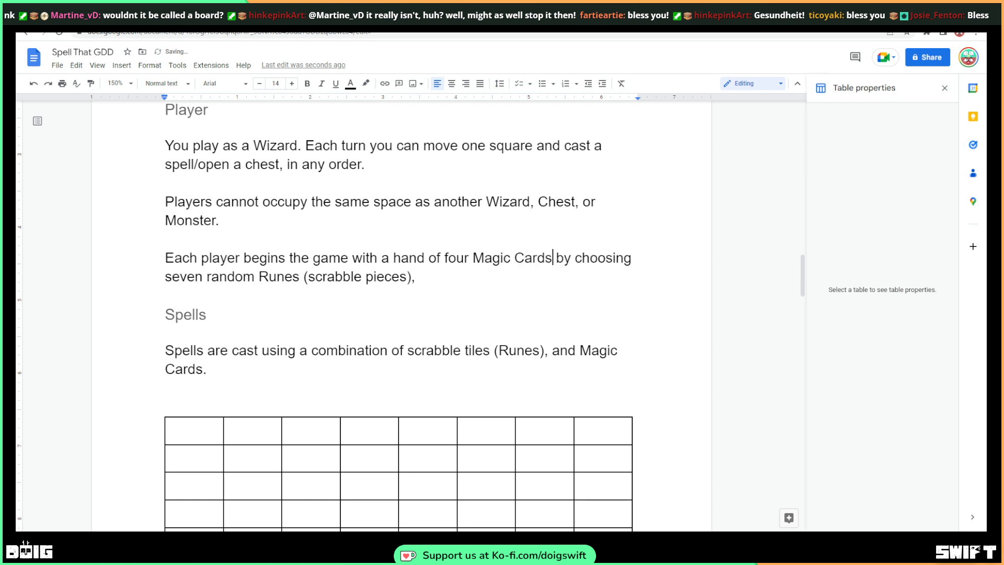
Insert "(dealt randomly)" after "four Magic Cards" in the new Player paragraph
{"action": "type", "text": "(dealt "}
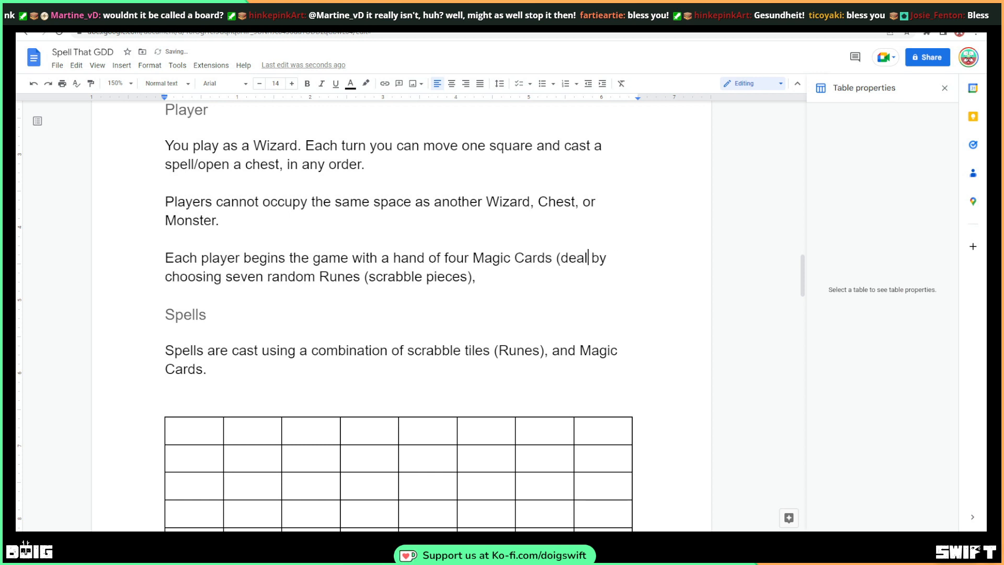
{"action": "type", "text": "rando"}
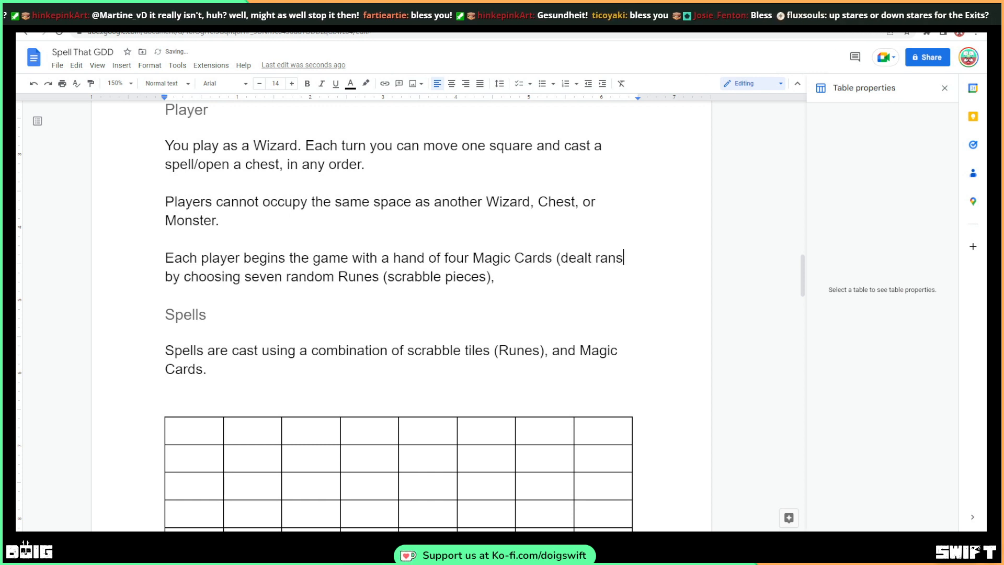
{"action": "type", "text": "mbly by choosing seven random Runes (scrabble pieces),"}
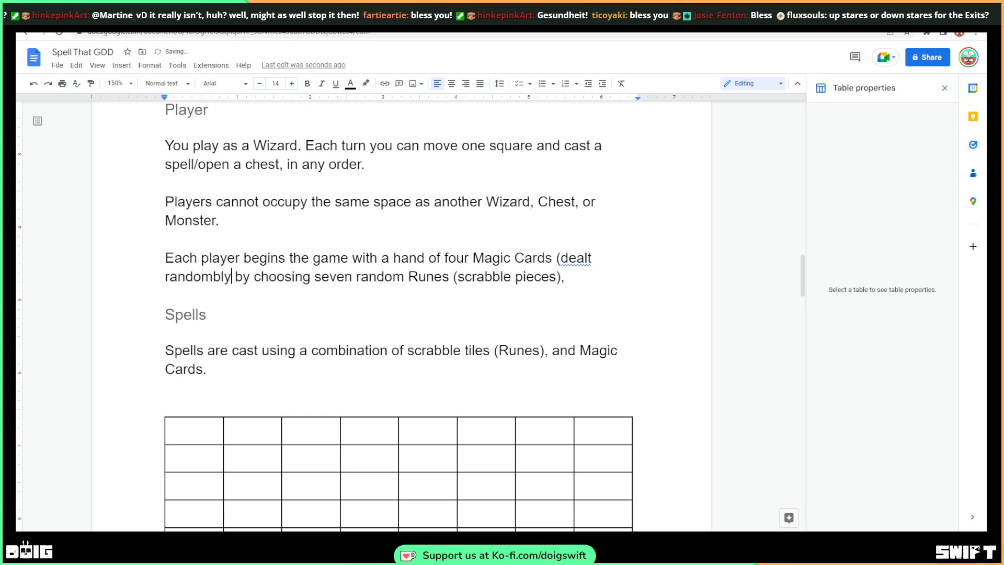
{"action": "key", "text": "BackSpace"}
{"action": "key", "text": "BackSpace"}
{"action": "key", "text": "BackSpace"}
{"action": "key", "text": "BackSpace"}
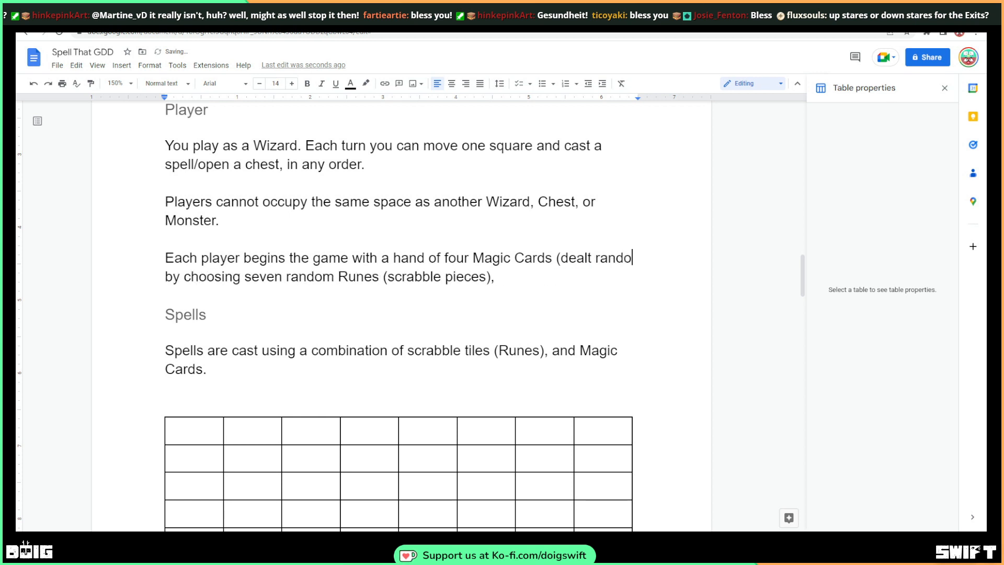
{"action": "type", "text": "mly"}
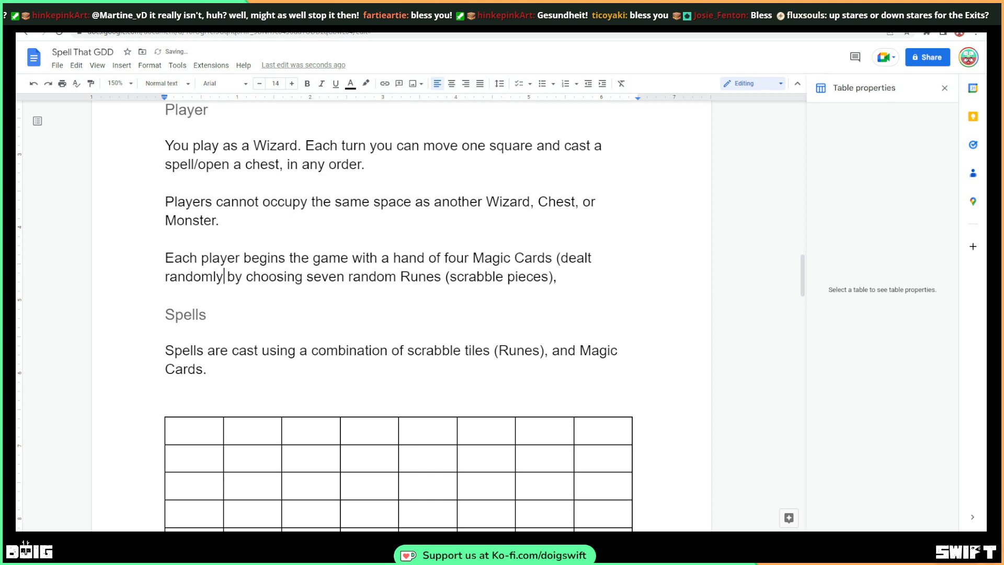
{"action": "type", "text": ")"}
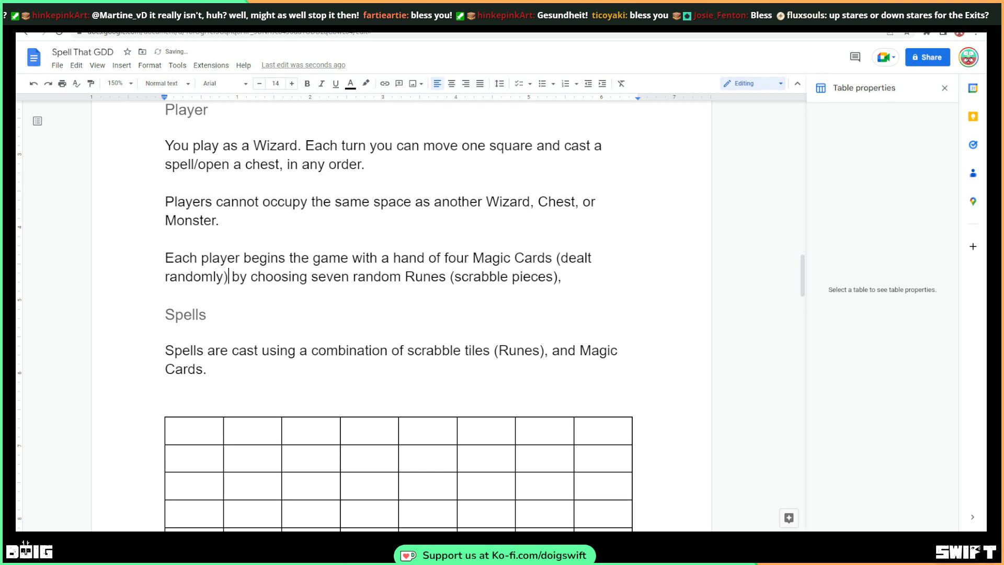
Replace "by choosing" with "and" before "seven random Runes" in the new Player paragraph
{"action": "key", "text": "Delete"}
{"action": "key", "text": "Delete"}
{"action": "key", "text": "Delete"}
{"action": "key", "text": "Delete"}
{"action": "key", "text": "Delete"}
{"action": "key", "text": "Delete"}
{"action": "key", "text": "Delete"}
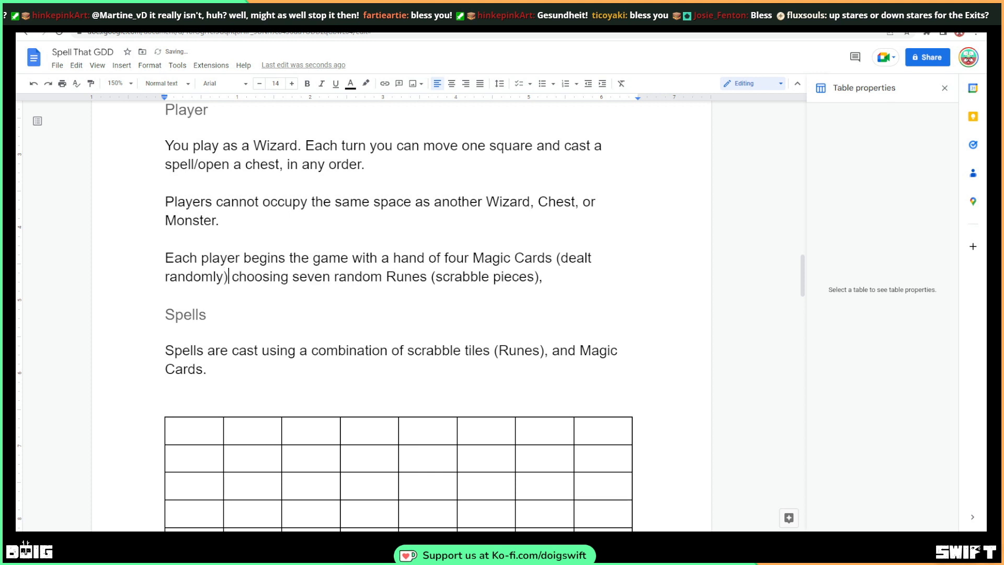
{"action": "key", "text": "Delete"}
{"action": "key", "text": "Delete"}
{"action": "key", "text": "Delete"}
{"action": "key", "text": "Delete"}
{"action": "key", "text": "Delete"}
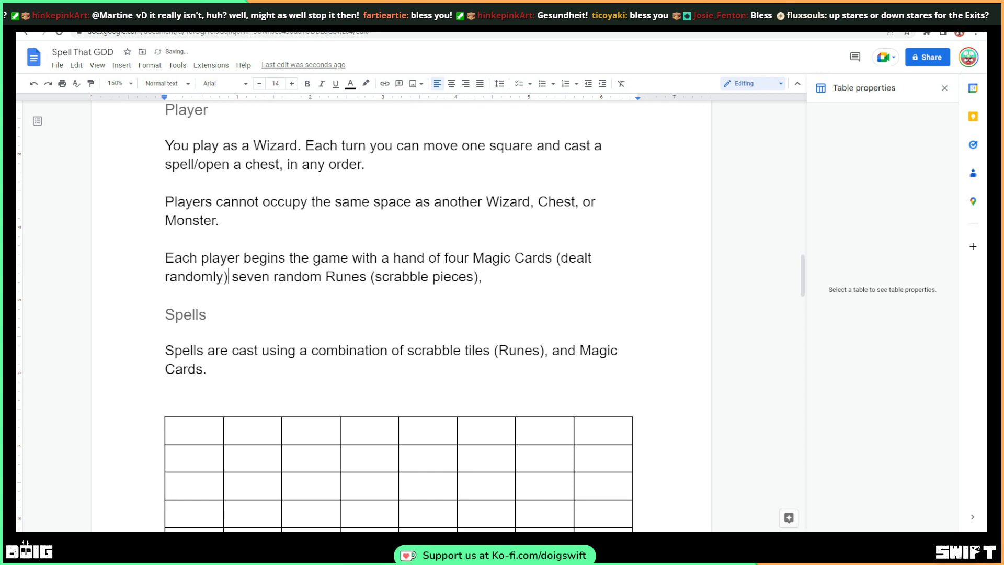
{"action": "type", "text": "and"}
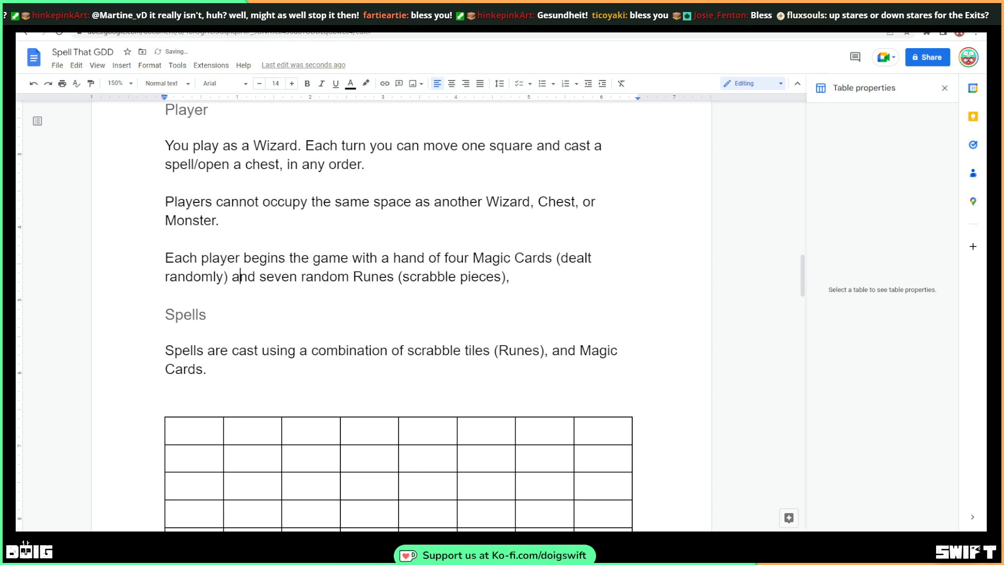
Remove the word "random" before "Runes" in the new Player paragraph
{"action": "key", "text": "Right"}
{"action": "key", "text": "Right"}
{"action": "key", "text": "Right"}
{"action": "key", "text": "Right"}
{"action": "key", "text": "Right"}
{"action": "key", "text": "Right"}
{"action": "key", "text": "Right"}
{"action": "key", "text": "Right"}
{"action": "key", "text": "Right"}
{"action": "key", "text": "Right"}
{"action": "key", "text": "Right"}
{"action": "key", "text": "Right"}
{"action": "key", "text": "Right"}
{"action": "key", "text": "Right"}
{"action": "key", "text": "Right"}
{"action": "key", "text": "BackSpace"}
{"action": "key", "text": "BackSpace"}
{"action": "key", "text": "BackSpace"}
{"action": "key", "text": "BackSpace"}
{"action": "key", "text": "BackSpace"}
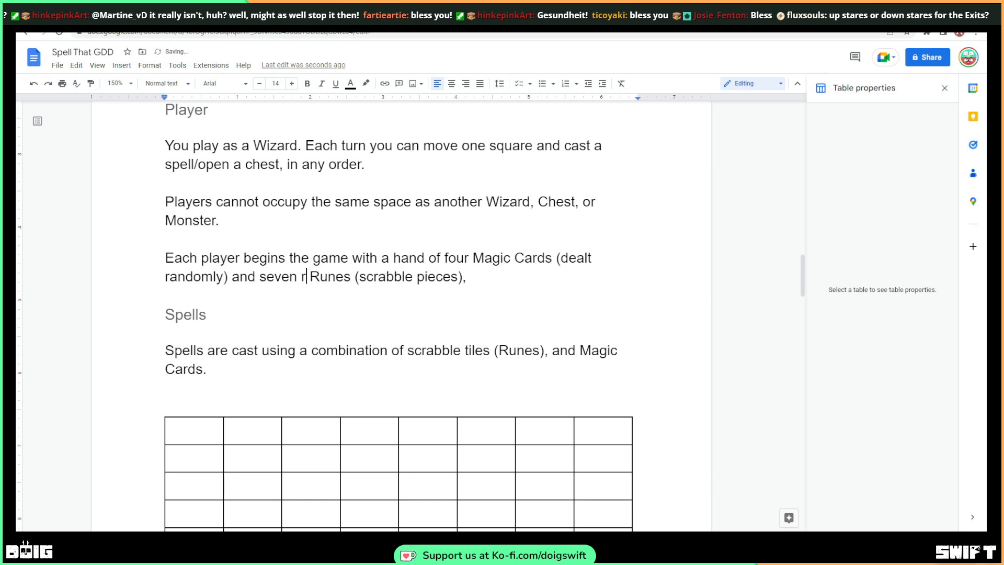
{"action": "key", "text": "BackSpace"}
{"action": "key", "text": "BackSpace"}
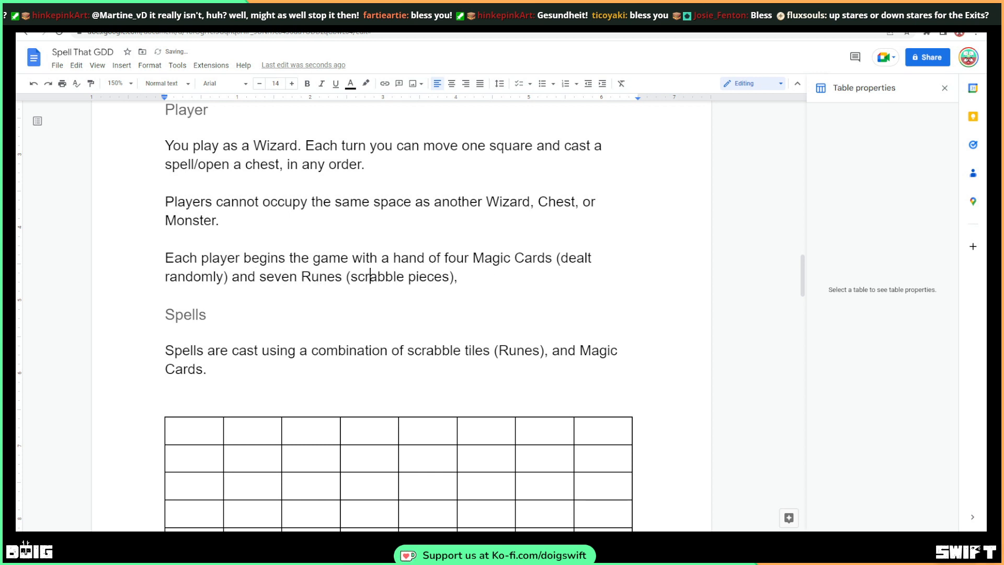
Insert ", chosen randomly" after "scrabble pieces" inside the parentheses and end the sentence with a period instead of the comma
{"action": "key", "text": "Right"}
{"action": "key", "text": "Right"}
{"action": "key", "text": "Right"}
{"action": "key", "text": "Right"}
{"action": "key", "text": "Right"}
{"action": "key", "text": "Right"}
{"action": "key", "text": "Right"}
{"action": "key", "text": "Right"}
{"action": "key", "text": "Right"}
{"action": "key", "text": "Right"}
{"action": "type", "text": ", chosen"}
{"action": "type", "text": " randomly"}
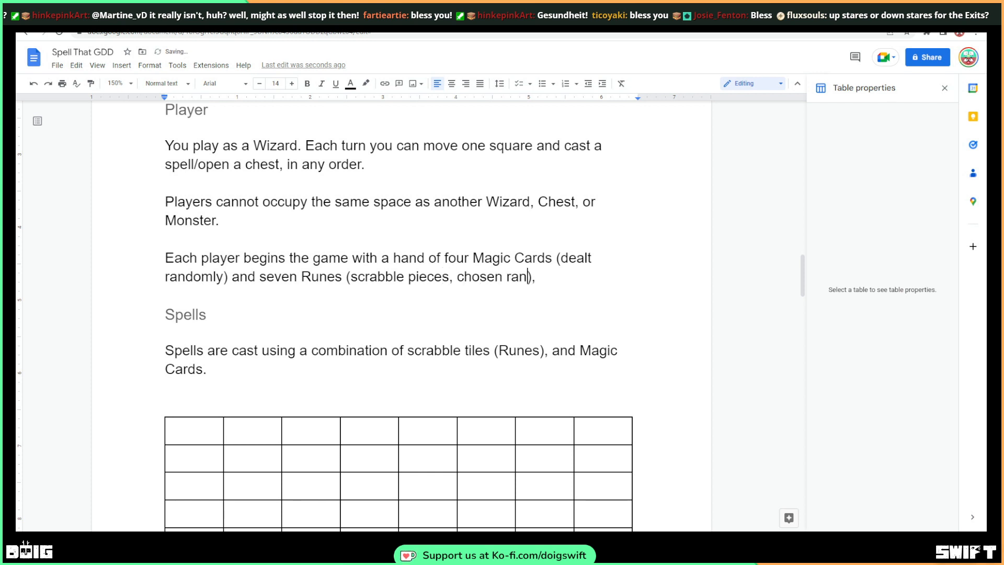
{"action": "key", "text": "Right"}
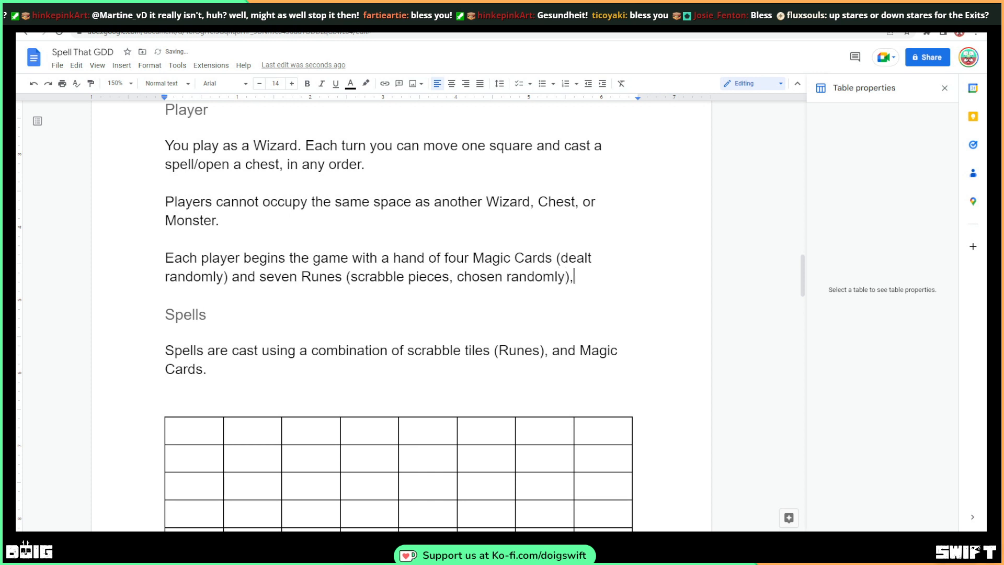
{"action": "key", "text": "BackSpace"}
{"action": "type", "text": "."}
Copy the Player heading and paste it above itself under Mechanics, with blank lines separating the two headings
{"action": "scroll", "coordinate": [349, 142], "scroll_direction": "up", "scroll_amount": 4}
{"action": "scroll", "coordinate": [349, 142], "scroll_direction": "down", "scroll_amount": 1}
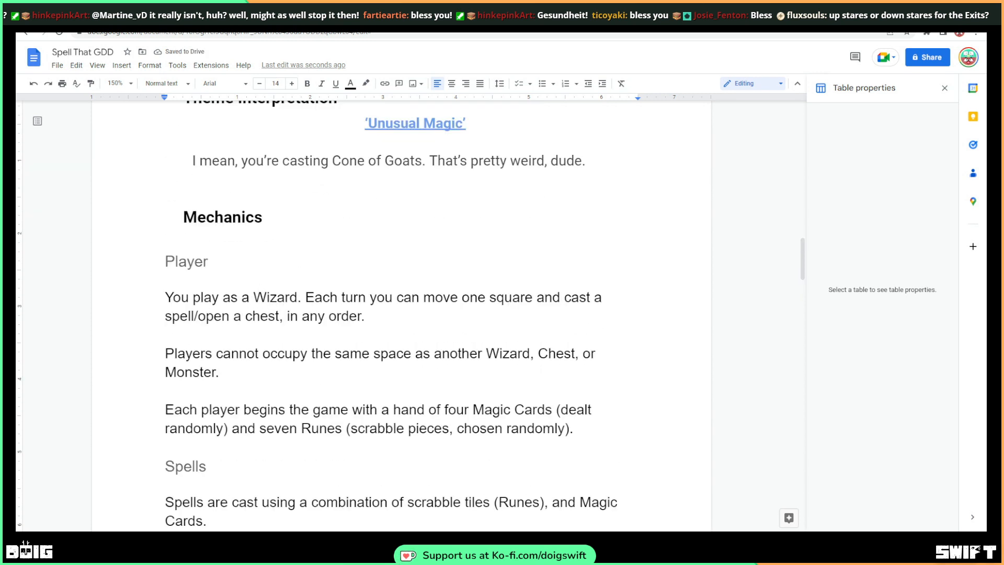
{"action": "left_click", "coordinate": [166, 261]}
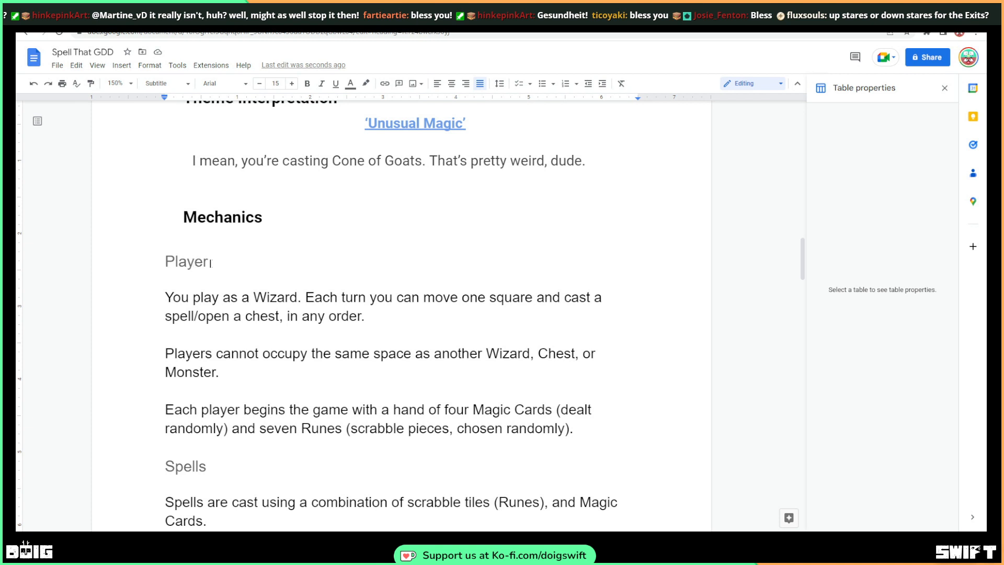
{"action": "left_click_drag", "start_coordinate": [210, 261], "coordinate": [167, 262]}
{"action": "key", "text": "ctrl+c"}
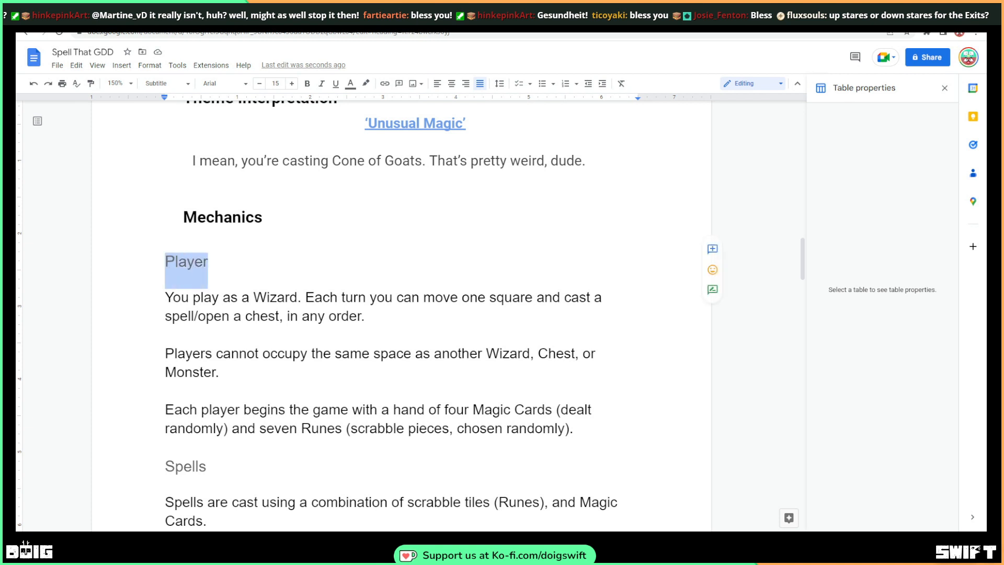
{"action": "left_click", "coordinate": [166, 261]}
{"action": "key", "text": "Return"}
{"action": "key", "text": "Return"}
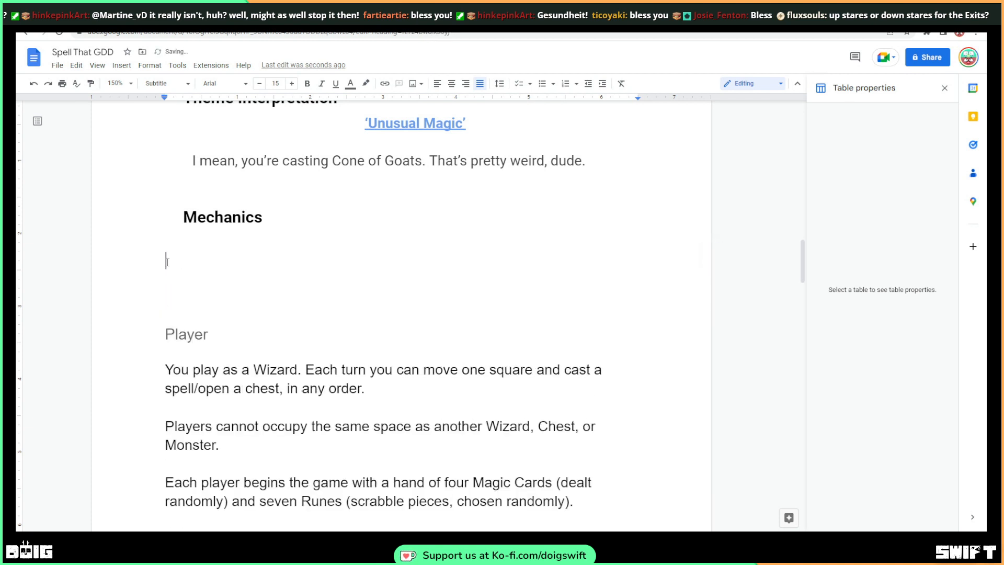
{"action": "key", "text": "ctrl+v"}
{"action": "key", "text": "Return"}
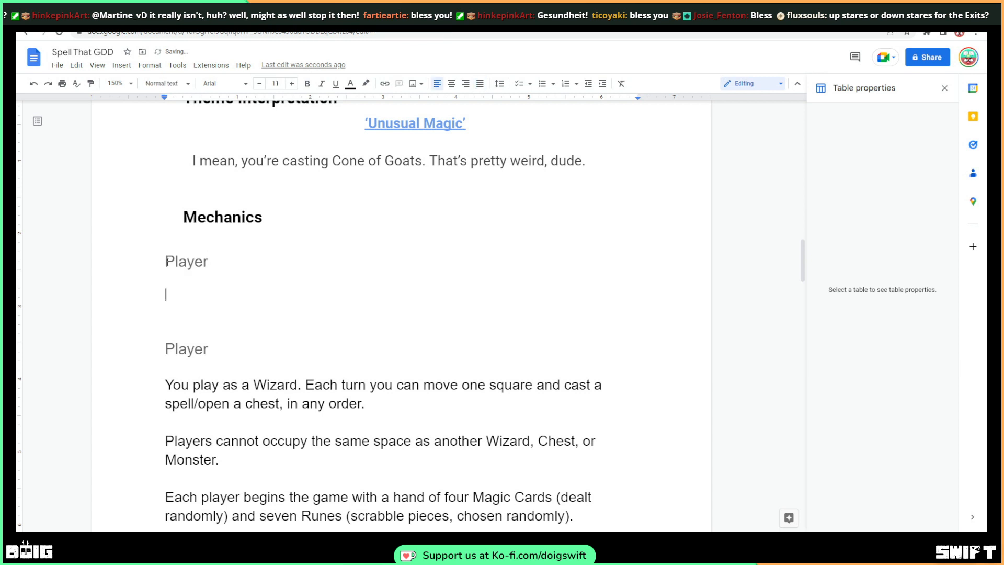
Replace the text of the pasted heading under Mechanics with "Typical Game Board Layout"
{"action": "key", "text": "BackSpace"}
{"action": "key", "text": "BackSpace"}
{"action": "key", "text": "BackSpace"}
{"action": "key", "text": "BackSpace"}
{"action": "key", "text": "BackSpace"}
{"action": "key", "text": "BackSpace"}
{"action": "key", "text": "BackSpace"}
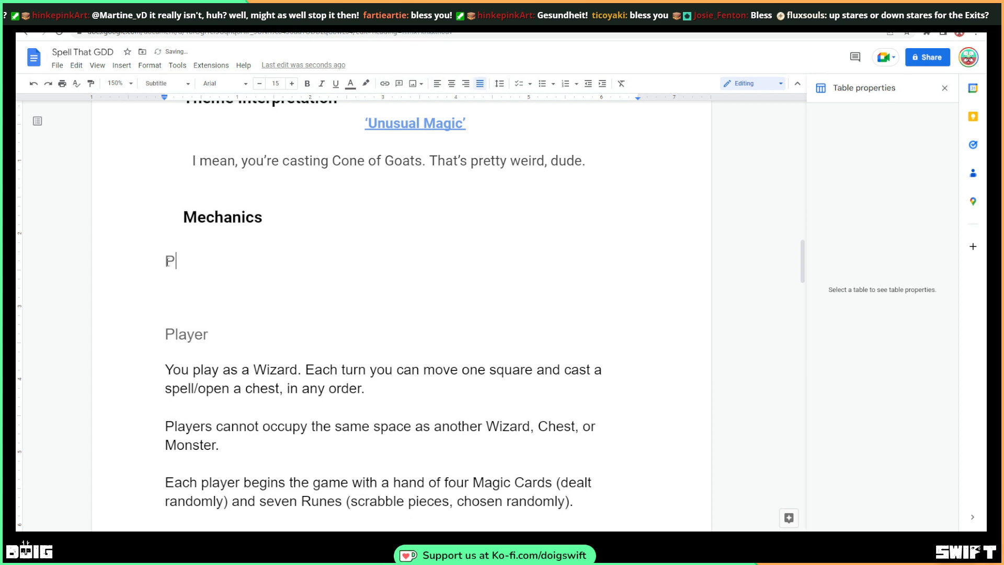
{"action": "type", "text": "A typical Gam"}
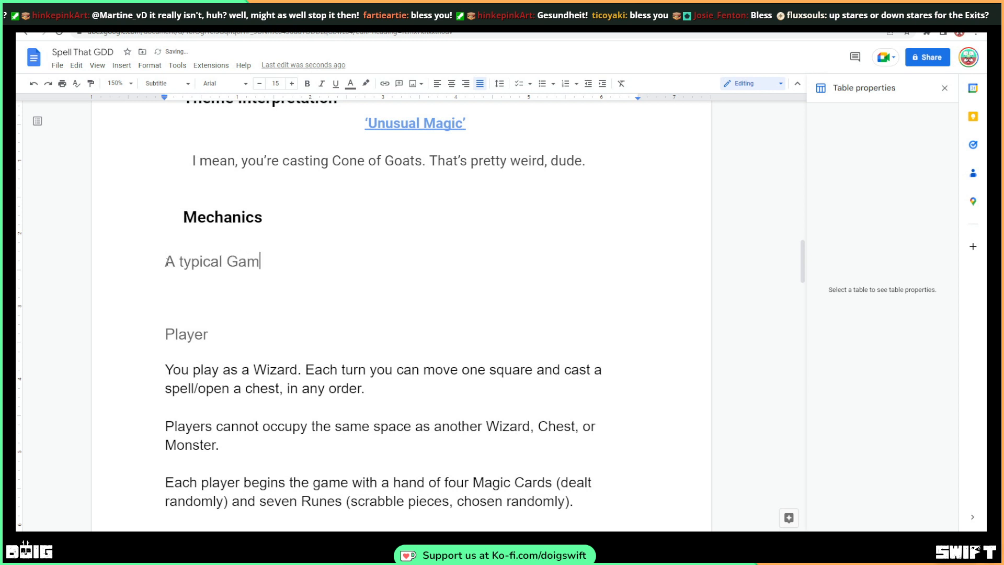
{"action": "type", "text": "e Board Layoi"}
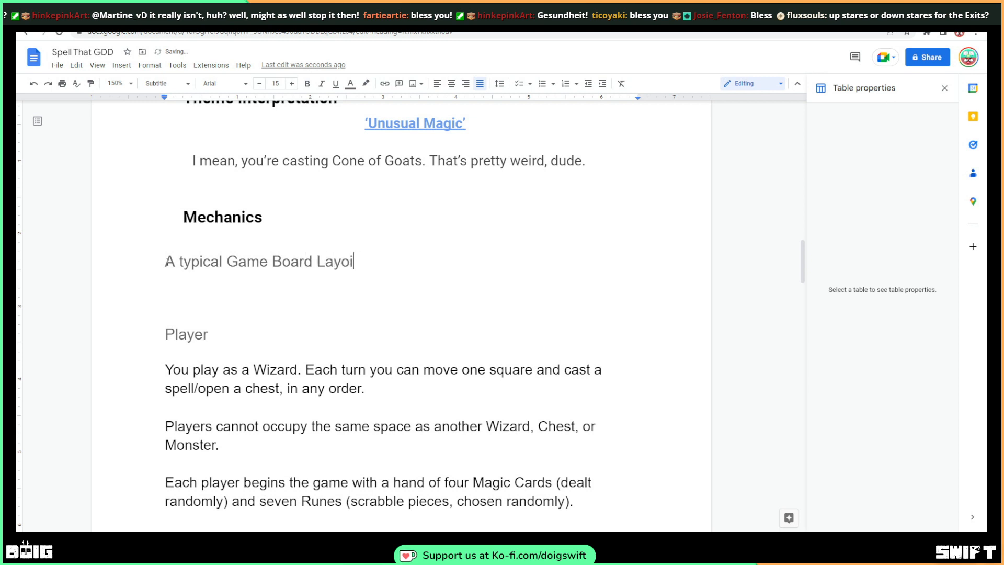
{"action": "key", "text": "BackSpace"}
{"action": "type", "text": "ut"}
{"action": "key", "text": "BackSpace"}
{"action": "key", "text": "BackSpace"}
{"action": "key", "text": "BackSpace"}
{"action": "type", "text": "T"}
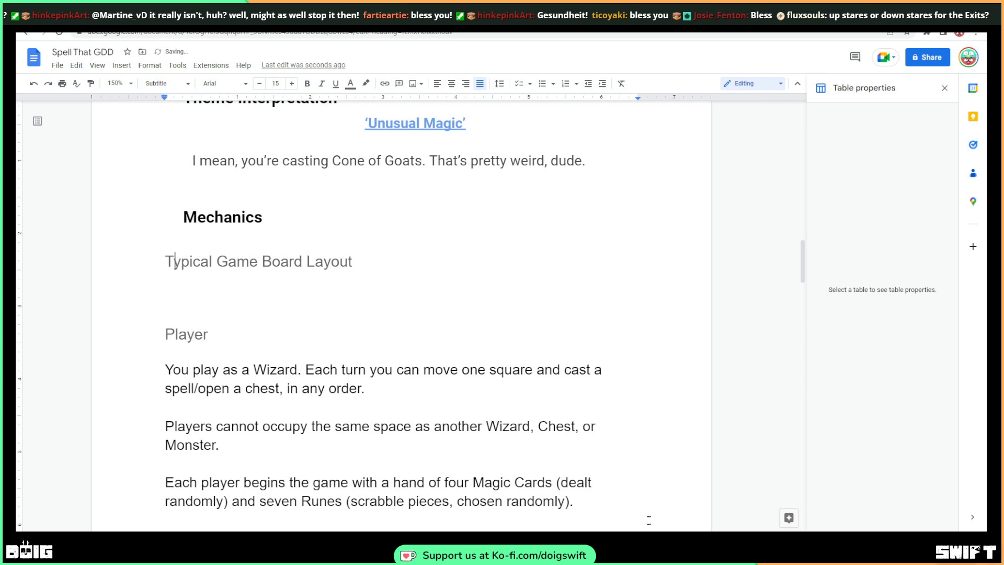
Switch to UnusualMagic.psd in Photoshop and group the Double Word Score, Layer 21 and Layer 20 layers
{"action": "key", "text": "alt+Tab"}
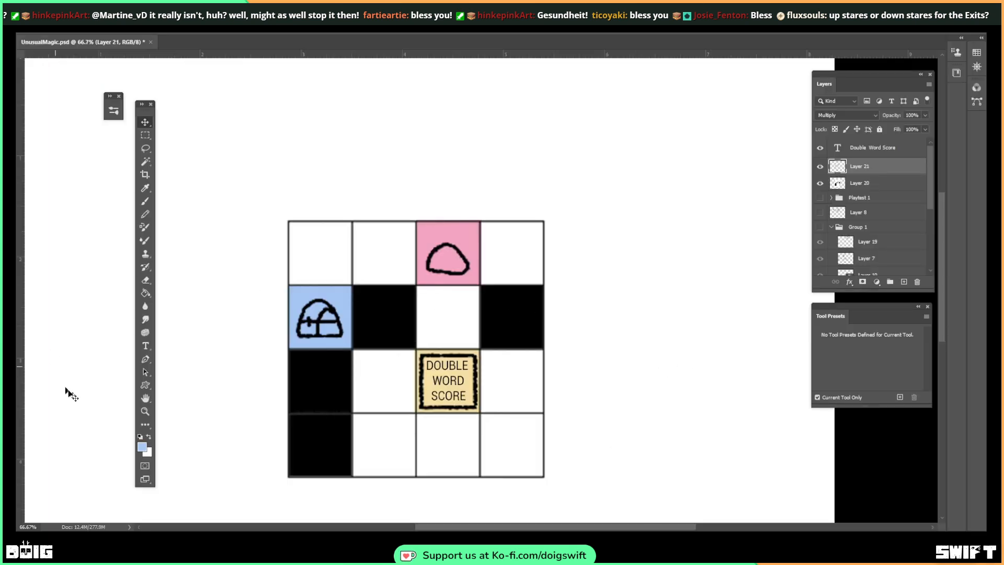
{"action": "left_click", "coordinate": [145, 413]}
{"action": "left_click", "coordinate": [298, 375], "text": "alt"}
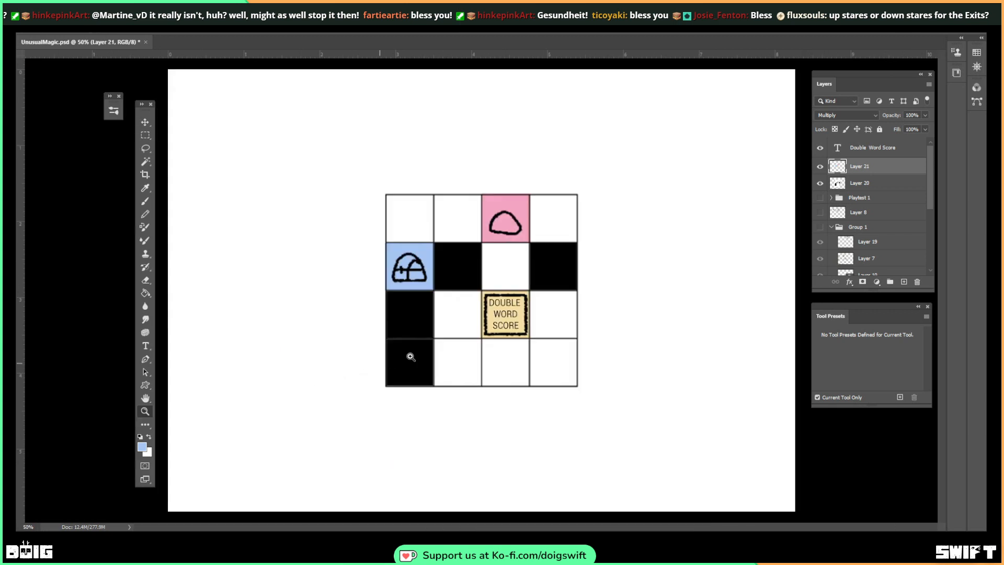
{"action": "left_click", "coordinate": [874, 152]}
{"action": "left_click", "coordinate": [873, 187], "text": "shift"}
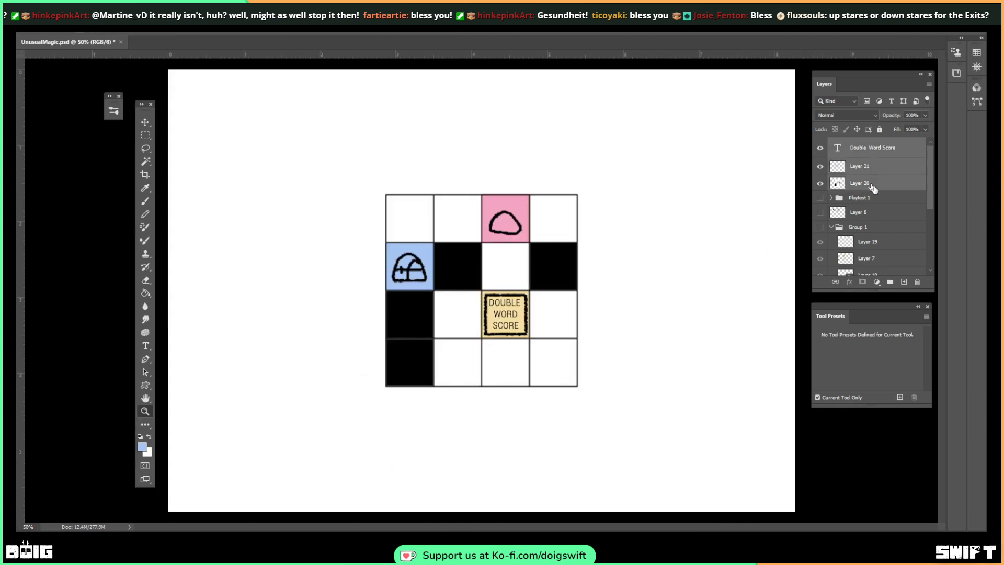
{"action": "key", "text": "ctrl+g"}
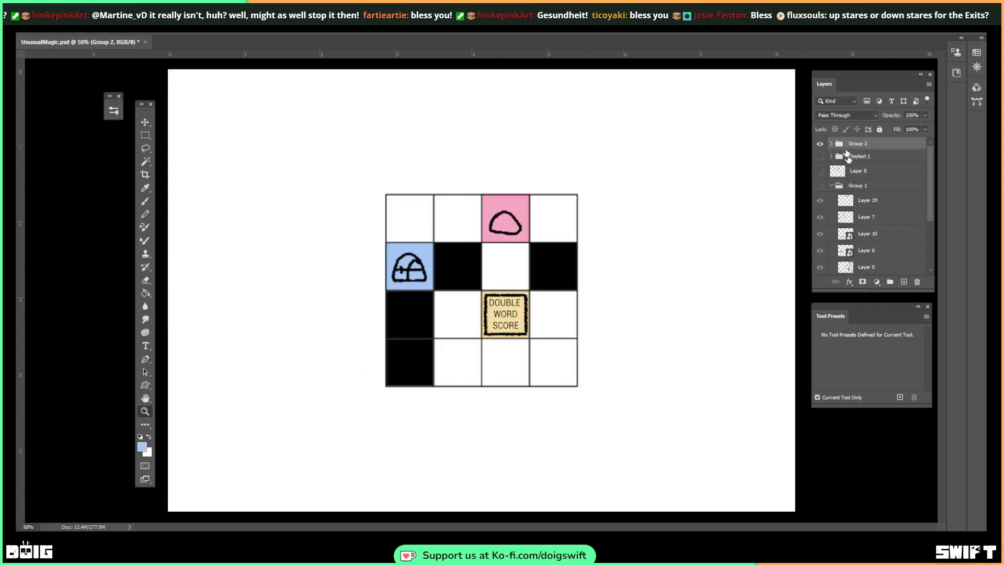
Hide the newly made layer group, show the Playtest 1 group and expand it down to the Player stuff contents
{"action": "left_click", "coordinate": [821, 142]}
{"action": "left_click", "coordinate": [821, 156]}
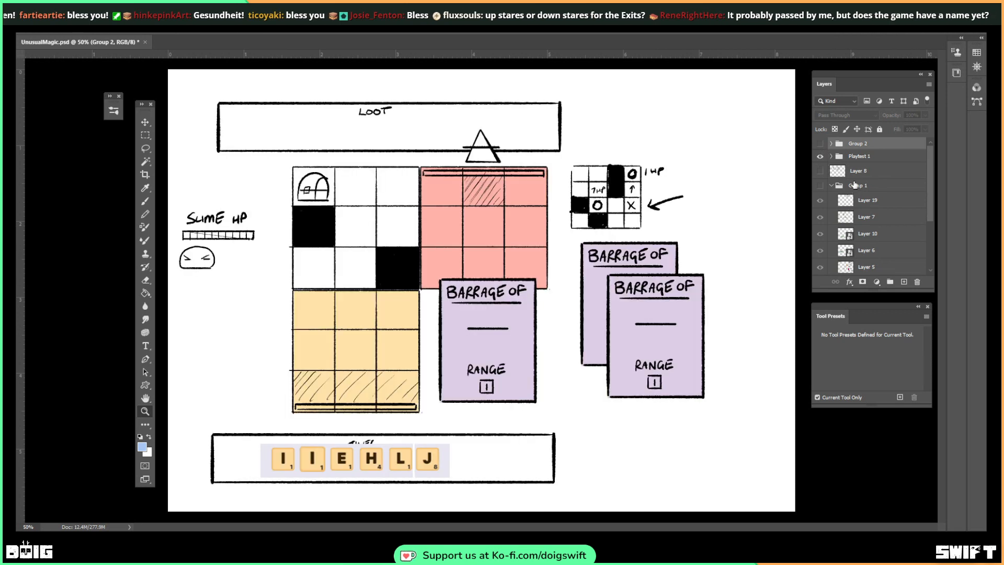
{"action": "left_click", "coordinate": [831, 156]}
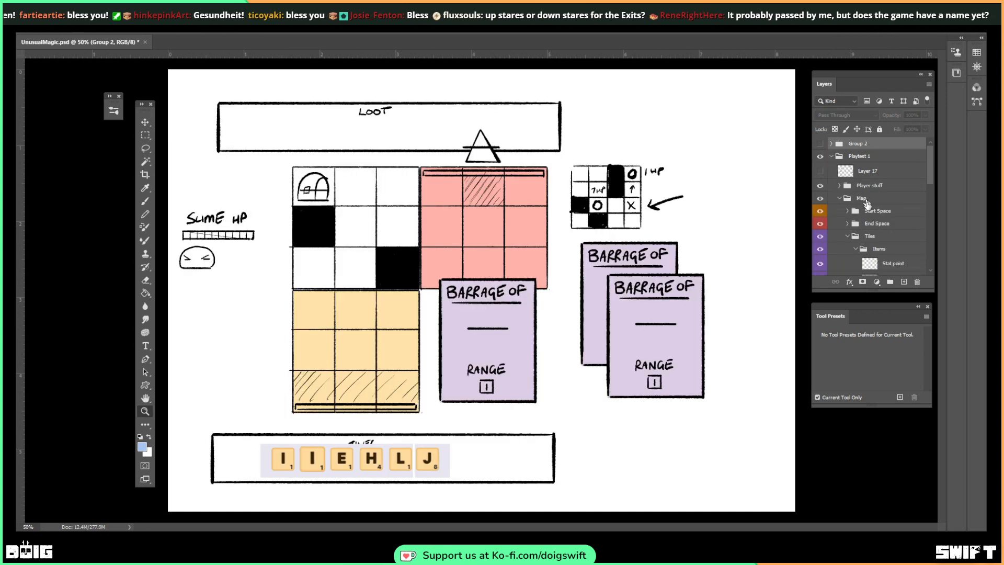
{"action": "scroll", "coordinate": [866, 204], "scroll_direction": "down", "scroll_amount": 6}
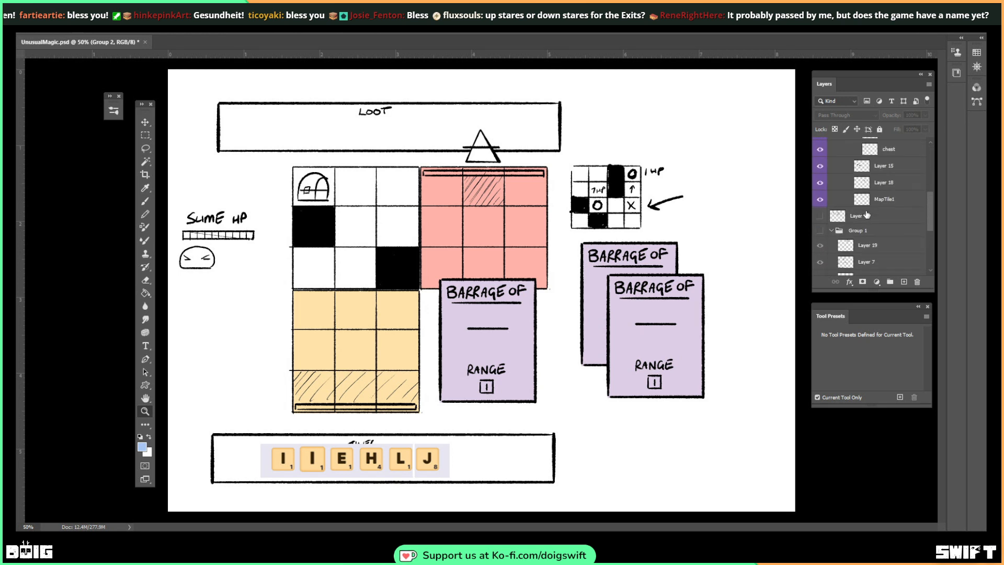
{"action": "scroll", "coordinate": [866, 214], "scroll_direction": "up", "scroll_amount": 5}
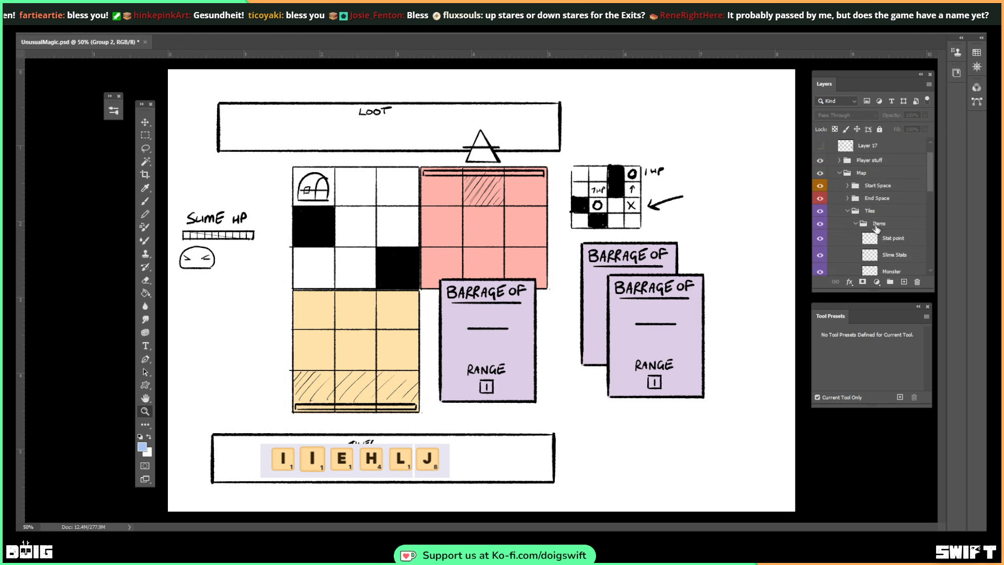
{"action": "scroll", "coordinate": [876, 229], "scroll_direction": "down", "scroll_amount": 3}
{"action": "scroll", "coordinate": [877, 234], "scroll_direction": "up", "scroll_amount": 3}
{"action": "left_click", "coordinate": [839, 160]}
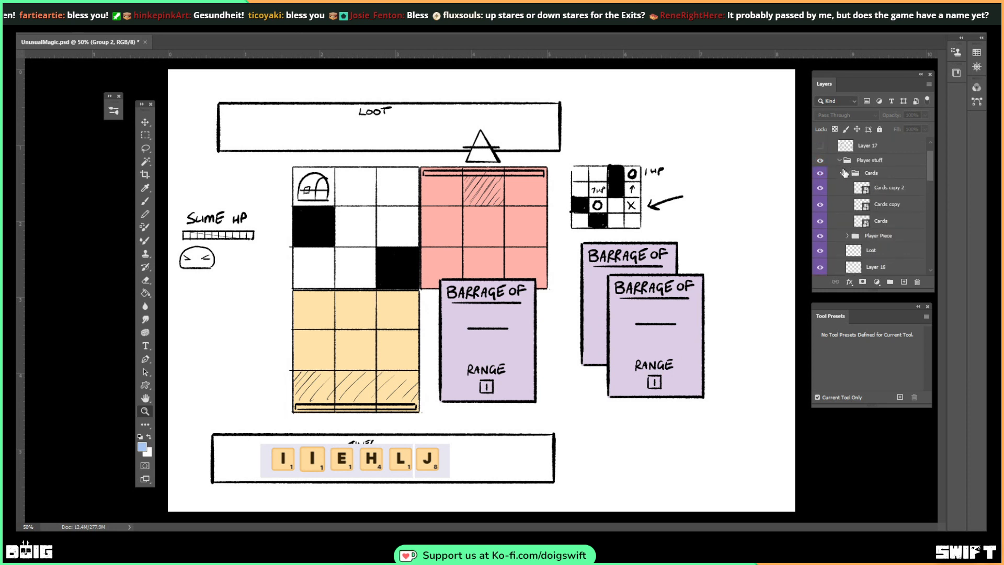
Move the card covering the board onto the stack of Barrage Of cards and duplicate it to make a cascade of four
{"action": "left_click", "coordinate": [882, 189]}
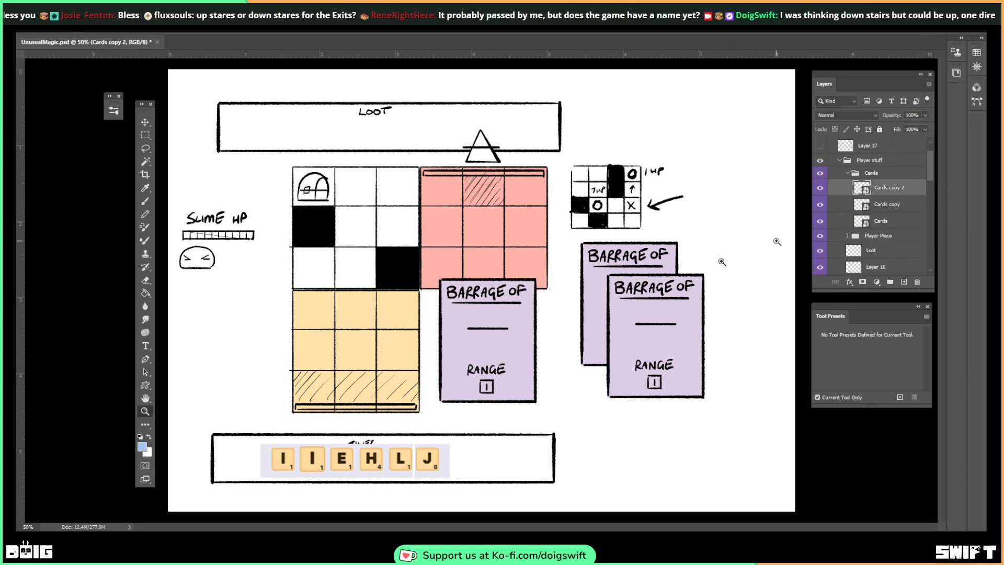
{"action": "left_click", "coordinate": [149, 125]}
{"action": "left_click_drag", "start_coordinate": [480, 319], "coordinate": [694, 372]}
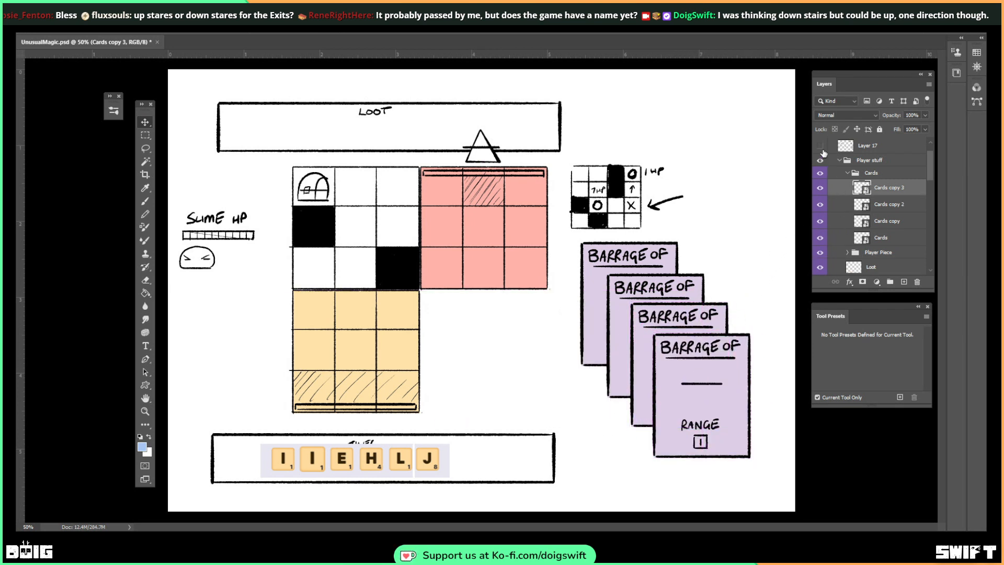
Hide Layer 18, the small map sketch with the arrow above the card stack
{"action": "scroll", "coordinate": [829, 173], "scroll_direction": "down", "scroll_amount": 4}
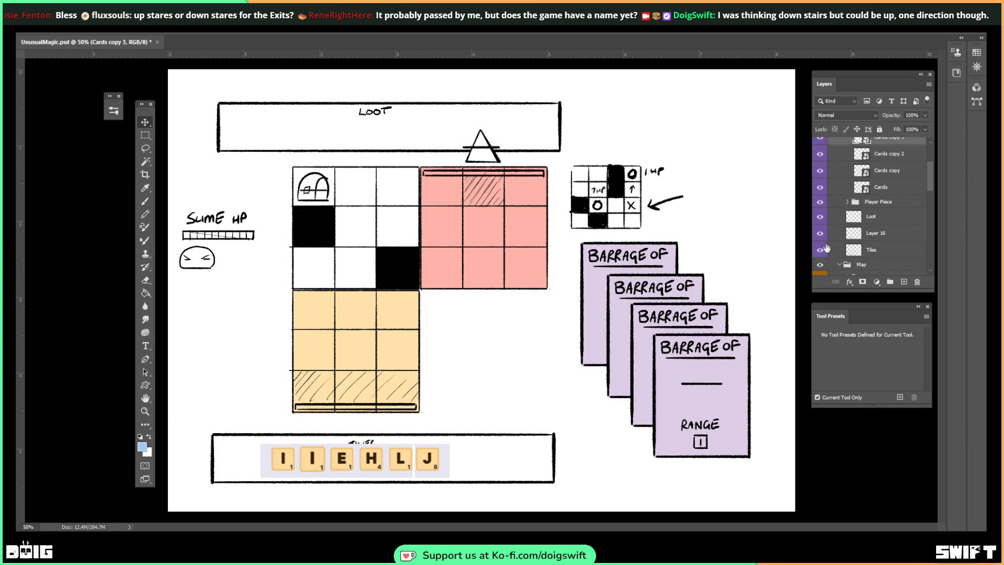
{"action": "scroll", "coordinate": [825, 238], "scroll_direction": "up", "scroll_amount": 4}
{"action": "left_click", "coordinate": [615, 180]}
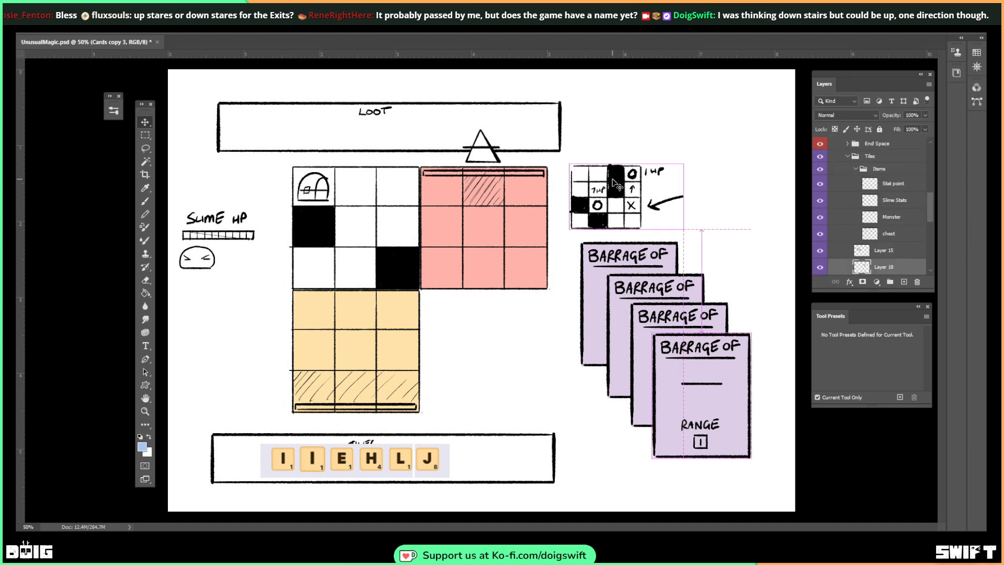
{"action": "left_click", "coordinate": [820, 267]}
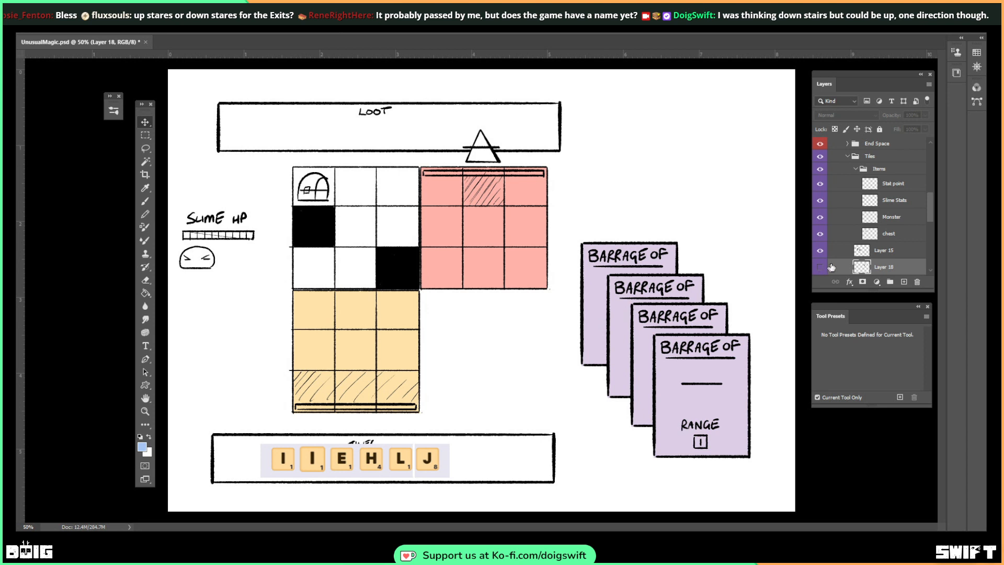
Move the triangular Player Piece onto the middle hatched square of the yellow area
{"action": "scroll", "coordinate": [858, 220], "scroll_direction": "up", "scroll_amount": 5}
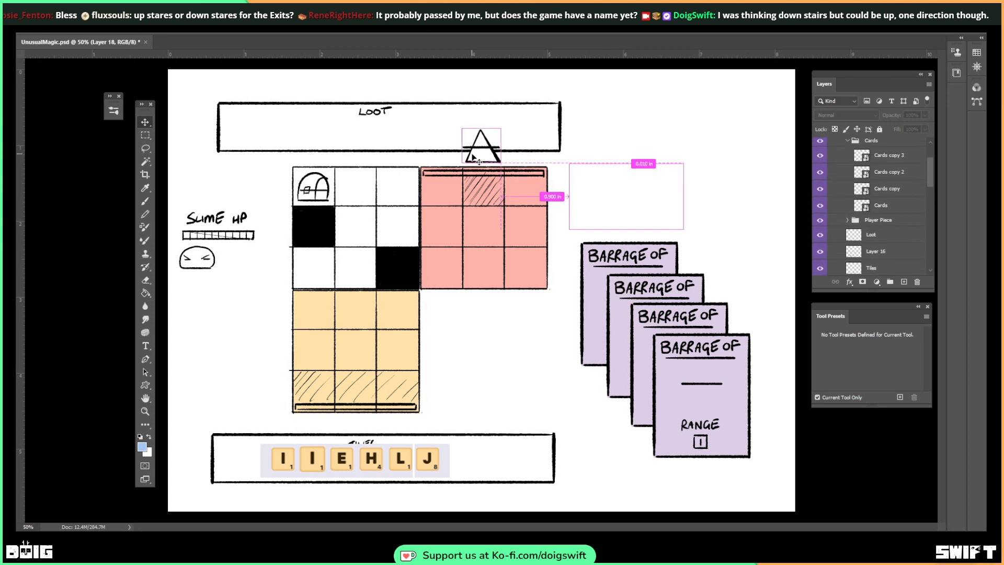
{"action": "left_click", "coordinate": [496, 164]}
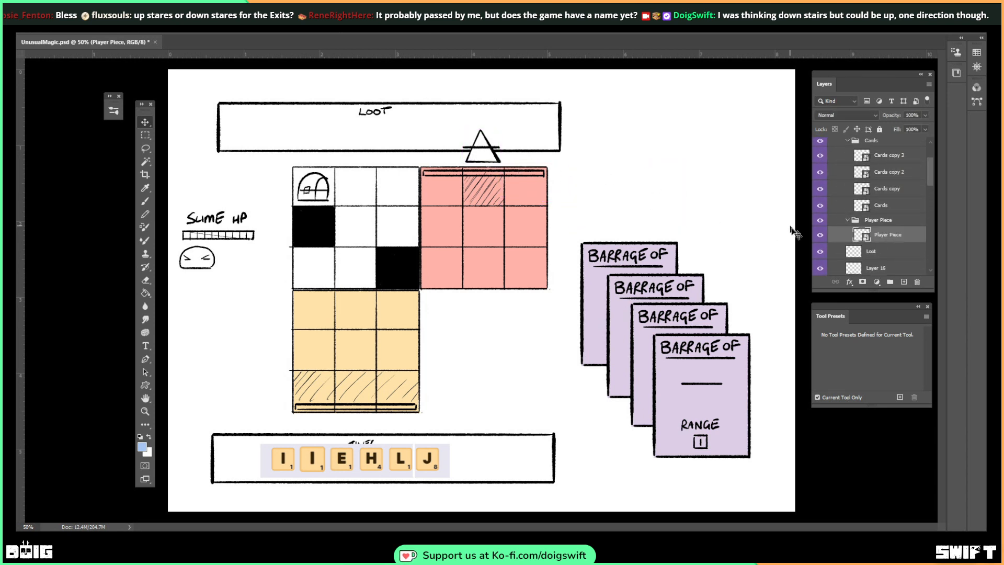
{"action": "mouse_move", "coordinate": [520, 177]}
{"action": "left_mouse_down"}
{"action": "mouse_move", "coordinate": [506, 233]}
{"action": "mouse_move", "coordinate": [412, 413]}
{"action": "mouse_move", "coordinate": [379, 434]}
{"action": "mouse_move", "coordinate": [382, 392]}
{"action": "left_mouse_up"}
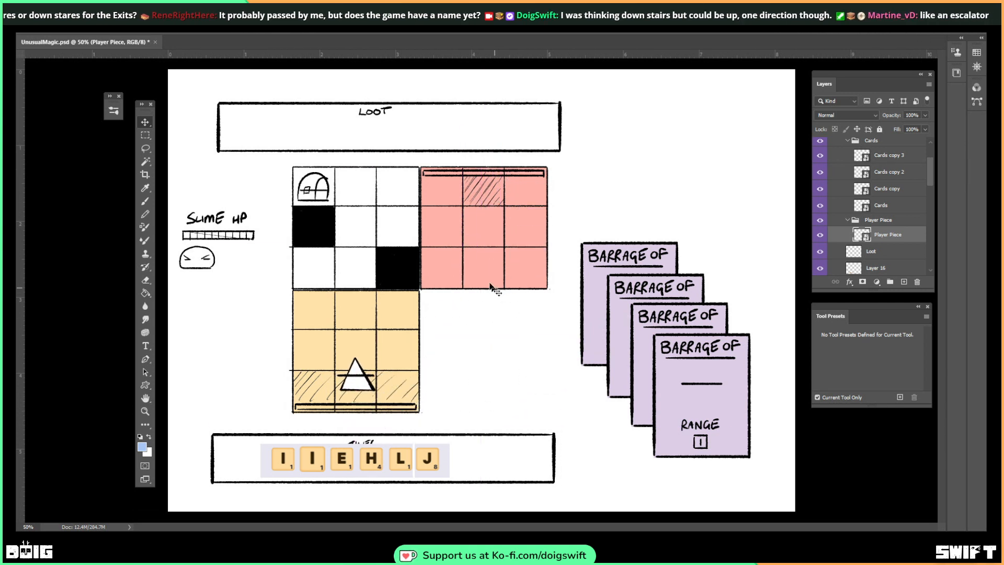
Move the Monster face from beside the board onto the centre square of the white map tile
{"action": "left_click", "coordinate": [879, 209]}
{"action": "left_click", "coordinate": [146, 135]}
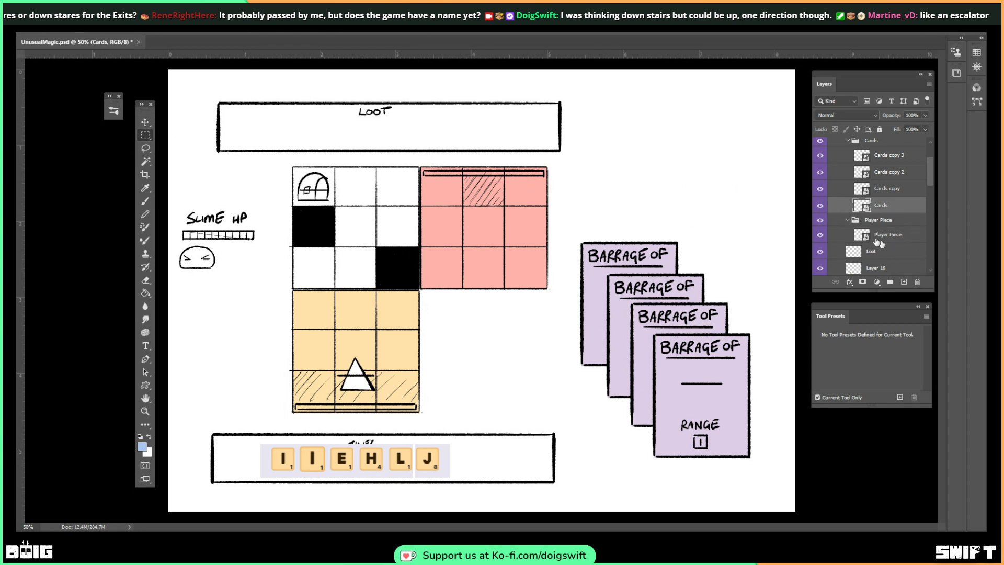
{"action": "scroll", "coordinate": [878, 243], "scroll_direction": "up", "scroll_amount": 4}
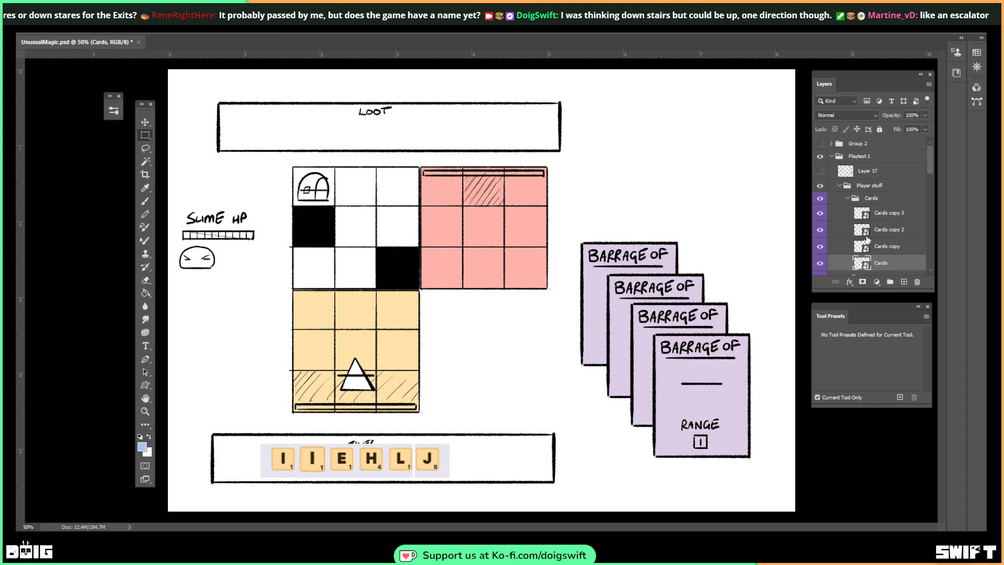
{"action": "scroll", "coordinate": [863, 214], "scroll_direction": "down", "scroll_amount": 6}
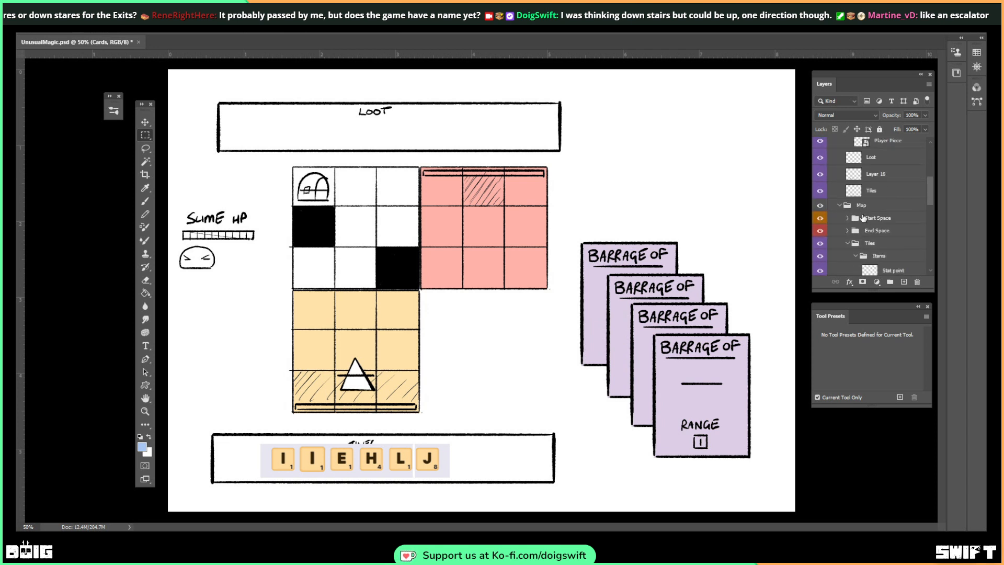
{"action": "scroll", "coordinate": [862, 217], "scroll_direction": "down", "scroll_amount": 6}
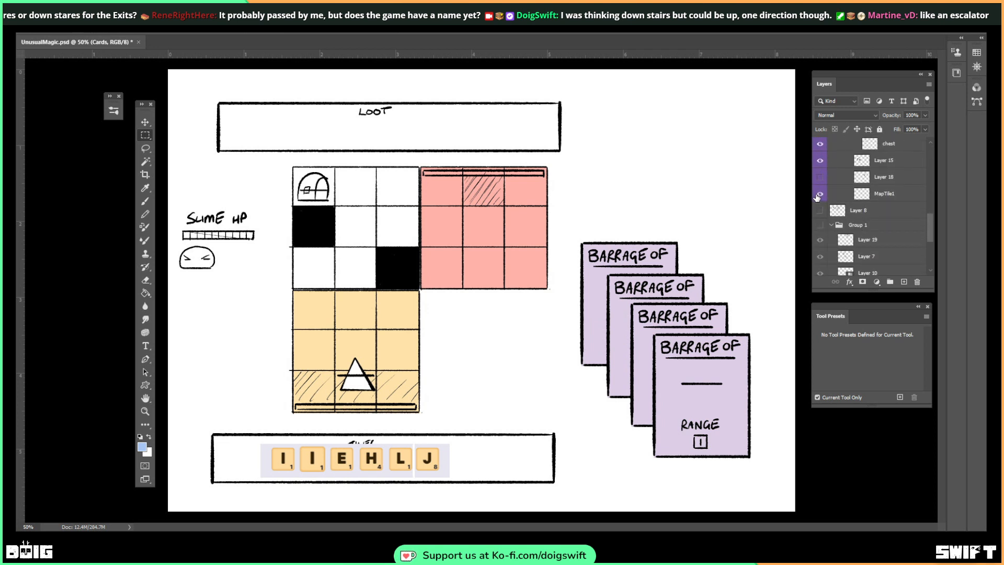
{"action": "left_click", "coordinate": [822, 162]}
{"action": "scroll", "coordinate": [839, 181], "scroll_direction": "up", "scroll_amount": 2}
{"action": "scroll", "coordinate": [842, 187], "scroll_direction": "up", "scroll_amount": 3}
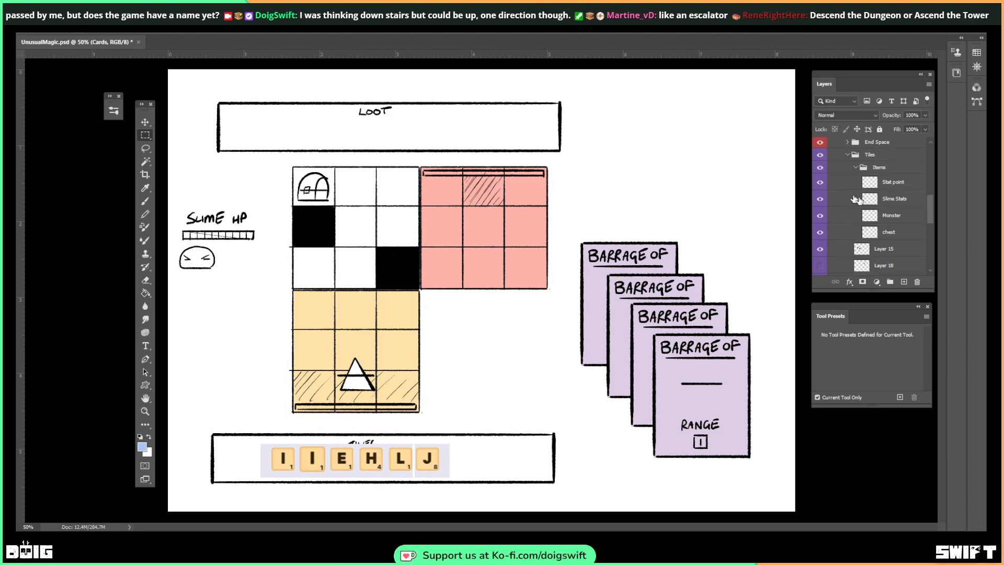
{"action": "left_click", "coordinate": [897, 223]}
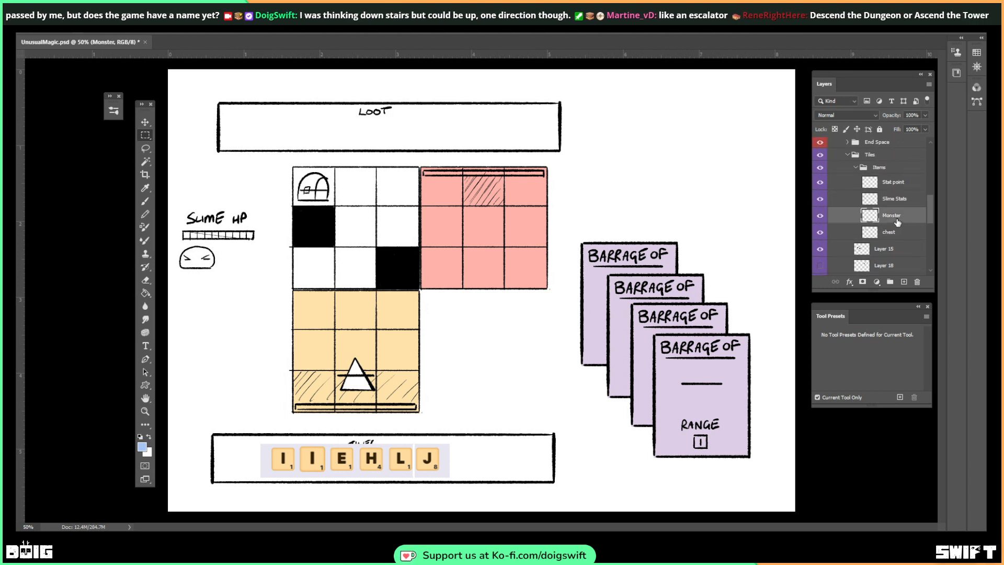
{"action": "left_click", "coordinate": [146, 122]}
{"action": "mouse_move", "coordinate": [256, 155]}
{"action": "left_mouse_down"}
{"action": "mouse_move", "coordinate": [421, 147]}
{"action": "mouse_move", "coordinate": [415, 122]}
{"action": "left_mouse_up"}
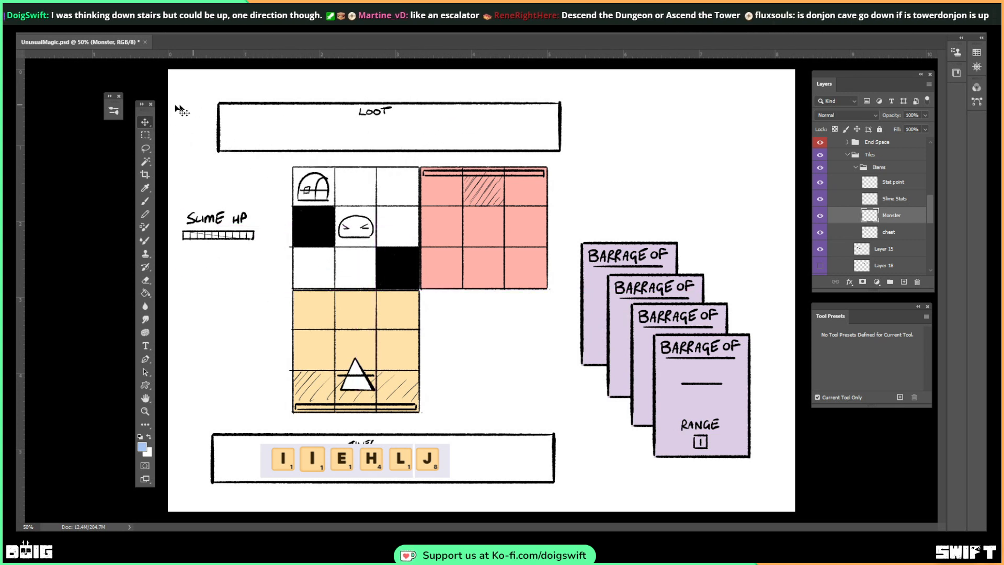
Hide the Slime Stats layer with the Slime HP label and bar beside the board
{"action": "left_click", "coordinate": [140, 135]}
{"action": "left_click_drag", "start_coordinate": [177, 205], "coordinate": [262, 263]}
{"action": "left_click", "coordinate": [145, 122]}
{"action": "left_click", "coordinate": [217, 220], "text": "ctrl"}
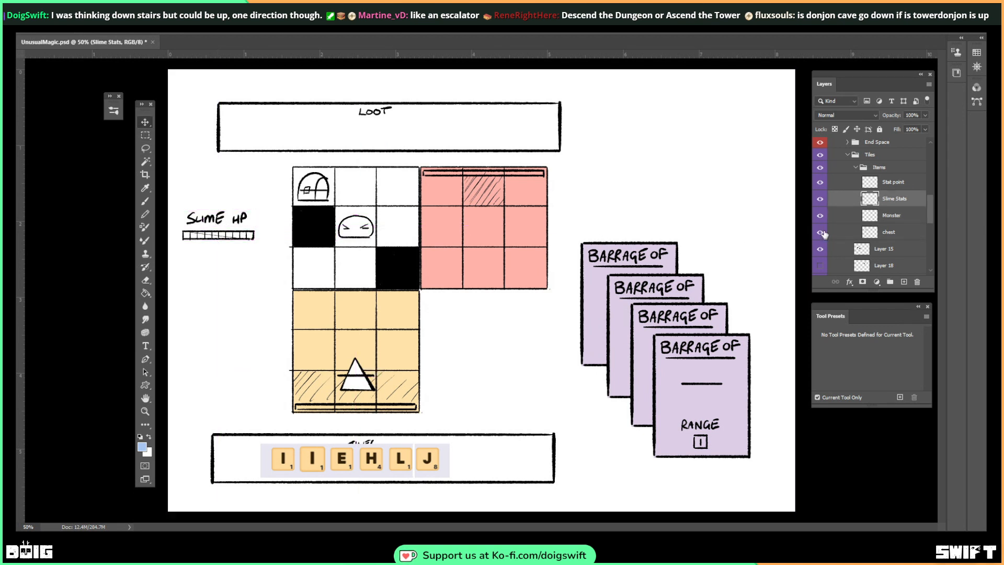
{"action": "left_click", "coordinate": [819, 199]}
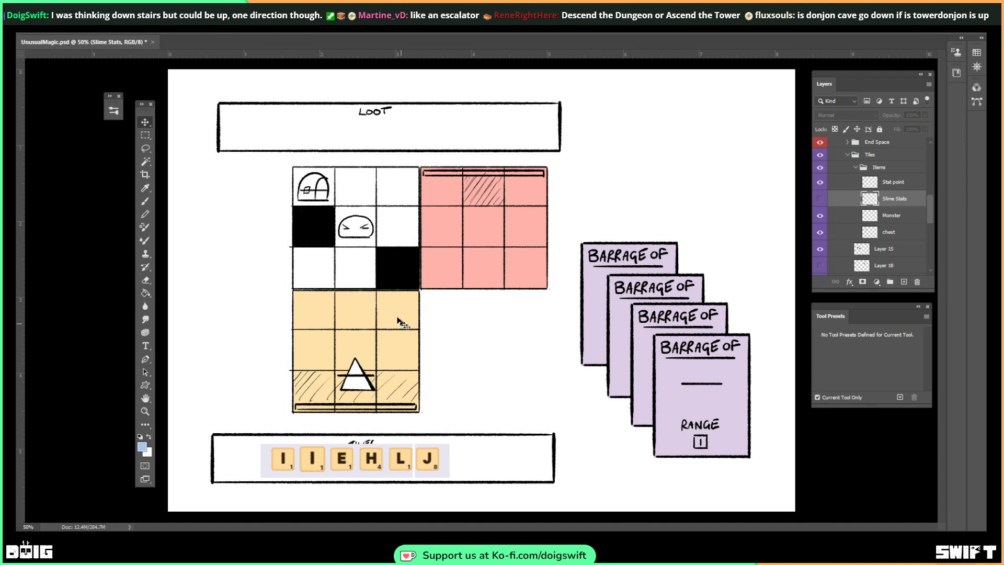
Capture the board mock-up as a screenshot and paste it below the Typical Game Board Layout heading in the Spell That GDD Google Doc
{"action": "key", "text": "super+shift+s"}
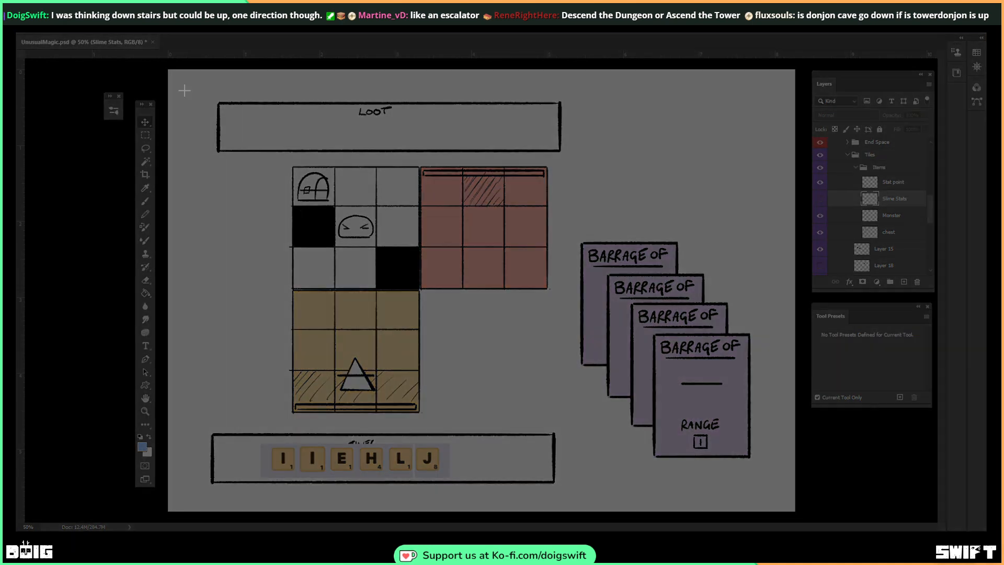
{"action": "left_click_drag", "start_coordinate": [183, 88], "coordinate": [765, 507]}
{"action": "mouse_move", "coordinate": [450, 541]}
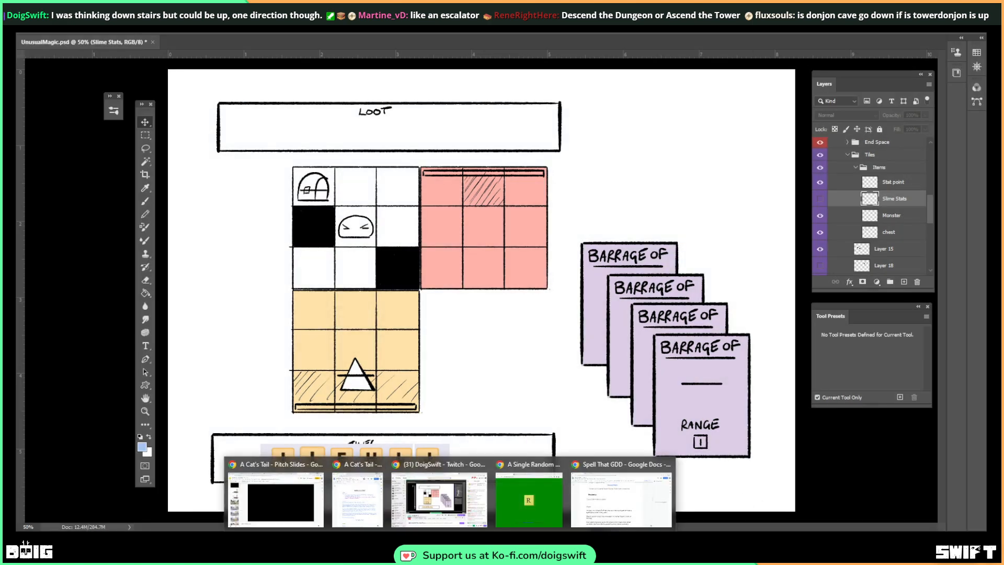
{"action": "left_click", "coordinate": [635, 497]}
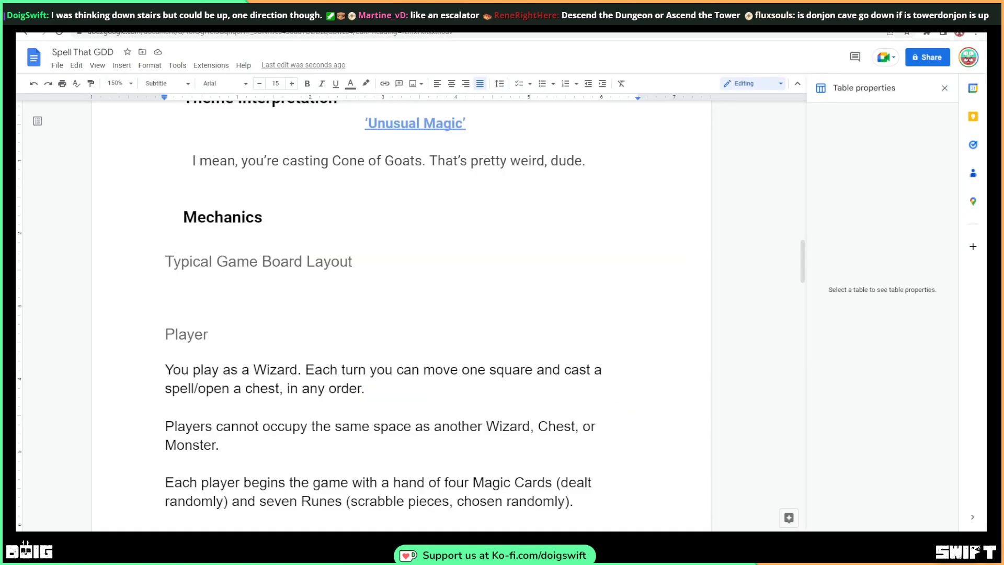
{"action": "left_click", "coordinate": [377, 265]}
{"action": "key", "text": "Return"}
{"action": "key", "text": "ctrl+v"}
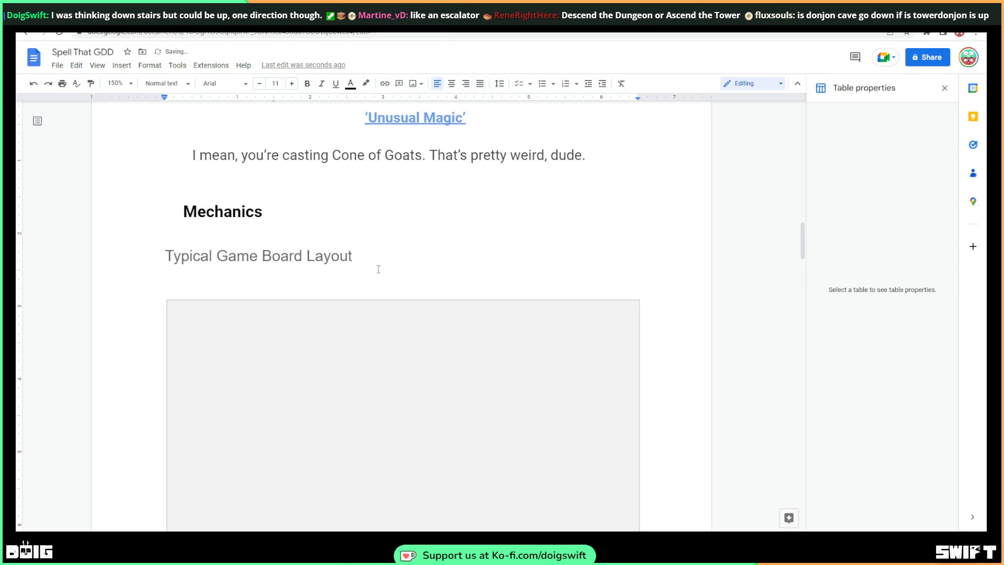
Remove the blank line between the Typical Game Board Layout heading and the pasted board image
{"action": "scroll", "coordinate": [559, 261], "scroll_direction": "down", "scroll_amount": 1}
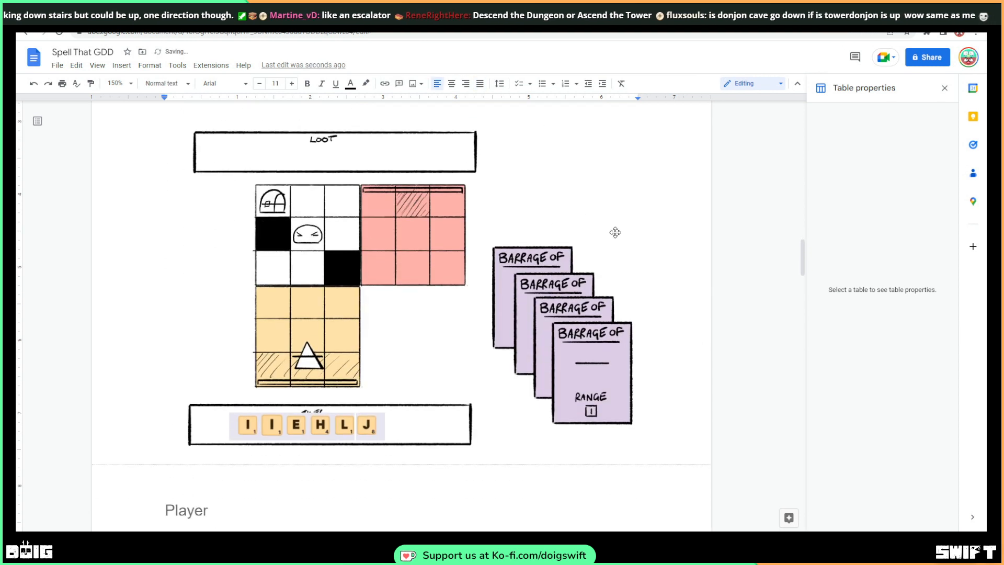
{"action": "scroll", "coordinate": [559, 236], "scroll_direction": "up", "scroll_amount": 2}
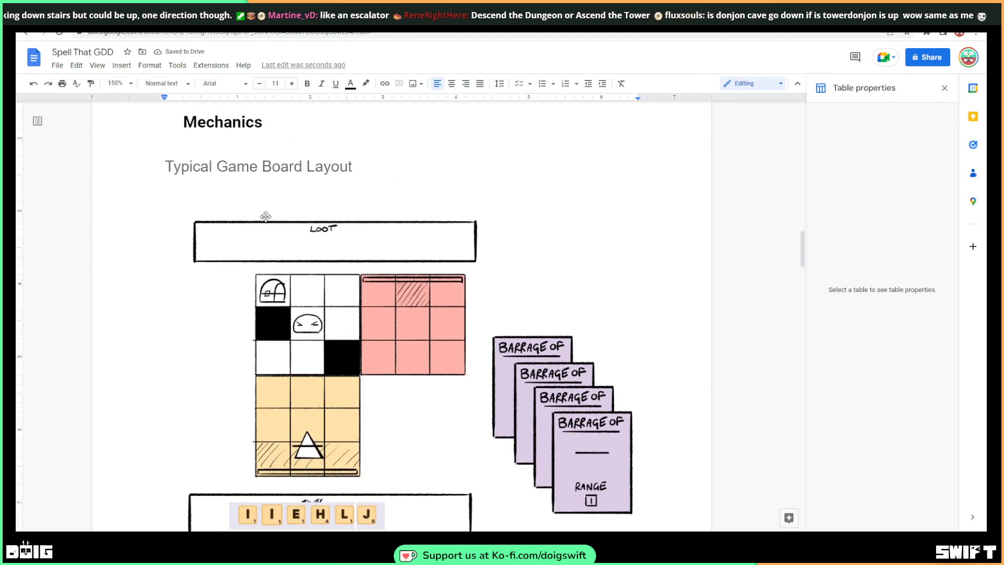
{"action": "key", "text": "BackSpace"}
{"action": "left_click", "coordinate": [336, 225]}
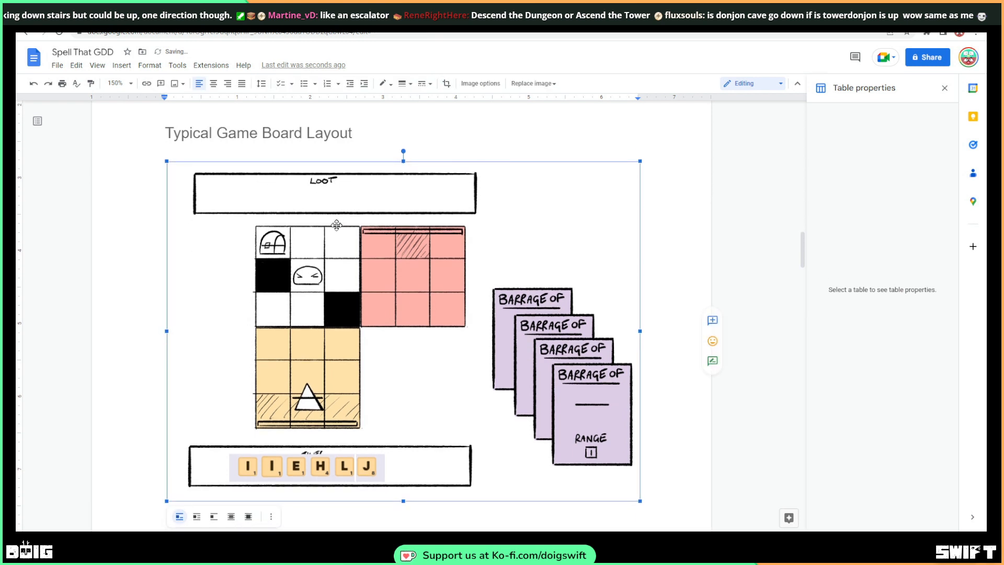
{"action": "left_click", "coordinate": [413, 136]}
{"action": "scroll", "coordinate": [444, 197], "scroll_direction": "down", "scroll_amount": 8}
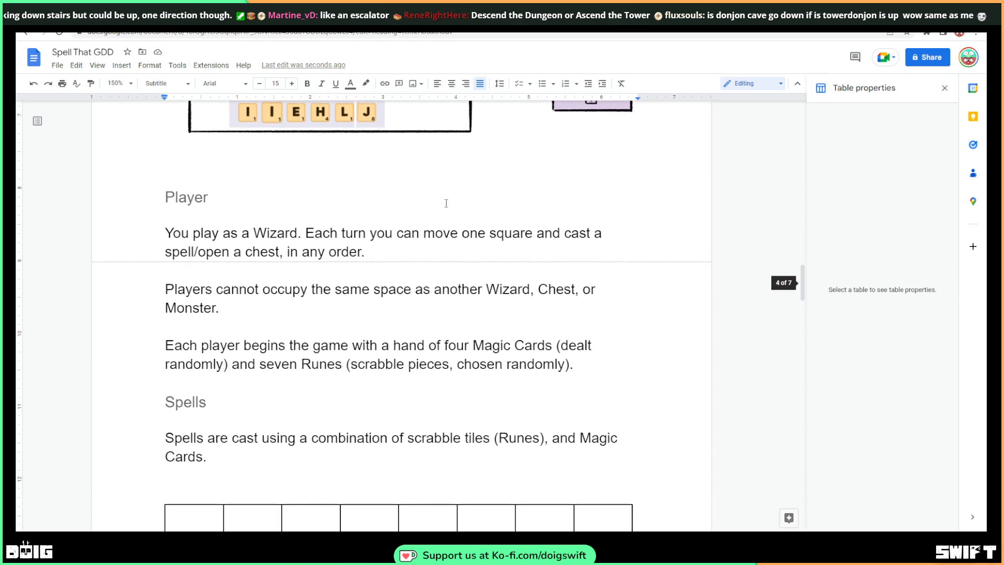
{"action": "scroll", "coordinate": [446, 203], "scroll_direction": "down", "scroll_amount": 15}
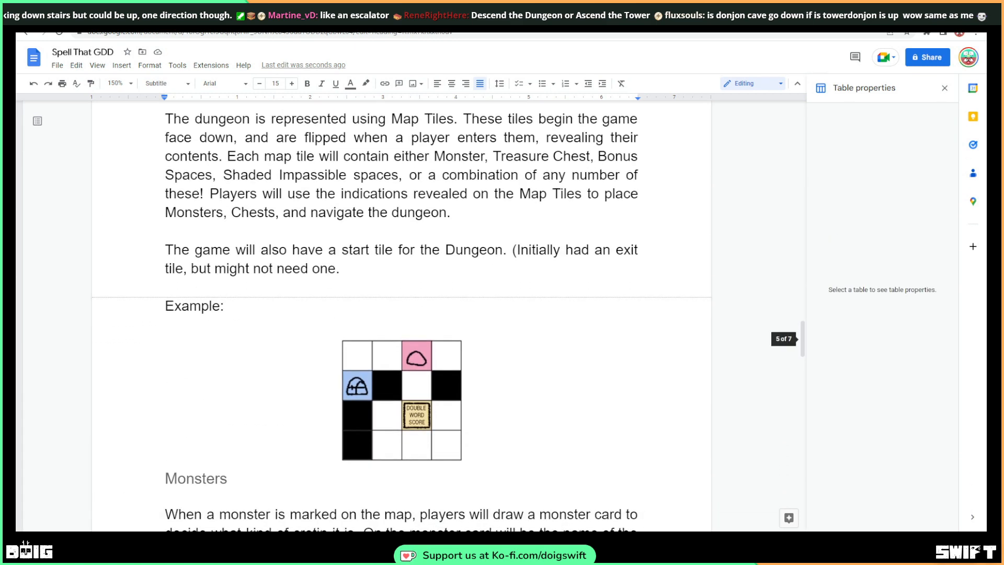
{"action": "scroll", "coordinate": [443, 204], "scroll_direction": "down", "scroll_amount": 8}
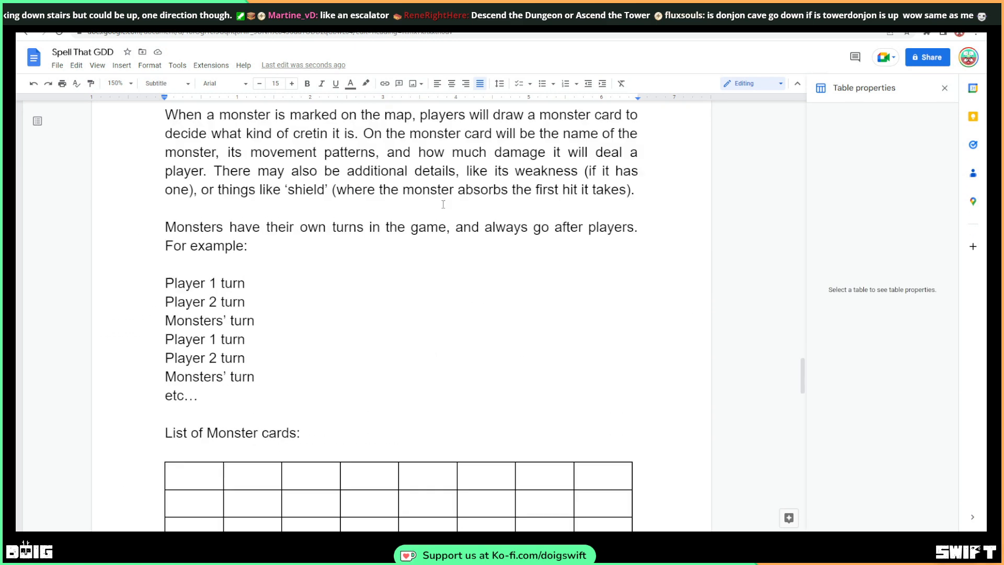
{"action": "scroll", "coordinate": [443, 205], "scroll_direction": "down", "scroll_amount": 9}
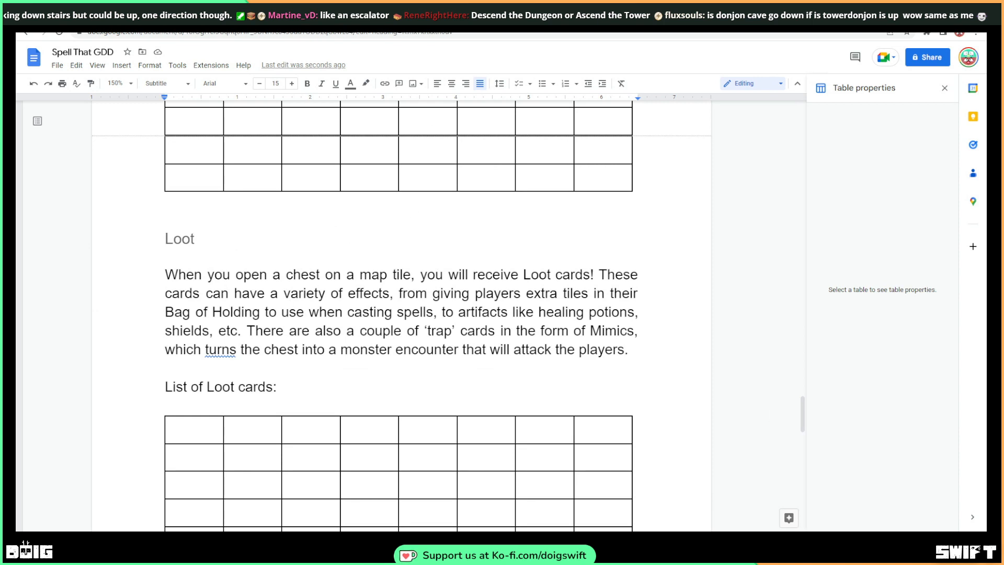
{"action": "scroll", "coordinate": [531, 251], "scroll_direction": "down", "scroll_amount": 2}
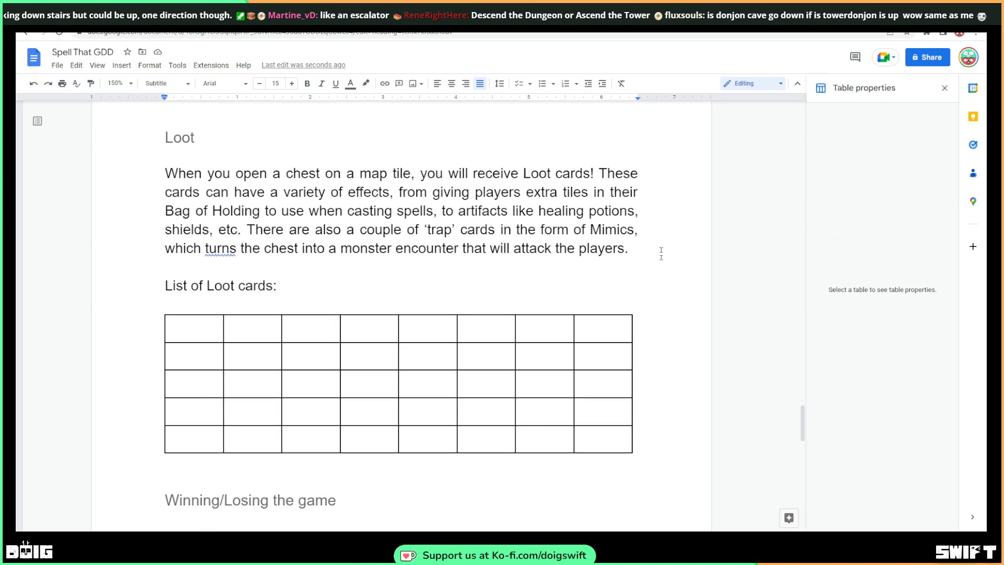
{"action": "left_click", "coordinate": [653, 245]}
{"action": "key", "text": "Return"}
{"action": "key", "text": "Return"}
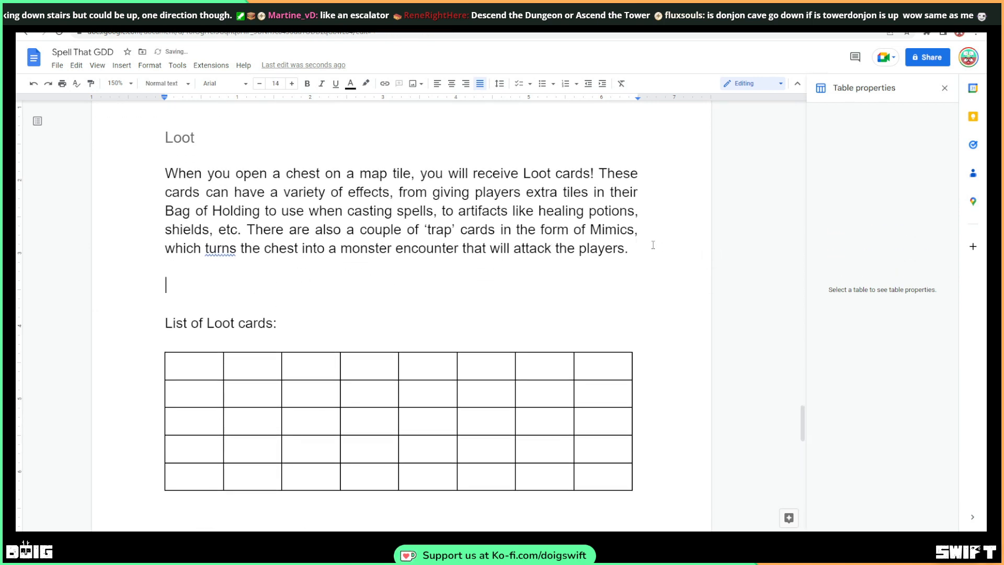
{"action": "type", "text": "When you"}
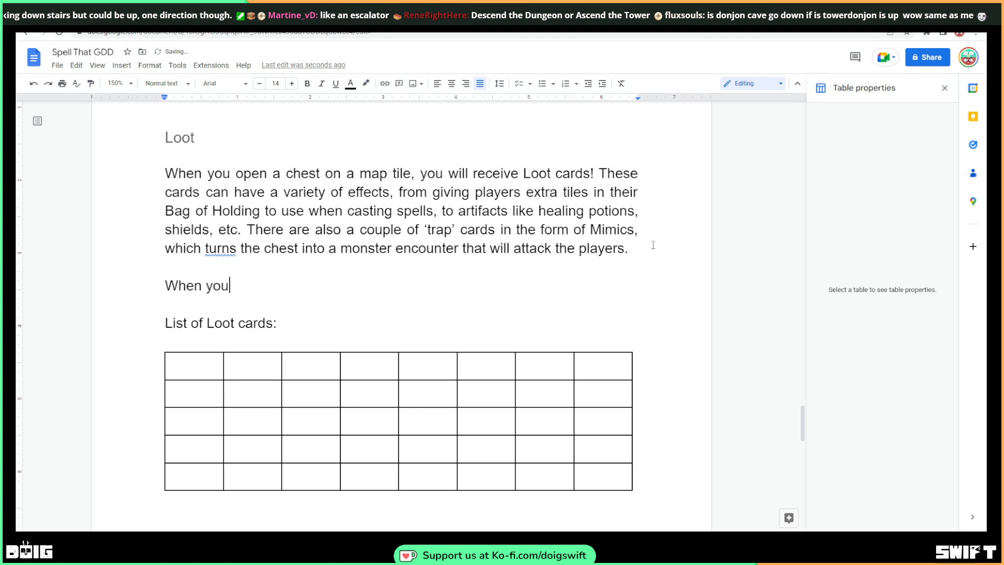
{"action": "type", "text": " pic"}
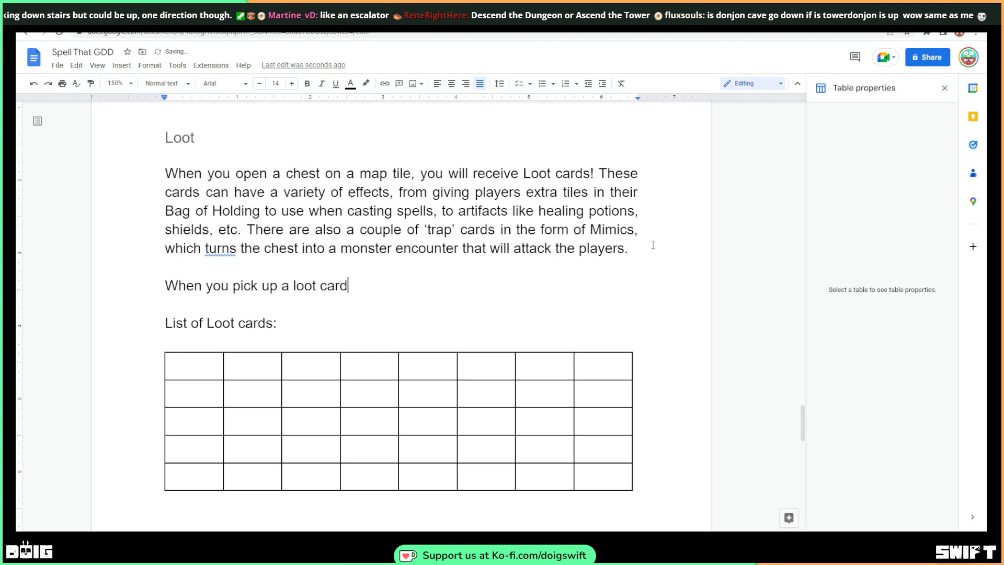
{"action": "type", "text": "k up a loot card,"}
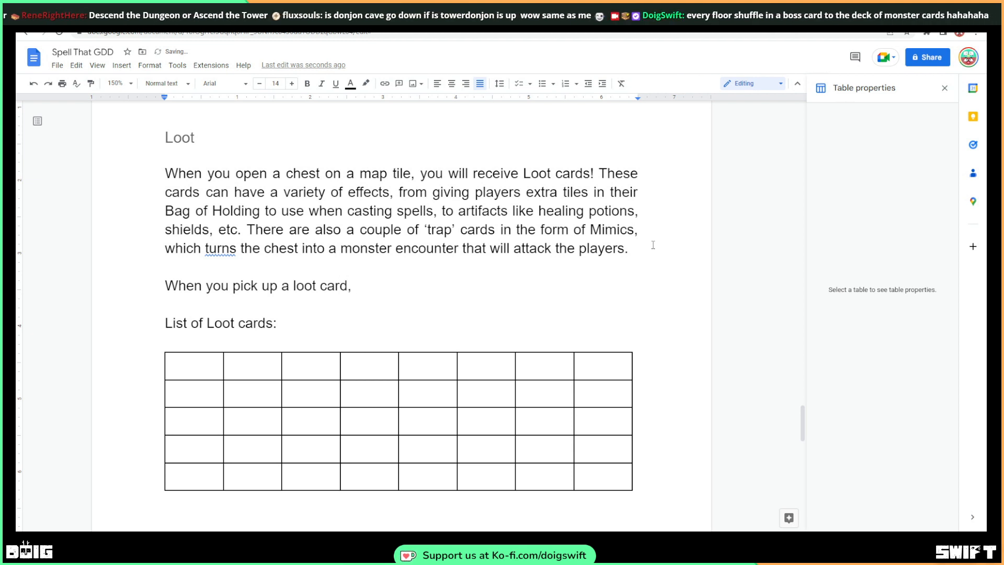
{"action": "key", "text": "ctrl+z"}
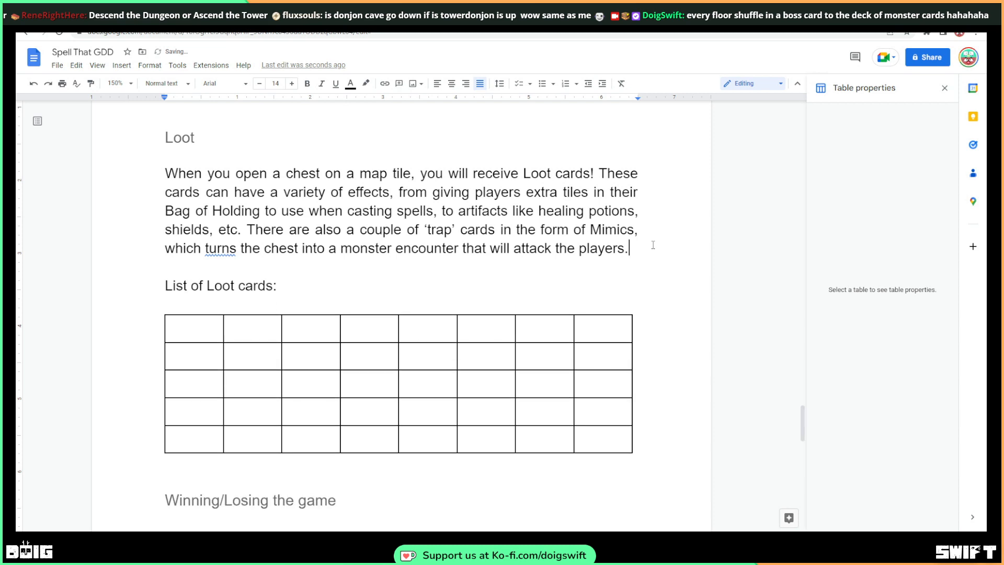
Add an extra blank line between the Loot description and the List of Loot cards line
{"action": "key", "text": "Return"}
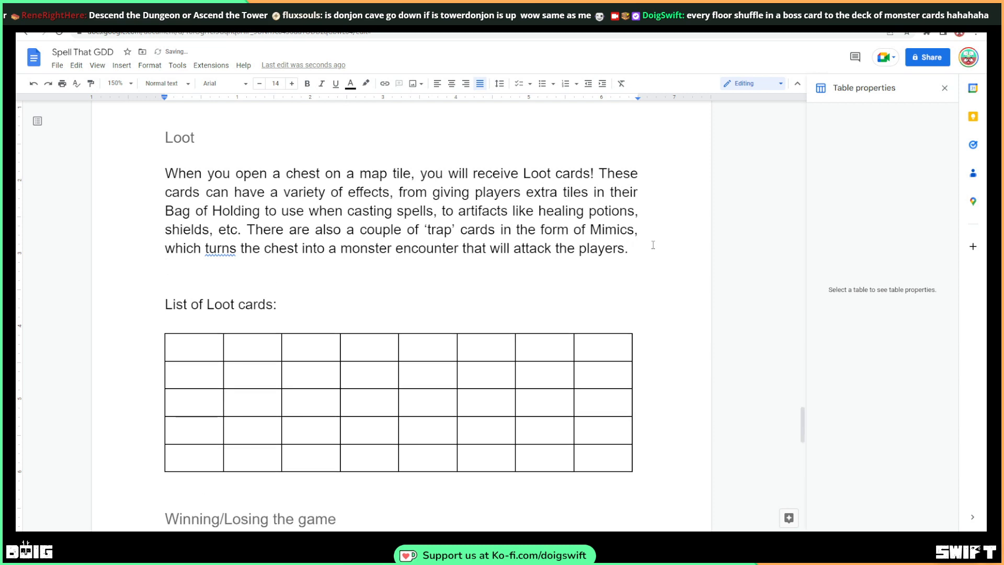
Label the empty table in the Spells section "List of Spell Cards:", with a blank line before and after the label
{"action": "scroll", "coordinate": [496, 161], "scroll_direction": "up", "scroll_amount": 12}
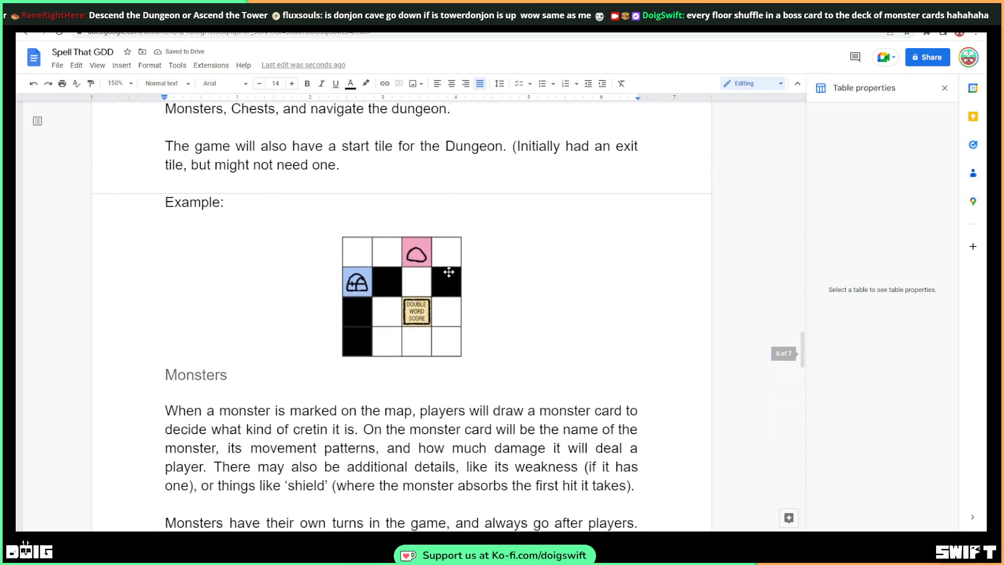
{"action": "scroll", "coordinate": [450, 273], "scroll_direction": "up", "scroll_amount": 8}
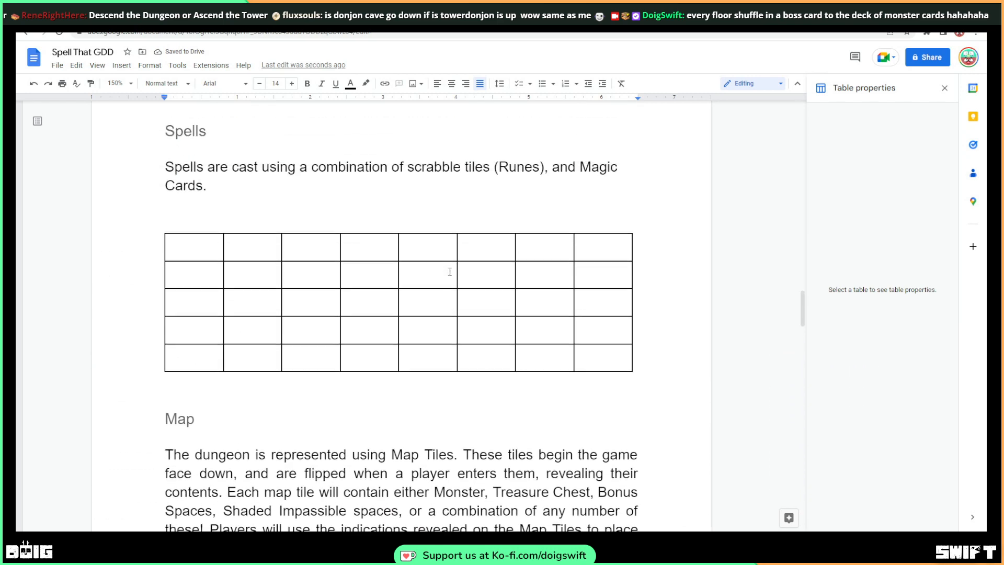
{"action": "scroll", "coordinate": [450, 273], "scroll_direction": "down", "scroll_amount": 1}
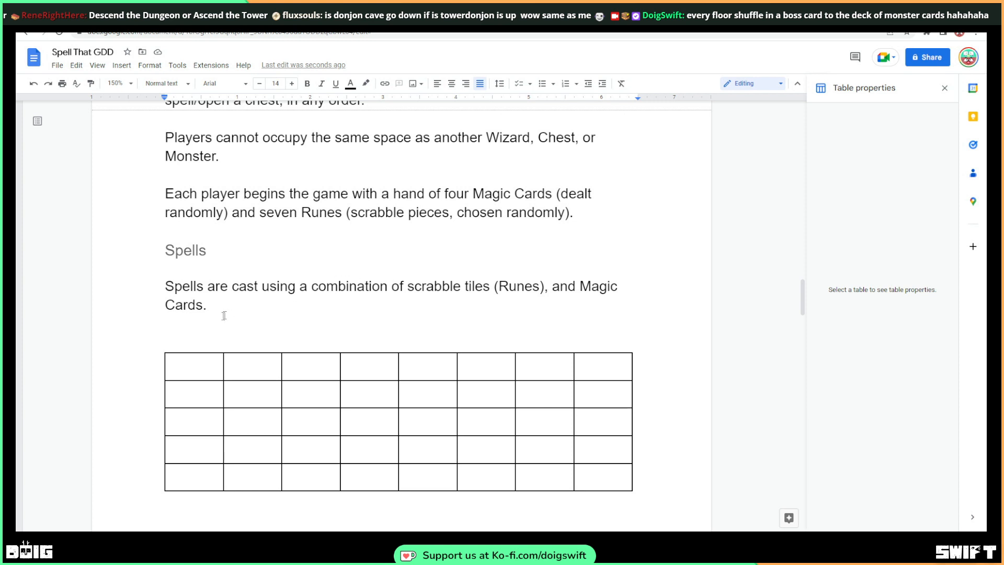
{"action": "left_click", "coordinate": [200, 337]}
{"action": "key", "text": "BackSpace"}
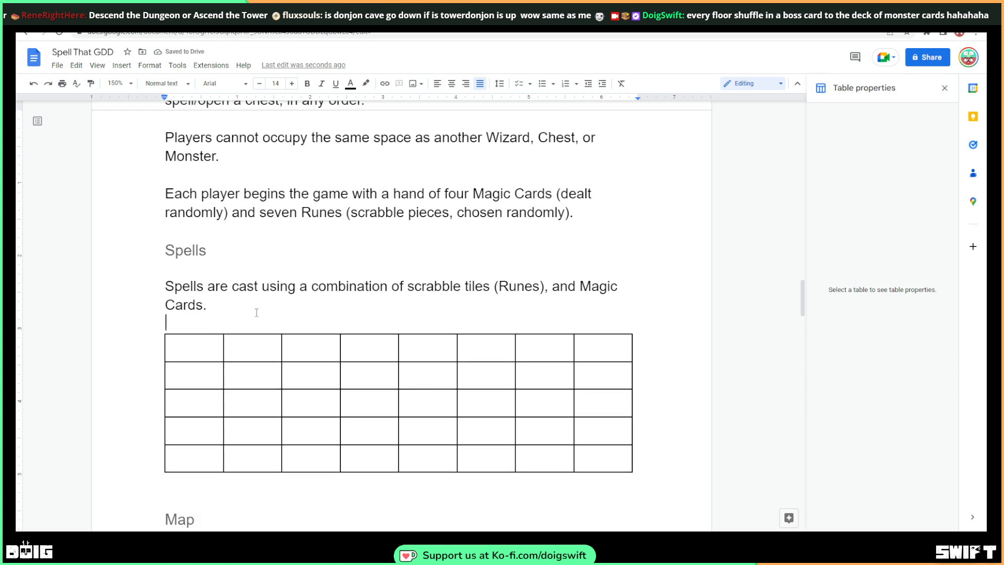
{"action": "key", "text": "Return"}
{"action": "type", "text": "L"}
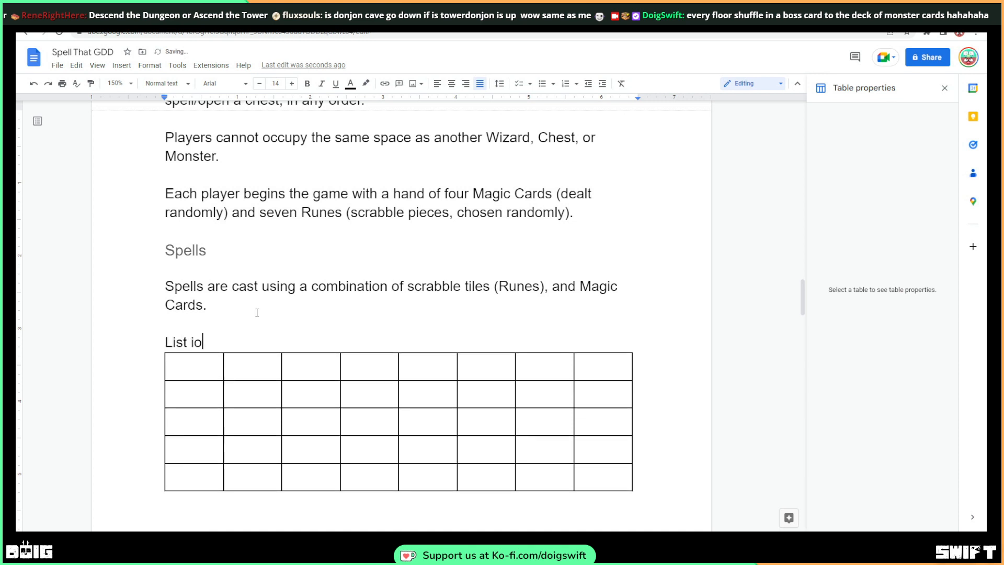
{"action": "type", "text": "ist of Sp"}
{"action": "key", "text": "BackSpace"}
{"action": "type", "text": "Spell Ca"}
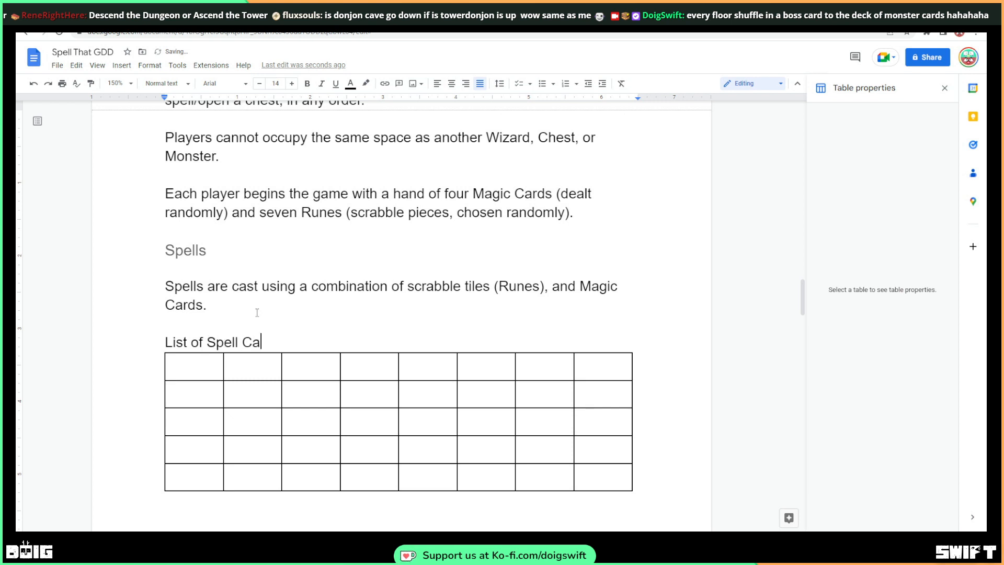
{"action": "type", "text": "rds:"}
{"action": "key", "text": "Return"}
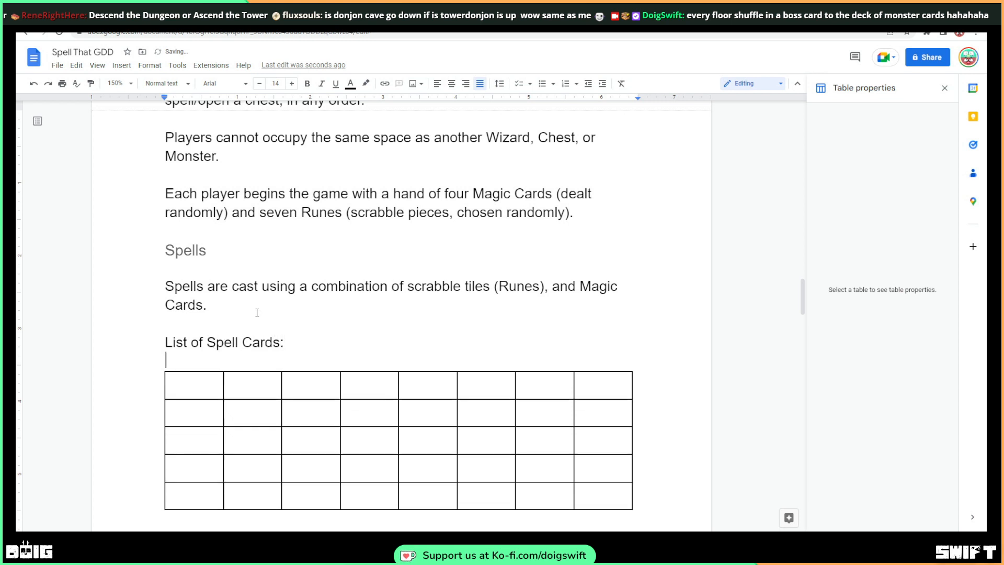
{"action": "scroll", "coordinate": [366, 314], "scroll_direction": "down", "scroll_amount": 12}
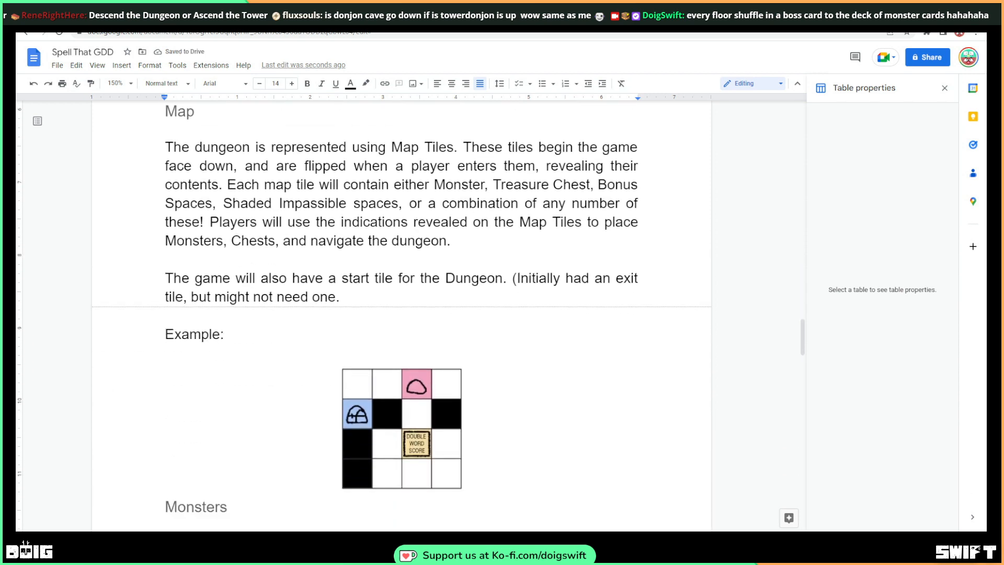
Enter "Barra" in the first cell of the List of Spell Cards table
{"action": "scroll", "coordinate": [402, 313], "scroll_direction": "down", "scroll_amount": 8}
{"action": "scroll", "coordinate": [401, 313], "scroll_direction": "up", "scroll_amount": 12}
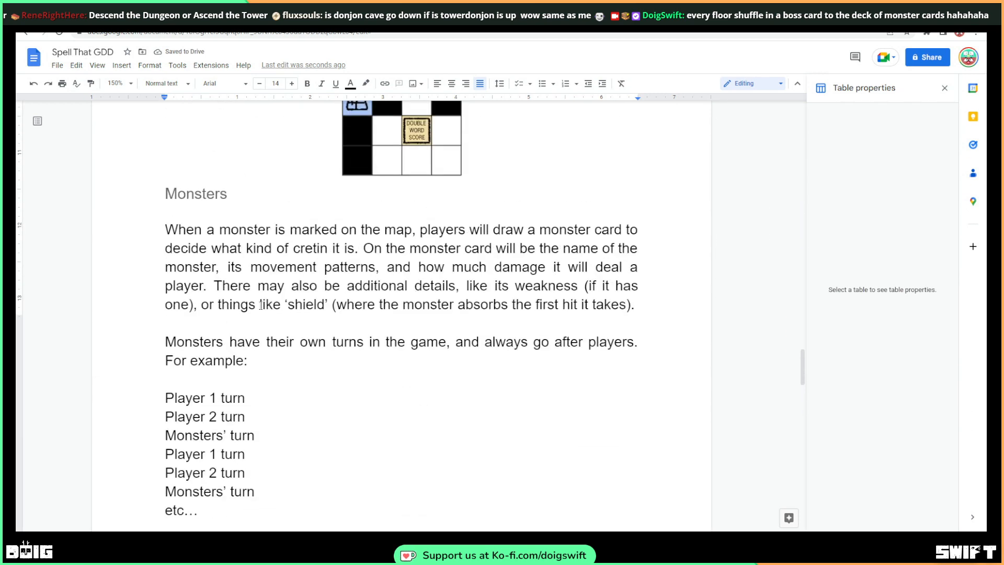
{"action": "scroll", "coordinate": [258, 307], "scroll_direction": "up", "scroll_amount": 6}
{"action": "left_click", "coordinate": [191, 285]}
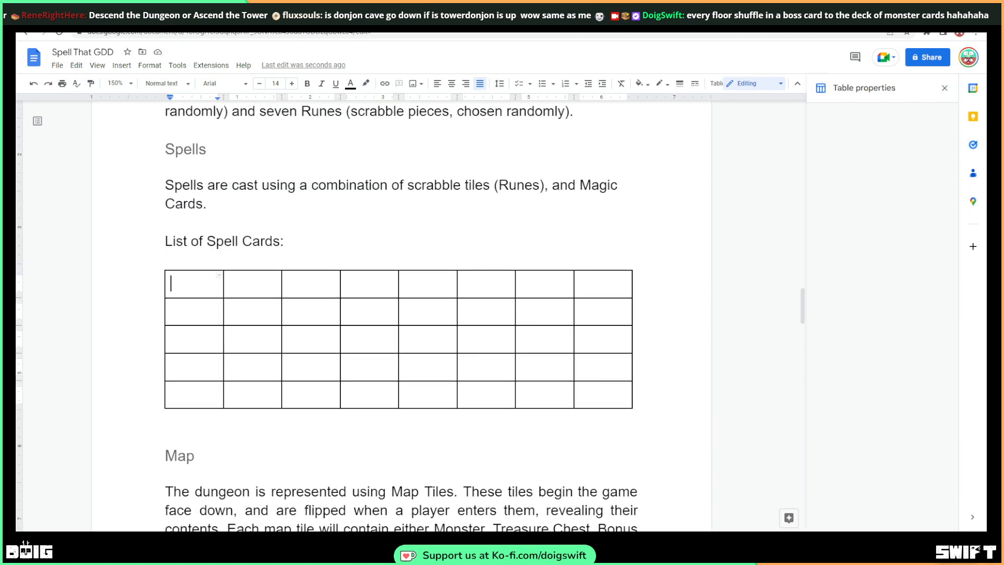
{"action": "type", "text": "Barra"}
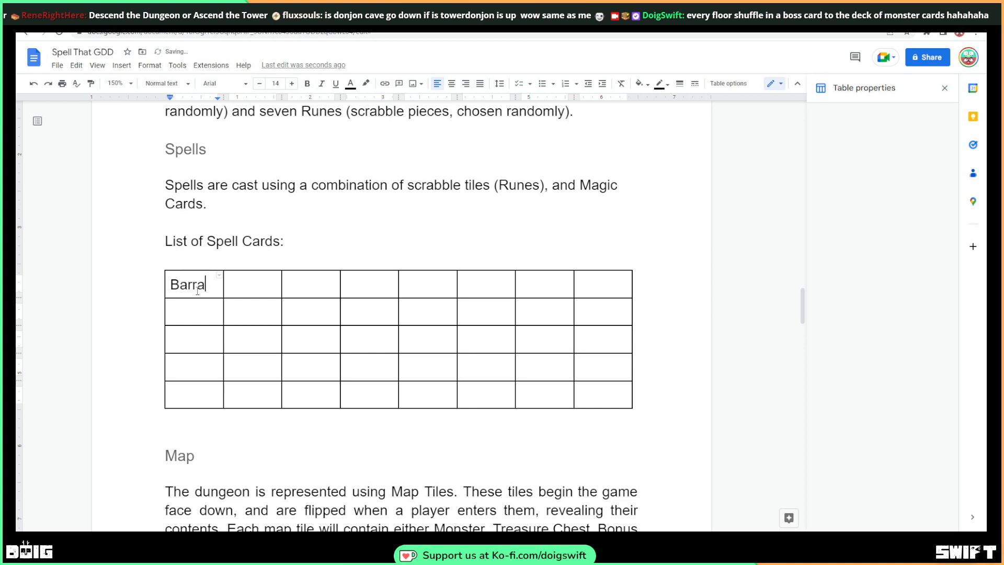
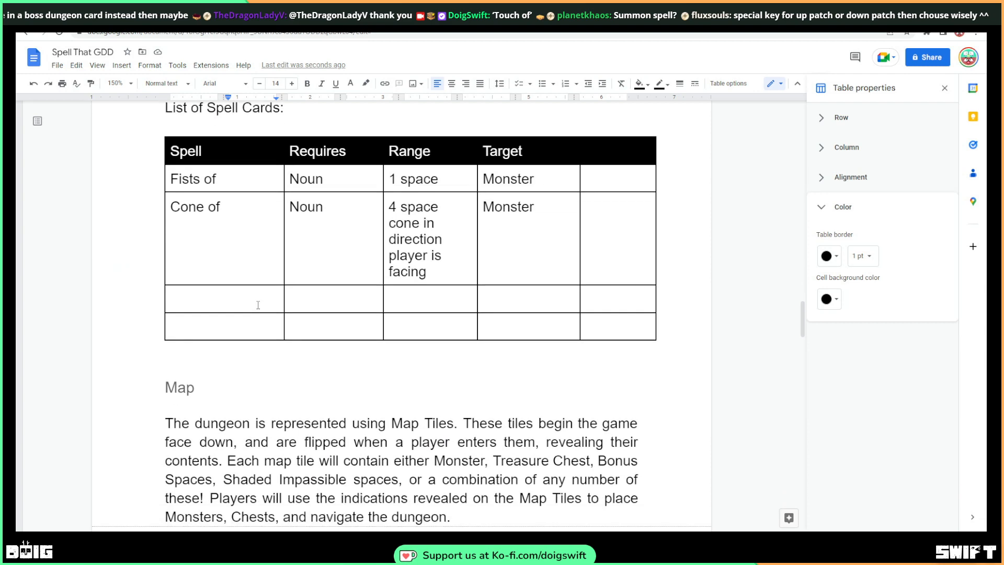
Head the third and fourth columns of the monster card table "Range" and "Damage"
{"action": "scroll", "coordinate": [258, 313], "scroll_direction": "up", "scroll_amount": 2}
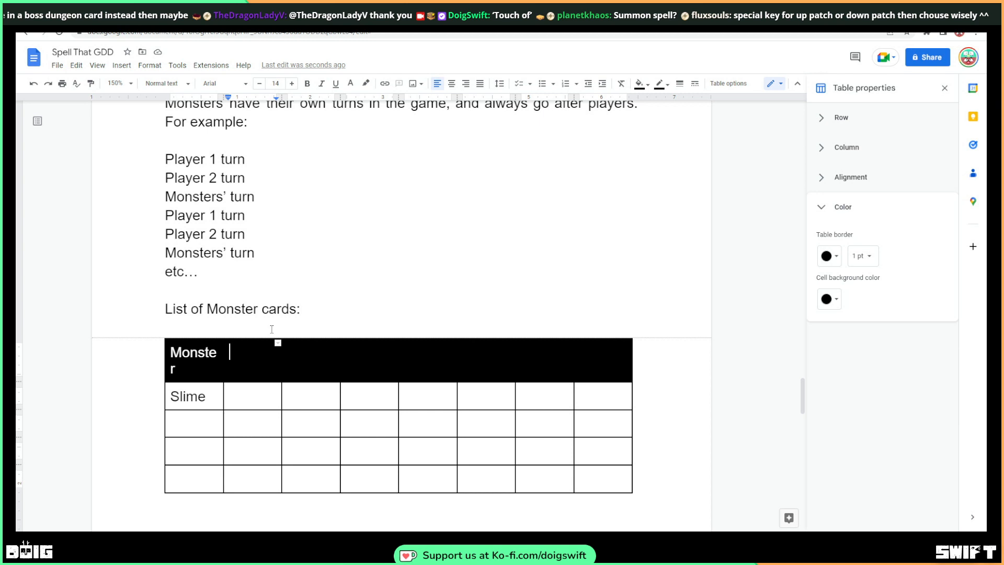
{"action": "left_click_drag", "start_coordinate": [230, 351], "coordinate": [288, 361]}
{"action": "type", "text": "Range"}
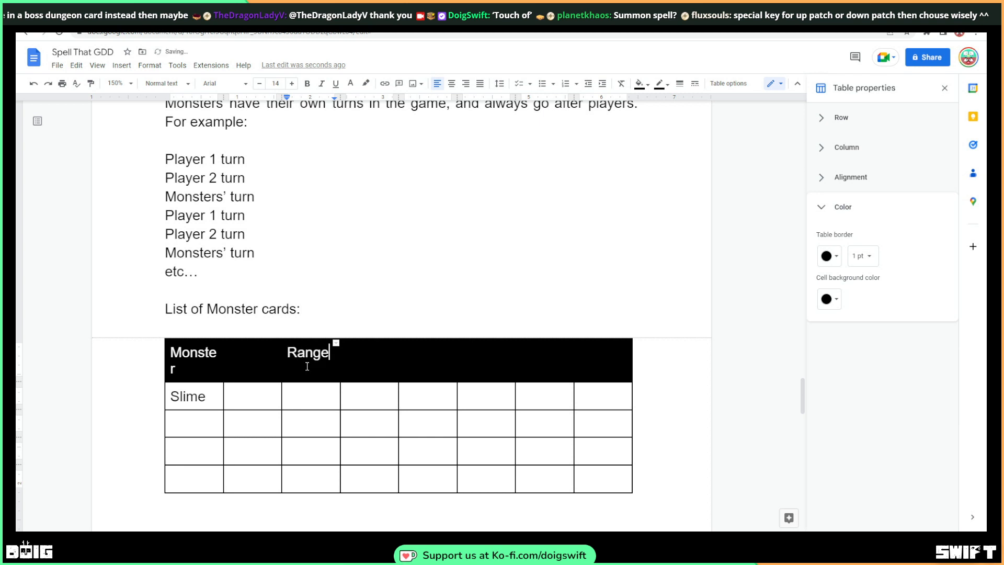
{"action": "left_click", "coordinate": [349, 357]}
{"action": "type", "text": "Da"}
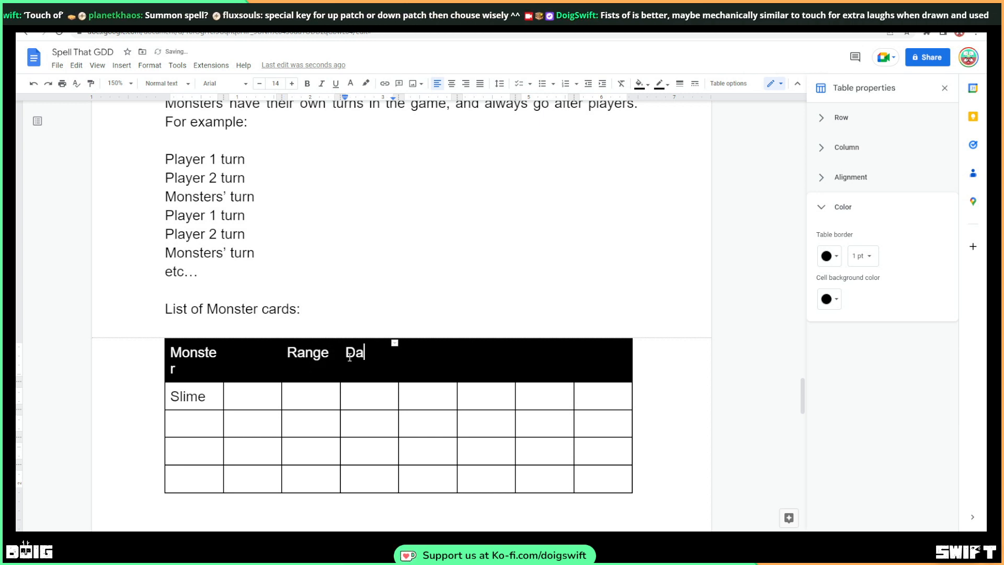
{"action": "type", "text": "mage"}
Fill in the Slime row with a range of "1 space" and a damage of 1
{"action": "double_click", "coordinate": [328, 395]}
{"action": "left_click", "coordinate": [326, 399]}
{"action": "type", "text": "1 spa"}
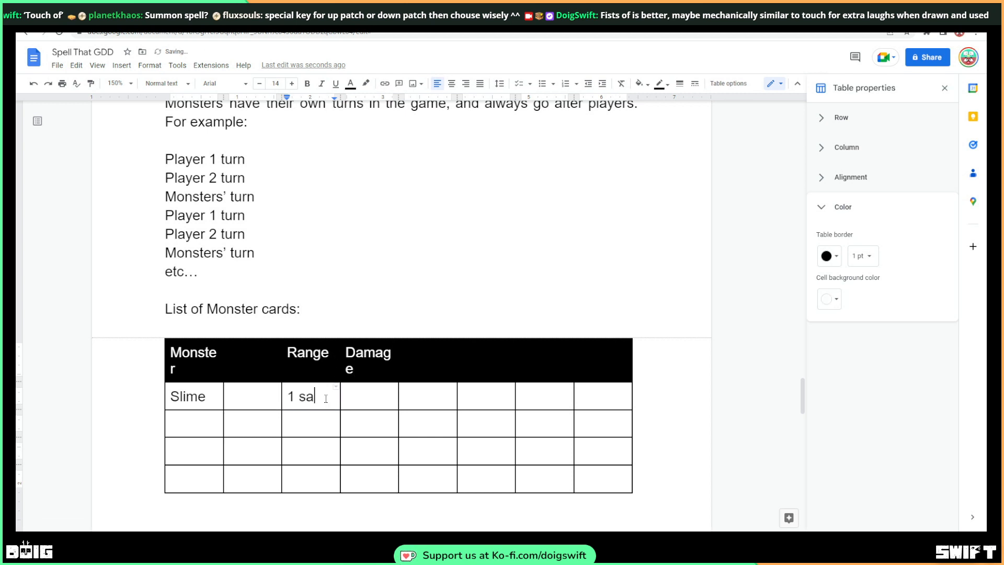
{"action": "type", "text": "ce"}
{"action": "left_click", "coordinate": [372, 393]}
{"action": "type", "text": "1"}
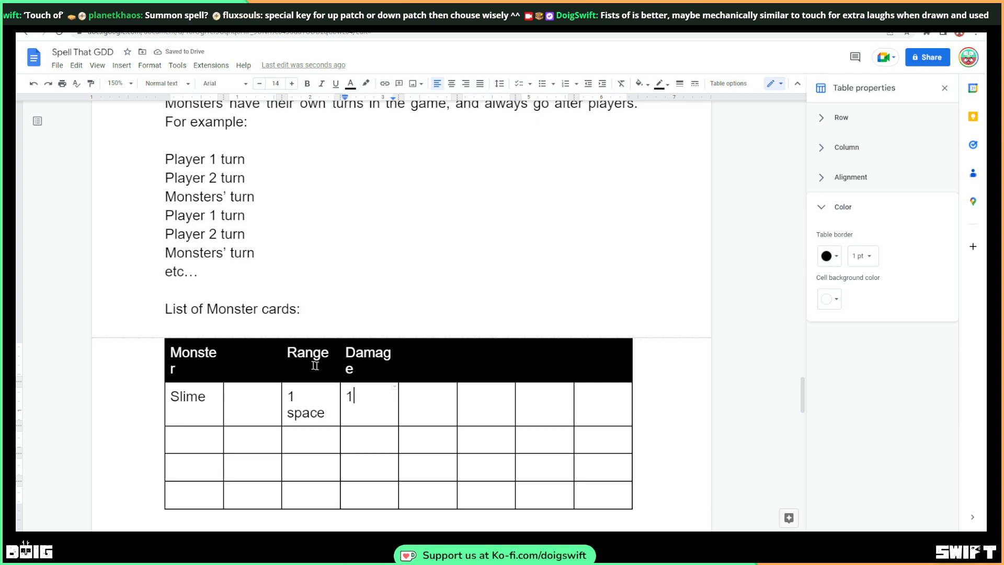
Head the second column of the monster card table "Movement Pattern"
{"action": "left_click", "coordinate": [257, 397]}
{"action": "left_click", "coordinate": [259, 370]}
{"action": "type", "text": "Movemen"}
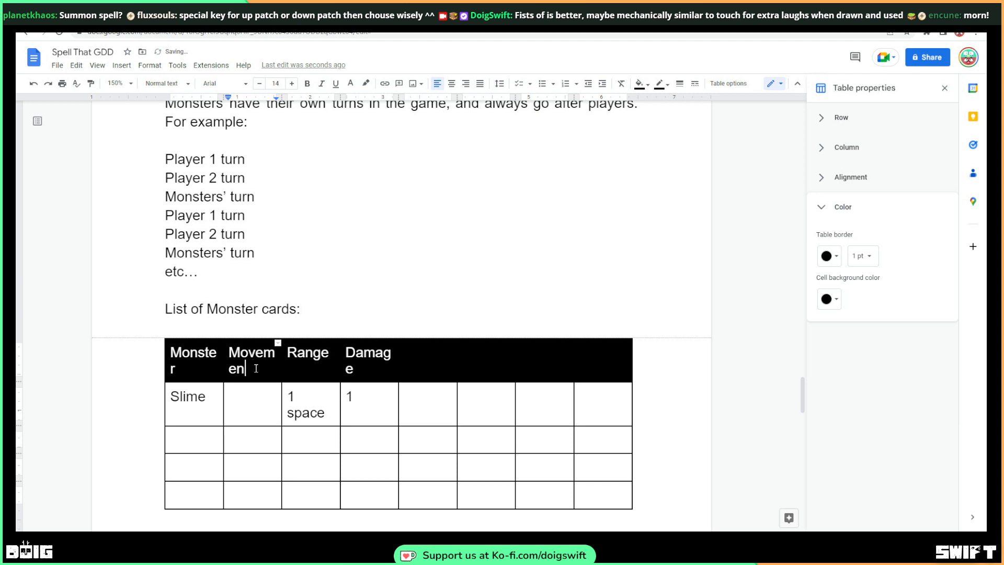
{"action": "type", "text": "t Pattern"}
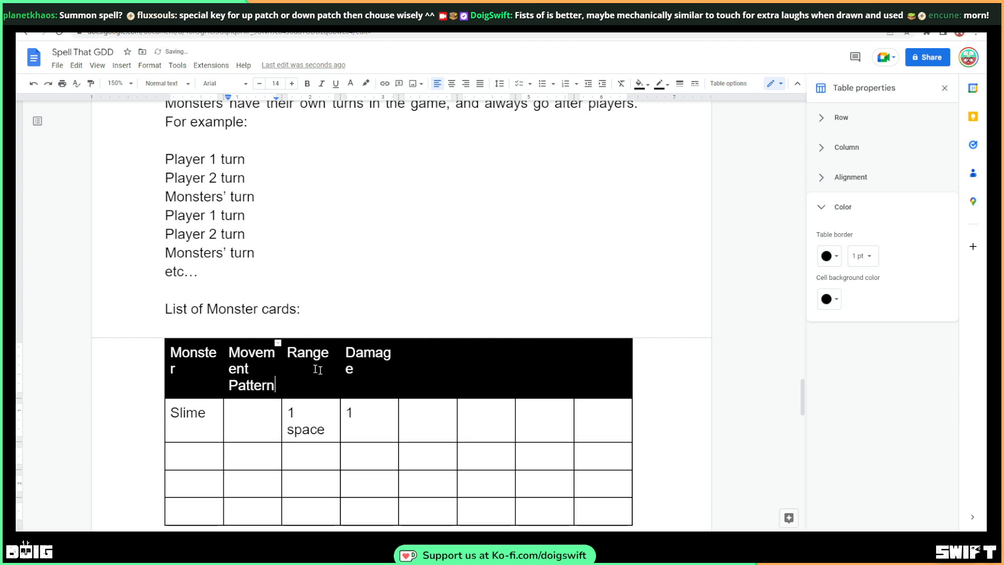
Widen the Monster and Movement Pattern columns, and delete the last two empty columns of the monster card table
{"action": "left_click_drag", "start_coordinate": [224, 372], "coordinate": [444, 310]}
{"action": "scroll", "coordinate": [342, 370], "scroll_direction": "down", "scroll_amount": 2}
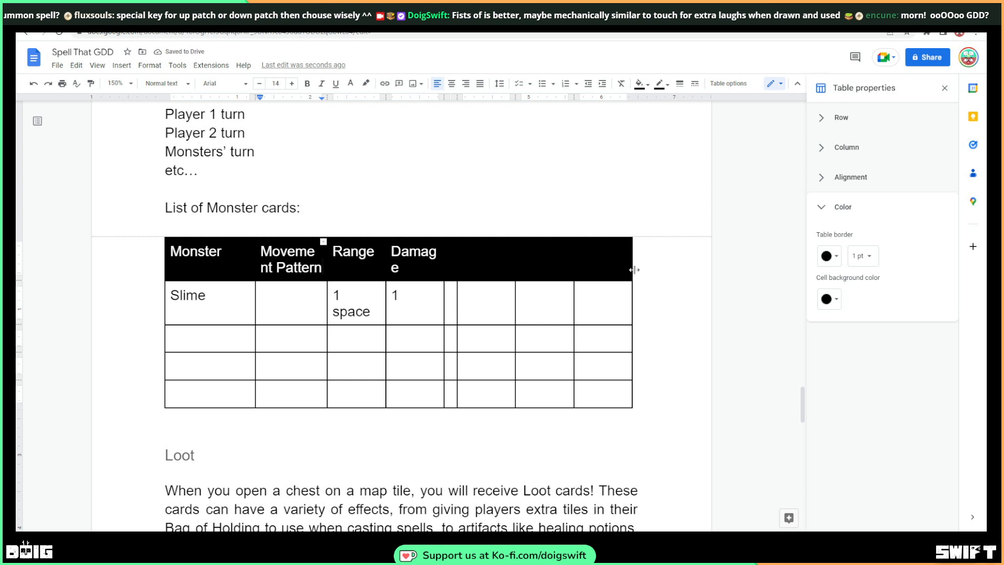
{"action": "left_click", "coordinate": [544, 303]}
{"action": "left_click_drag", "start_coordinate": [544, 303], "coordinate": [600, 301]}
{"action": "right_click", "coordinate": [600, 301]}
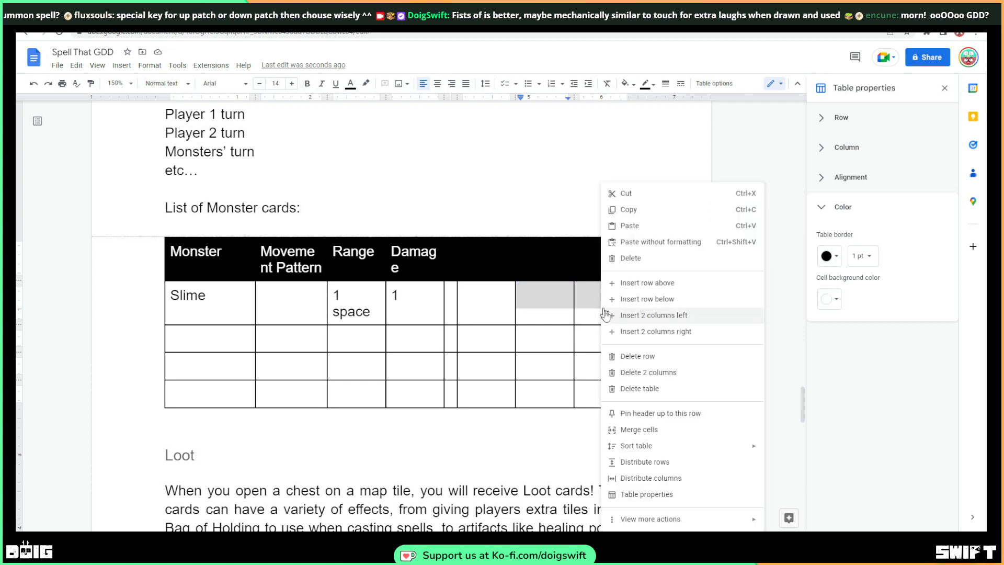
{"action": "left_click", "coordinate": [635, 373]}
Widen the Damage column and the two empty columns after it in the monster card table
{"action": "left_click_drag", "start_coordinate": [514, 303], "coordinate": [644, 298]}
{"action": "left_click_drag", "start_coordinate": [457, 297], "coordinate": [538, 299]}
{"action": "left_click_drag", "start_coordinate": [444, 301], "coordinate": [465, 302]}
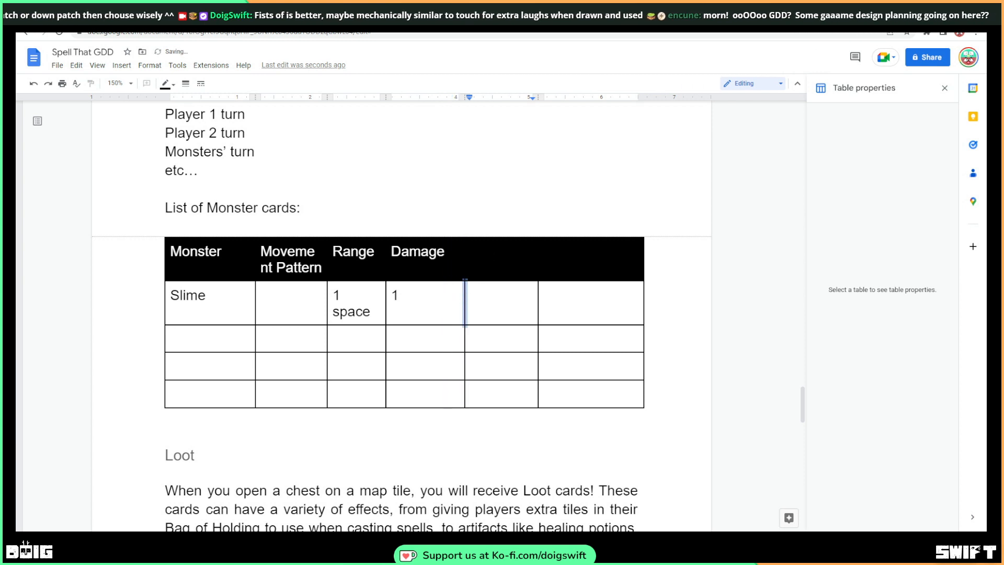
Head the column after Damage "Special Properties" in the monster card table
{"action": "left_click", "coordinate": [489, 255]}
{"action": "type", "text": "Spe"}
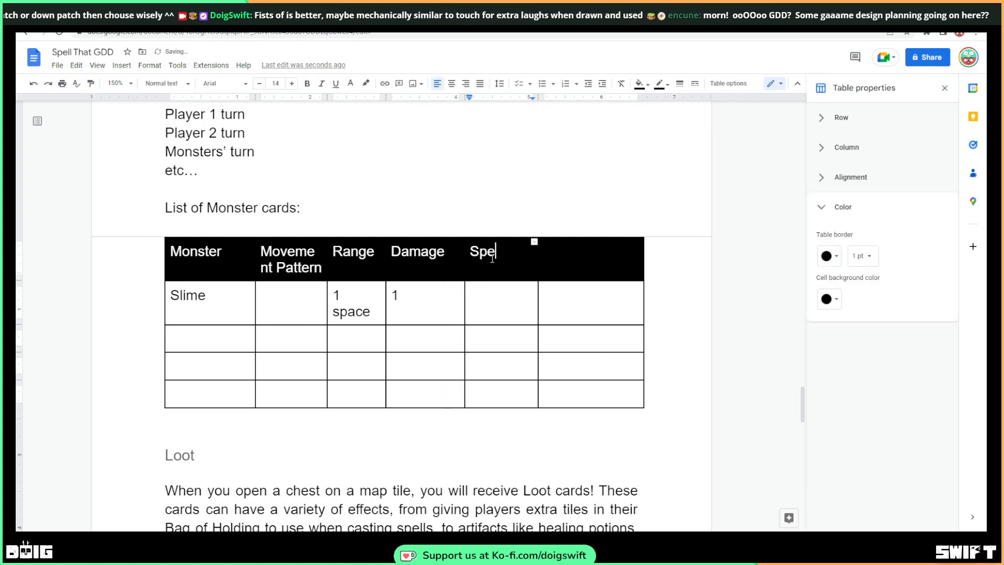
{"action": "type", "text": "cial Properti"}
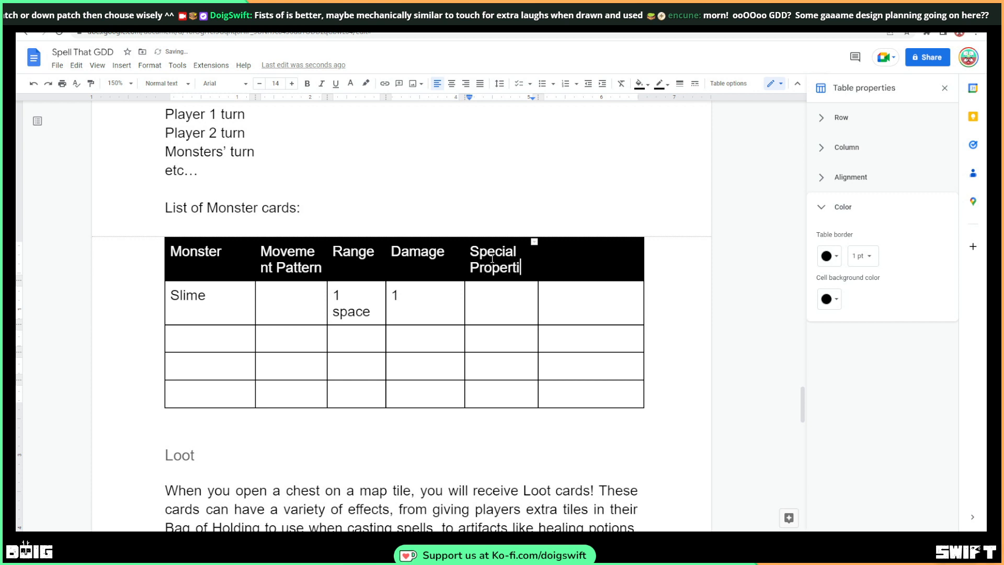
{"action": "type", "text": "es"}
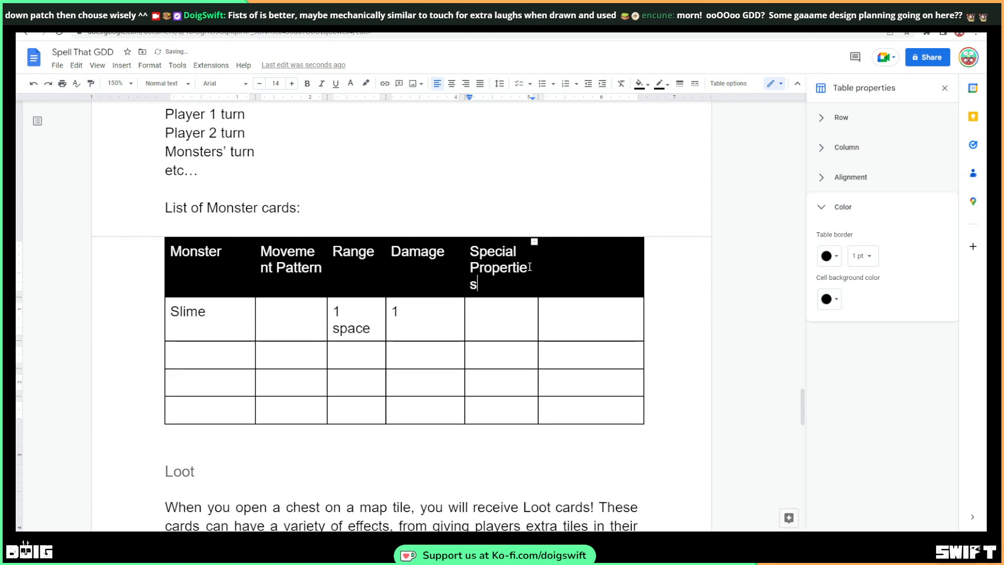
Adjust the monster table's column borders so no header word is split, extending the table beyond the text margin
{"action": "left_click_drag", "start_coordinate": [540, 267], "coordinate": [565, 267]}
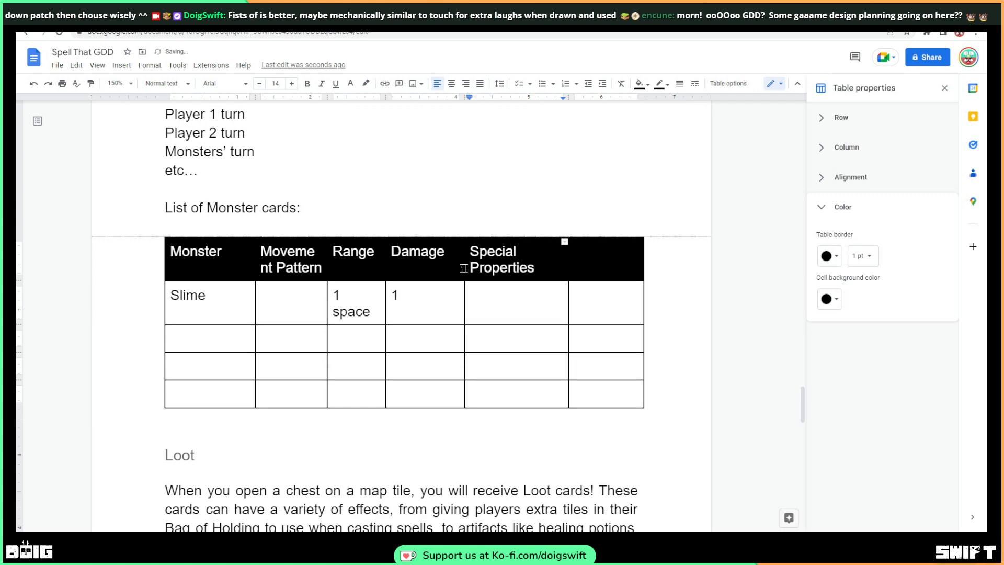
{"action": "left_click_drag", "start_coordinate": [463, 268], "coordinate": [493, 268]}
{"action": "left_click_drag", "start_coordinate": [386, 261], "coordinate": [420, 263]}
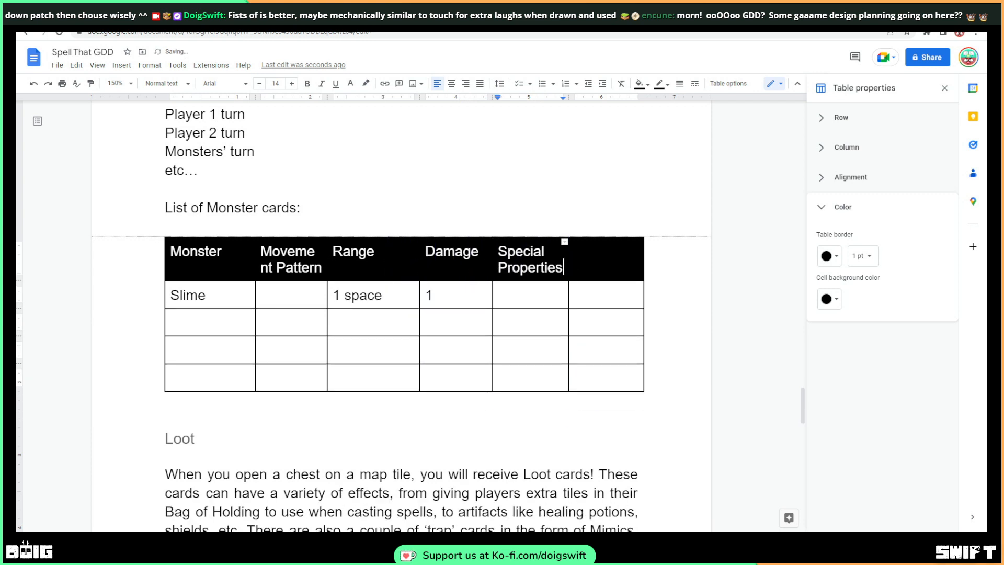
{"action": "left_click_drag", "start_coordinate": [326, 262], "coordinate": [347, 266]}
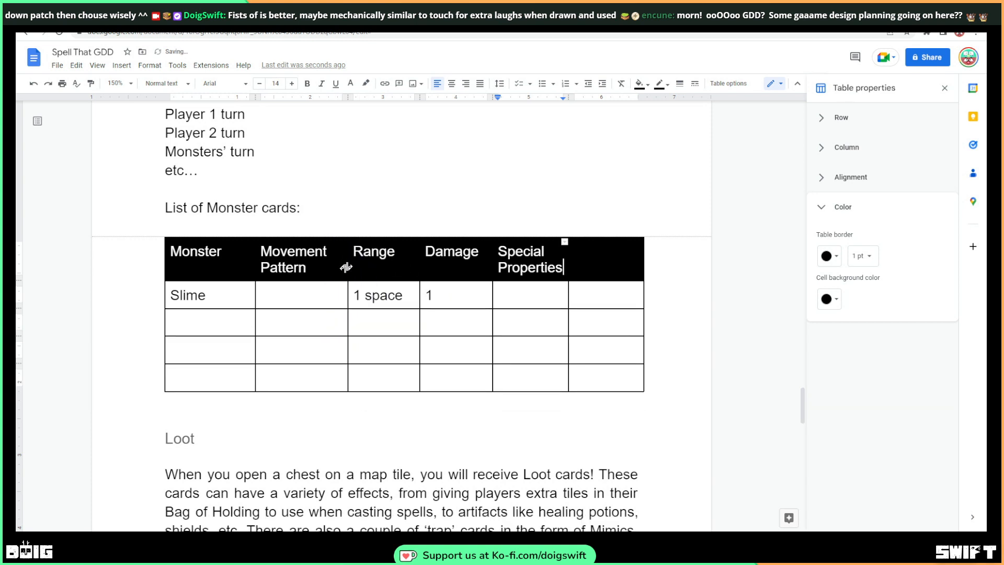
{"action": "left_click_drag", "start_coordinate": [420, 274], "coordinate": [429, 274]}
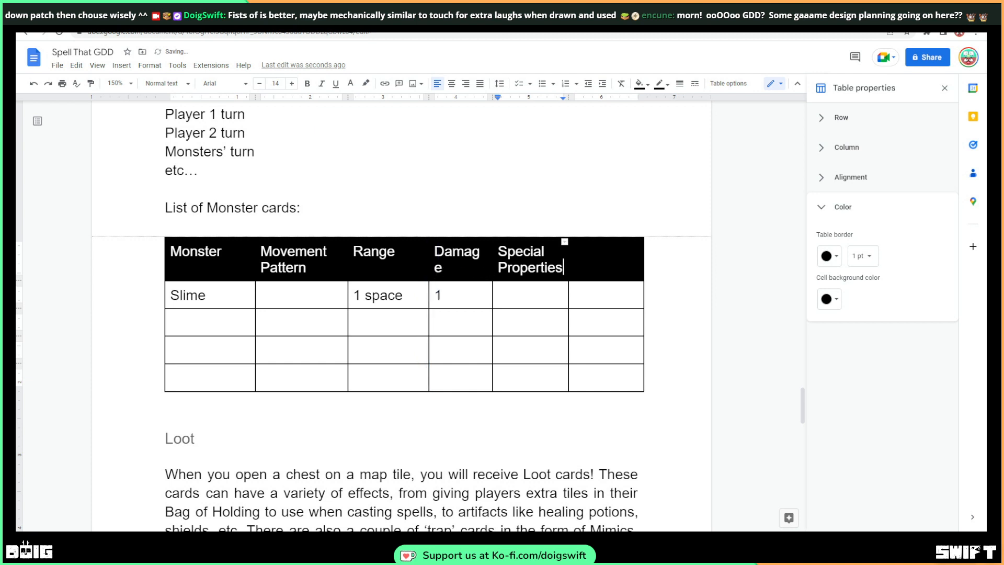
{"action": "left_click_drag", "start_coordinate": [493, 314], "coordinate": [510, 314]}
{"action": "left_click_drag", "start_coordinate": [565, 242], "coordinate": [589, 242]}
{"action": "left_click_drag", "start_coordinate": [644, 262], "coordinate": [676, 262]}
Enter Slime's movement pattern as "L > R" and "R > L" on two lines
{"action": "left_click", "coordinate": [328, 294]}
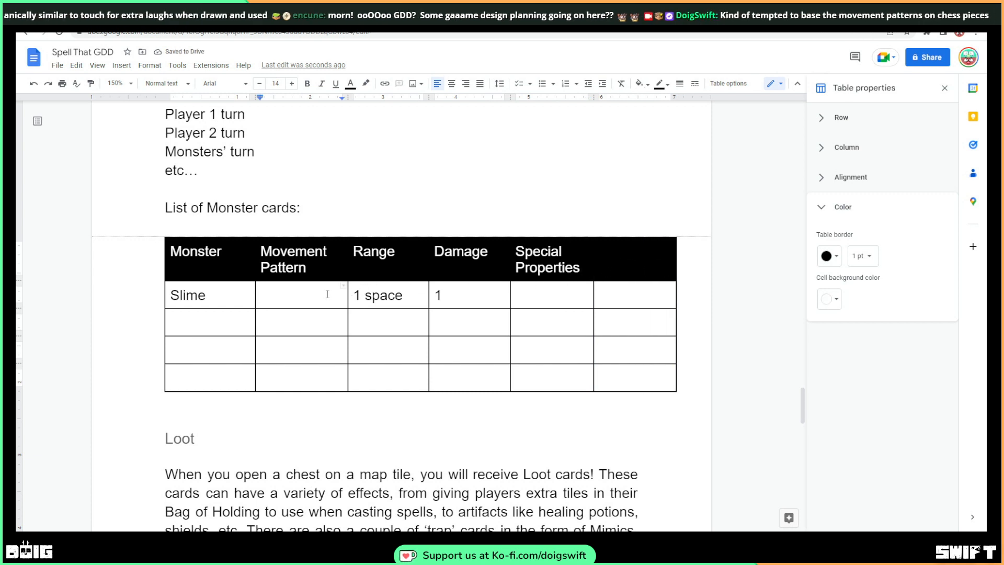
{"action": "type", "text": "L > R"}
{"action": "key", "text": "Return"}
{"action": "type", "text": "R > "}
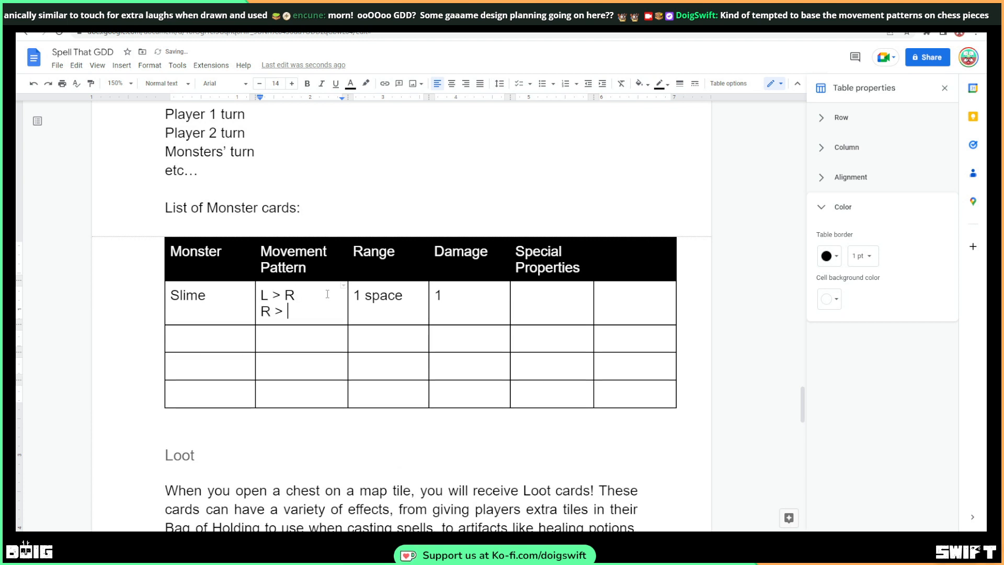
{"action": "type", "text": "K"}
Rename the Range header to "Speed" and extend Slime's value in that column to "1 space per round"
{"action": "left_click", "coordinate": [396, 253]}
{"action": "key", "text": "shift+Left"}
{"action": "key", "text": "shift+Left"}
{"action": "key", "text": "shift+Left"}
{"action": "key", "text": "shift+Left"}
{"action": "key", "text": "shift+Left"}
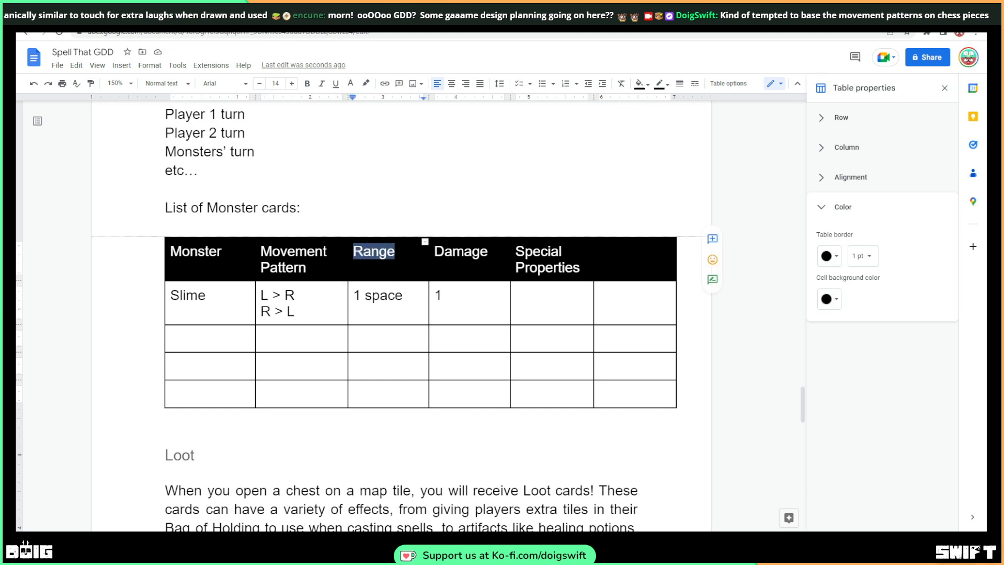
{"action": "type", "text": "Speed"}
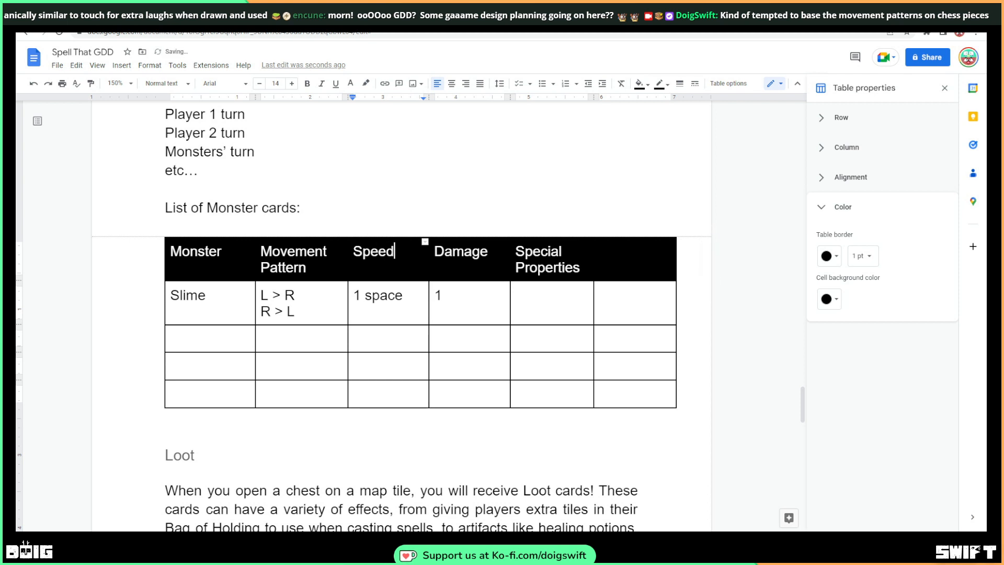
{"action": "left_click", "coordinate": [395, 306]}
{"action": "type", "text": "per round"}
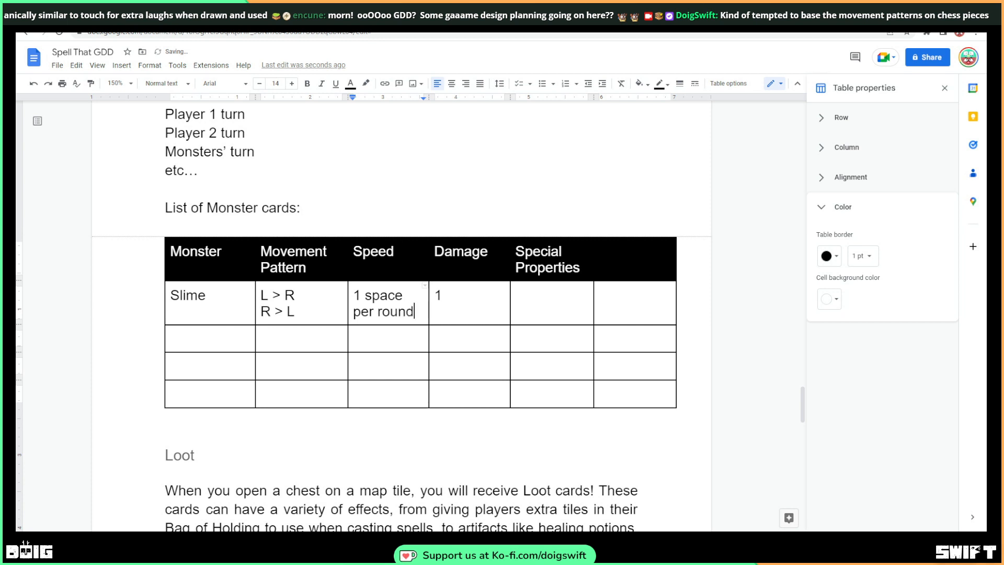
Clear the two-line movement pattern text from the Slime row
{"action": "left_click", "coordinate": [564, 336]}
{"action": "left_click", "coordinate": [296, 314]}
{"action": "left_click_drag", "start_coordinate": [302, 313], "coordinate": [261, 295]}
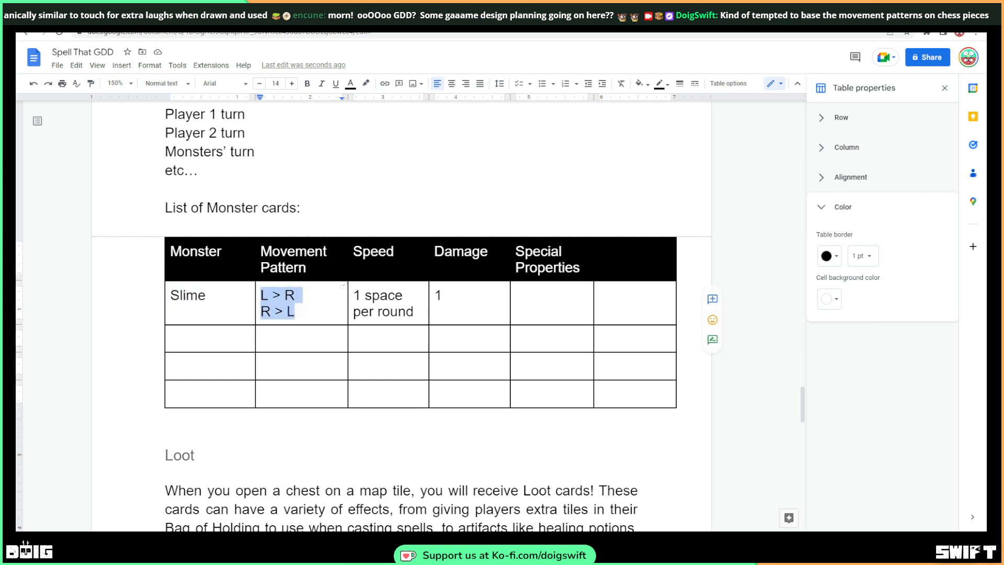
{"action": "type", "text": "Left to righ"}
{"action": "type", "text": "t"}
{"action": "key", "text": "BackSpace"}
{"action": "key", "text": "BackSpace"}
{"action": "key", "text": "BackSpace"}
{"action": "key", "text": "BackSpace"}
{"action": "key", "text": "BackSpace"}
{"action": "key", "text": "BackSpace"}
{"action": "key", "text": "BackSpace"}
{"action": "key", "text": "BackSpace"}
{"action": "key", "text": "BackSpace"}
{"action": "key", "text": "BackSpace"}
{"action": "key", "text": "BackSpace"}
{"action": "key", "text": "BackSpace"}
{"action": "key", "text": "BackSpace"}
Enter Slime's movement pattern as "Horizontal movement, left to right till it can't anymore, then right to left till it can't anymore, repeat ad nauseum."
{"action": "type", "text": "horizontal"}
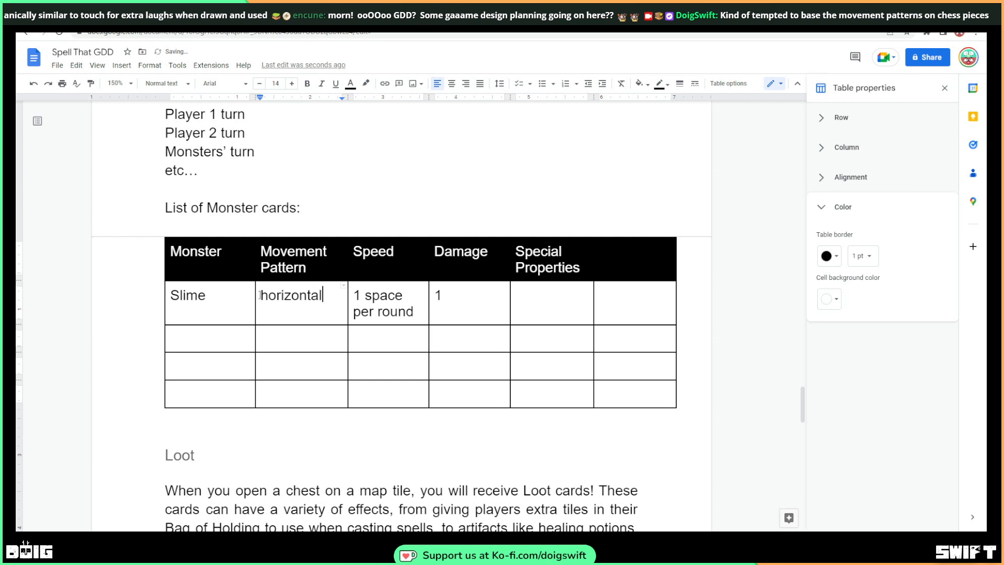
{"action": "type", "text": " movement, left to r"}
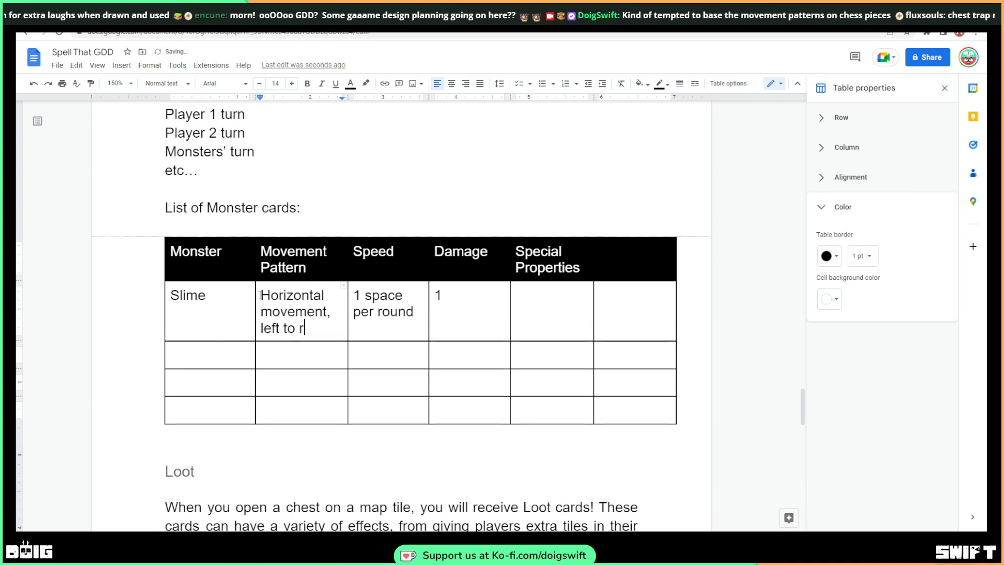
{"action": "type", "text": "ight till it c"}
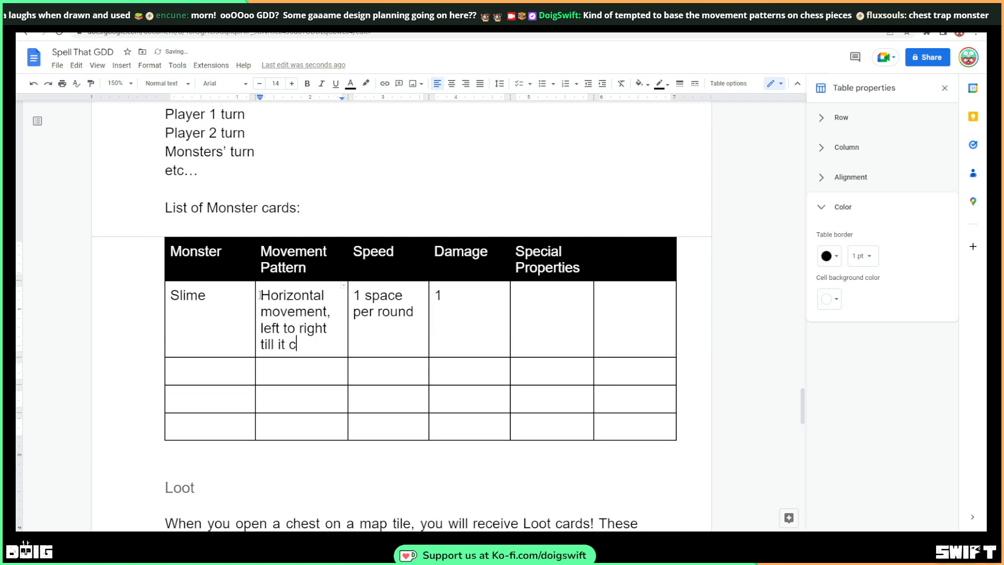
{"action": "type", "text": "an't anym"}
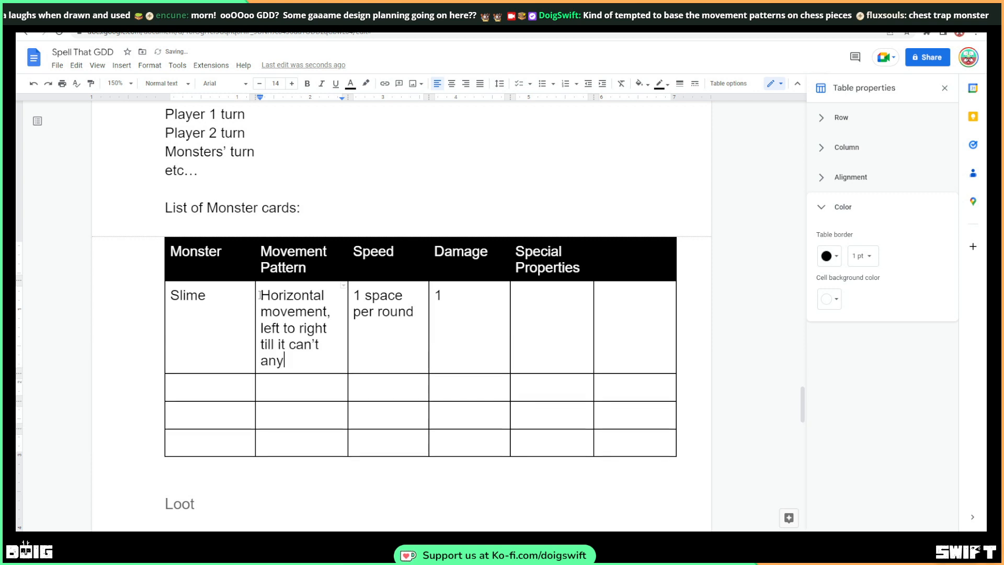
{"action": "type", "text": "ore, then right to le"}
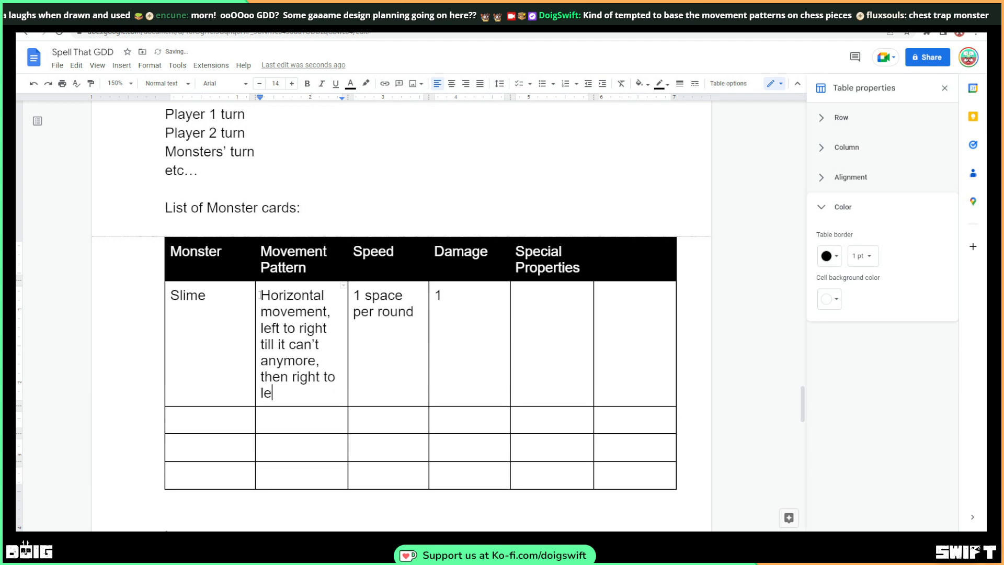
{"action": "type", "text": "ft till it can'"}
{"action": "type", "text": "t anym"}
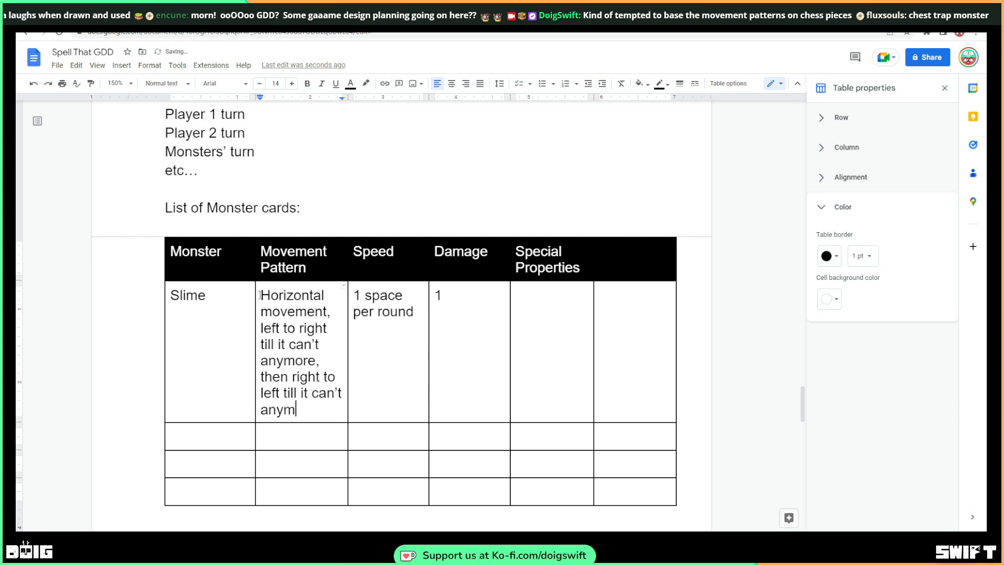
{"action": "type", "text": "ore, repe"}
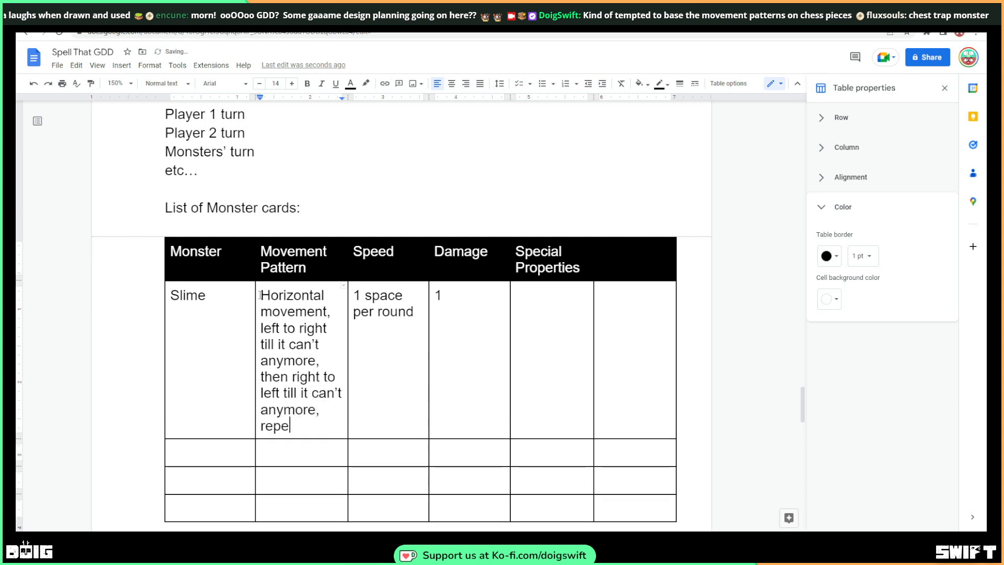
{"action": "type", "text": "at ad na"}
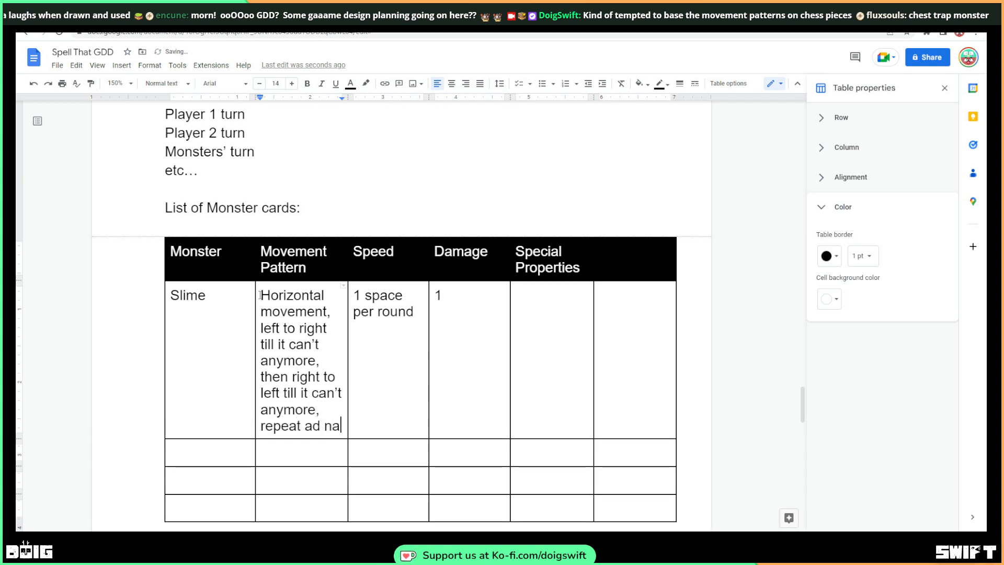
{"action": "type", "text": "useum"}
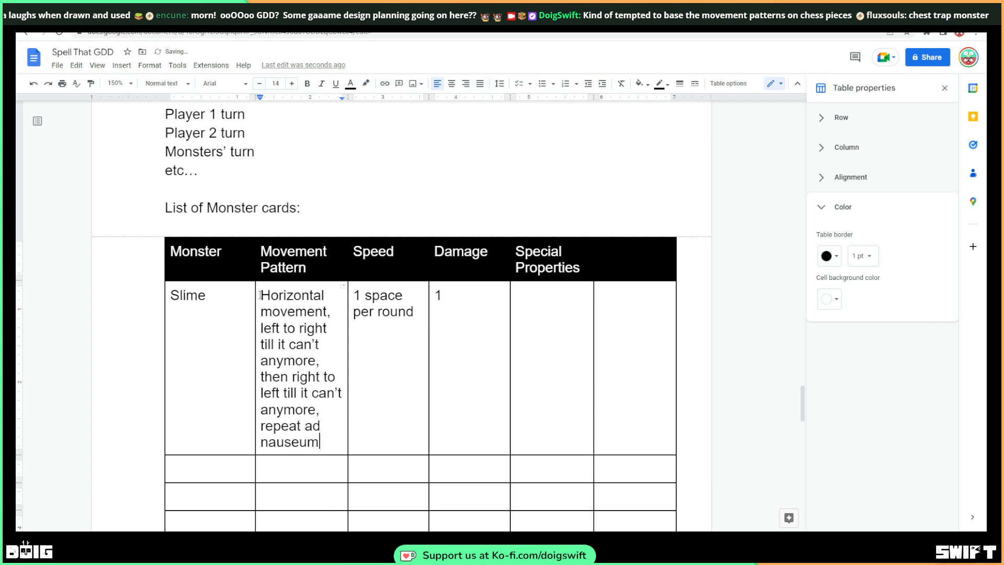
{"action": "type", "text": "."}
Fill the row below Slime with the monster "Mimic", movement pattern "N/A", speed 0 and damage 1
{"action": "scroll", "coordinate": [233, 349], "scroll_direction": "down", "scroll_amount": 1}
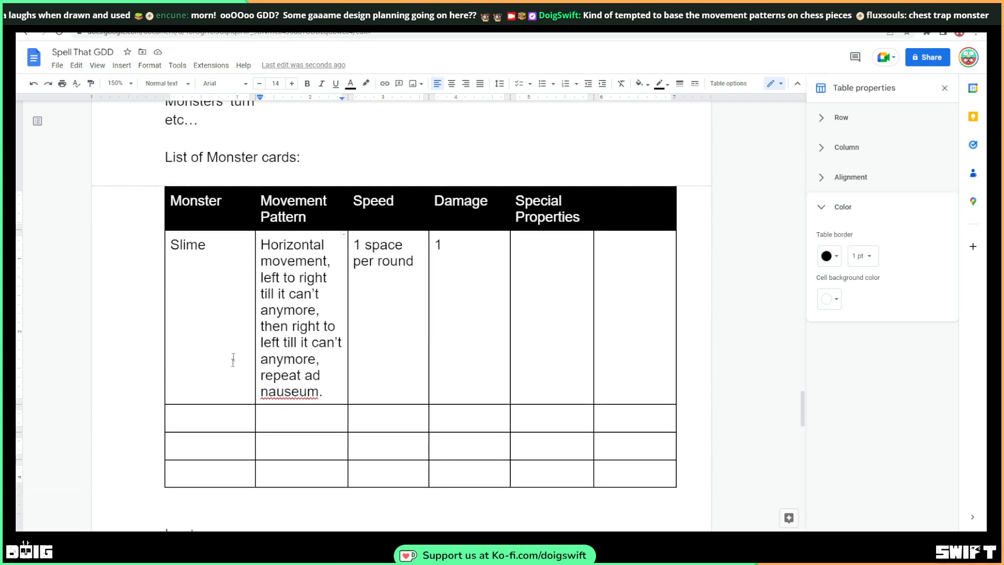
{"action": "left_click", "coordinate": [168, 419]}
{"action": "type", "text": "Mim"}
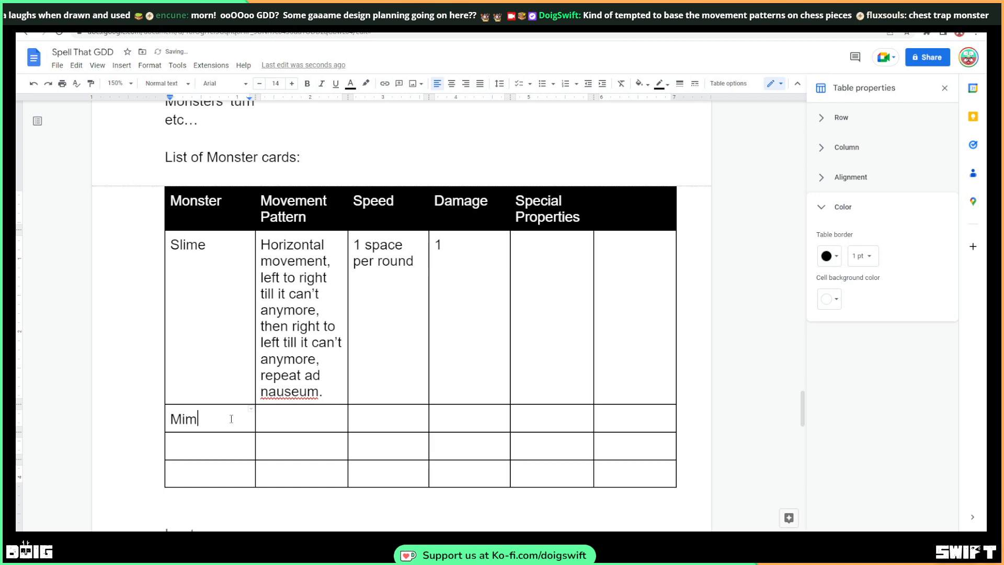
{"action": "left_click", "coordinate": [381, 416]}
{"action": "type", "text": "0"}
{"action": "left_click", "coordinate": [459, 423]}
{"action": "type", "text": "1"}
{"action": "key", "text": "shift+Tab"}
{"action": "key", "text": "shift+Tab"}
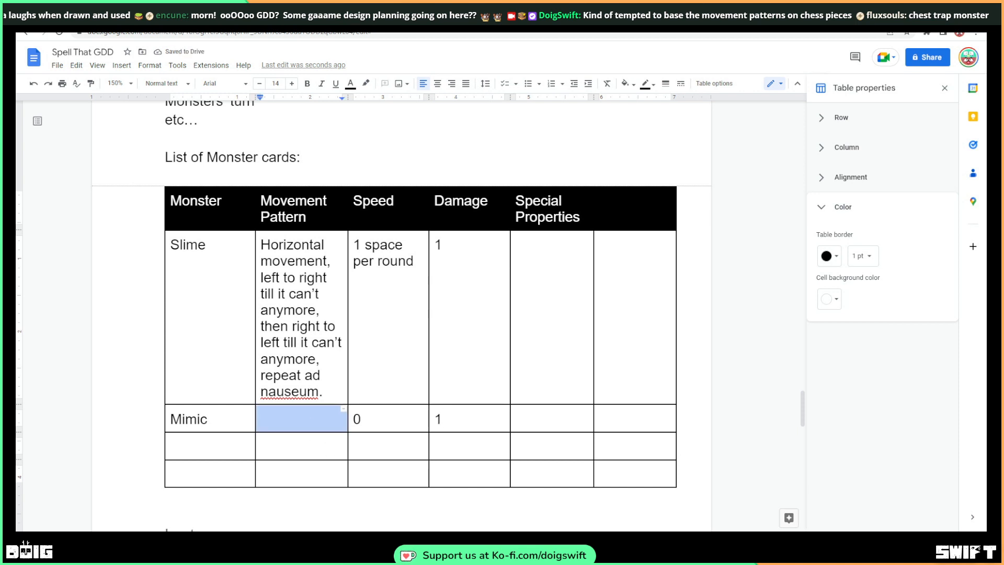
{"action": "type", "text": "N/A"}
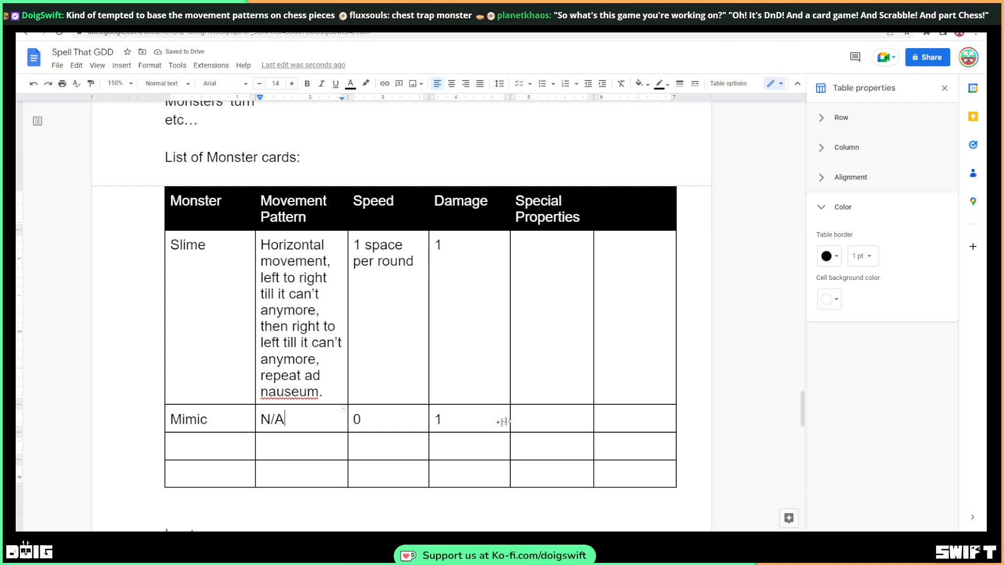
Undo all the Mimic row entries and return to Slime's movement pattern cell
{"action": "key", "text": "ctrl+z"}
{"action": "key", "text": "ctrl+z"}
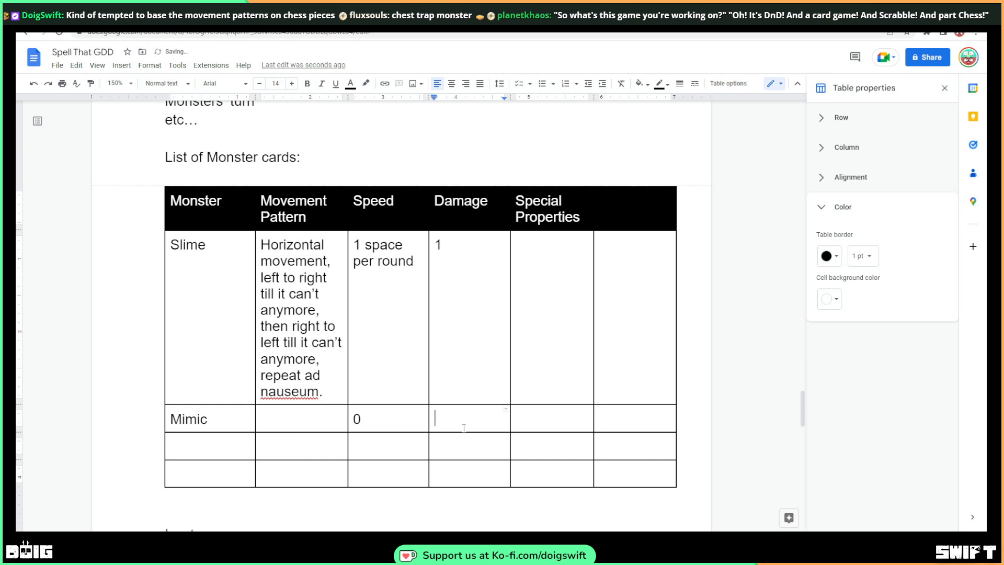
{"action": "key", "text": "ctrl+z"}
{"action": "key", "text": "ctrl+z"}
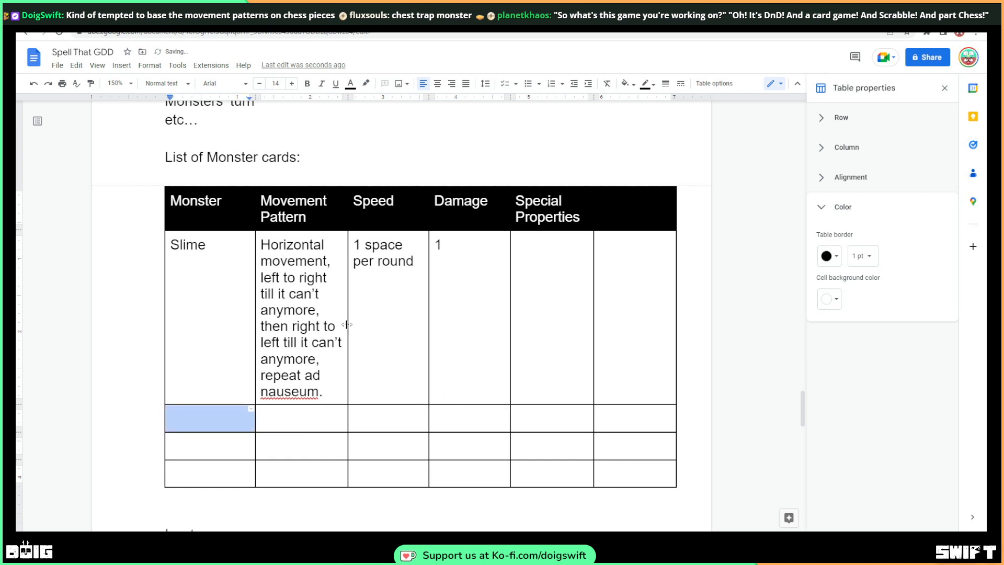
{"action": "left_click", "coordinate": [269, 244]}
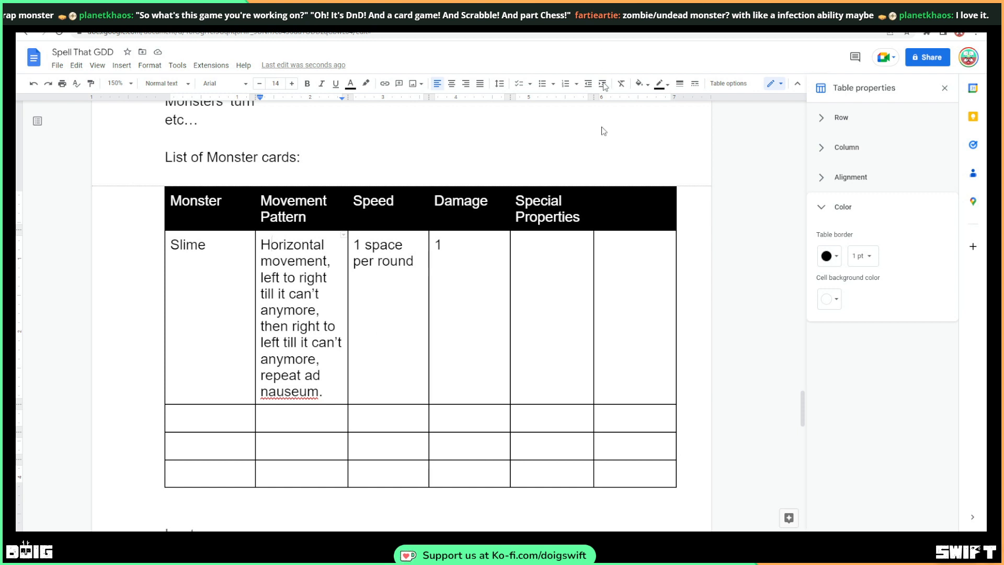
Review the document from the monster table back through the map tiles, spells, player and board layout sections to the title page
{"action": "scroll", "coordinate": [504, 245], "scroll_direction": "up", "scroll_amount": 15}
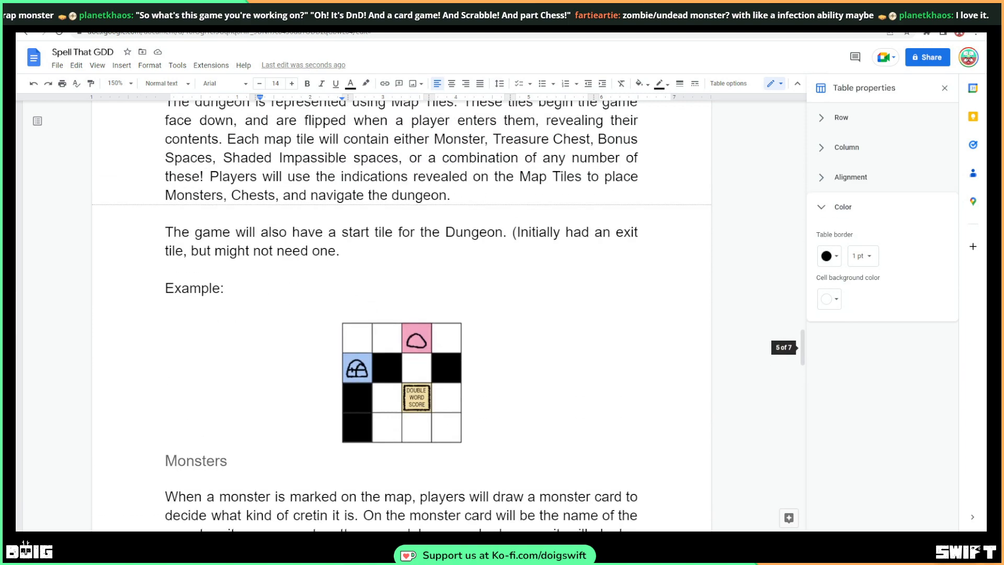
{"action": "scroll", "coordinate": [472, 245], "scroll_direction": "down", "scroll_amount": 15}
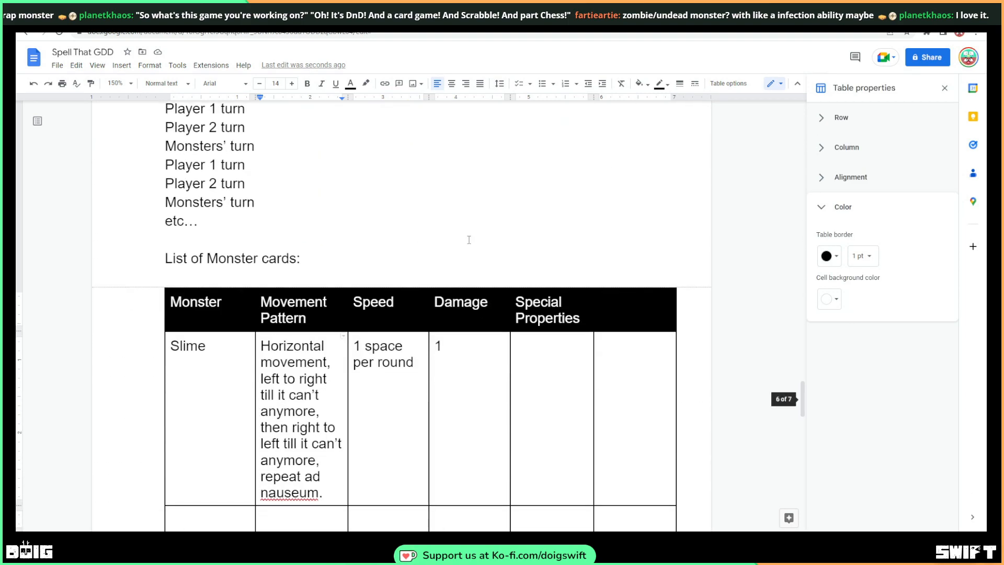
{"action": "scroll", "coordinate": [467, 238], "scroll_direction": "up", "scroll_amount": 15}
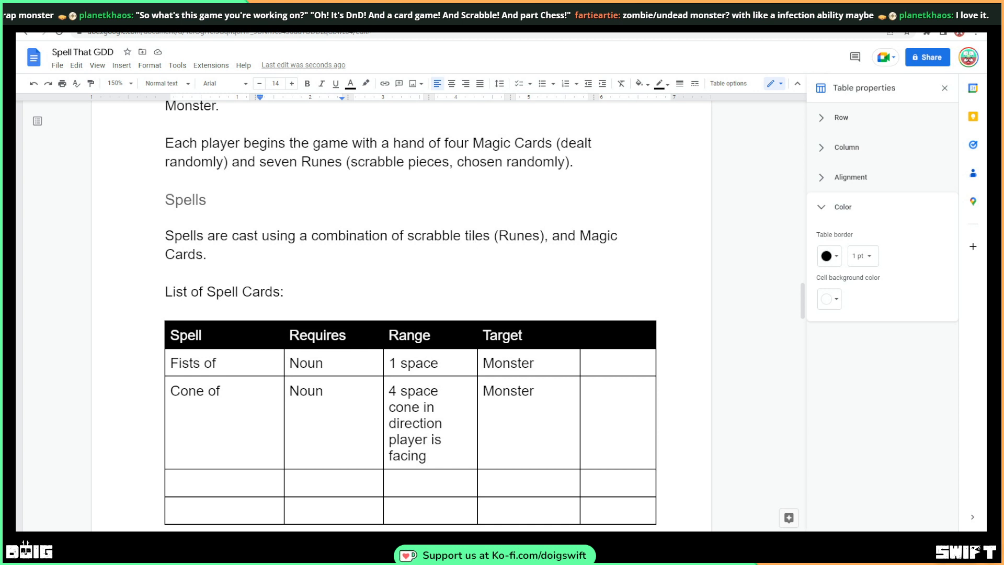
{"action": "scroll", "coordinate": [735, 151], "scroll_direction": "up", "scroll_amount": 3}
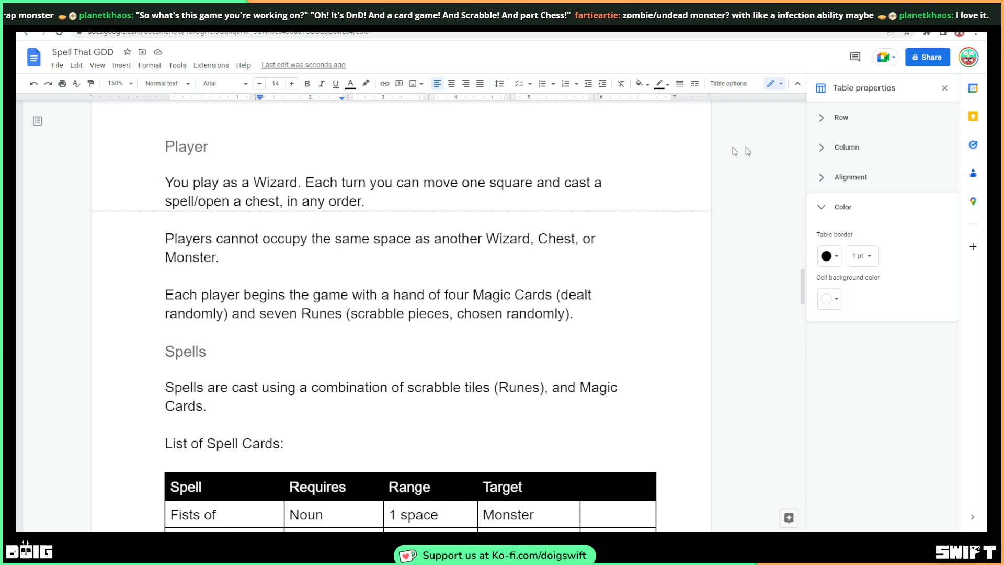
{"action": "left_click", "coordinate": [842, 206]}
{"action": "scroll", "coordinate": [780, 284], "scroll_direction": "up", "scroll_amount": 1}
{"action": "scroll", "coordinate": [780, 284], "scroll_direction": "up", "scroll_amount": 2}
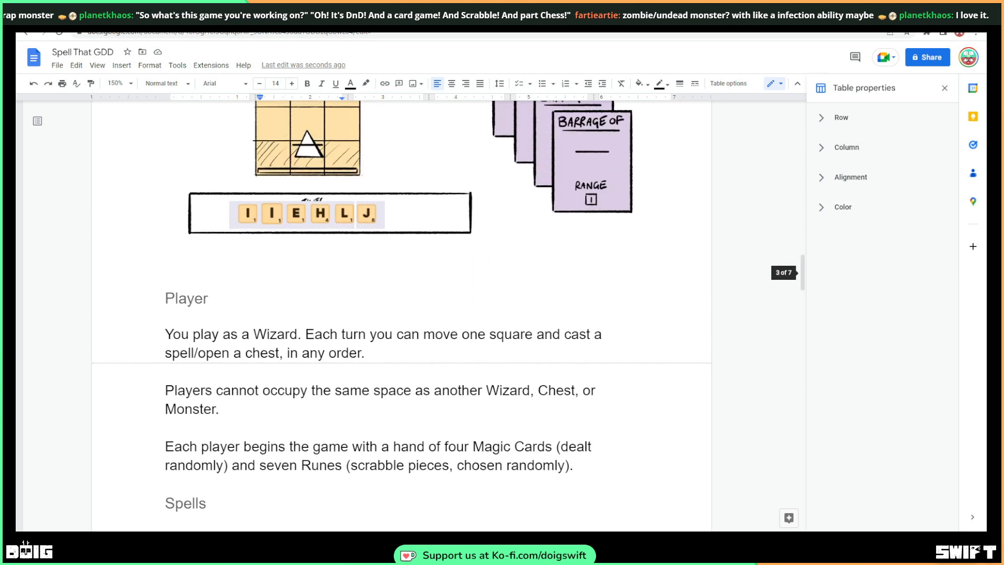
{"action": "scroll", "coordinate": [780, 284], "scroll_direction": "down", "scroll_amount": 3}
{"action": "scroll", "coordinate": [579, 250], "scroll_direction": "up", "scroll_amount": 4}
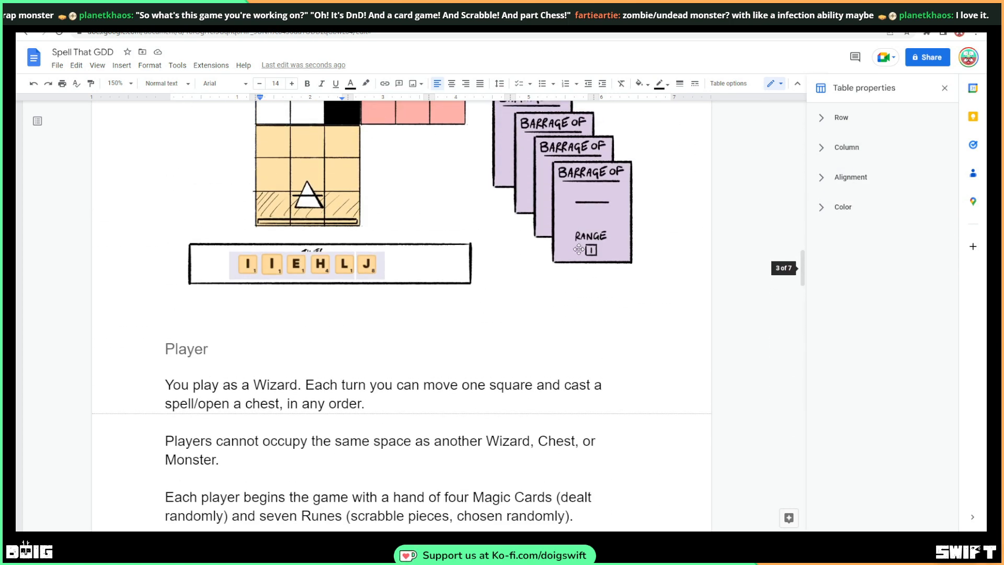
{"action": "scroll", "coordinate": [580, 249], "scroll_direction": "up", "scroll_amount": 6}
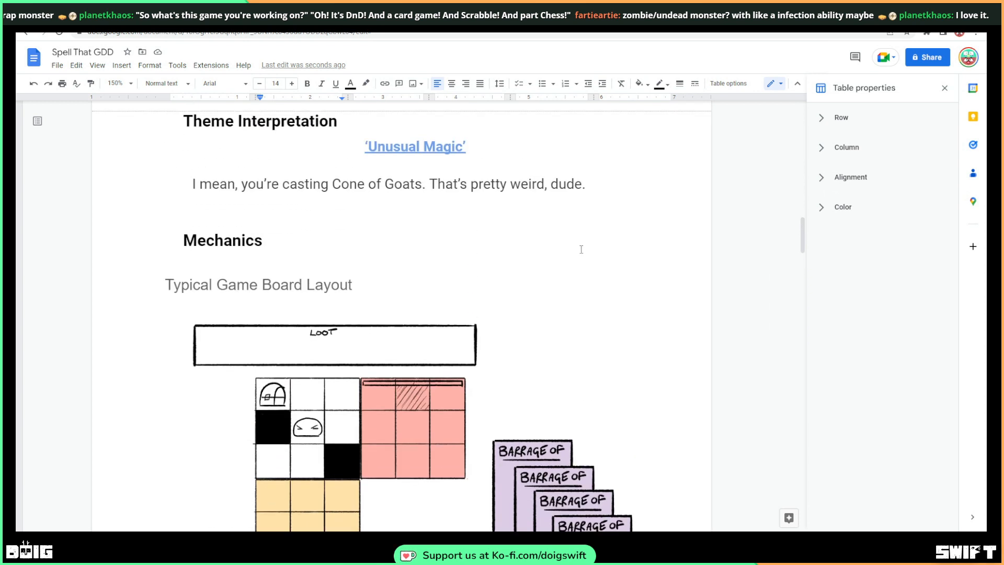
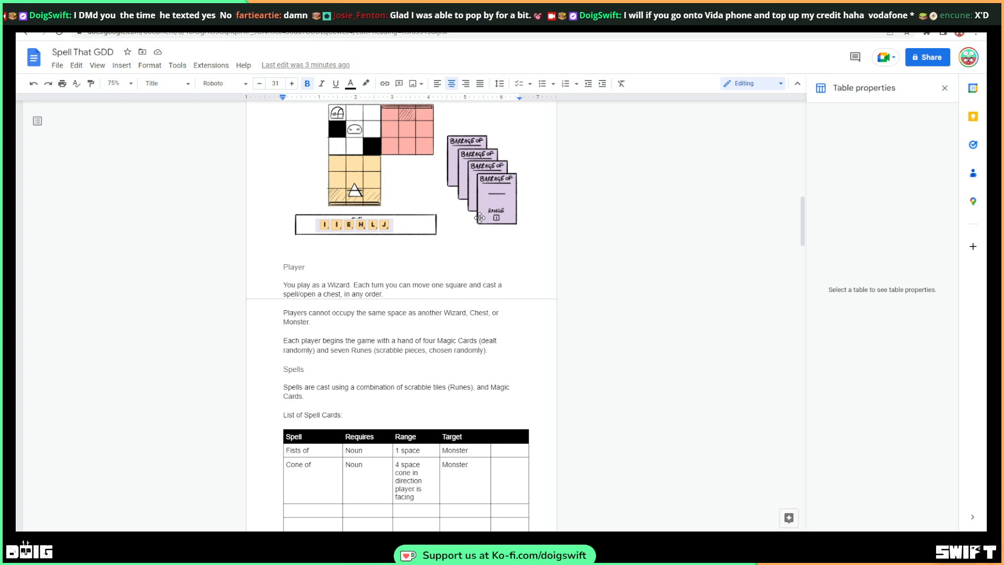
{"action": "scroll", "coordinate": [480, 218], "scroll_direction": "up", "scroll_amount": 5}
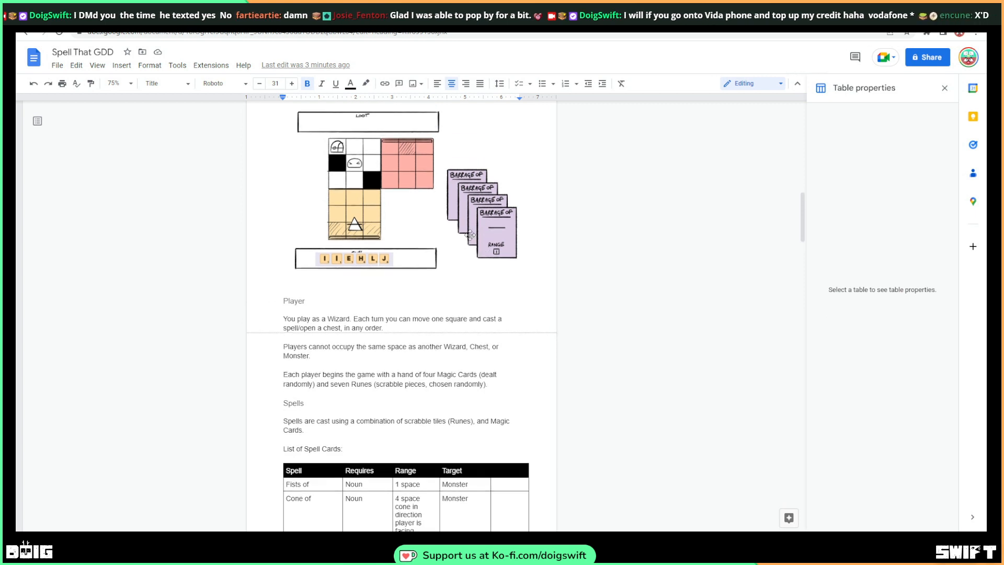
{"action": "scroll", "coordinate": [402, 317], "scroll_direction": "up", "scroll_amount": 10}
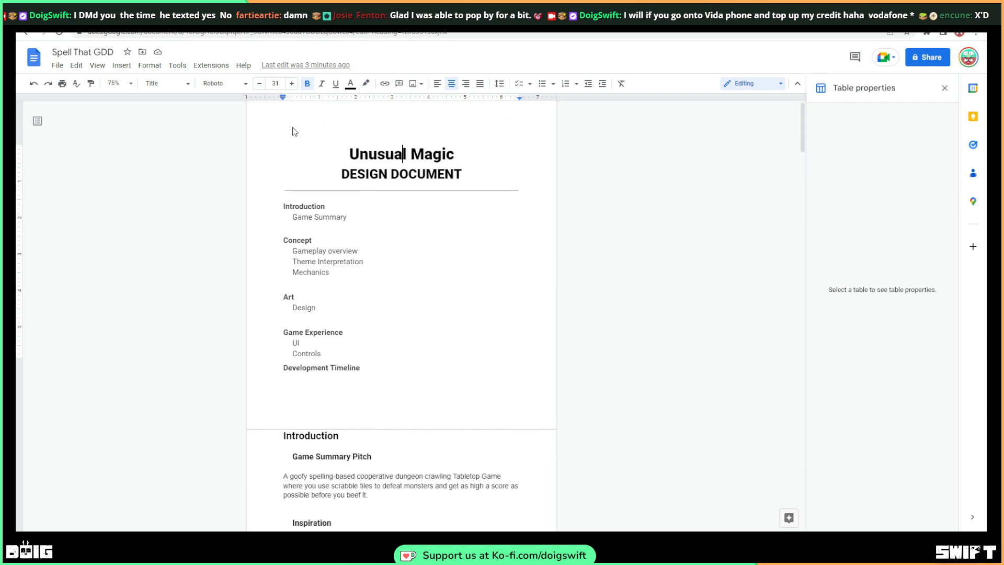
{"action": "left_click_drag", "start_coordinate": [316, 152], "coordinate": [465, 180]}
{"action": "left_click", "coordinate": [480, 277]}
{"action": "right_click", "coordinate": [452, 278]}
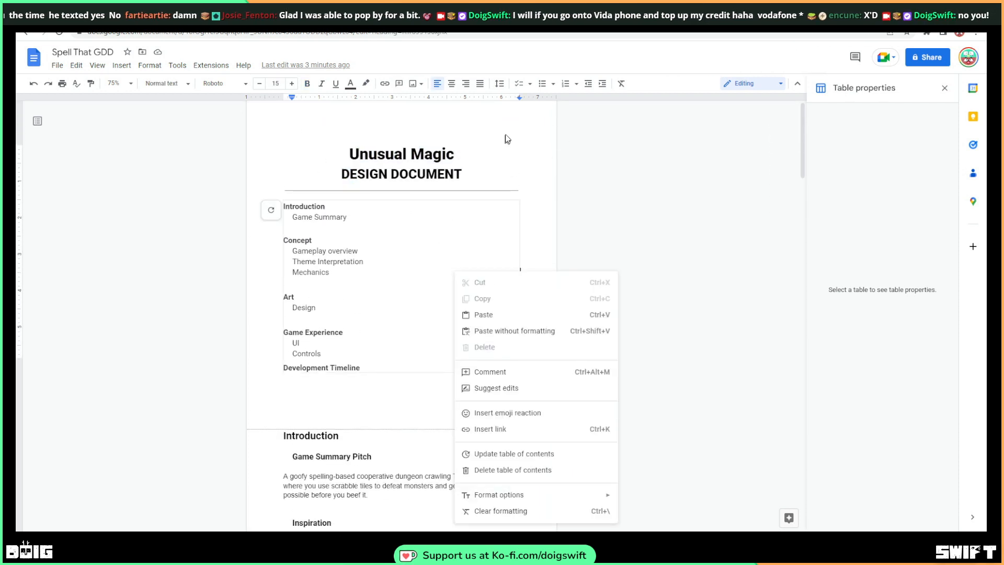
{"action": "right_click", "coordinate": [506, 137]}
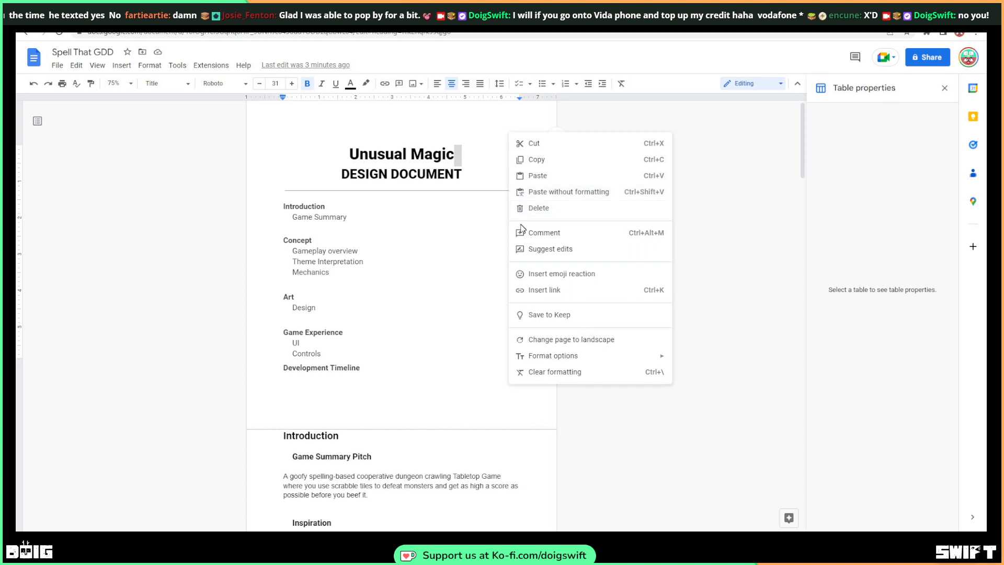
{"action": "mouse_move", "coordinate": [572, 356]}
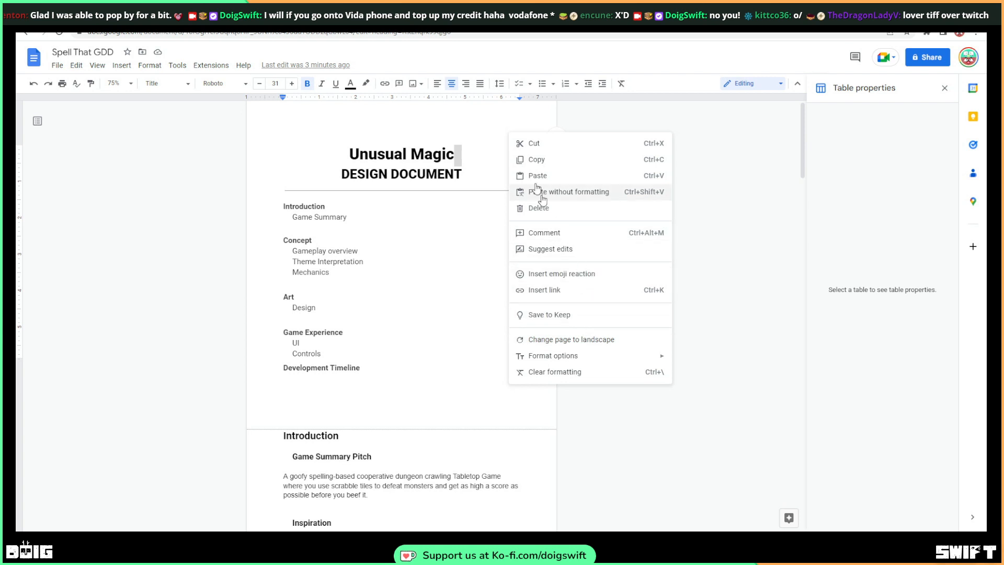
{"action": "right_click", "coordinate": [495, 127]}
{"action": "left_click", "coordinate": [494, 127]}
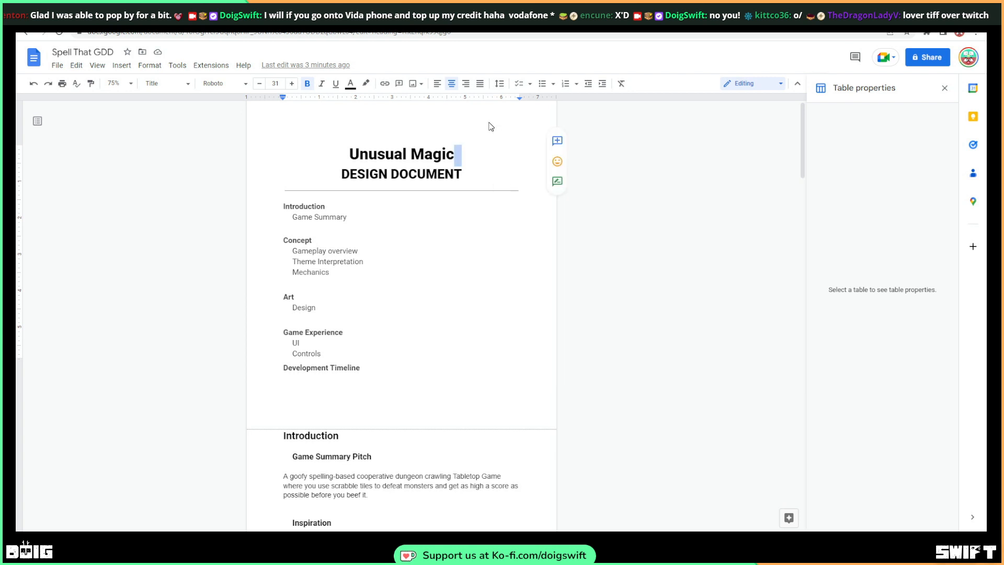
{"action": "left_click", "coordinate": [141, 70]}
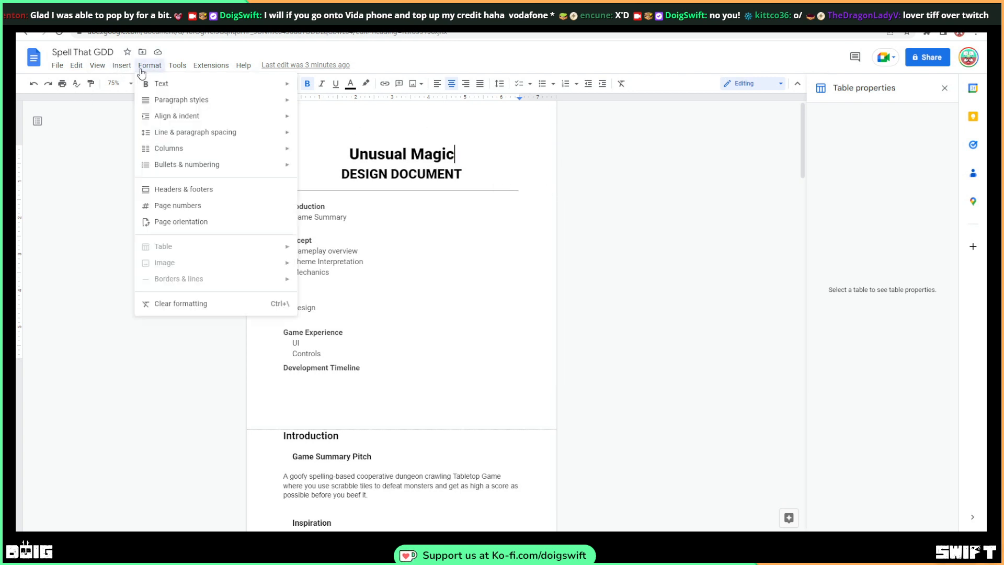
{"action": "mouse_move", "coordinate": [157, 123]}
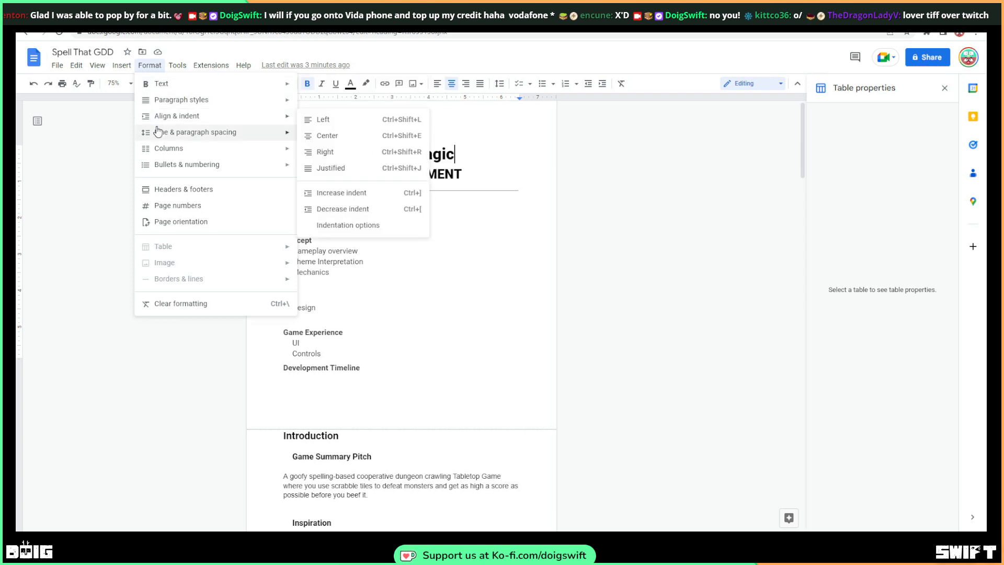
{"action": "mouse_move", "coordinate": [178, 57]}
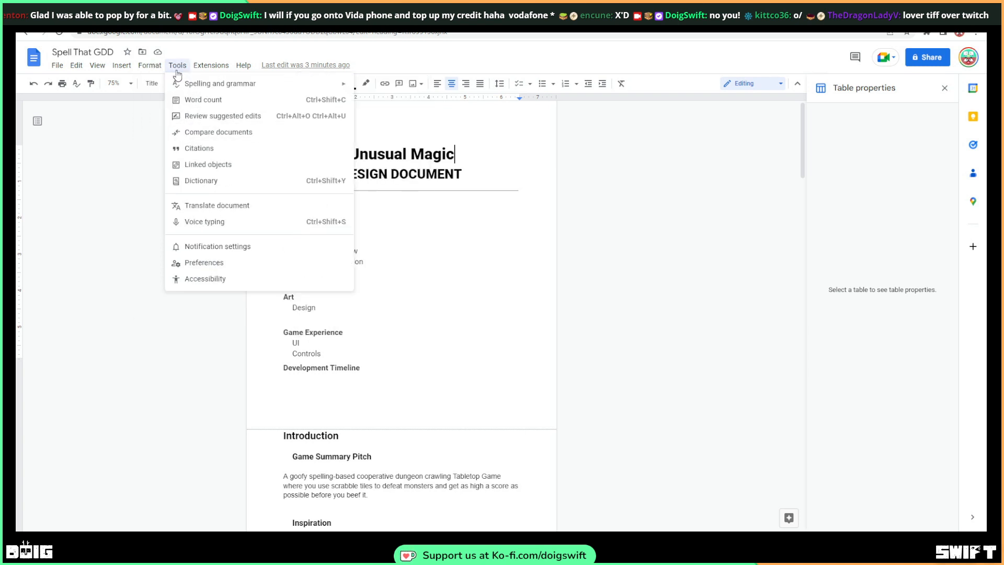
{"action": "mouse_move", "coordinate": [127, 70]}
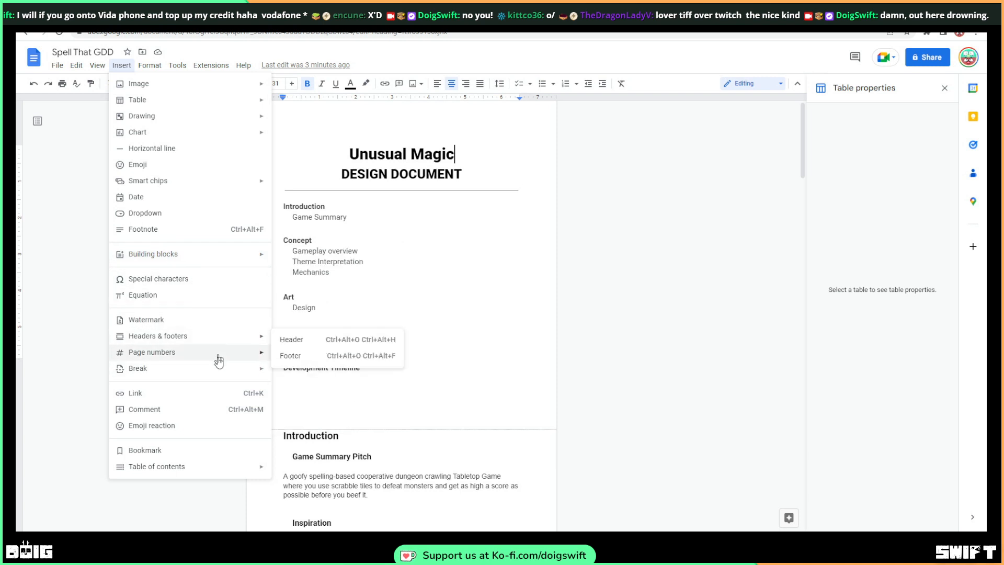
{"action": "mouse_move", "coordinate": [95, 70]}
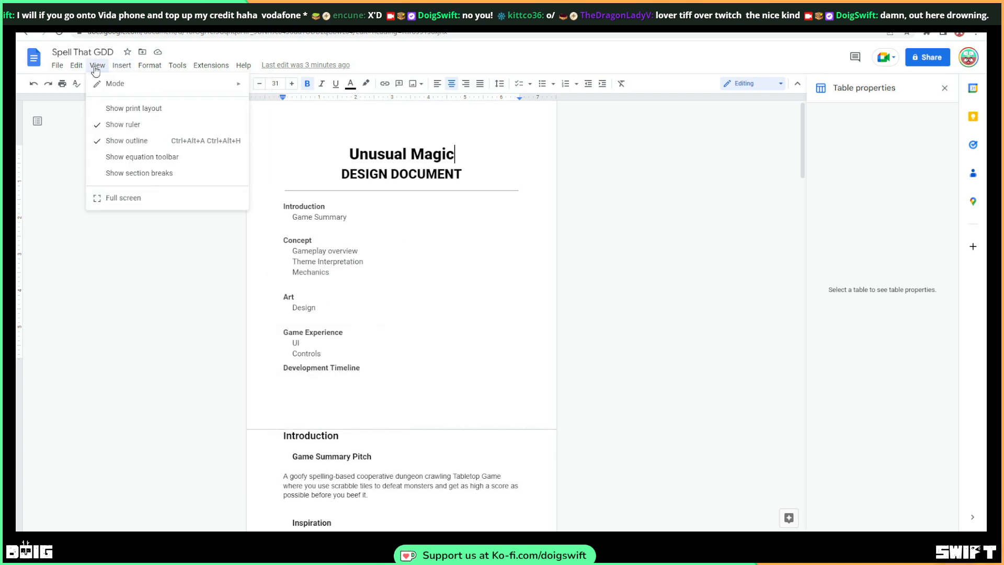
{"action": "left_click", "coordinate": [642, 239]}
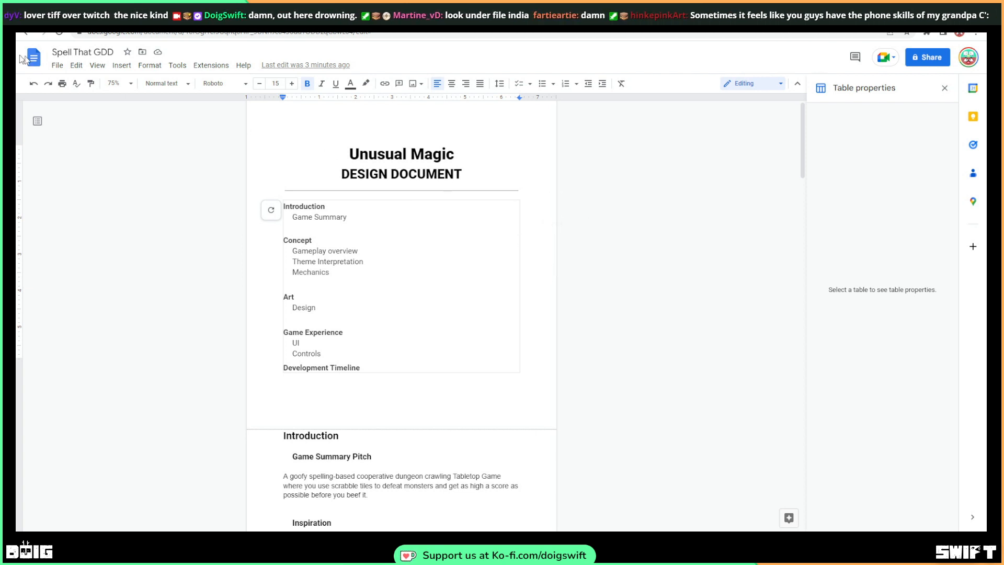
{"action": "left_click", "coordinate": [57, 66]}
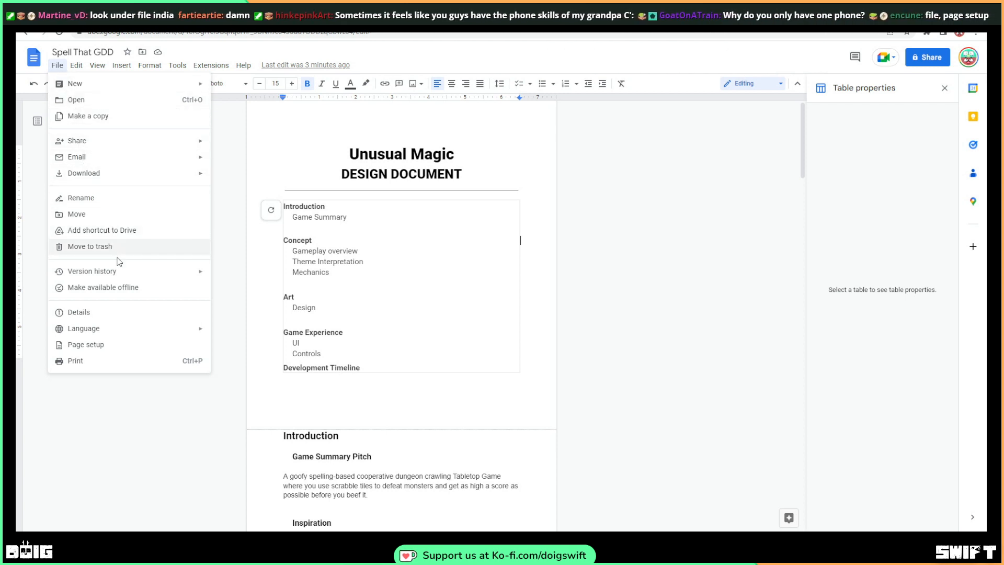
{"action": "left_click", "coordinate": [135, 345]}
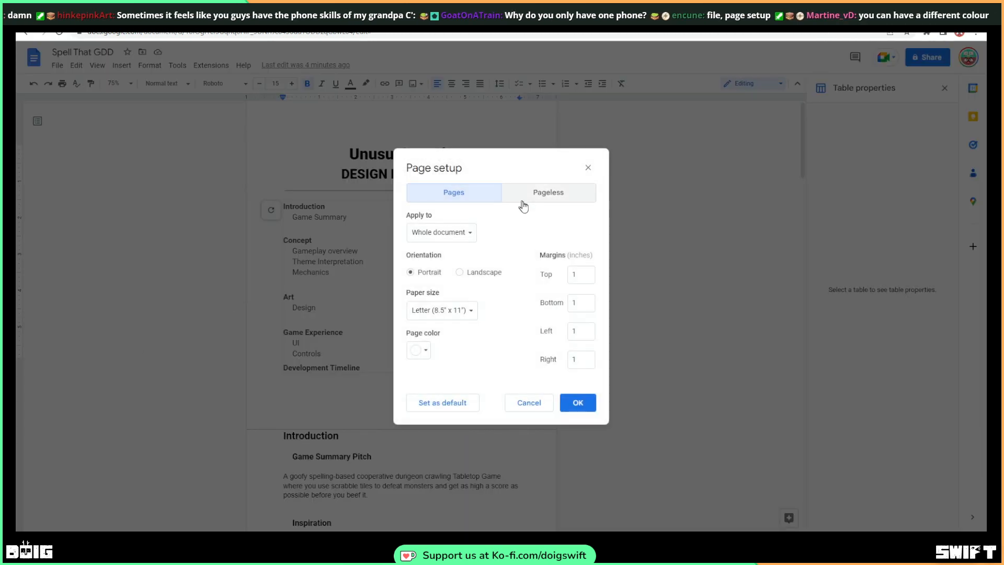
{"action": "left_click", "coordinate": [426, 355]}
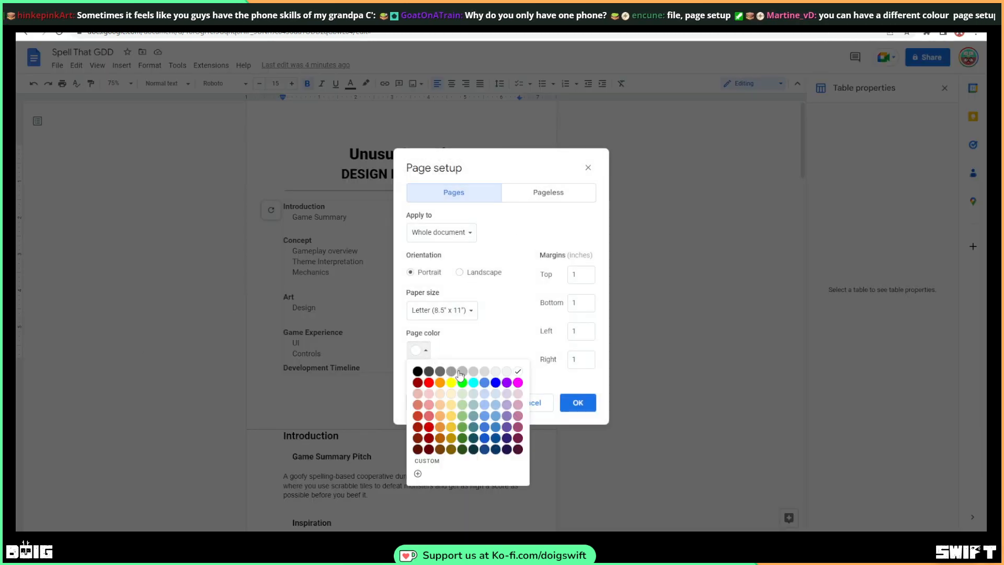
{"action": "left_click", "coordinate": [449, 392]}
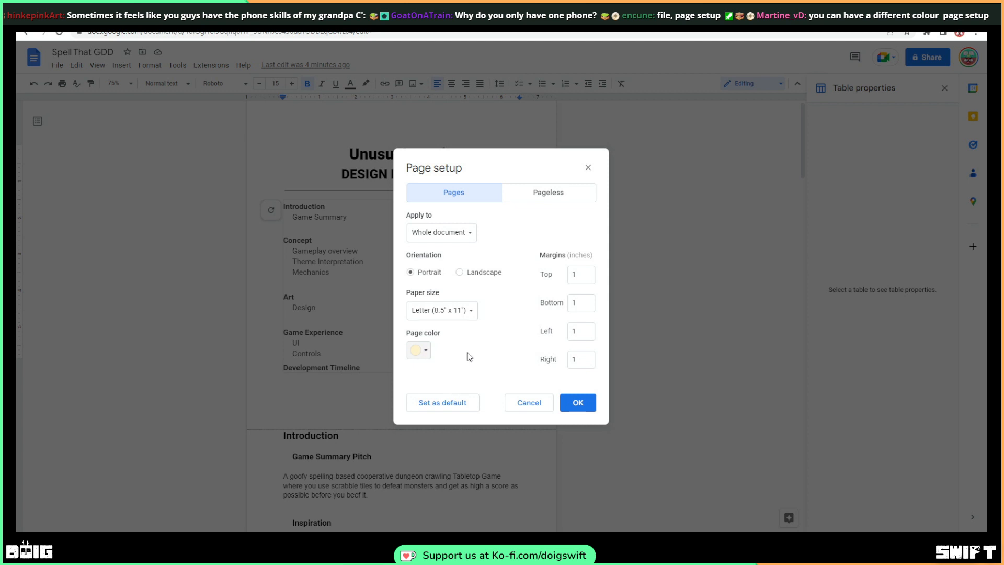
{"action": "left_click", "coordinate": [467, 232]}
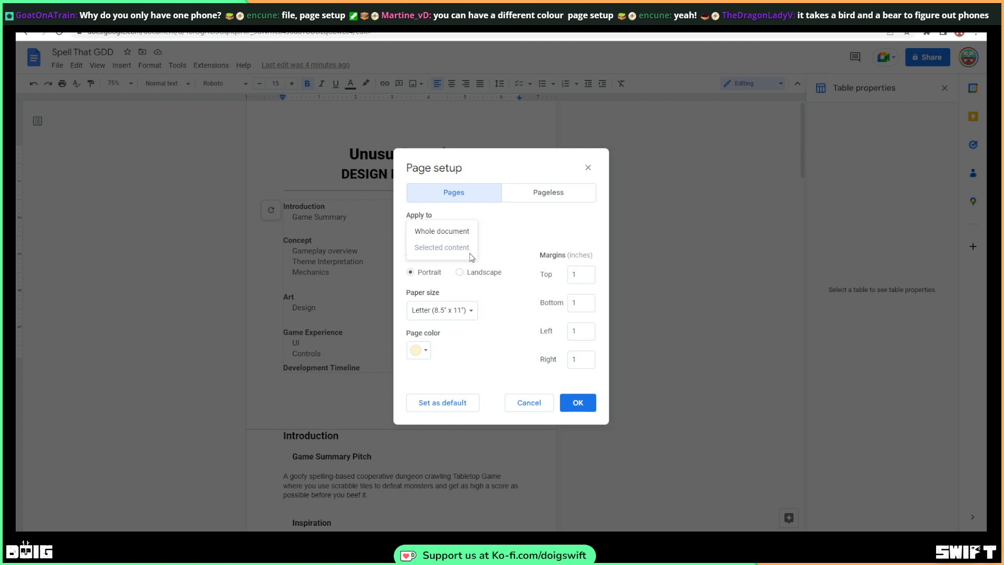
{"action": "left_click", "coordinate": [538, 402]}
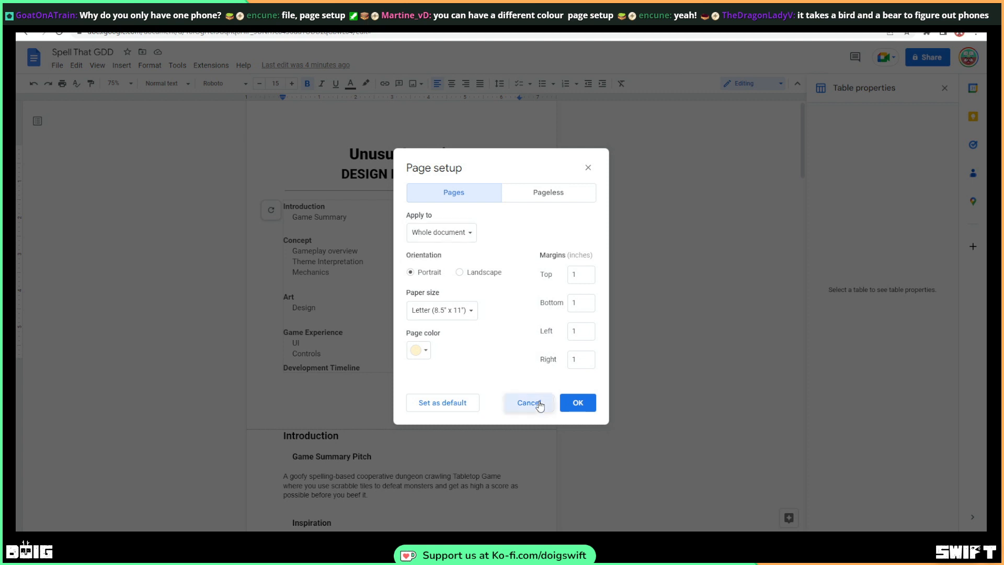
{"action": "left_click", "coordinate": [538, 403]}
Set the page color of the whole document to a custom pale cream and apply the page setup
{"action": "left_click_drag", "start_coordinate": [298, 148], "coordinate": [437, 362]}
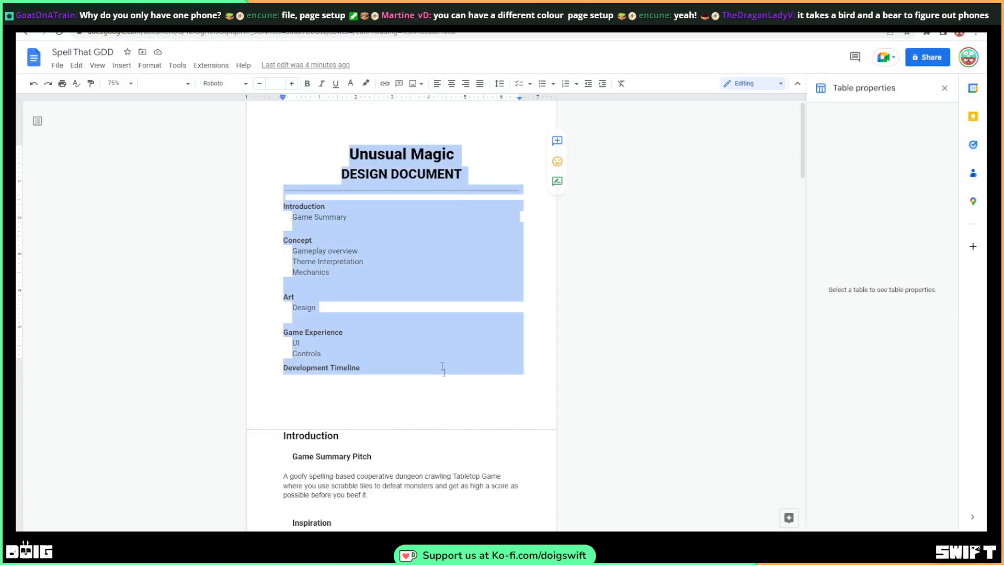
{"action": "left_click", "coordinate": [58, 66]}
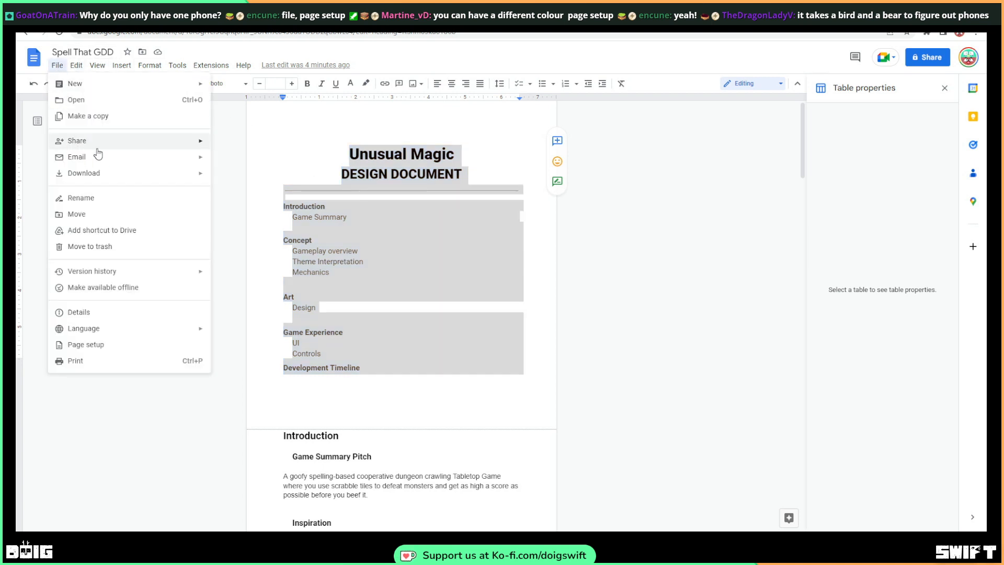
{"action": "left_click", "coordinate": [141, 345]}
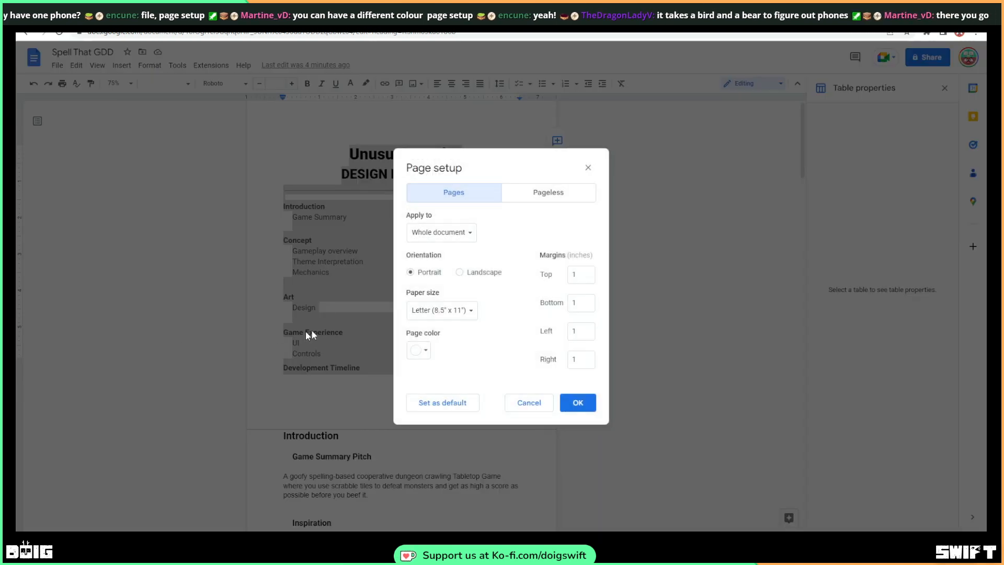
{"action": "left_click", "coordinate": [443, 236]}
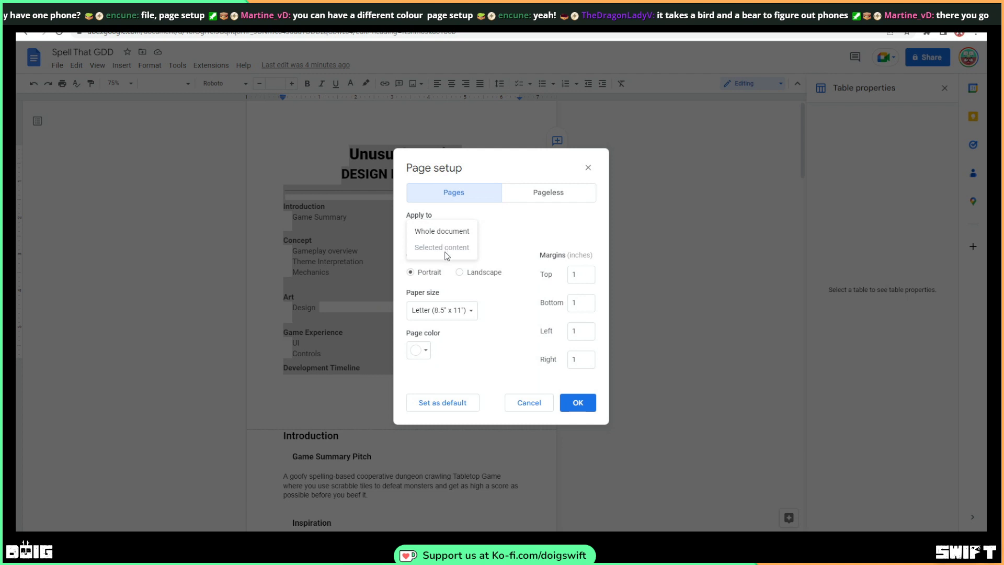
{"action": "left_click", "coordinate": [417, 350]}
{"action": "left_click", "coordinate": [417, 350]}
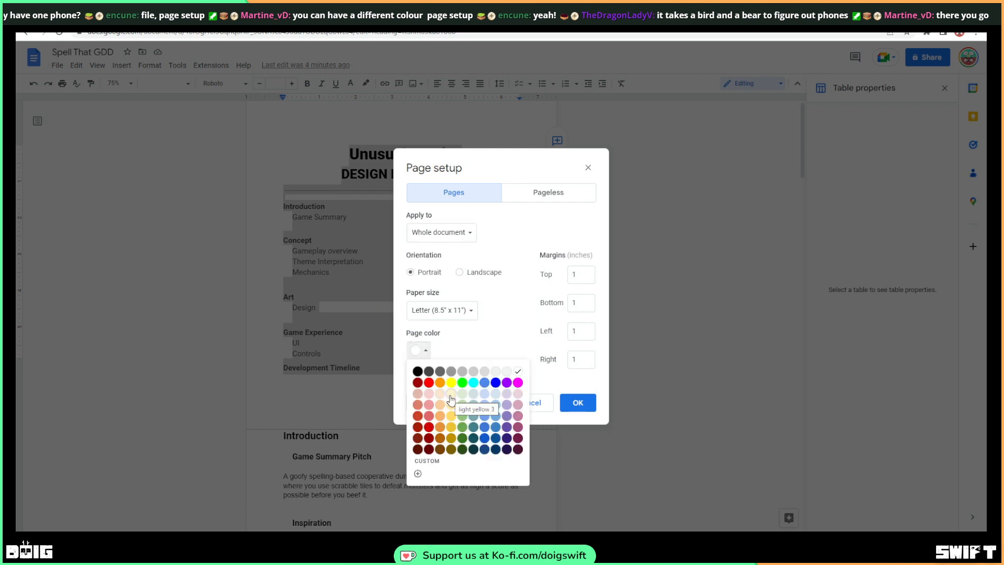
{"action": "left_click", "coordinate": [417, 473]}
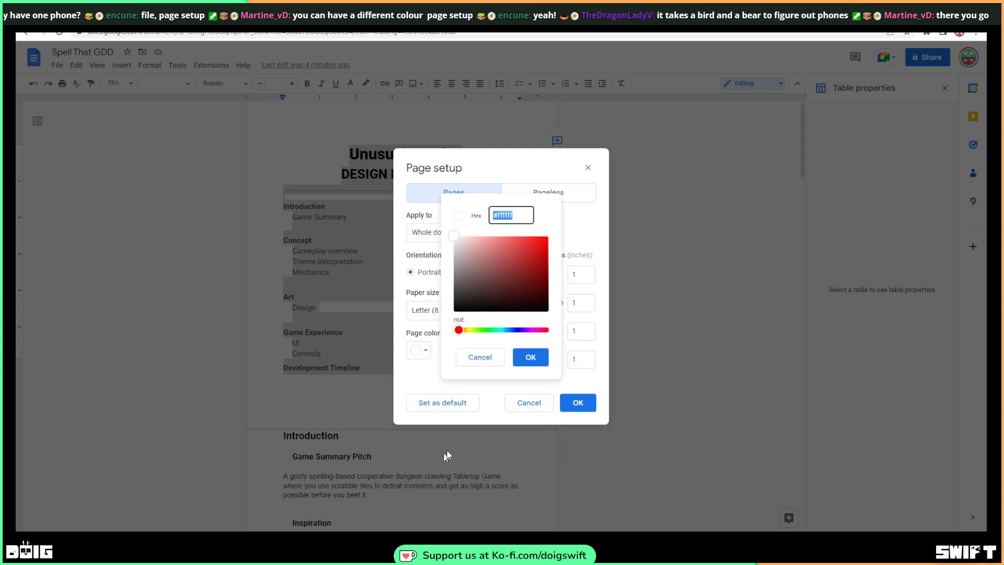
{"action": "left_click_drag", "start_coordinate": [472, 332], "coordinate": [469, 332]}
{"action": "left_click_drag", "start_coordinate": [453, 239], "coordinate": [460, 230]}
{"action": "left_click", "coordinate": [536, 362]}
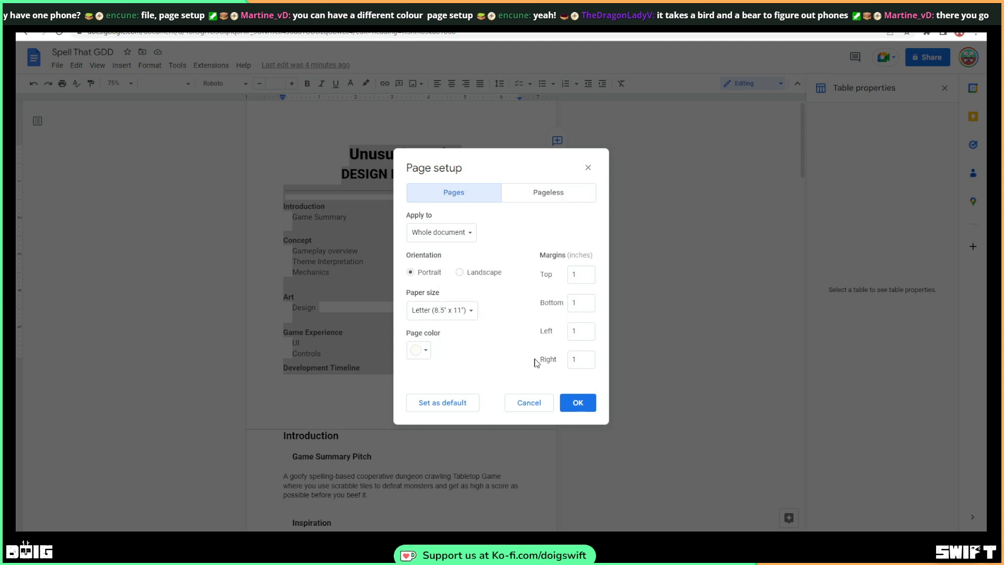
{"action": "left_click", "coordinate": [566, 402]}
{"action": "left_click", "coordinate": [590, 333]}
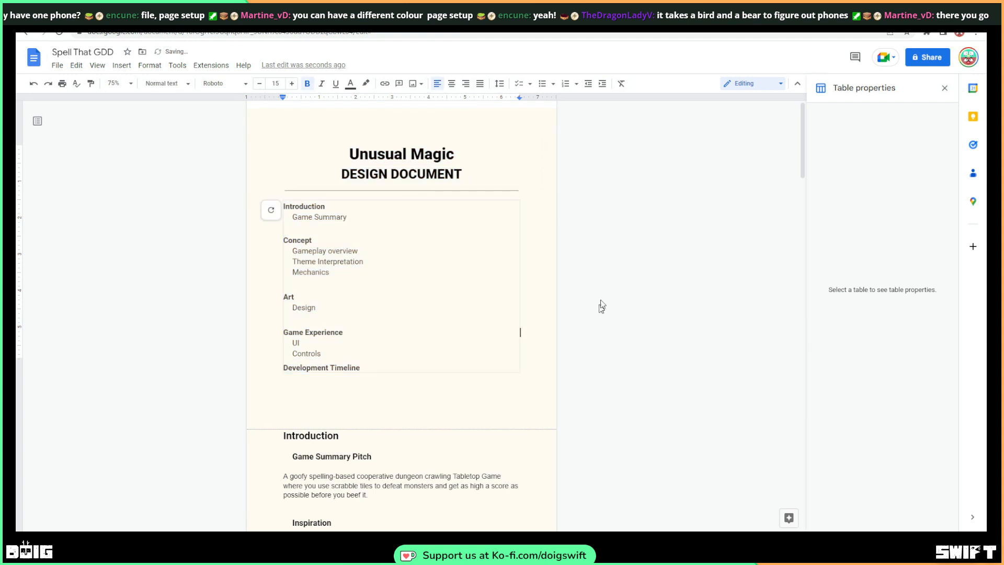
{"action": "left_click", "coordinate": [642, 252]}
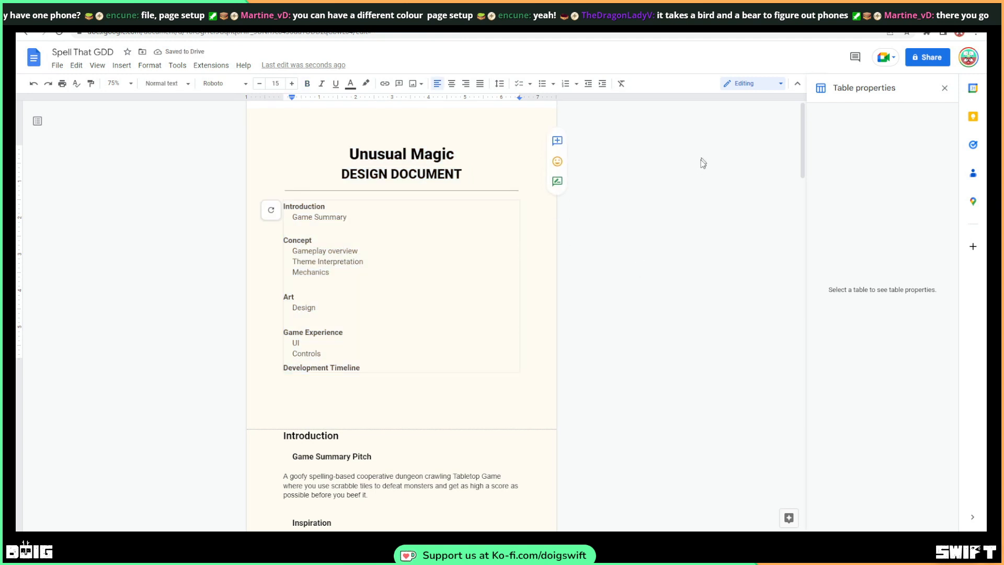
Update the Subtitle paragraph style to match the "Typical Game Board Layout" heading in the Mechanics section
{"action": "scroll", "coordinate": [690, 199], "scroll_direction": "down", "scroll_amount": 1}
{"action": "scroll", "coordinate": [690, 347], "scroll_direction": "down", "scroll_amount": 7}
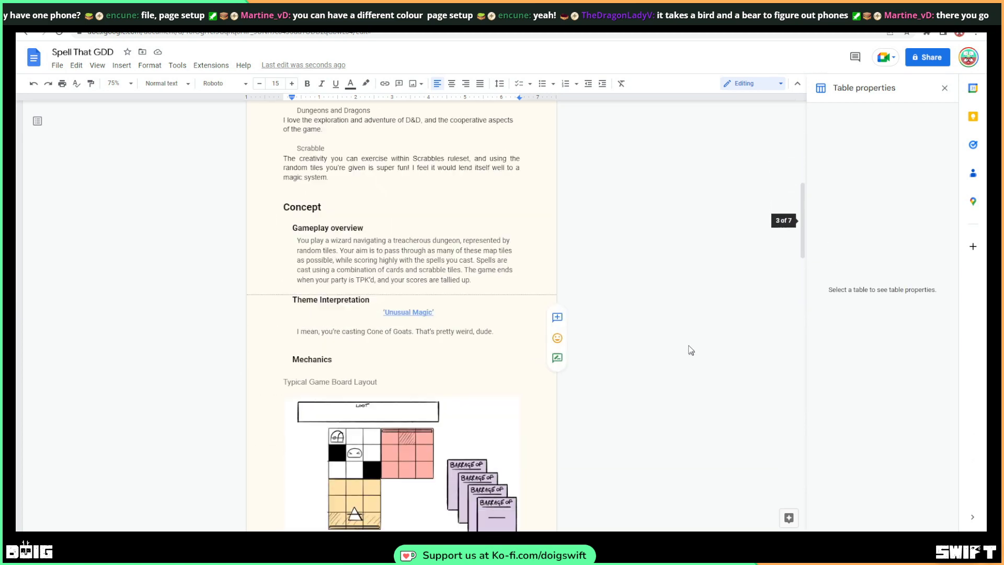
{"action": "scroll", "coordinate": [689, 347], "scroll_direction": "down", "scroll_amount": 4}
{"action": "scroll", "coordinate": [556, 292], "scroll_direction": "up", "scroll_amount": 3}
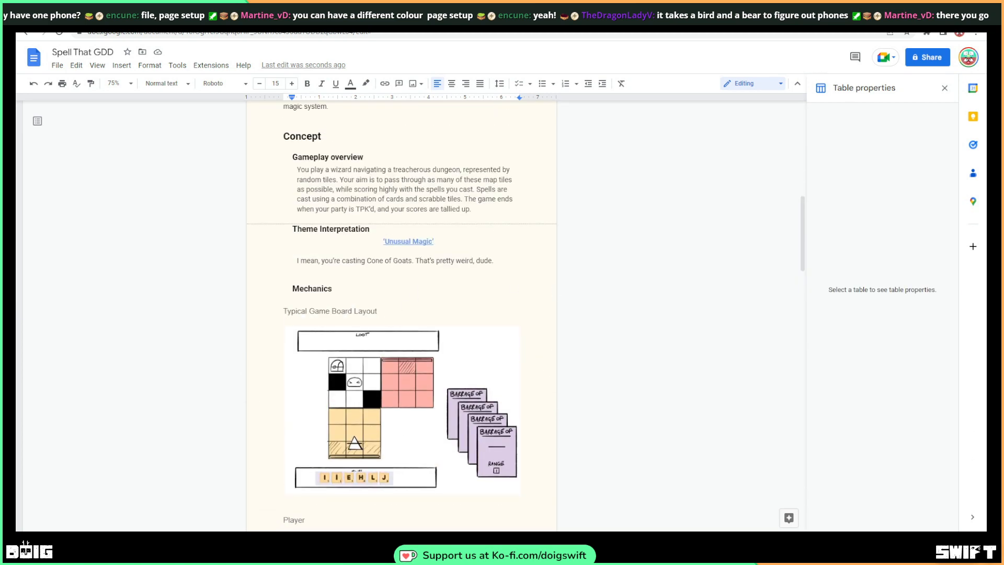
{"action": "left_click_drag", "start_coordinate": [379, 312], "coordinate": [282, 312]}
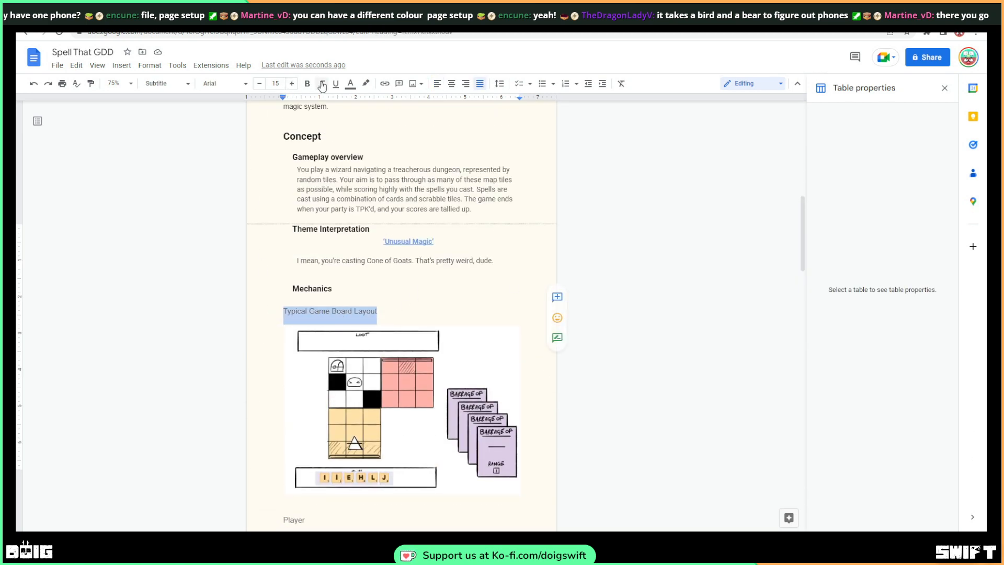
{"action": "scroll", "coordinate": [621, 331], "scroll_direction": "down", "scroll_amount": 6}
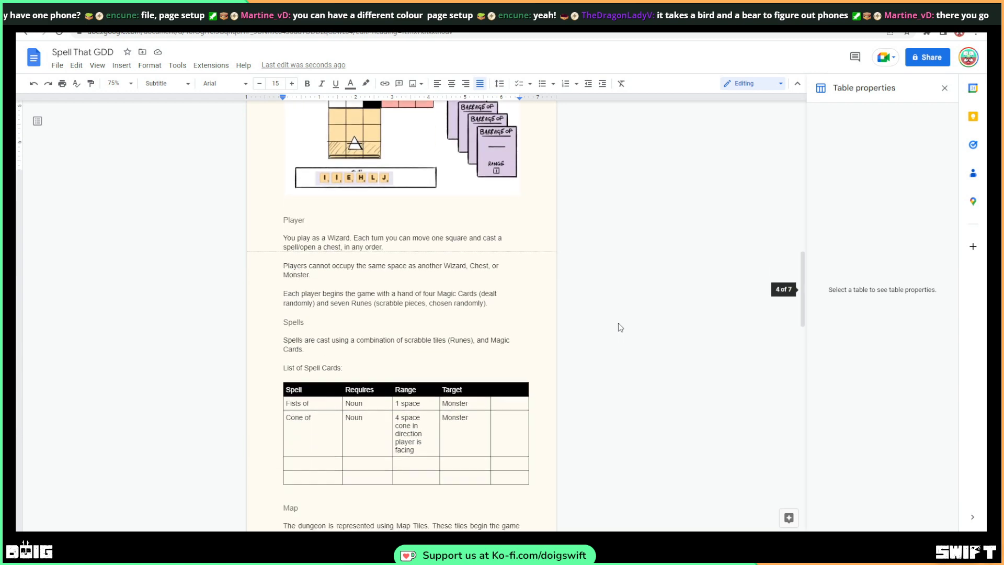
{"action": "scroll", "coordinate": [618, 324], "scroll_direction": "up", "scroll_amount": 9}
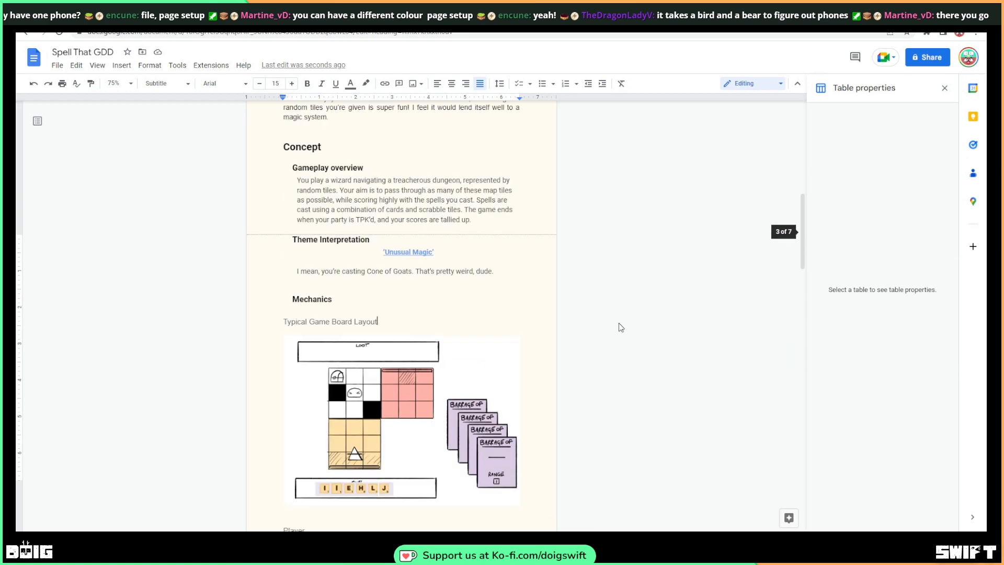
{"action": "scroll", "coordinate": [610, 331], "scroll_direction": "down", "scroll_amount": 1}
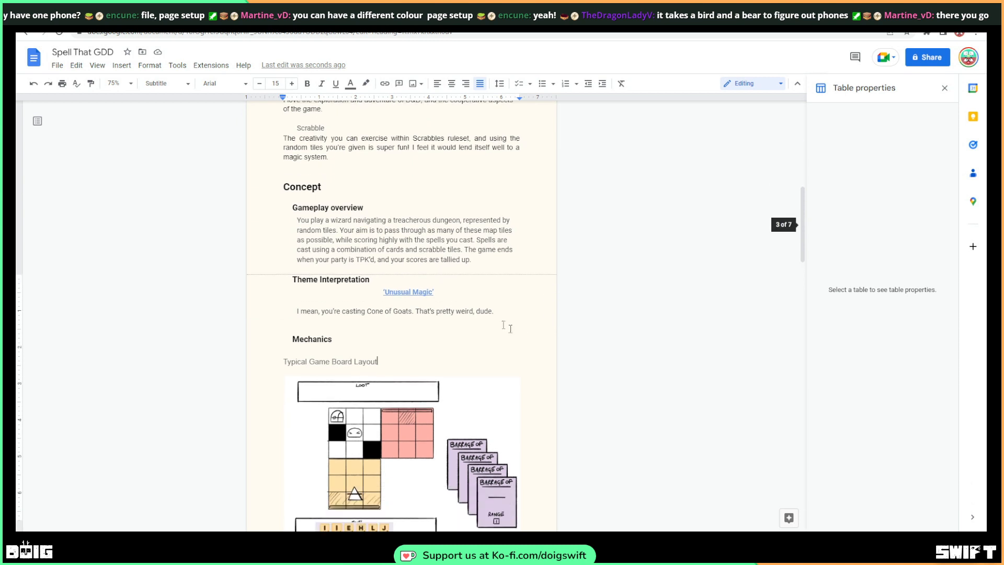
{"action": "left_click", "coordinate": [149, 64]}
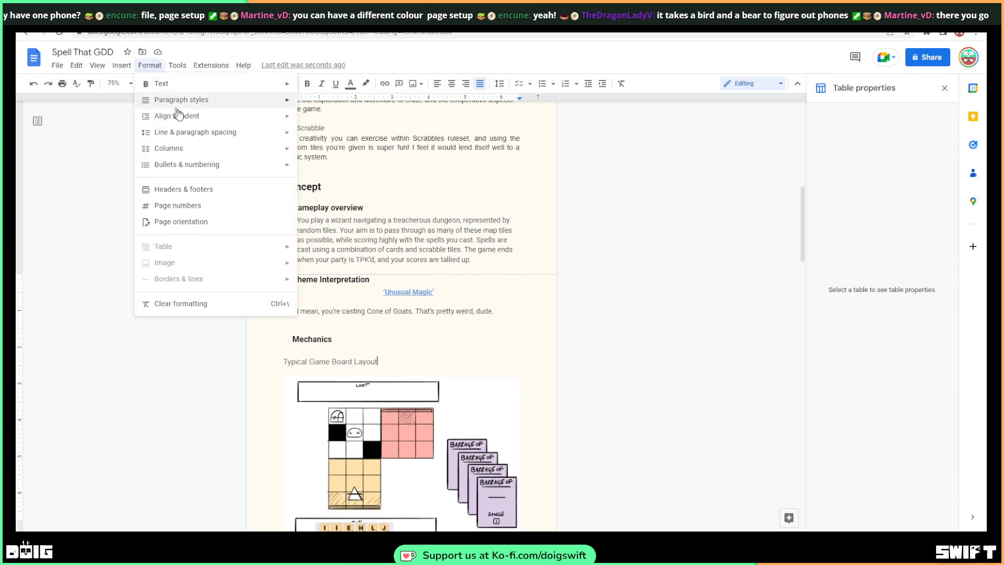
{"action": "mouse_move", "coordinate": [204, 104]}
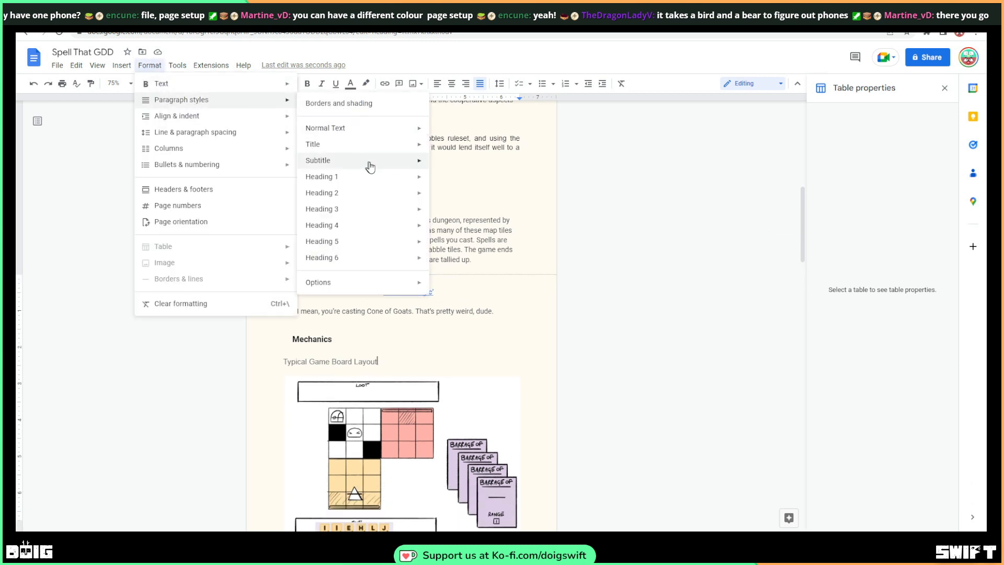
{"action": "mouse_move", "coordinate": [372, 161]}
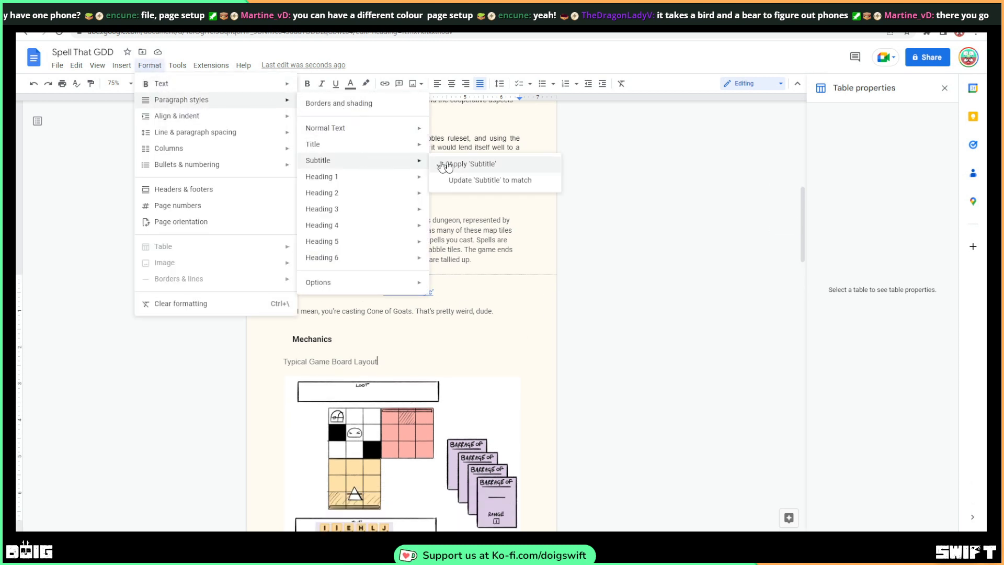
{"action": "left_click", "coordinate": [485, 181]}
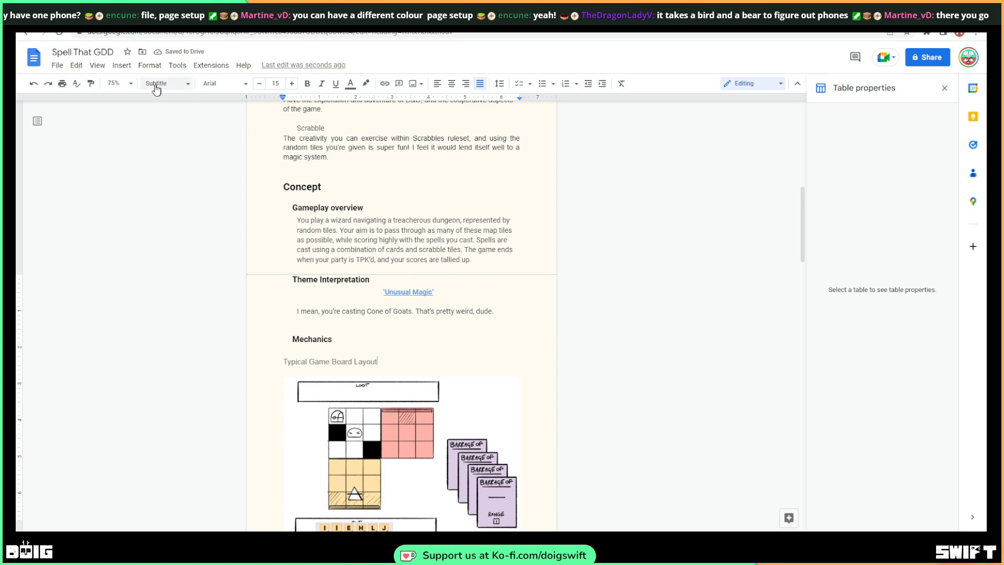
{"action": "left_click", "coordinate": [139, 68]}
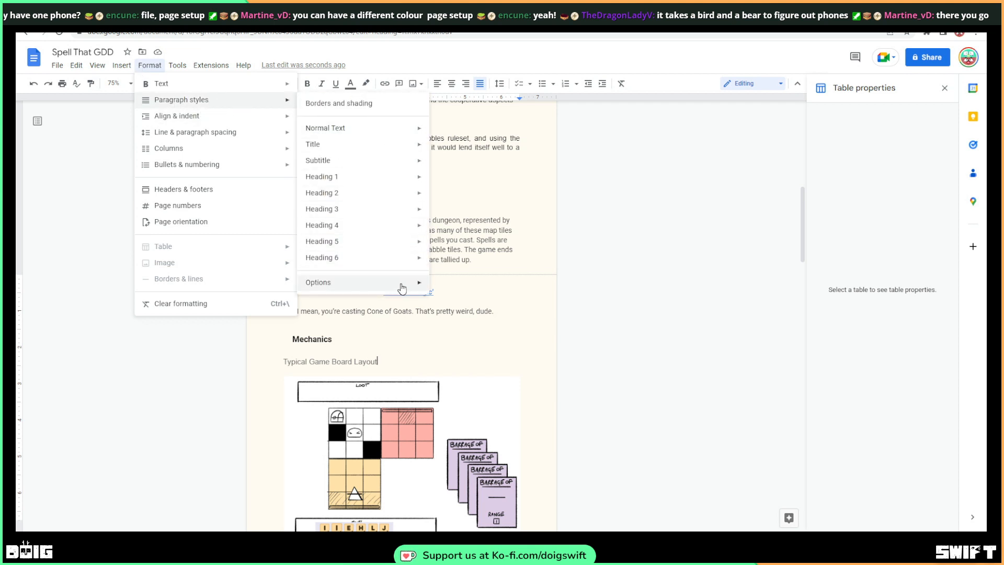
{"action": "mouse_move", "coordinate": [401, 288]}
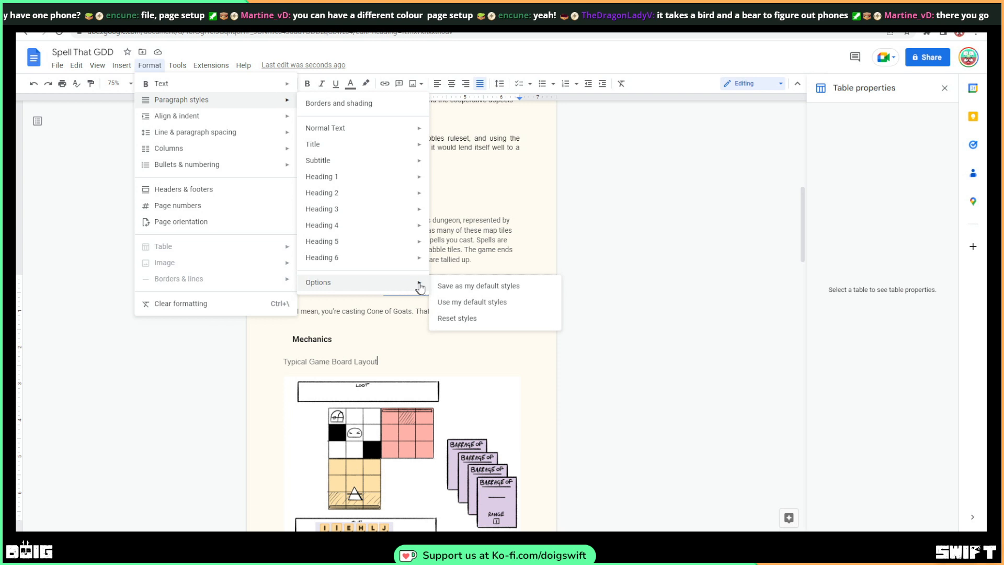
{"action": "left_click", "coordinate": [772, 182]}
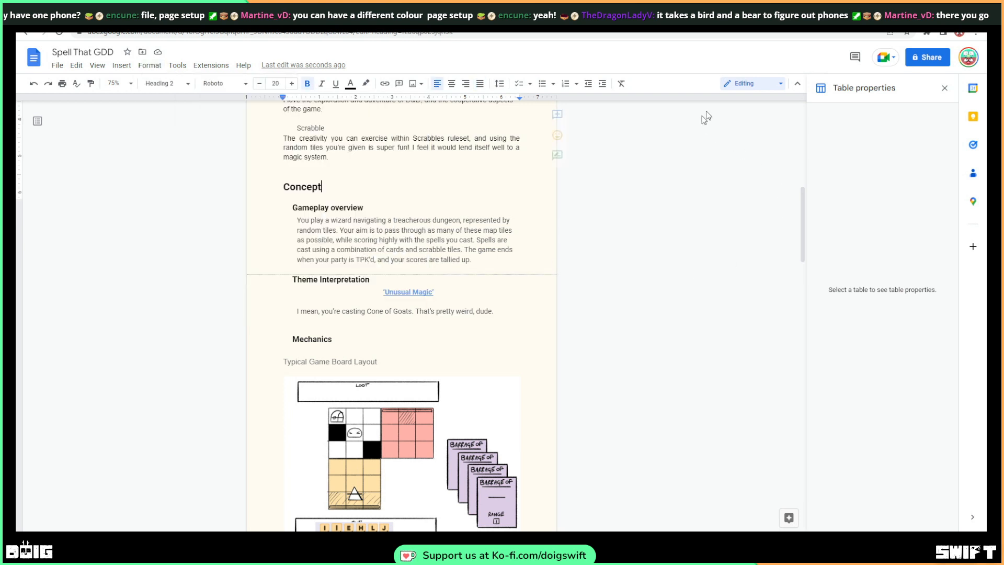
{"action": "left_click", "coordinate": [770, 89]}
{"action": "left_click", "coordinate": [652, 147]}
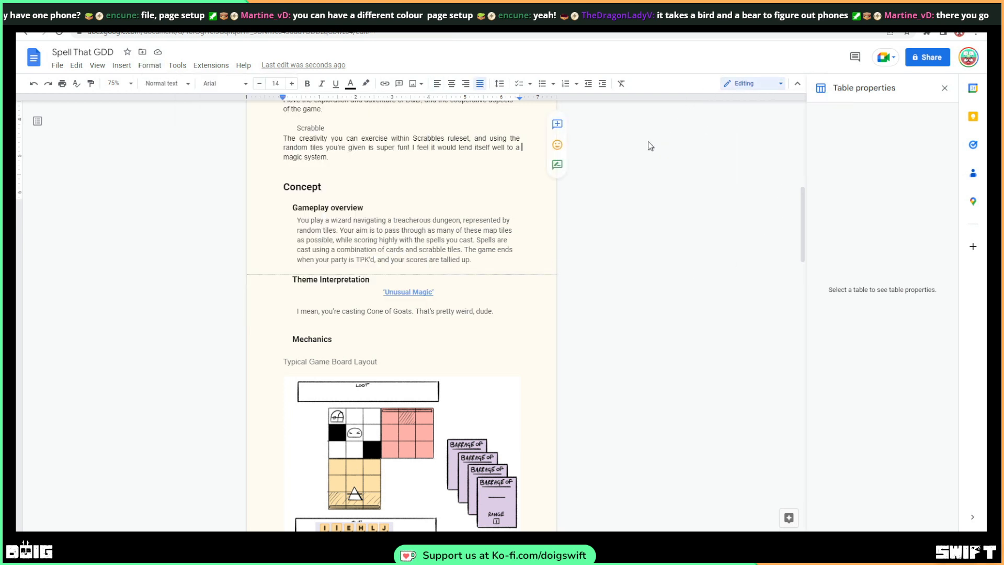
Close the table properties and review the document from the game board layout to the scoring paragraph, returning to the Loot section
{"action": "left_click", "coordinate": [944, 87]}
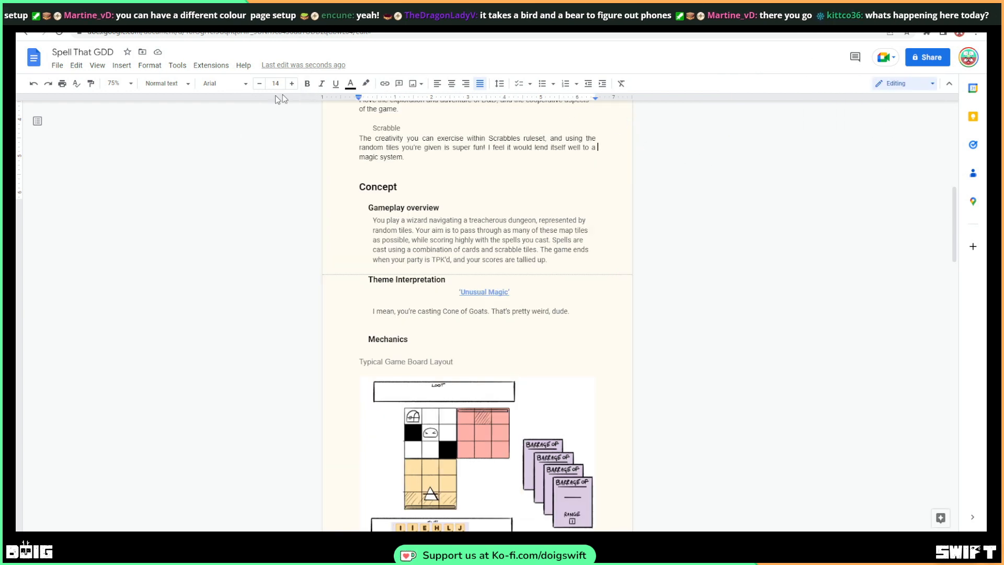
{"action": "scroll", "coordinate": [632, 343], "scroll_direction": "down", "scroll_amount": 15}
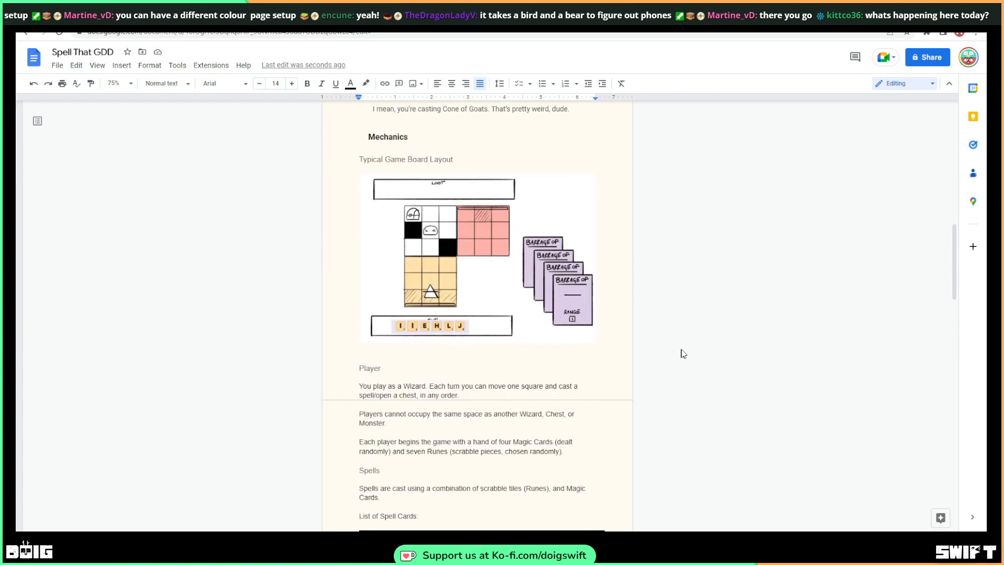
{"action": "scroll", "coordinate": [682, 341], "scroll_direction": "down", "scroll_amount": 6}
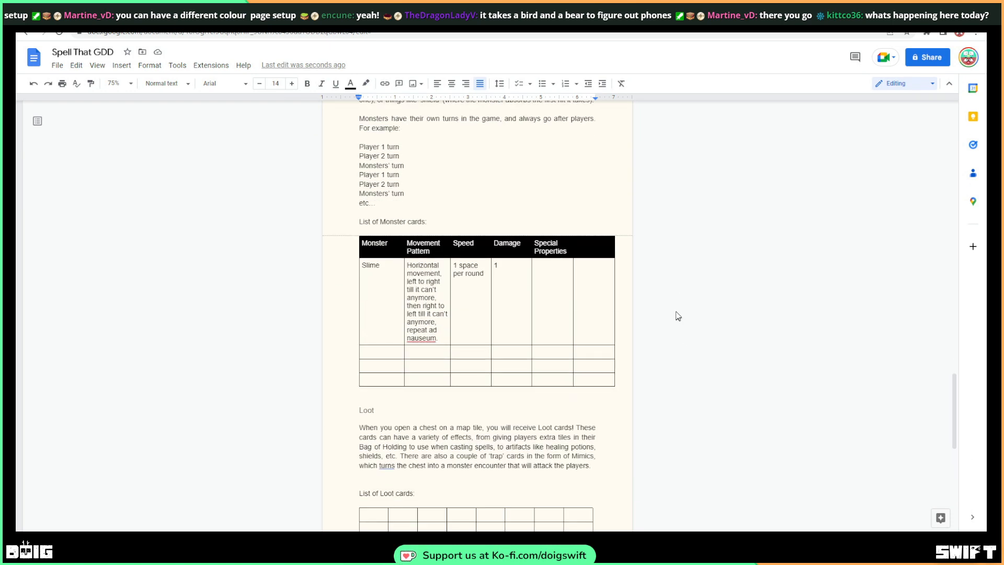
{"action": "scroll", "coordinate": [675, 284], "scroll_direction": "down", "scroll_amount": 8}
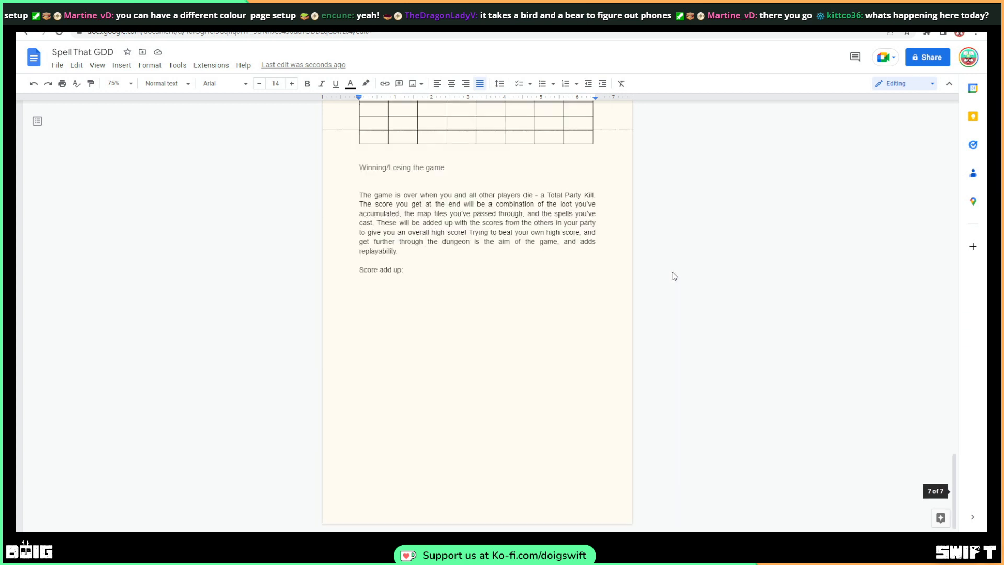
{"action": "scroll", "coordinate": [675, 277], "scroll_direction": "up", "scroll_amount": 5}
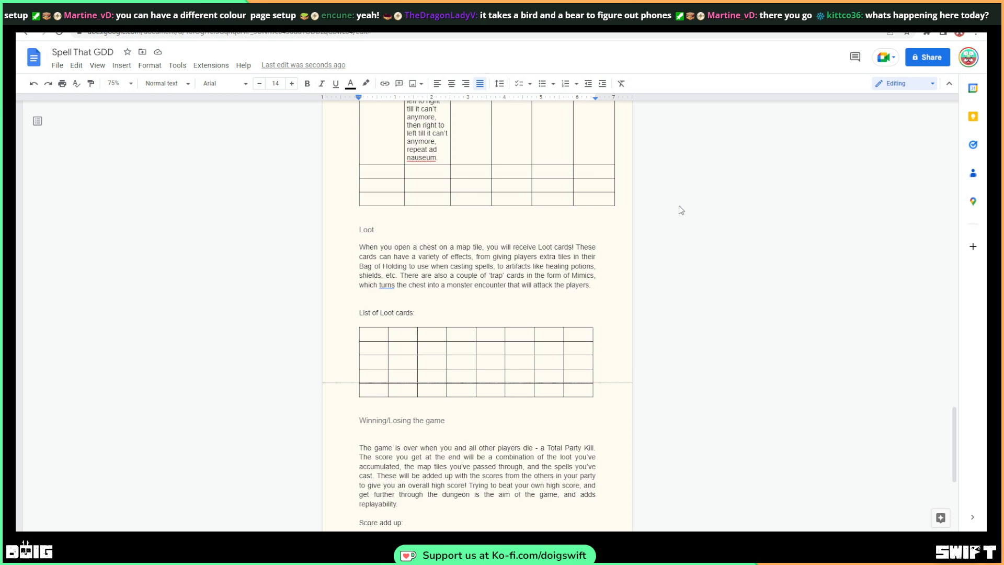
Review the document from the Loot section back to the Introduction, forward through Mechanics to the Winning/Losing section, and return to the title page
{"action": "scroll", "coordinate": [541, 389], "scroll_direction": "up", "scroll_amount": 10}
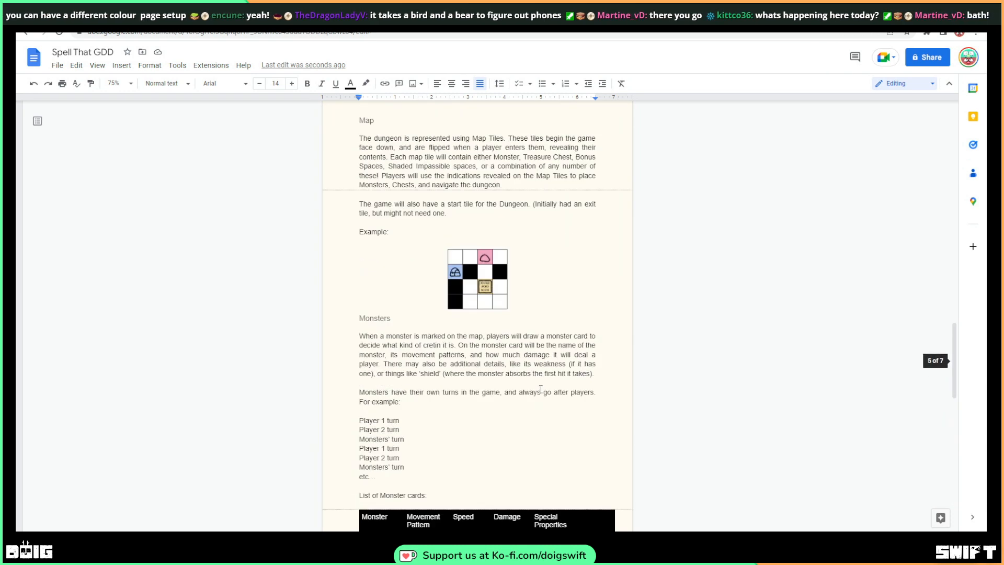
{"action": "scroll", "coordinate": [541, 388], "scroll_direction": "up", "scroll_amount": 5}
{"action": "scroll", "coordinate": [541, 389], "scroll_direction": "up", "scroll_amount": 4}
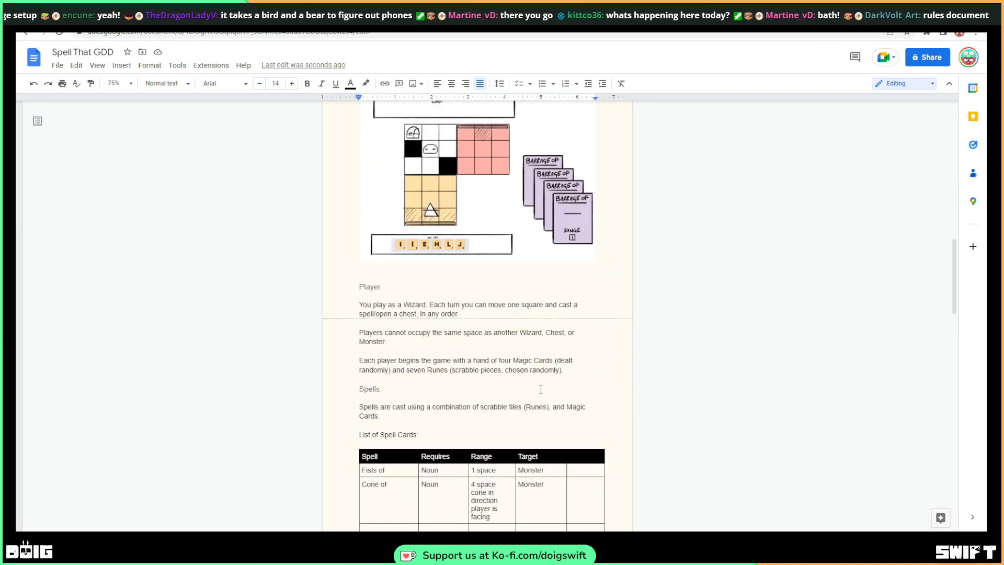
{"action": "scroll", "coordinate": [540, 390], "scroll_direction": "up", "scroll_amount": 8}
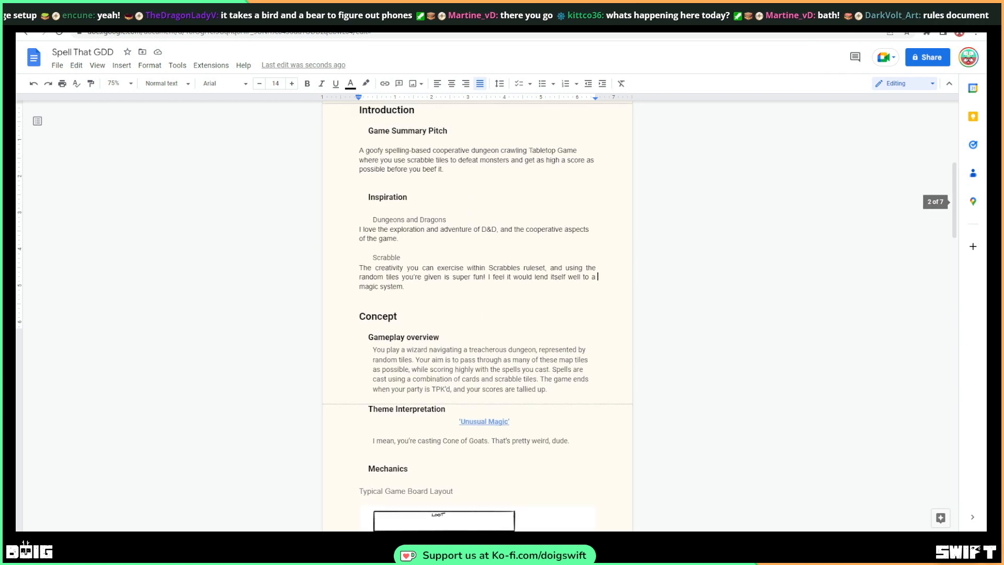
{"action": "scroll", "coordinate": [541, 390], "scroll_direction": "up", "scroll_amount": 2}
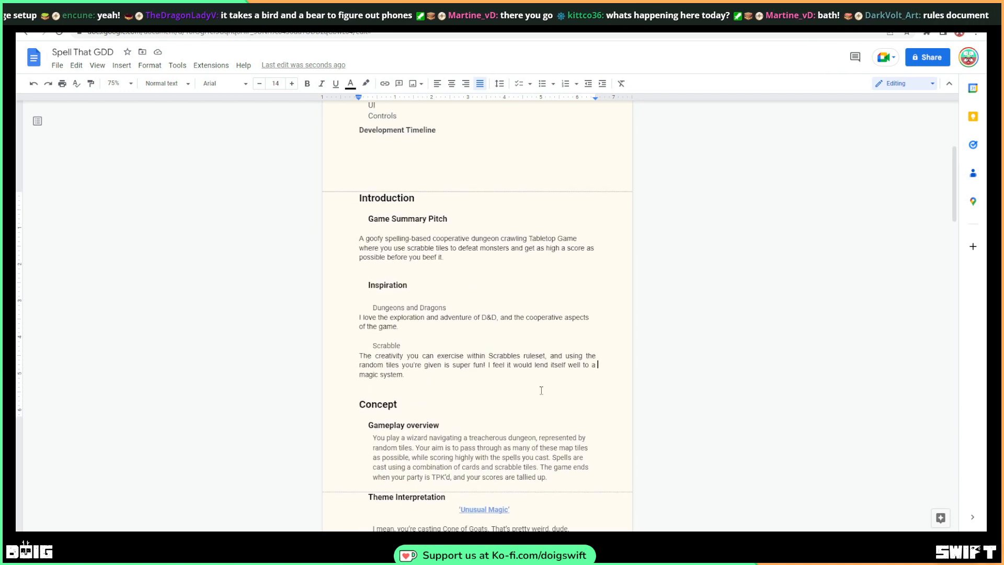
{"action": "scroll", "coordinate": [541, 390], "scroll_direction": "down", "scroll_amount": 4}
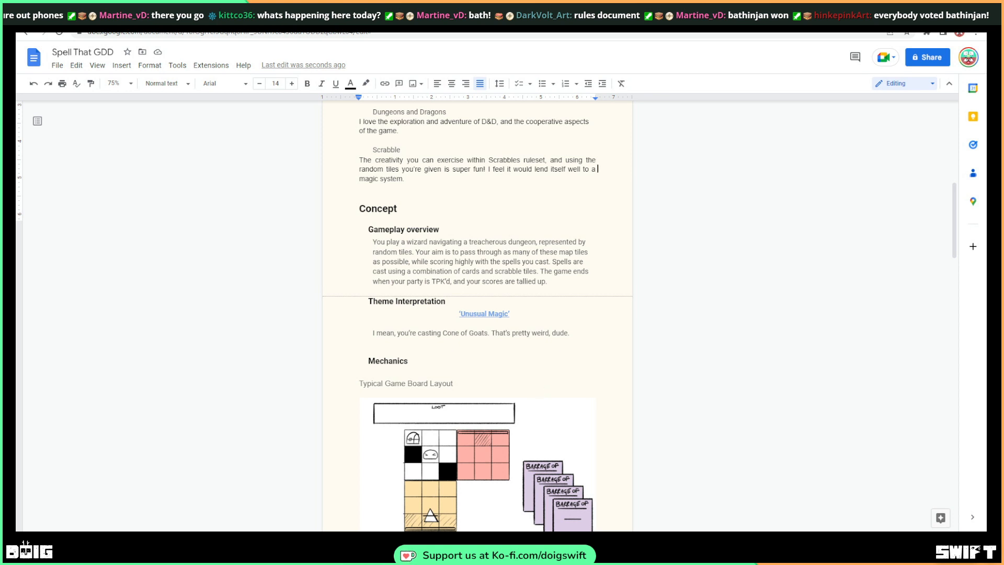
{"action": "scroll", "coordinate": [481, 340], "scroll_direction": "down", "scroll_amount": 3}
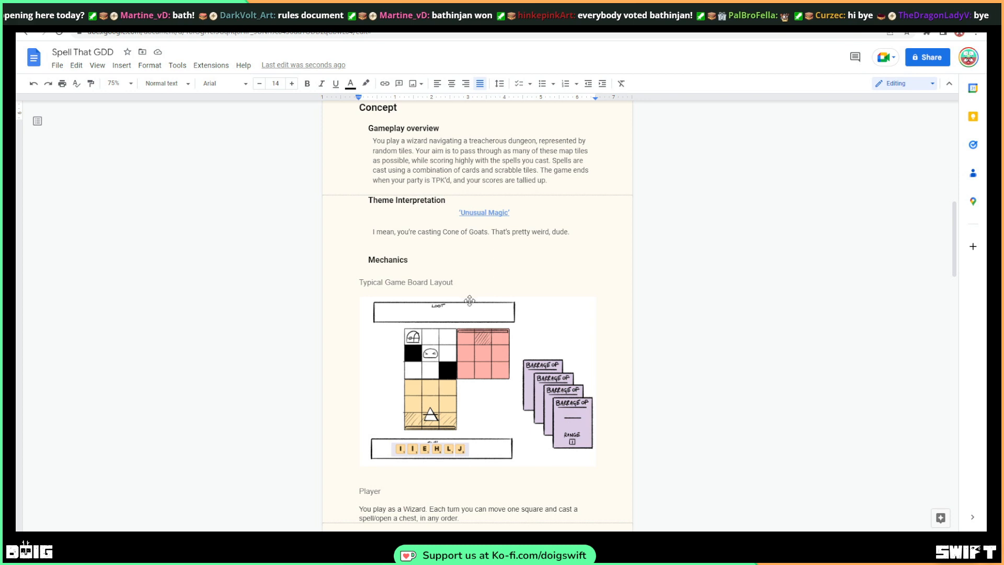
{"action": "scroll", "coordinate": [470, 300], "scroll_direction": "down", "scroll_amount": 4}
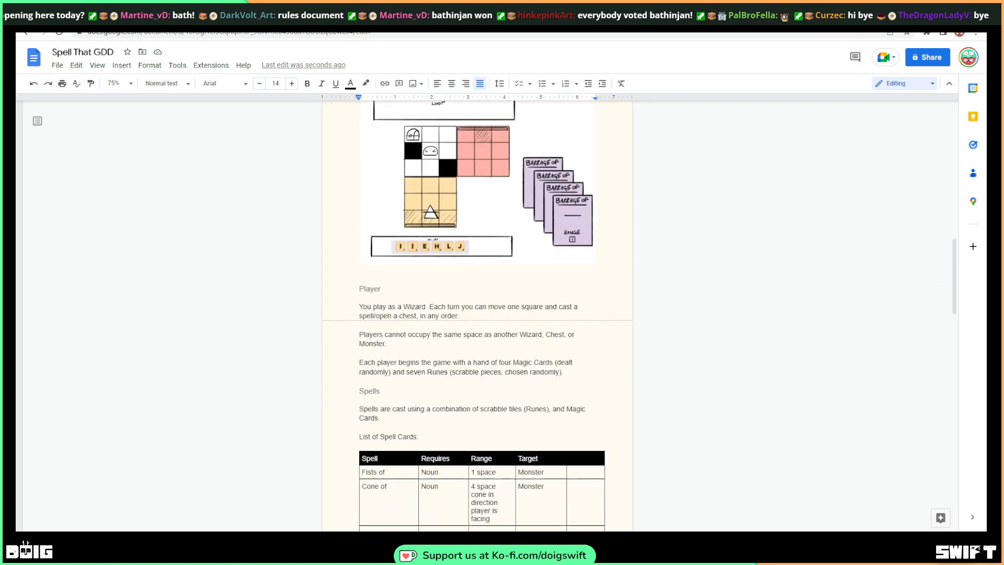
{"action": "scroll", "coordinate": [696, 250], "scroll_direction": "down", "scroll_amount": 8}
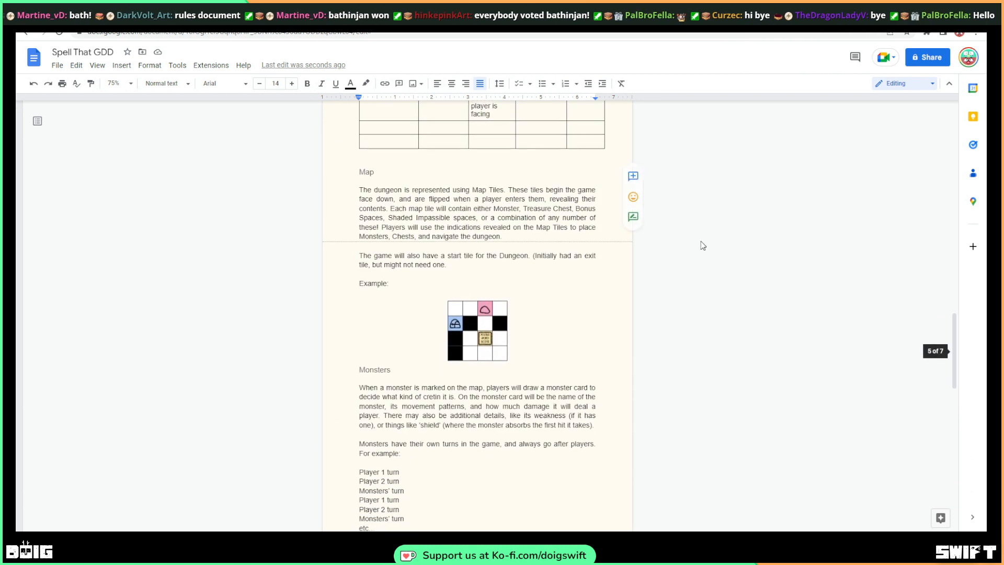
{"action": "scroll", "coordinate": [700, 243], "scroll_direction": "down", "scroll_amount": 9}
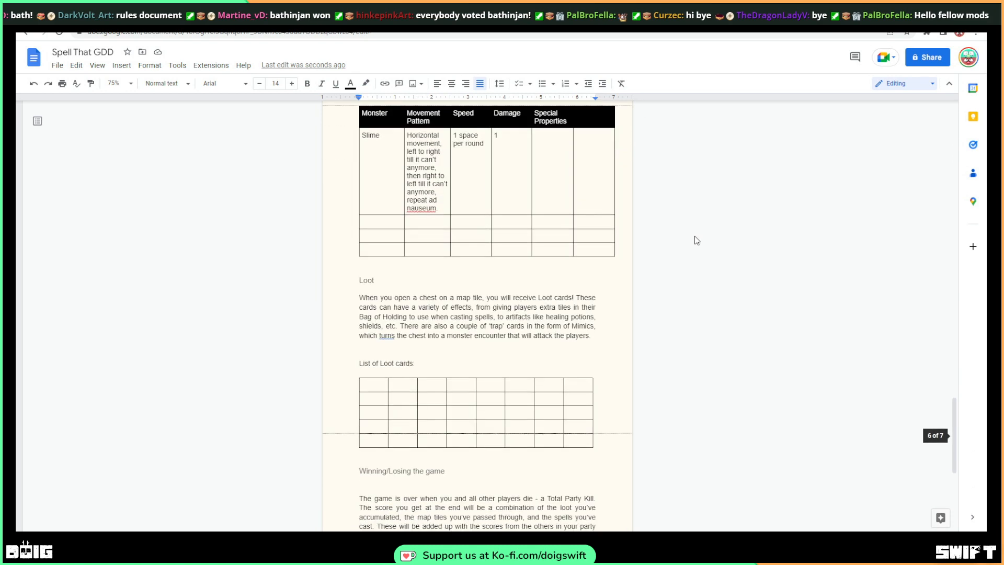
{"action": "scroll", "coordinate": [697, 240], "scroll_direction": "down", "scroll_amount": 3}
{"action": "scroll", "coordinate": [695, 240], "scroll_direction": "up", "scroll_amount": 12}
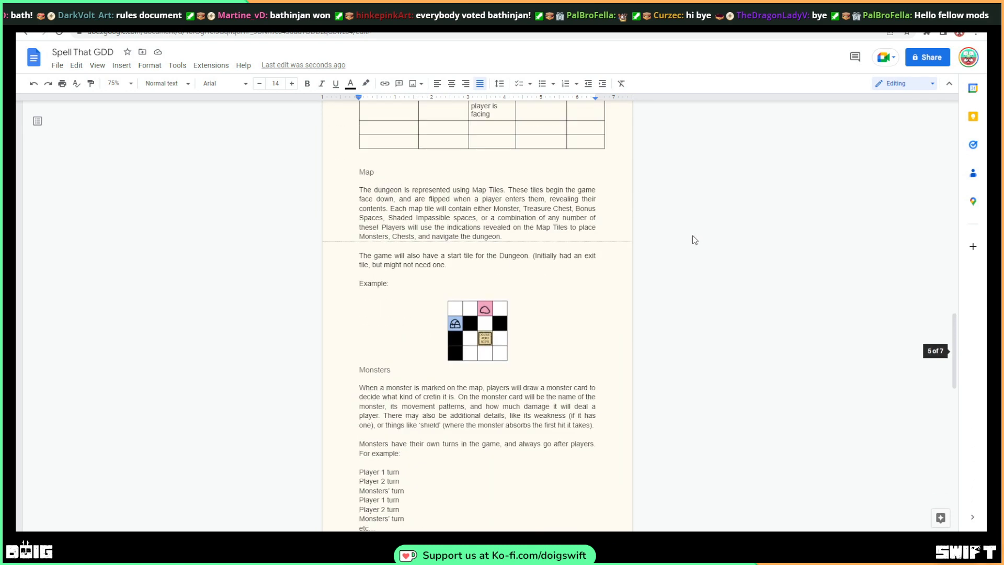
{"action": "scroll", "coordinate": [694, 240], "scroll_direction": "up", "scroll_amount": 20}
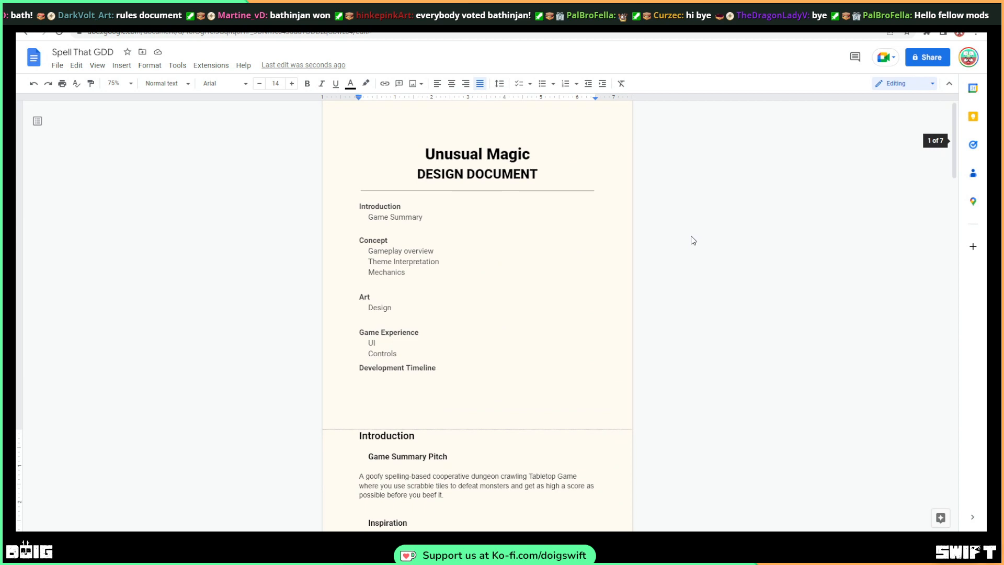